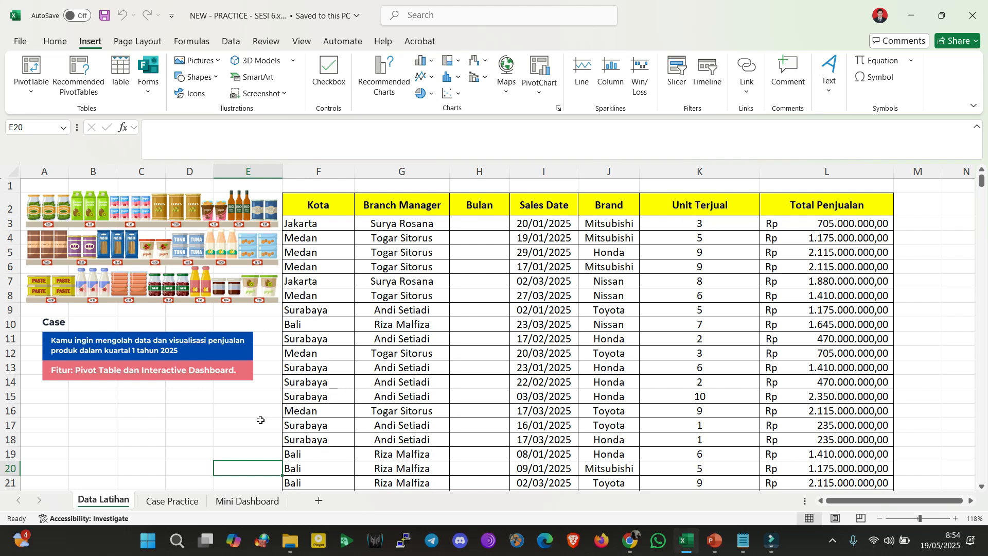
# Review the Case Practice task list with its guideline columns and the Mini Dashboard layout, and return to the Data Latihan sheet
pyautogui.click(164, 500)
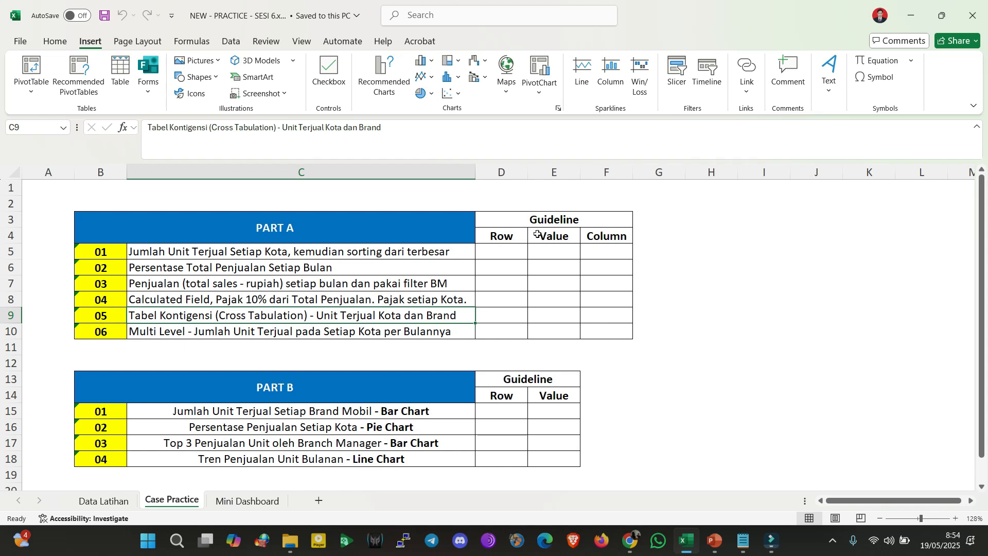
pyautogui.click(506, 253)
pyautogui.moveTo(505, 253); pyautogui.dragTo(613, 310)
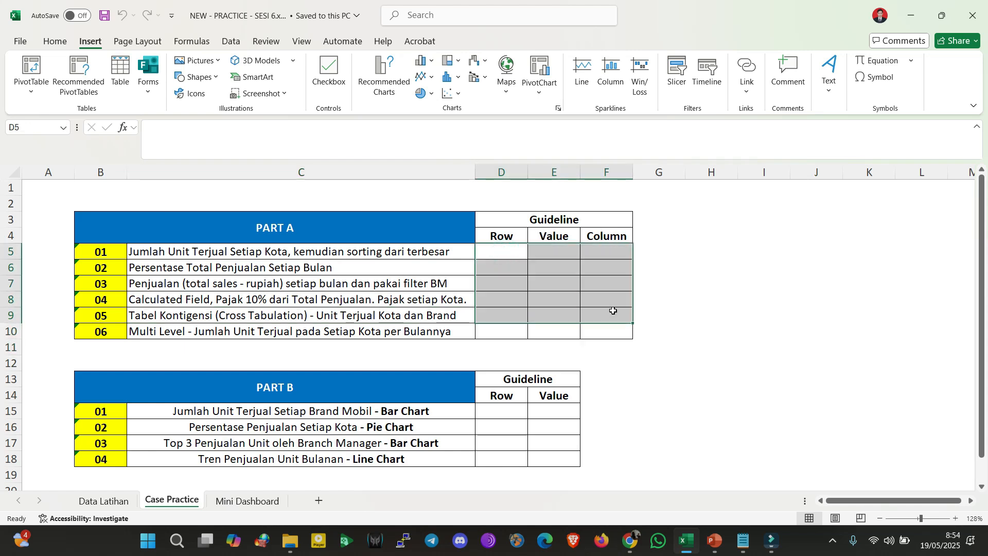
pyautogui.click(228, 501)
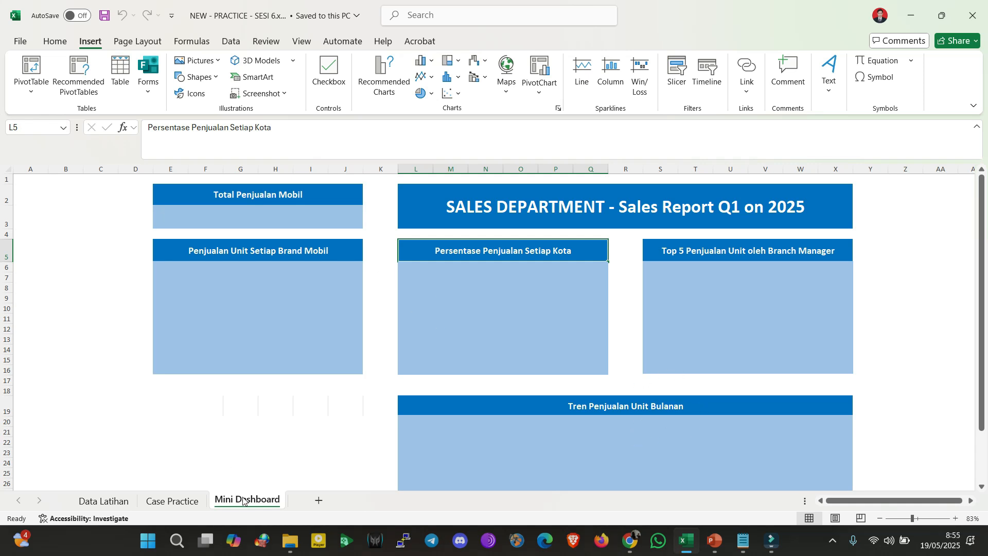
pyautogui.click(189, 505)
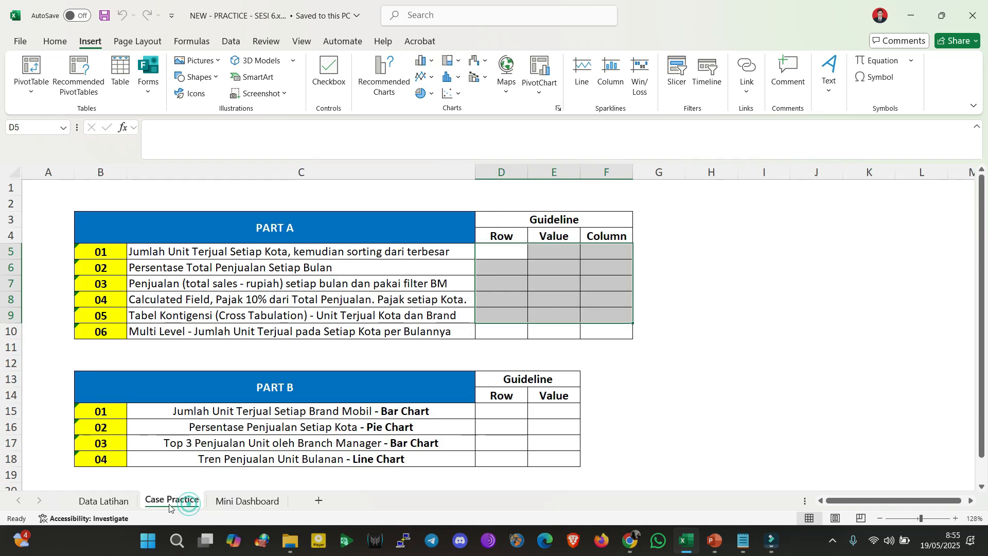
pyautogui.click(109, 504)
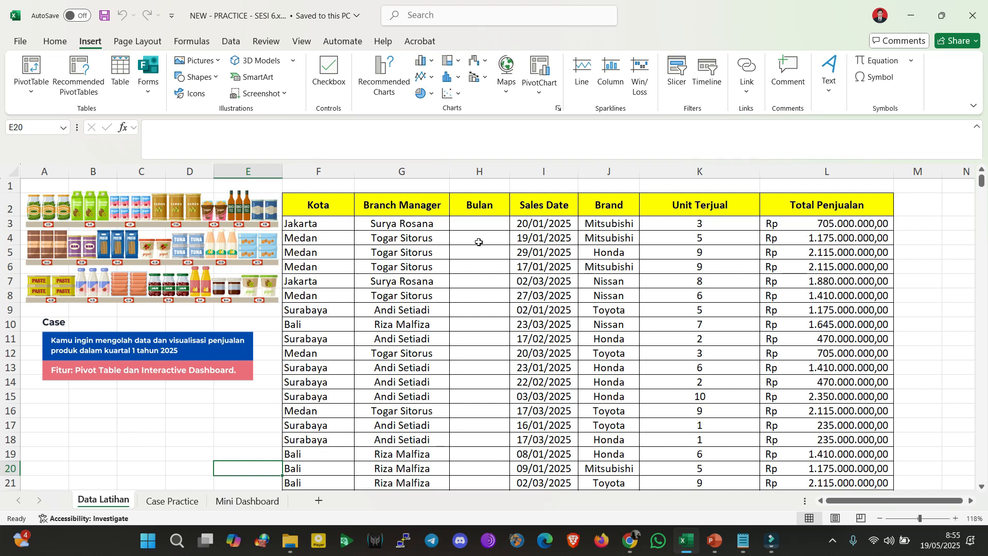
# Enter the formula =TEXT(I3;"mmmm") in H3, the first Bulan cell, to get the full month name from the sales date
pyautogui.click(478, 225)
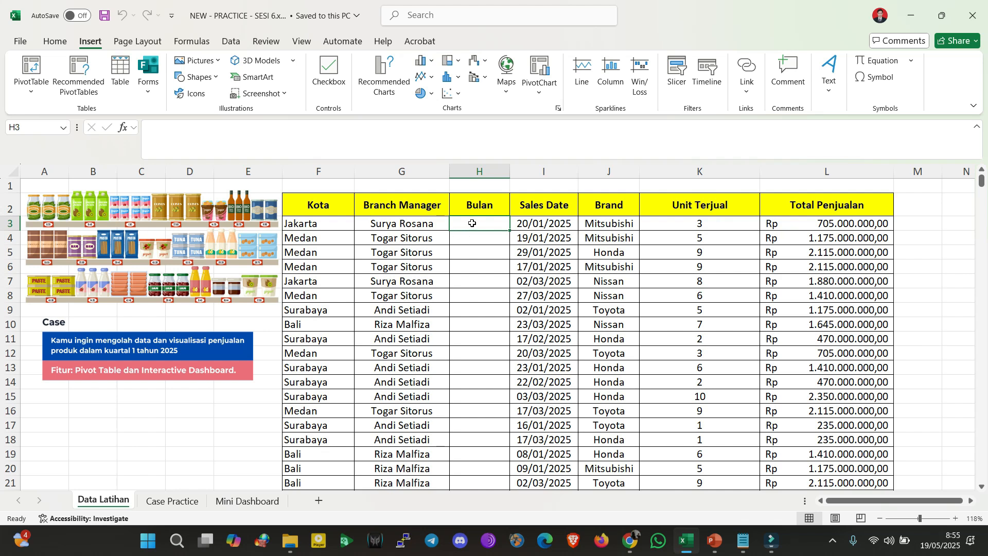
pyautogui.write('=et')
pyautogui.press('BackSpace')
pyautogui.press('BackSpace')
pyautogui.write('TEXT(')
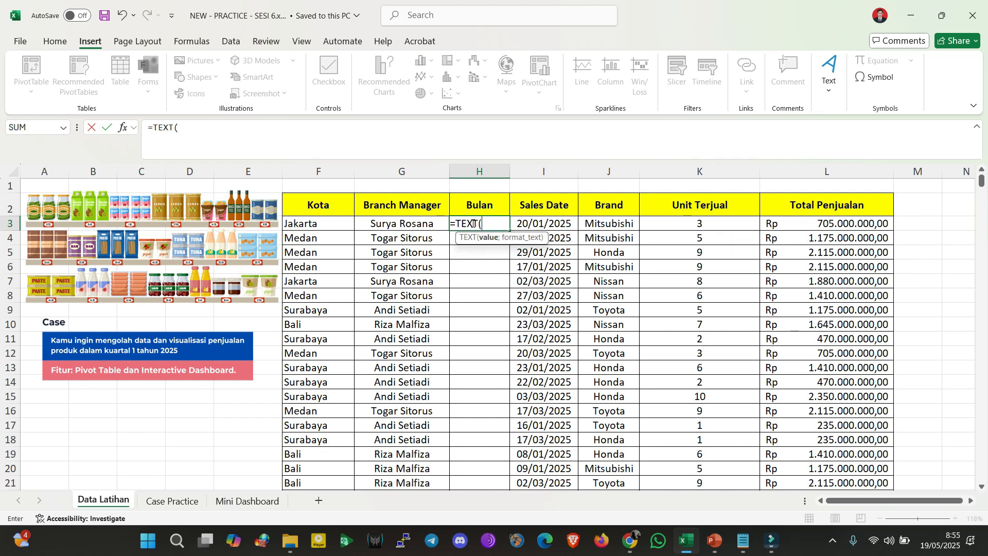
pyautogui.click(545, 222)
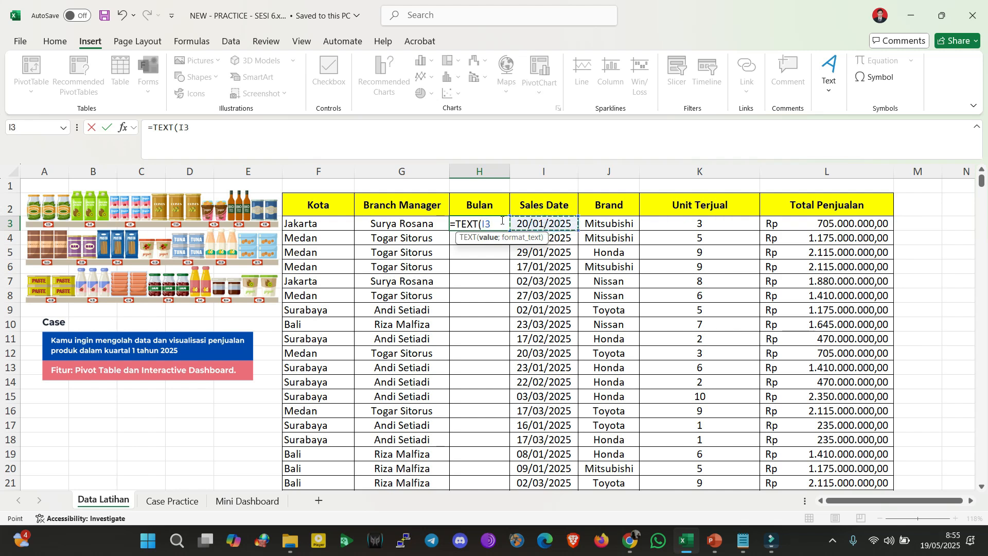
pyautogui.write(';')
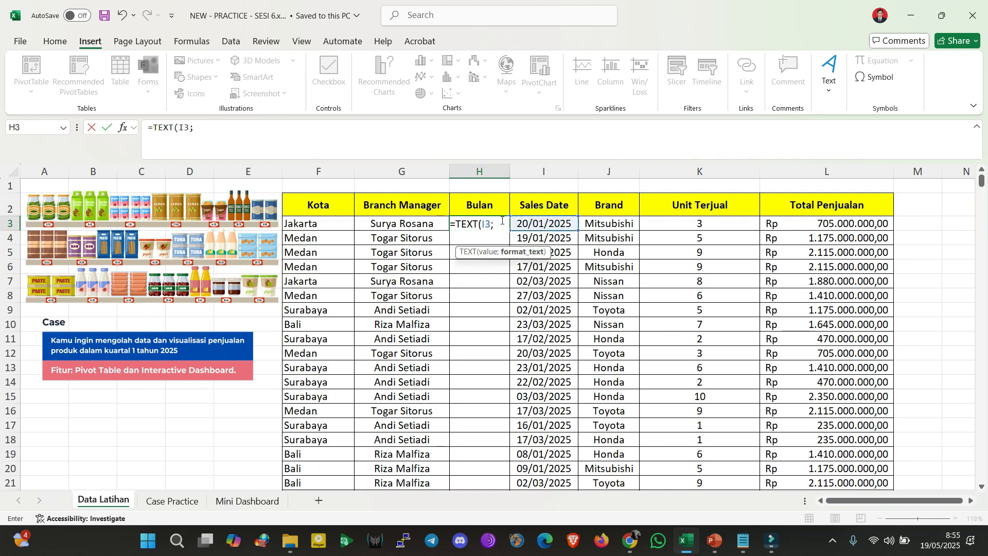
pyautogui.write('"')
pyautogui.write('mmmm')
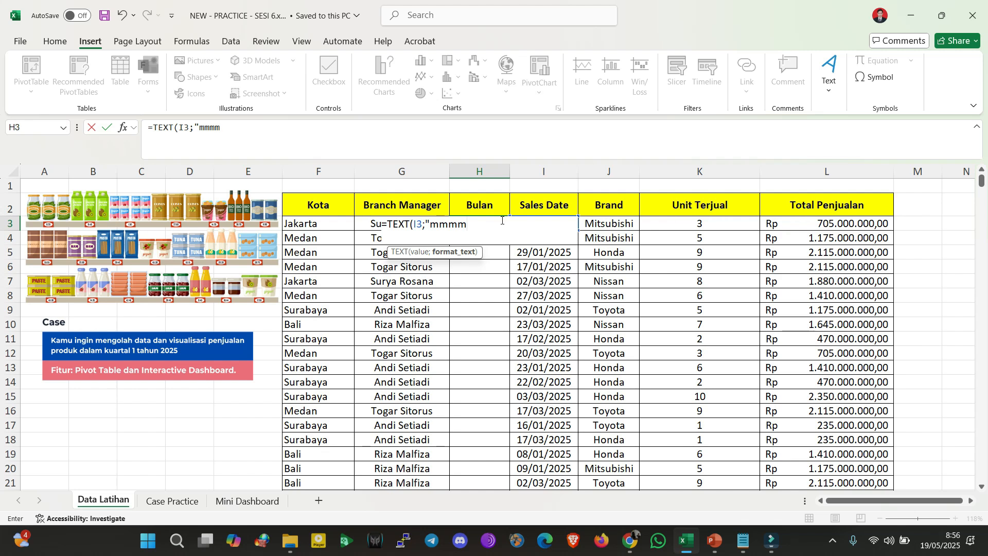
pyautogui.write('")')
pyautogui.press('Return')
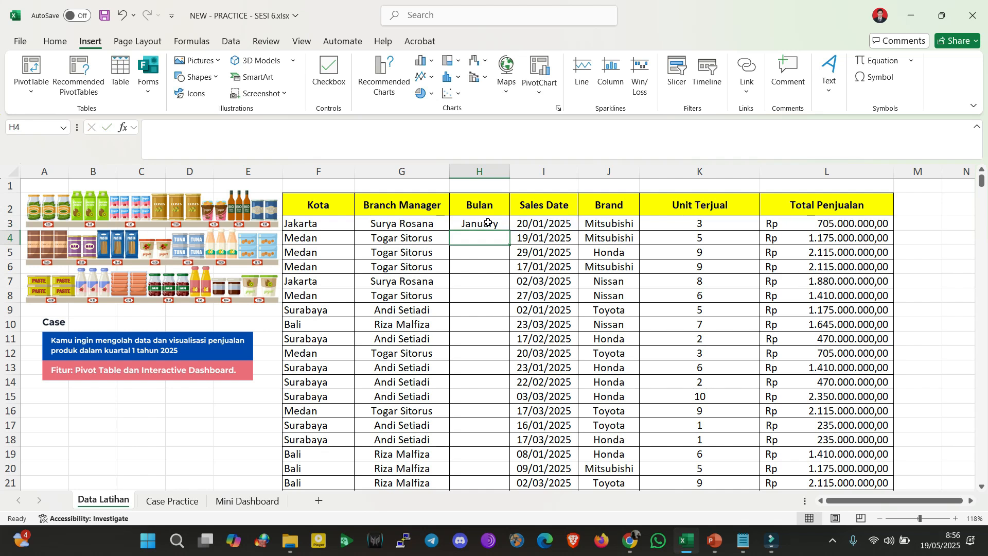
# Change the format code of the TEXT formula in H3 to "mm" for a two-digit month
pyautogui.click(488, 222)
pyautogui.doubleClick(486, 223)
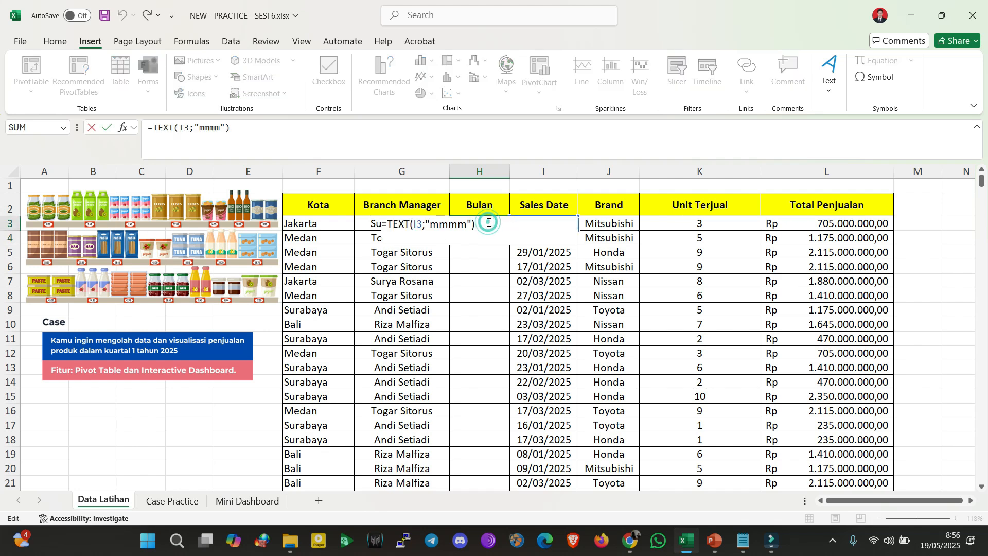
pyautogui.press('BackSpace')
pyautogui.press('BackSpace')
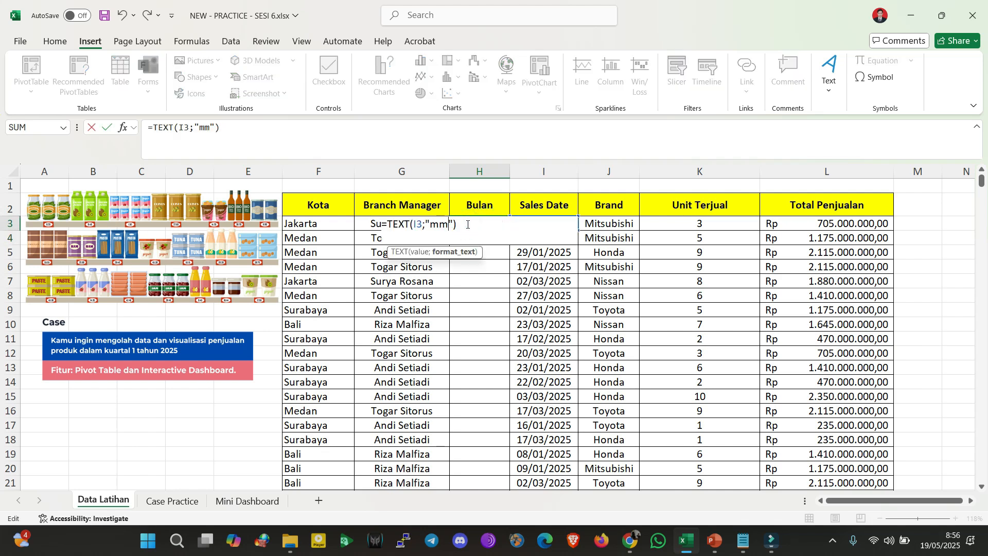
pyautogui.press('Return')
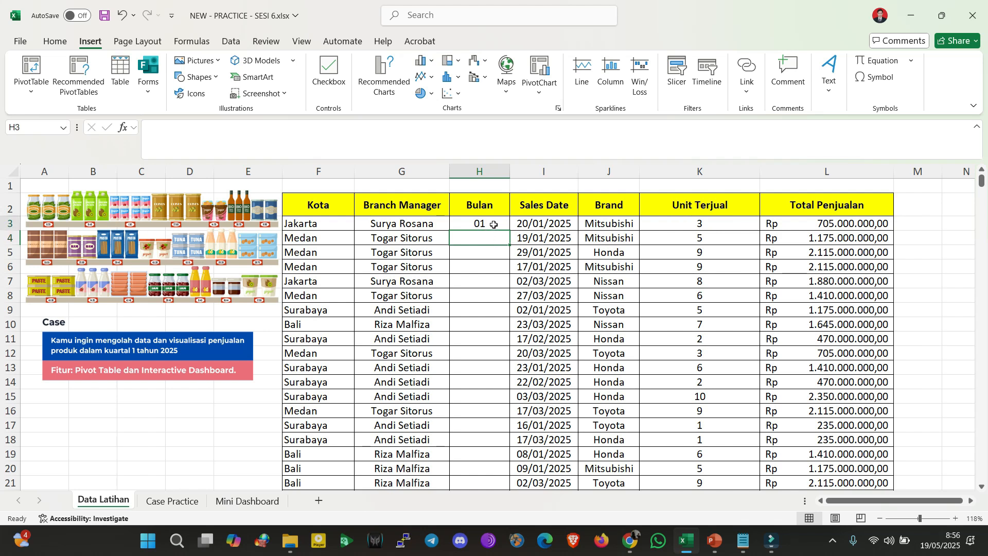
# Set the format code in the H3 formula to "mmm" for the abbreviated month name
pyautogui.doubleClick(493, 224)
pyautogui.click(446, 228)
pyautogui.write('m')
pyautogui.press('Return')
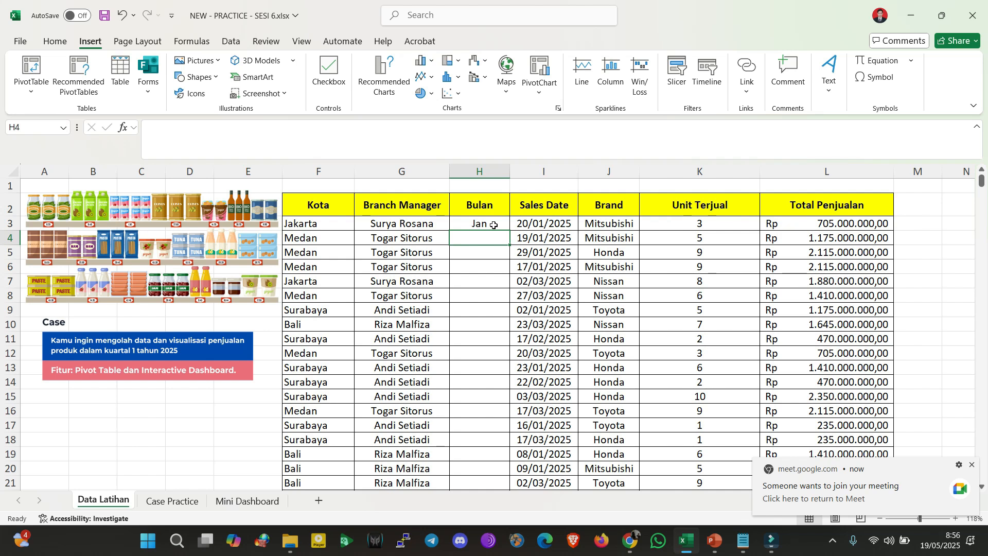
# Fill the H3 formula down the whole Bulan column and undo the fill
pyautogui.click(494, 225)
pyautogui.doubleClick(509, 231)
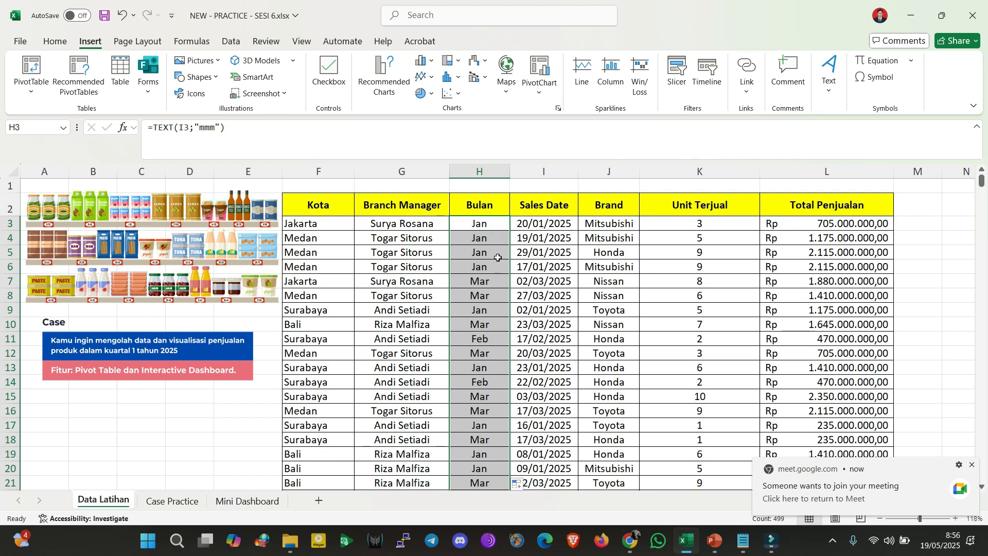
pyautogui.hotkey('ctrl', 'z')
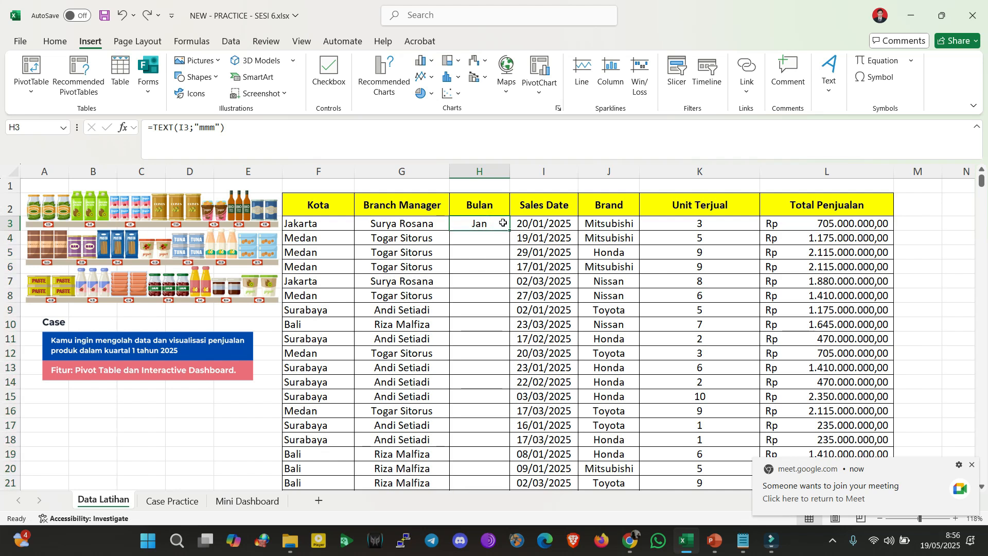
# Replace the format code in the H3 formula with "yyyy" to extract the year
pyautogui.doubleClick(503, 223)
pyautogui.click(456, 224)
pyautogui.press('BackSpace')
pyautogui.press('BackSpace')
pyautogui.press('BackSpace')
pyautogui.write('yyyy')
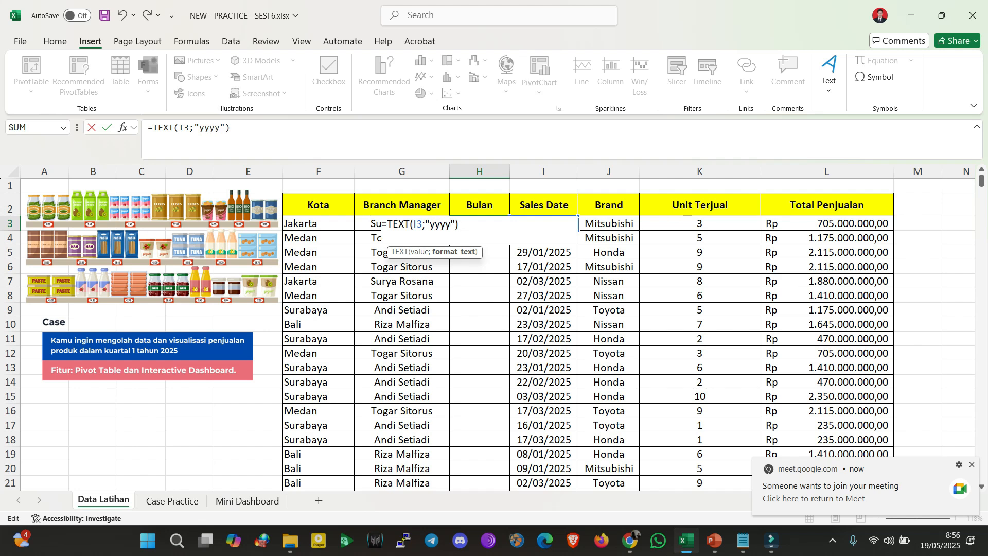
pyautogui.press('Return')
# Restore the format code in the H3 formula to "mmmm" for the full month name
pyautogui.doubleClick(457, 224)
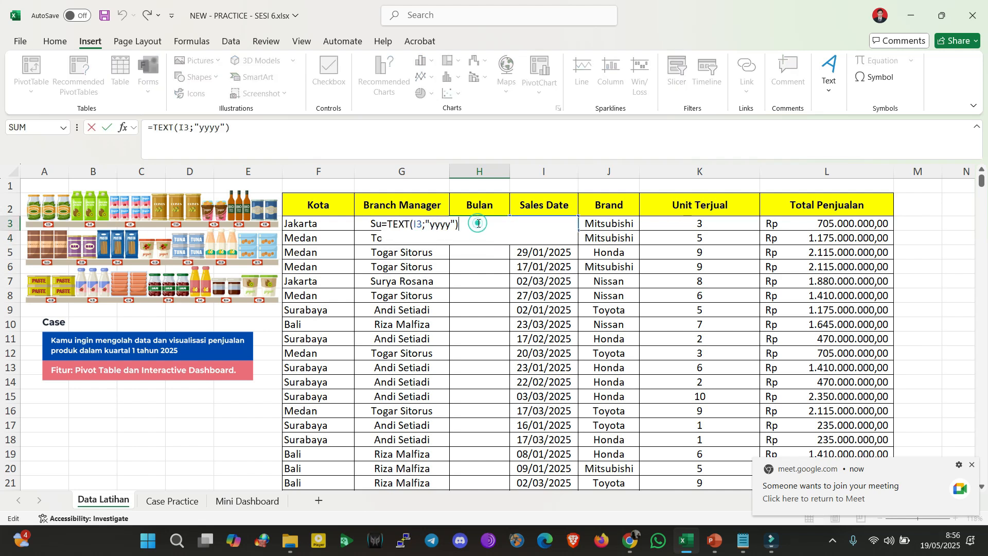
pyautogui.click(455, 225)
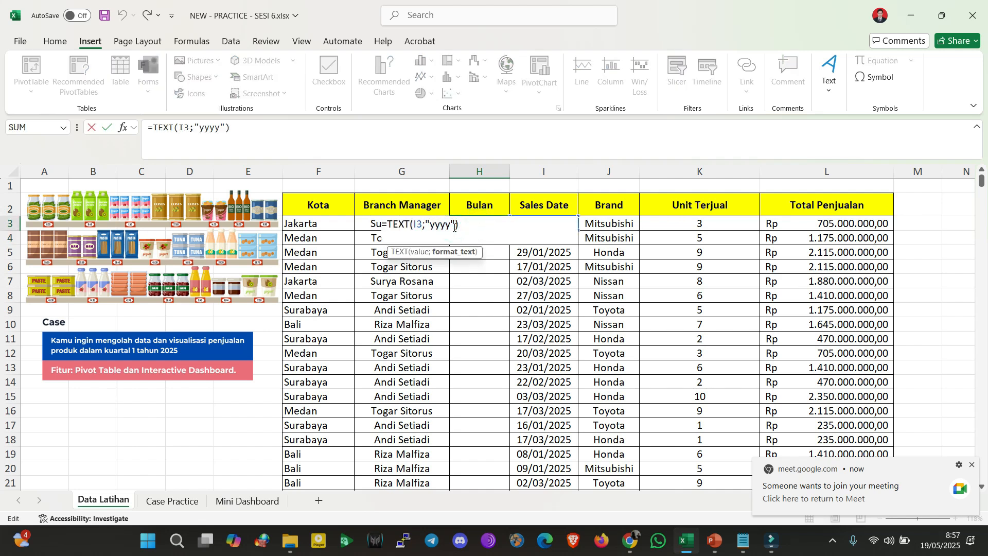
pyautogui.press('BackSpace')
pyautogui.press('BackSpace')
pyautogui.press('BackSpace')
pyautogui.press('BackSpace')
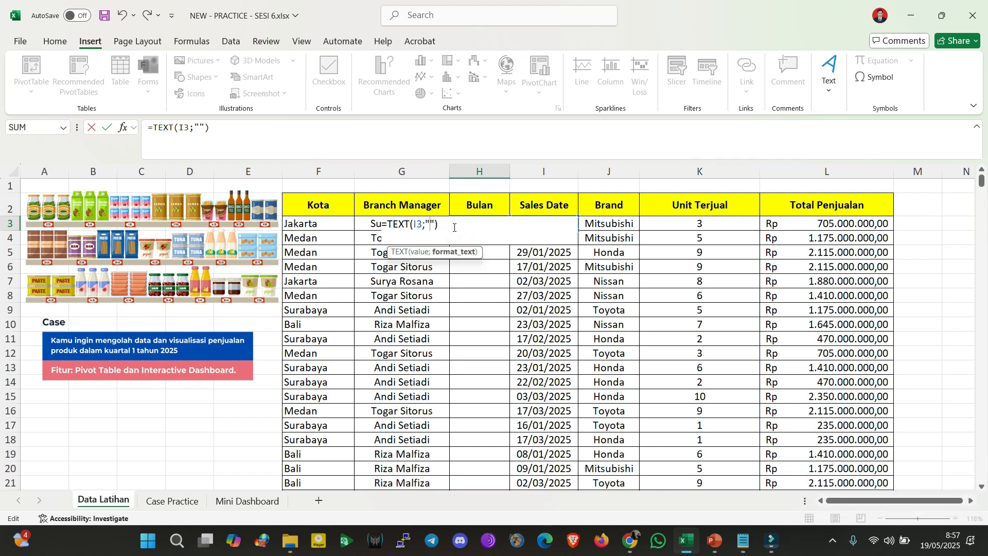
pyautogui.write('mmmm')
pyautogui.press('Return')
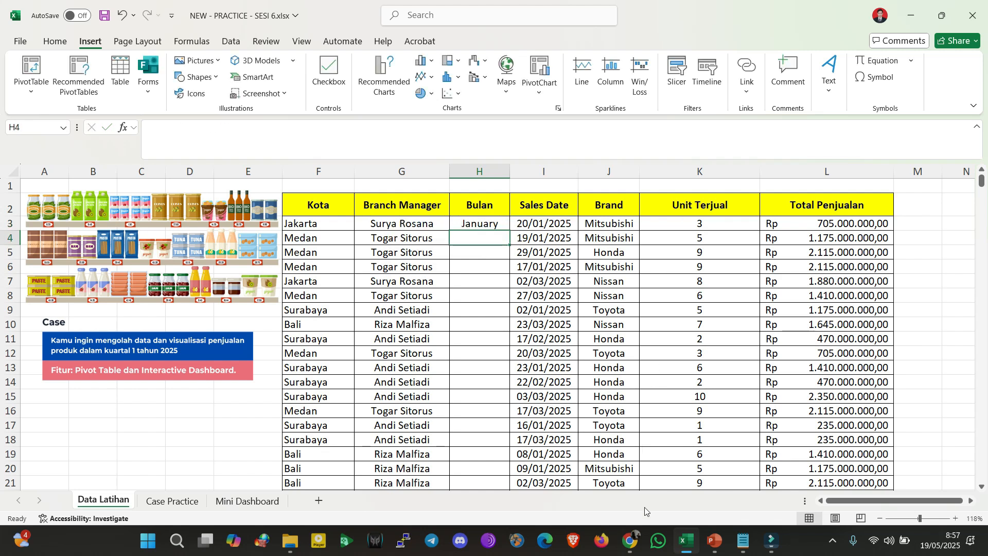
# Switch to the Google Meet call in Chrome, admit the waiting participant, and return to the Excel workbook
pyautogui.click(634, 547)
pyautogui.click(560, 476)
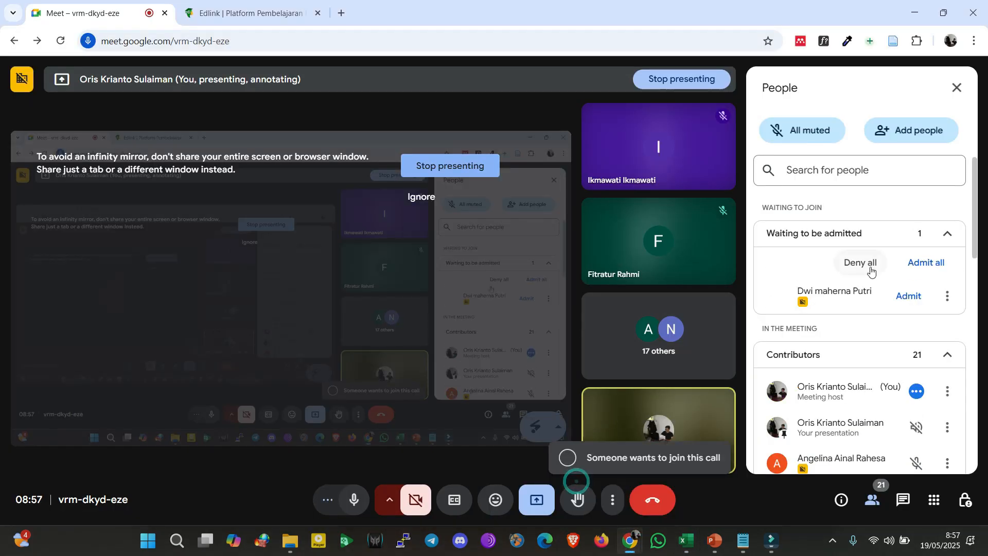
pyautogui.click(920, 297)
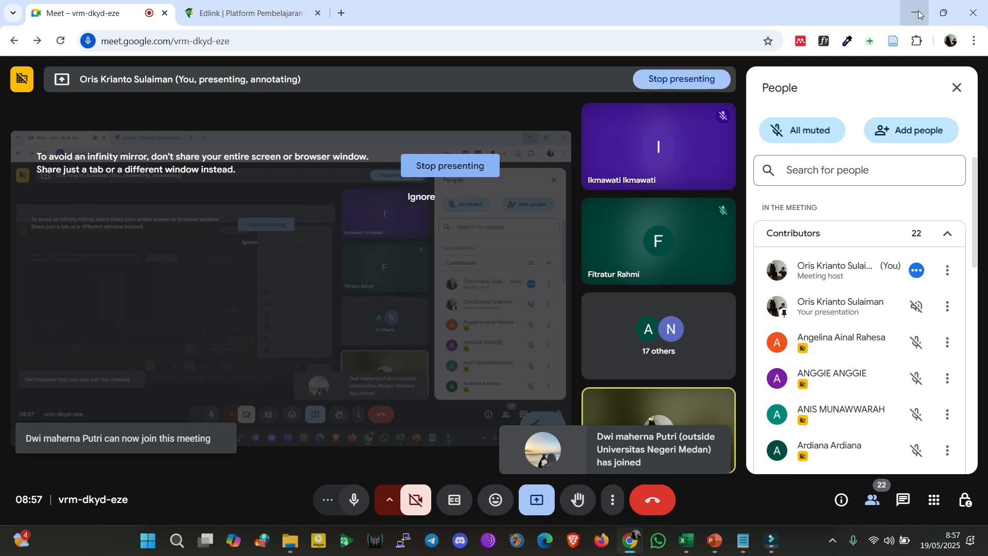
pyautogui.click(914, 13)
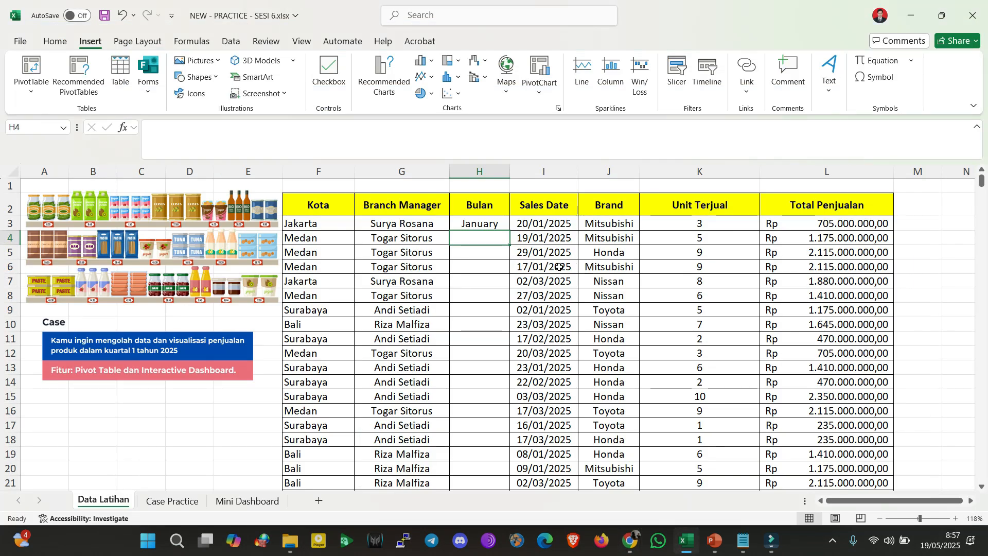
# Enter the formula =TEXT(I7;"mmmm") in H7 to extract the month name of that row's sales date
pyautogui.click(493, 282)
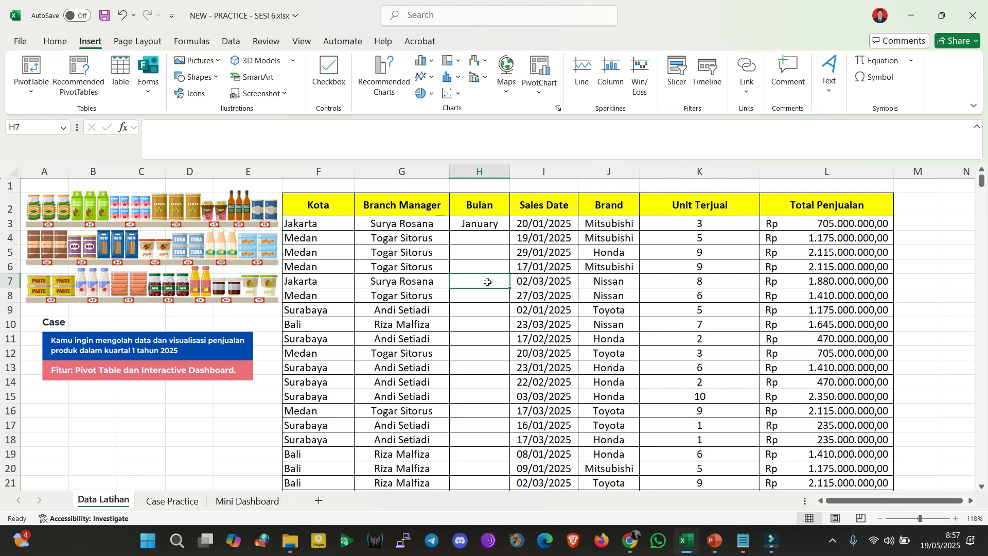
pyautogui.write('=')
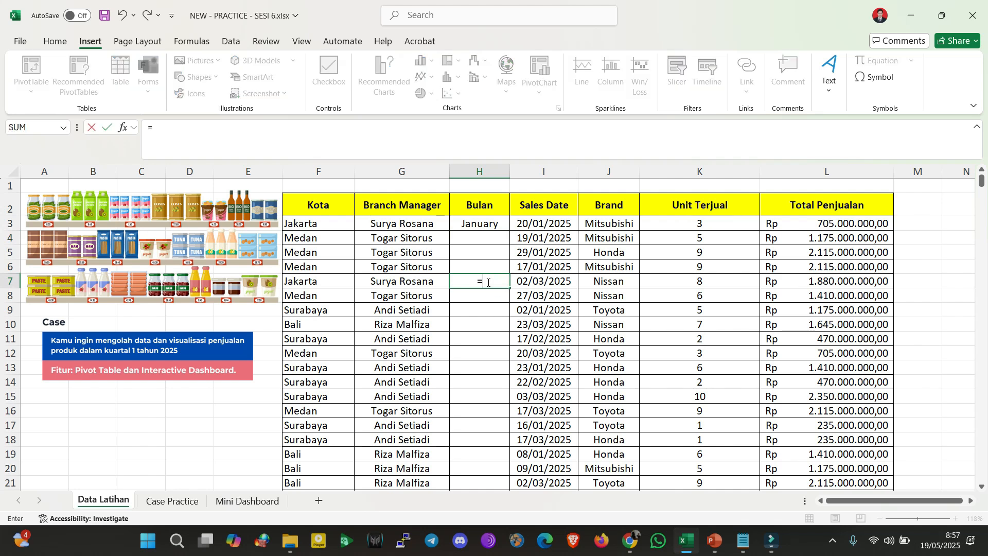
pyautogui.write('text')
pyautogui.press('Tab')
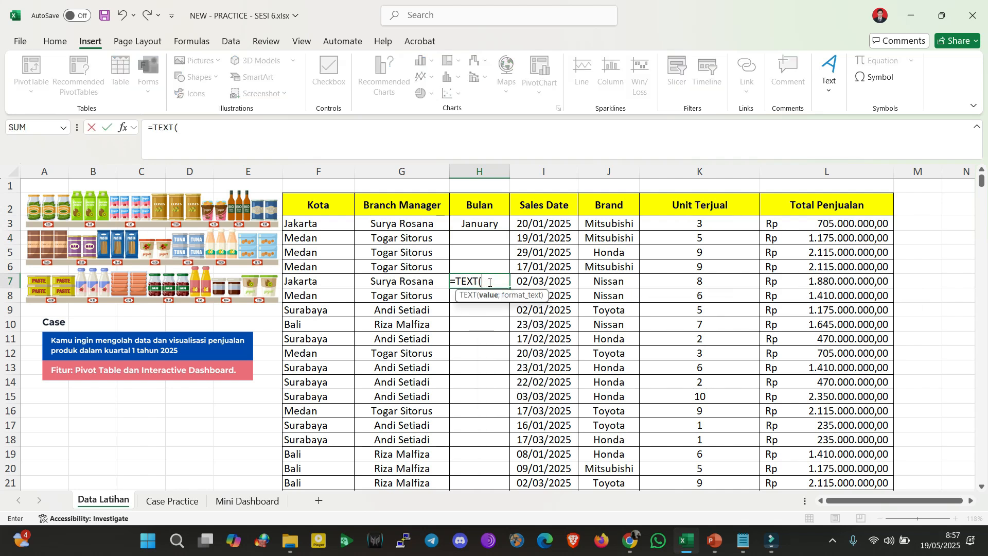
pyautogui.click(540, 282)
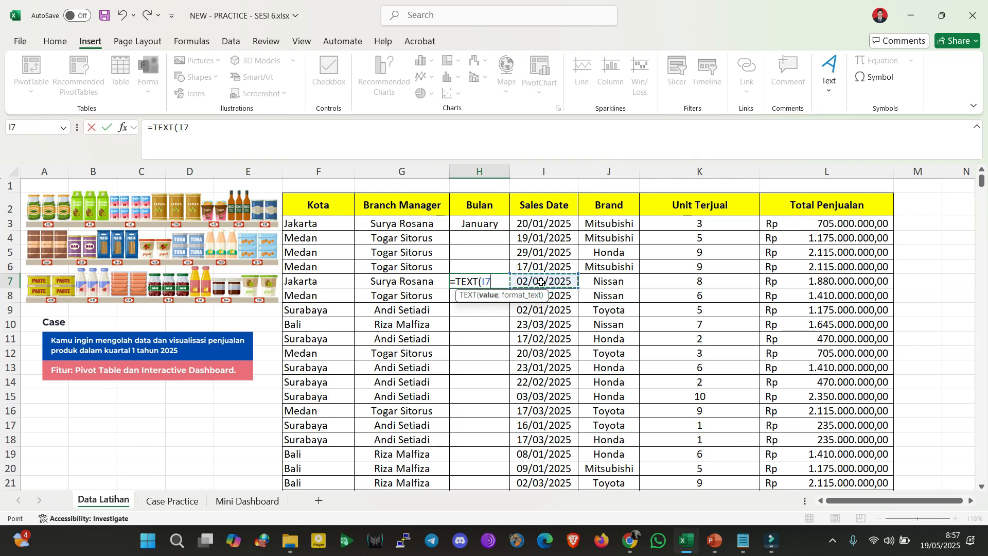
pyautogui.write(';')
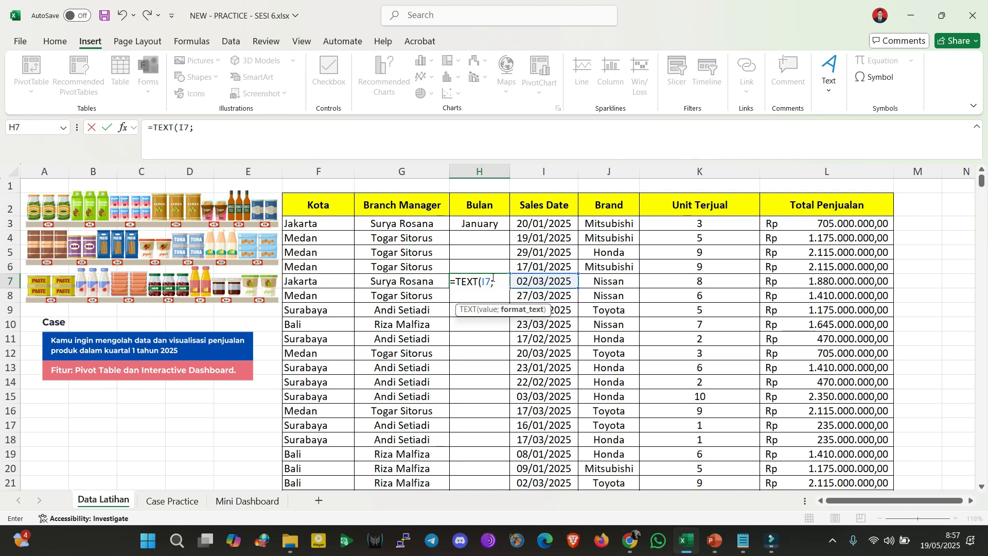
pyautogui.write('"mmmm"')
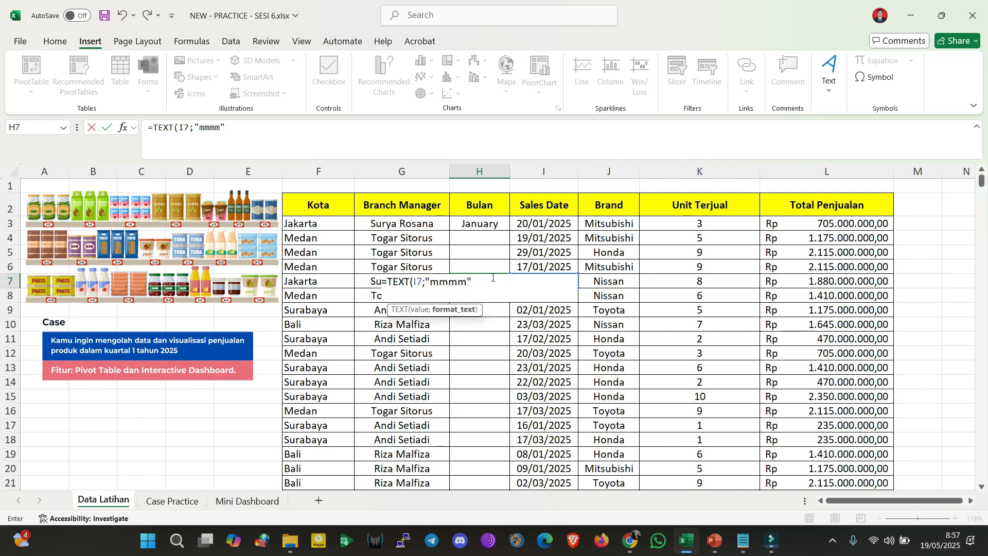
pyautogui.write(')')
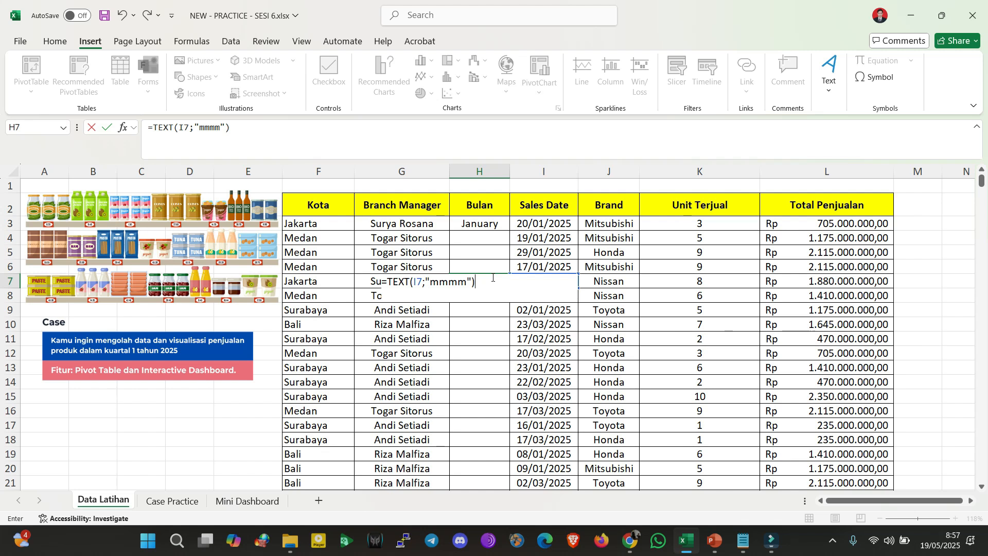
pyautogui.click(493, 278)
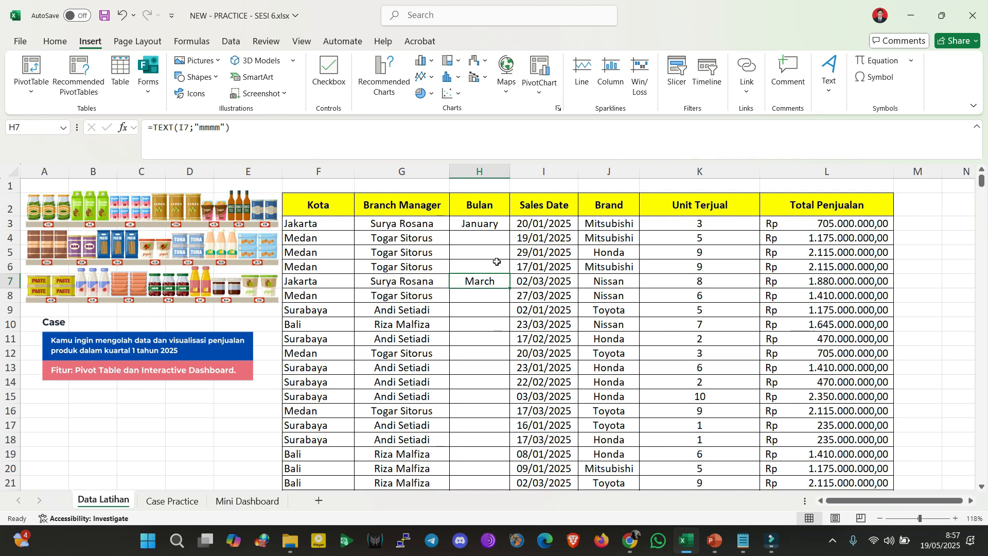
# Clear the trial month formula from H7 in the Bulan column
pyautogui.moveTo(492, 244); pyautogui.dragTo(489, 332)
pyautogui.press('Delete')
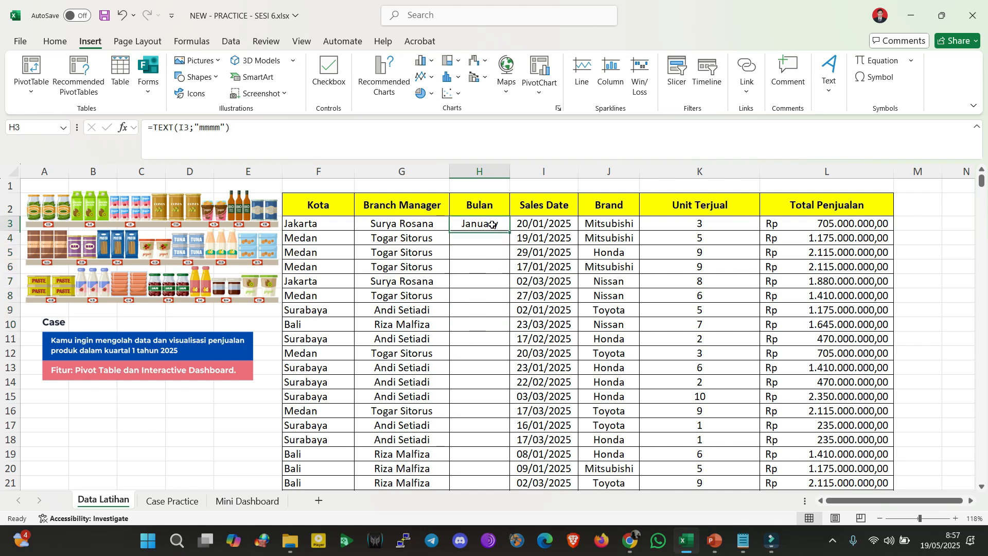
pyautogui.doubleClick(479, 225)
pyautogui.click(471, 262)
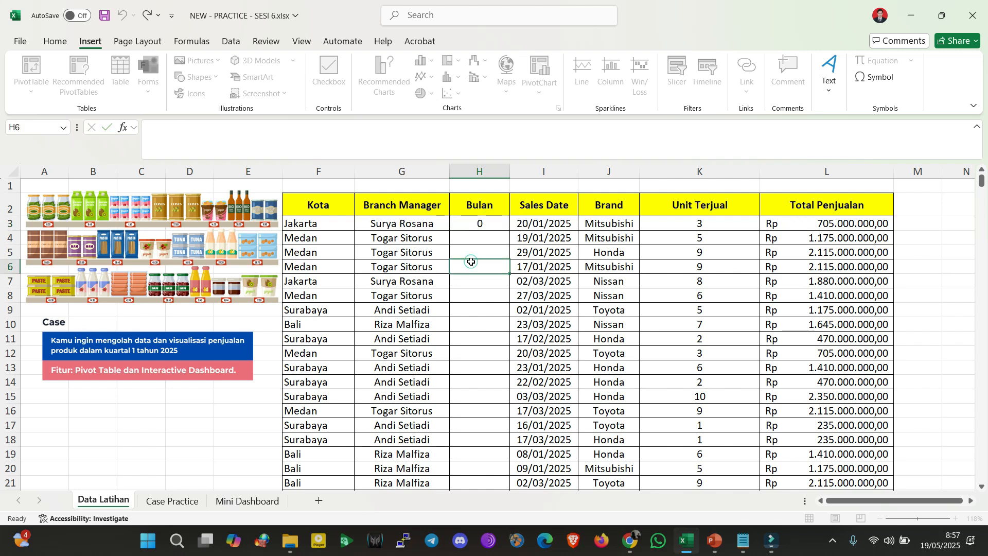
# Replace the H3 formula with =TEXT(I3;"[$-id-ID]mmmm") to give the month name in Indonesian
pyautogui.click(473, 227)
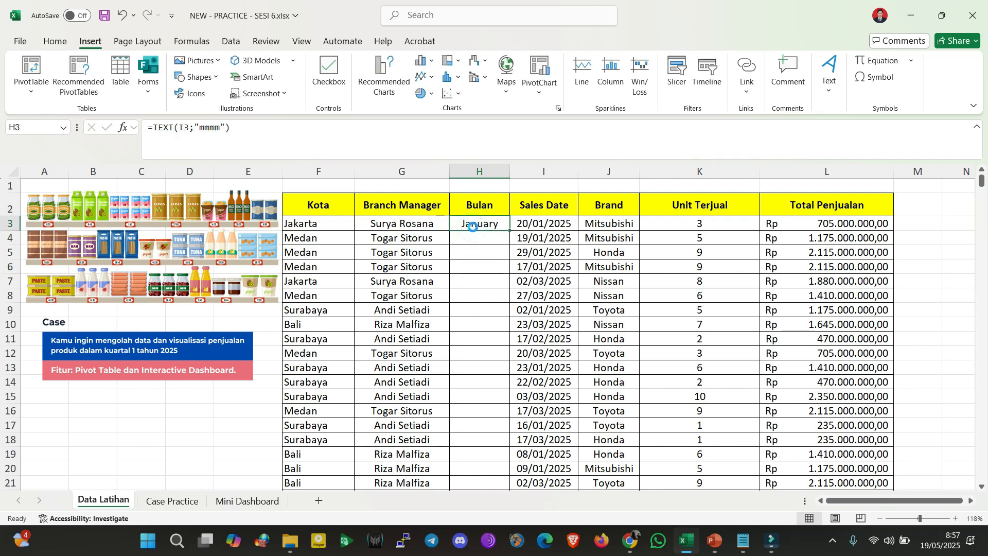
pyautogui.press('Delete')
pyautogui.write('=Text')
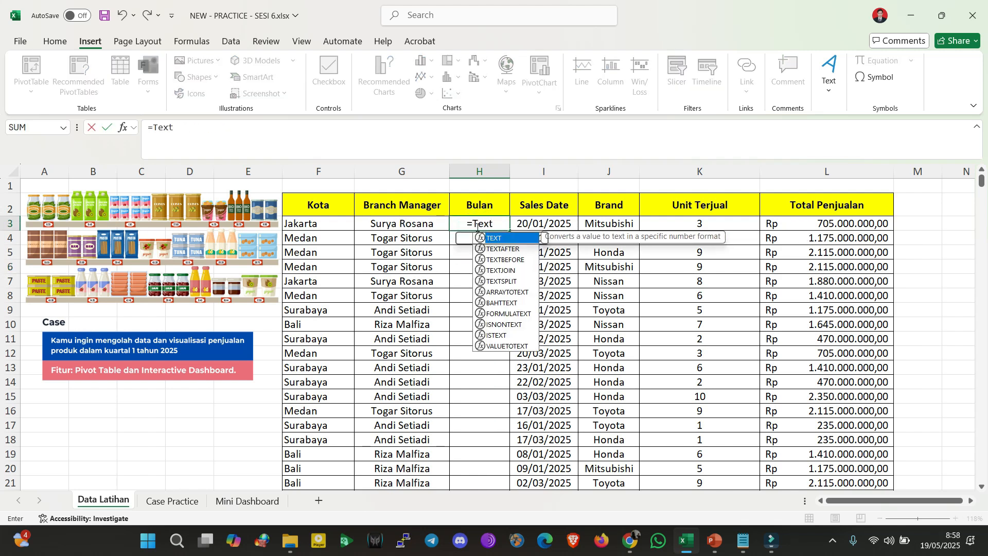
pyautogui.press('Tab')
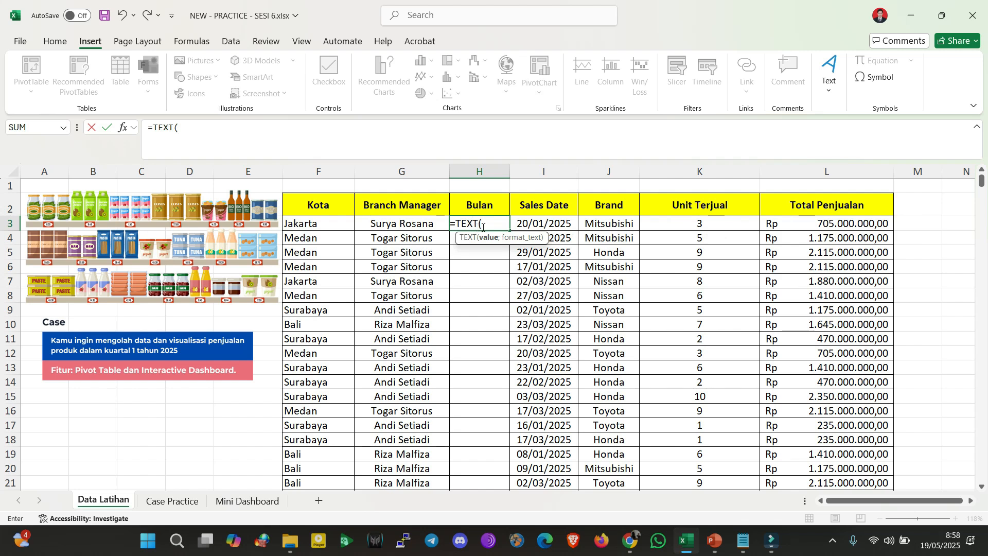
pyautogui.click(545, 226)
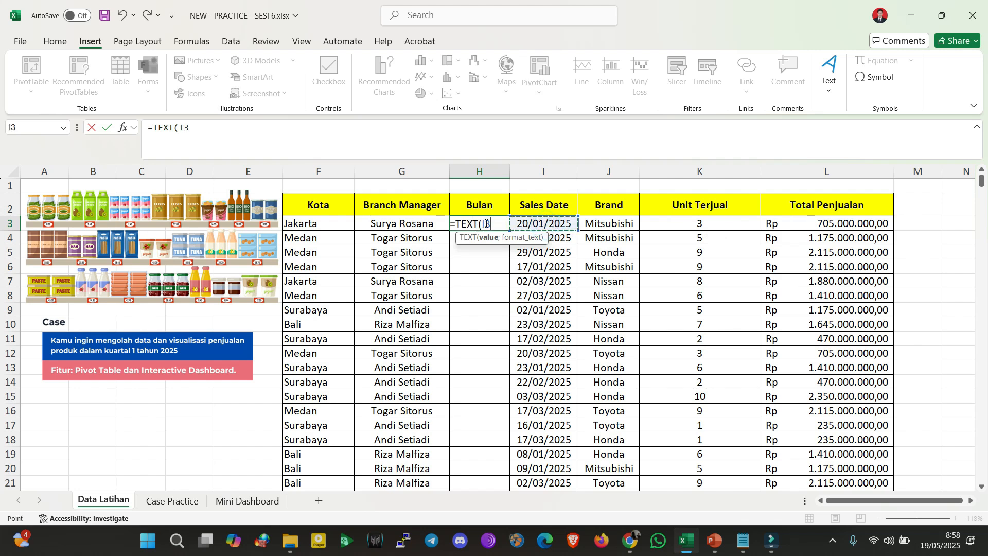
pyautogui.write(';')
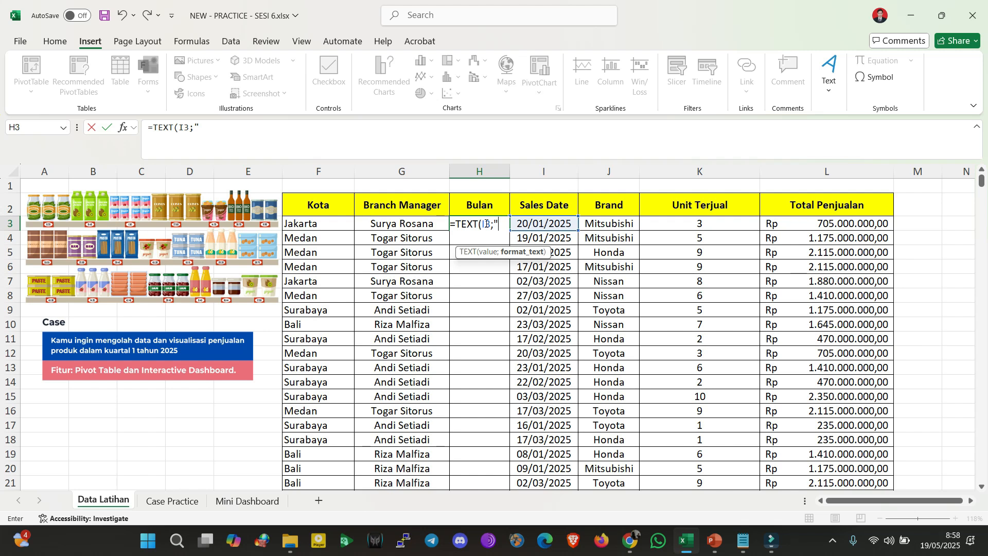
pyautogui.write('"[')
pyautogui.write('$-id-ID')
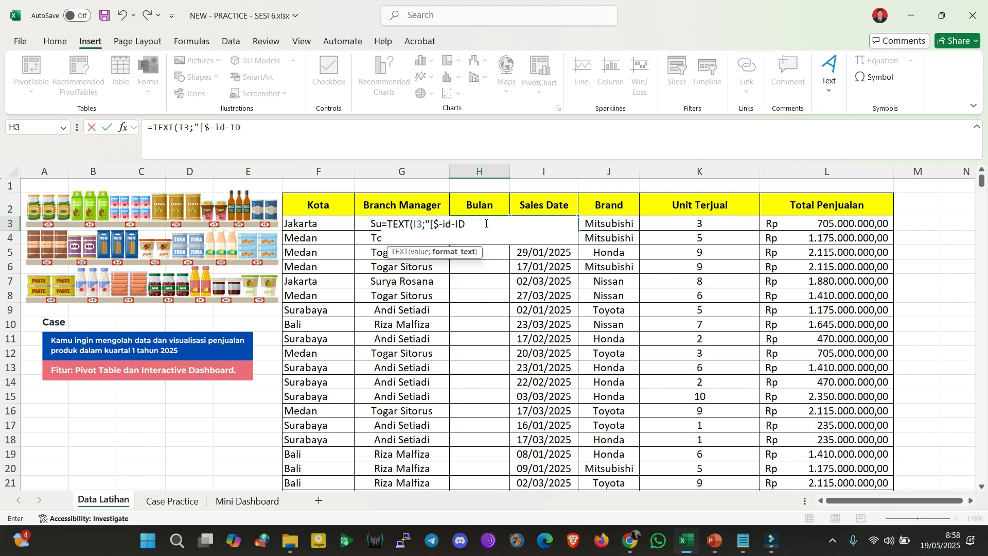
pyautogui.write(']mmmm"')
pyautogui.press('Return')
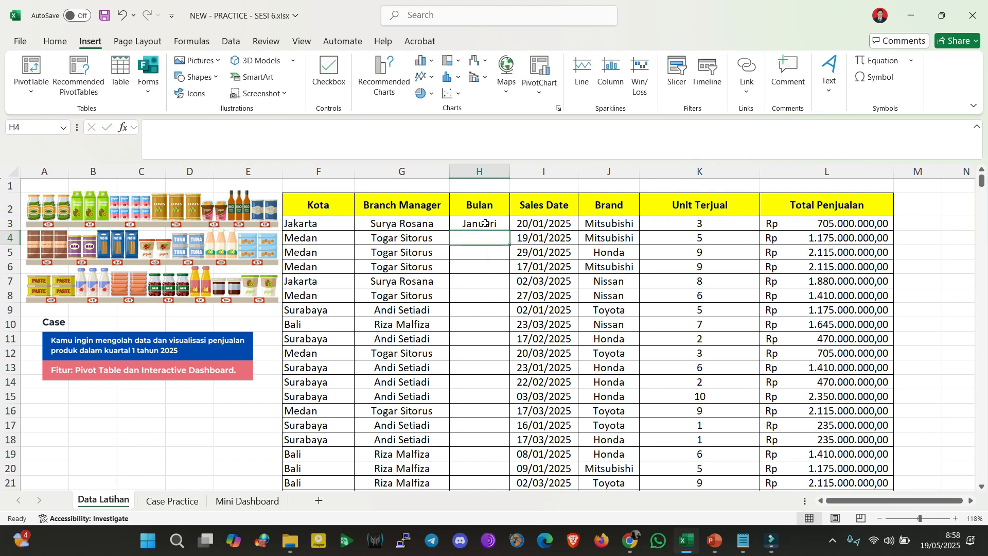
# Examine the [$-id-ID] language code and the mmmm format code in the H3 formula
pyautogui.doubleClick(485, 223)
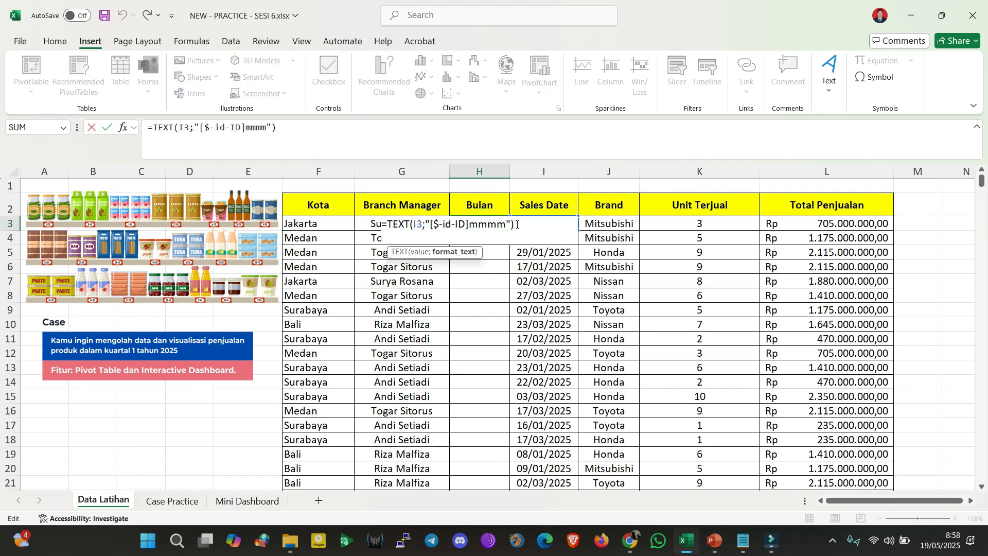
pyautogui.moveTo(432, 225); pyautogui.dragTo(470, 223)
pyautogui.click(470, 227)
pyautogui.click(445, 227)
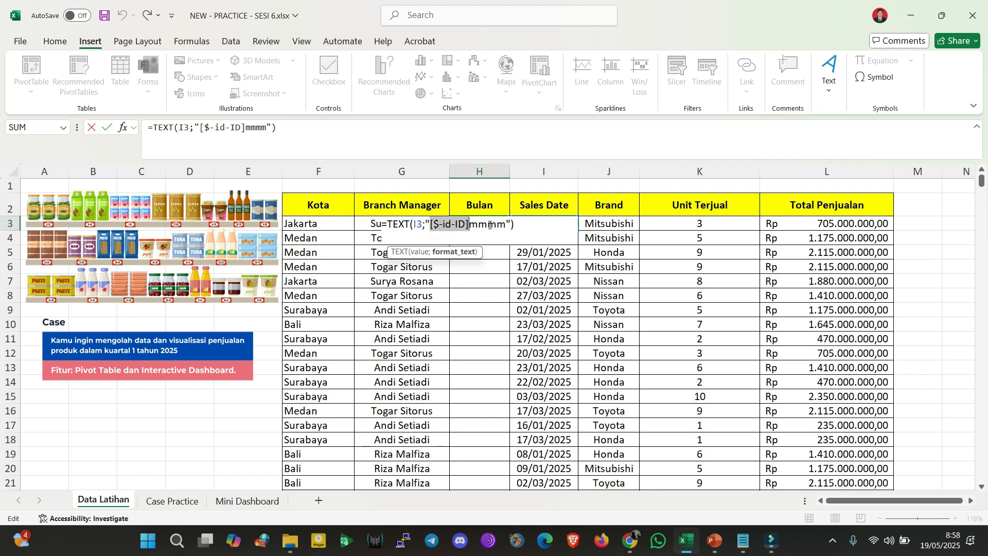
pyautogui.click(490, 225)
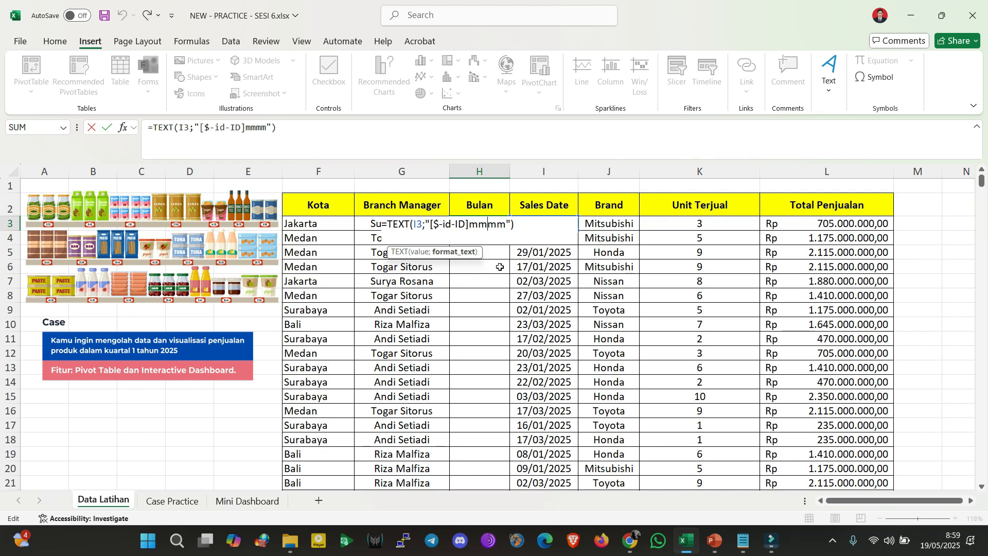
pyautogui.click(500, 267)
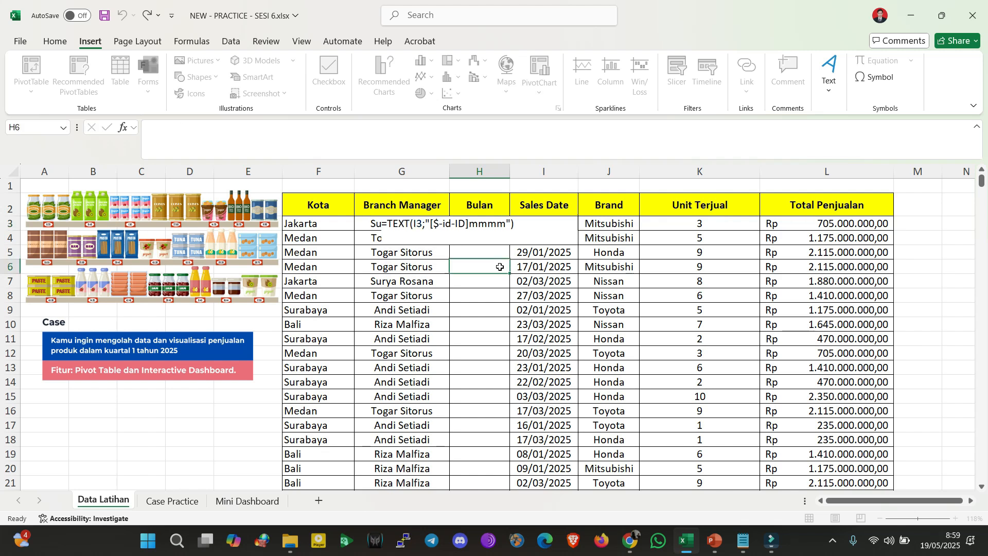
# Enter the formula =TEXT(I7;"[$-id-ID]mmmm") in H7 for that row's Indonesian month name
pyautogui.click(479, 284)
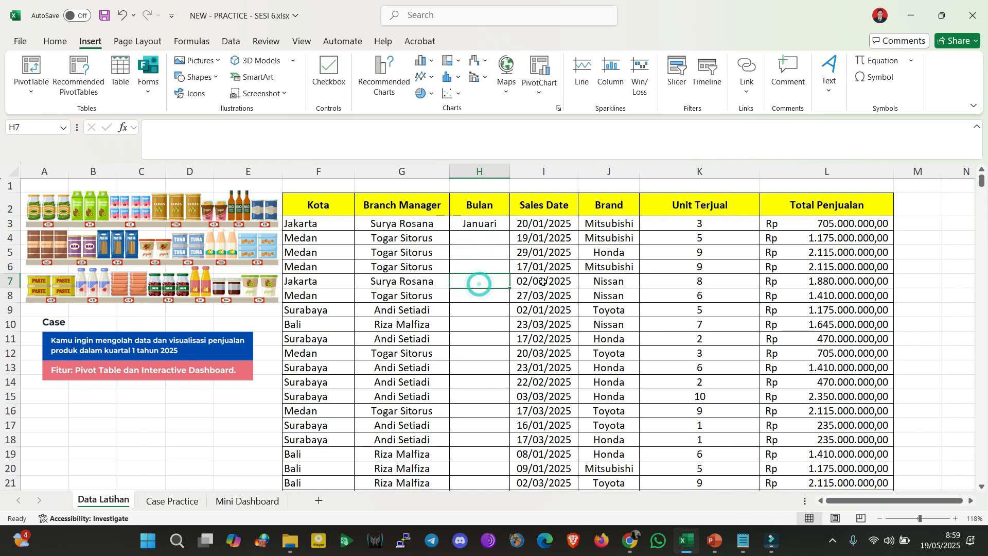
pyautogui.write('=te')
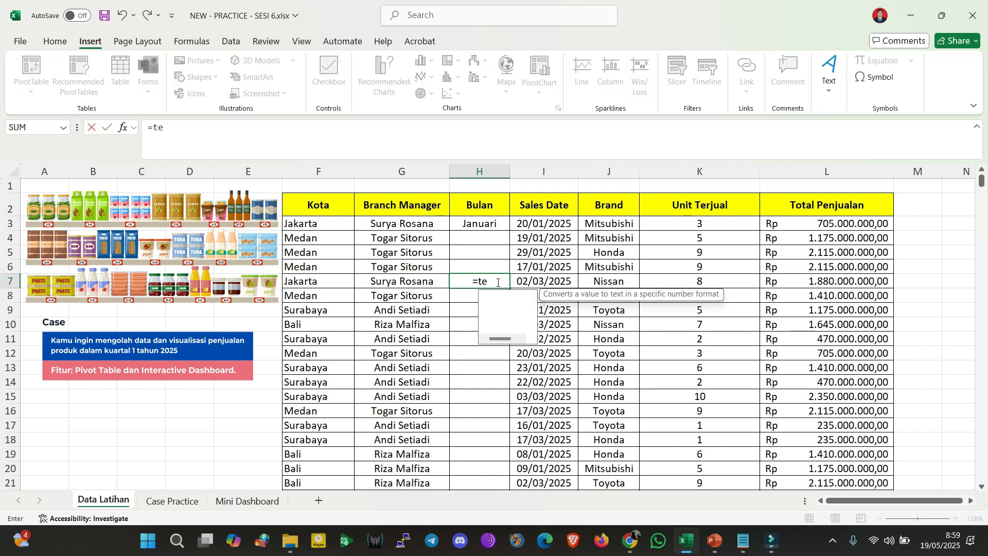
pyautogui.press('Tab')
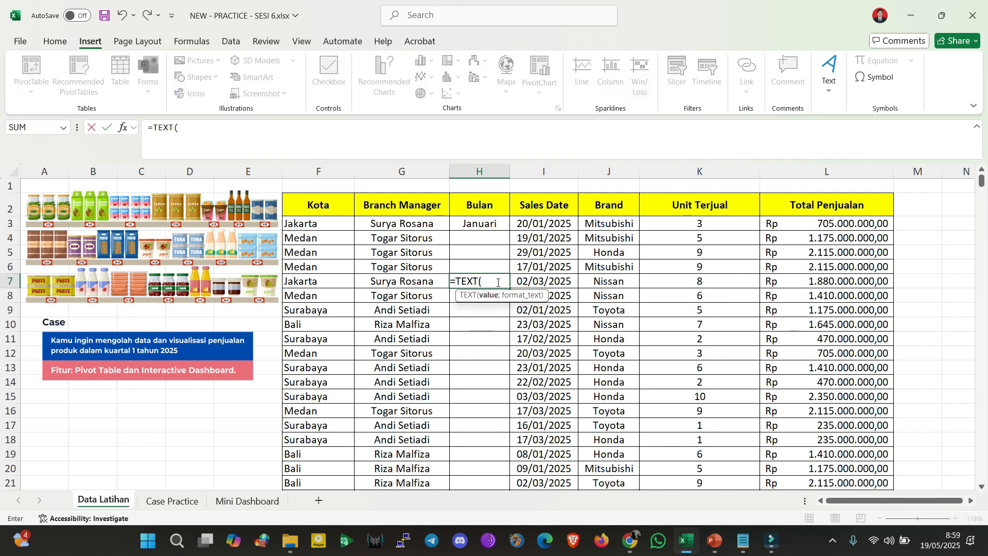
pyautogui.click(540, 278)
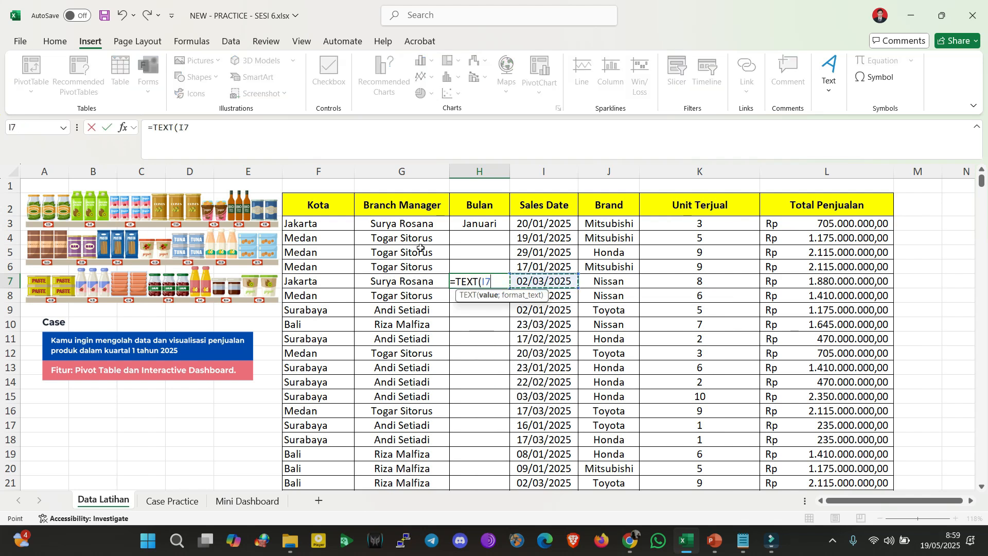
pyautogui.write(';')
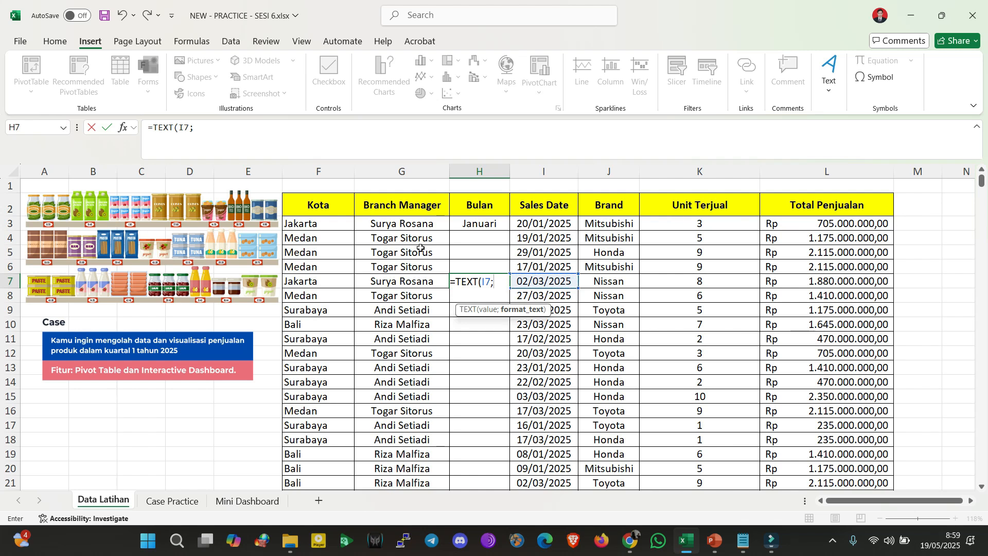
pyautogui.write("'")
pyautogui.write('"[')
pyautogui.write('$-')
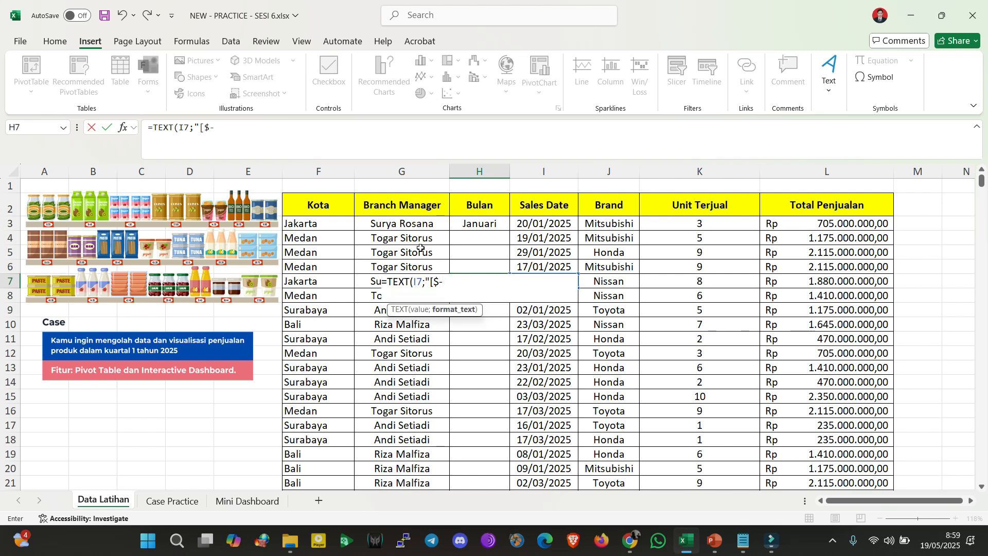
pyautogui.write('id-ID]mmm')
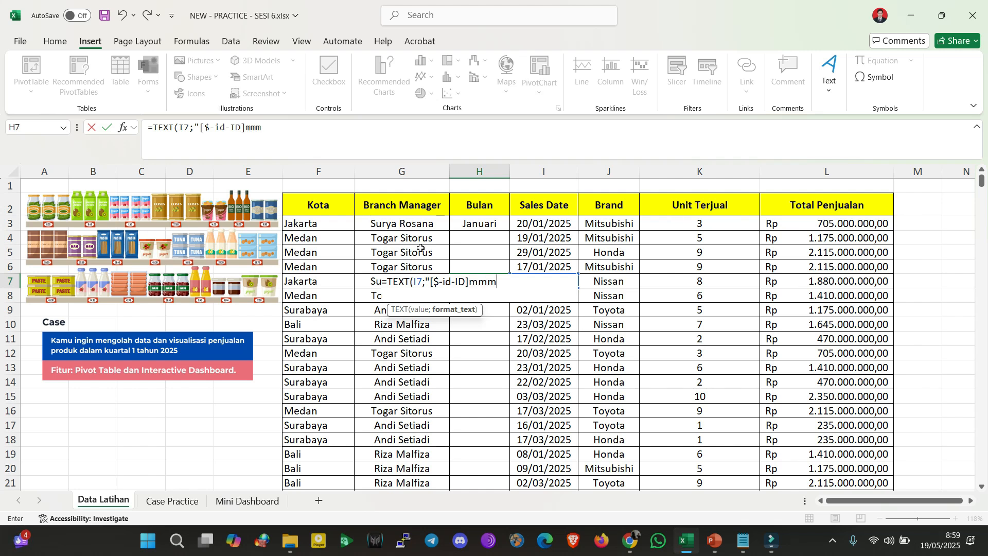
pyautogui.write('m"')
pyautogui.press('Return')
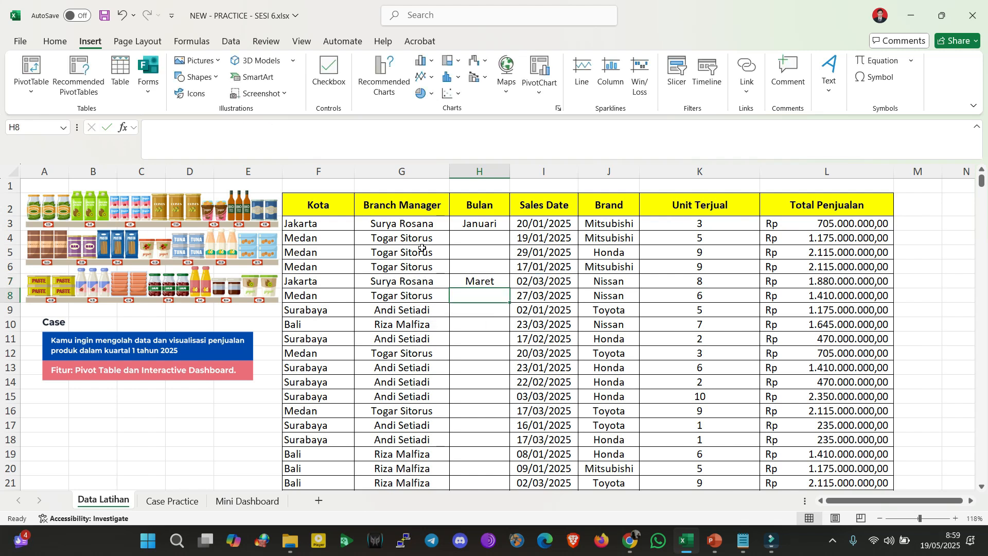
# Check the Indonesian month formula in H7 and clear that cell
pyautogui.doubleClick(481, 280)
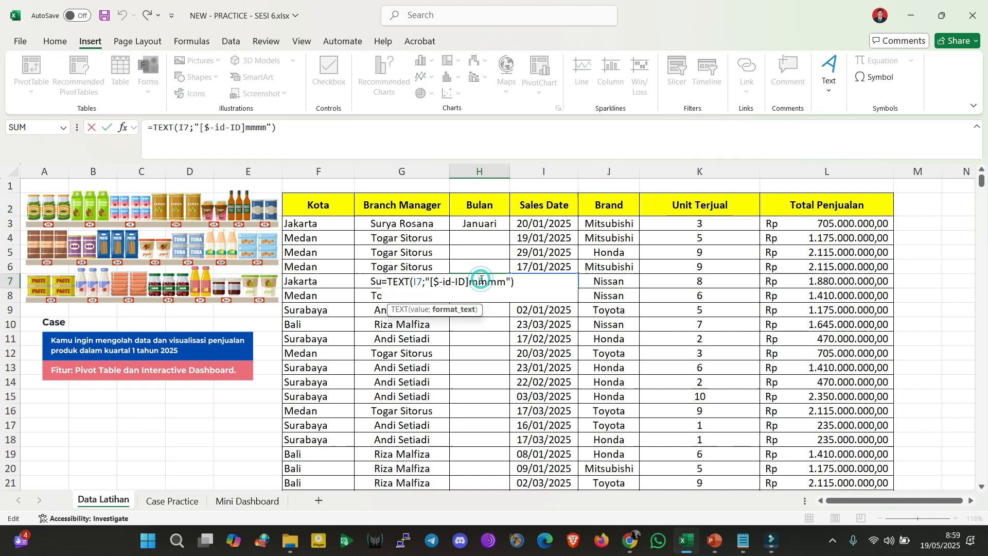
pyautogui.click(532, 281)
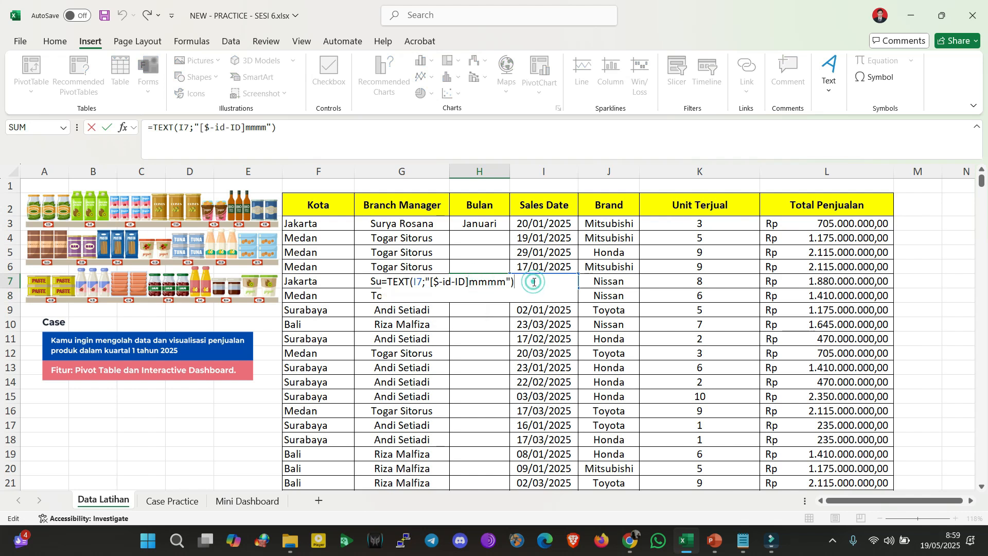
pyautogui.click(499, 226)
pyautogui.click(490, 285)
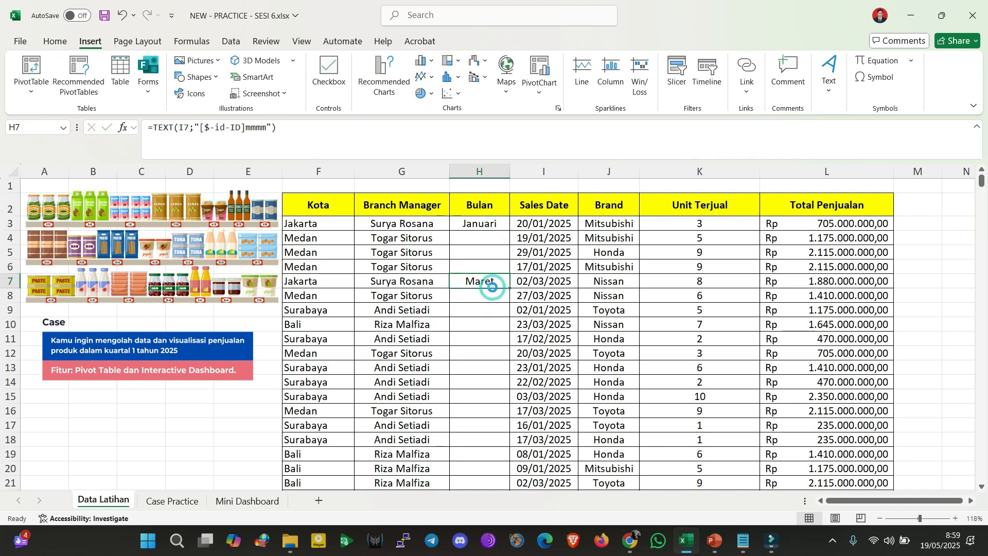
pyautogui.press('Delete')
# Fill the H3 formula down the whole Bulan column
pyautogui.click(480, 220)
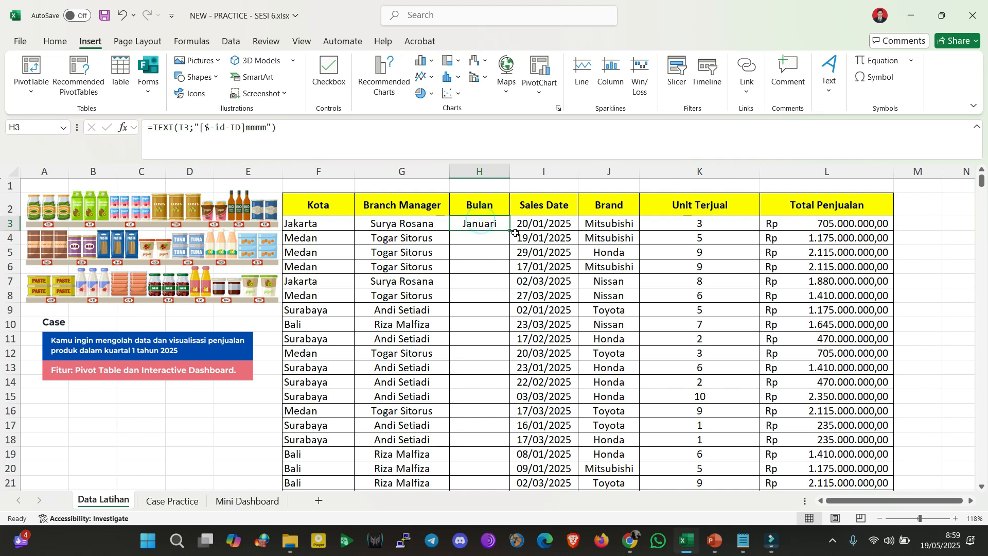
pyautogui.doubleClick(510, 230)
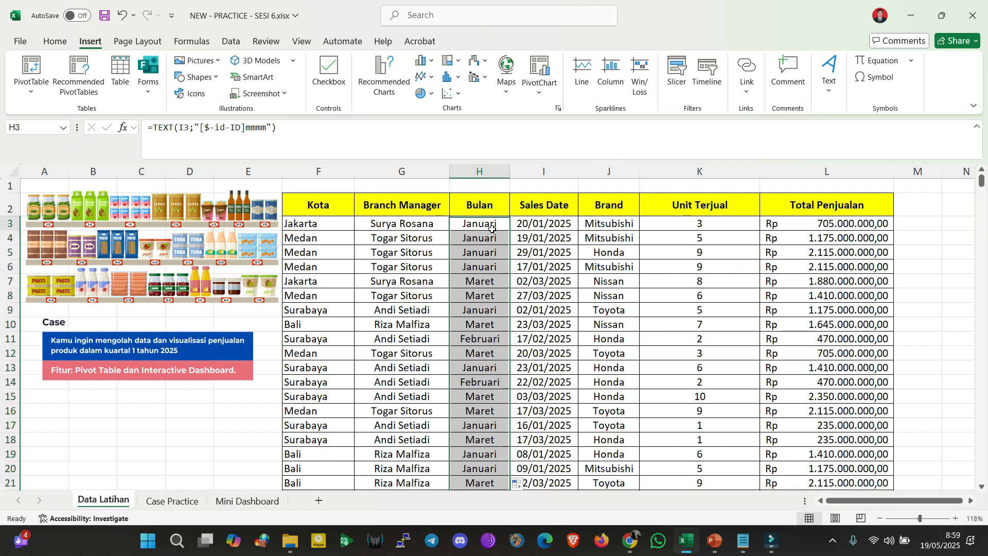
pyautogui.click(491, 228)
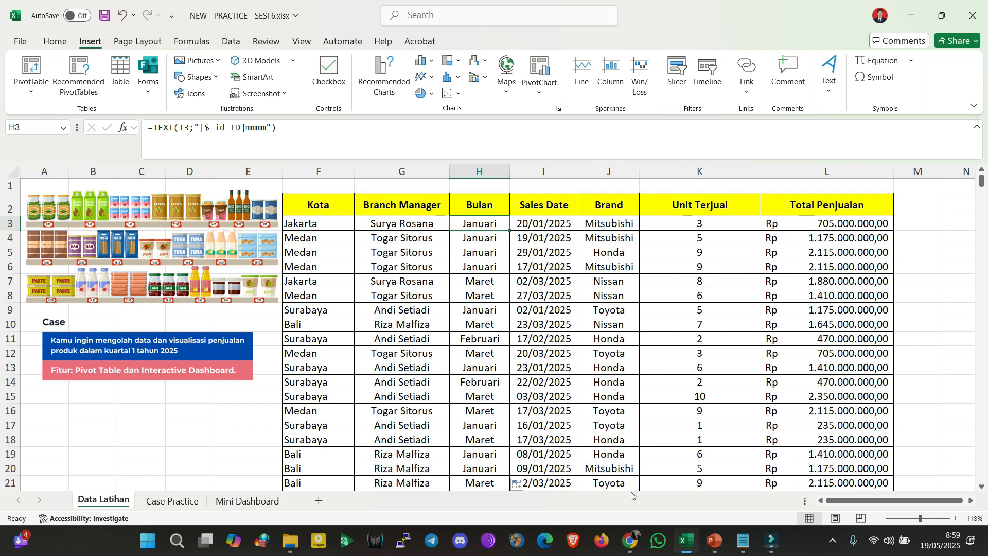
# Switch to the Google Meet call in Chrome to check the participants and return to the Excel workbook
pyautogui.click(638, 552)
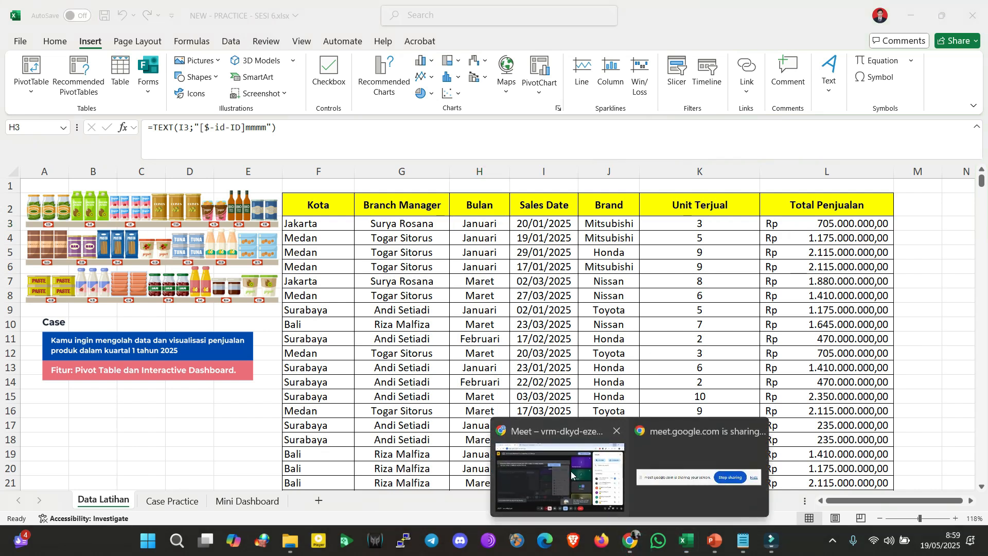
pyautogui.click(571, 470)
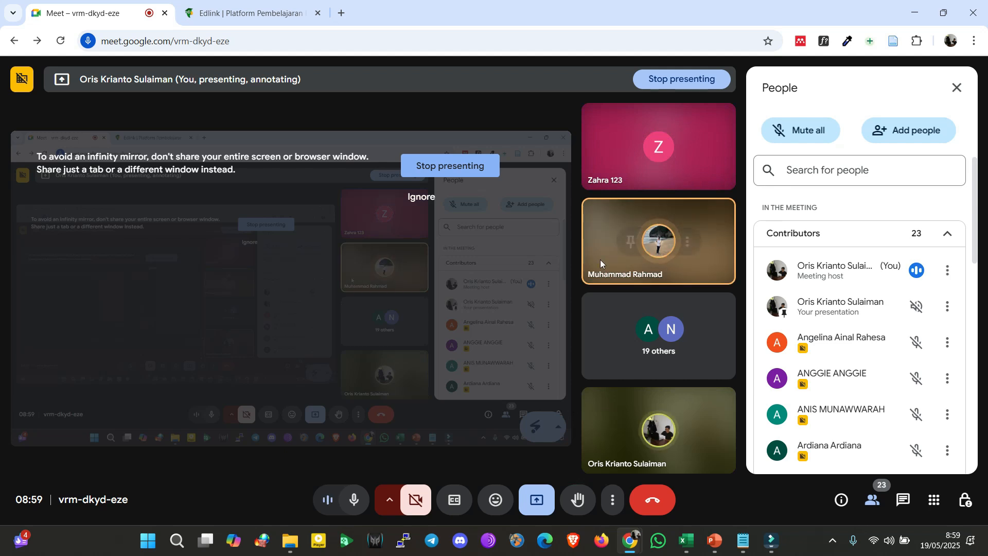
pyautogui.click(915, 12)
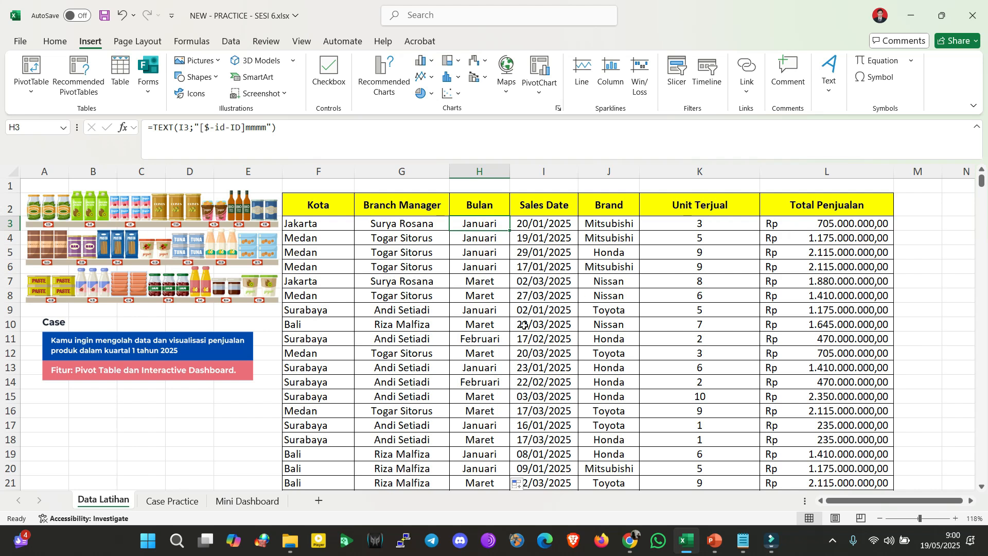
# Open the Case Practice sheet and review the Part A and Part B task lists
pyautogui.click(195, 506)
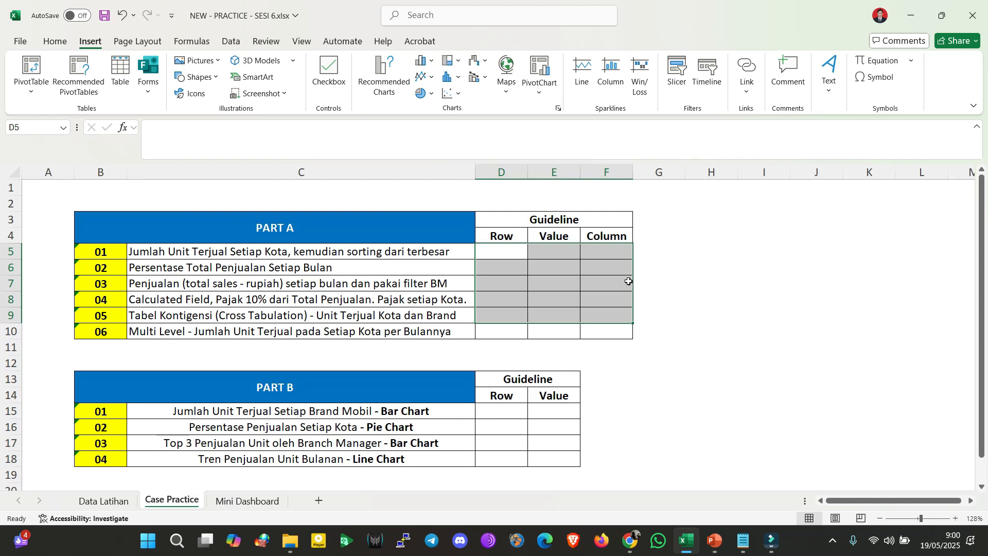
pyautogui.click(628, 282)
pyautogui.click(690, 244)
pyautogui.press('Up')
pyautogui.press('Up')
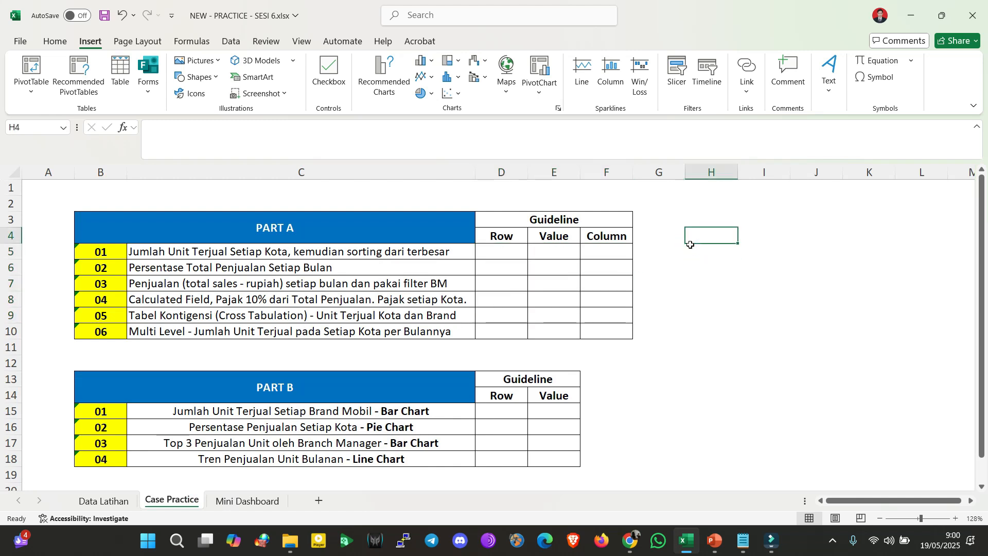
pyautogui.press('Right')
pyautogui.press('Right')
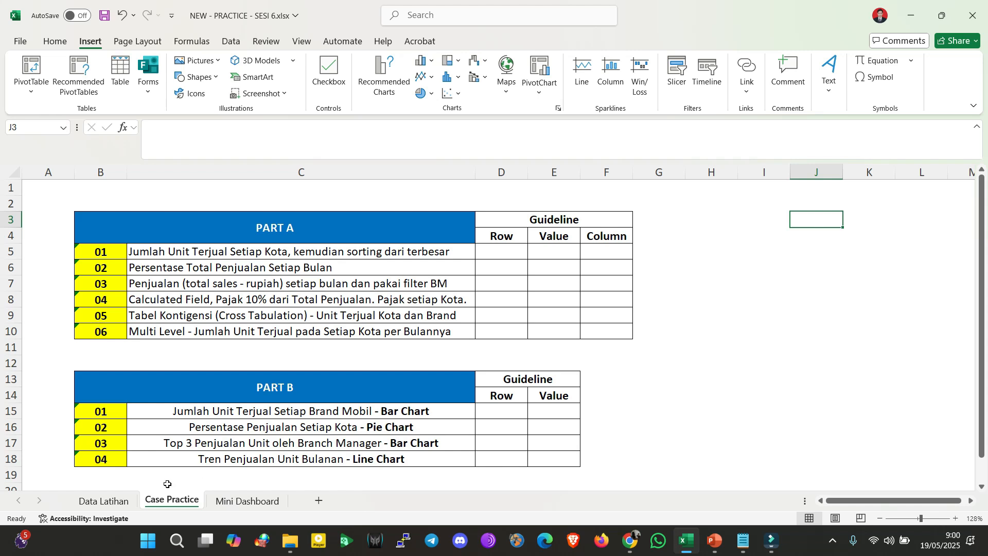
# Return to the Data Latihan sheet and check the filled month formula in H10
pyautogui.click(109, 508)
pyautogui.click(502, 325)
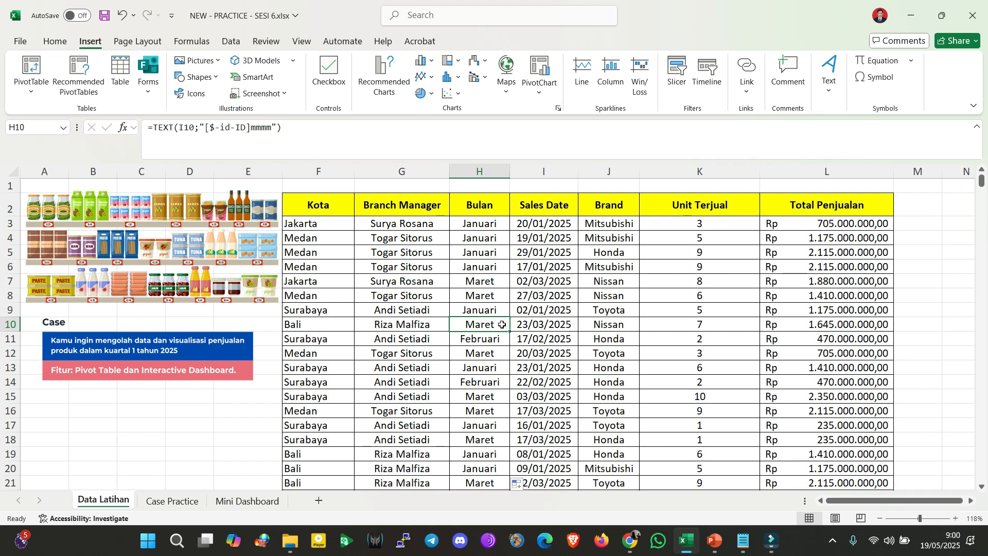
pyautogui.click(524, 301)
pyautogui.click(433, 269)
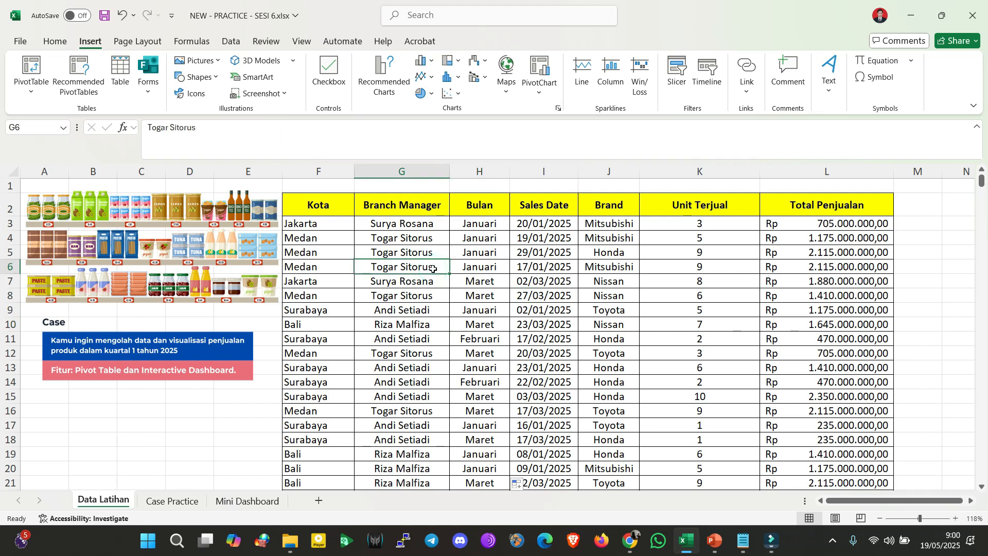
# Select the whole sales data table, including its header row, on the Data Latihan sheet
pyautogui.click(473, 272)
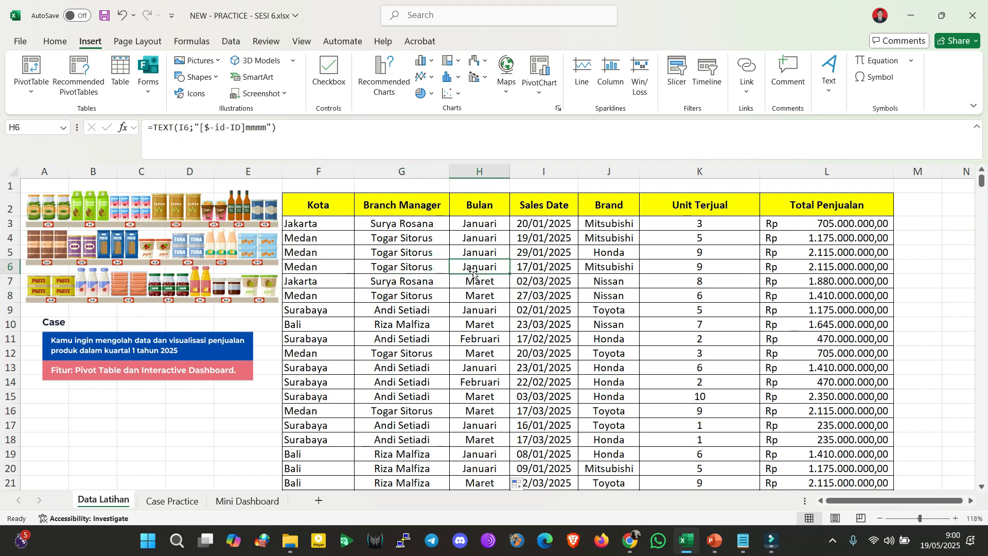
pyautogui.moveTo(318, 204); pyautogui.dragTo(852, 482)
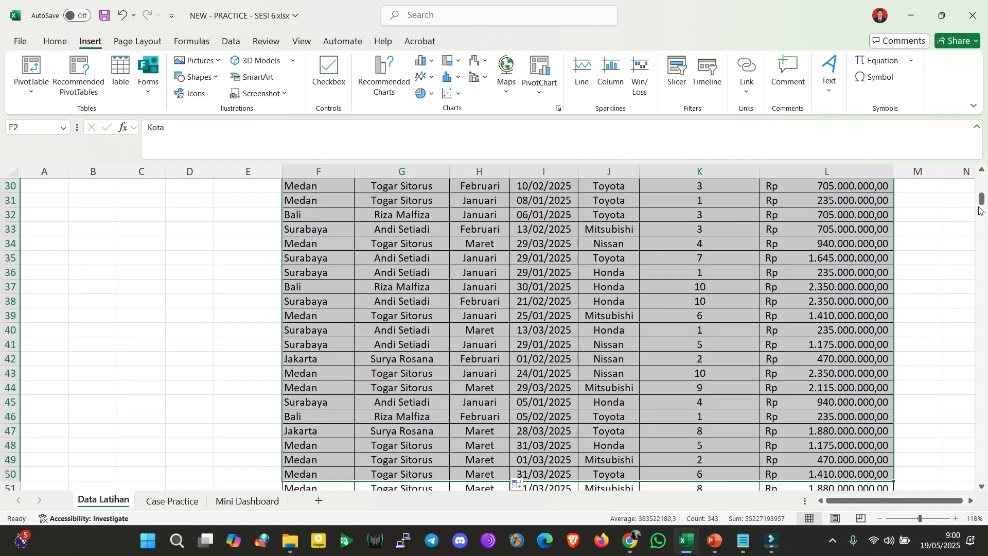
pyautogui.moveTo(981, 205); pyautogui.dragTo(981, 182)
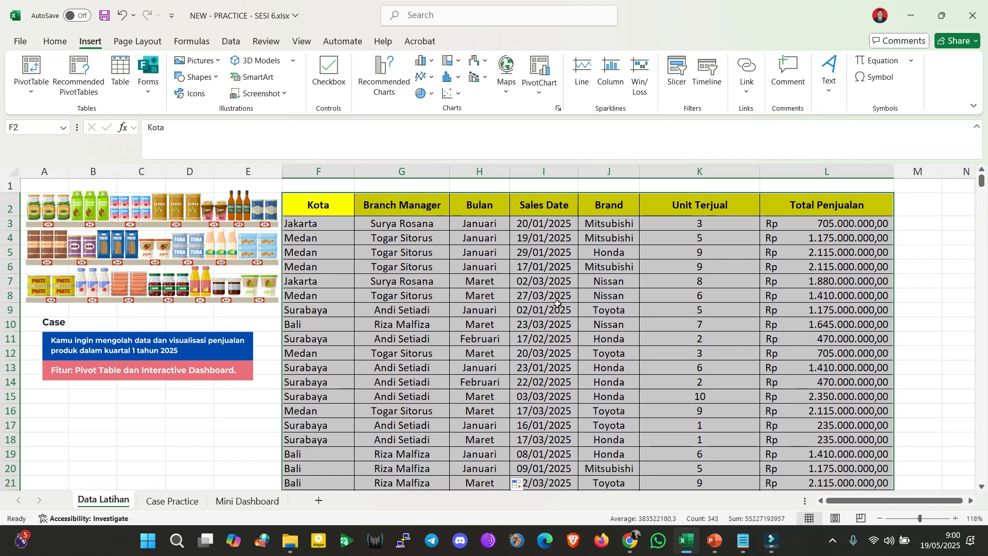
pyautogui.click(553, 309)
pyautogui.click(501, 298)
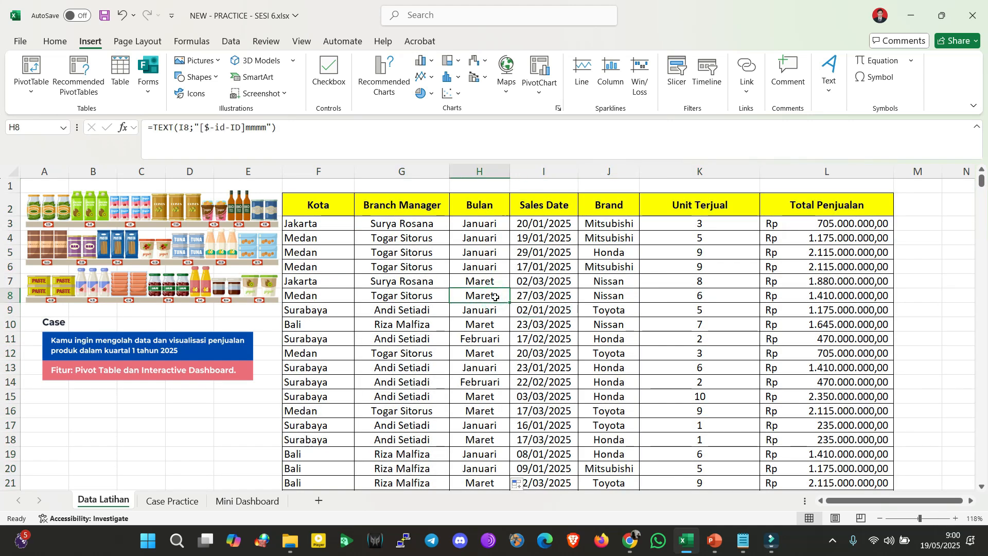
pyautogui.hotkey('ctrl', 'a')
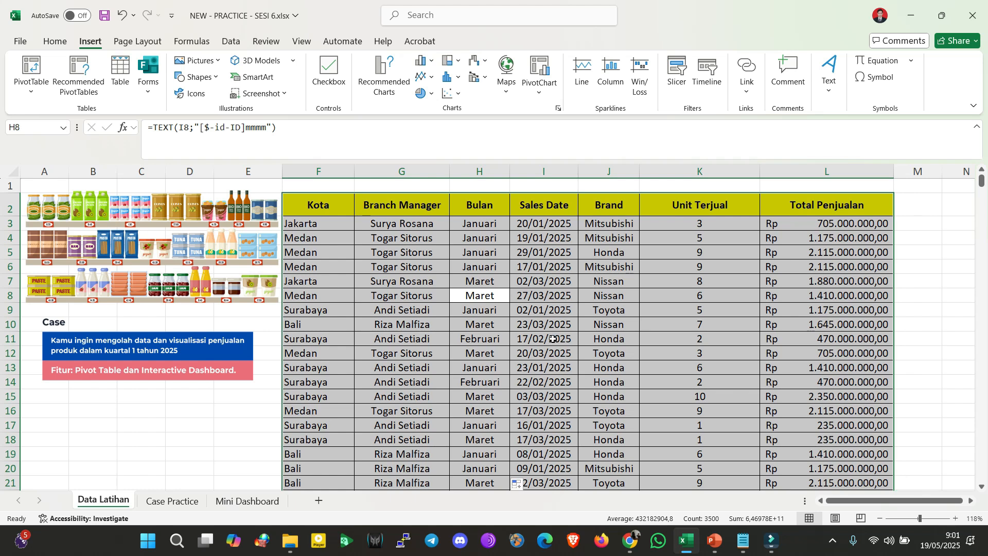
# Check the empty area around cell I3 on the Case Practice sheet and return to the Data Latihan sheet
pyautogui.click(176, 499)
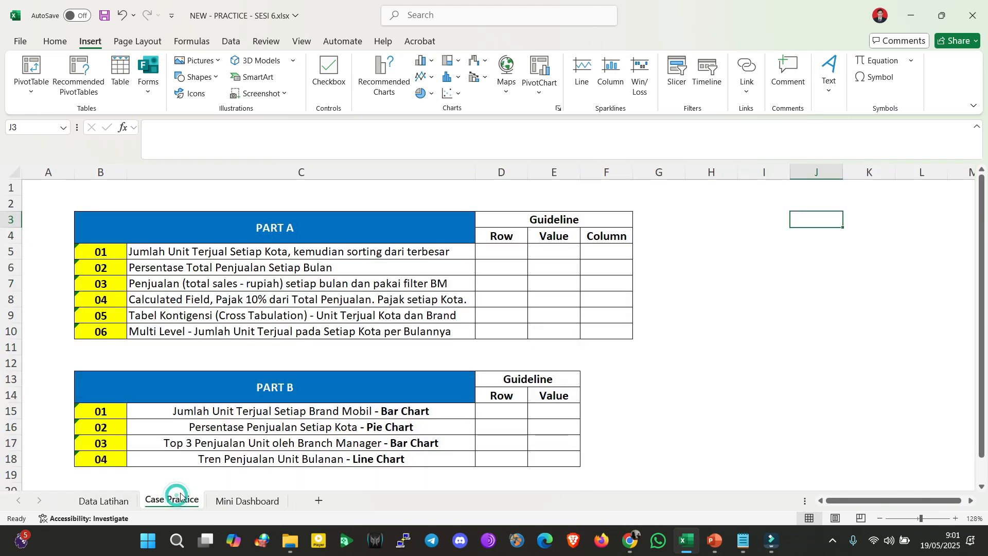
pyautogui.click(765, 220)
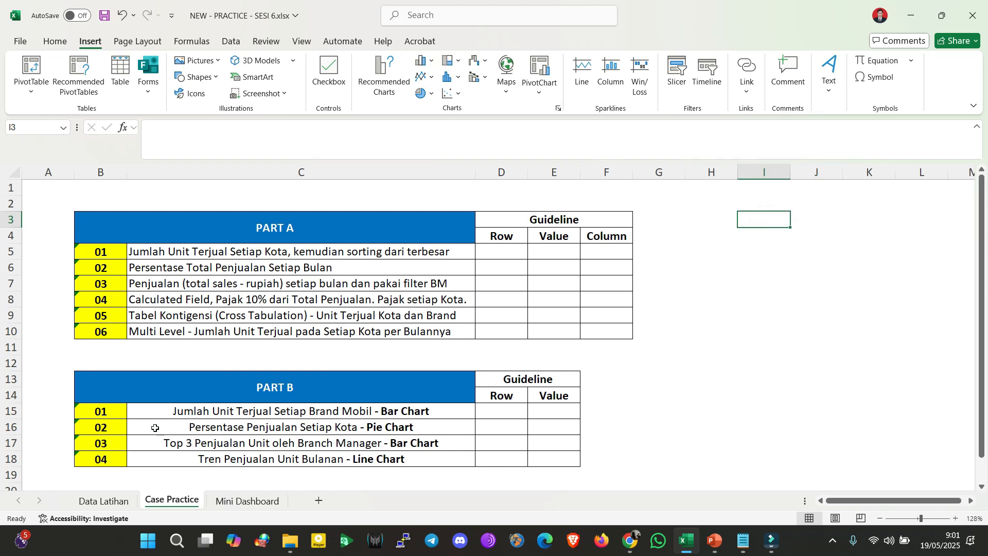
pyautogui.click(104, 500)
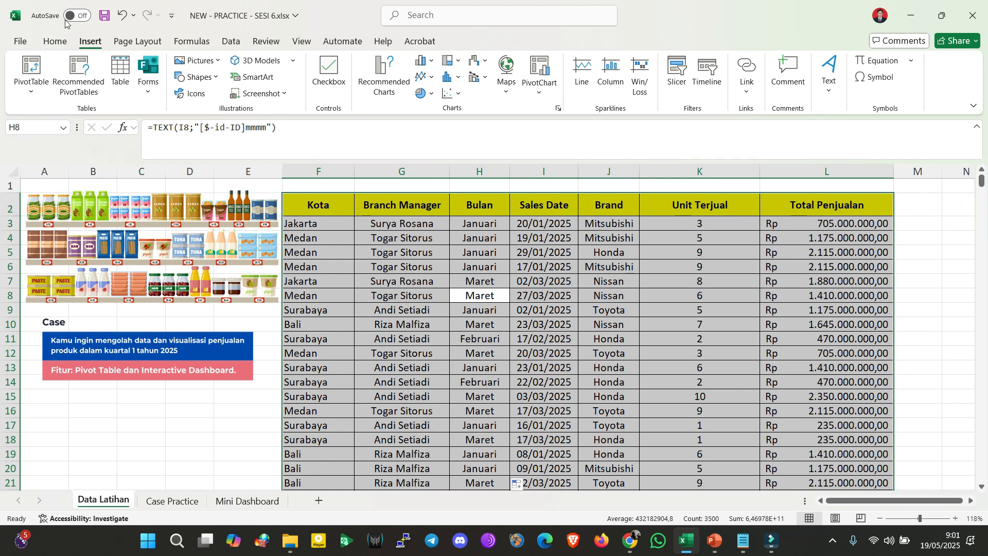
# Start a PivotTable from the entire sales table F2:L501, choosing Existing Worksheet as its destination
pyautogui.click(397, 256)
pyautogui.hotkey('ctrl', 'a')
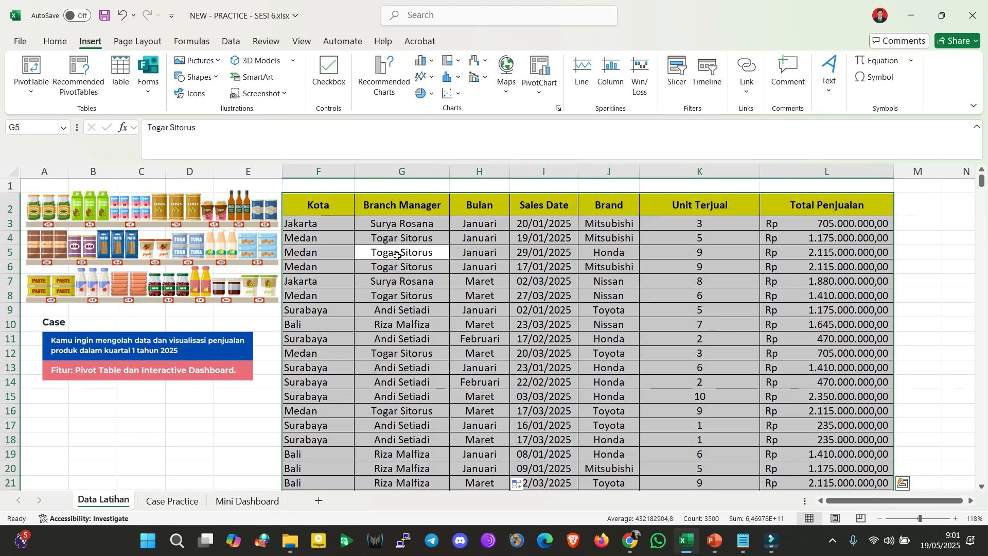
pyautogui.click(31, 67)
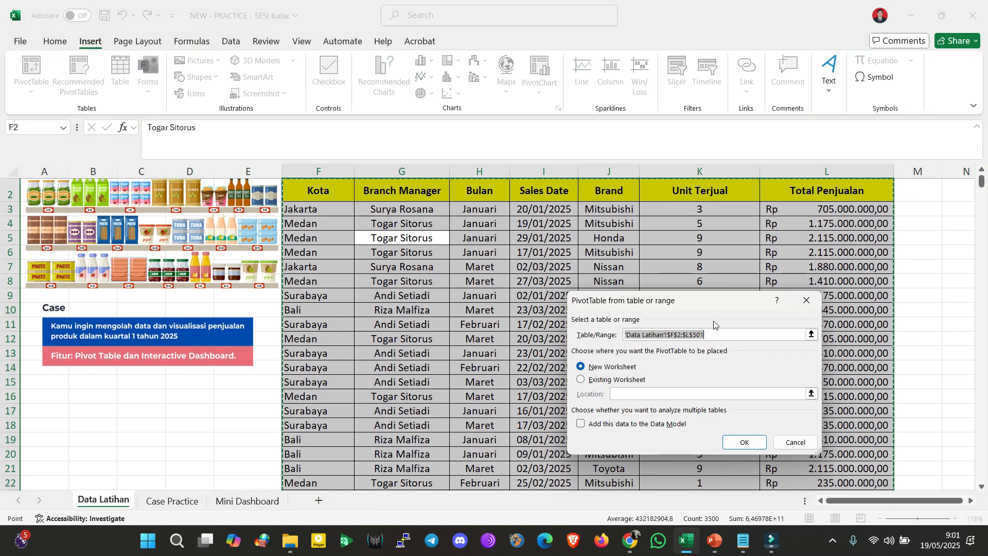
pyautogui.moveTo(726, 306); pyautogui.dragTo(669, 257)
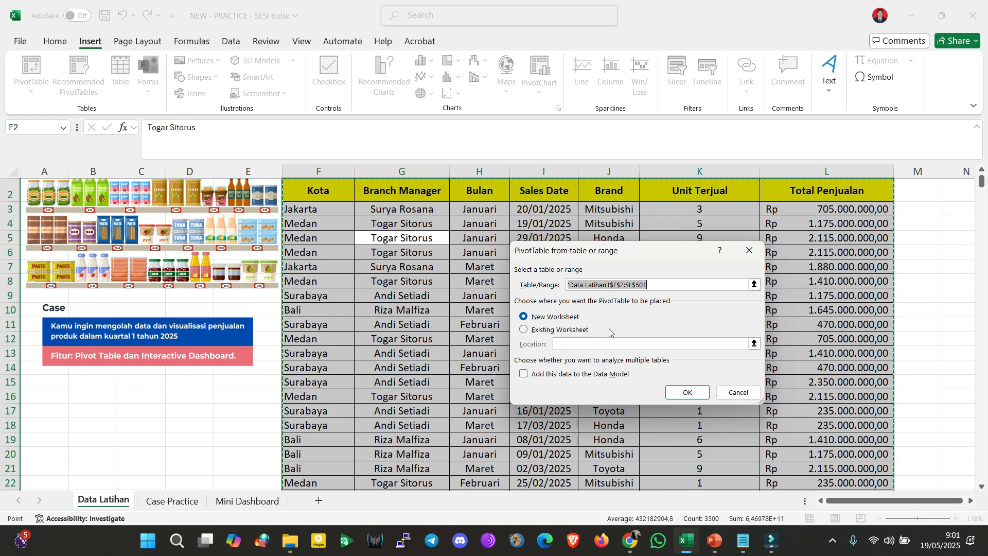
pyautogui.click(555, 334)
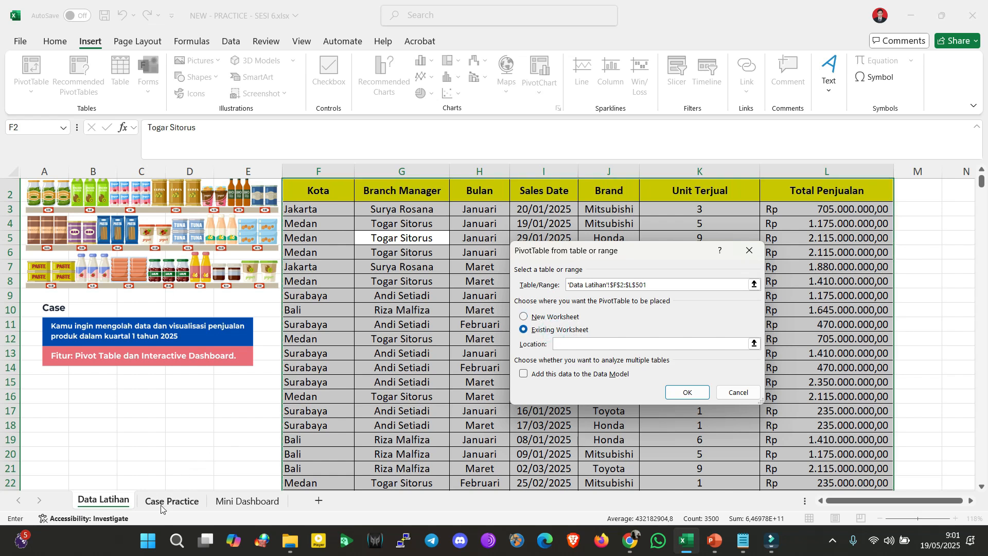
pyautogui.click(555, 315)
pyautogui.click(563, 333)
pyautogui.moveTo(653, 251); pyautogui.dragTo(684, 206)
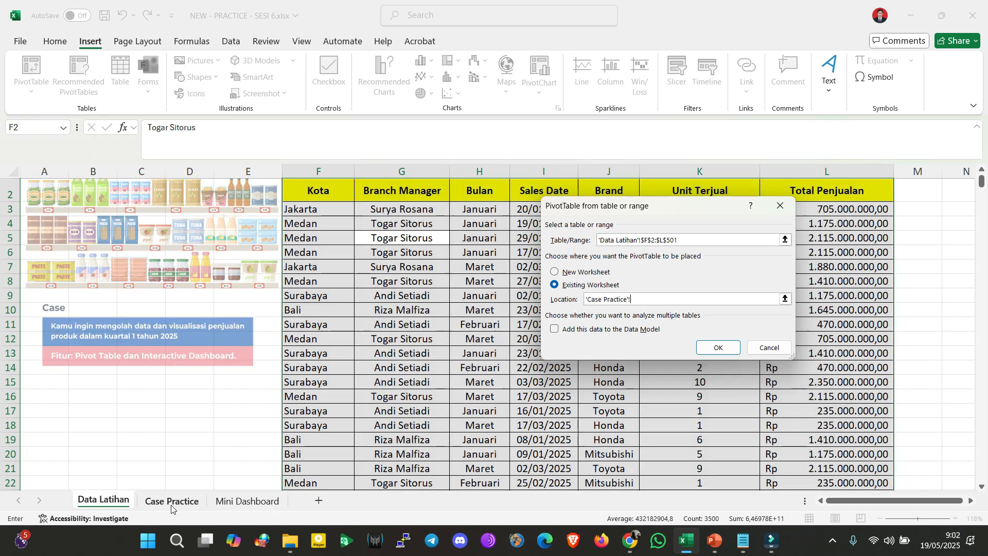
# Set the PivotTable location to cell I3 on the Case Practice sheet and create it
pyautogui.click(171, 502)
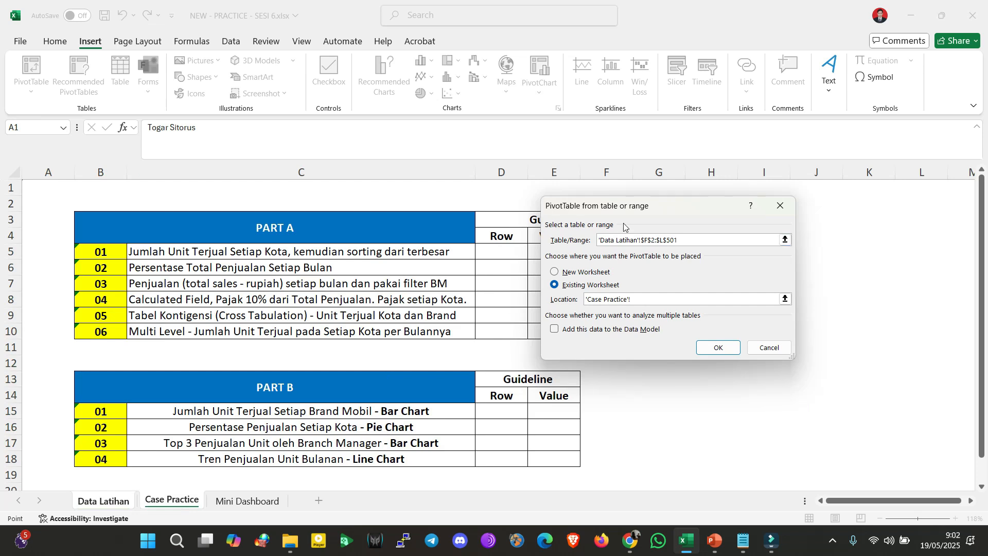
pyautogui.moveTo(644, 212); pyautogui.dragTo(732, 323)
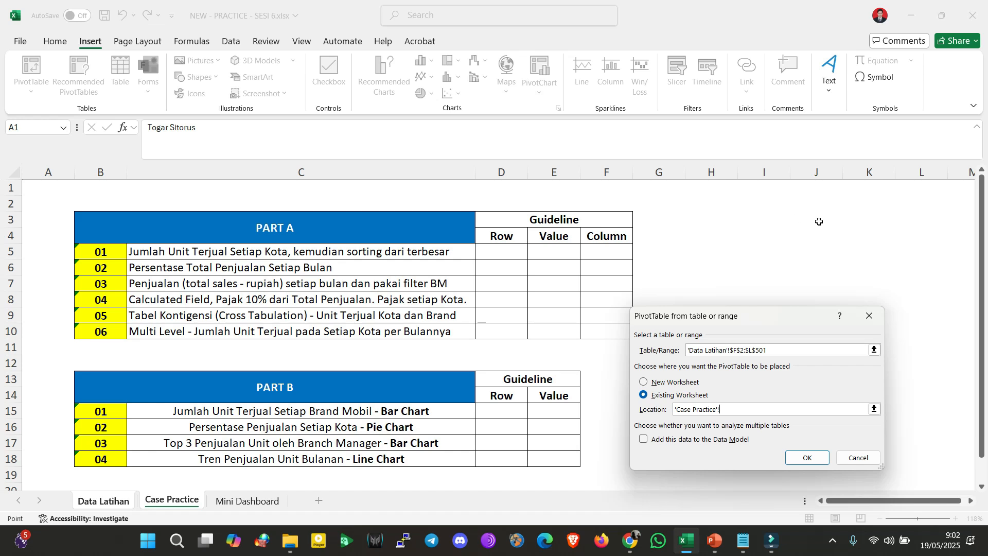
pyautogui.click(758, 213)
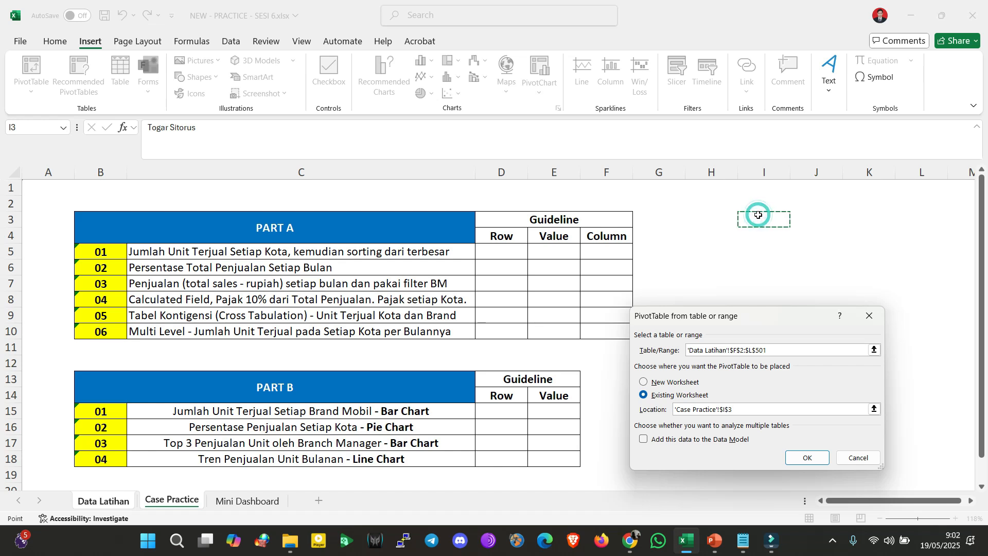
pyautogui.click(795, 457)
pyautogui.moveTo(687, 500); pyautogui.dragTo(709, 495)
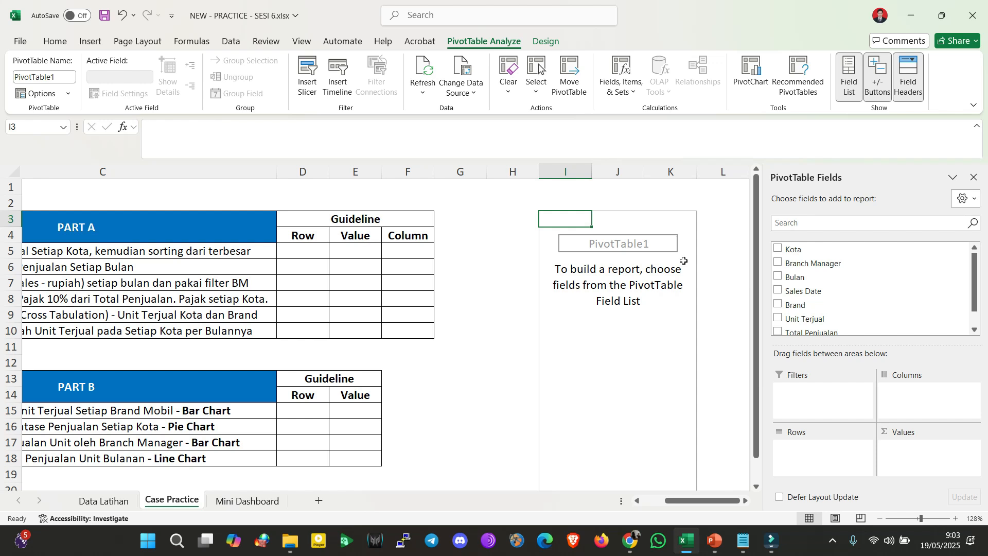
# Undo the PivotTable at I3 on the Case Practice sheet and return to the sales data on Data Latihan
pyautogui.click(969, 156)
pyautogui.click(122, 498)
pyautogui.click(476, 303)
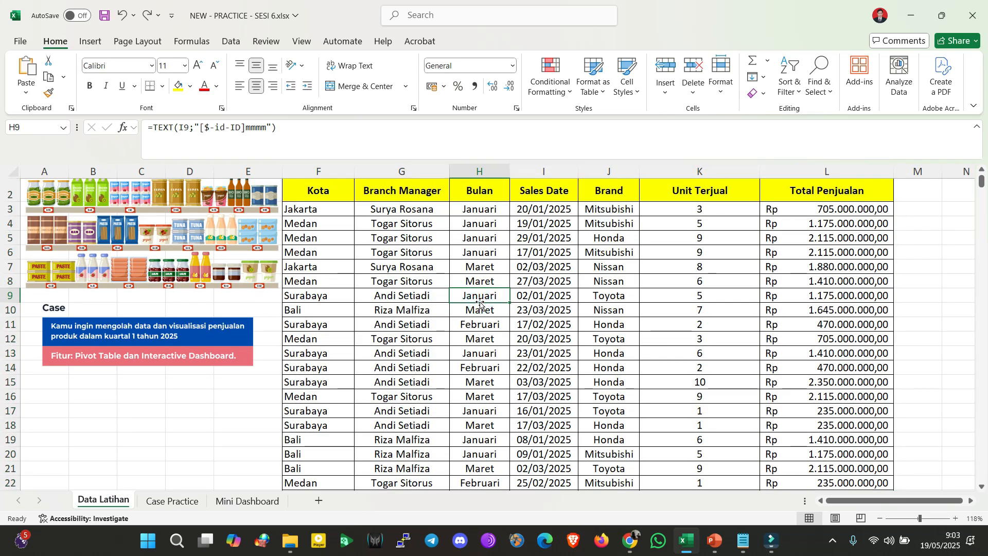
pyautogui.click(154, 498)
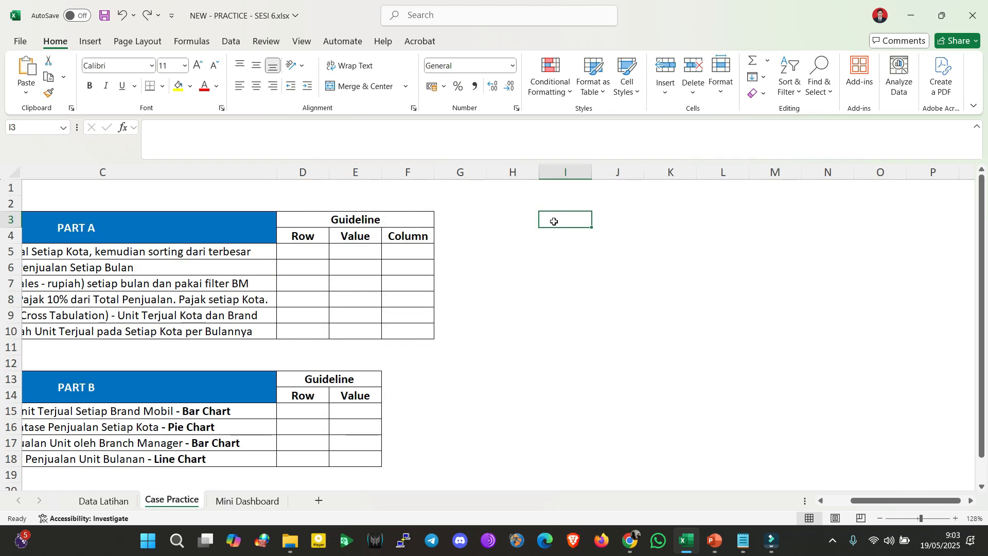
pyautogui.click(102, 502)
pyautogui.click(486, 266)
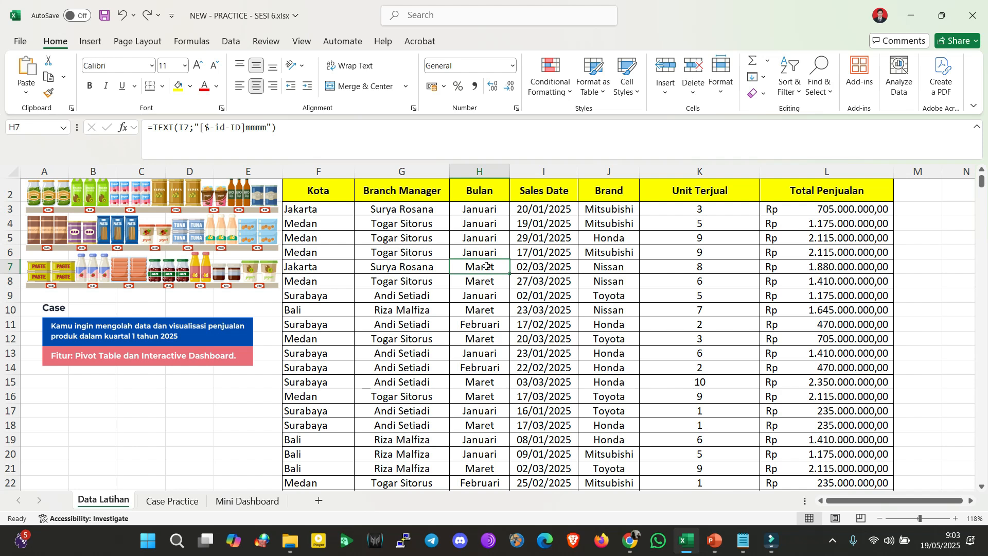
# Select the full sales table F2:L501 and start a PivotTable with Existing Worksheet as its destination
pyautogui.click(547, 266)
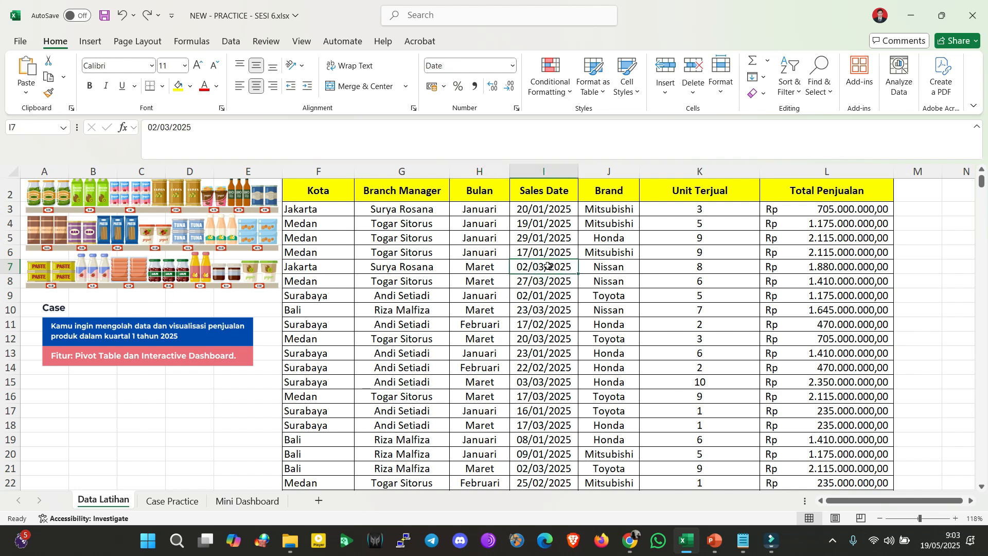
pyautogui.hotkey('ctrl', 'a')
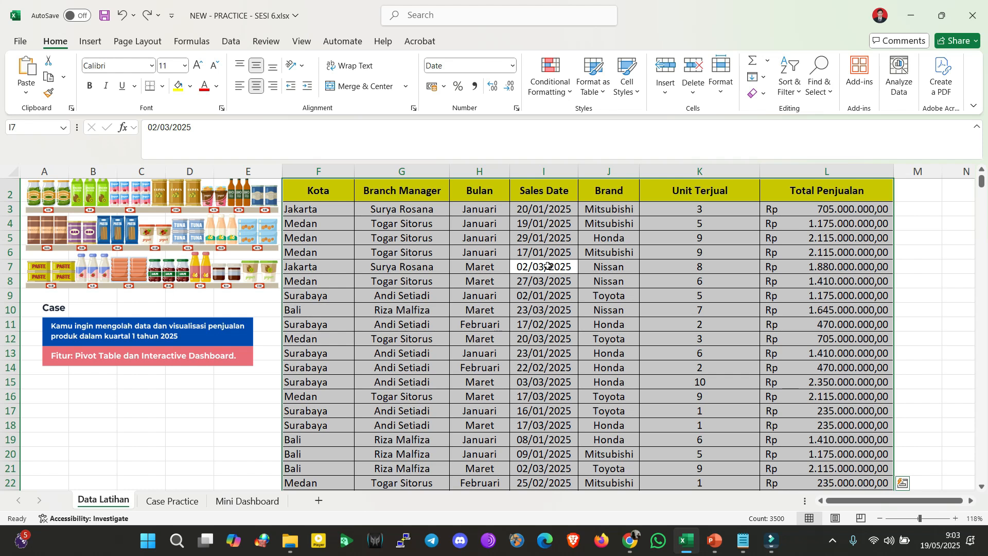
pyautogui.click(93, 44)
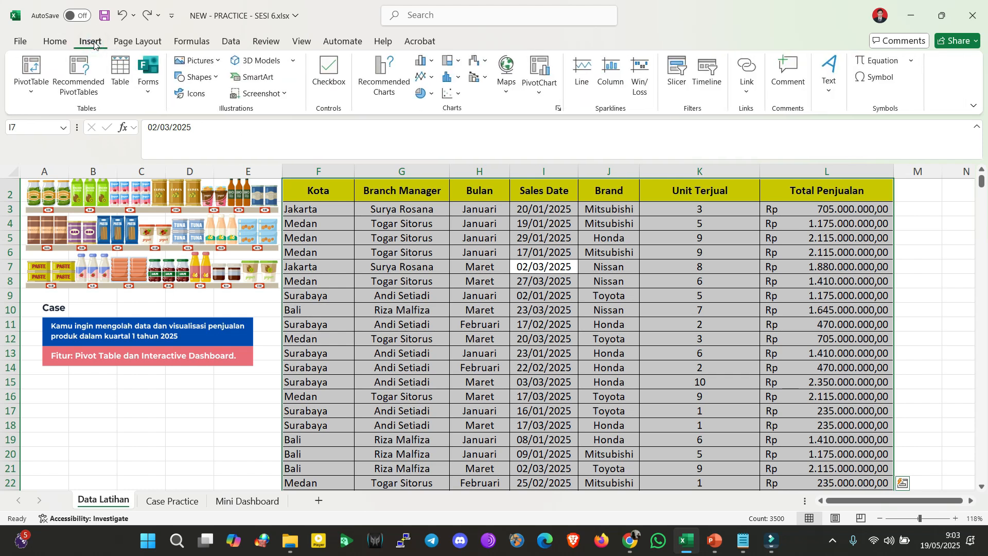
pyautogui.click(32, 71)
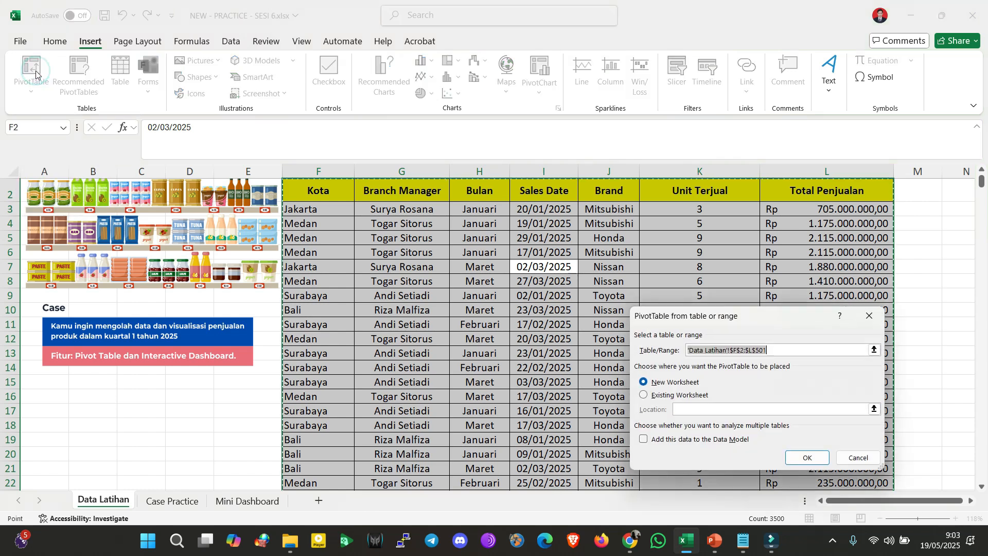
pyautogui.moveTo(757, 316); pyautogui.dragTo(748, 200)
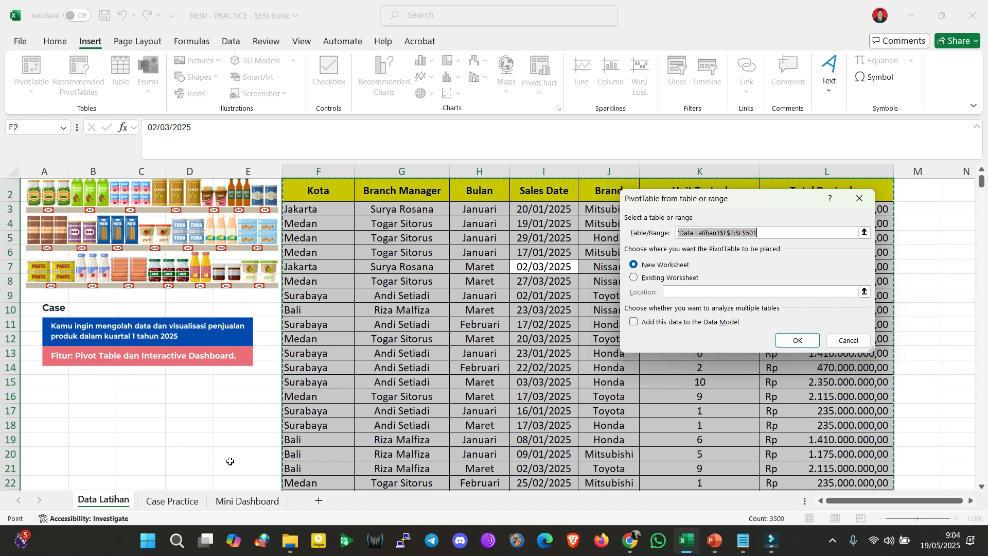
pyautogui.click(678, 279)
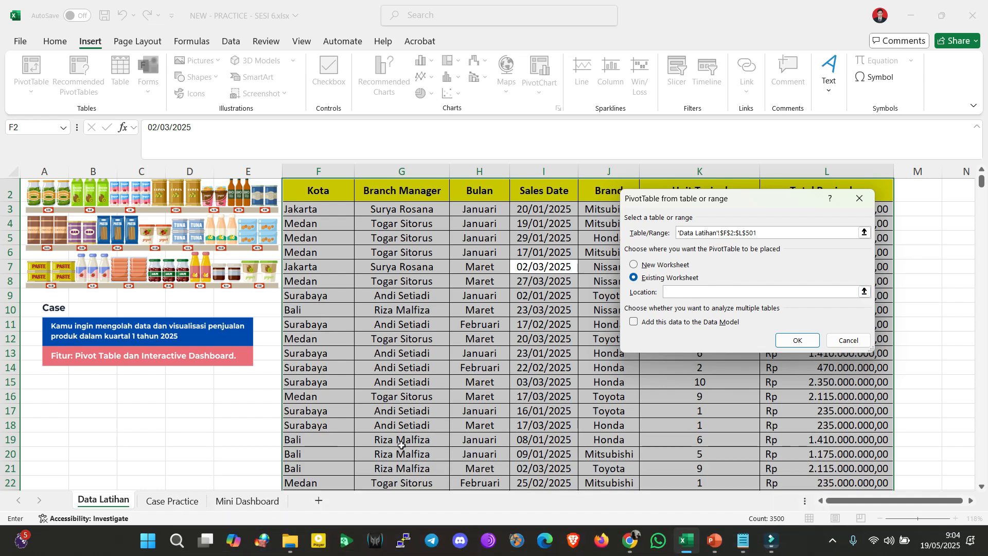
# Place the PivotTable at cell I3 on the Case Practice sheet and create it
pyautogui.click(174, 501)
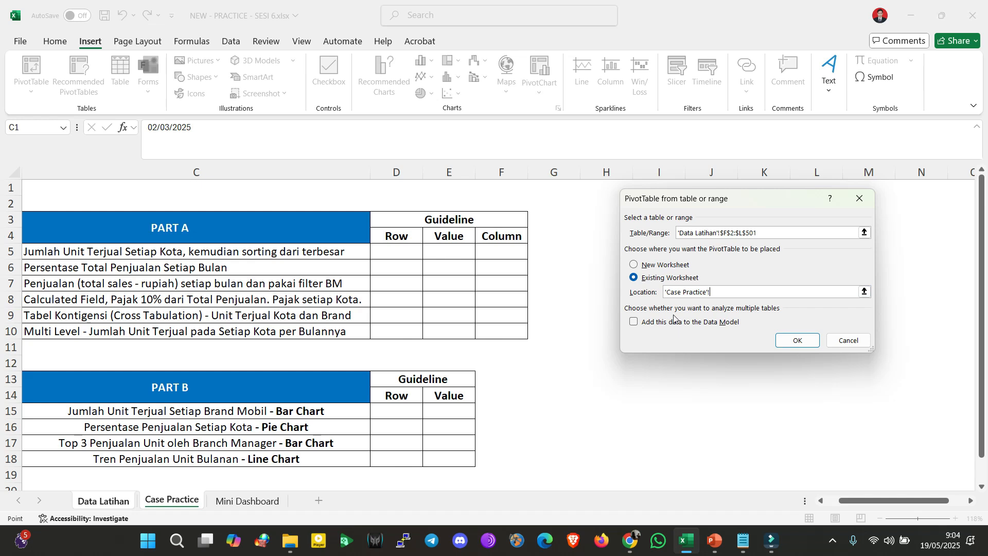
pyautogui.moveTo(740, 207); pyautogui.dragTo(651, 227)
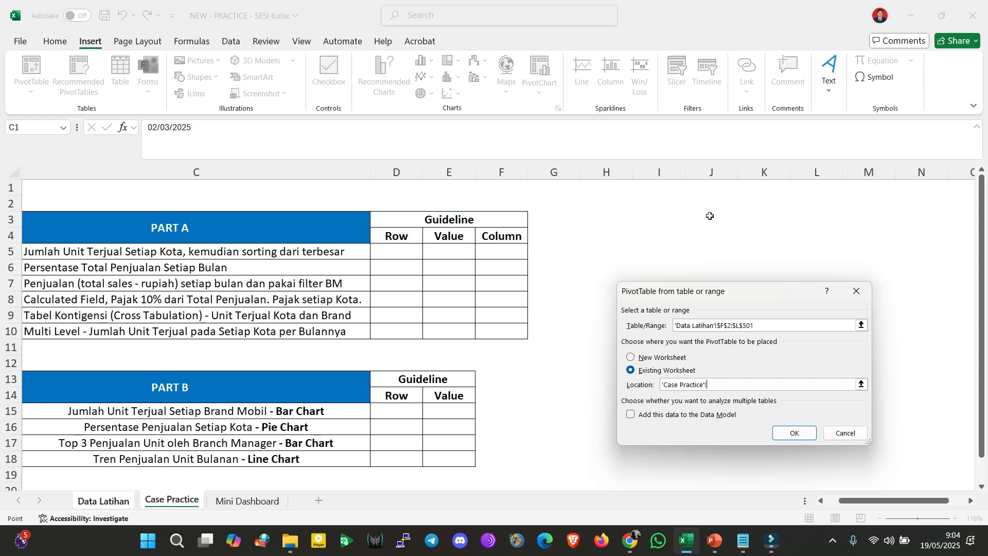
pyautogui.click(663, 217)
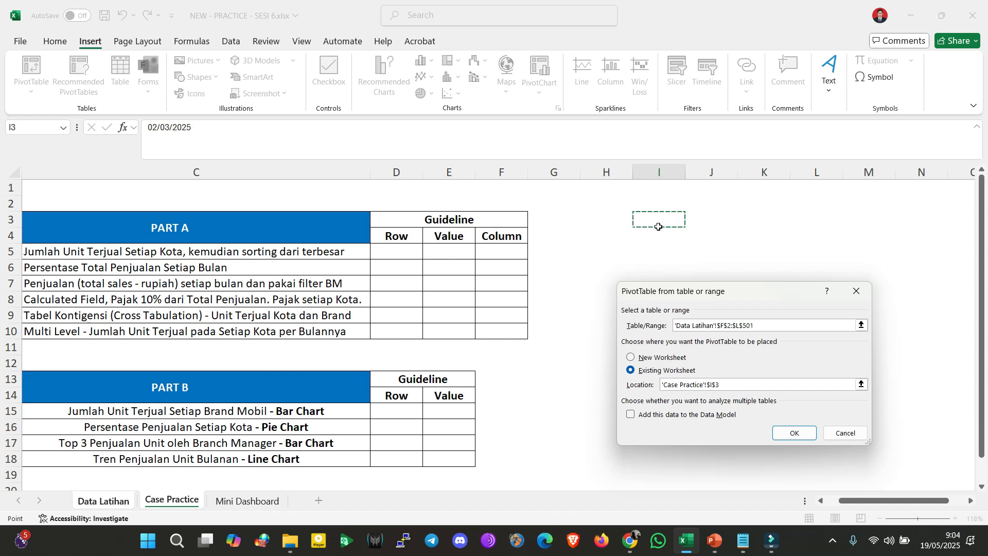
pyautogui.click(786, 432)
pyautogui.click(679, 504)
pyautogui.moveTo(678, 503); pyautogui.dragTo(690, 503)
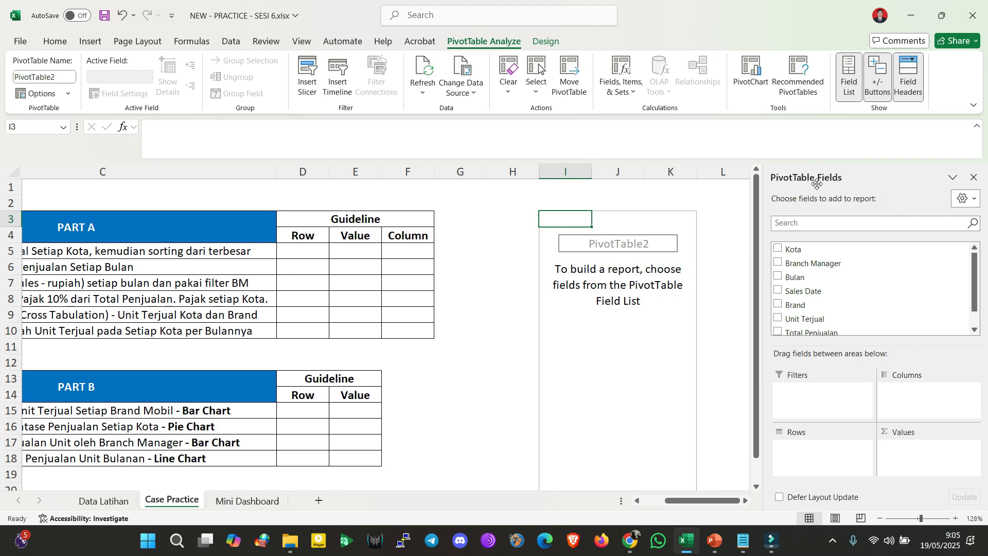
# Close the PivotTable Fields pane and move the selection outside the PivotTable to cell M3
pyautogui.click(973, 177)
pyautogui.click(757, 236)
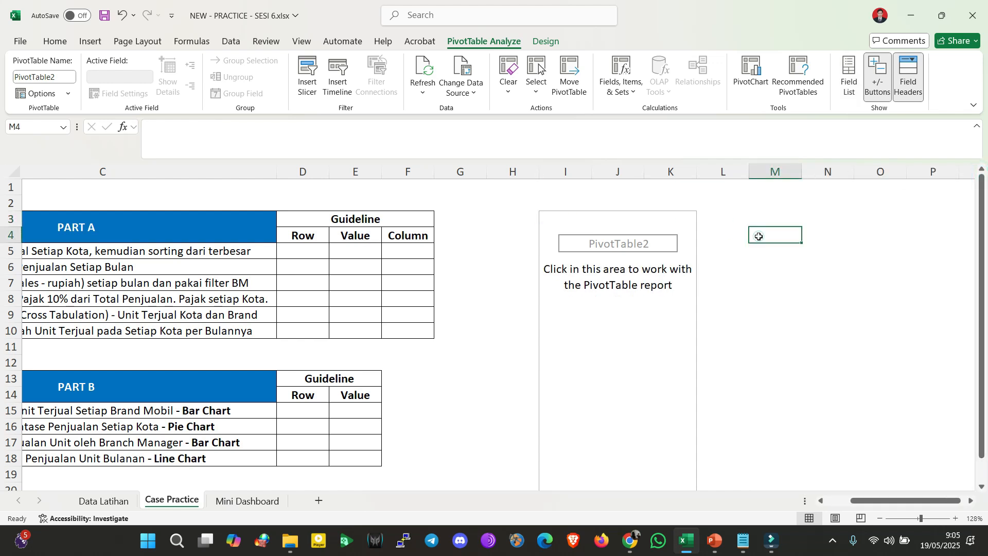
pyautogui.click(811, 291)
pyautogui.press('Up')
pyautogui.press('Left')
pyautogui.press('Left')
pyautogui.press('Left')
pyautogui.press('Right')
pyautogui.press('Right')
pyautogui.press('Right')
pyautogui.press('Up')
pyautogui.press('Up')
pyautogui.press('Up')
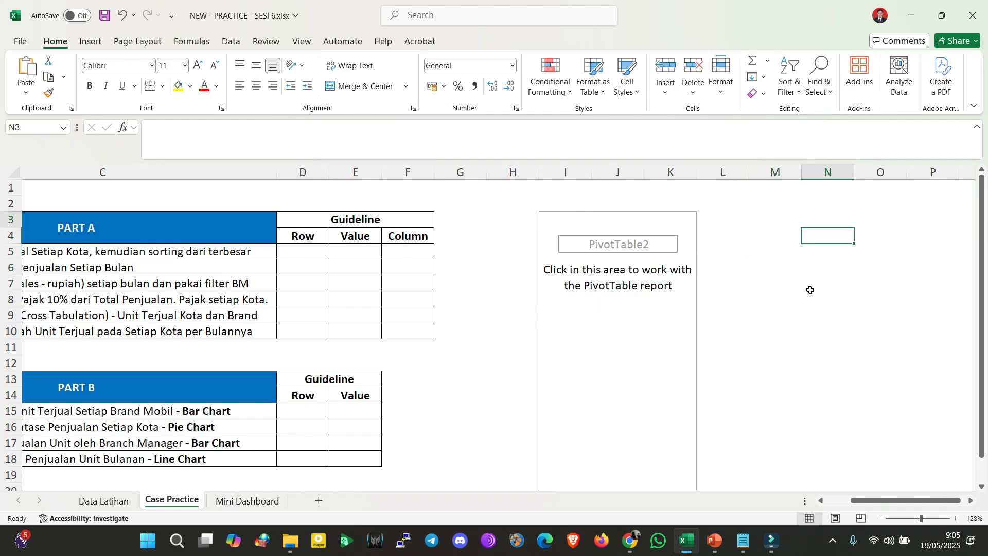
pyautogui.press('Left')
pyautogui.press('Left')
pyautogui.press('Right')
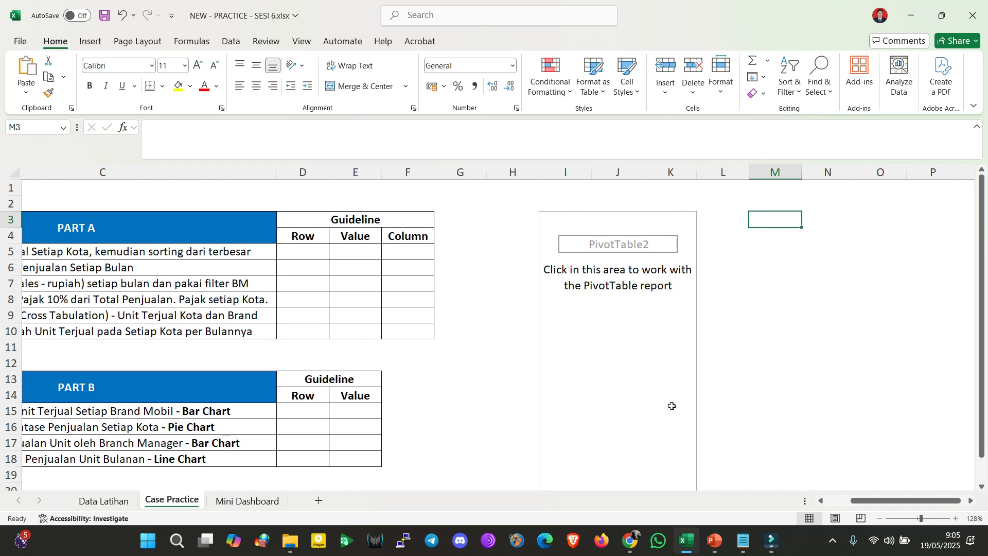
# Select the empty PivotTable at I3 and show its PivotTable field list again
pyautogui.click(555, 220)
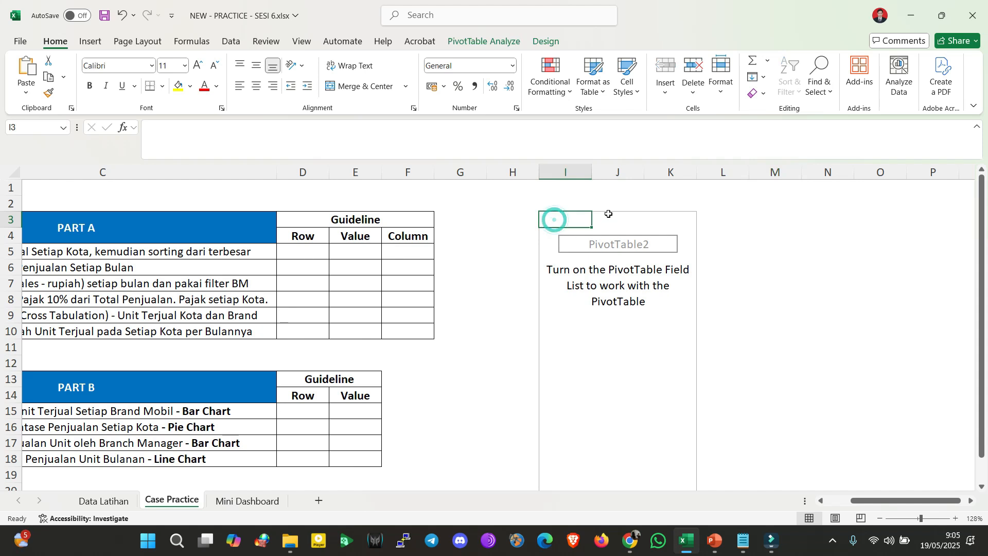
pyautogui.click(638, 216)
pyautogui.click(659, 218)
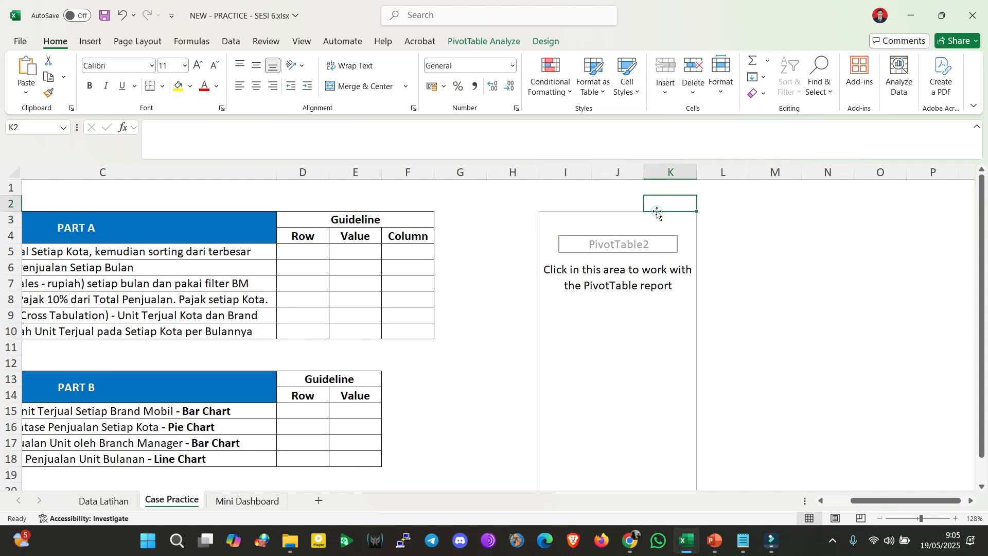
pyautogui.click(548, 218)
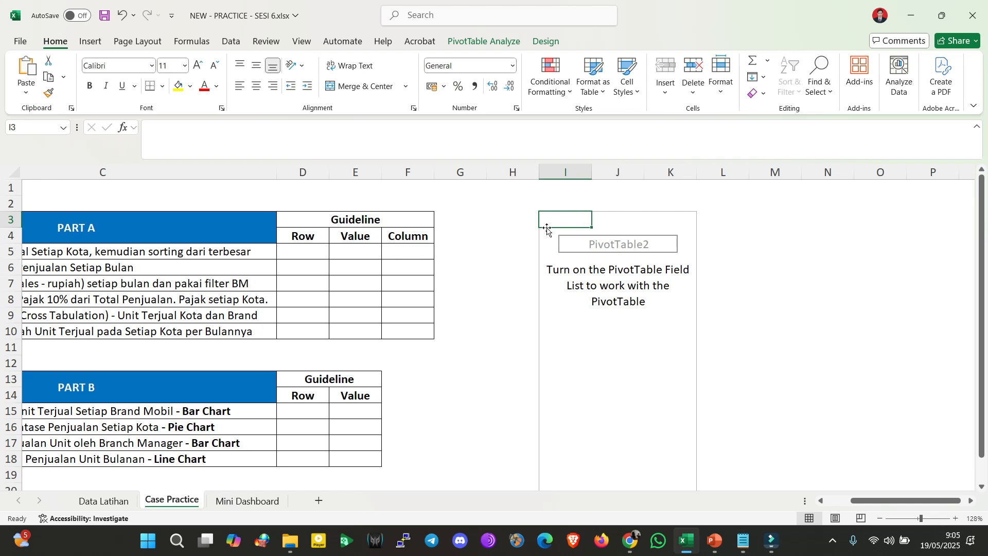
pyautogui.click(484, 41)
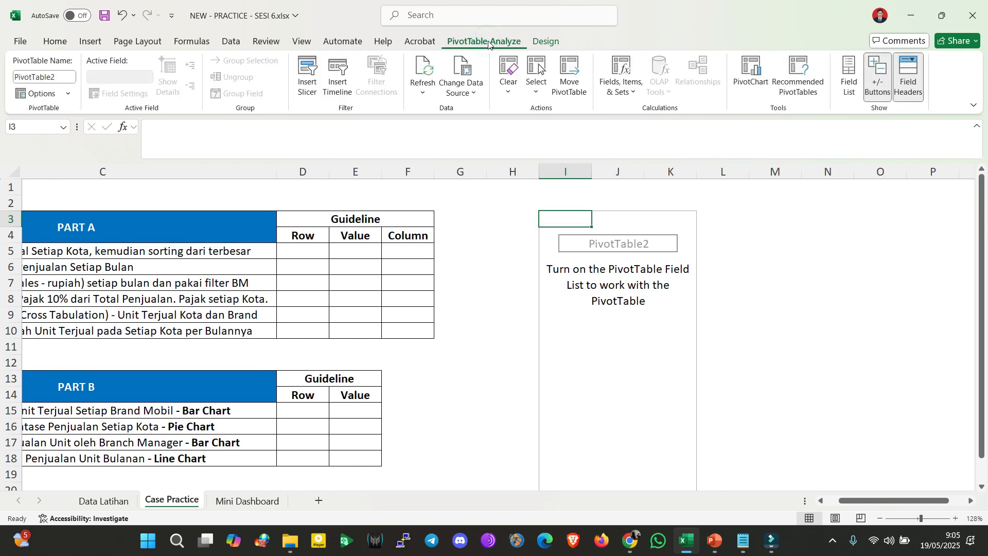
pyautogui.click(849, 82)
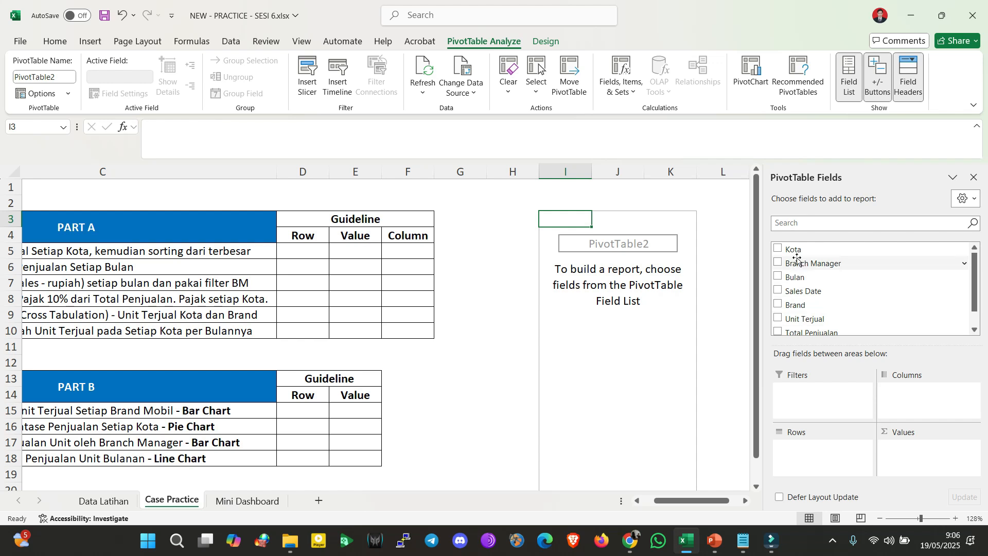
# Add the Kota field to the PivotTable's rows, then try it as a column field instead
pyautogui.click(779, 250)
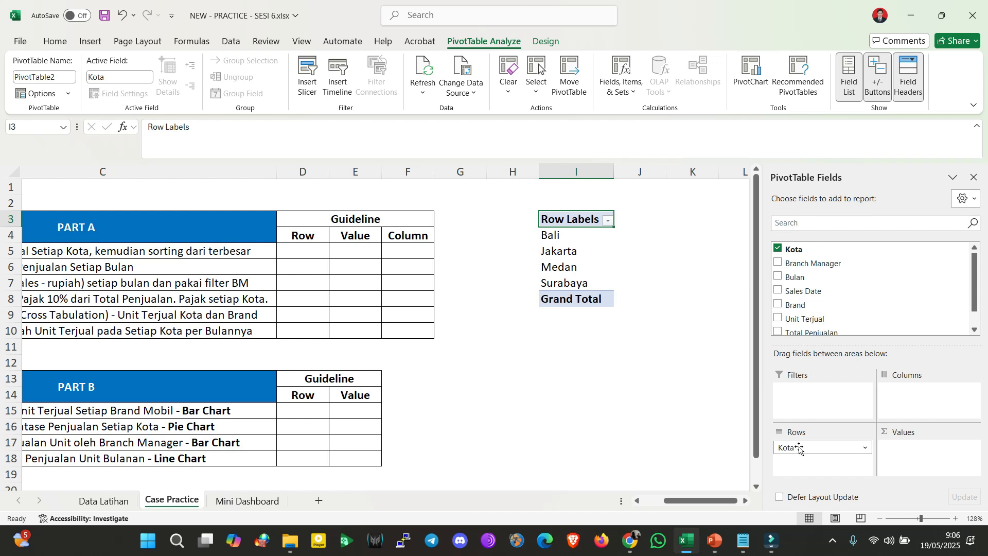
pyautogui.moveTo(690, 500)
pyautogui.mouseDown()
pyautogui.moveTo(671, 500)
pyautogui.moveTo(693, 500)
pyautogui.mouseUp()
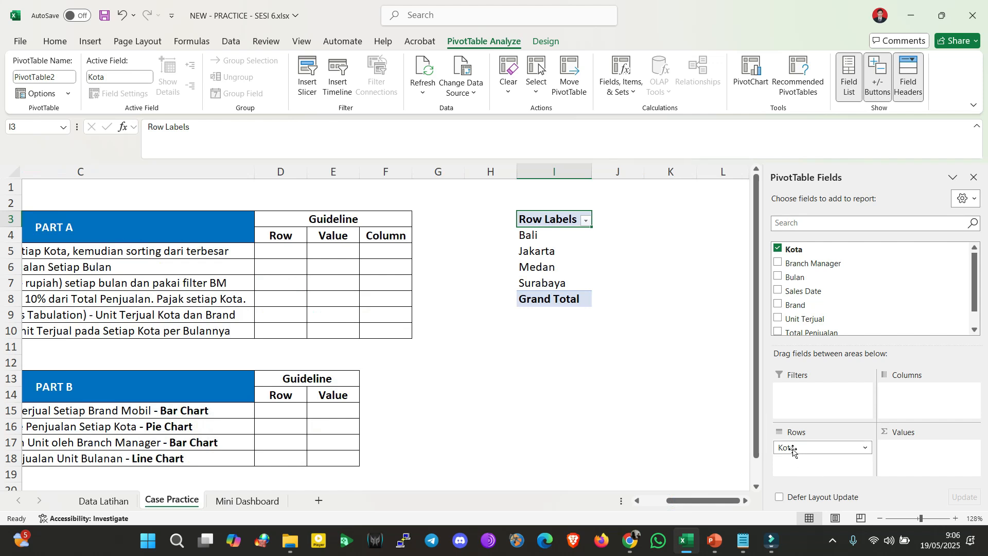
pyautogui.moveTo(793, 448); pyautogui.dragTo(909, 397)
pyautogui.moveTo(716, 501); pyautogui.dragTo(751, 499)
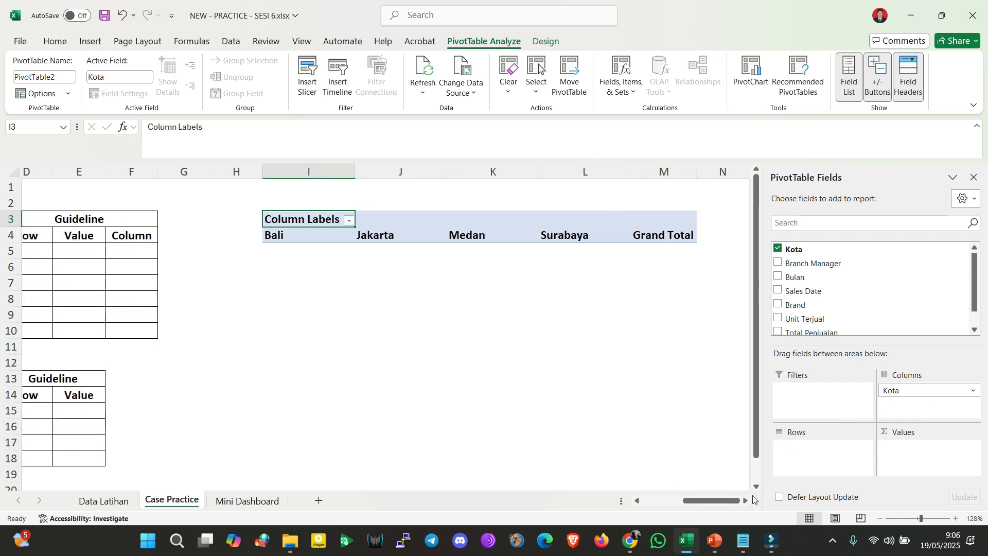
# Try Kota as a report filter, view its list of cities without choosing one, and remove the field from the PivotTable
pyautogui.moveTo(893, 391); pyautogui.dragTo(820, 396)
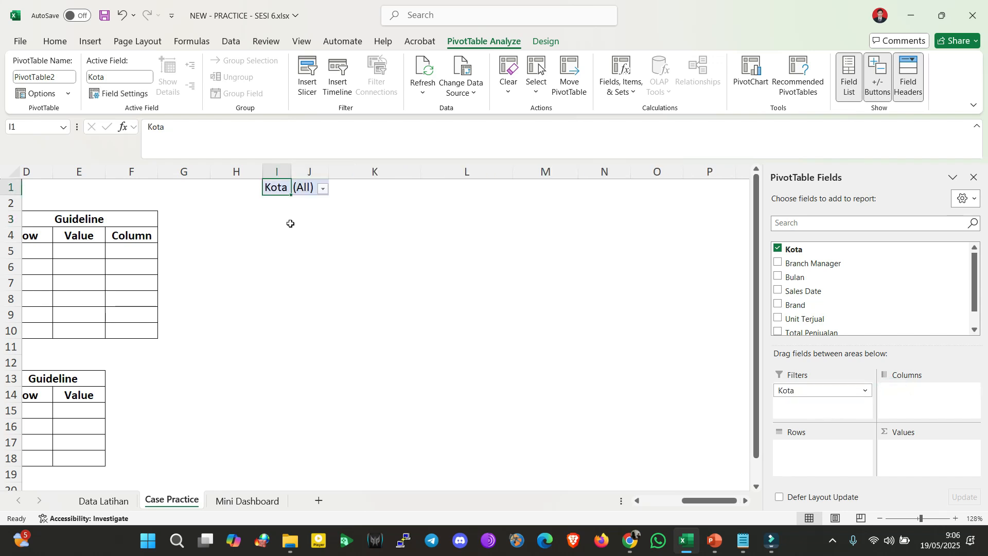
pyautogui.click(322, 190)
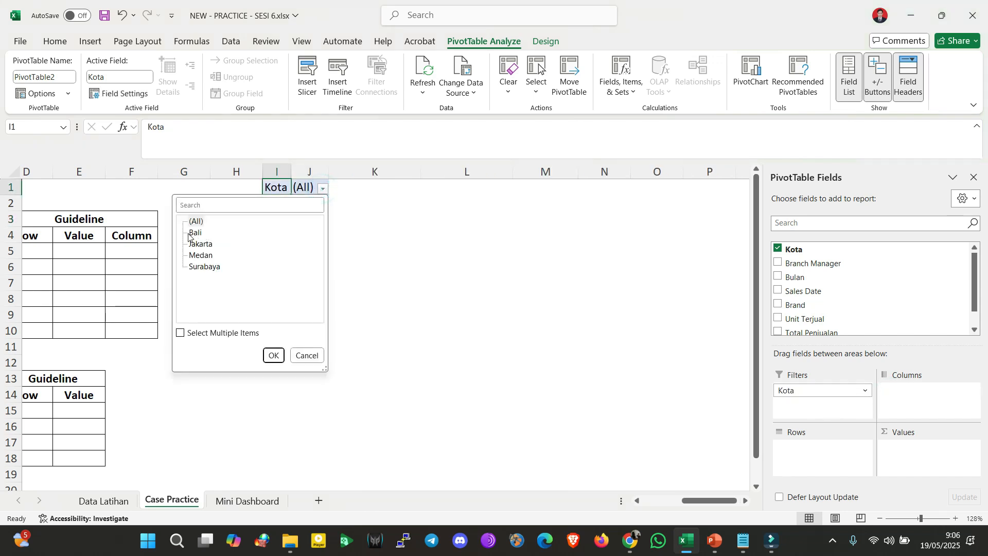
pyautogui.click(307, 355)
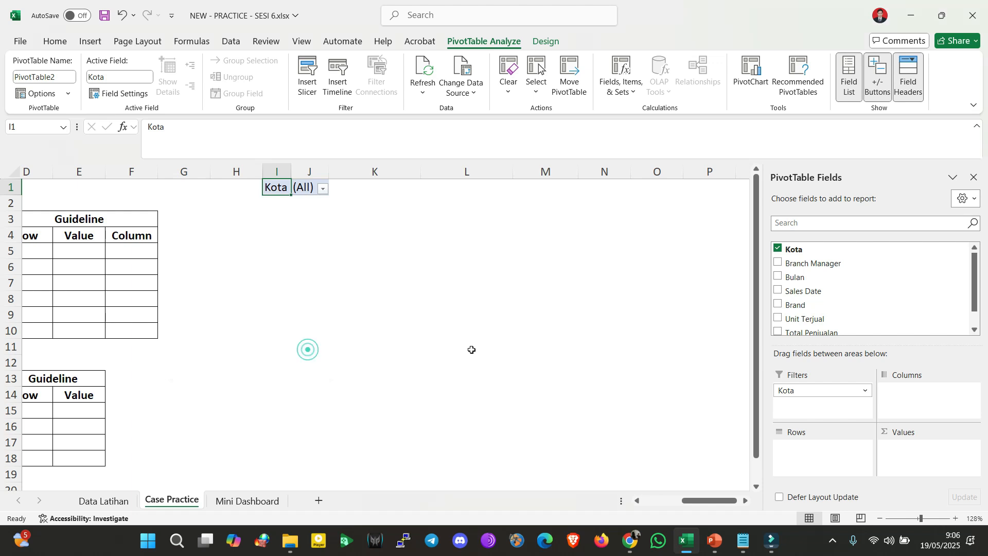
pyautogui.moveTo(793, 391); pyautogui.dragTo(708, 425)
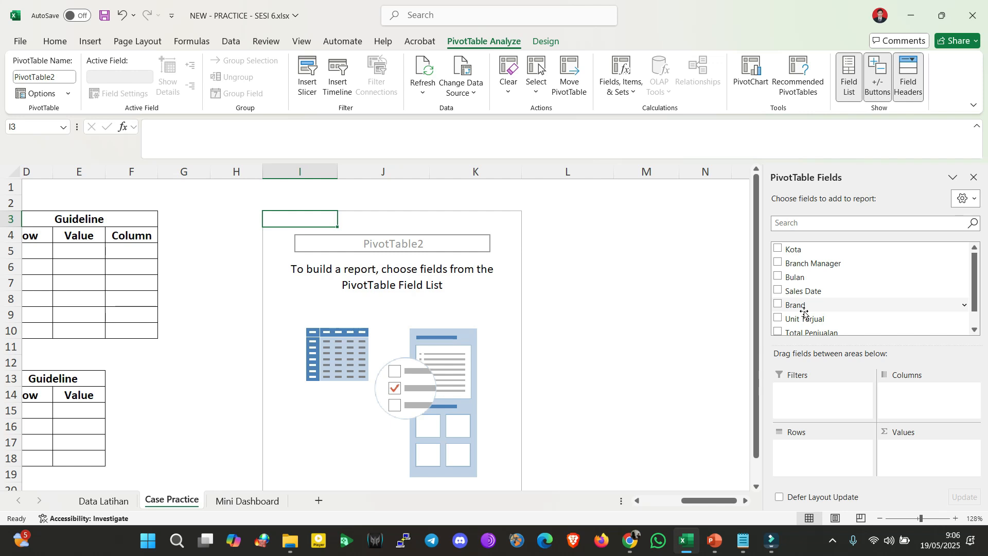
# Check the numeric Unit Terjual and Total Penjualan columns on Data Latihan and return to Case Practice
pyautogui.click(90, 509)
pyautogui.click(765, 256)
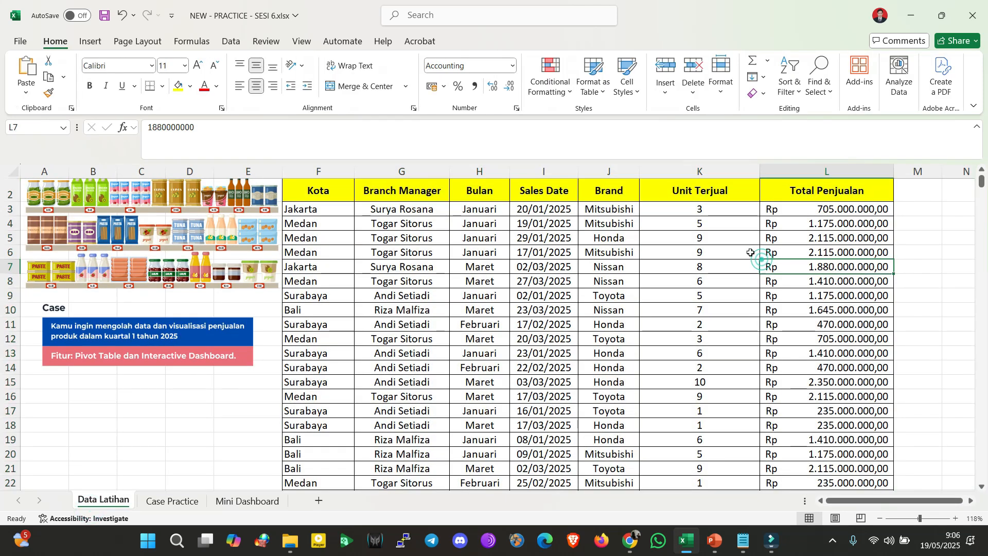
pyautogui.click(727, 218)
pyautogui.click(823, 228)
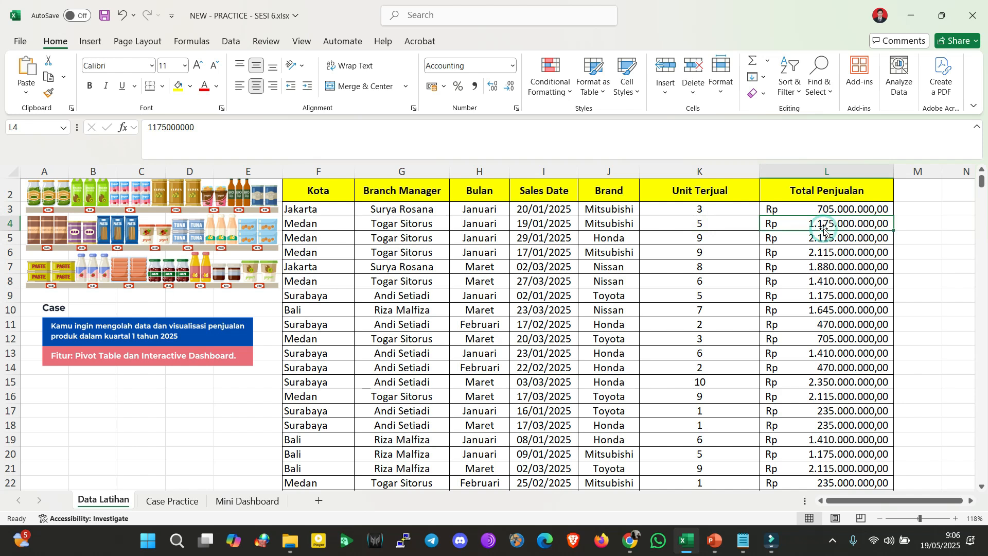
pyautogui.click(187, 502)
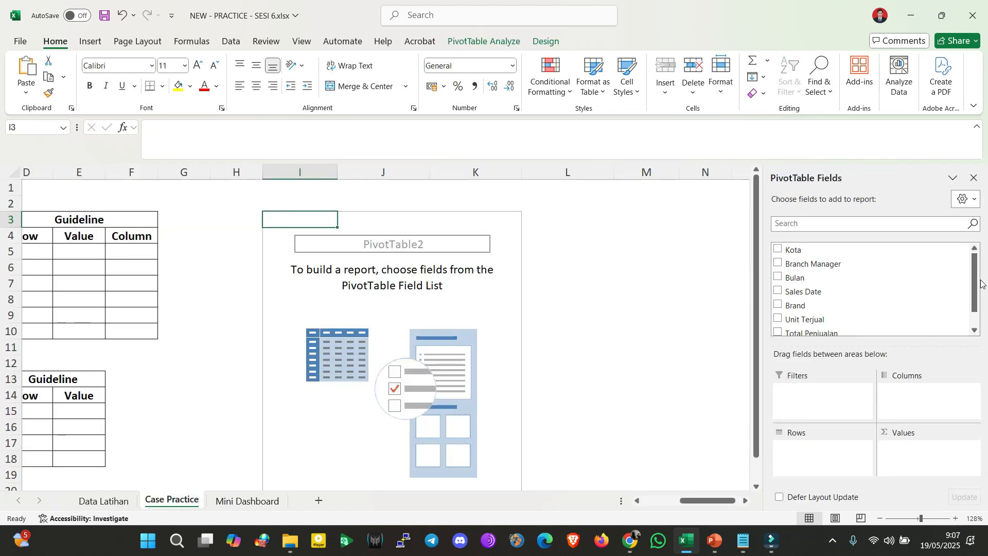
# Try Unit Terjual and Total Penjualan as value fields, then clear both from the PivotTable
pyautogui.moveTo(977, 283); pyautogui.dragTo(977, 308)
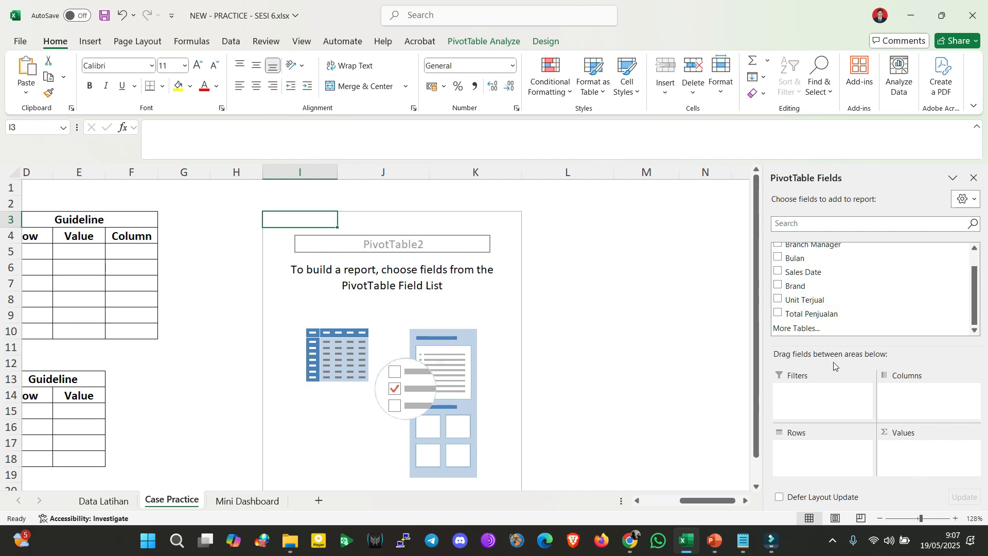
pyautogui.click(778, 300)
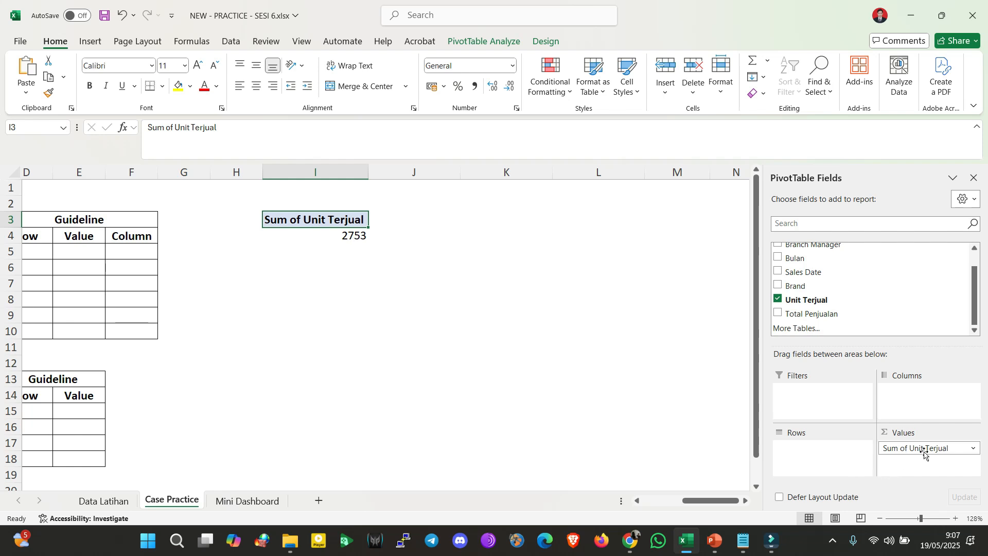
pyautogui.click(779, 311)
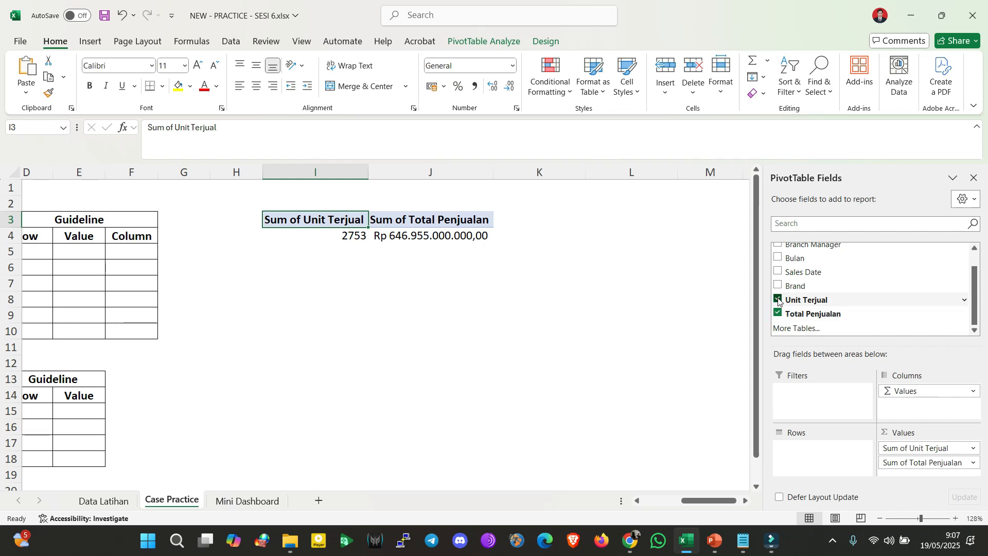
pyautogui.click(778, 299)
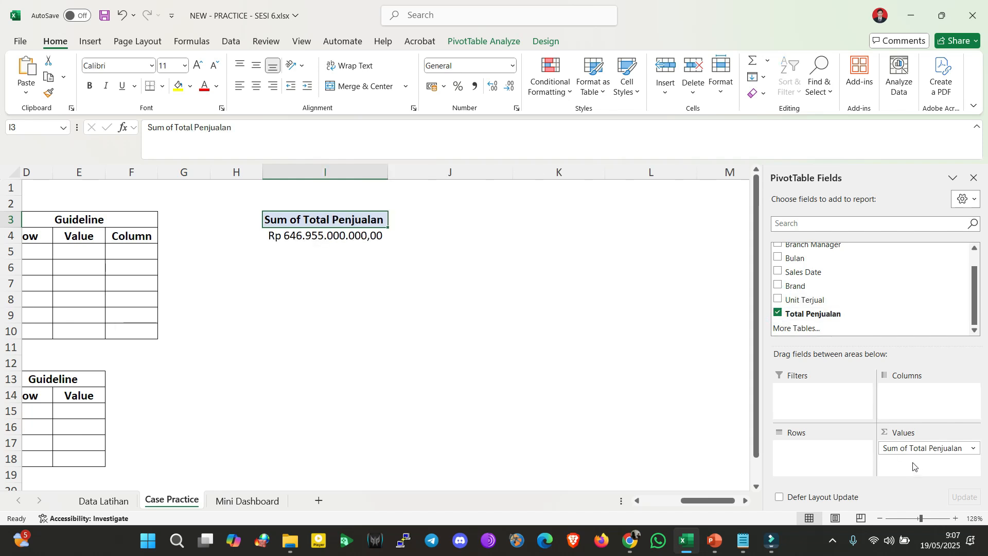
pyautogui.click(778, 313)
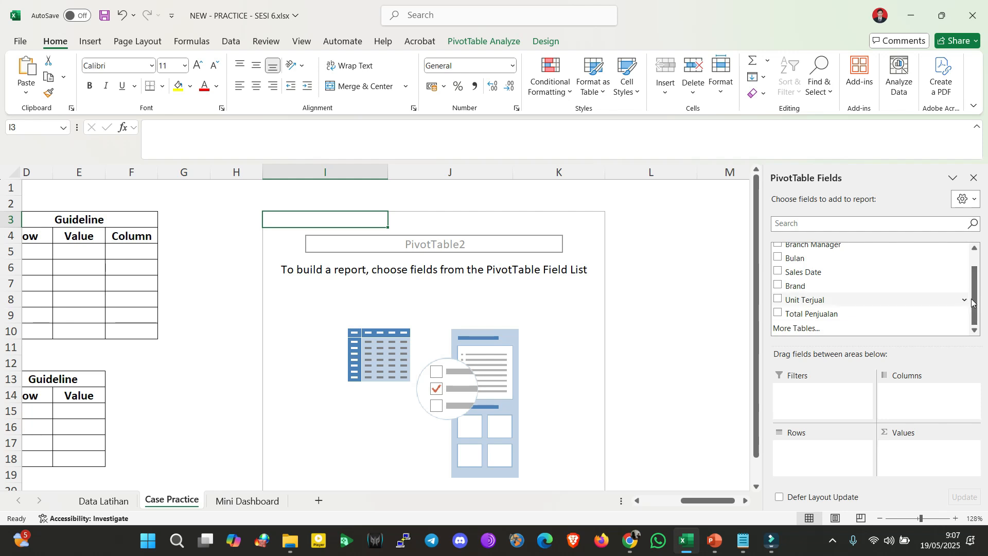
pyautogui.moveTo(971, 303); pyautogui.dragTo(971, 290)
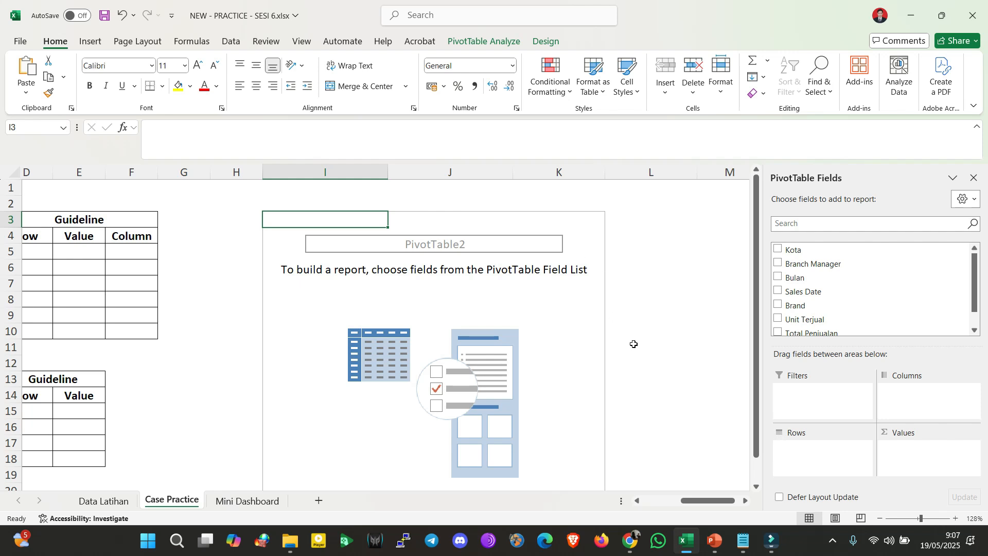
# Examine Part A task 01 for the fields it requires and locate the Unit Terjual and Kota columns on Data Latihan
pyautogui.click(680, 500)
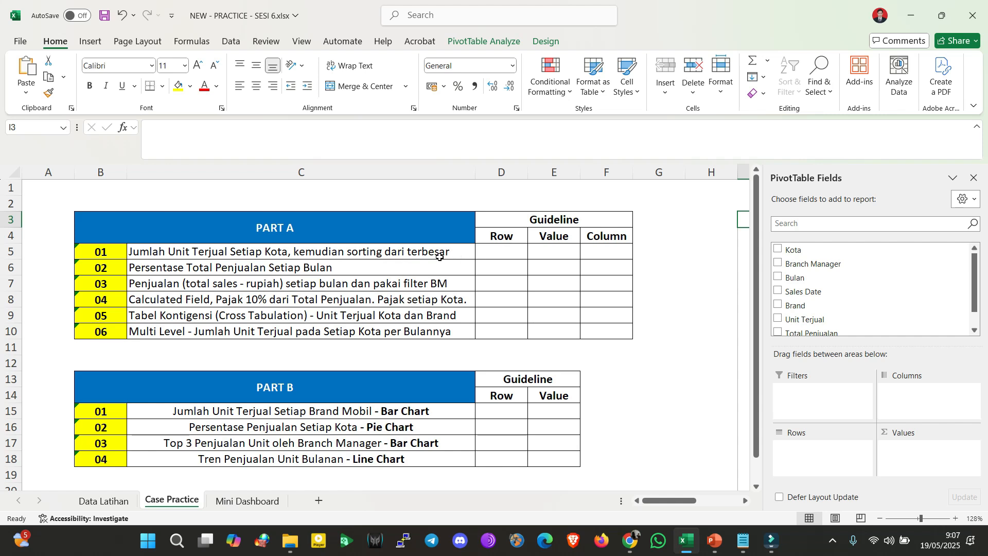
pyautogui.click(197, 251)
pyautogui.doubleClick(168, 252)
pyautogui.moveTo(167, 253); pyautogui.dragTo(228, 250)
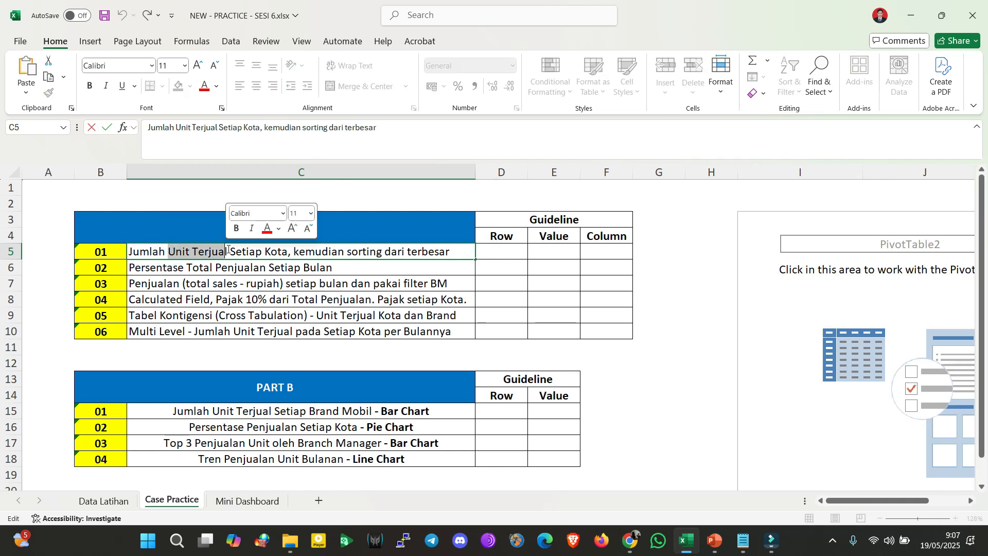
pyautogui.doubleClick(276, 252)
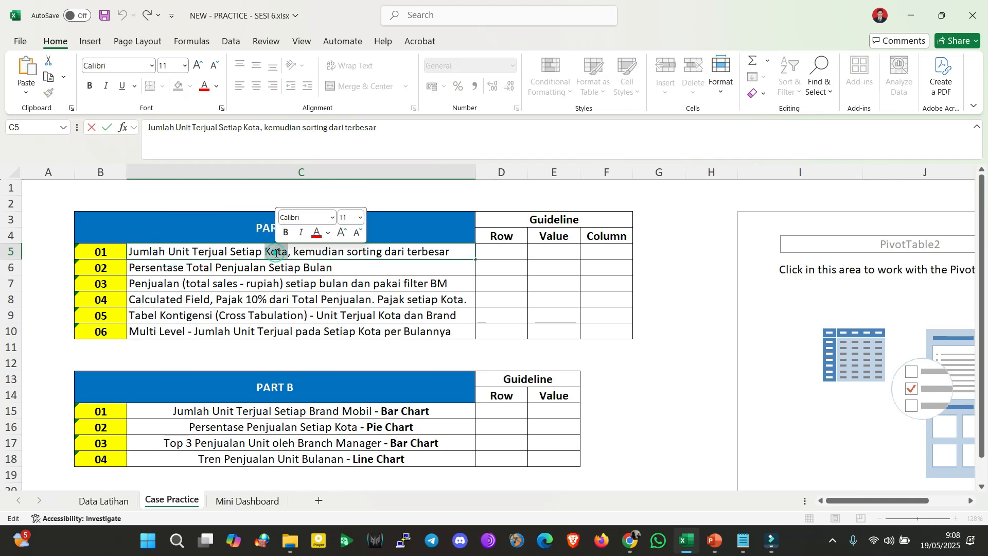
pyautogui.click(103, 500)
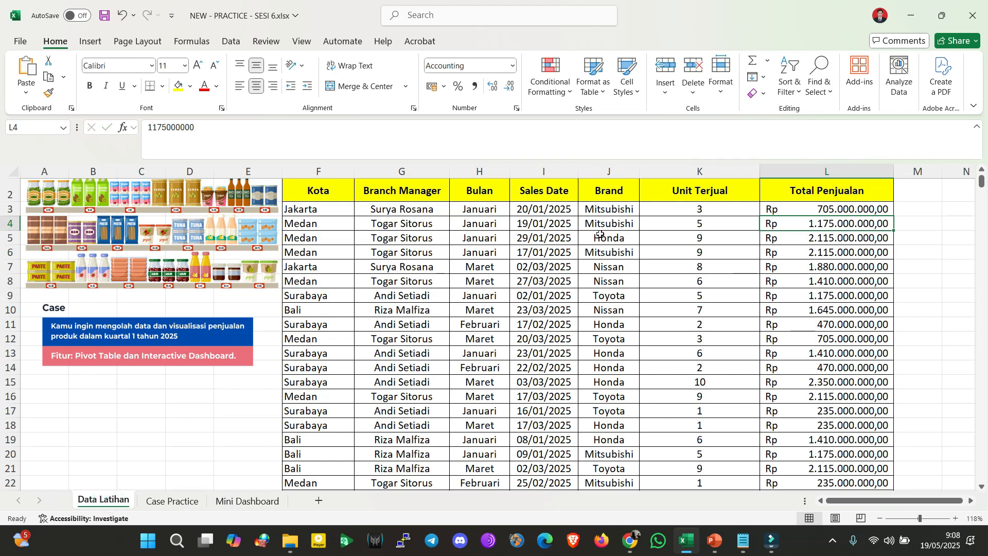
pyautogui.moveTo(688, 215); pyautogui.dragTo(700, 384)
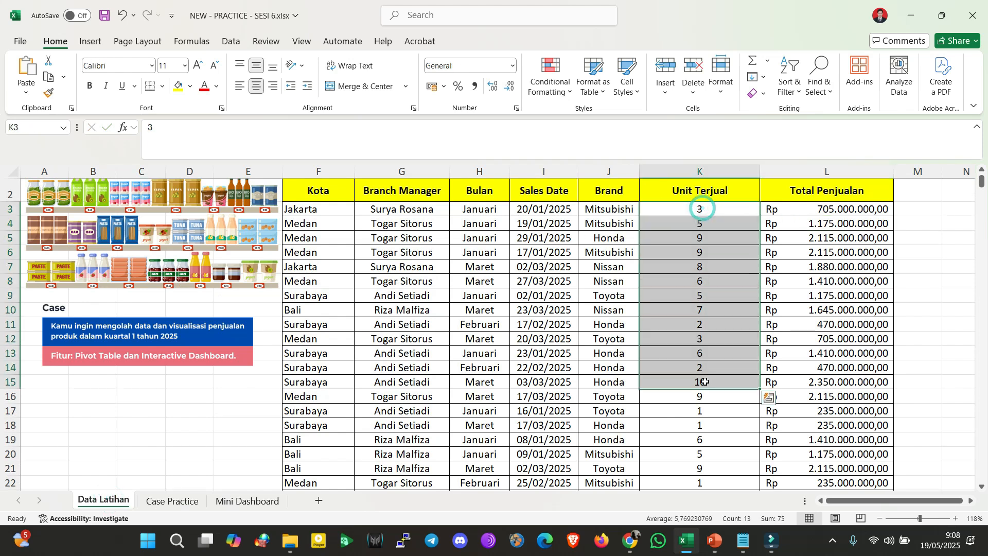
pyautogui.moveTo(310, 212); pyautogui.dragTo(310, 225)
pyautogui.moveTo(317, 324); pyautogui.dragTo(317, 329)
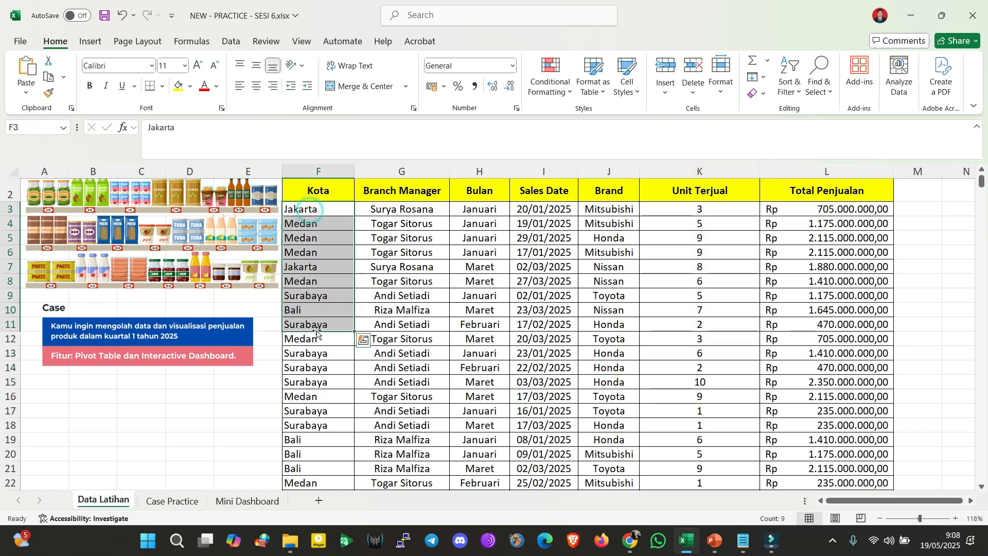
# In the PivotTable at I3 on Case Practice, add Kota as the row field and Unit Terjual as a summed value
pyautogui.click(175, 499)
pyautogui.moveTo(835, 500); pyautogui.dragTo(882, 500)
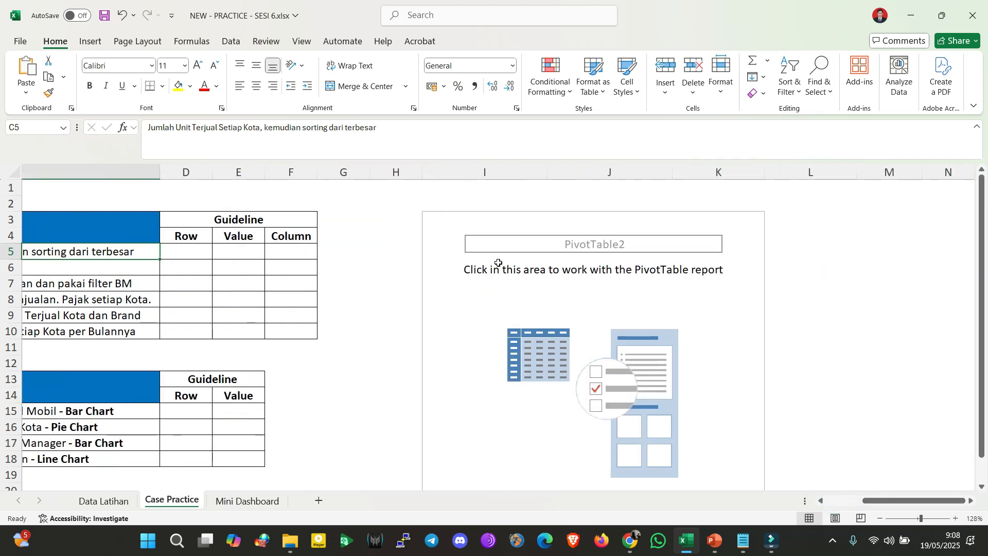
pyautogui.click(459, 230)
pyautogui.click(456, 221)
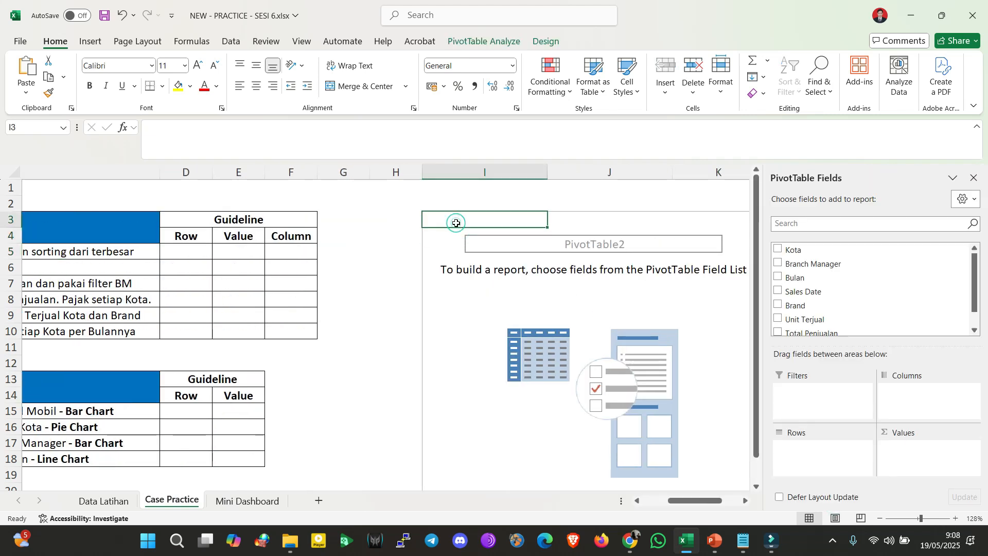
pyautogui.click(778, 248)
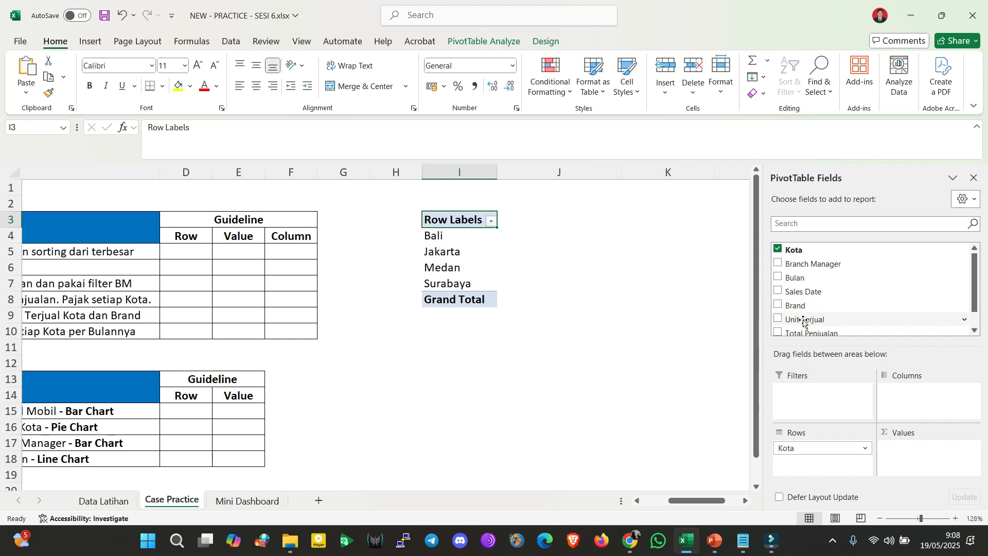
pyautogui.click(778, 319)
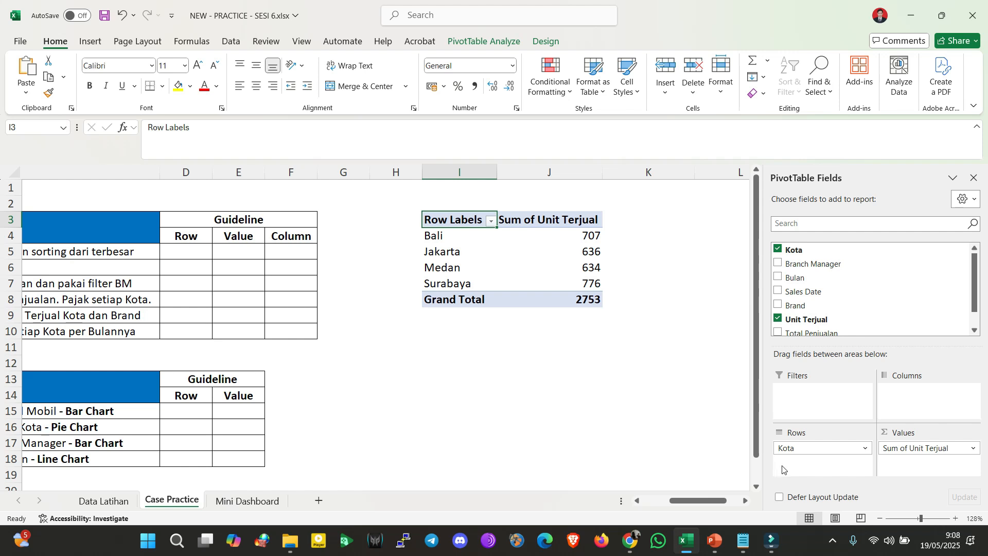
# Try Kota as the column field of the units-sold PivotTable, then move it back to the rows
pyautogui.moveTo(797, 449); pyautogui.dragTo(913, 414)
pyautogui.moveTo(737, 507)
pyautogui.mouseDown()
pyautogui.moveTo(727, 505)
pyautogui.moveTo(746, 503)
pyautogui.mouseUp()
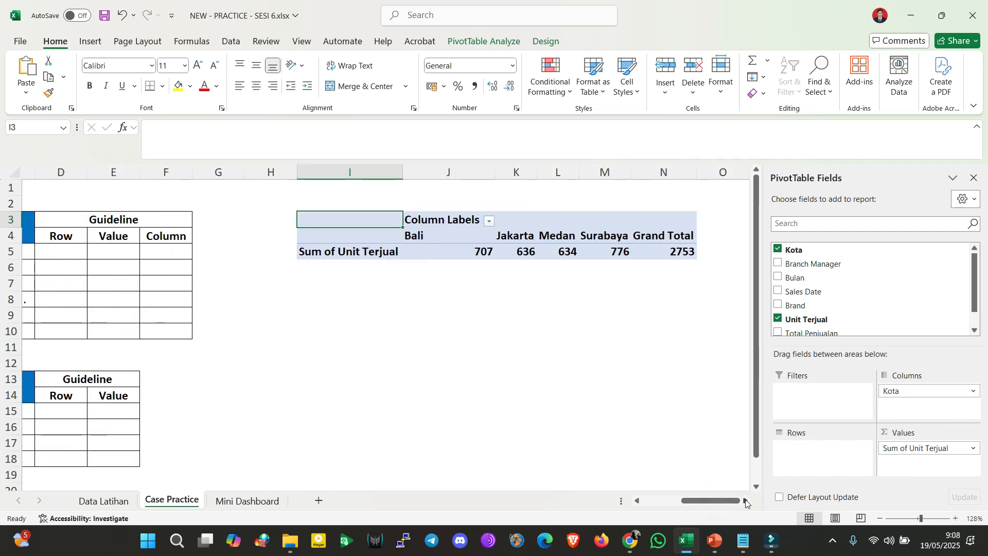
pyautogui.moveTo(884, 391); pyautogui.dragTo(805, 463)
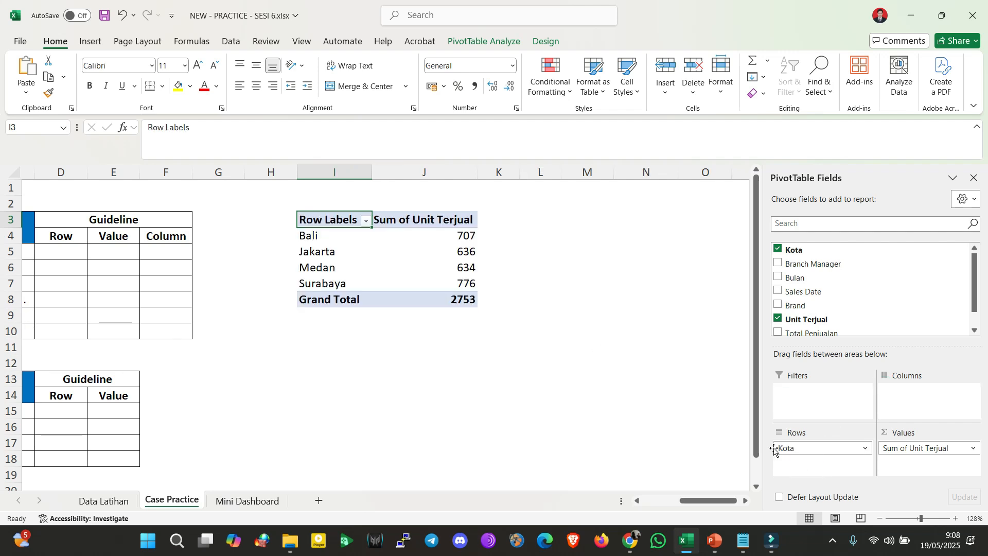
# Review the units sold per city in the PivotTable and reread the sorting requirement of Part A task 01
pyautogui.moveTo(715, 504); pyautogui.dragTo(712, 503)
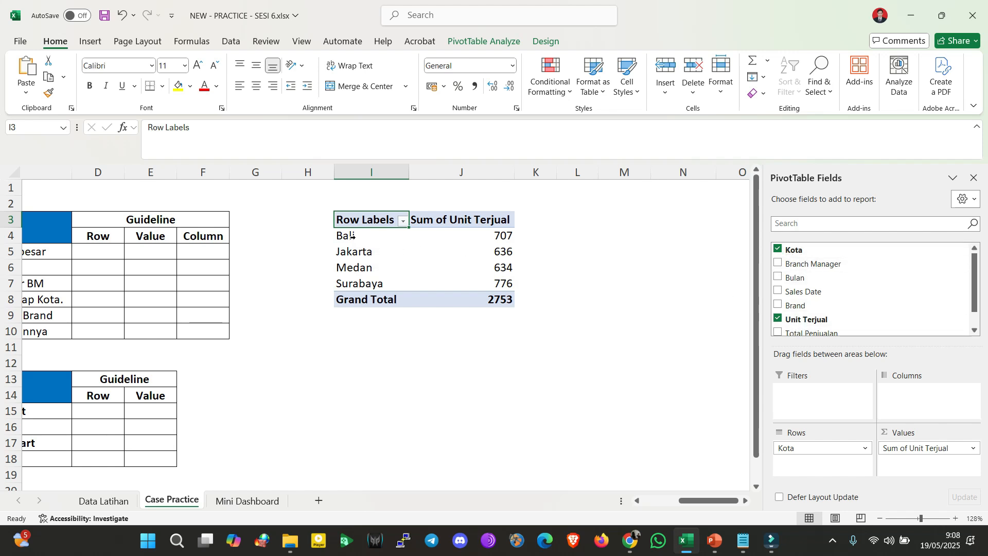
pyautogui.moveTo(487, 245)
pyautogui.moveTo(686, 500); pyautogui.dragTo(648, 502)
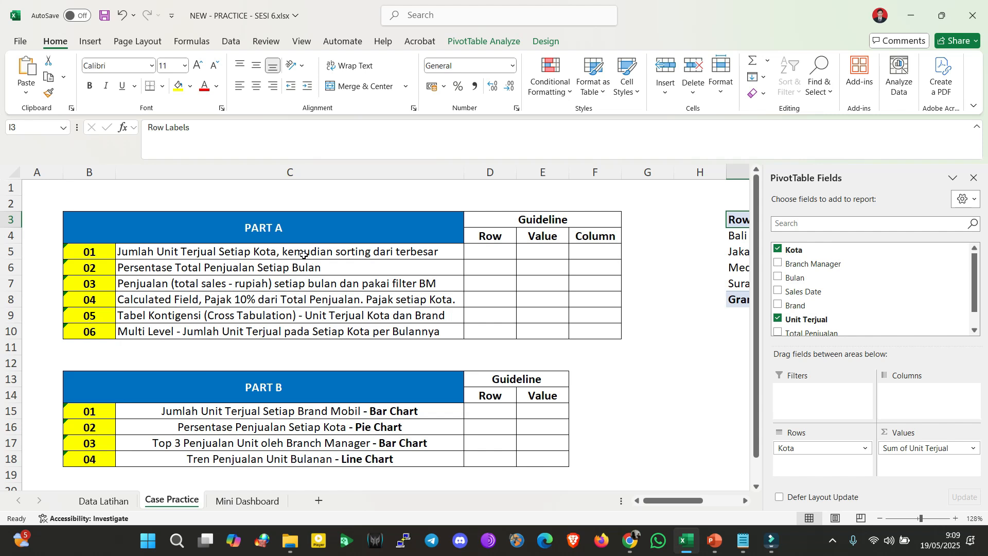
pyautogui.moveTo(672, 501); pyautogui.dragTo(693, 504)
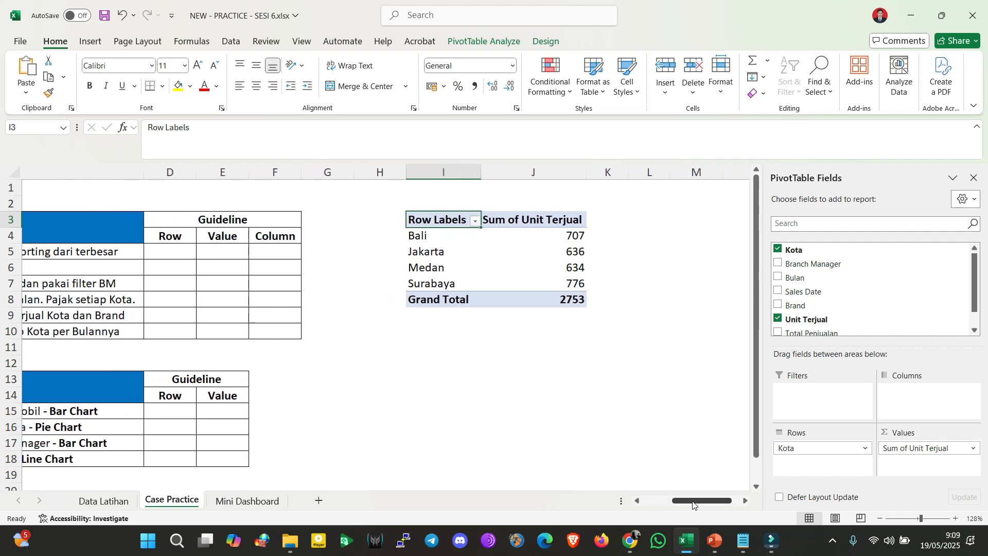
pyautogui.doubleClick(519, 218)
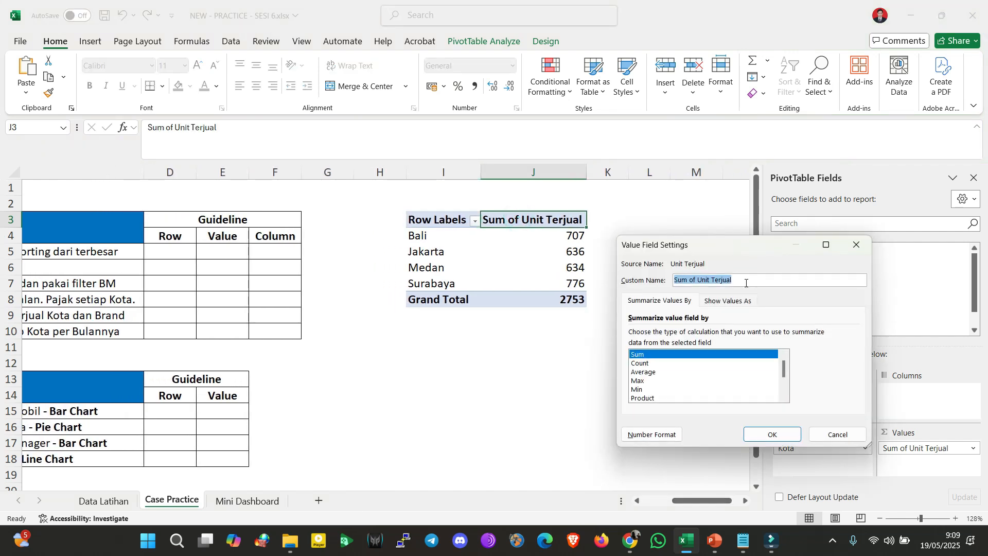
pyautogui.moveTo(702, 280); pyautogui.dragTo(685, 282)
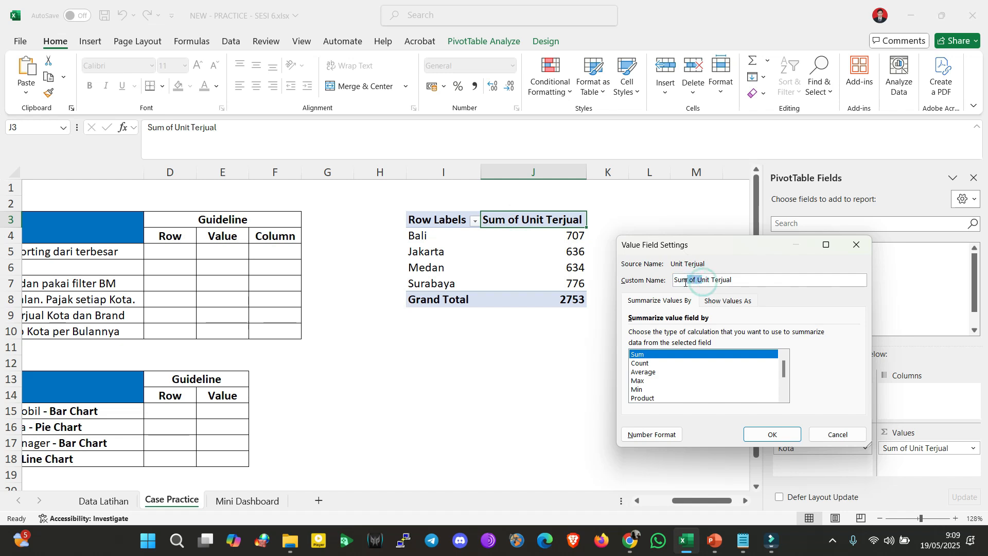
pyautogui.click(825, 433)
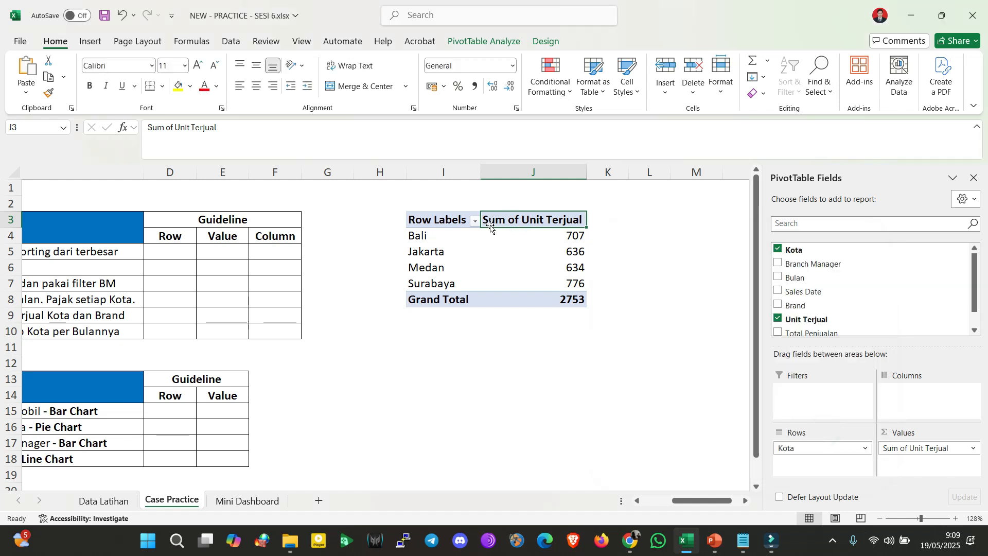
pyautogui.moveTo(690, 502)
pyautogui.mouseDown()
pyautogui.moveTo(674, 510)
pyautogui.moveTo(694, 508)
pyautogui.mouseUp()
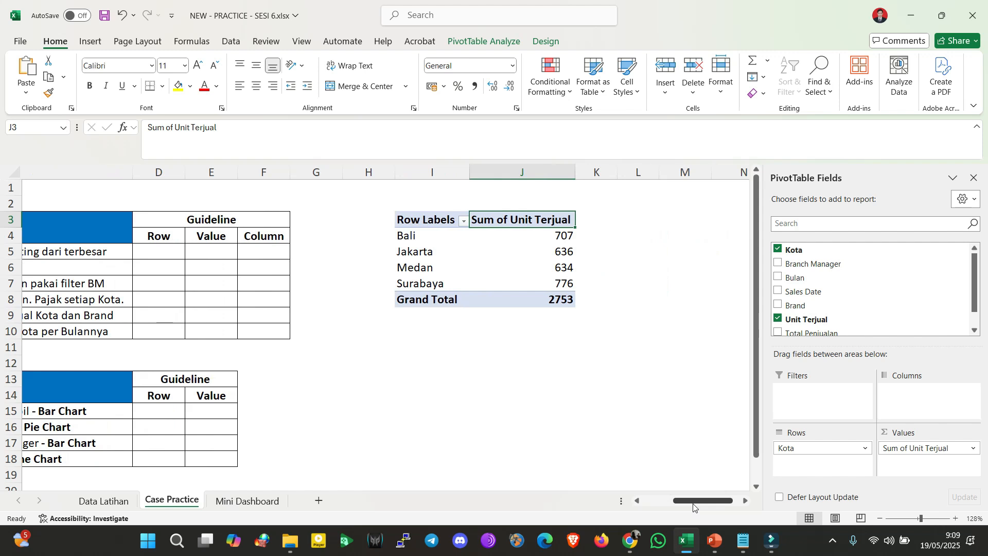
pyautogui.click(652, 253)
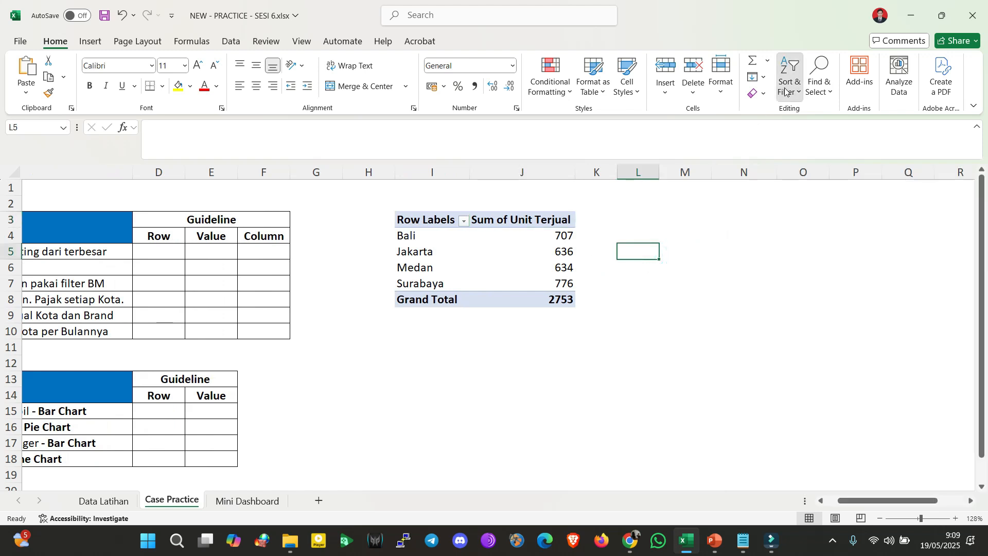
pyautogui.click(785, 91)
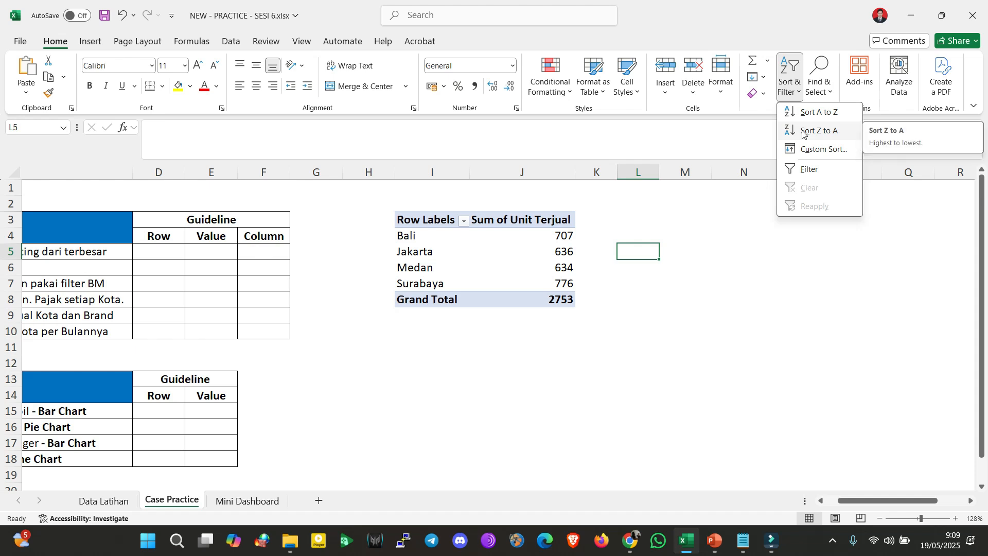
pyautogui.click(624, 307)
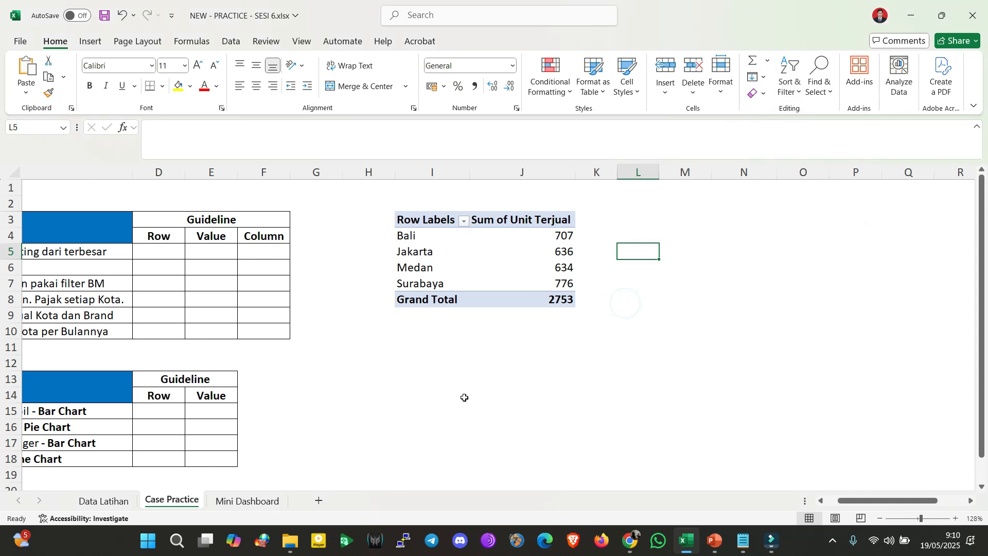
pyautogui.click(421, 381)
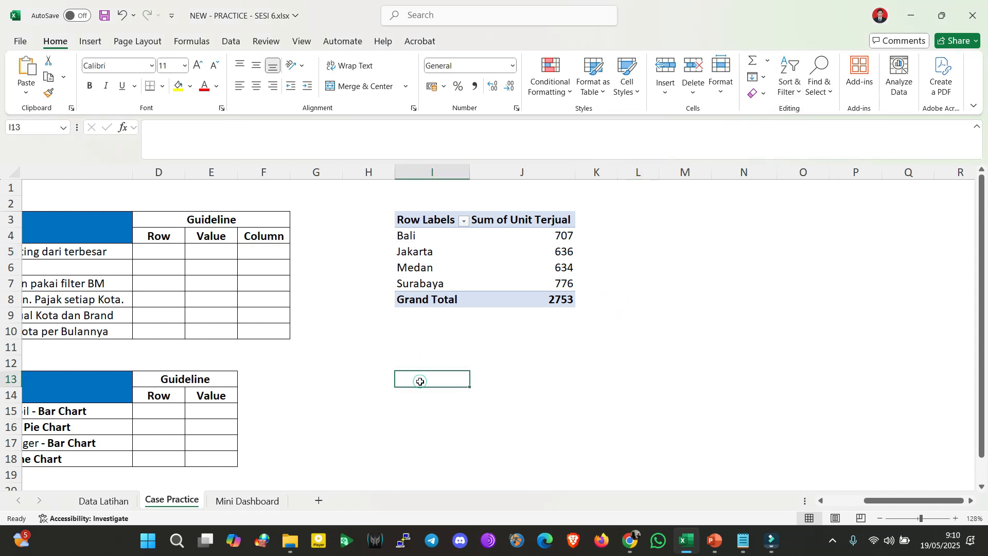
# Sort the Kota rows of the units-sold PivotTable in descending order by Sum of Unit Terjual
pyautogui.click(466, 224)
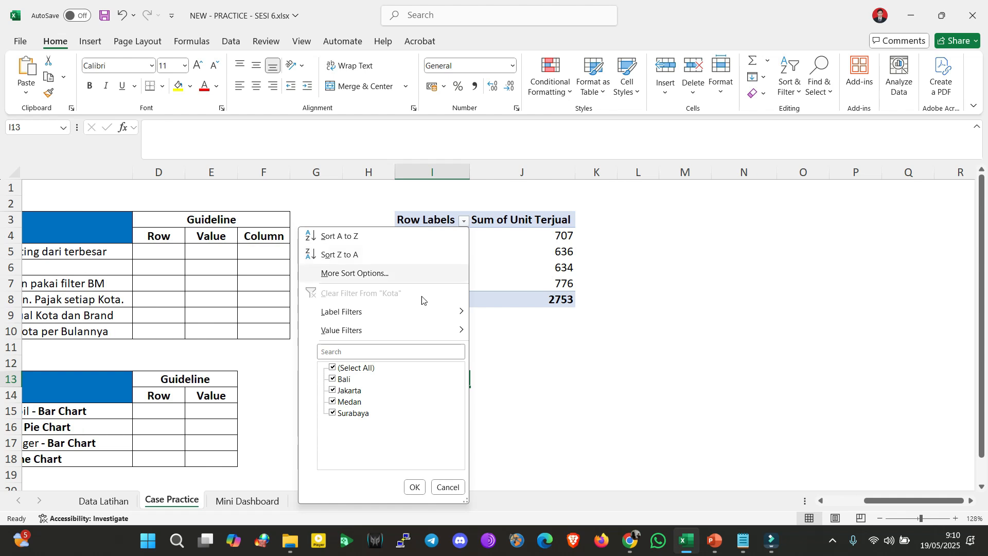
pyautogui.click(553, 368)
pyautogui.moveTo(432, 236); pyautogui.dragTo(433, 277)
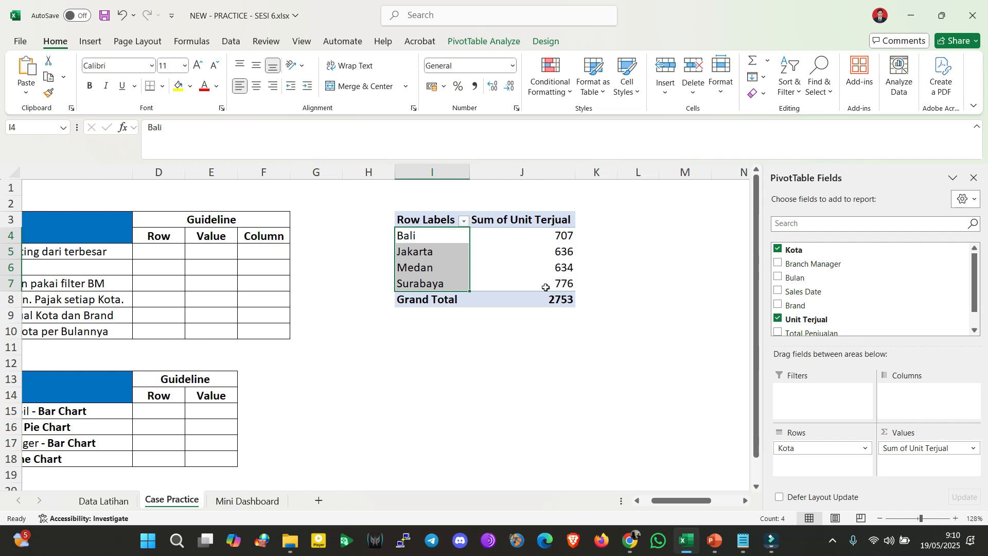
pyautogui.click(465, 221)
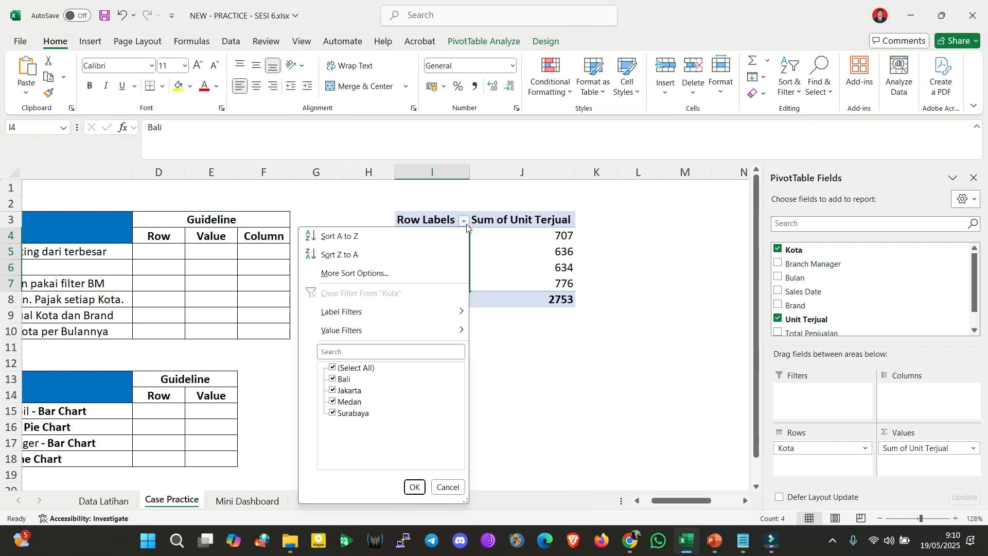
pyautogui.click(410, 273)
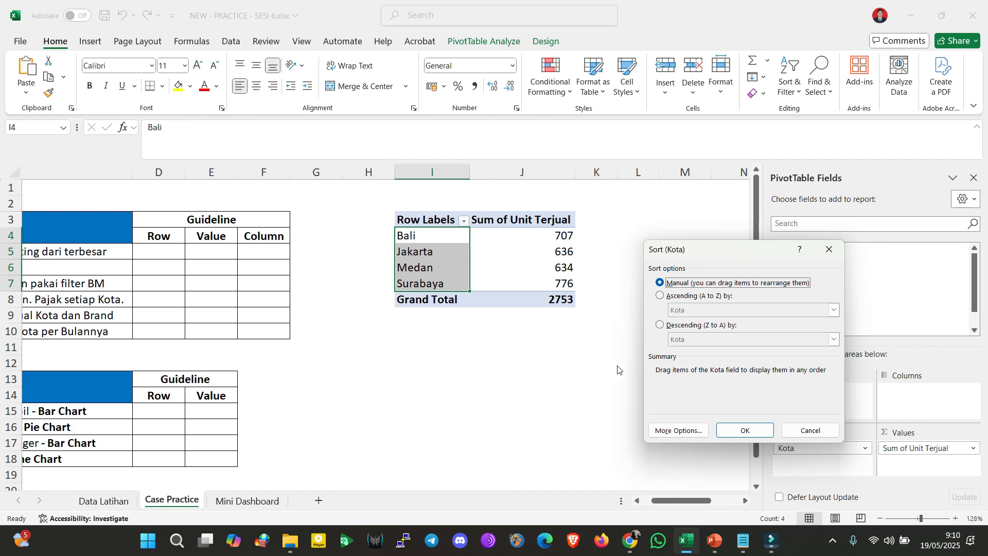
pyautogui.click(661, 326)
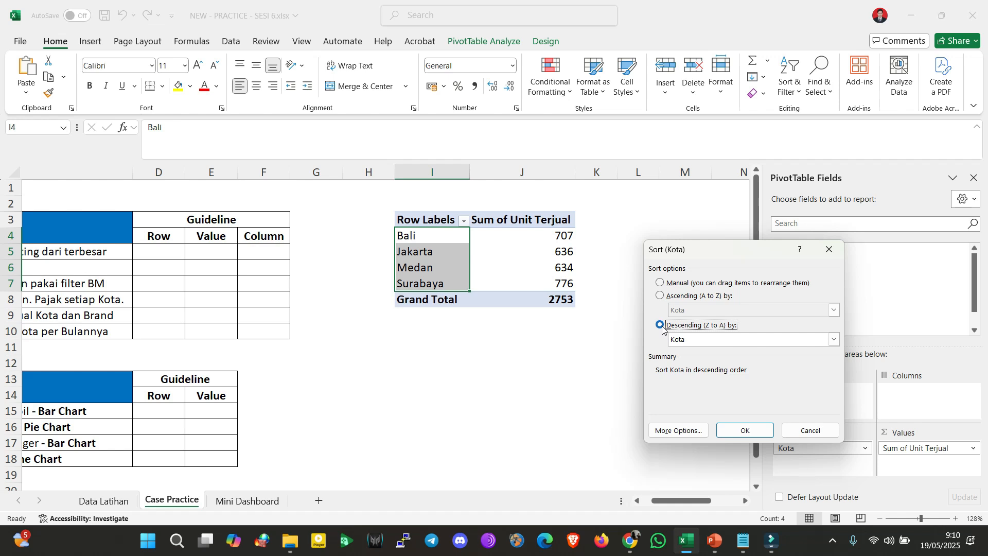
pyautogui.click(680, 339)
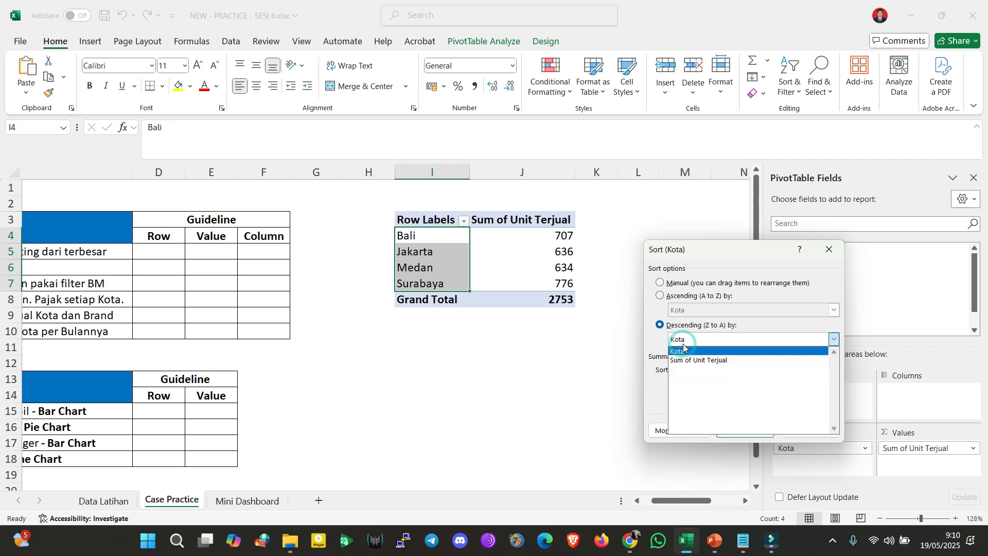
pyautogui.click(699, 360)
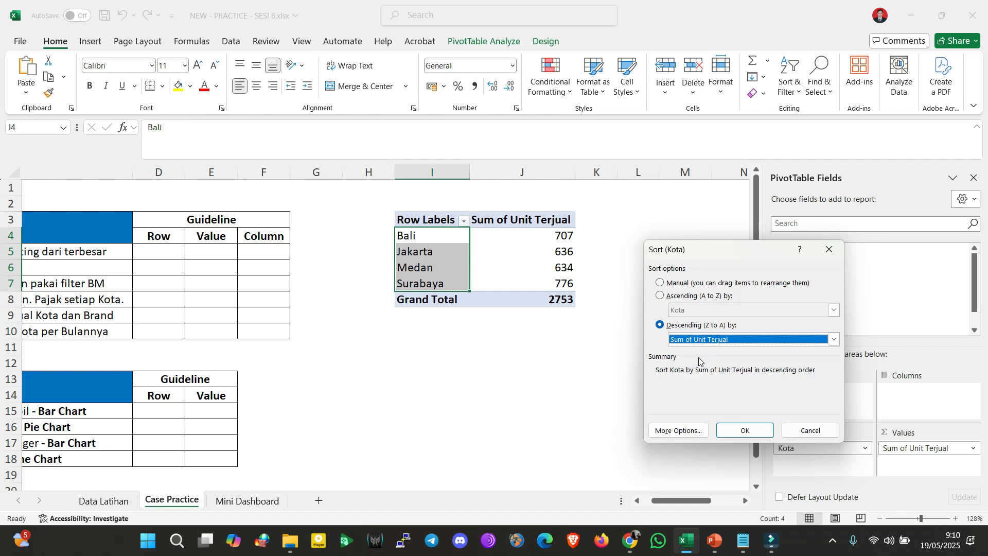
pyautogui.click(745, 430)
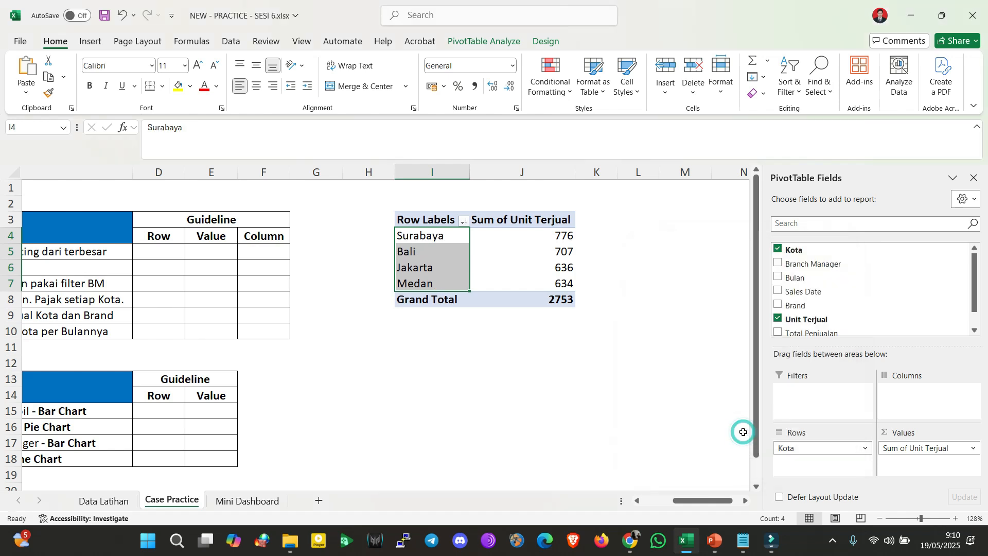
pyautogui.click(600, 250)
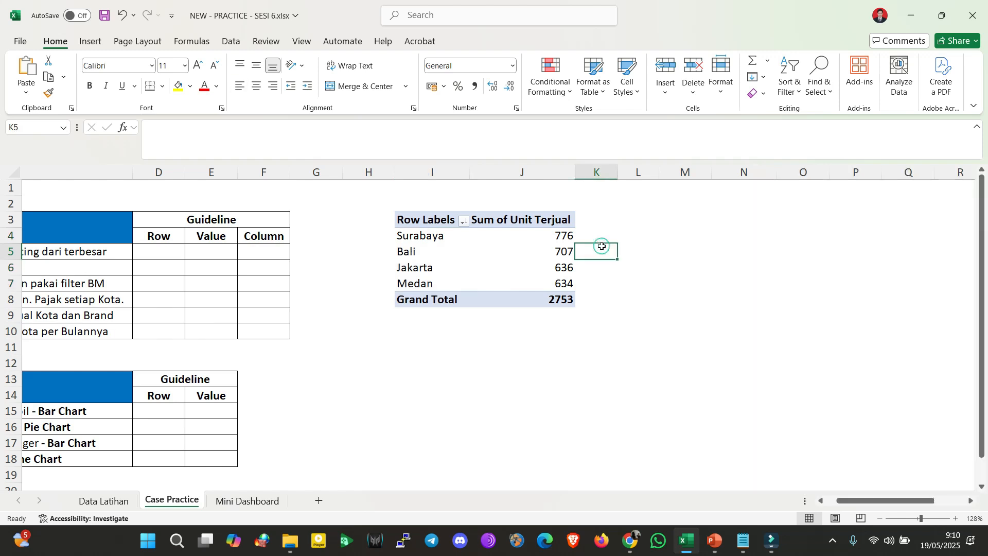
# Reopen the Kota sort options, review the descending order by Sum of Unit Terjual, and confirm the same setting
pyautogui.click(561, 235)
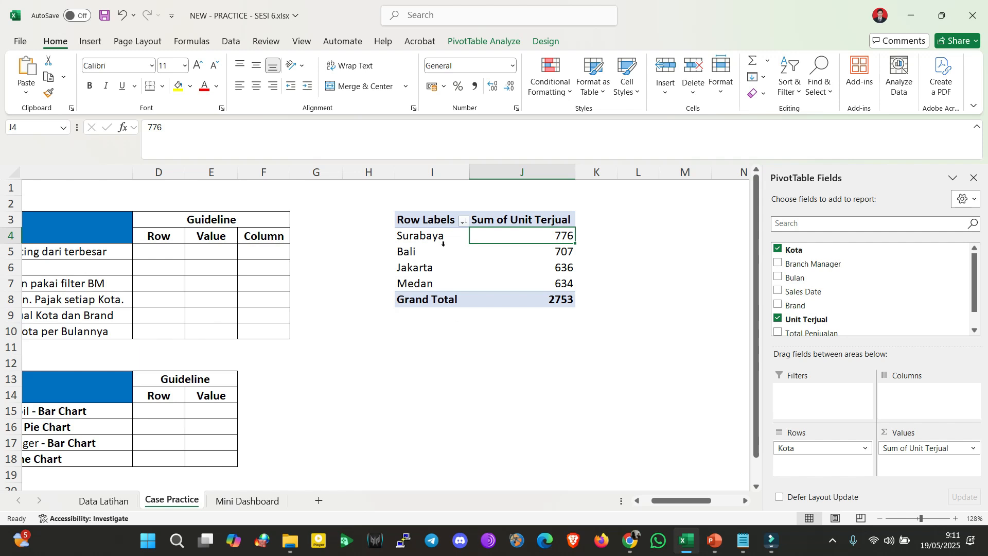
pyautogui.click(463, 223)
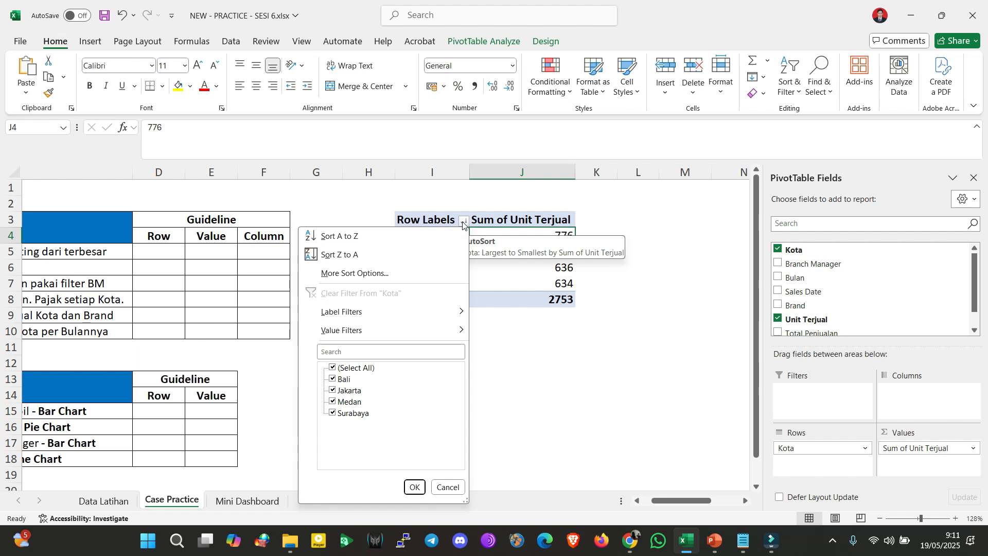
pyautogui.click(409, 273)
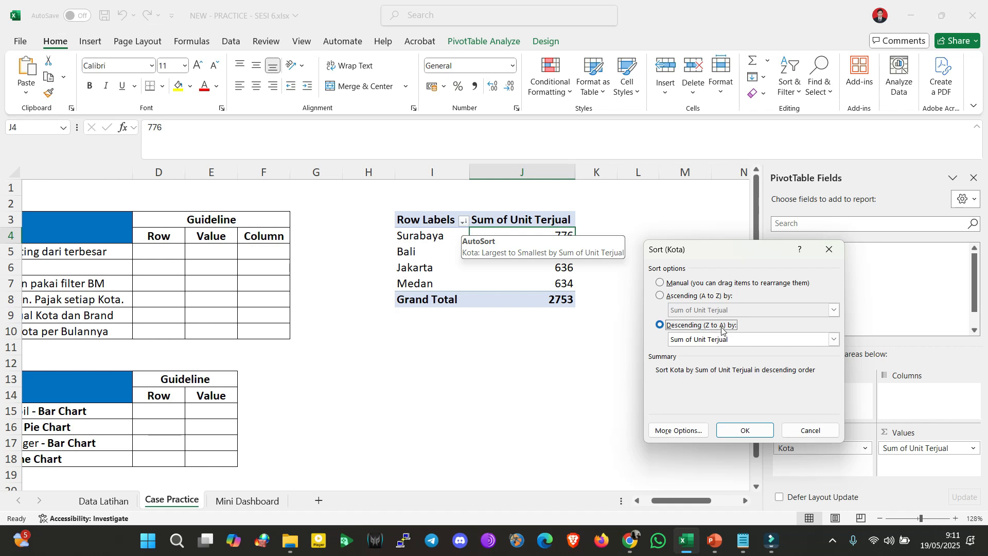
pyautogui.click(744, 340)
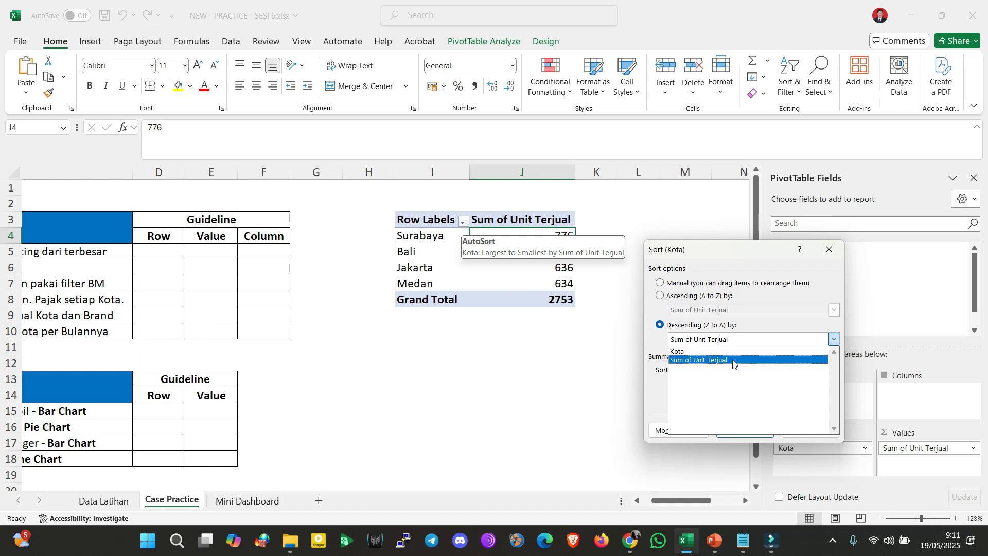
pyautogui.click(656, 403)
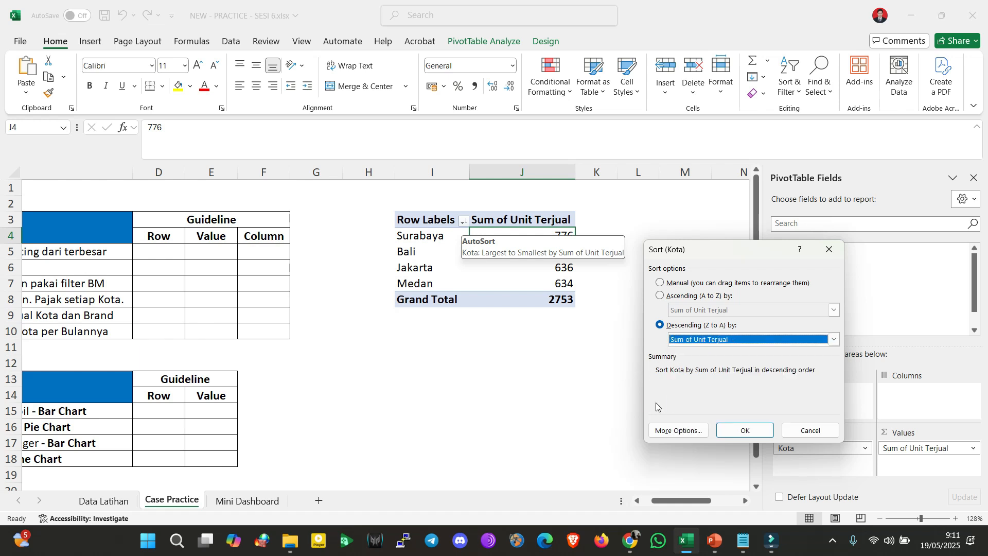
pyautogui.click(732, 430)
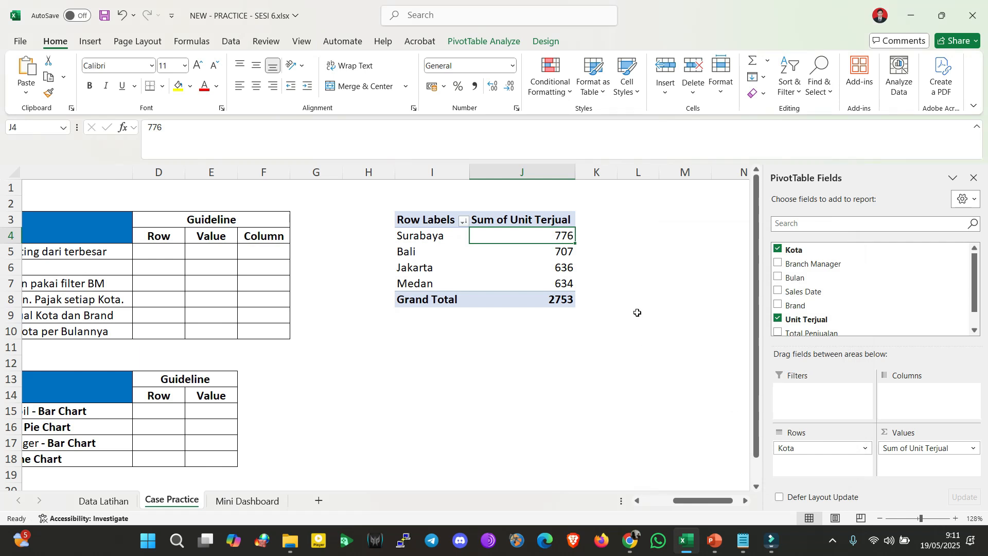
pyautogui.click(637, 312)
pyautogui.click(520, 298)
pyautogui.click(525, 262)
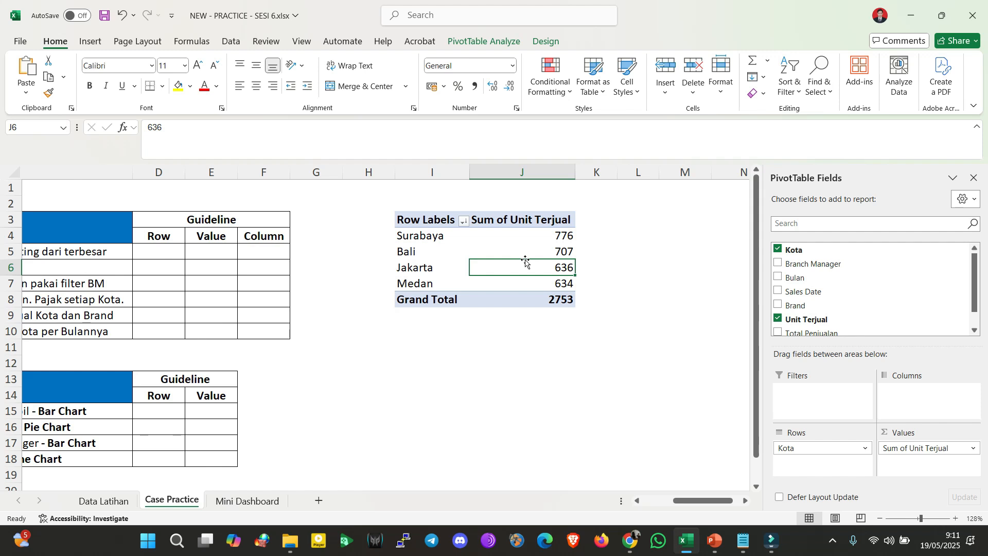
# Delete the whole units-sold PivotTable from Case Practice, leaving cell I3 selected
pyautogui.click(446, 243)
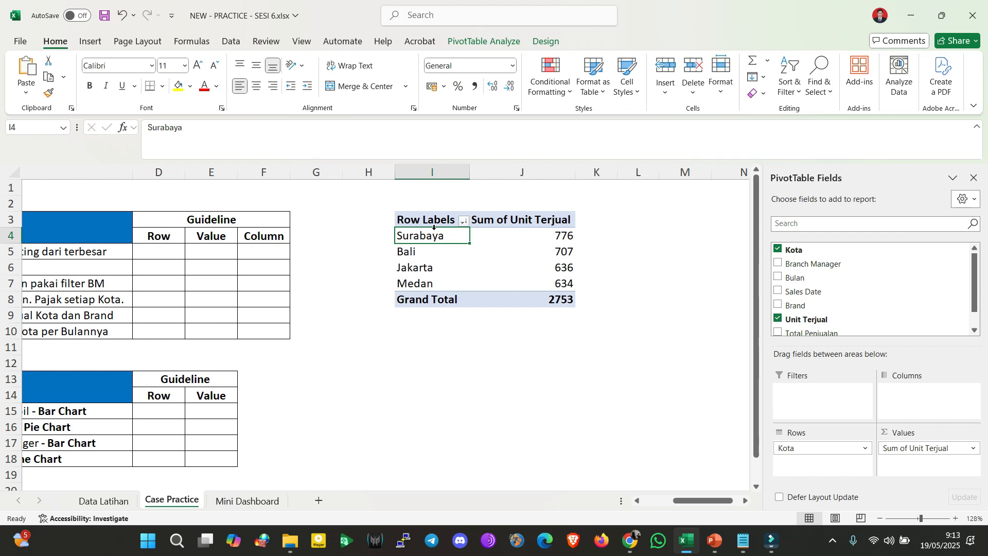
pyautogui.moveTo(433, 220); pyautogui.dragTo(562, 312)
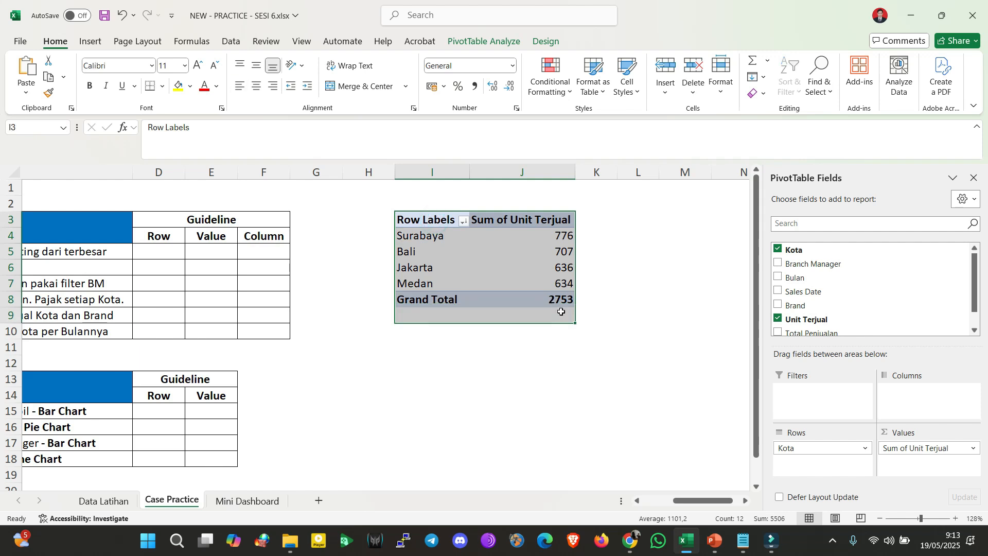
pyautogui.press('Delete')
pyautogui.click(640, 262)
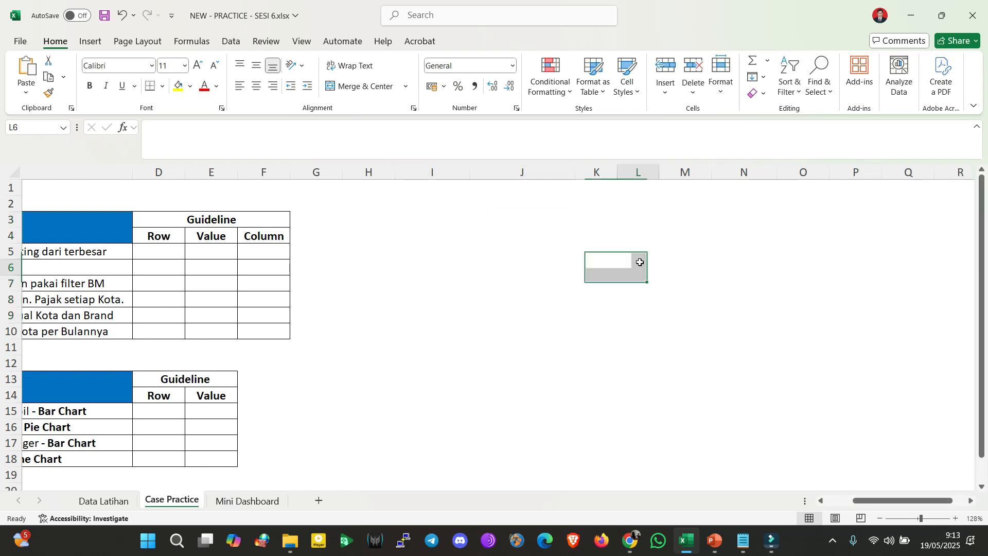
pyautogui.click(424, 215)
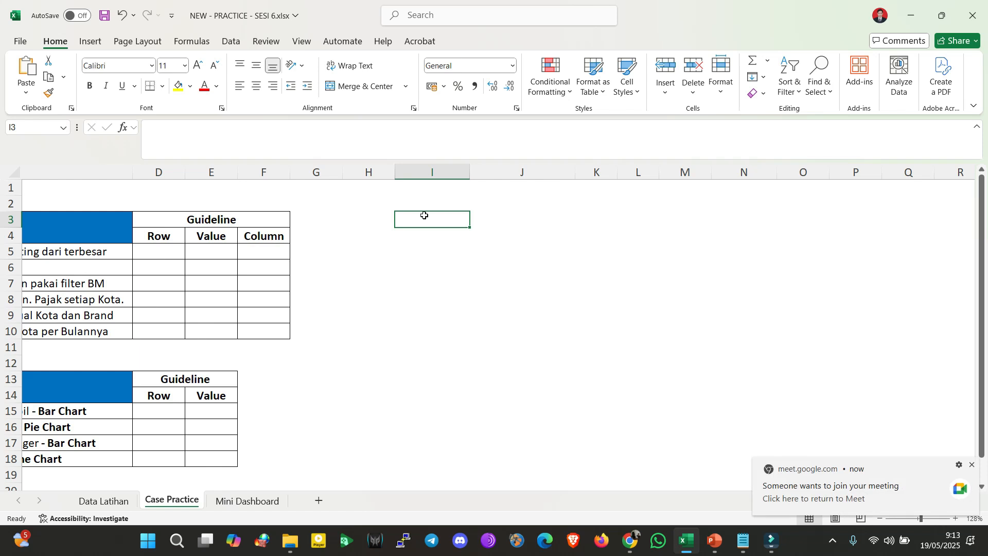
# Switch to the Google Meet call, admit the waiting participant, and return to the Excel workbook
pyautogui.click(629, 540)
pyautogui.click(583, 477)
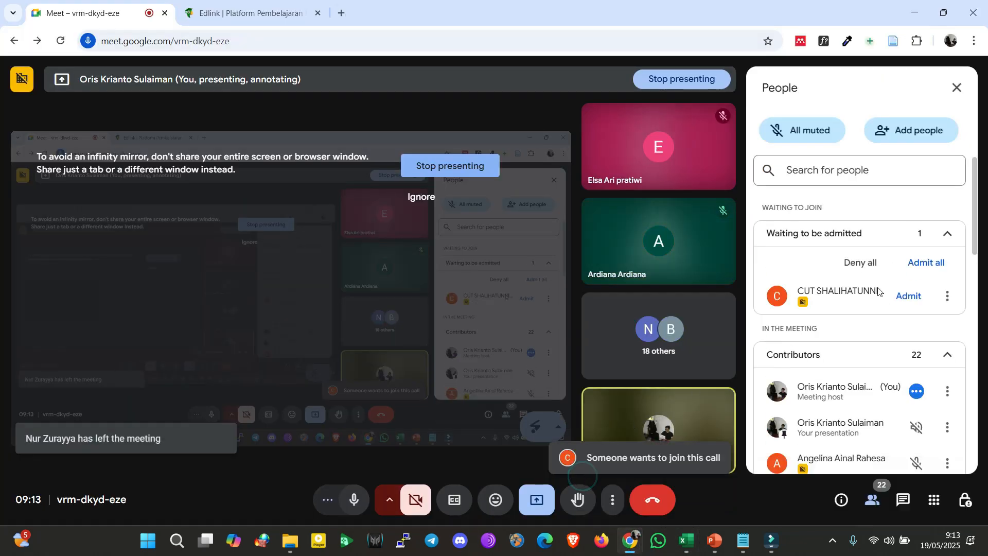
pyautogui.click(904, 291)
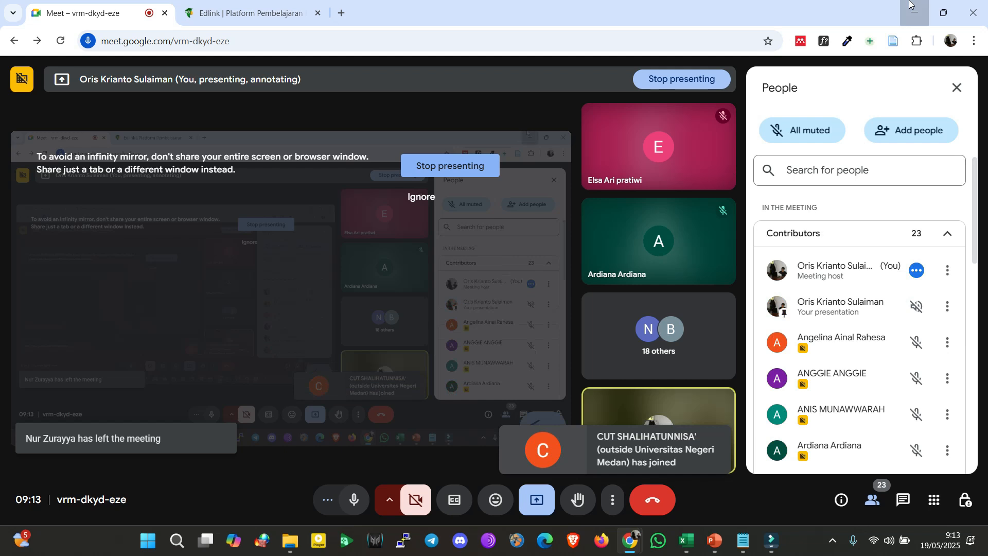
pyautogui.hotkey('alt', 'Tab')
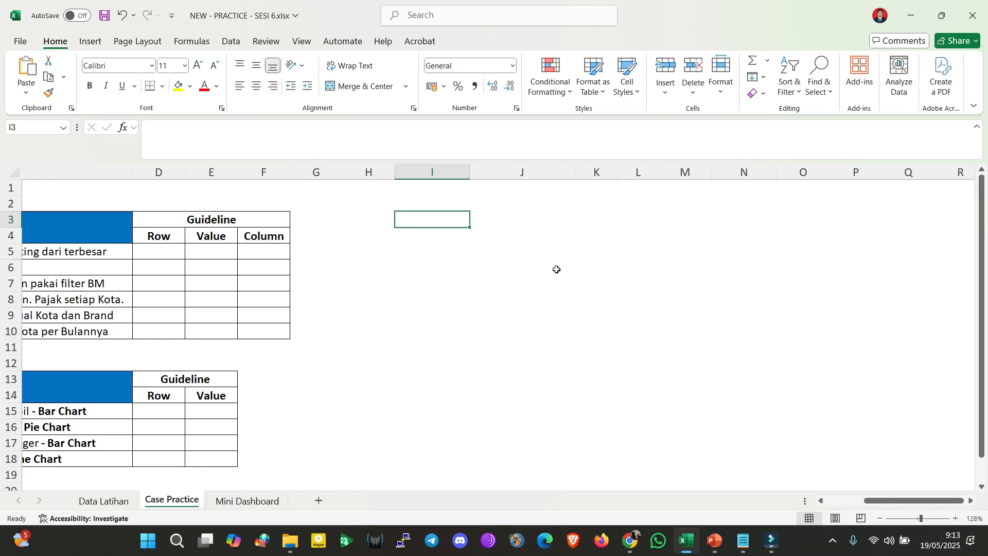
# Create a PivotTable from the Data Latihan sales range F2:L501, placed in cell I3 of the existing Case Practice sheet
pyautogui.click(103, 501)
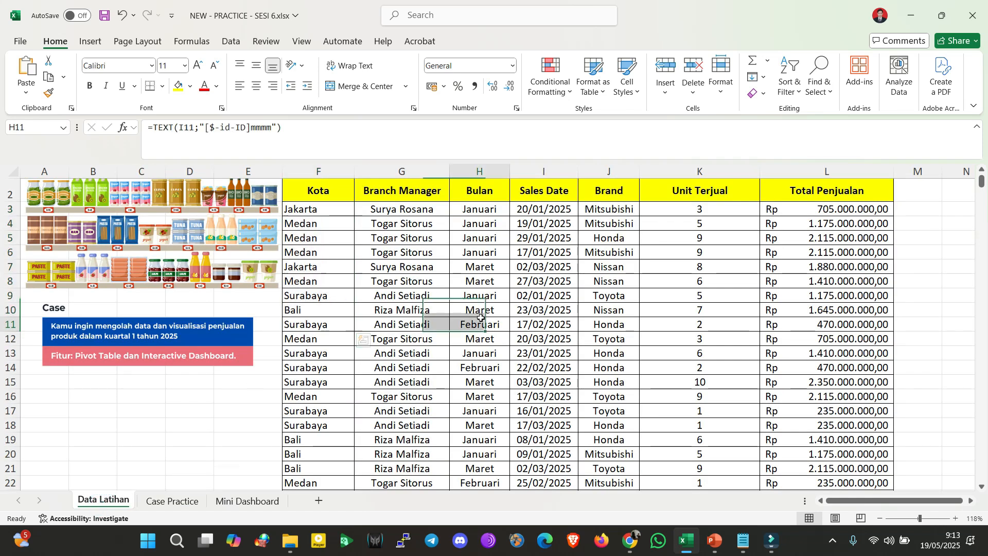
pyautogui.click(482, 320)
pyautogui.hotkey('ctrl', 'a')
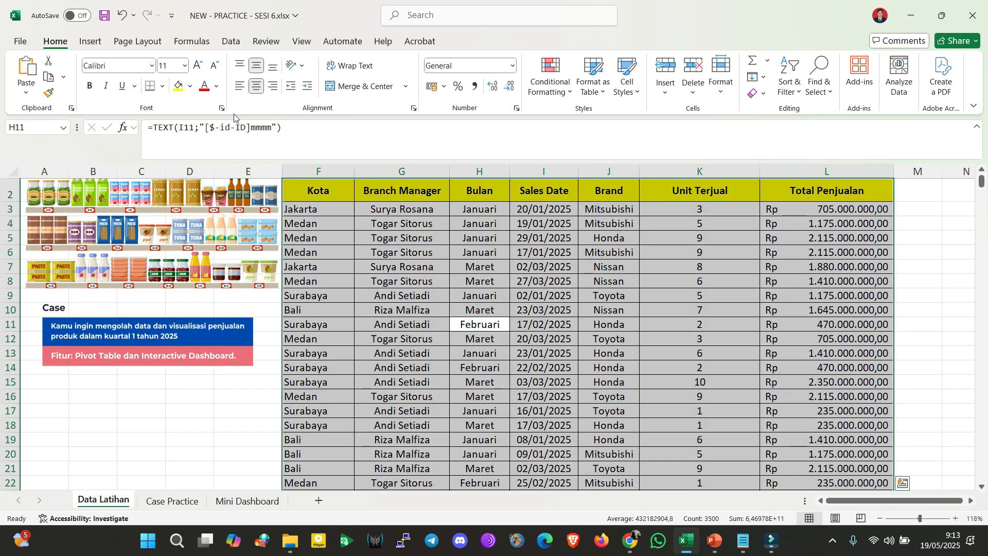
pyautogui.click(90, 42)
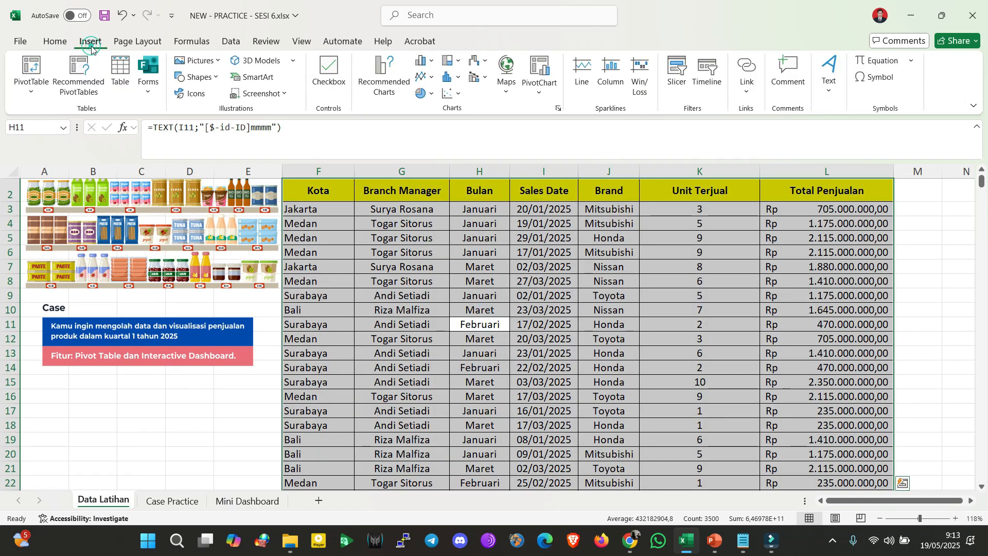
pyautogui.click(27, 69)
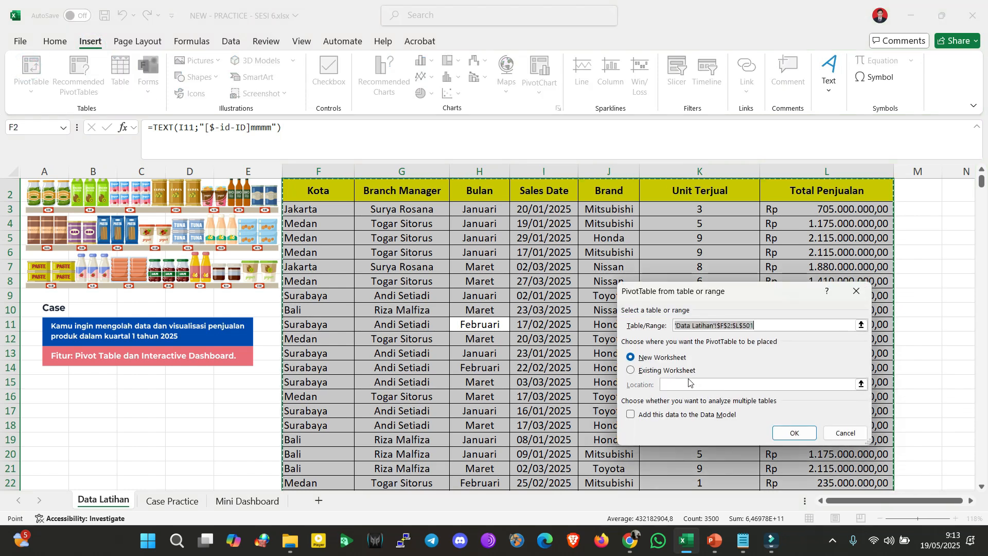
pyautogui.click(669, 370)
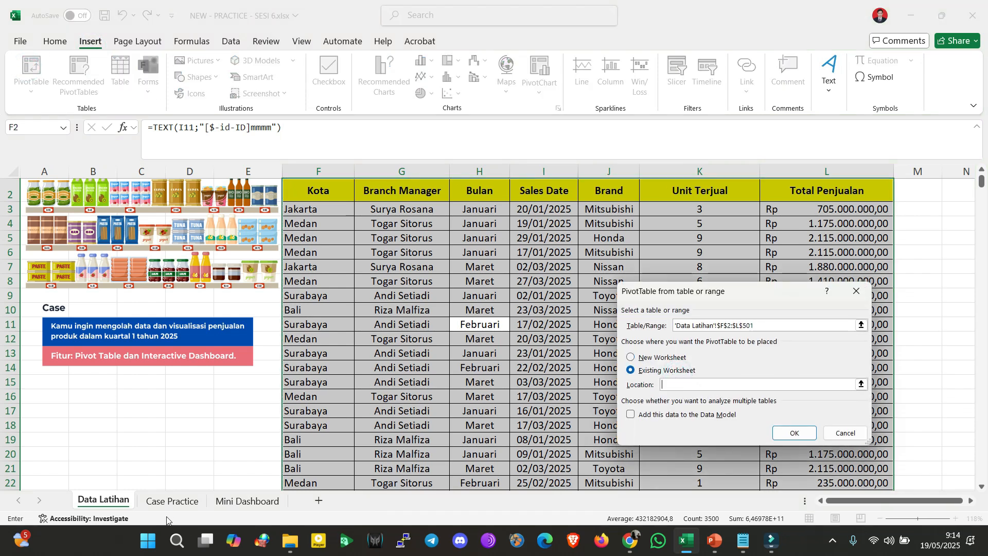
pyautogui.click(170, 500)
pyautogui.click(657, 209)
pyautogui.click(666, 219)
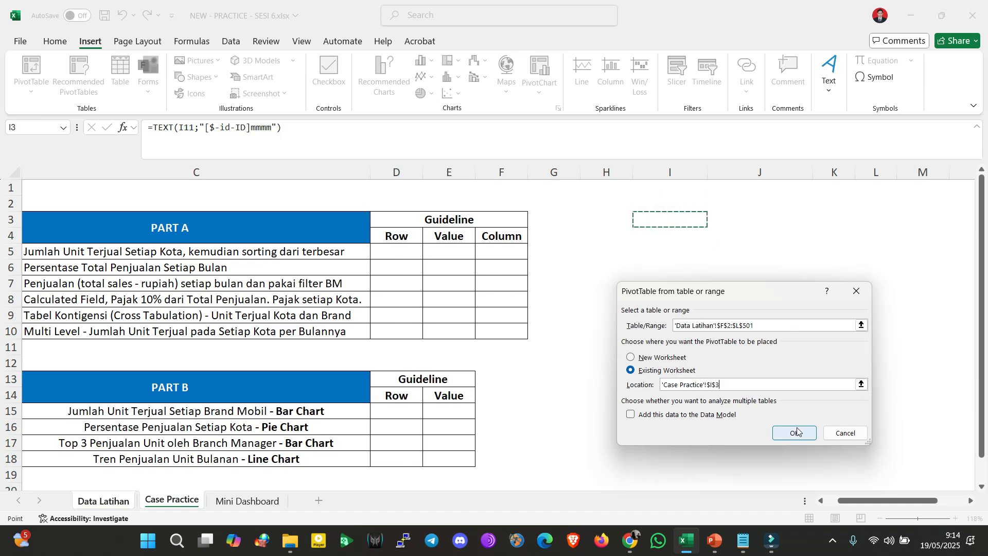
pyautogui.click(796, 432)
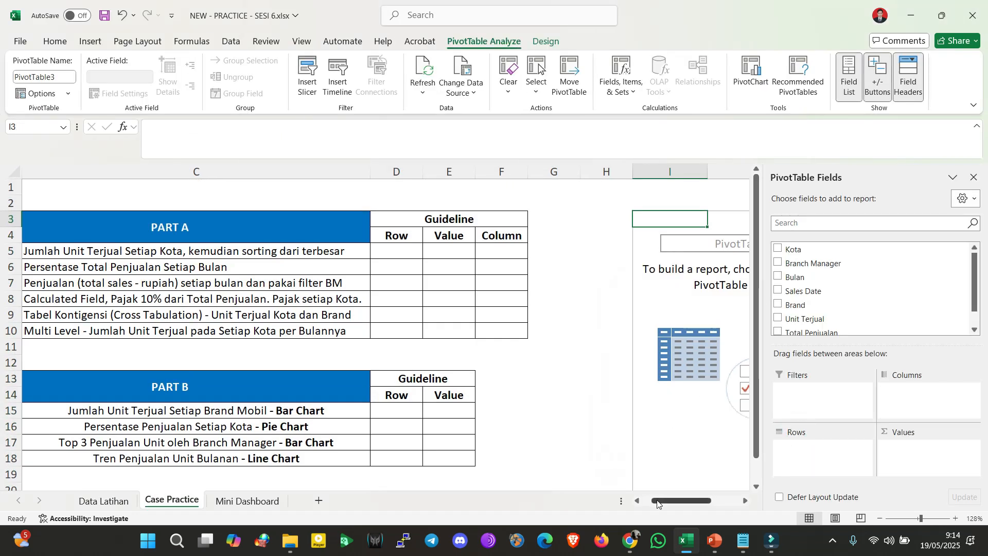
# Add Unit Terjual as the summed value and Kota as the row field of the new PivotTable
pyautogui.moveTo(658, 503); pyautogui.dragTo(687, 503)
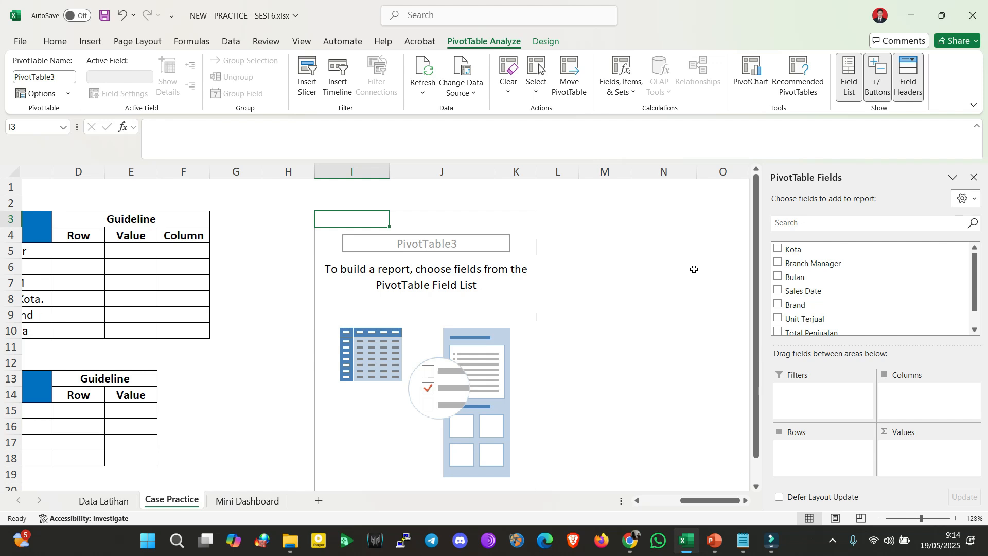
pyautogui.moveTo(687, 501)
pyautogui.mouseDown()
pyautogui.moveTo(643, 502)
pyautogui.moveTo(679, 501)
pyautogui.mouseUp()
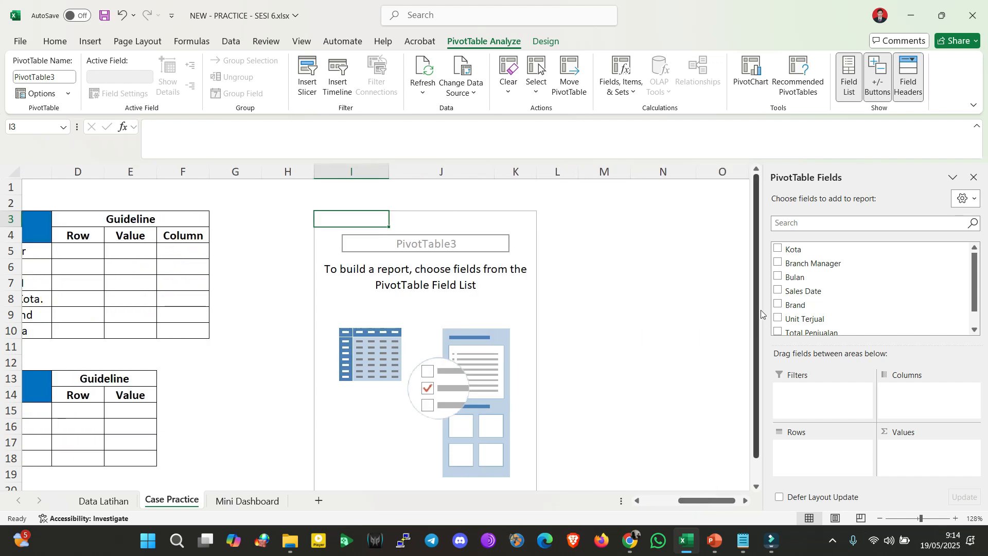
pyautogui.click(778, 318)
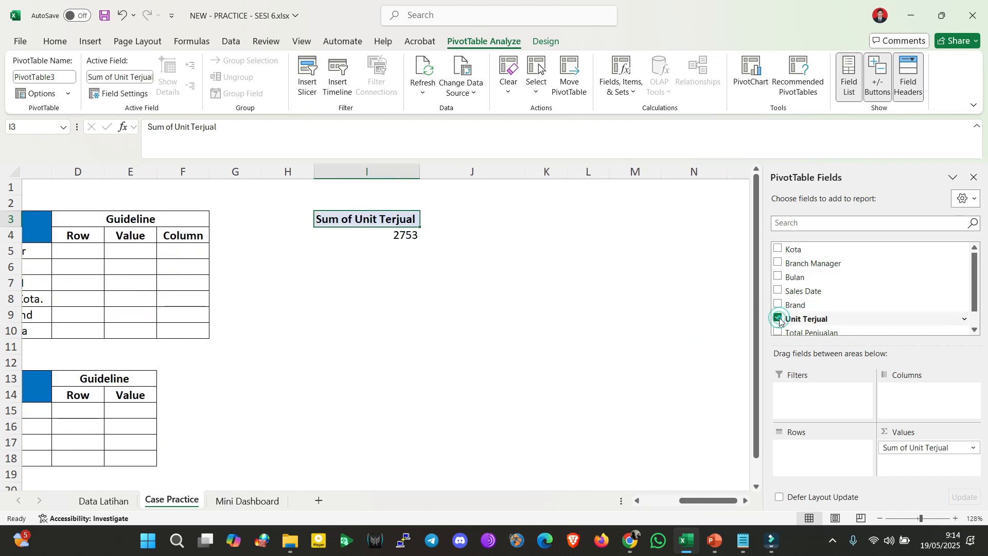
pyautogui.click(778, 248)
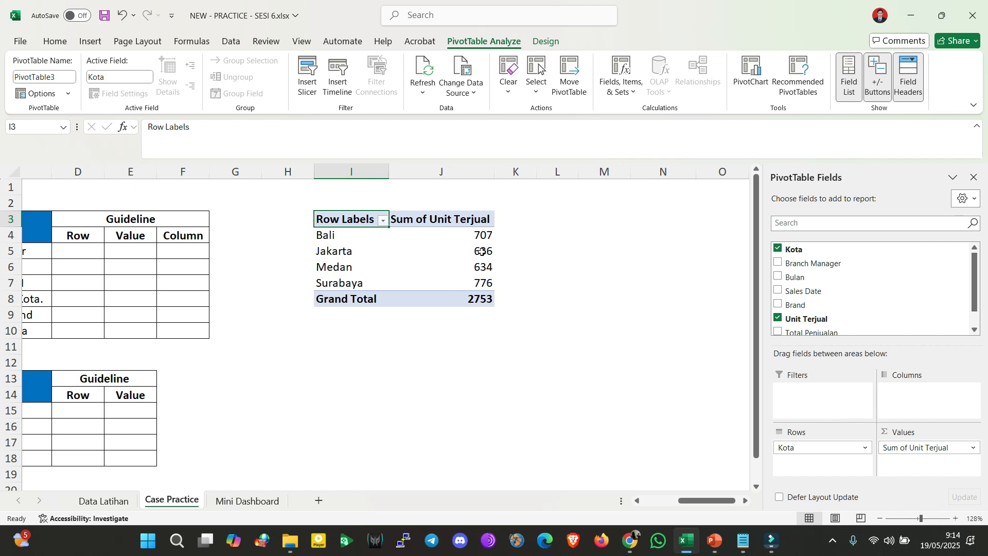
# Sort the PivotTable's Kota rows in descending order by Sum of Unit Terjual
pyautogui.moveTo(456, 251)
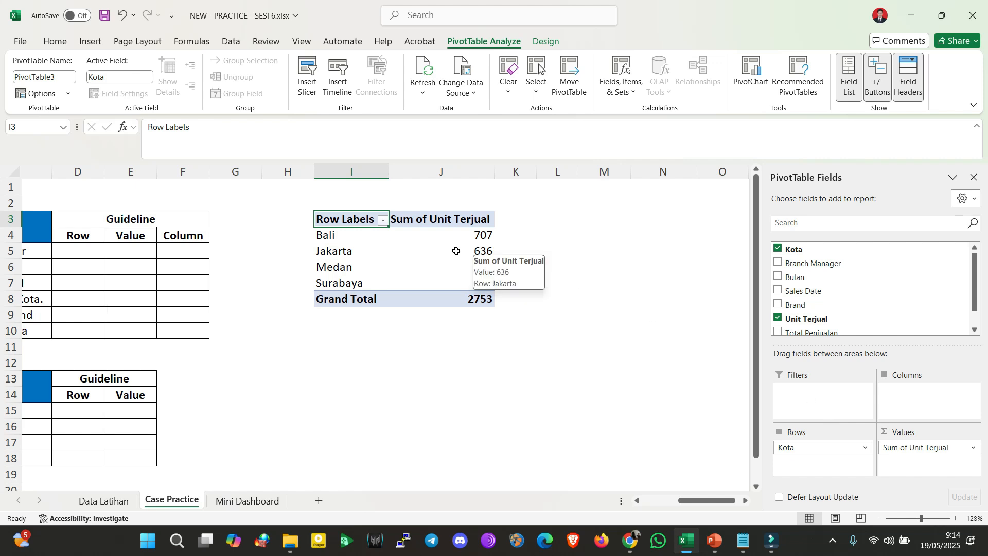
pyautogui.click(383, 221)
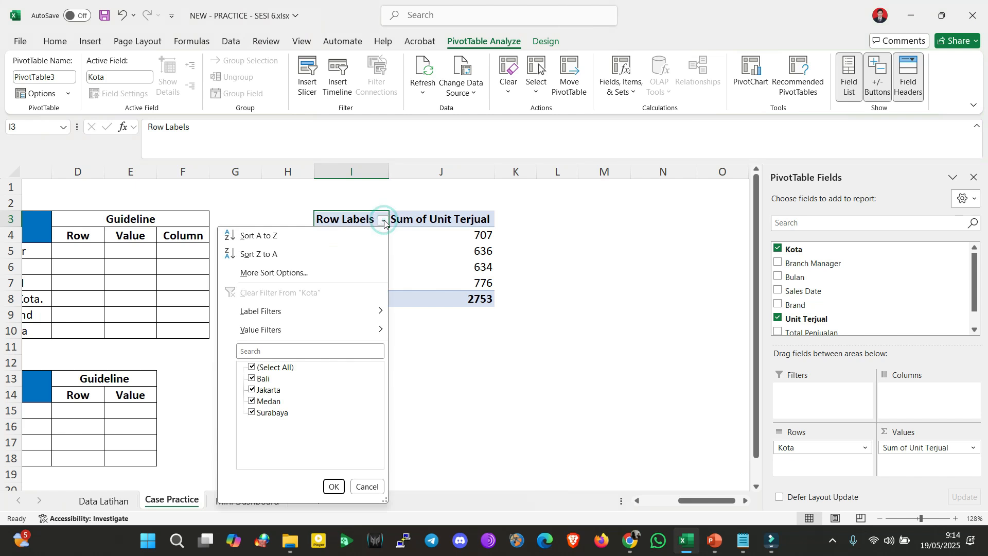
pyautogui.click(334, 277)
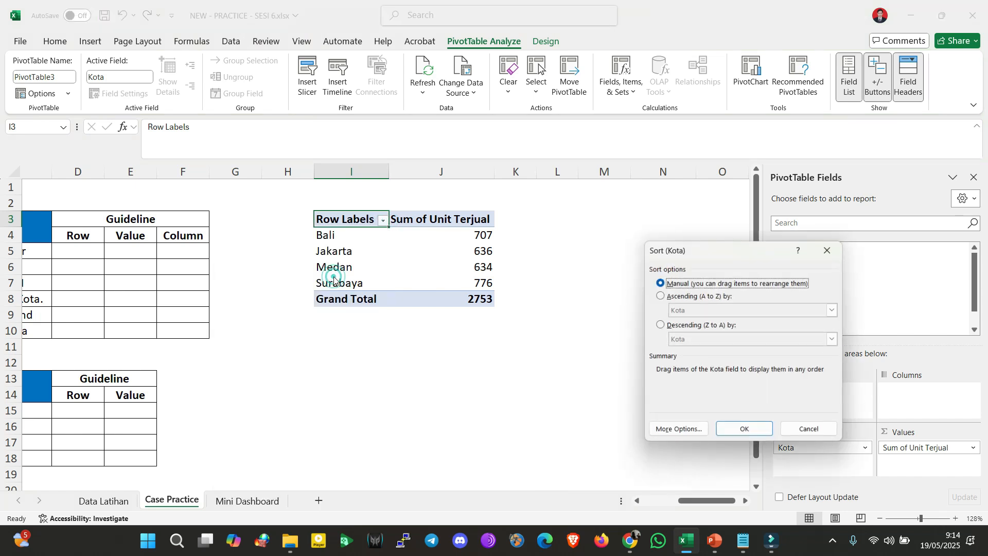
pyautogui.click(688, 325)
pyautogui.click(713, 340)
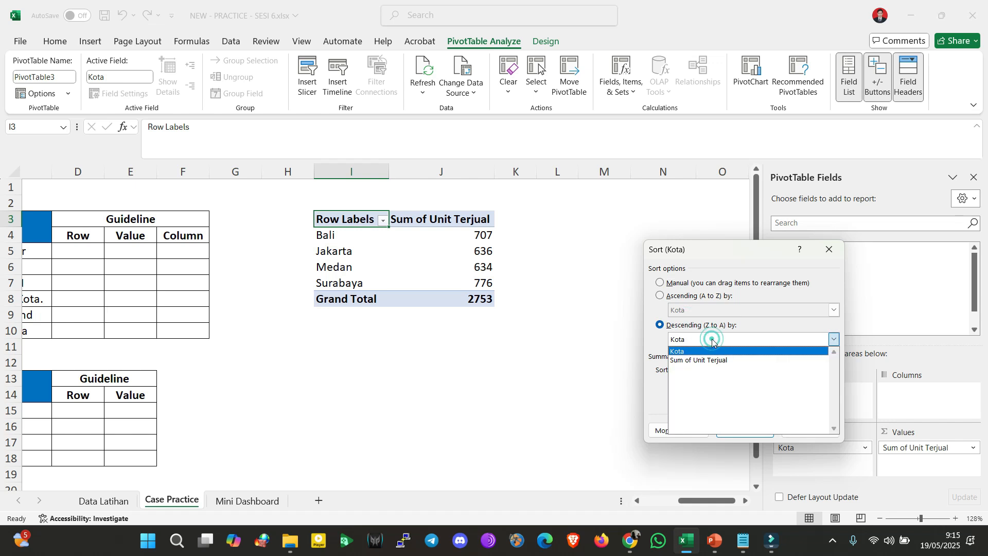
pyautogui.click(710, 361)
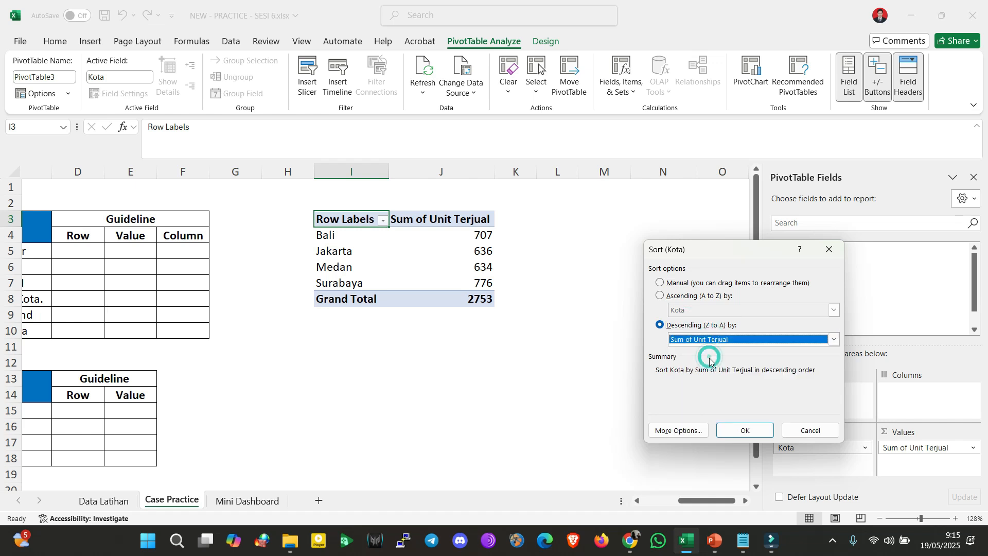
pyautogui.moveTo(683, 246); pyautogui.dragTo(582, 213)
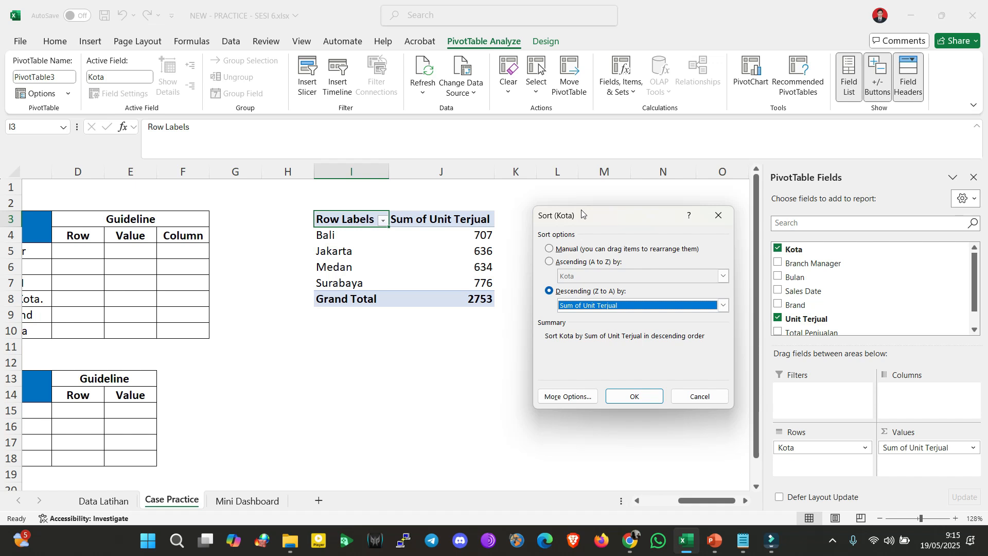
pyautogui.click(634, 396)
pyautogui.click(542, 216)
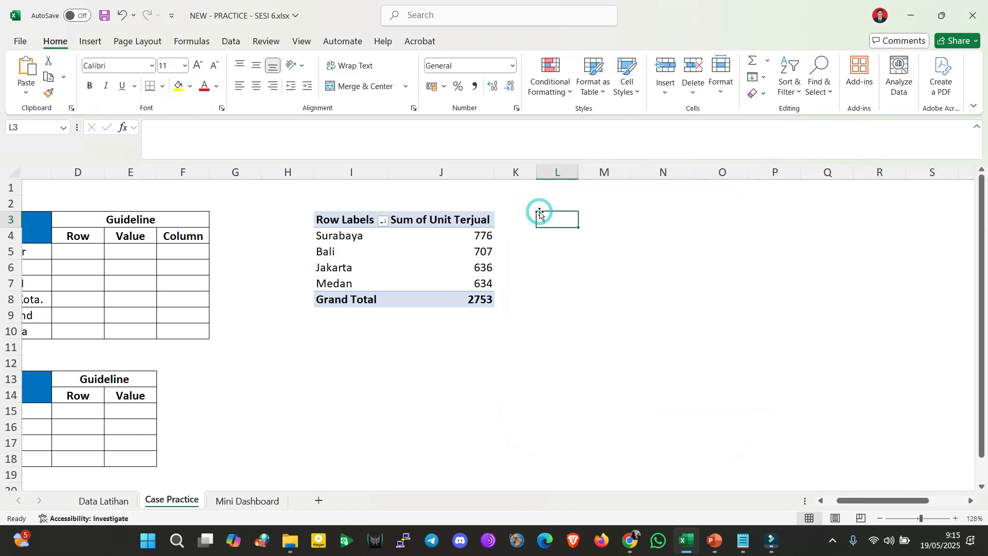
# Fill the Part A task 01 description in cell C5 with yellow
pyautogui.press('Left')
pyautogui.press('Left')
pyautogui.press('Left')
pyautogui.press('Left')
pyautogui.press('Left')
pyautogui.press('Left')
pyautogui.press('Left')
pyautogui.press('Left')
pyautogui.press('Left')
pyautogui.press('Left')
pyautogui.press('Left')
pyautogui.press('Down')
pyautogui.press('Right')
pyautogui.press('Right')
pyautogui.press('Right')
pyautogui.press('Down')
pyautogui.press('Left')
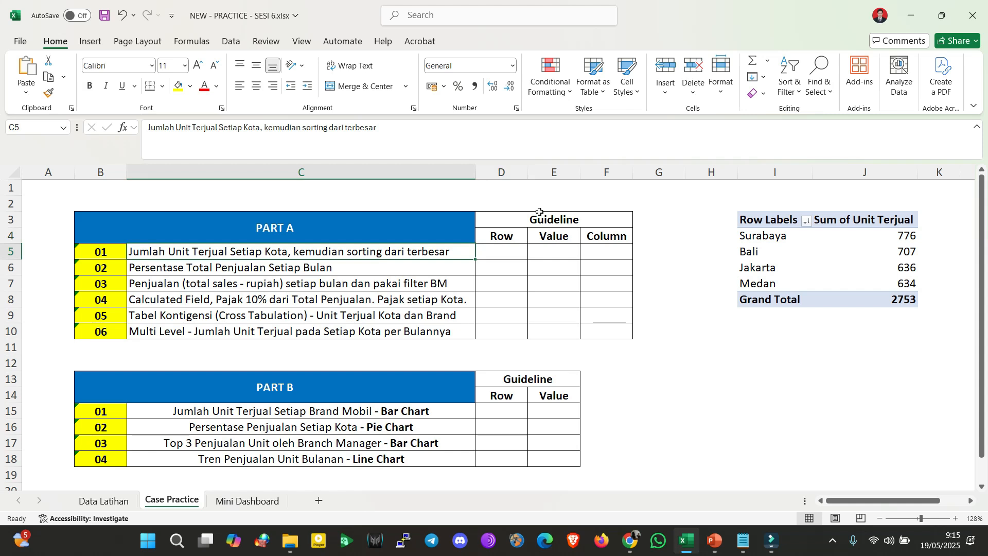
pyautogui.click(190, 86)
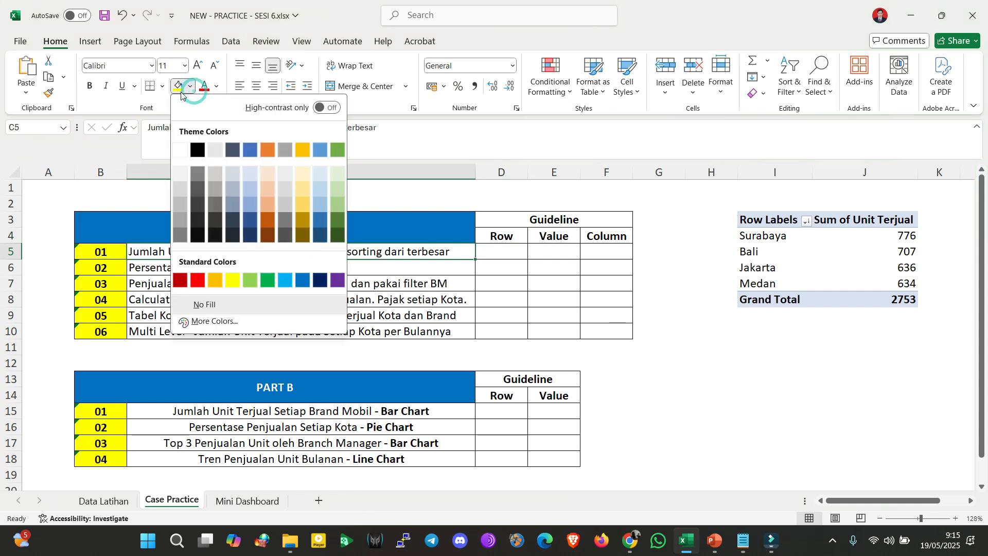
pyautogui.click(181, 91)
# Fill the Row and Value guideline cells of Part A task 01, D5 and E5, with light green
pyautogui.click(507, 253)
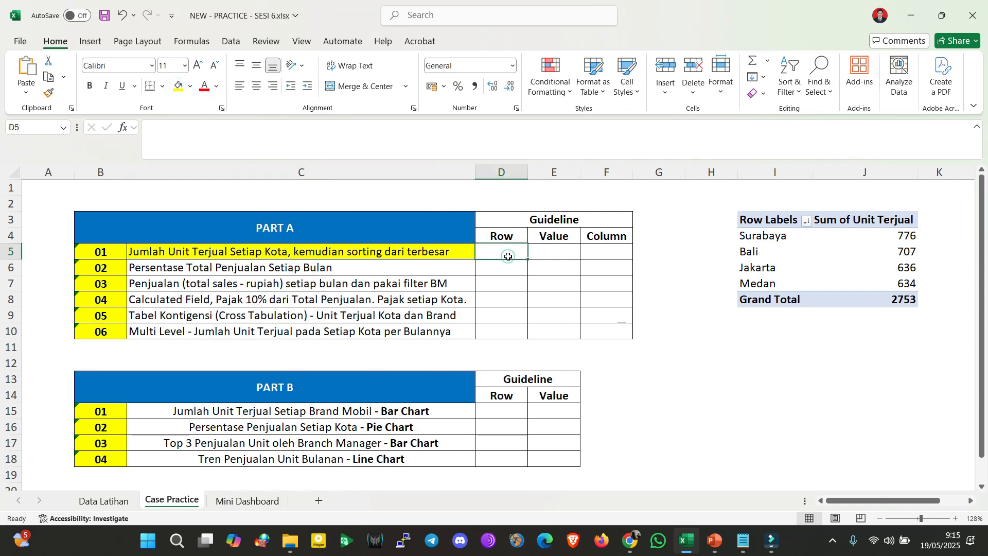
pyautogui.click(179, 87)
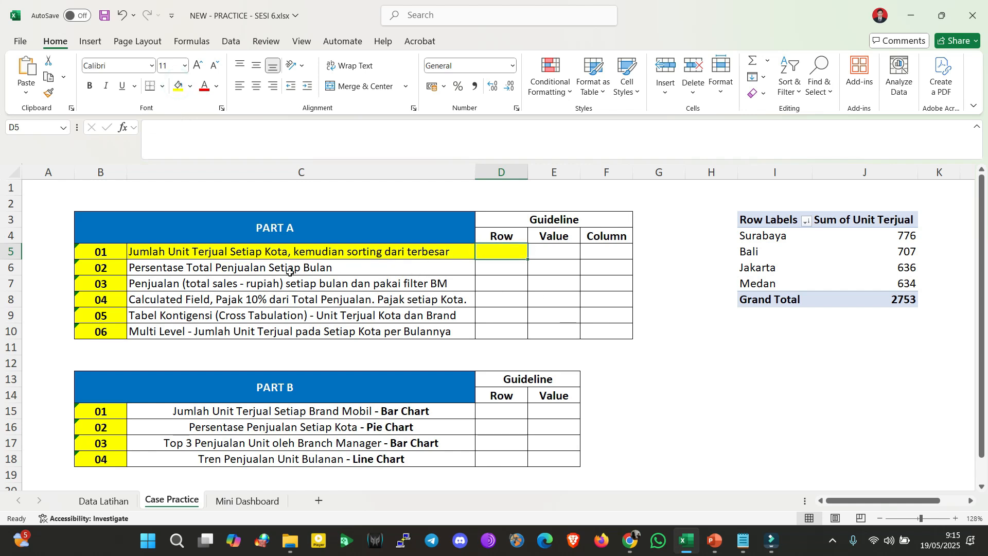
pyautogui.click(547, 256)
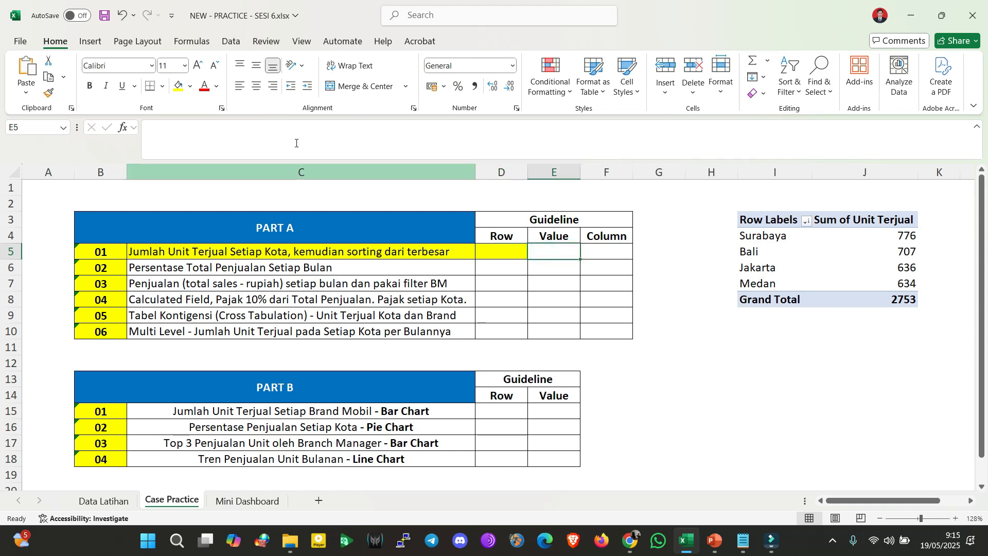
pyautogui.click(189, 88)
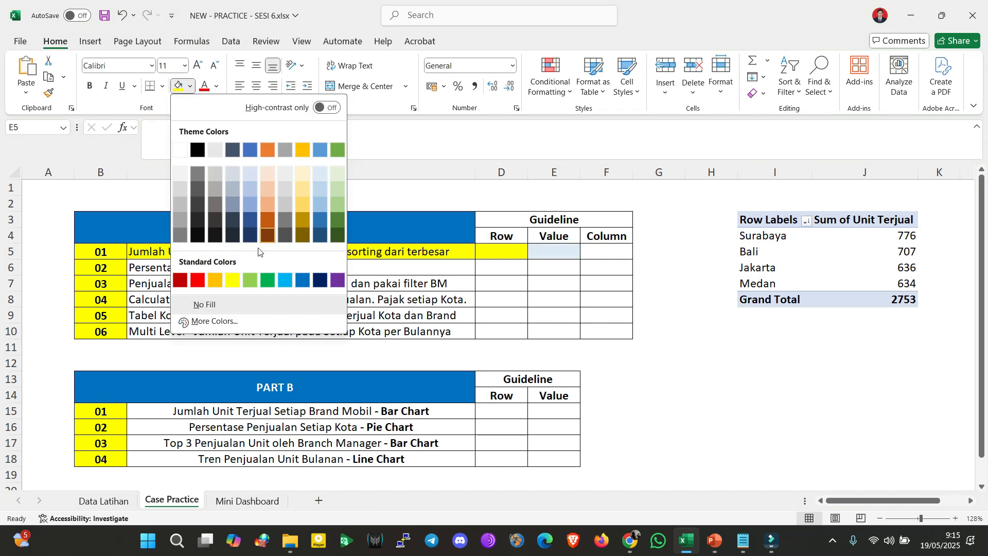
pyautogui.click(251, 280)
pyautogui.click(495, 250)
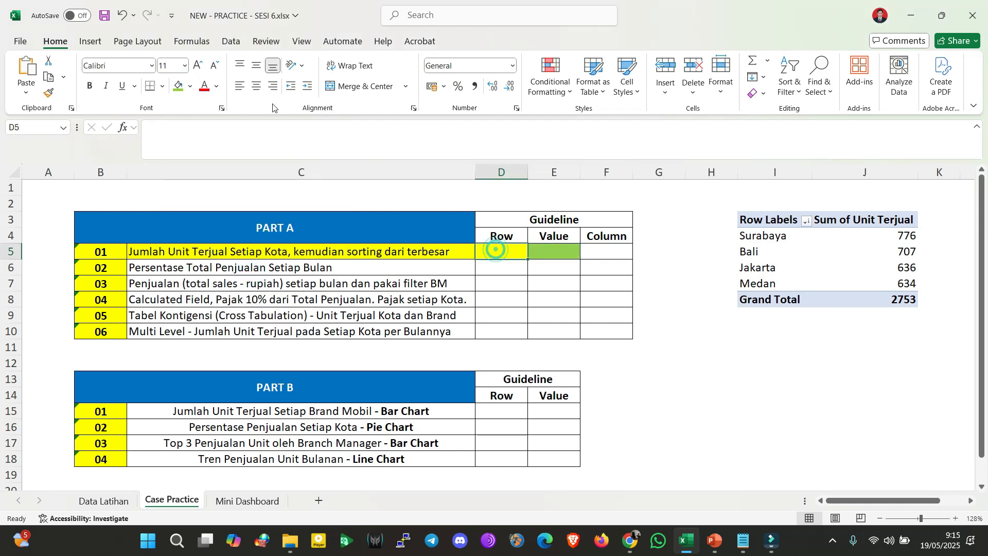
pyautogui.click(178, 87)
pyautogui.click(562, 299)
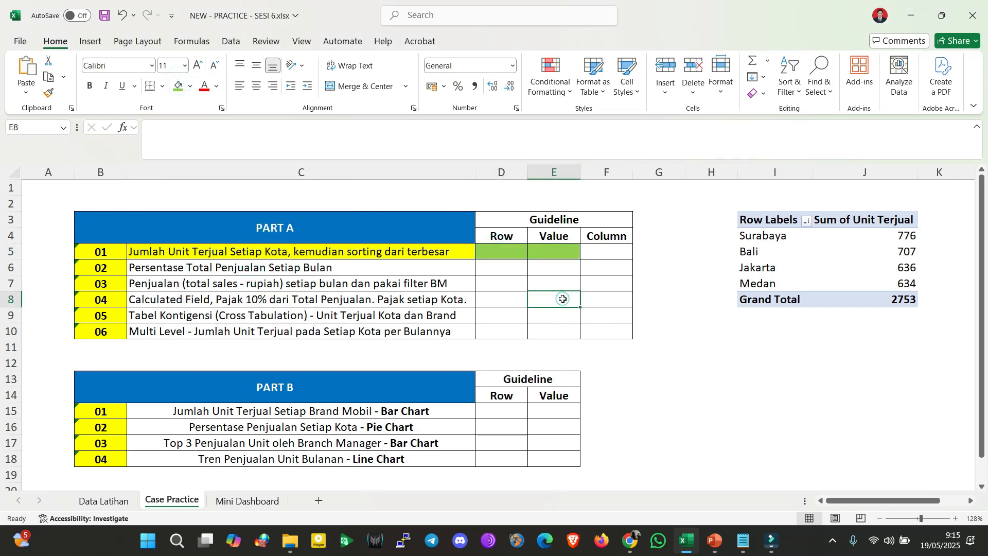
pyautogui.click(562, 270)
pyautogui.click(763, 342)
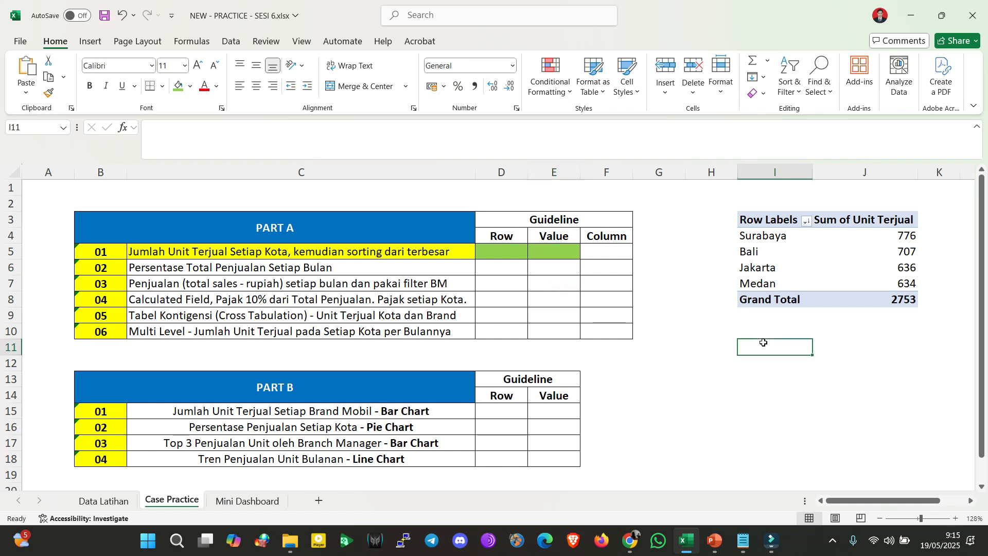
pyautogui.press('Up')
pyautogui.press('Up')
pyautogui.press('Up')
pyautogui.press('Up')
pyautogui.press('Up')
pyautogui.press('Up')
pyautogui.press('Up')
pyautogui.press('Up')
pyautogui.press('Up')
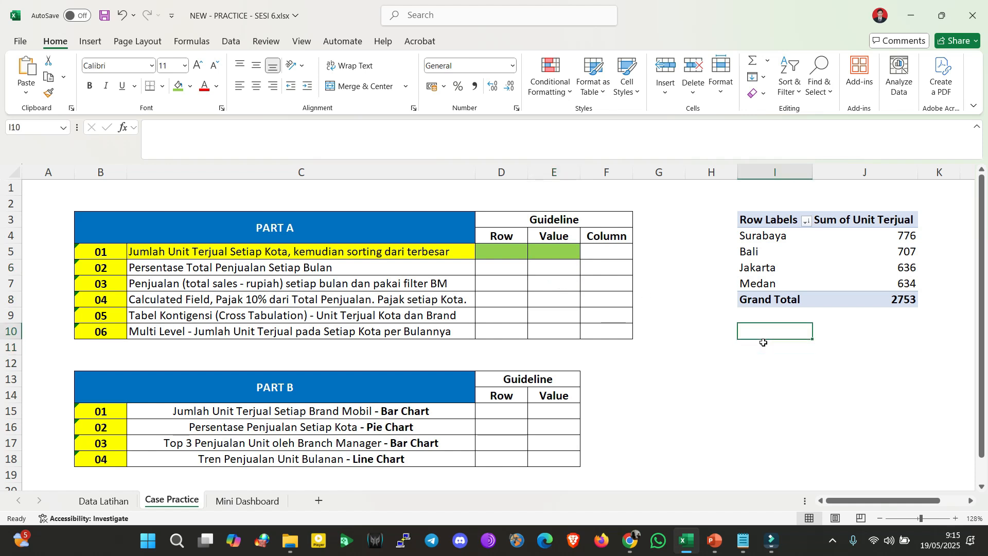
pyautogui.press('Down')
pyautogui.press('Down')
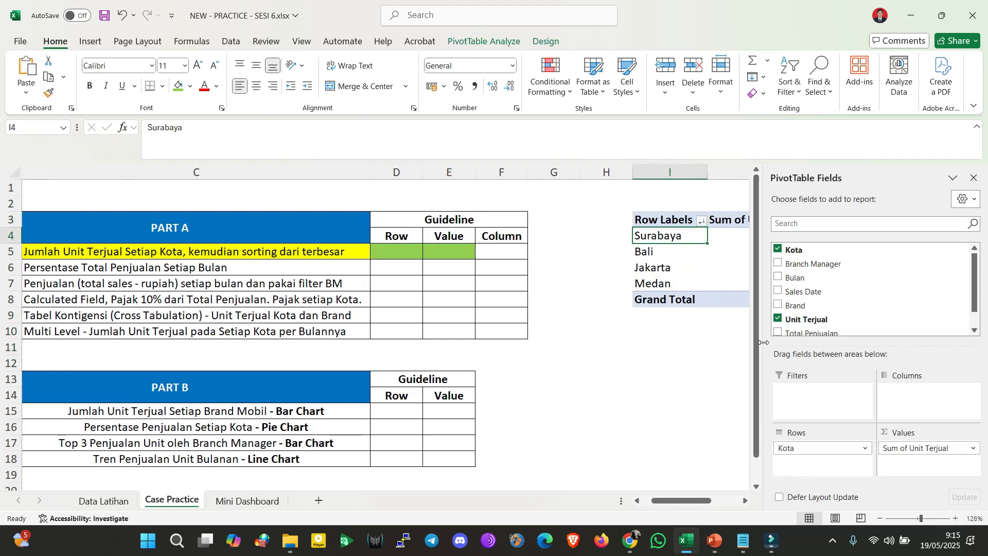
pyautogui.press('Right')
pyautogui.press('Right')
# Go to cell C6 and read Part A task 02, Persentase Total Penjualan Setiap Bulan
pyautogui.click(225, 262)
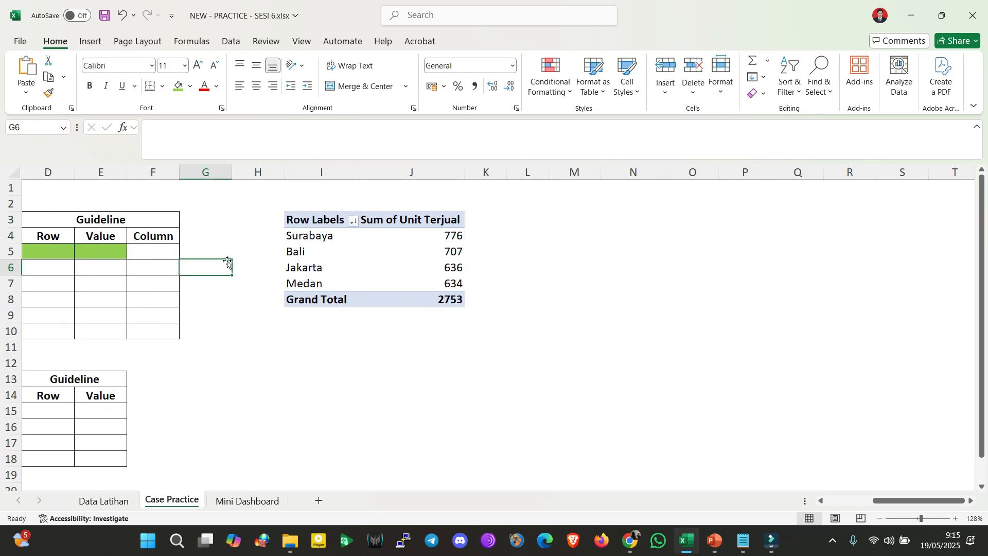
pyautogui.press('Left')
pyautogui.press('Left')
pyautogui.press('Left')
pyautogui.press('Left')
pyautogui.press('Left')
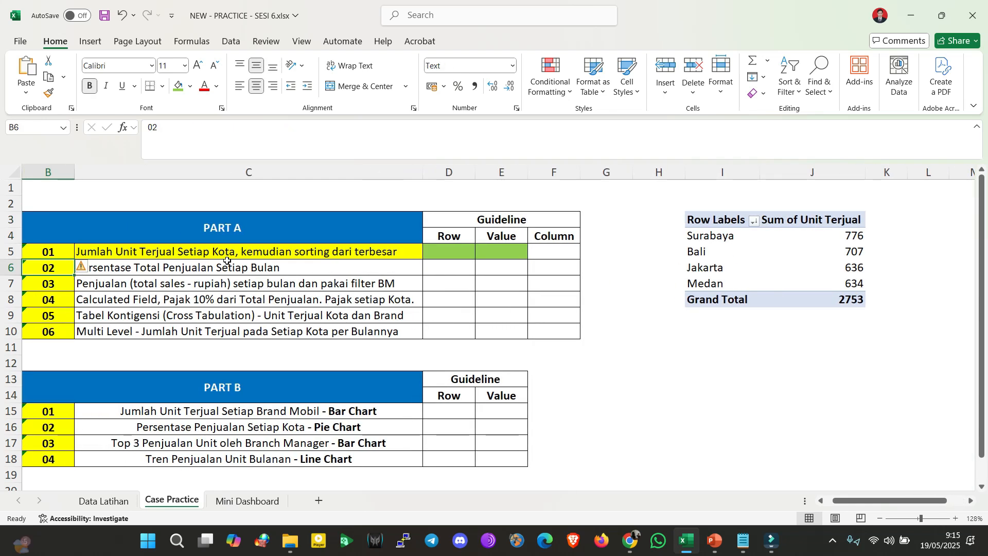
pyautogui.press('Right')
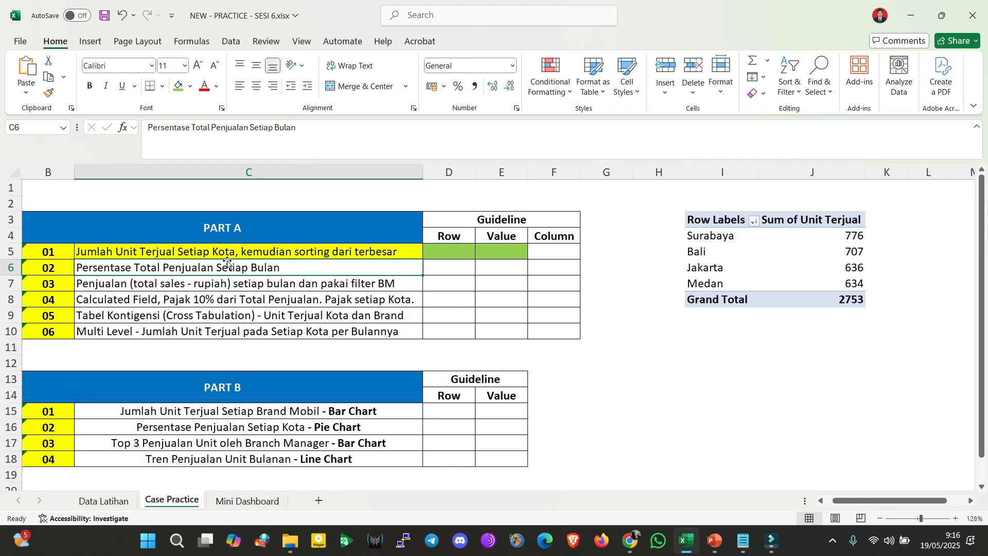
# Look over the empty area beside the units-sold PivotTable and select cell K3
pyautogui.press('Right')
pyautogui.press('Right')
pyautogui.press('Right')
pyautogui.press('Right')
pyautogui.press('Right')
pyautogui.press('Right')
pyautogui.press('Right')
pyautogui.press('Right')
pyautogui.press('Right')
pyautogui.press('Right')
pyautogui.press('Right')
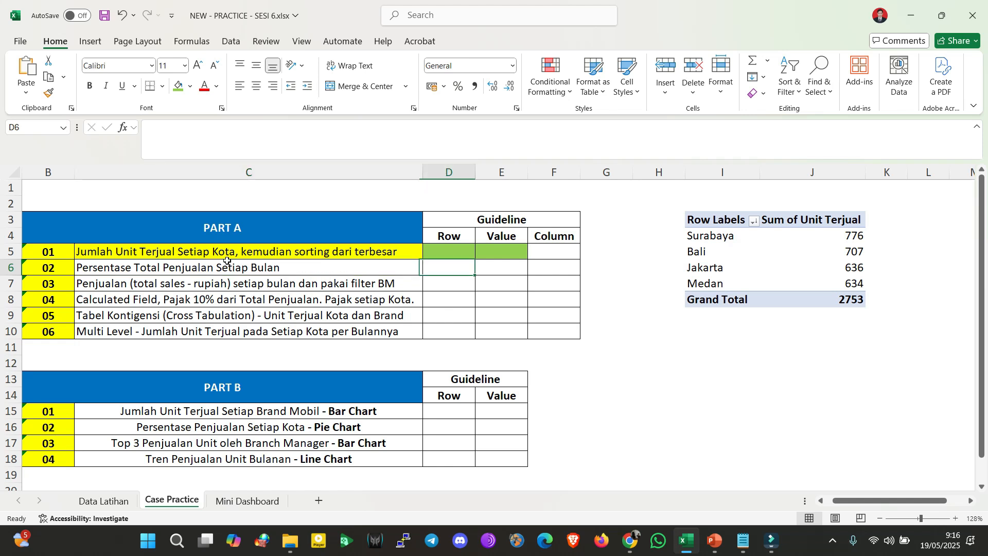
pyautogui.press('Right')
pyautogui.press('Right')
pyautogui.press('Right')
pyautogui.press('Right')
pyautogui.press('Right')
pyautogui.press('Right')
pyautogui.press('Right')
pyautogui.press('Right')
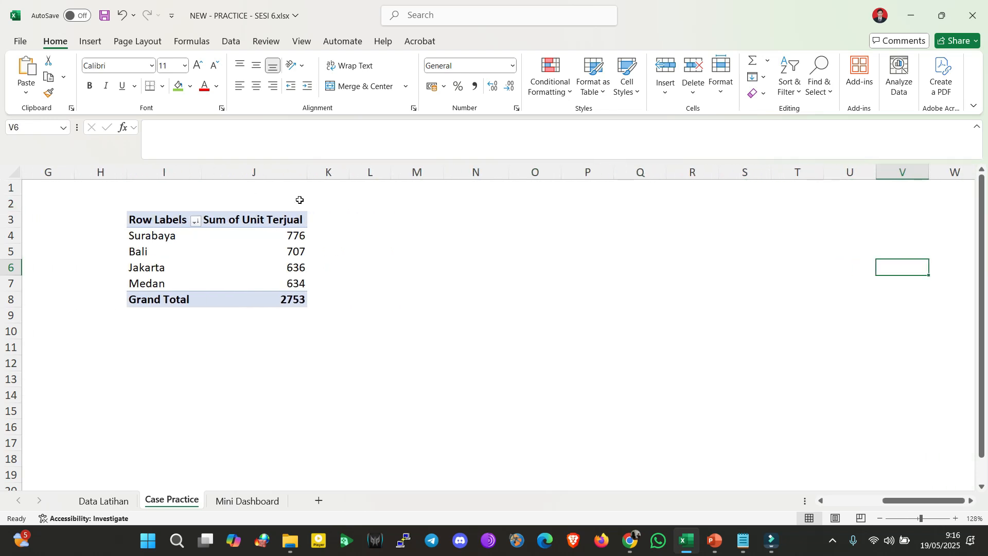
pyautogui.click(377, 225)
pyautogui.click(332, 217)
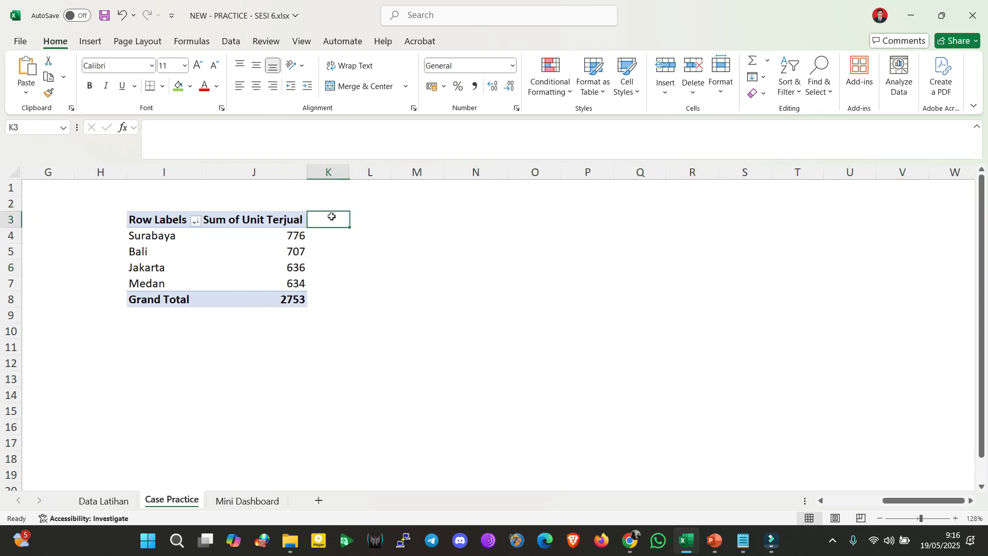
# Insert a PivotTable from the whole Data Latihan sales table in cell L3 of Case Practice, and undo the insertion
pyautogui.moveTo(332, 216); pyautogui.dragTo(328, 326)
pyautogui.click(328, 174)
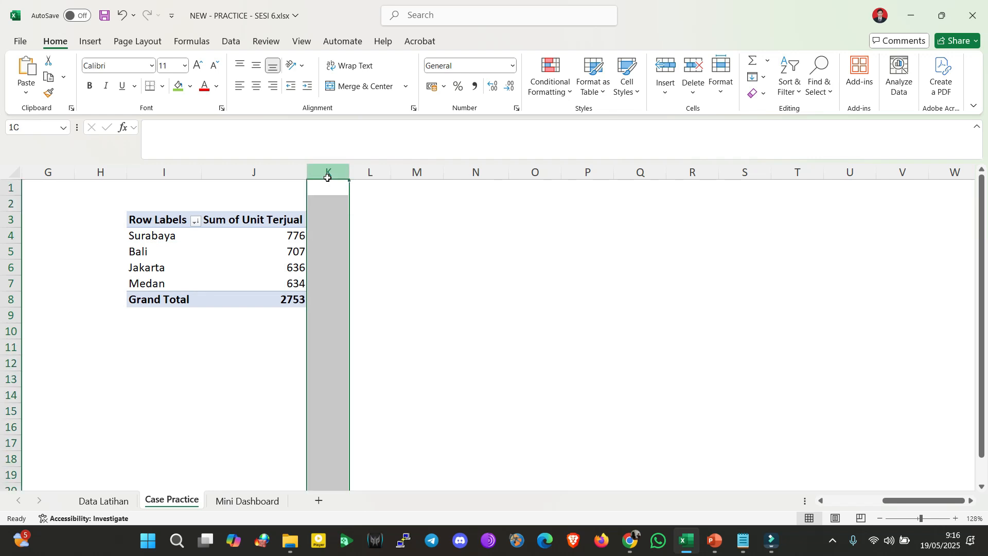
pyautogui.click(370, 221)
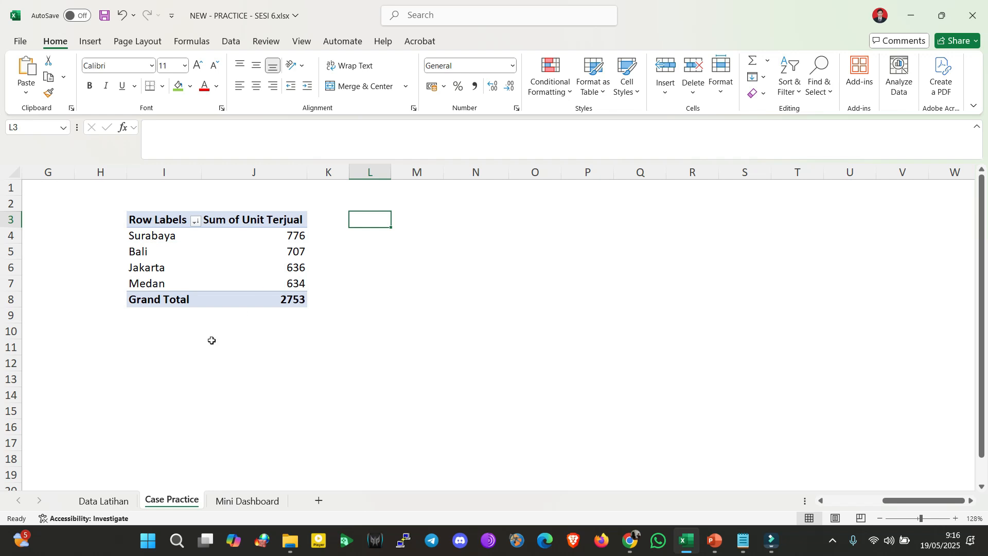
pyautogui.click(90, 500)
pyautogui.click(381, 331)
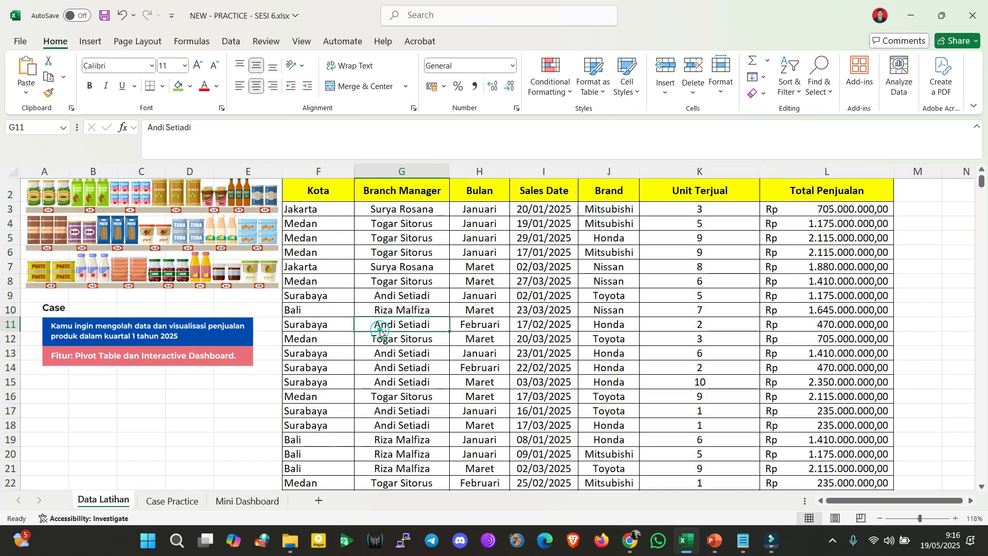
pyautogui.hotkey('ctrl', 'a')
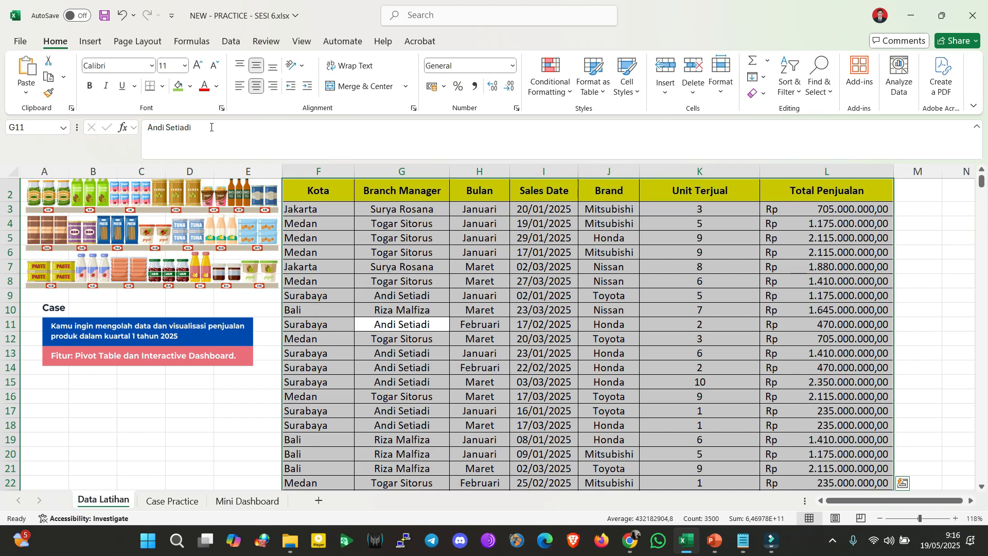
pyautogui.click(90, 41)
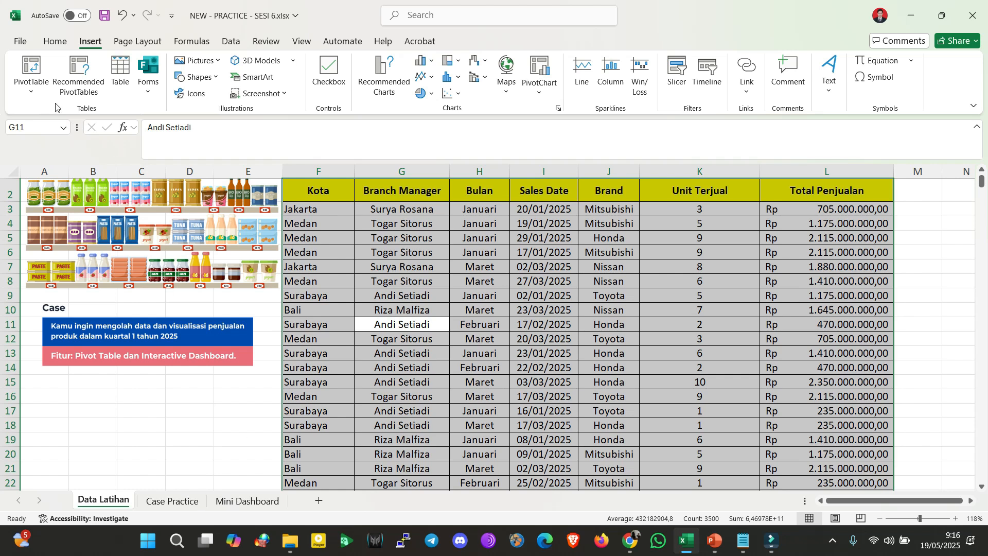
pyautogui.click(446, 309)
pyautogui.hotkey('ctrl', 'a')
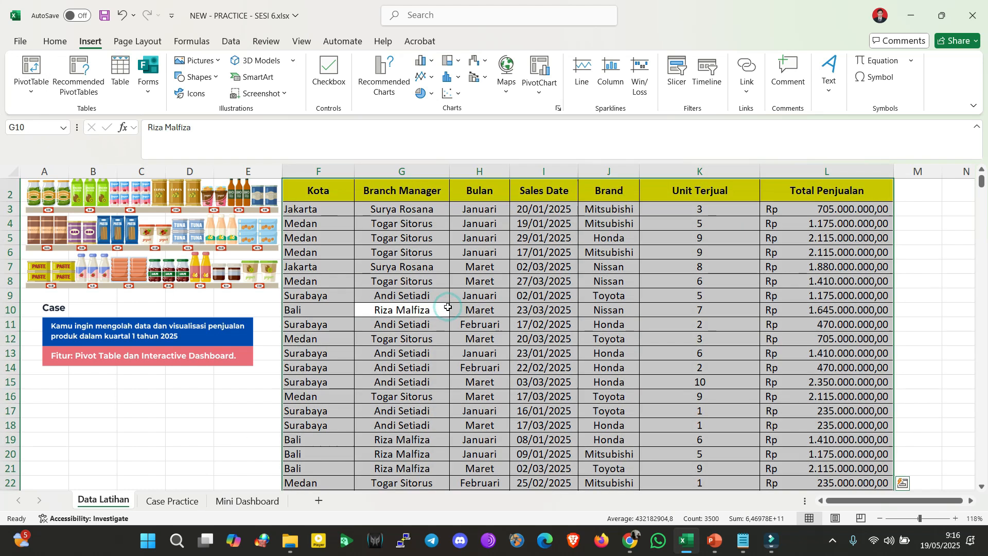
pyautogui.click(45, 72)
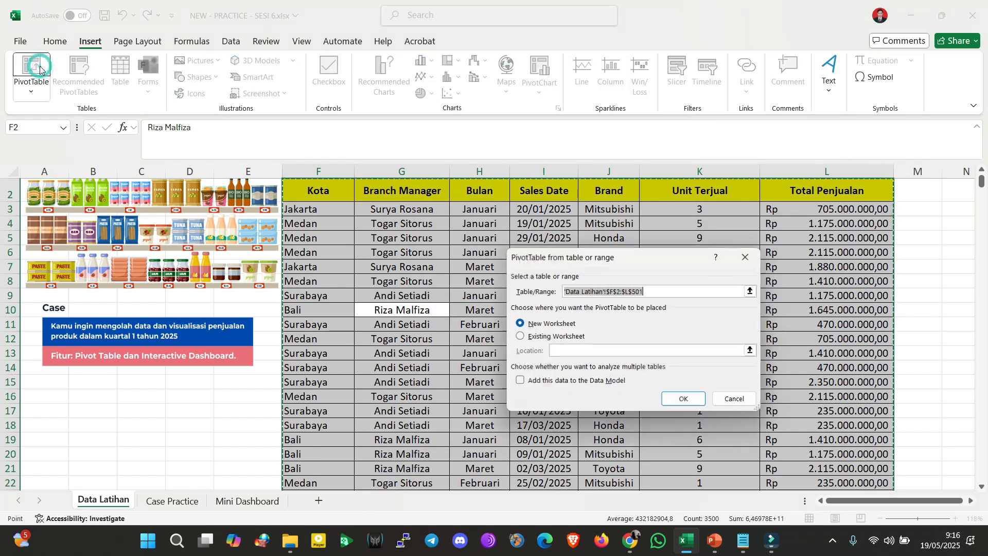
pyautogui.click(556, 337)
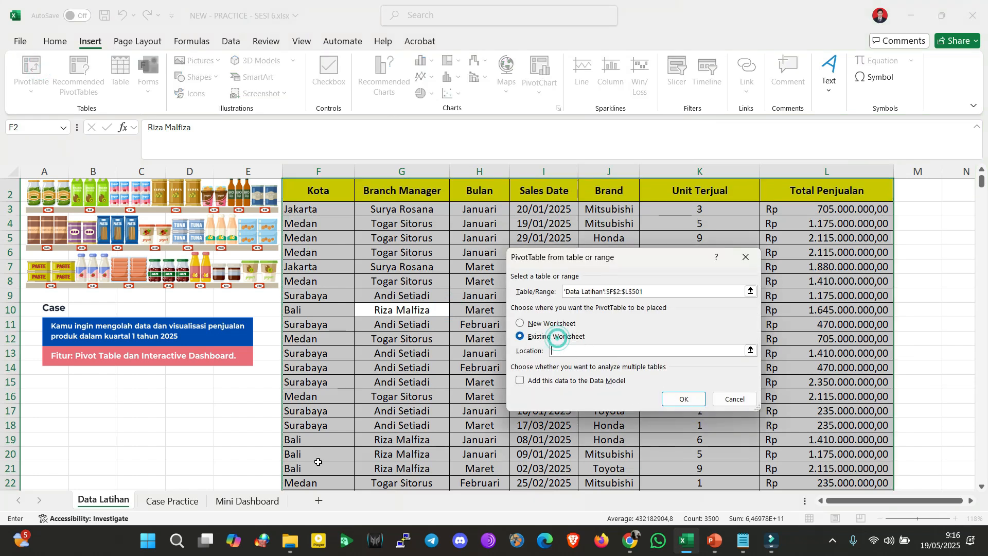
pyautogui.click(200, 502)
pyautogui.click(370, 219)
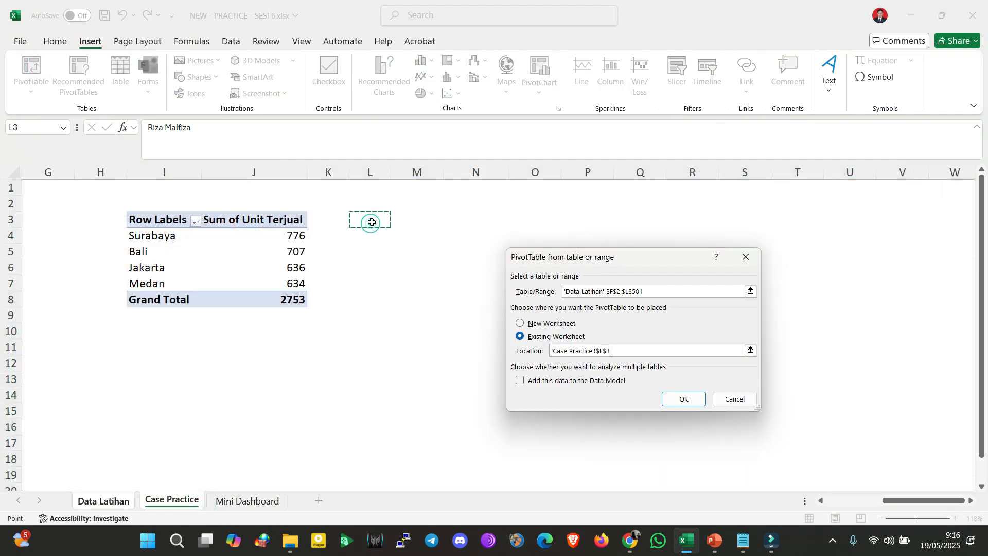
pyautogui.click(683, 400)
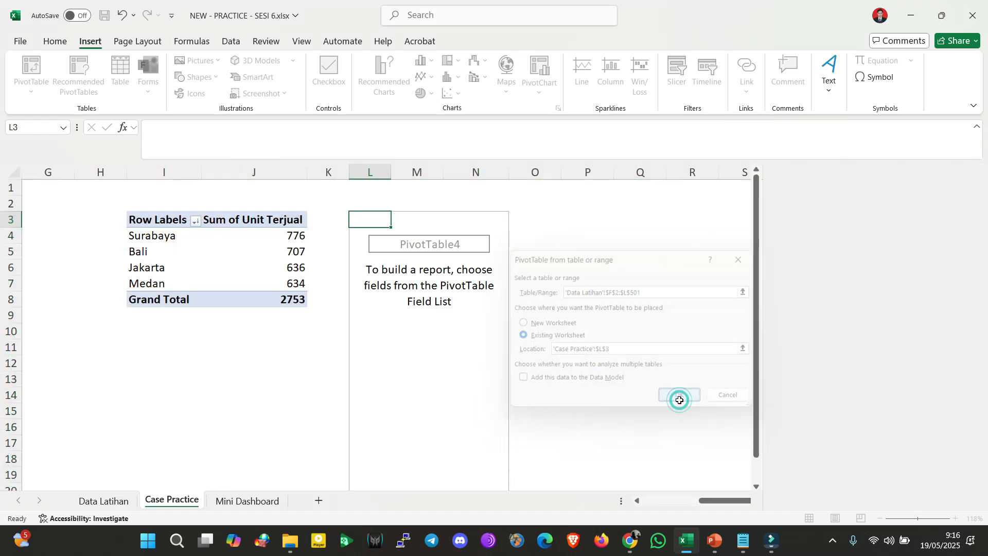
pyautogui.hotkey('ctrl', 'z')
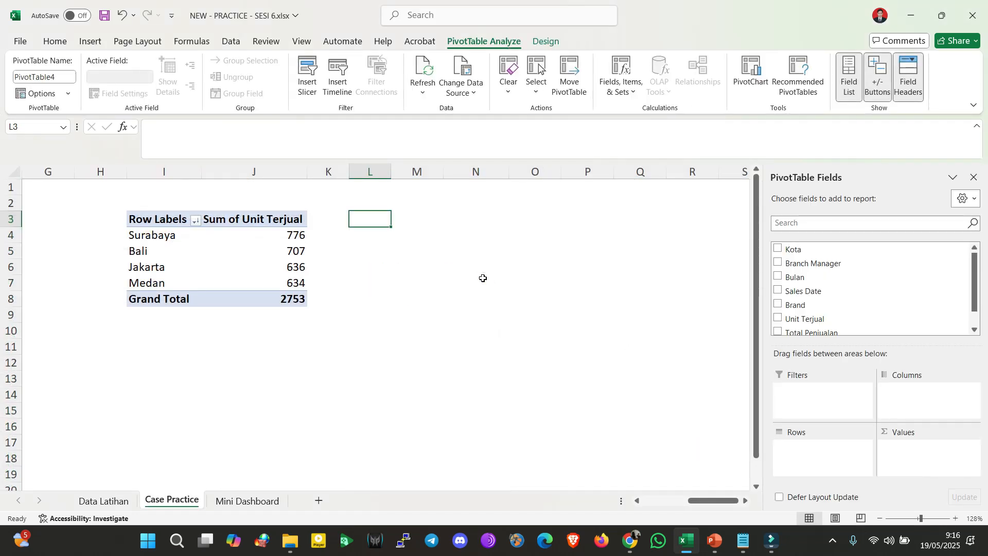
pyautogui.moveTo(162, 221); pyautogui.dragTo(273, 298)
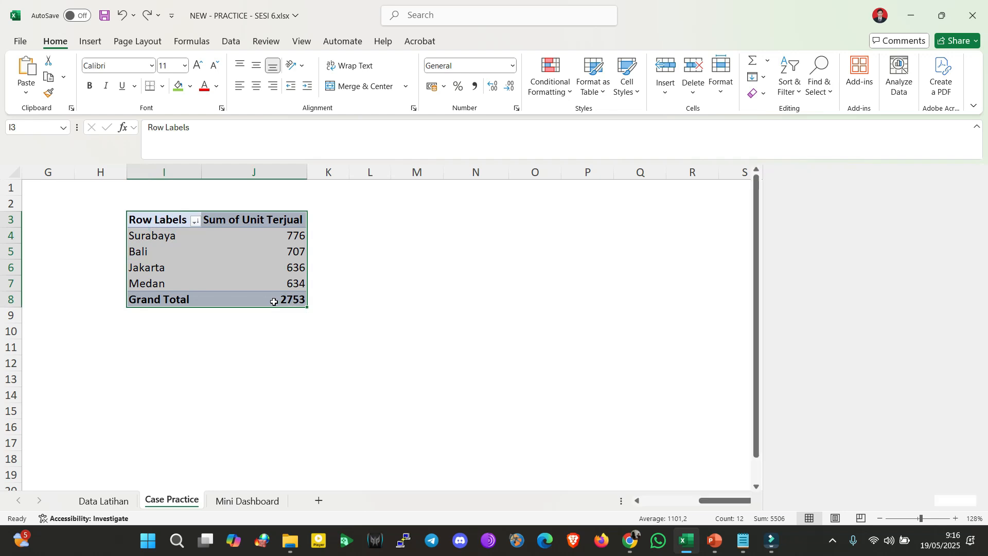
pyautogui.click(139, 228)
pyautogui.press('Left')
pyautogui.press('Left')
pyautogui.press('Left')
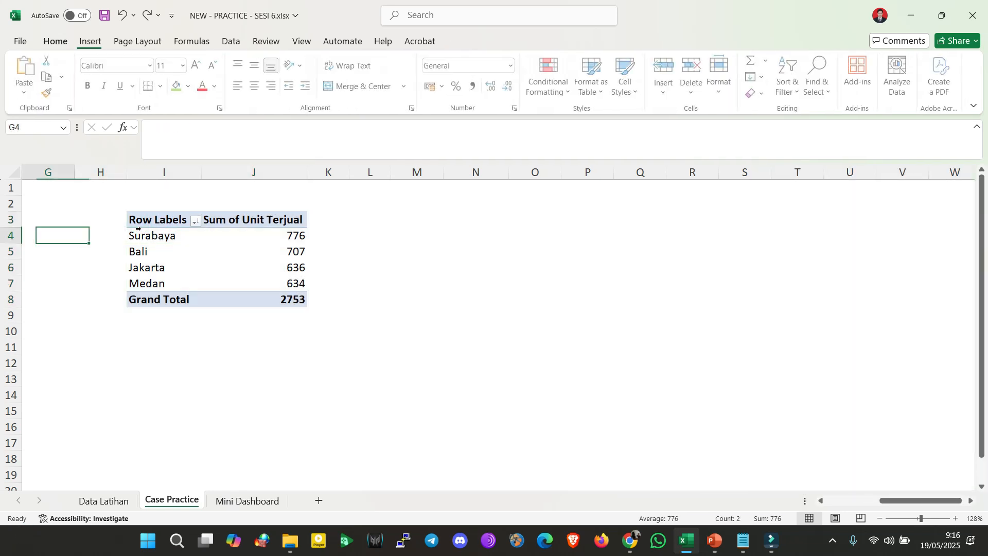
pyautogui.press('Right')
pyautogui.press('Right')
pyautogui.press('Right')
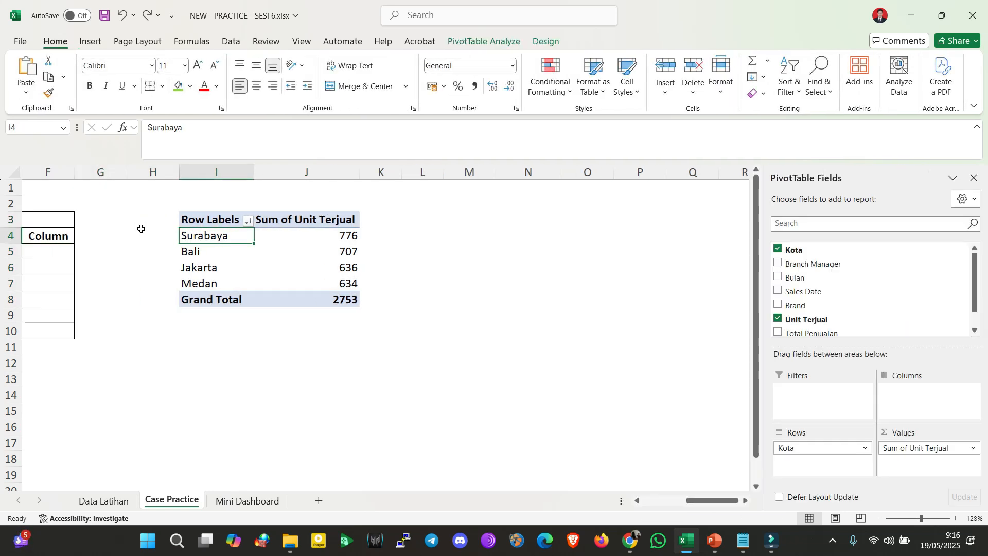
# Duplicate the units-sold PivotTable at cell L3 and fit columns L and M to their contents
pyautogui.click(208, 256)
pyautogui.hotkey('ctrl', 'a')
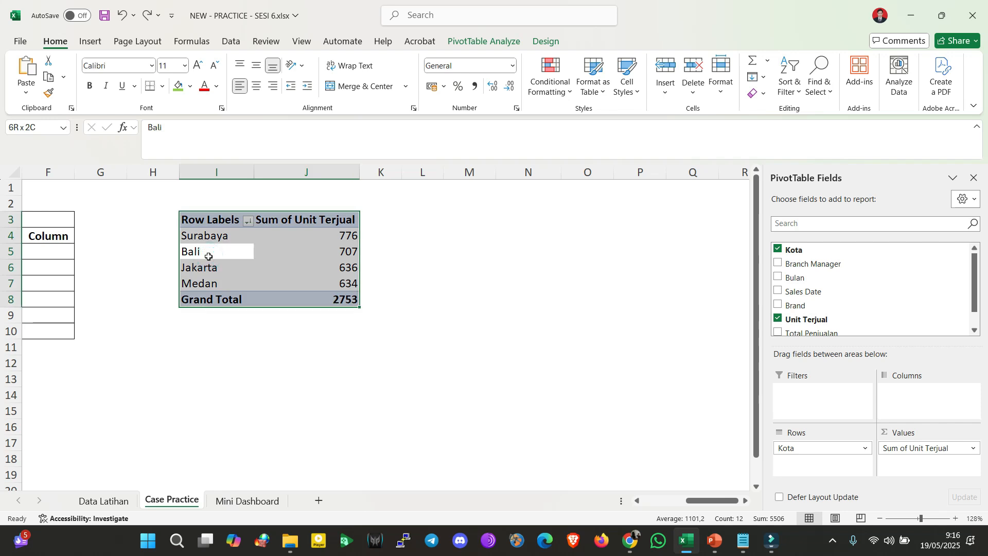
pyautogui.hotkey('ctrl', 'c')
pyautogui.click(427, 217)
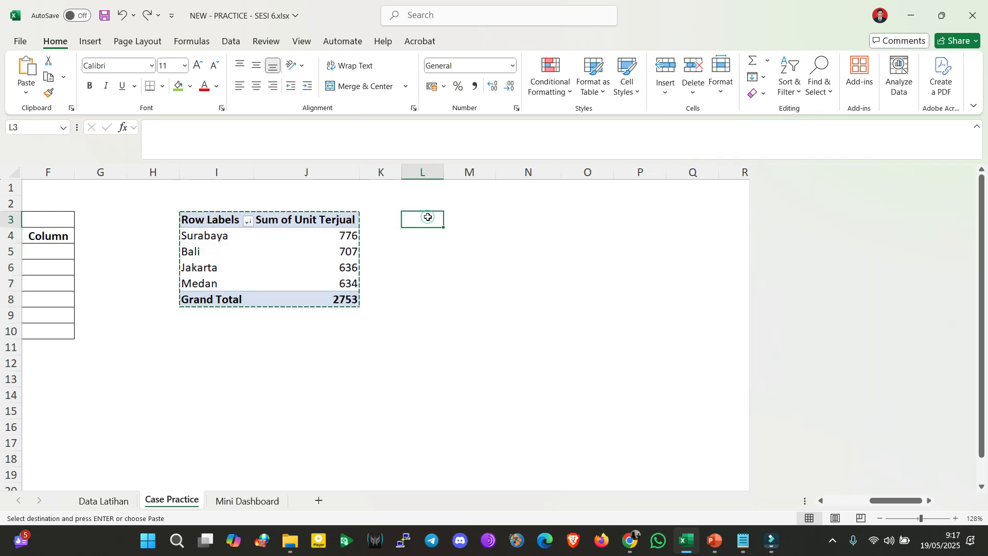
pyautogui.hotkey('ctrl', 'v')
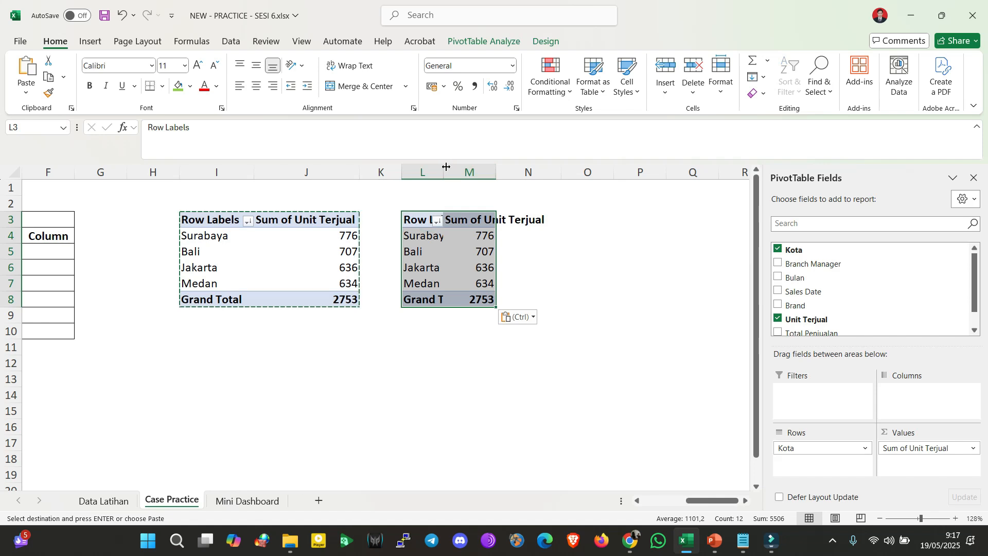
pyautogui.doubleClick(446, 167)
pyautogui.doubleClick(529, 174)
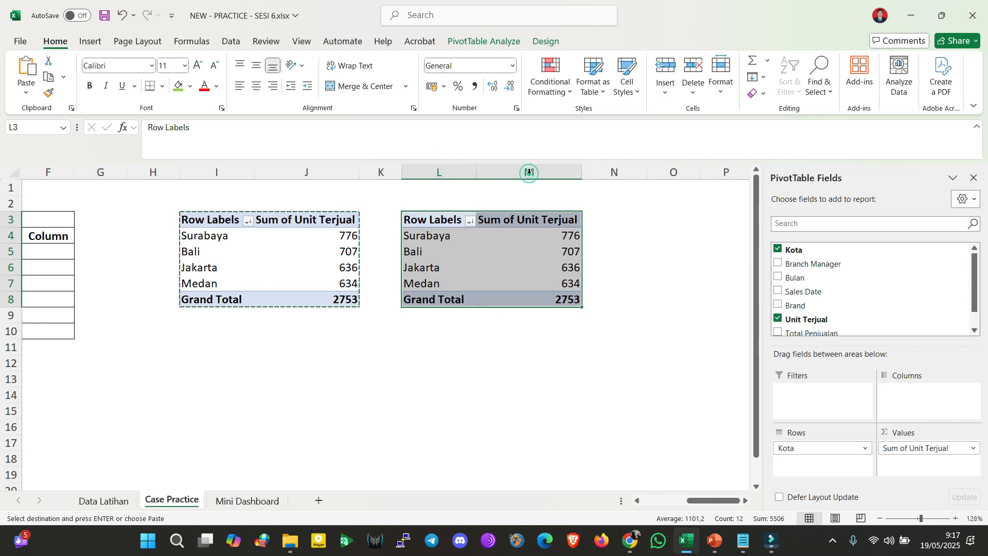
pyautogui.click(496, 238)
pyautogui.doubleClick(496, 238)
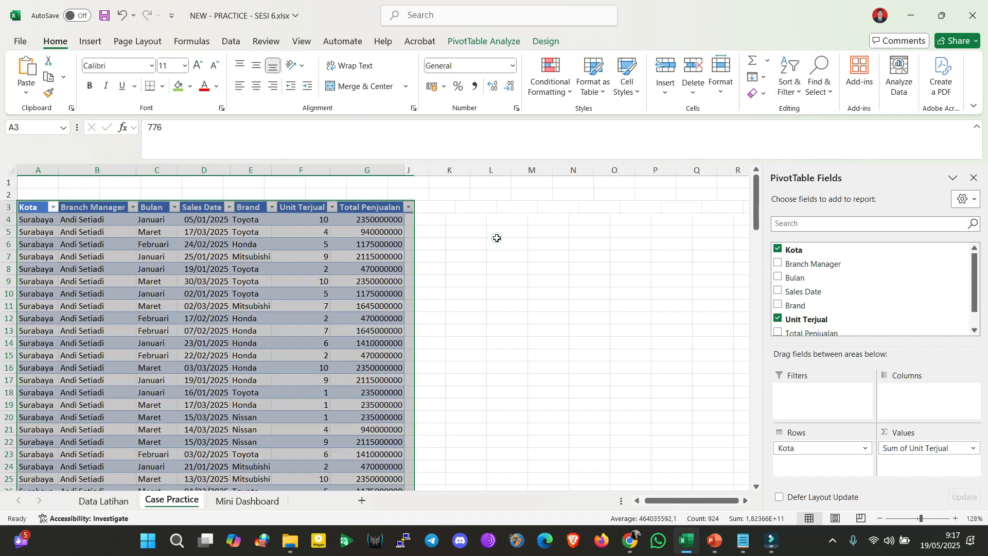
pyautogui.hotkey('ctrl', 'z')
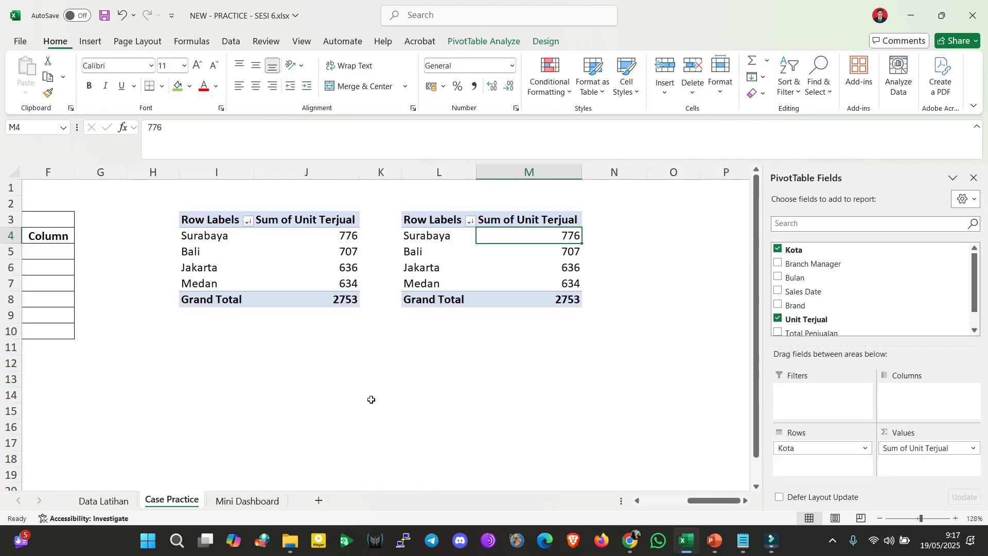
# Undo the column fitting and the pasting of the PivotTable copy at L3
pyautogui.click(443, 263)
pyautogui.click(511, 268)
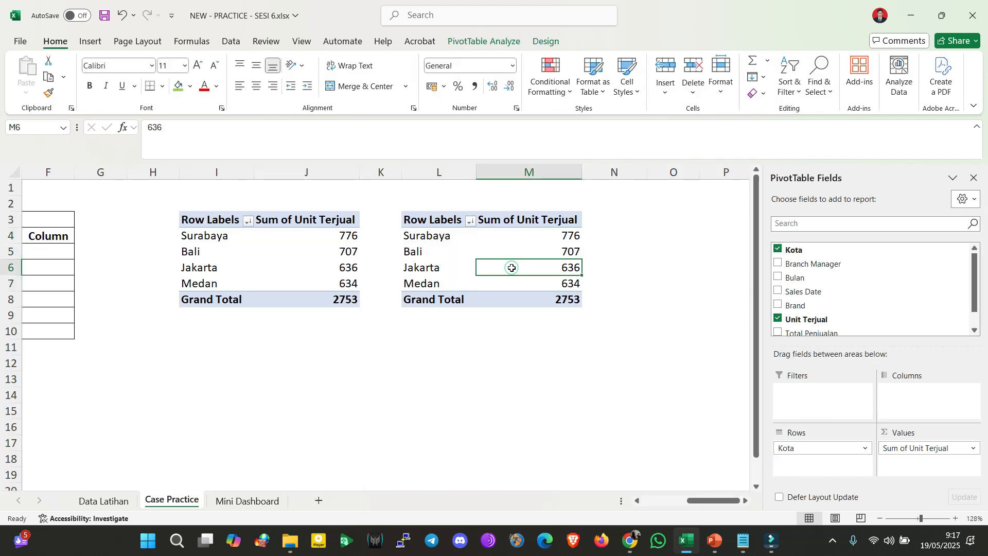
pyautogui.click(423, 237)
pyautogui.hotkey('ctrl', 'z')
pyautogui.hotkey('ctrl', 'z')
pyautogui.hotkey('ctrl', 'z')
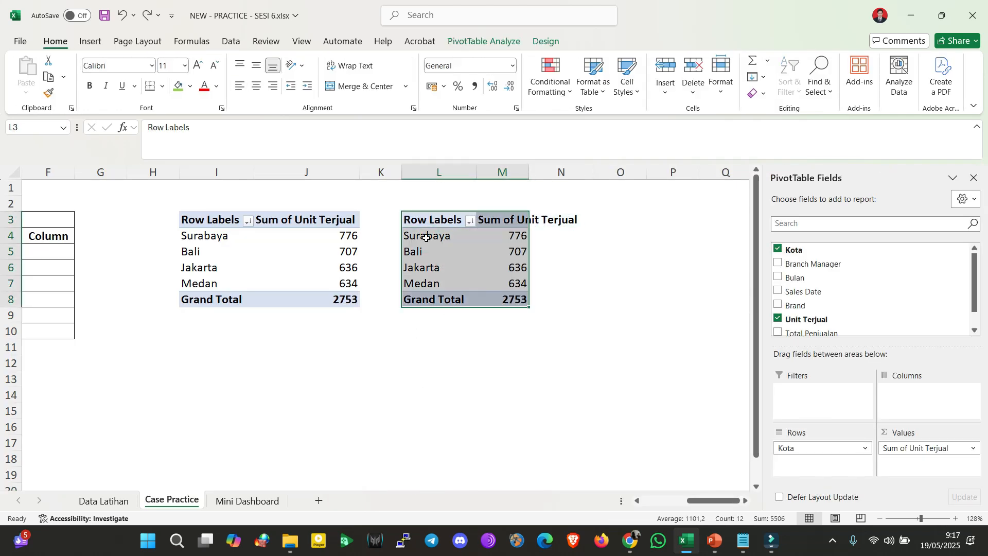
# Copy the whole units-sold PivotTable to cell L3 and autofit the widths of columns L and M
pyautogui.click(330, 242)
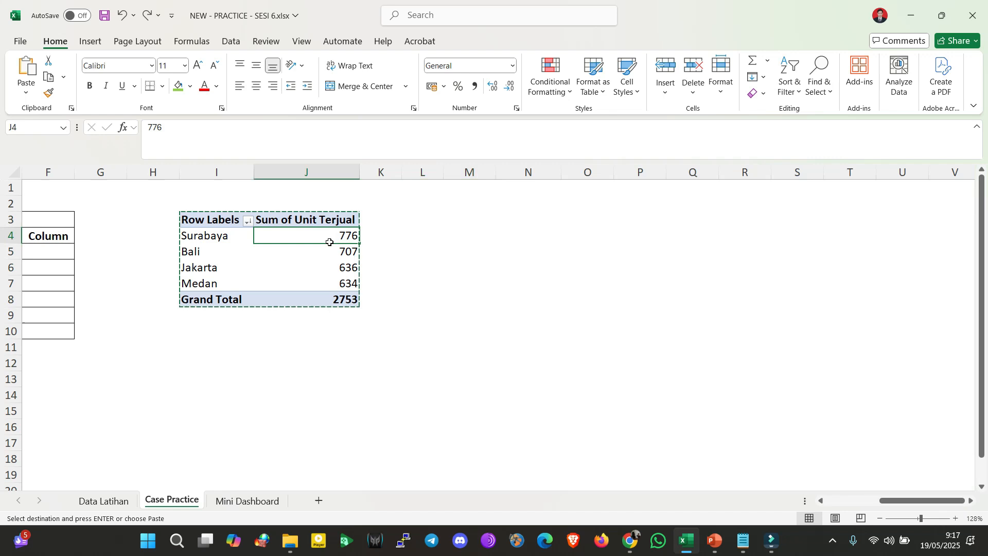
pyautogui.click(220, 223)
pyautogui.click(222, 237)
pyautogui.hotkey('ctrl', 'a')
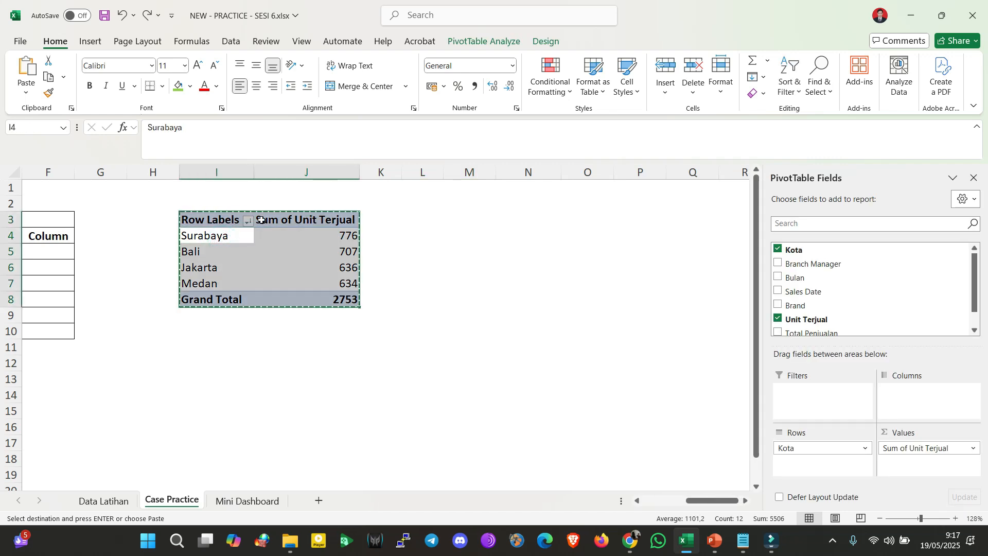
pyautogui.click(422, 225)
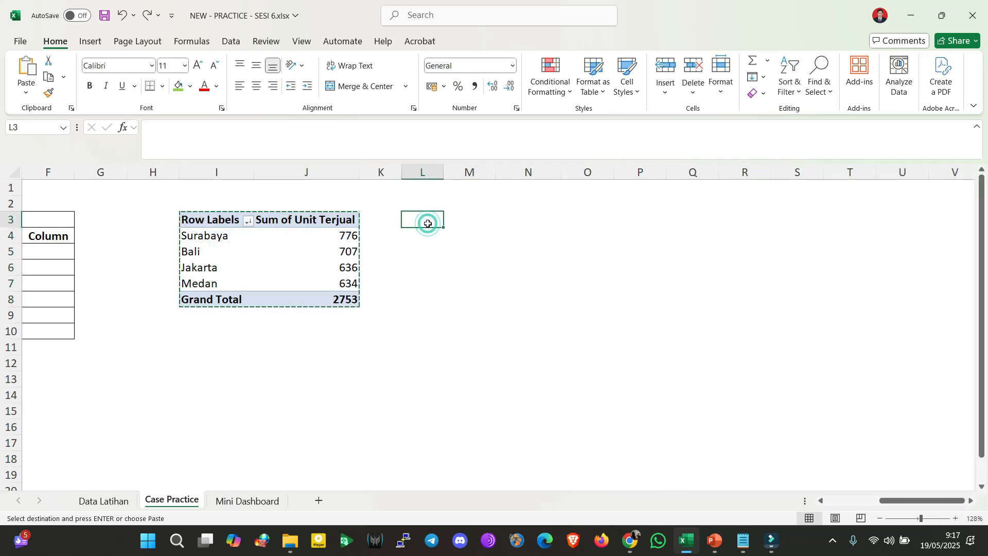
pyautogui.hotkey('ctrl', 'v')
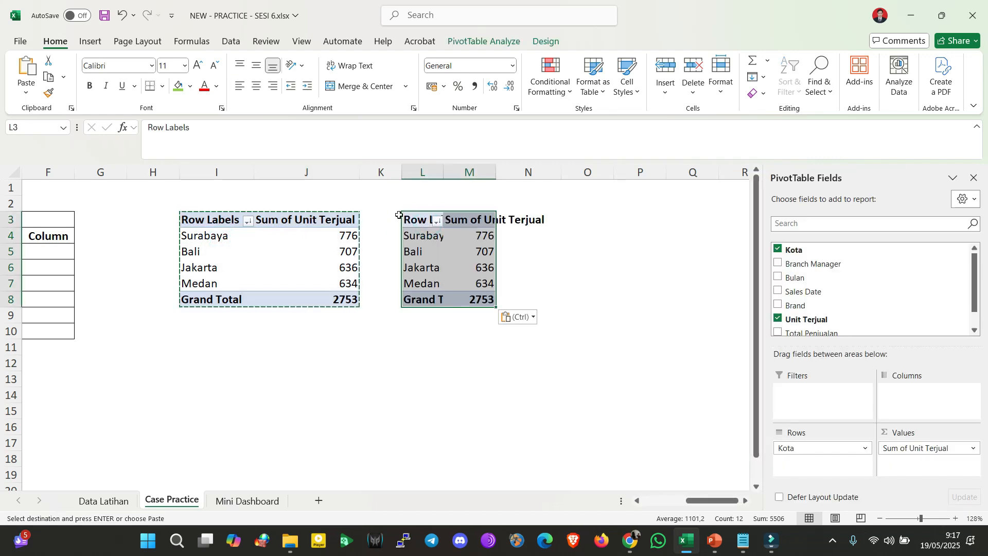
pyautogui.doubleClick(444, 175)
pyautogui.doubleClick(528, 172)
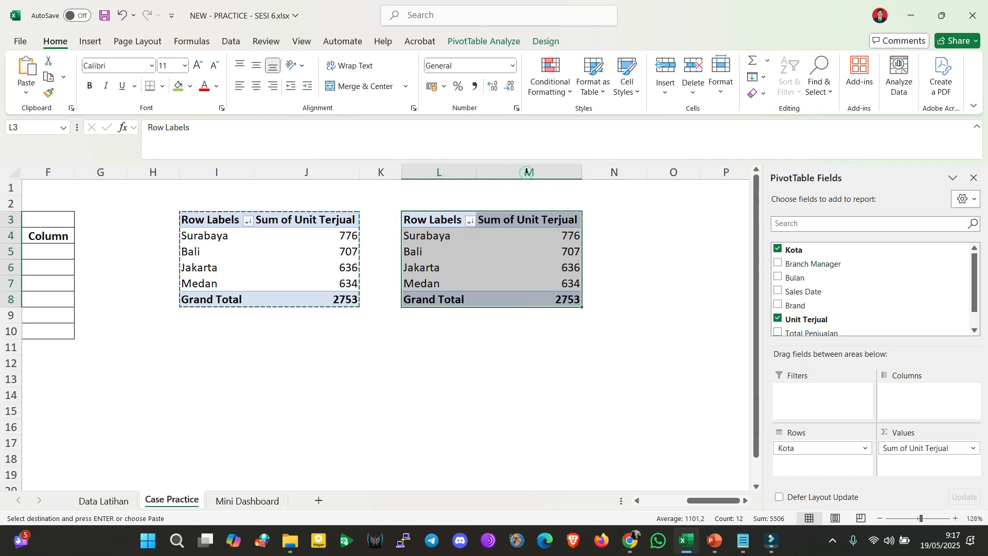
# Copy the text of the Part A task 02 description in cell C6
pyautogui.click(469, 316)
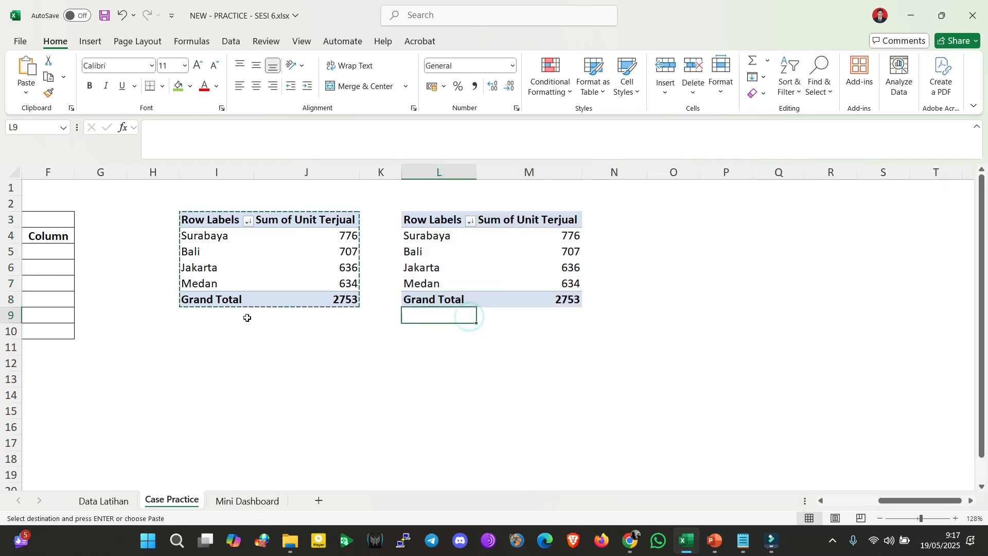
pyautogui.press('Left')
pyautogui.press('Home')
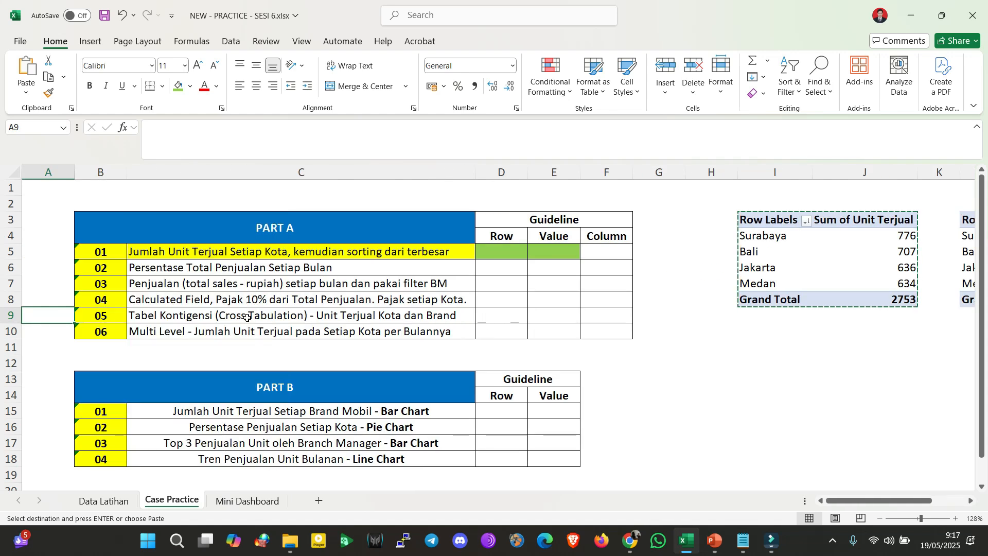
pyautogui.click(298, 268)
pyautogui.doubleClick(298, 269)
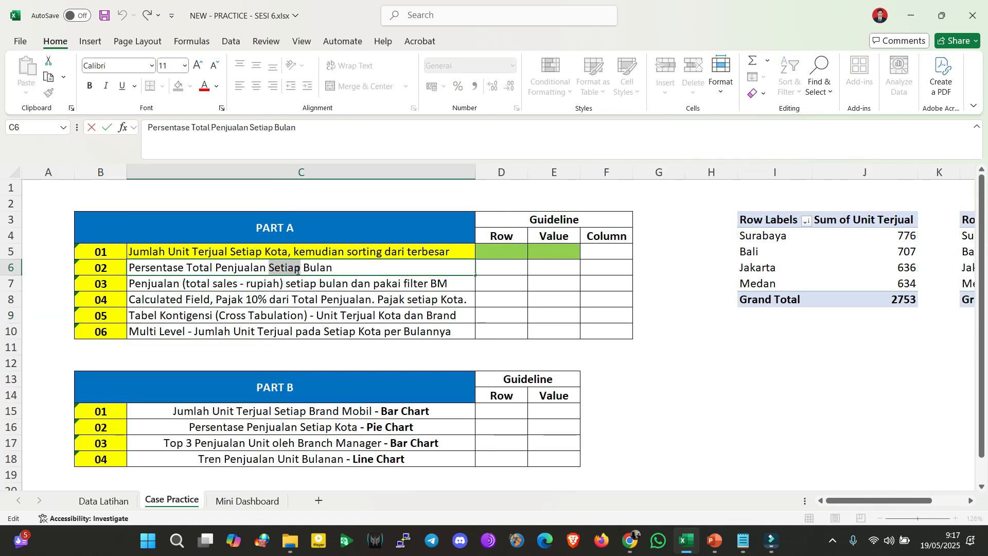
pyautogui.tripleClick(298, 269)
pyautogui.click(775, 364)
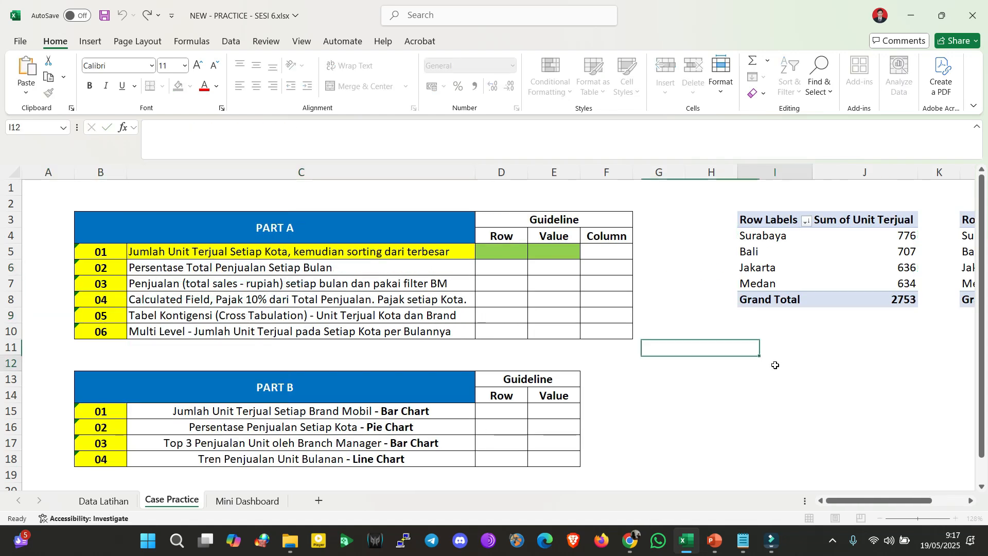
# Paste the text "Persentase Total Penjualan Setiap Bulan" into cell L10 below the copied PivotTable
pyautogui.press('Right')
pyautogui.press('Right')
pyautogui.press('Right')
pyautogui.press('Right')
pyautogui.press('Right')
pyautogui.press('Right')
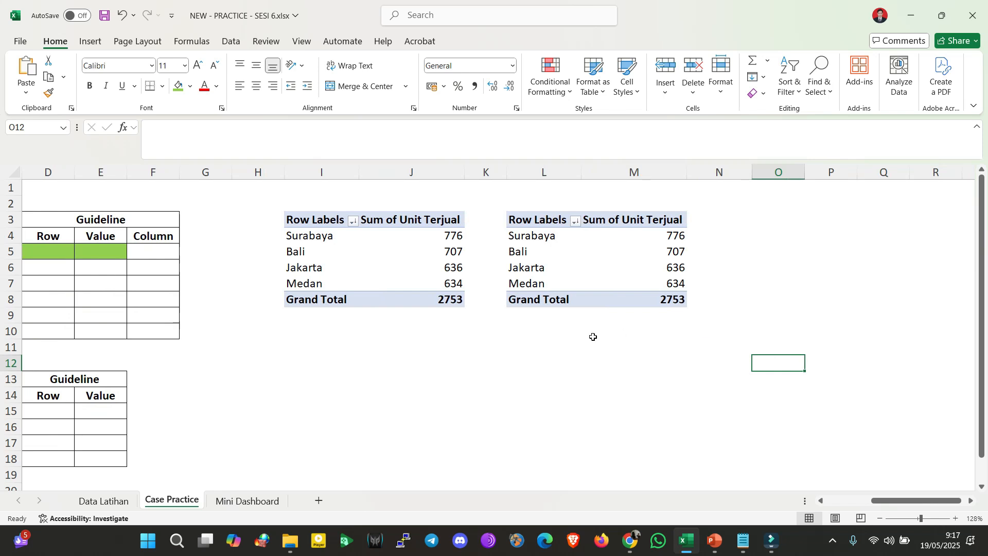
pyautogui.doubleClick(537, 333)
pyautogui.hotkey('ctrl', 'v')
pyautogui.click(639, 387)
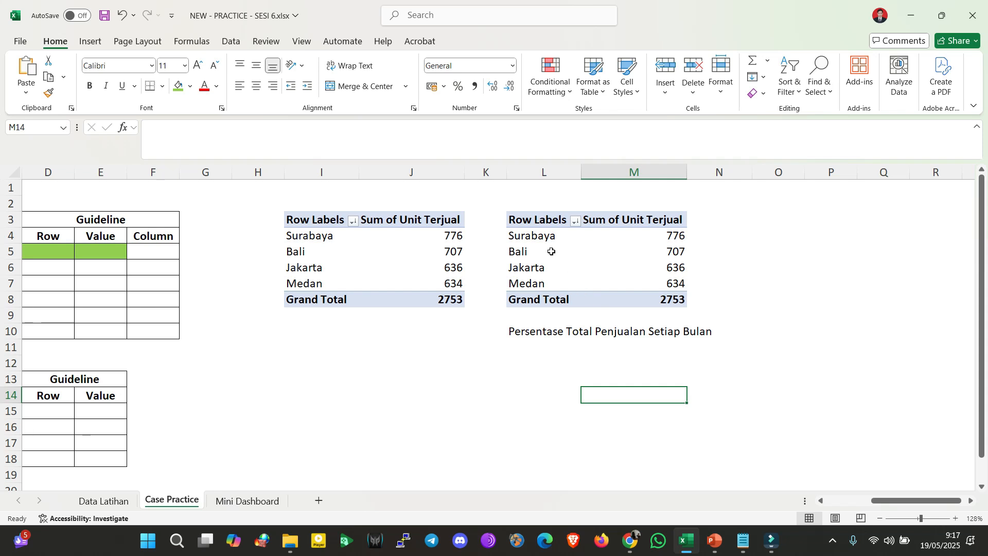
# In the copied PivotTable at L3, replace the Unit Terjual value field with Total Penjualan
pyautogui.click(536, 236)
pyautogui.click(530, 217)
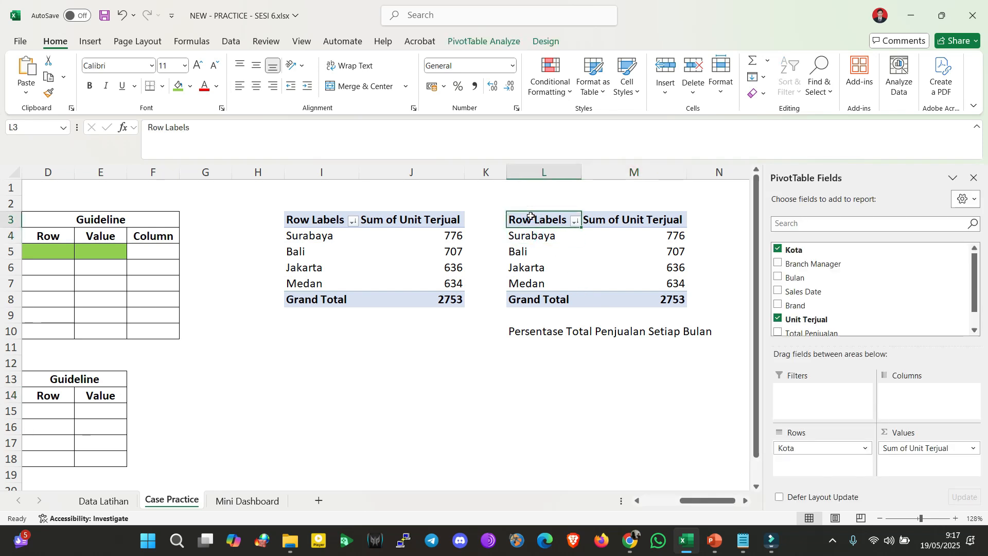
pyautogui.click(778, 320)
pyautogui.click(779, 332)
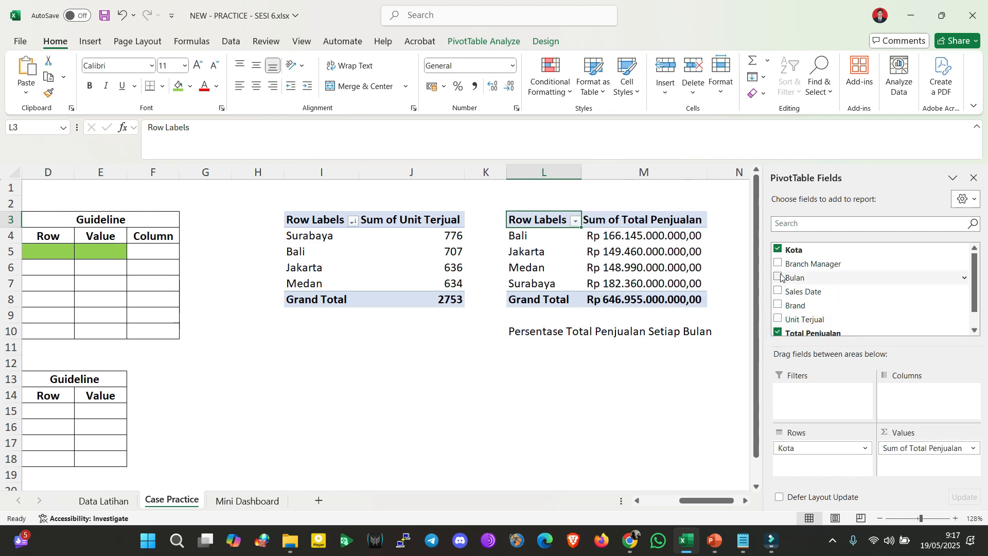
# In the copied PivotTable at L3, replace the Kota row field with Bulan
pyautogui.click(778, 250)
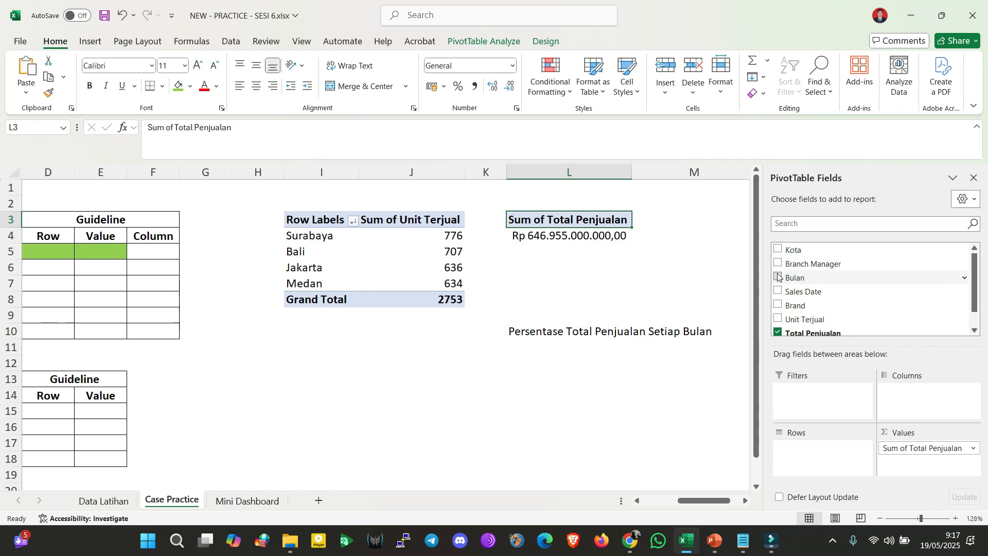
pyautogui.click(778, 277)
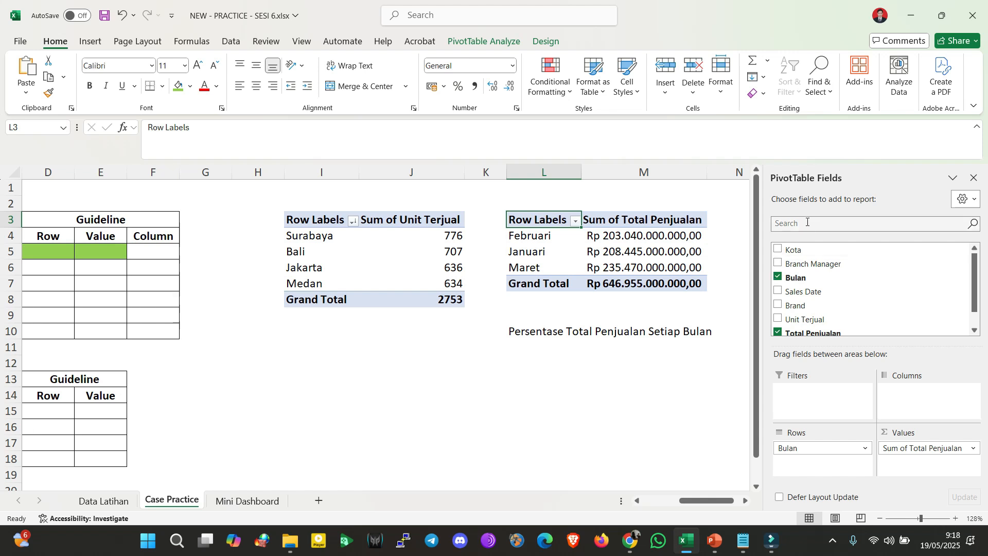
pyautogui.click(615, 248)
pyautogui.click(633, 235)
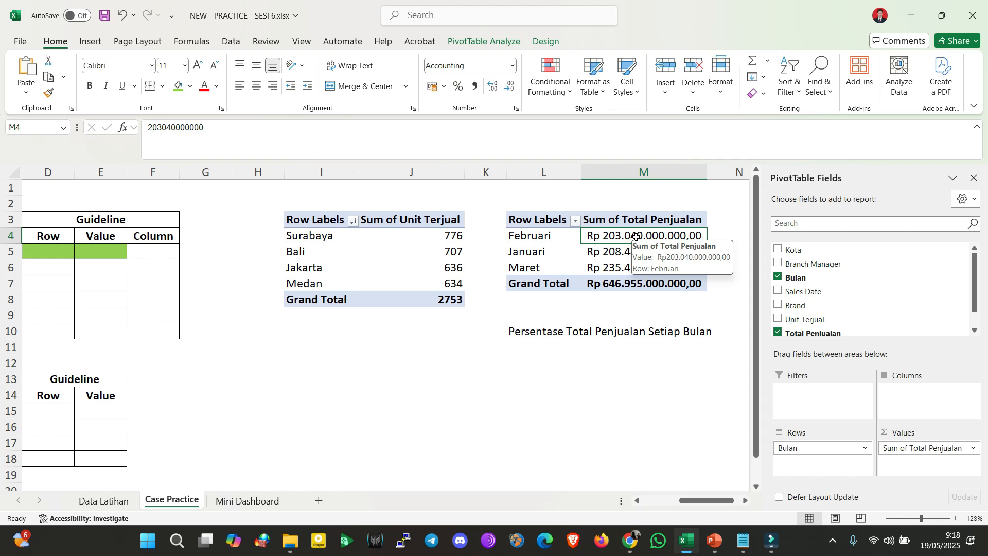
# Delete the entire Total Penjualan PivotTable in L3:M8, leaving L3 selected as an empty destination
pyautogui.moveTo(538, 218); pyautogui.dragTo(680, 302)
pyautogui.press('Delete')
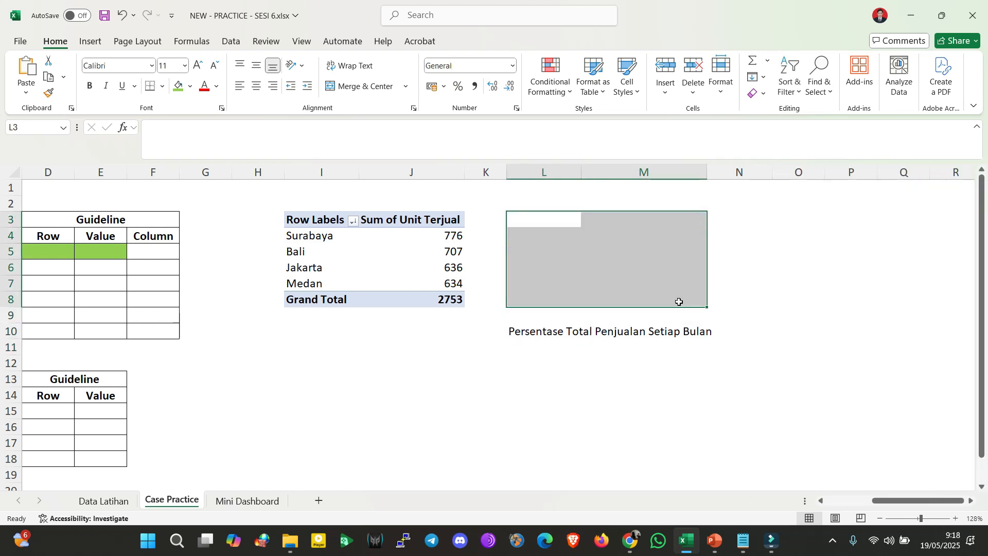
pyautogui.click(622, 360)
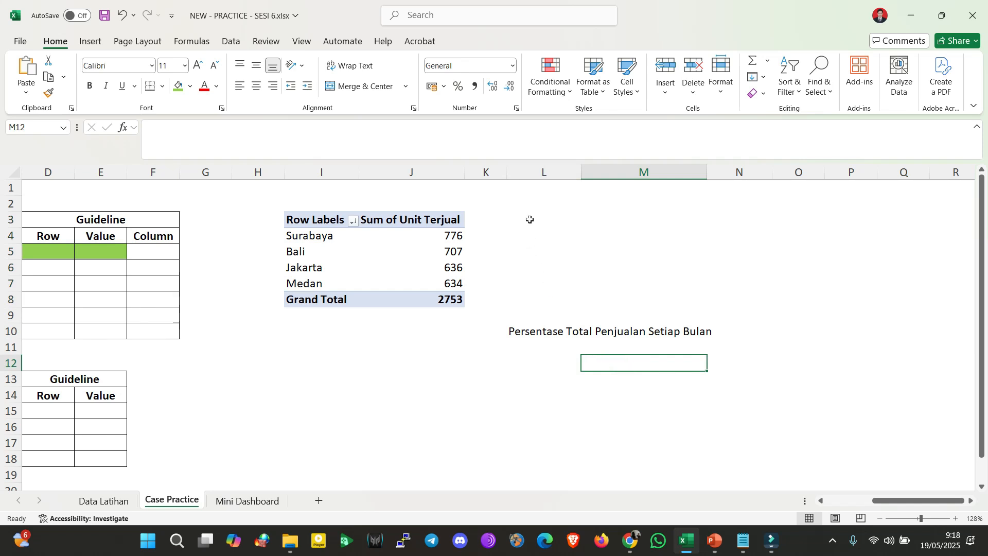
pyautogui.click(529, 218)
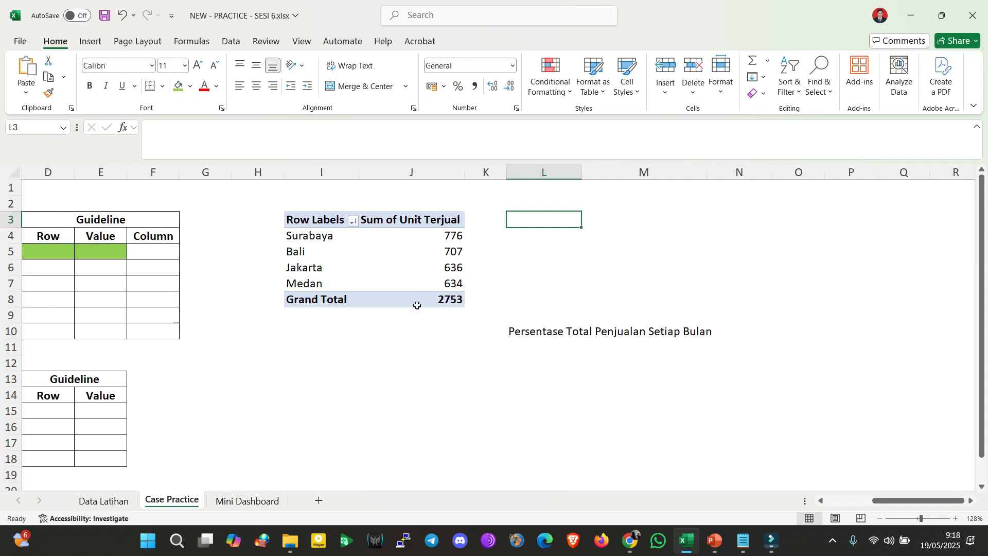
# Copy only cells I3:J5 of the units-sold PivotTable and paste them at L3
pyautogui.click(321, 244)
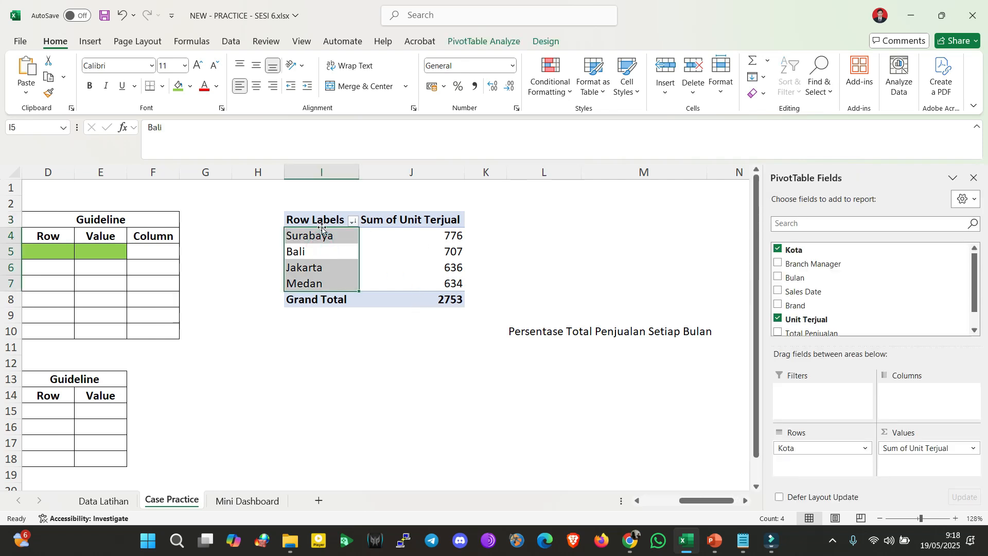
pyautogui.click(329, 218)
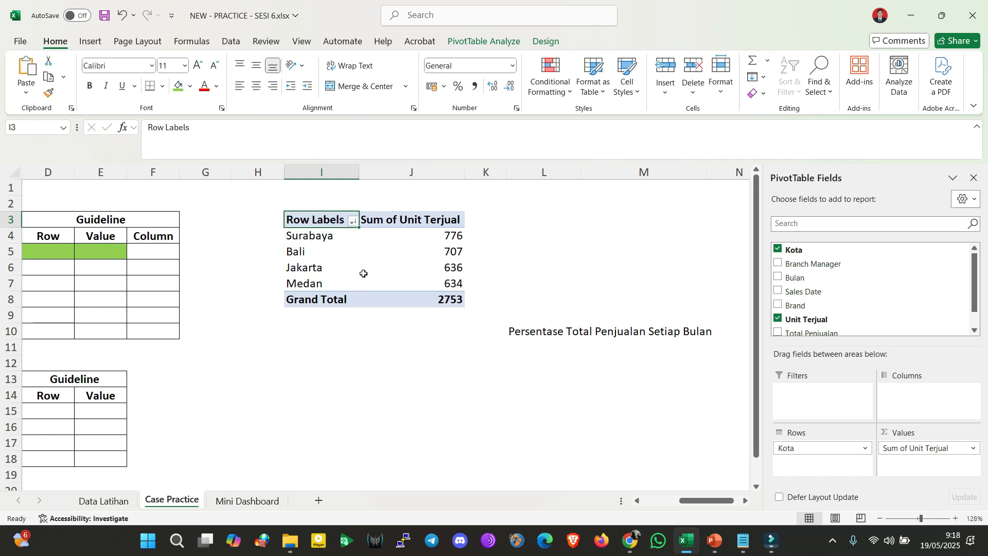
pyautogui.moveTo(323, 222); pyautogui.dragTo(431, 301)
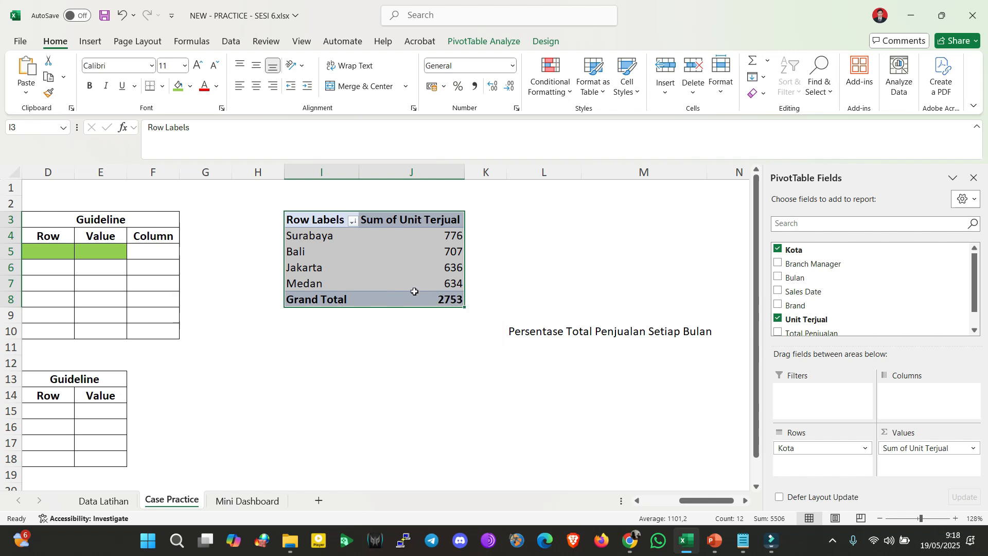
pyautogui.click(427, 273)
pyautogui.moveTo(311, 220); pyautogui.dragTo(423, 252)
pyautogui.hotkey('ctrl', 'c')
pyautogui.click(539, 221)
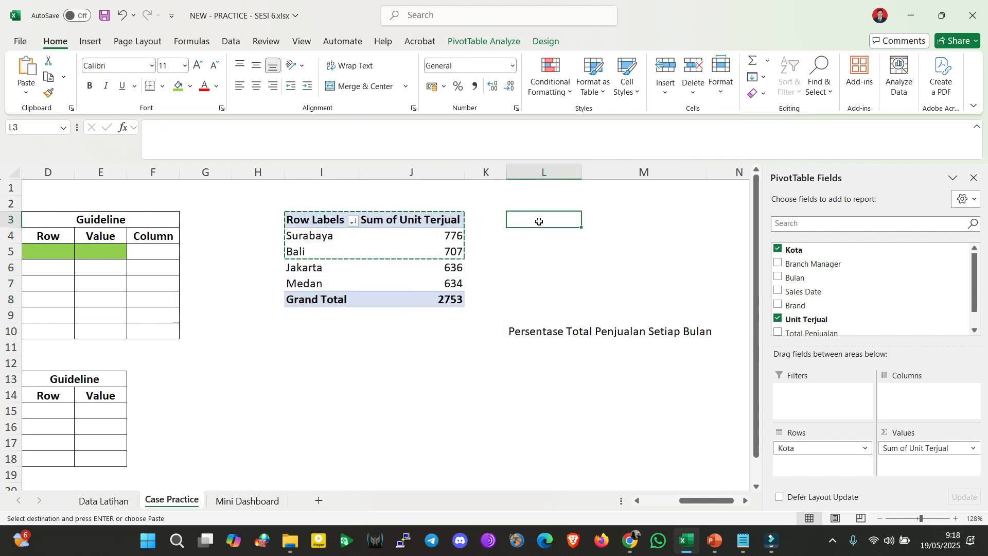
pyautogui.hotkey('ctrl', 'v')
pyautogui.click(538, 221)
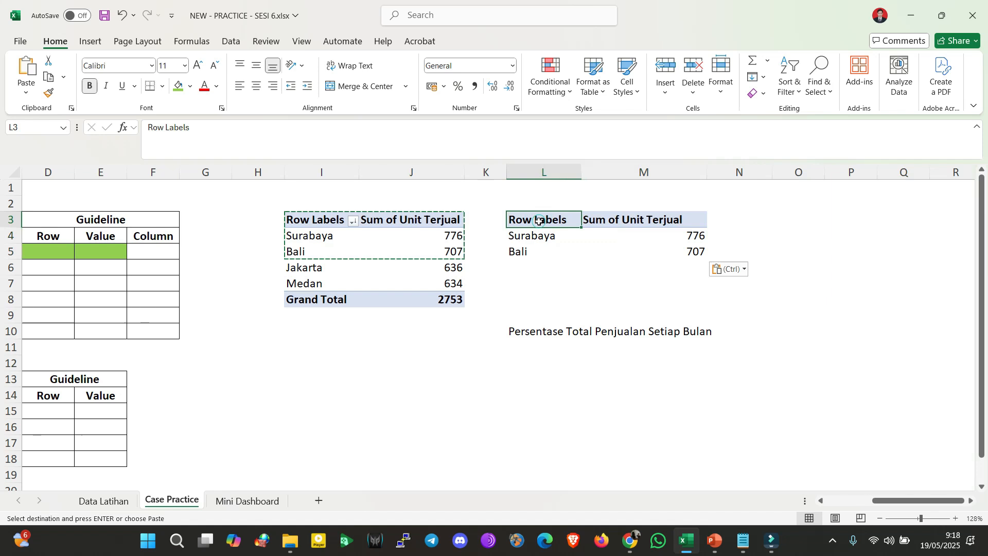
pyautogui.click(568, 246)
pyautogui.click(565, 232)
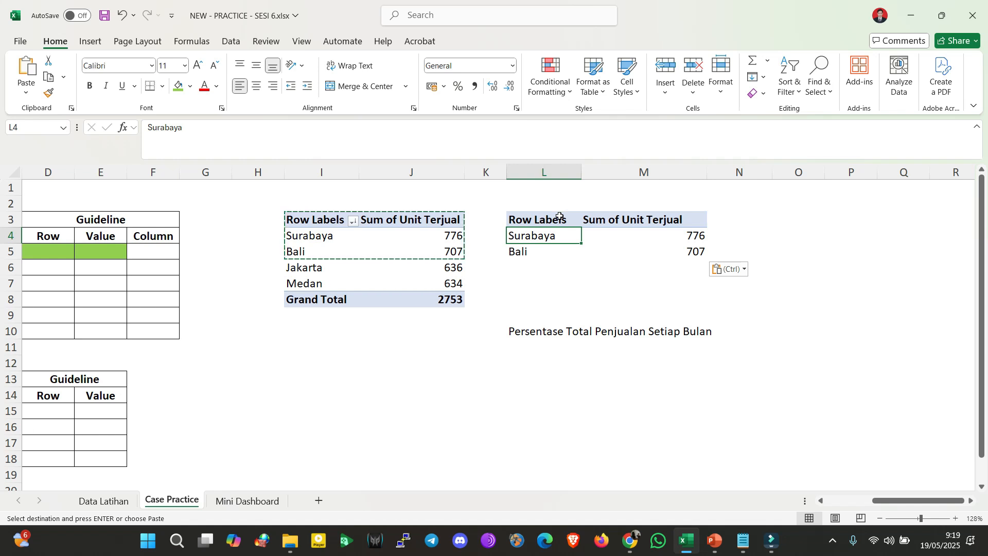
# Clear the contents of the partial copy pasted at L3
pyautogui.click(425, 235)
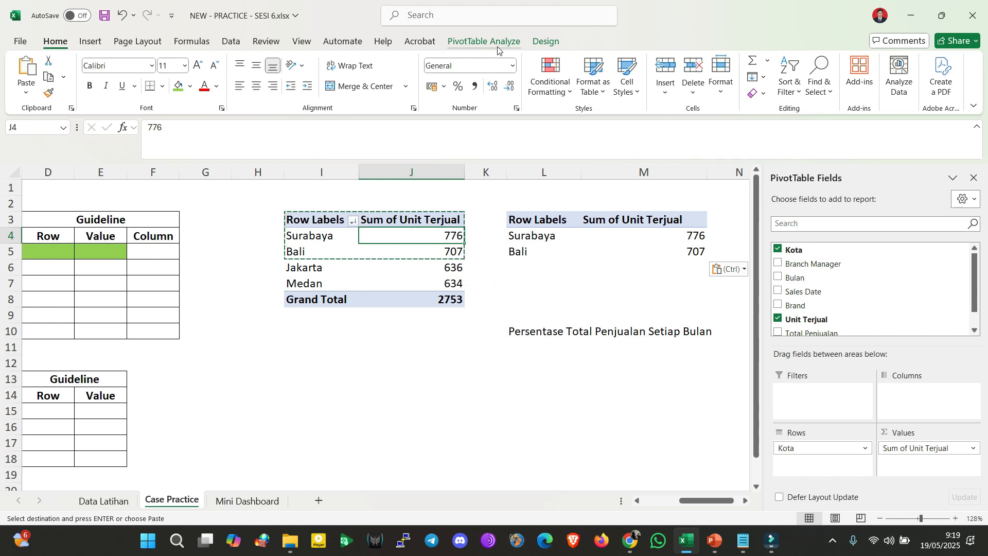
pyautogui.moveTo(533, 219); pyautogui.dragTo(635, 261)
pyautogui.press('Delete')
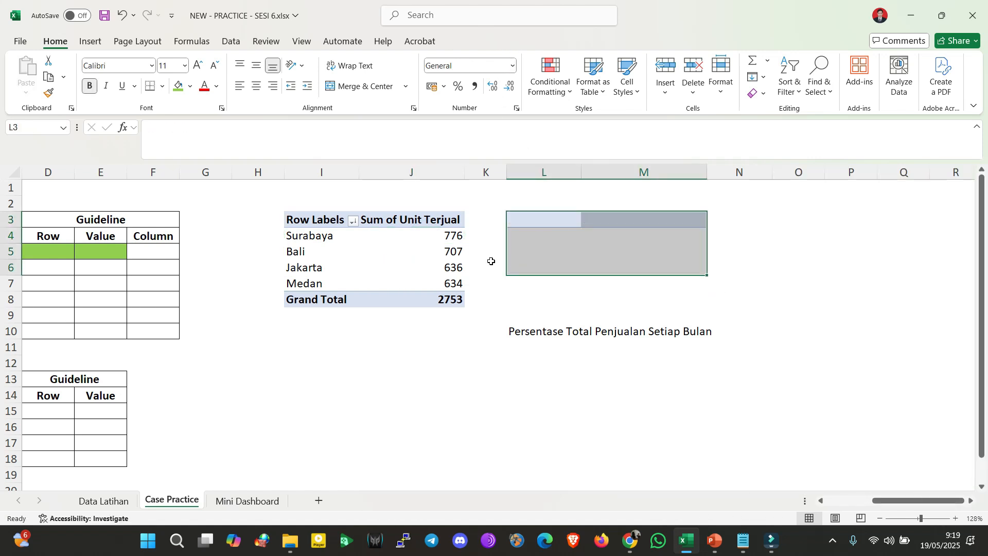
# Copy the whole units-sold PivotTable, from its Row Labels header through Grand Total, to cell L3
pyautogui.click(317, 219)
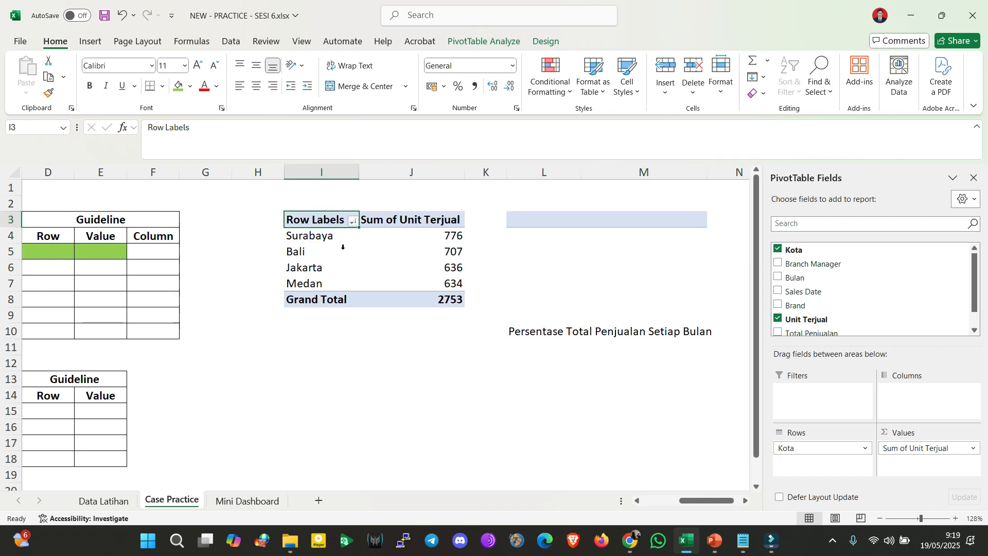
pyautogui.hotkey('ctrl', 'a')
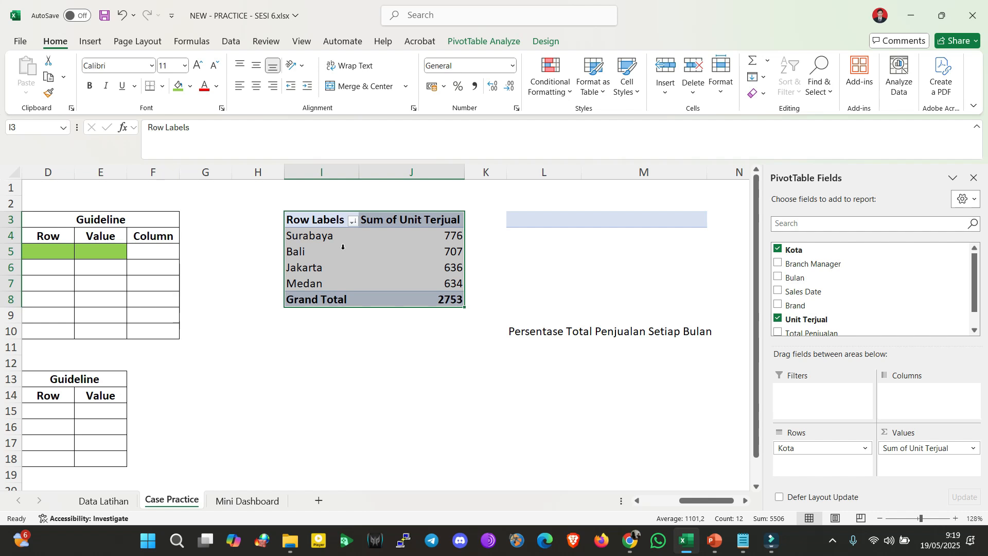
pyautogui.hotkey('ctrl', 'c')
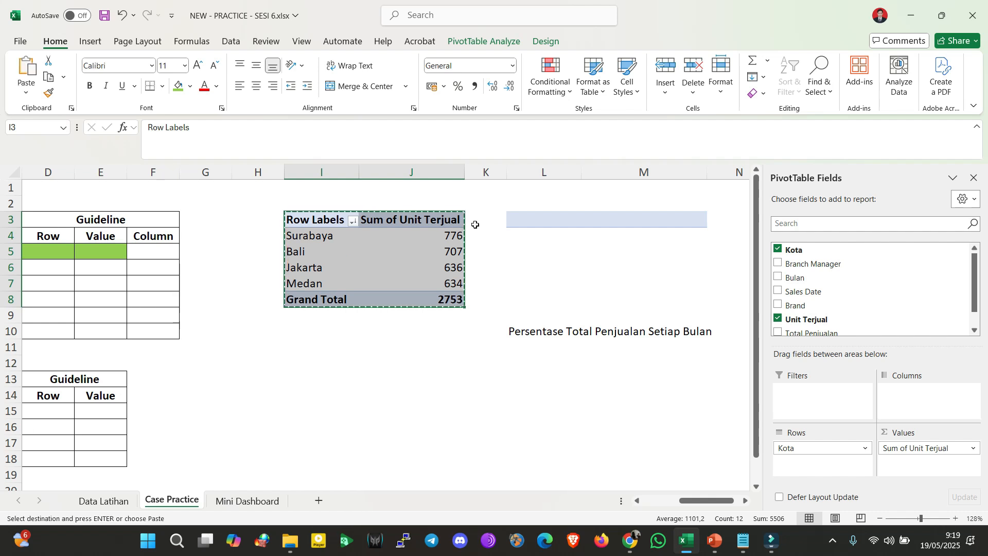
pyautogui.click(529, 221)
pyautogui.hotkey('ctrl', 'v')
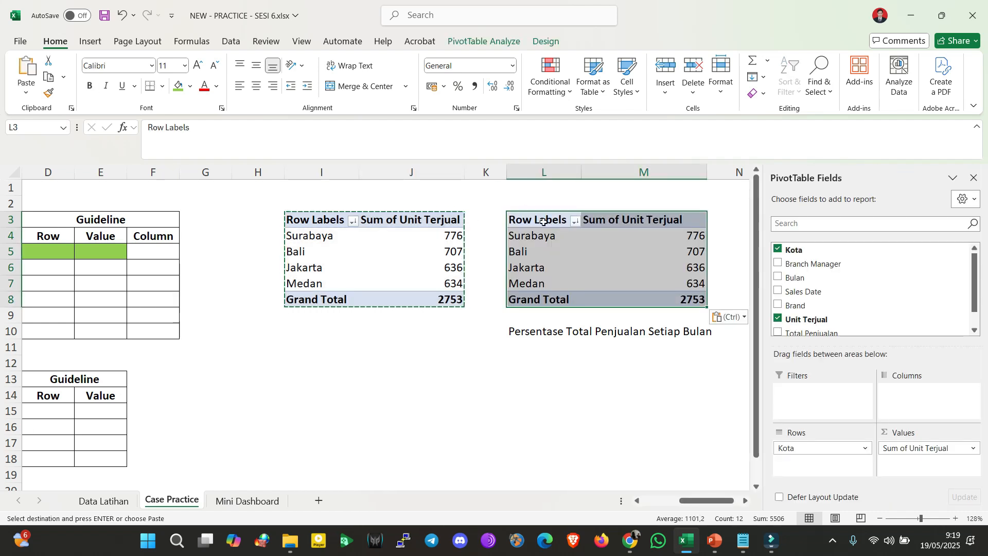
pyautogui.click(487, 174)
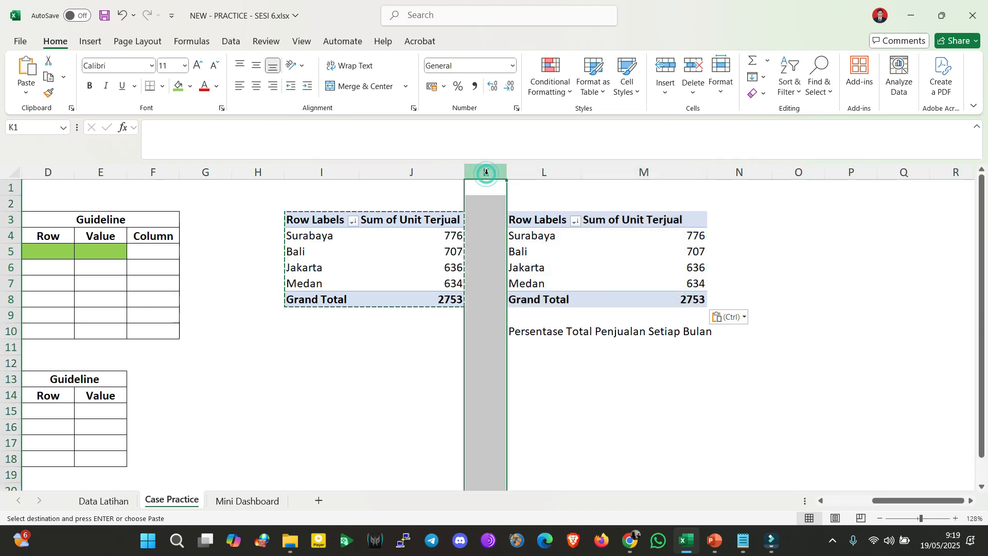
pyautogui.click(528, 216)
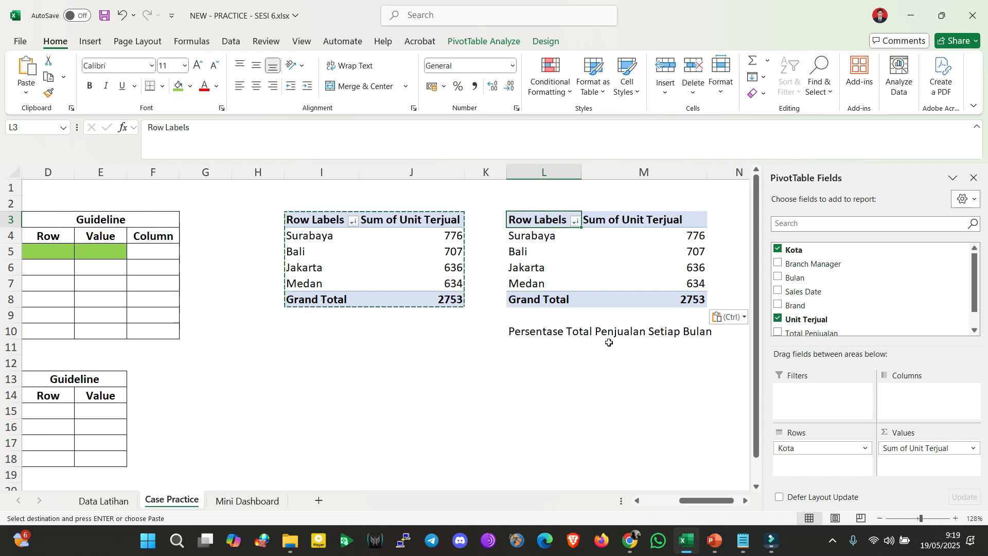
# In the copied PivotTable at L3, replace Unit Terjual with Total Penjualan as the value and Kota with Bulan as the row field
pyautogui.click(778, 318)
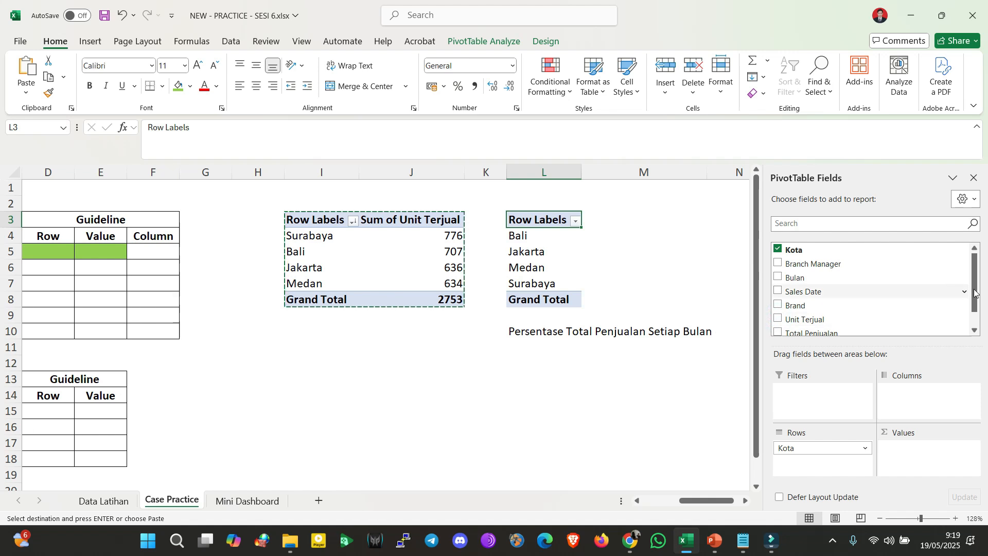
pyautogui.scroll(-2, 780, 324)
pyautogui.click(778, 314)
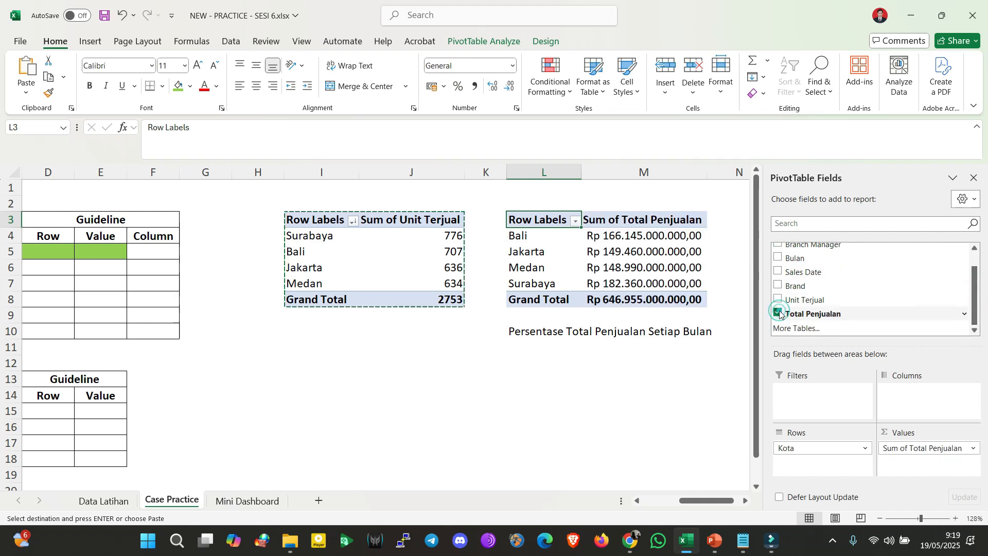
pyautogui.moveTo(978, 303); pyautogui.dragTo(977, 288)
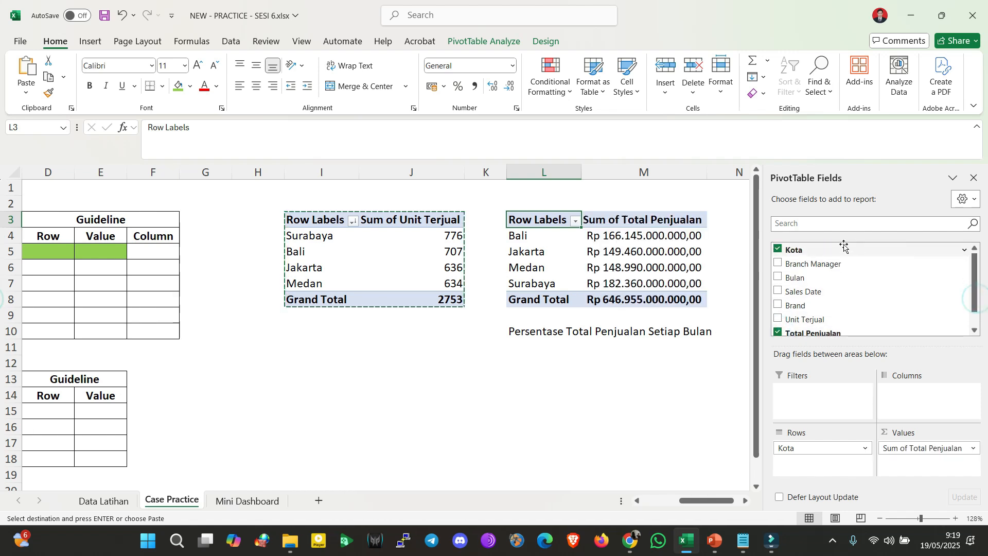
pyautogui.click(778, 249)
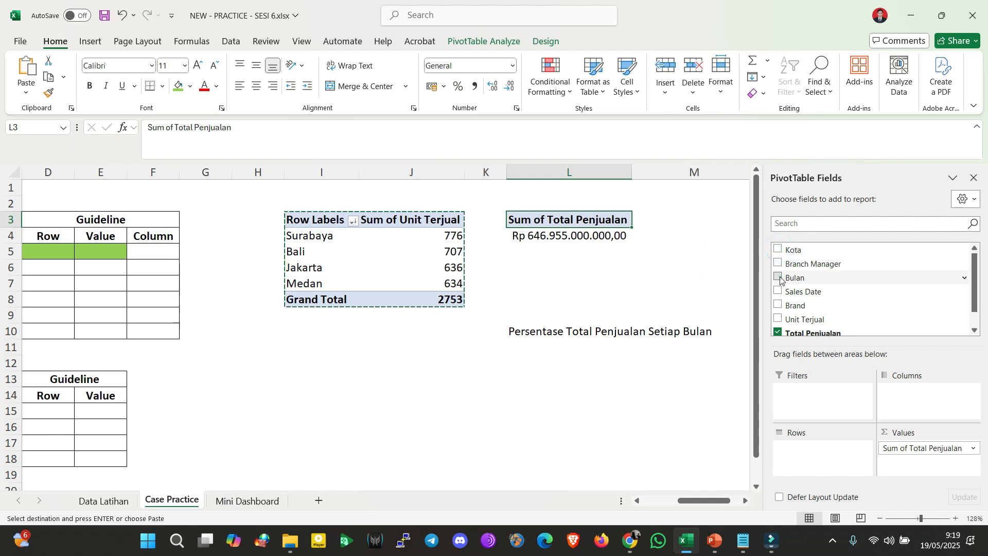
pyautogui.click(778, 277)
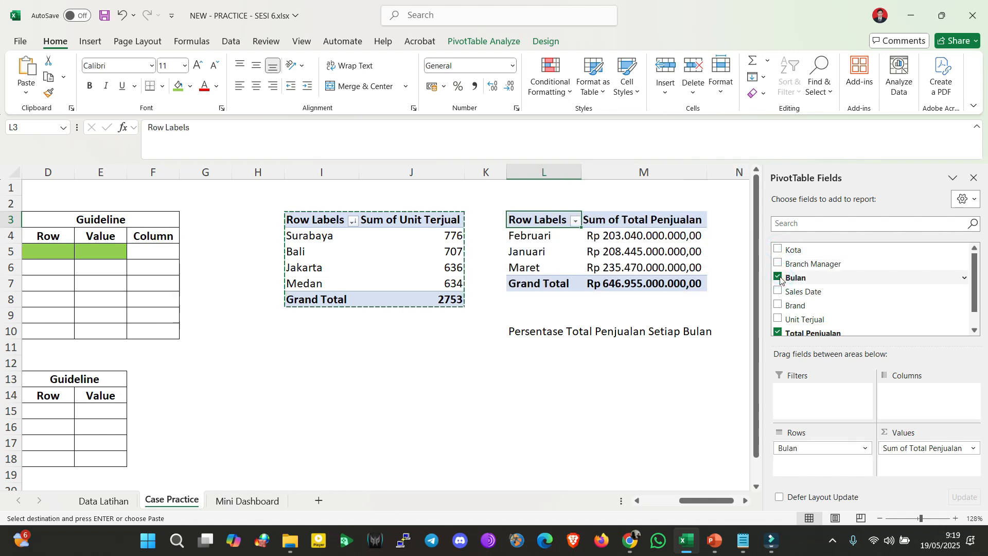
# Try adding Kota to the L3 PivotTable without replacing existing data, and undo the detail sheet extracted from the Maret total
pyautogui.click(778, 250)
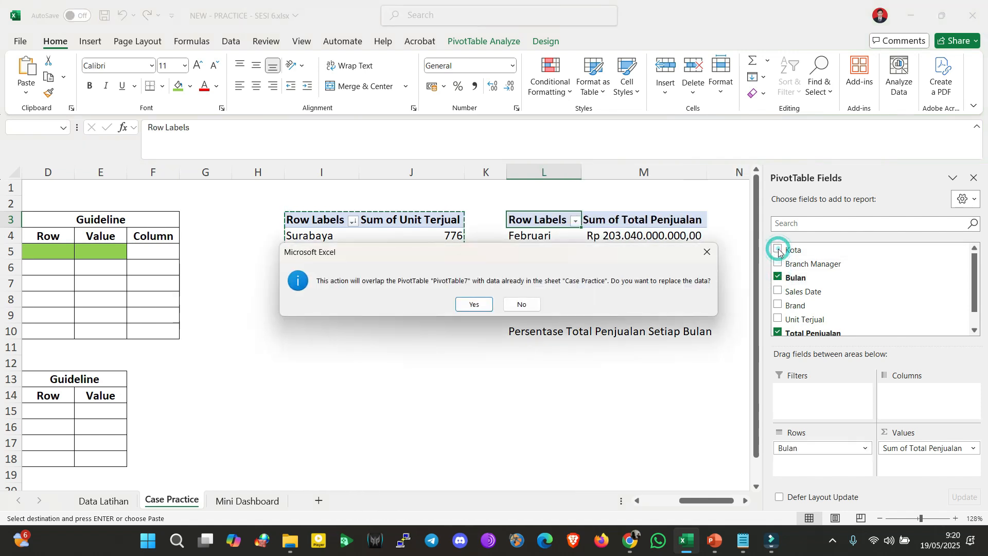
pyautogui.click(708, 253)
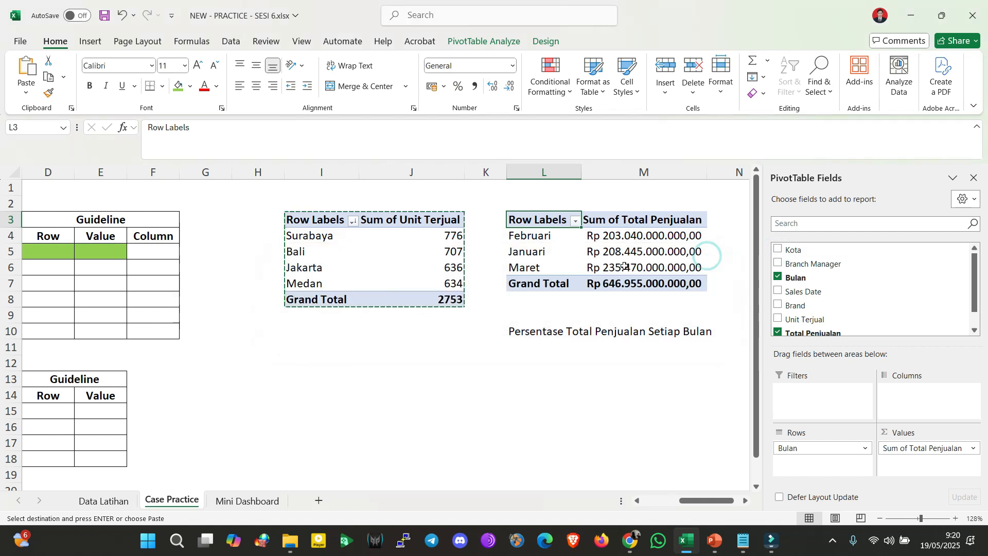
pyautogui.doubleClick(651, 261)
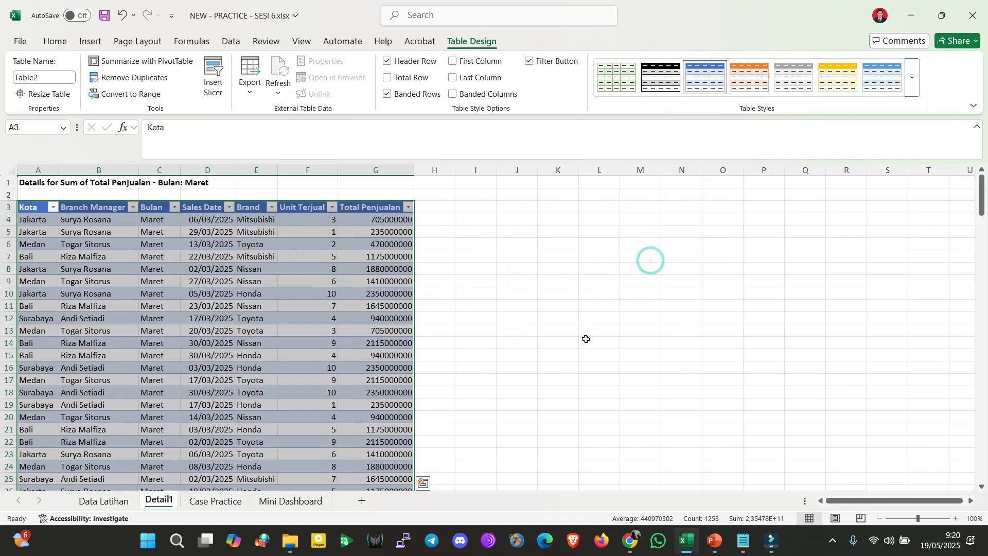
pyautogui.hotkey('ctrl', 'z')
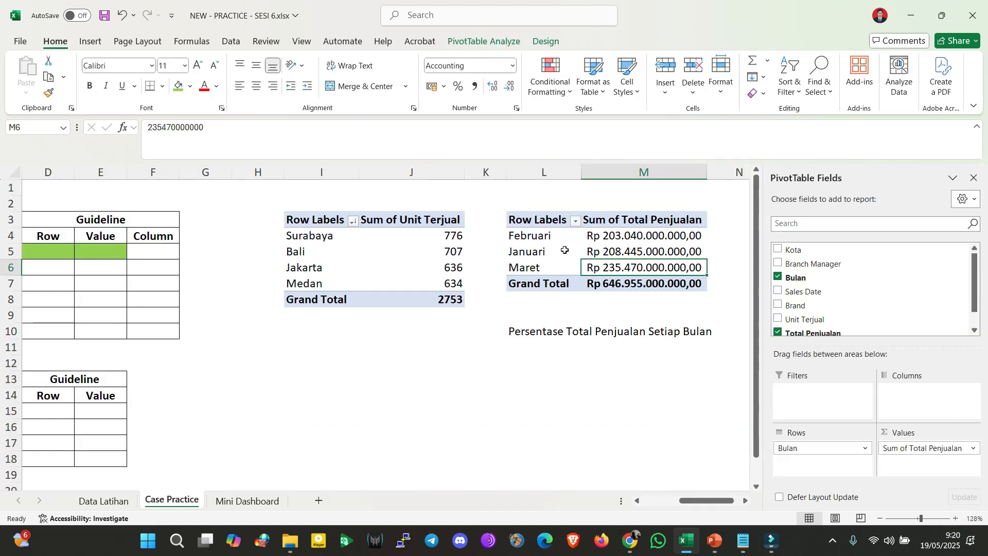
# Try adding Sales Date to the L3 PivotTable and dismiss the request to replace existing sheet data
pyautogui.click(566, 251)
pyautogui.click(778, 291)
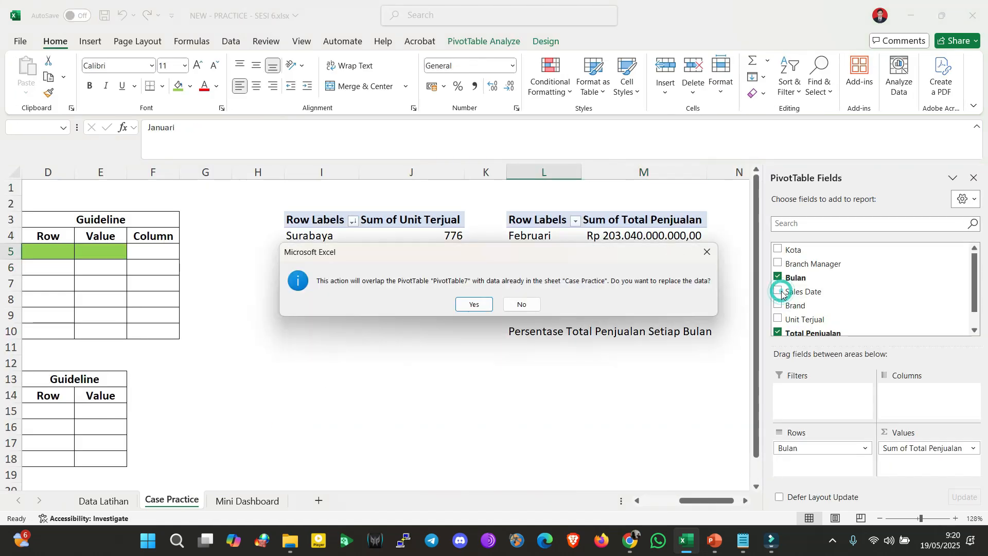
pyautogui.click(708, 250)
pyautogui.click(554, 231)
pyautogui.click(554, 232)
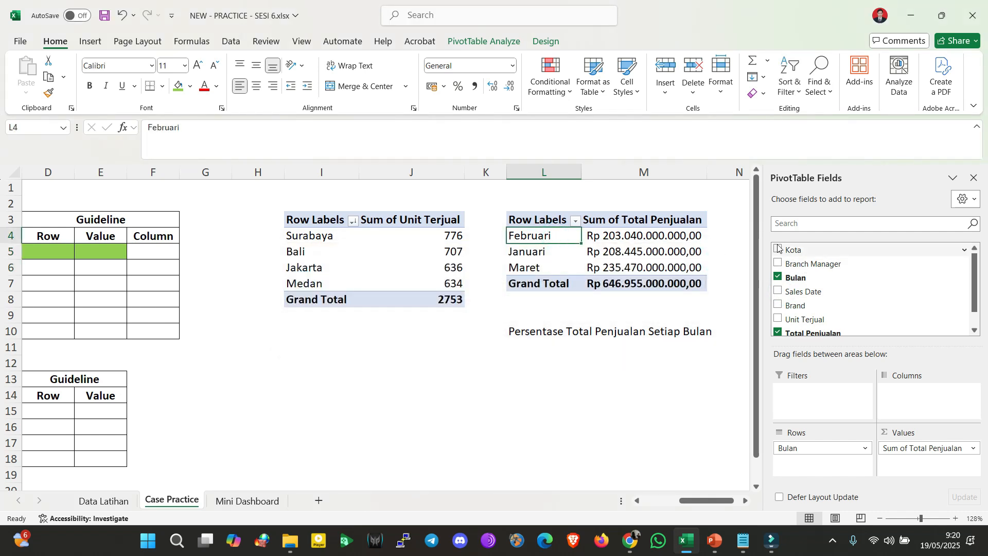
# Add Kota beneath Bulan in the L3 PivotTable, allowing existing sheet data to be replaced, and remove Kota again
pyautogui.click(777, 248)
pyautogui.click(473, 302)
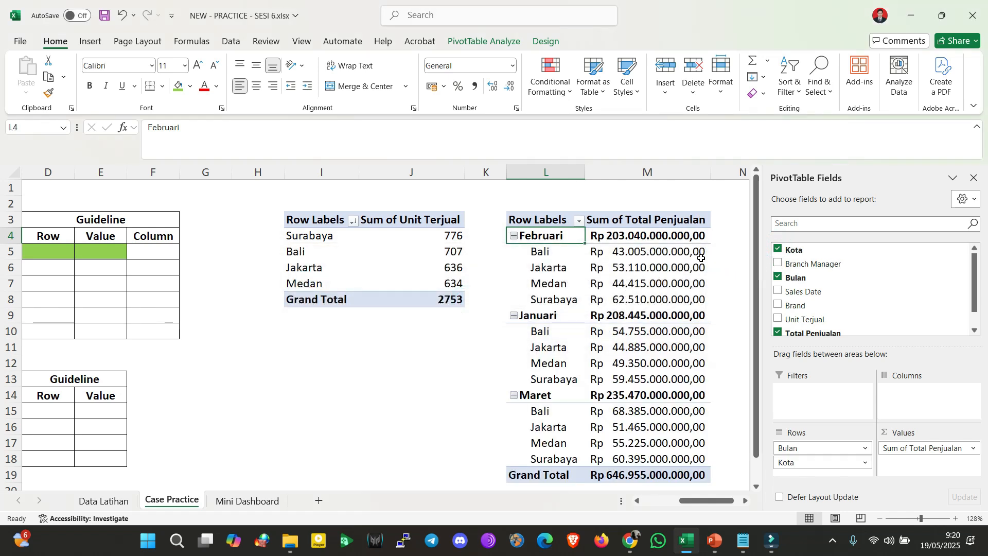
pyautogui.click(777, 250)
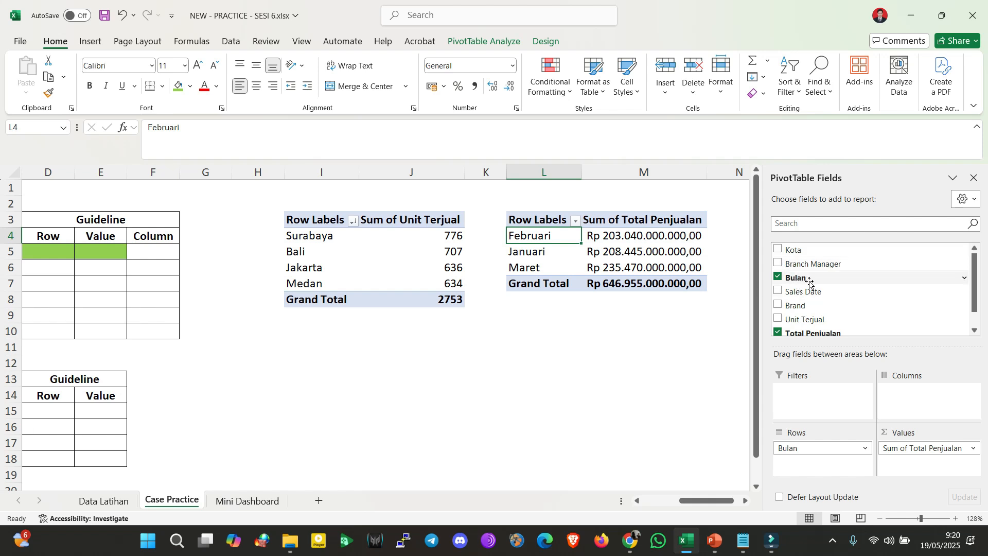
# Add Brand as a second row field beneath Bulan in the L3 PivotTable
pyautogui.click(778, 305)
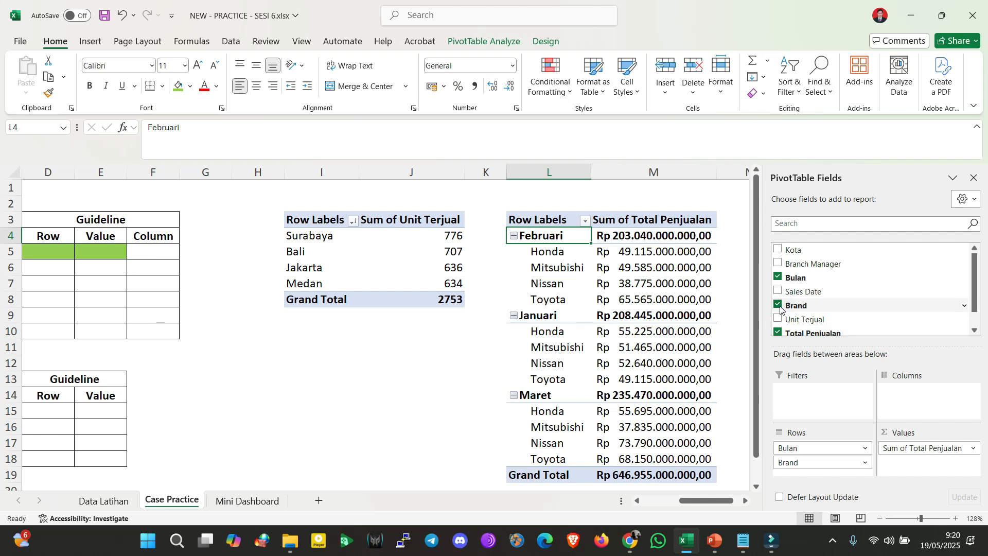
pyautogui.click(778, 305)
pyautogui.click(778, 306)
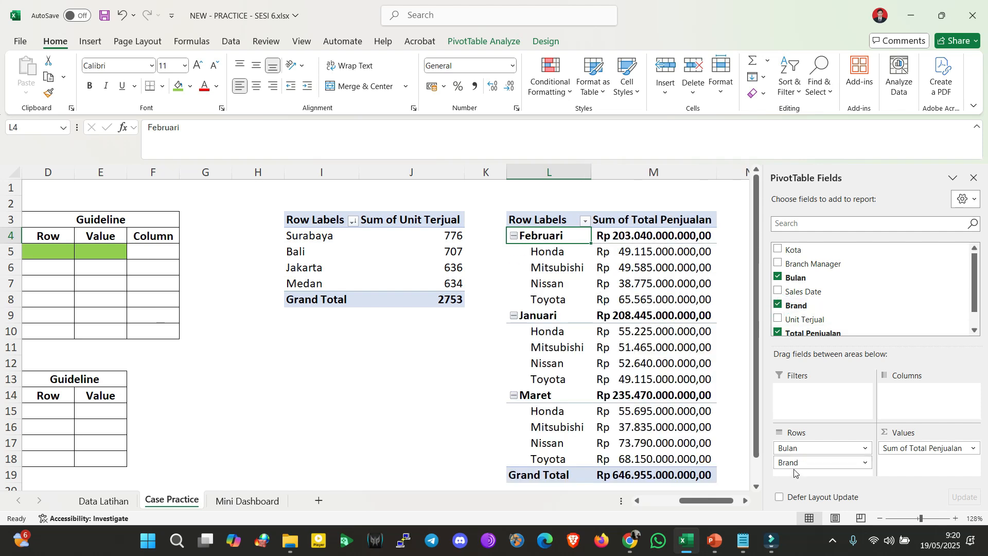
# Move Brand from the rows to the columns of the L3 PivotTable, and remove Brand from the report
pyautogui.moveTo(802, 463); pyautogui.dragTo(907, 411)
pyautogui.moveTo(689, 501); pyautogui.dragTo(721, 502)
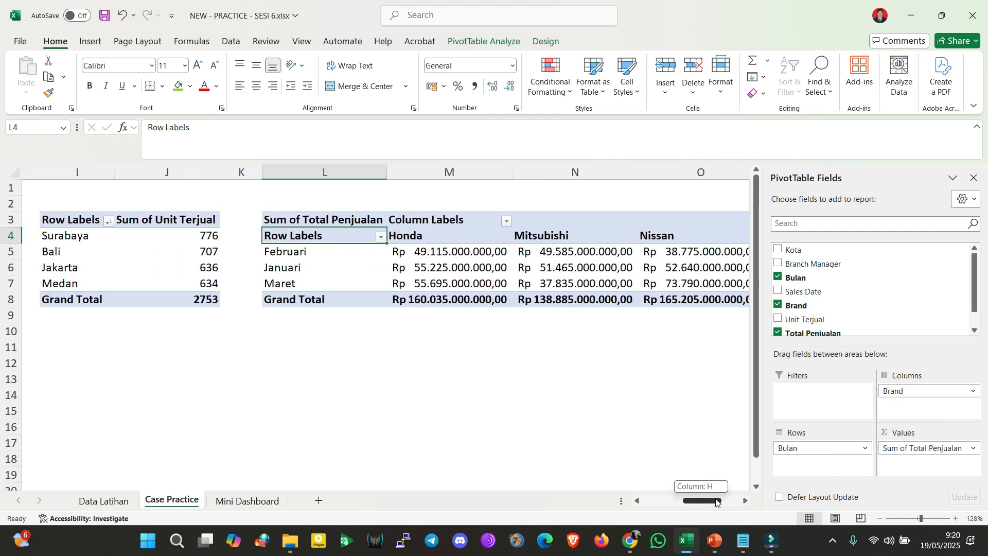
pyautogui.moveTo(924, 391); pyautogui.dragTo(780, 306)
pyautogui.click(669, 500)
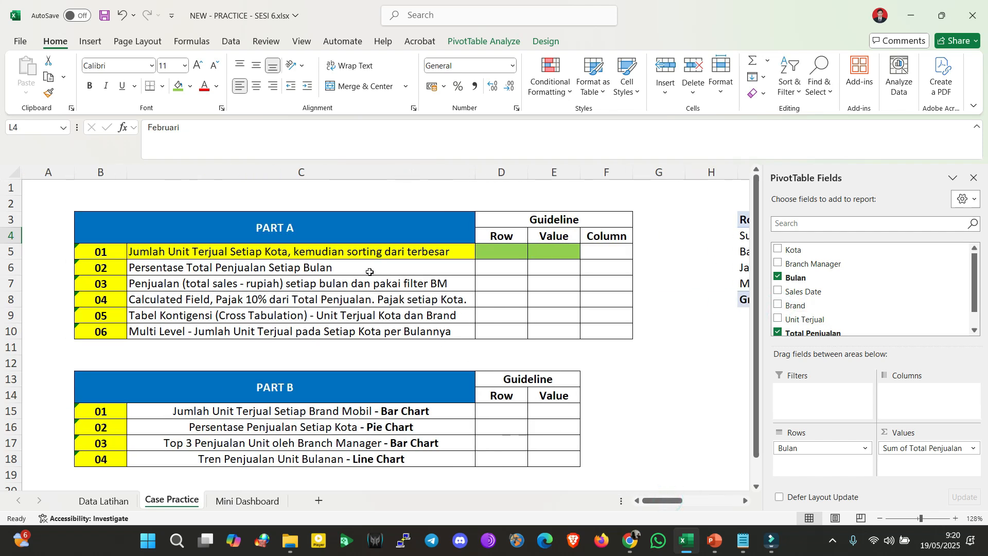
pyautogui.moveTo(678, 500); pyautogui.dragTo(715, 502)
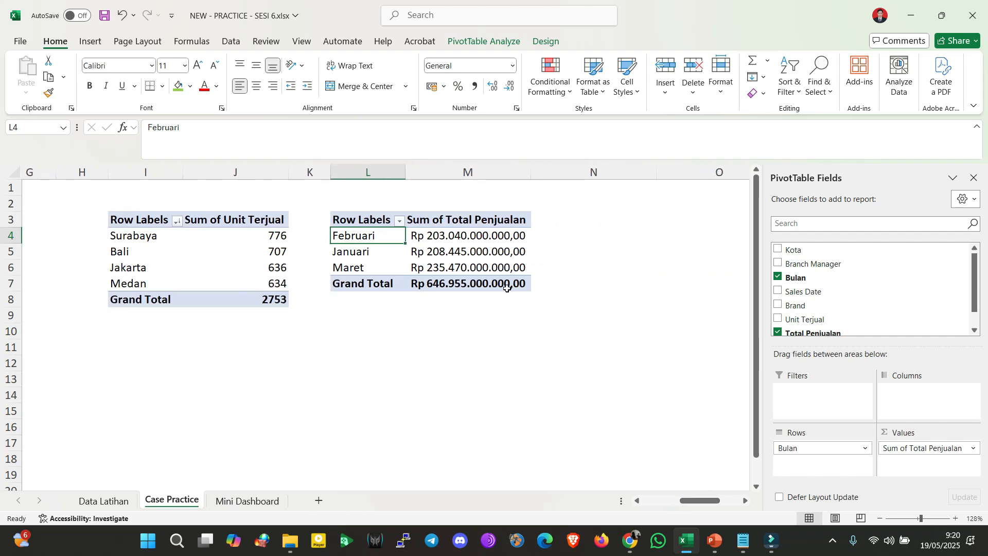
pyautogui.click(466, 248)
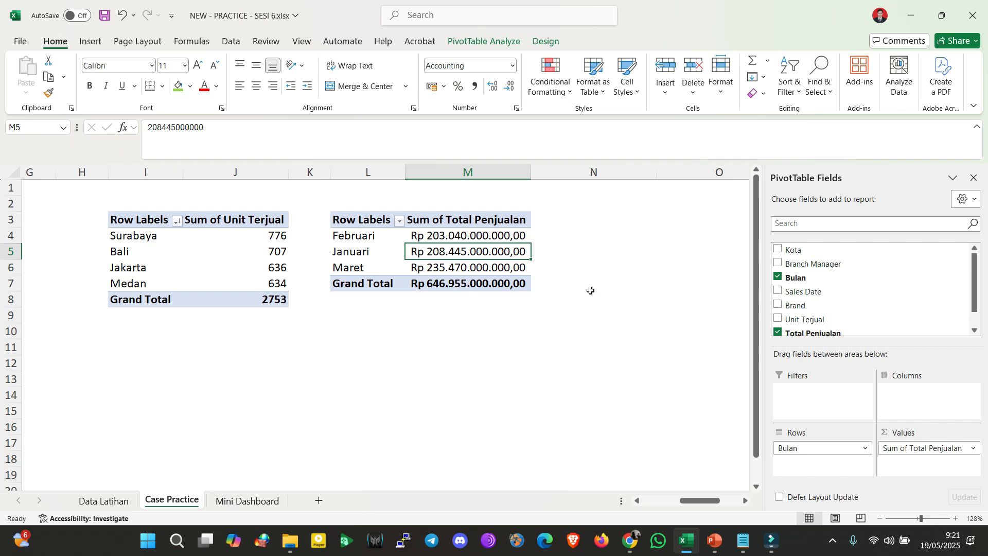
pyautogui.click(475, 235)
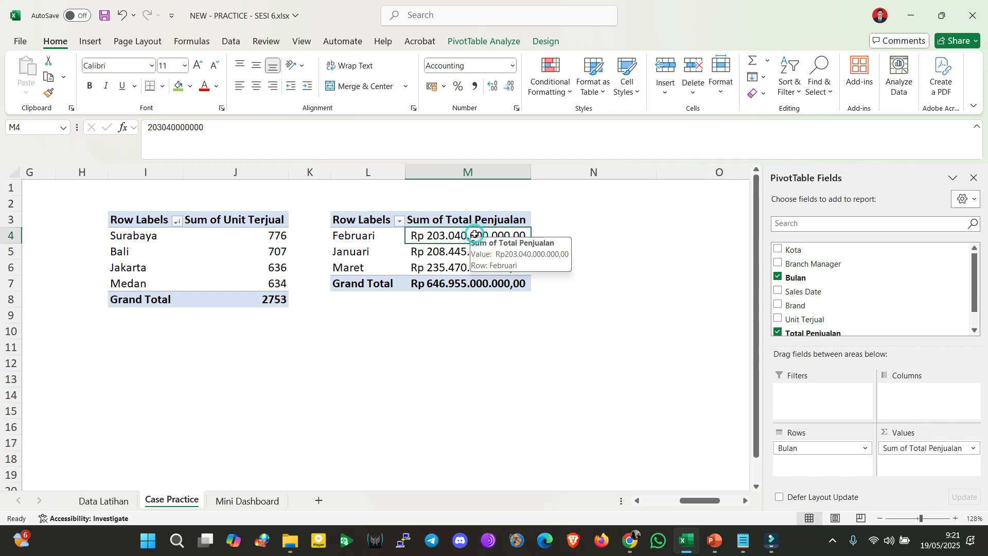
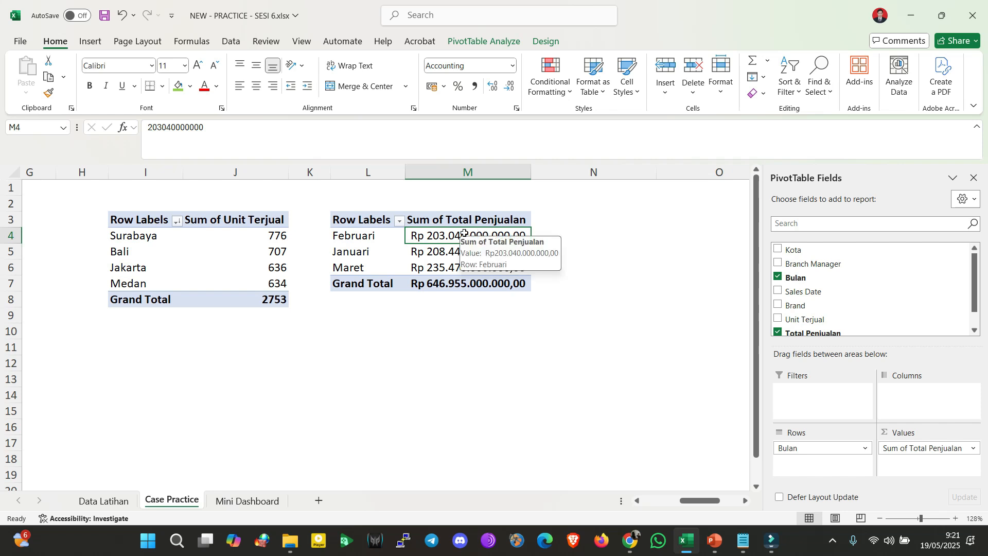
pyautogui.rightClick(464, 234)
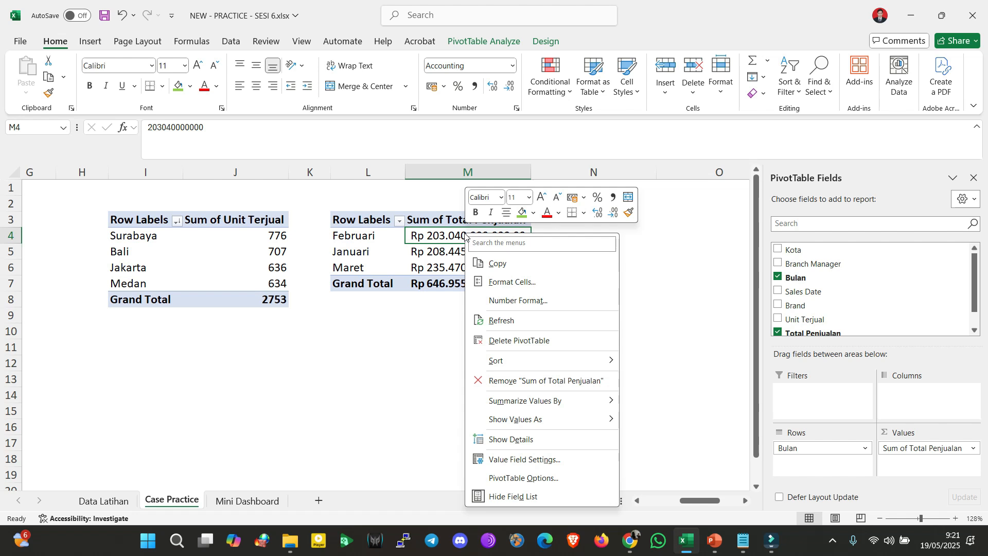
pyautogui.press('Escape')
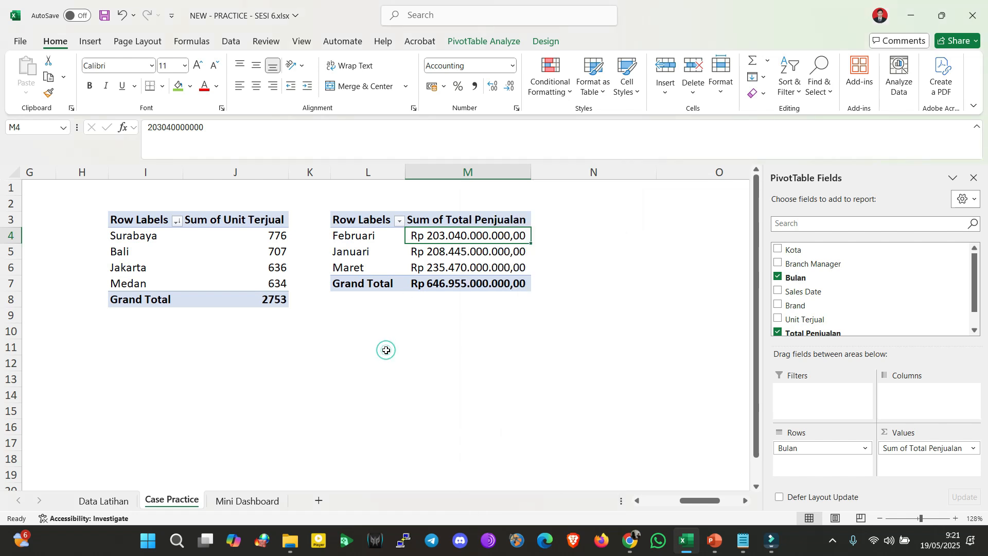
pyautogui.moveTo(700, 501)
pyautogui.mouseDown()
pyautogui.moveTo(645, 501)
pyautogui.moveTo(682, 501)
pyautogui.mouseUp()
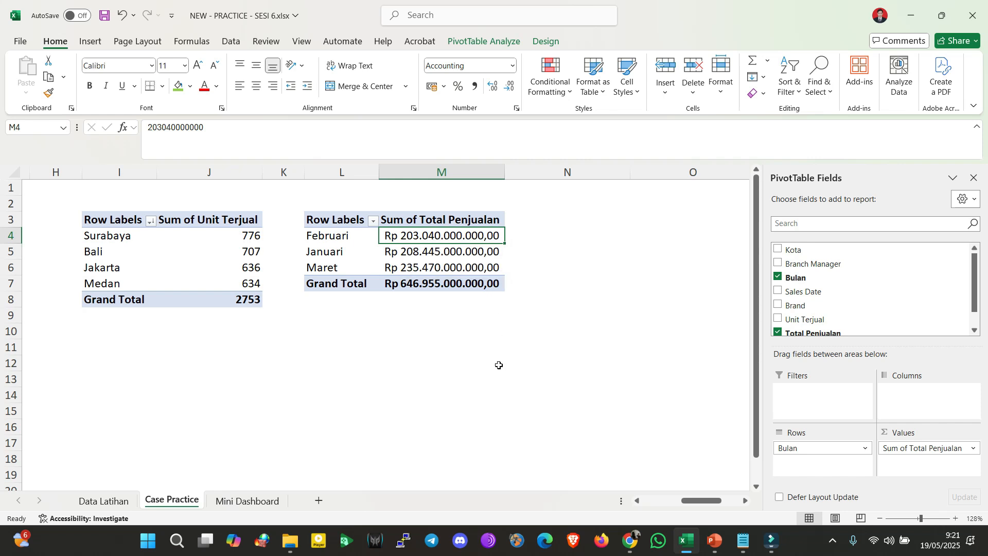
# Examine the summary functions and Show Values As calculations in the value field settings of Sum of Total Penjualan
pyautogui.rightClick(437, 237)
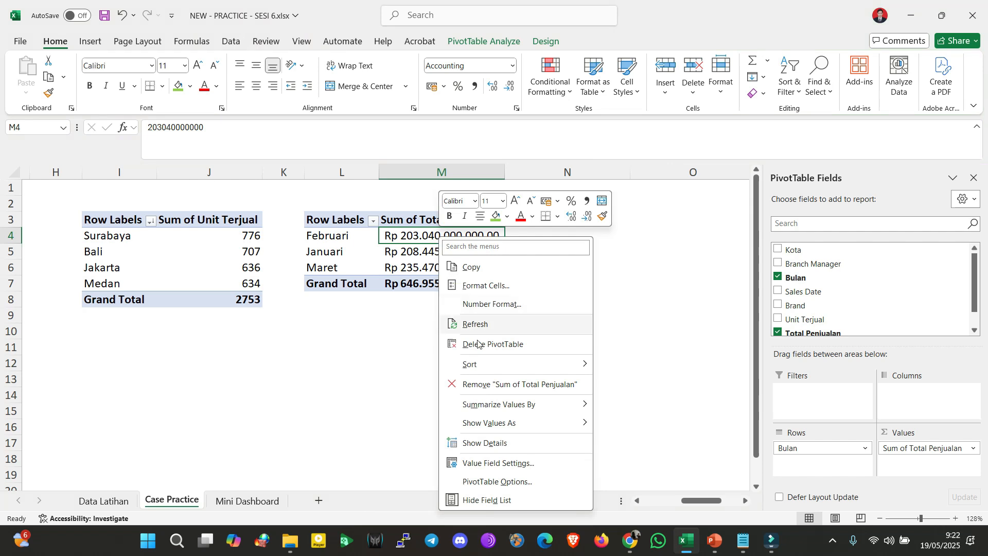
pyautogui.click(523, 465)
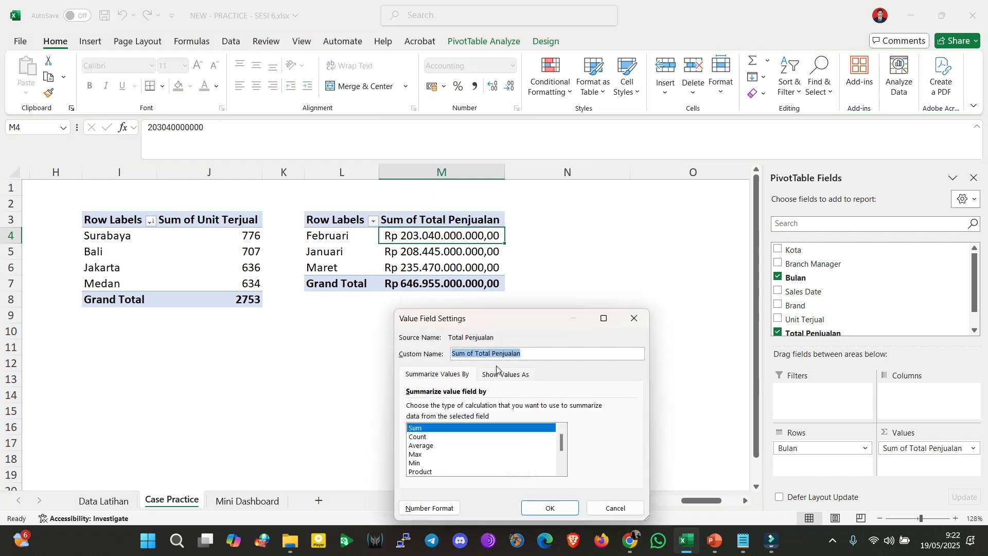
pyautogui.moveTo(521, 320); pyautogui.dragTo(668, 185)
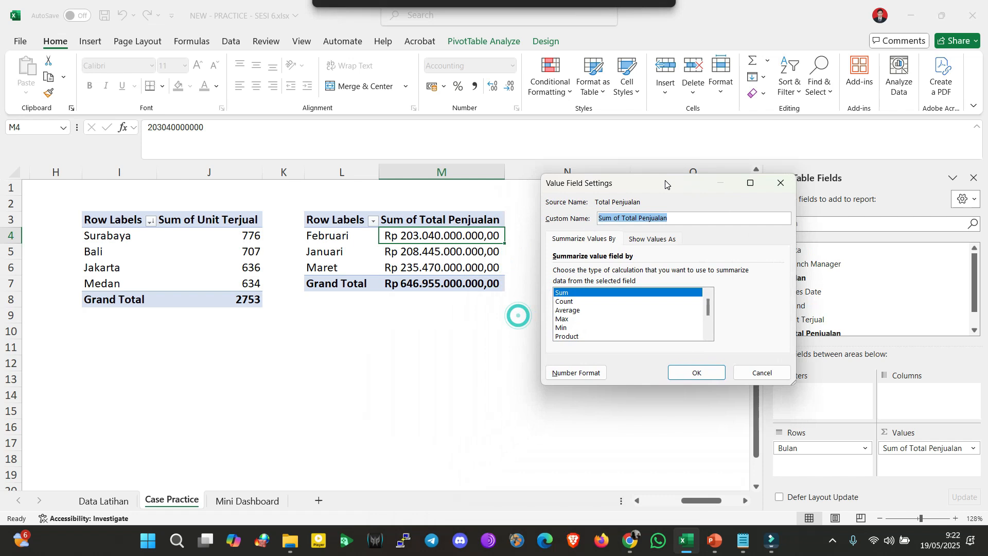
pyautogui.click(653, 239)
pyautogui.click(604, 239)
pyautogui.click(655, 239)
pyautogui.click(644, 273)
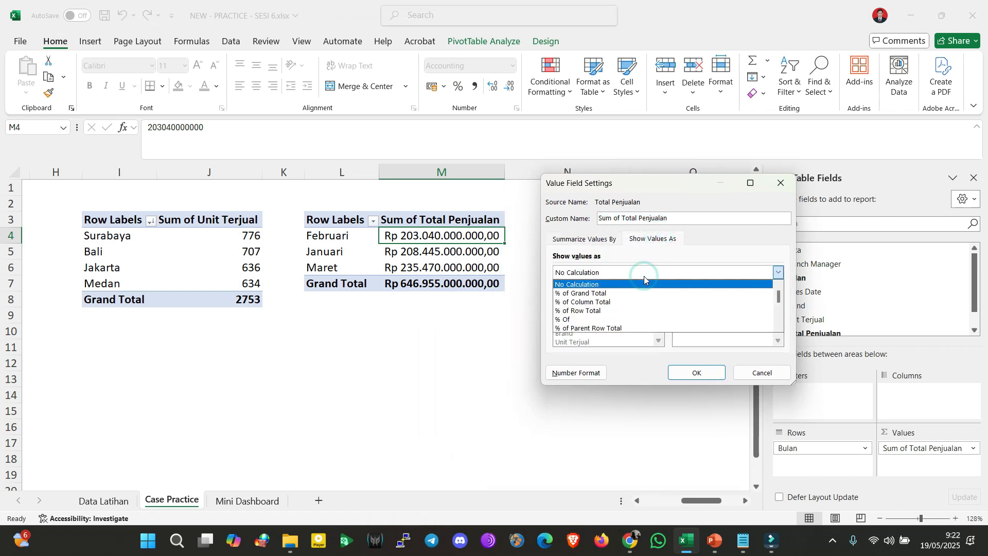
pyautogui.click(586, 239)
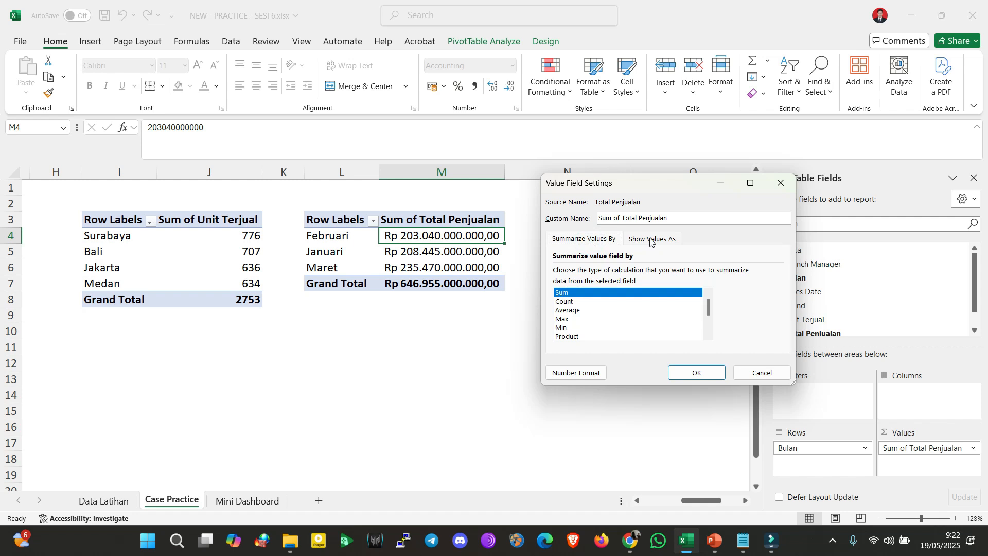
pyautogui.moveTo(584, 184); pyautogui.dragTo(569, 210)
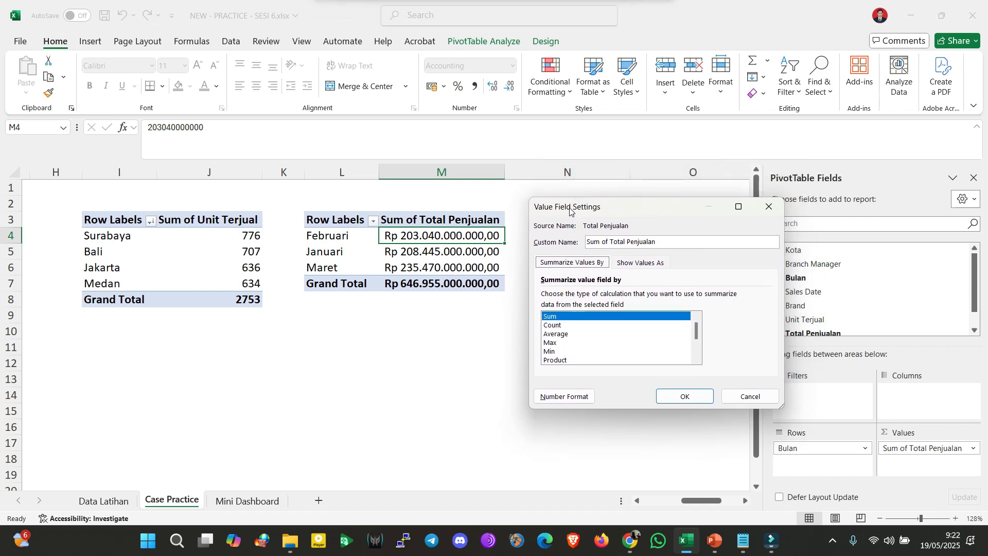
pyautogui.click(630, 264)
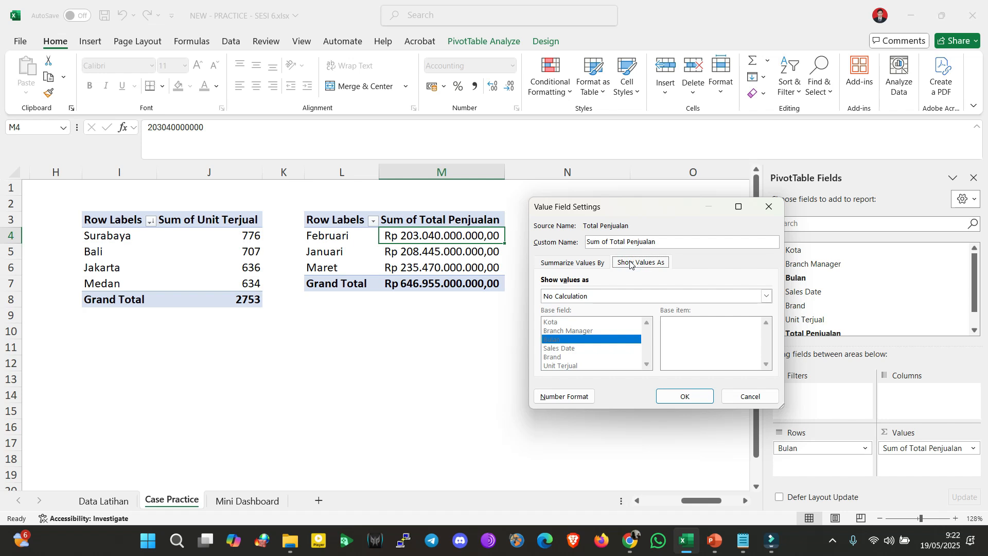
pyautogui.click(619, 297)
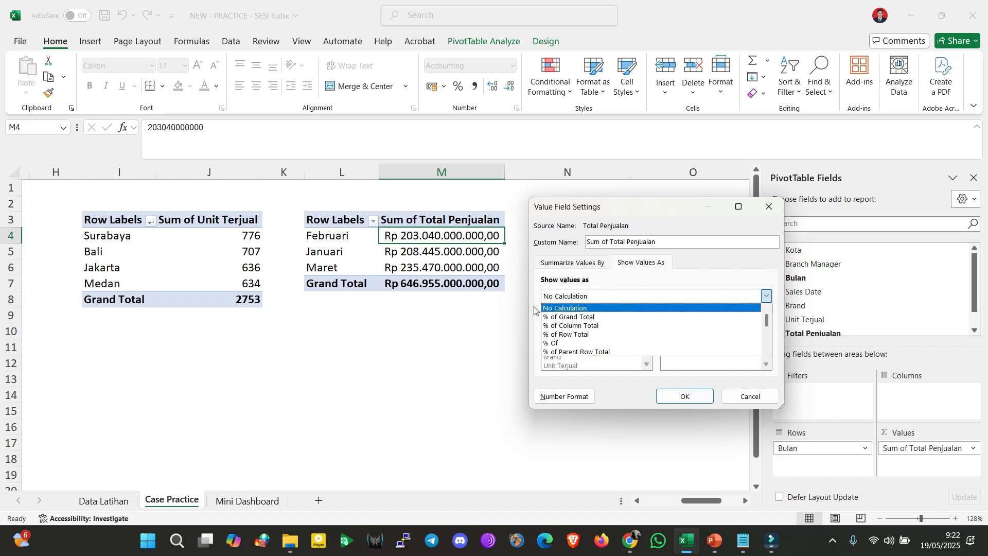
pyautogui.click(592, 317)
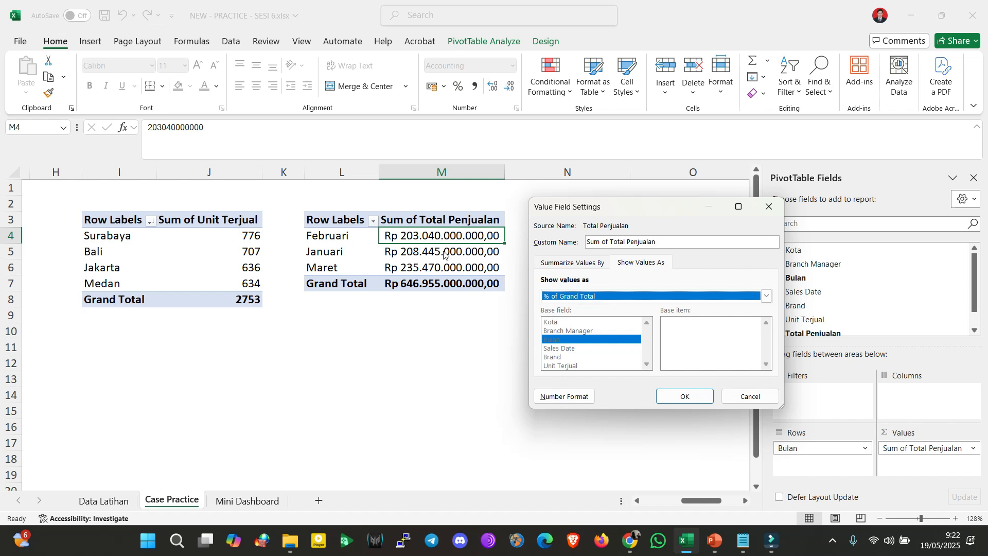
pyautogui.click(750, 396)
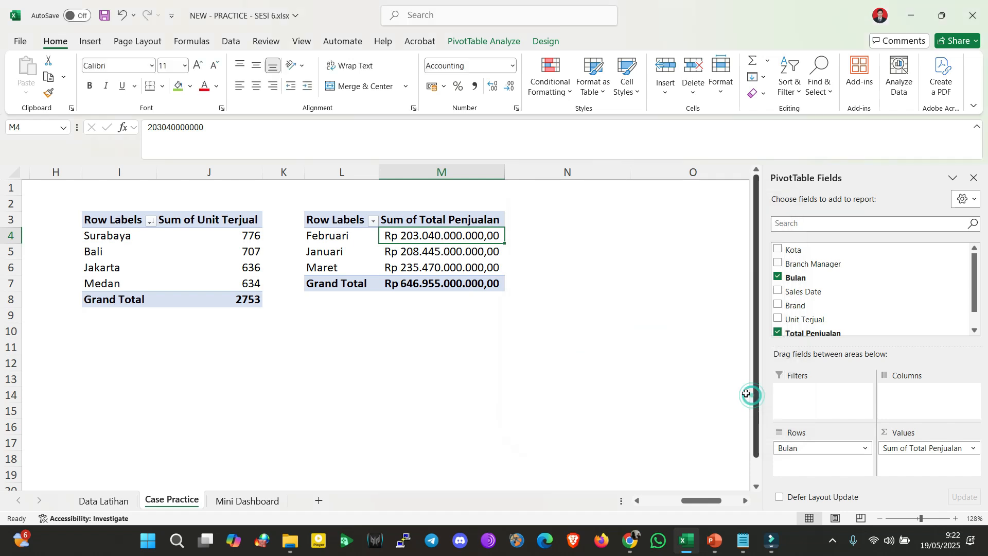
# Show the Sum of Total Penjualan values in the monthly PivotTable as % of Grand Total
pyautogui.rightClick(441, 237)
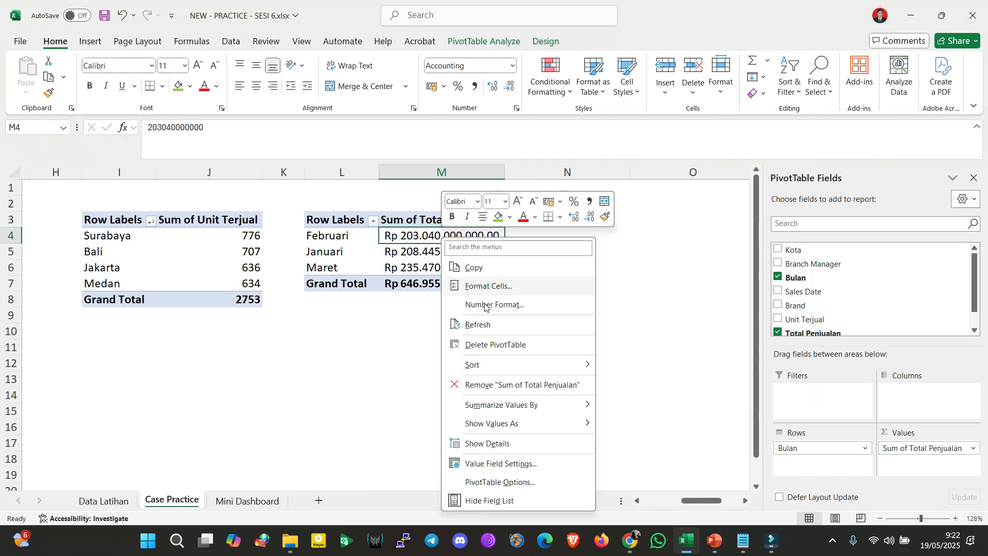
pyautogui.click(545, 465)
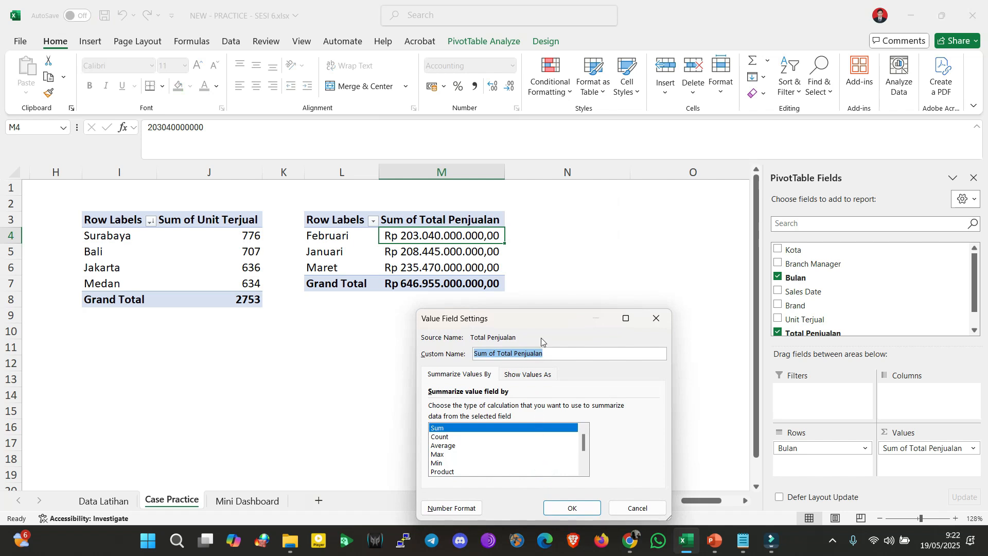
pyautogui.moveTo(545, 320); pyautogui.dragTo(649, 195)
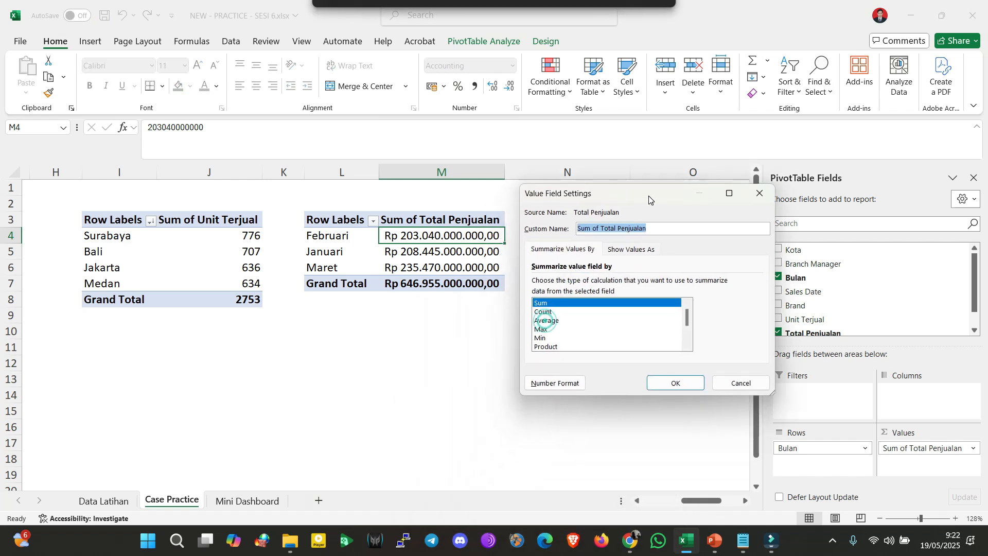
pyautogui.click(631, 251)
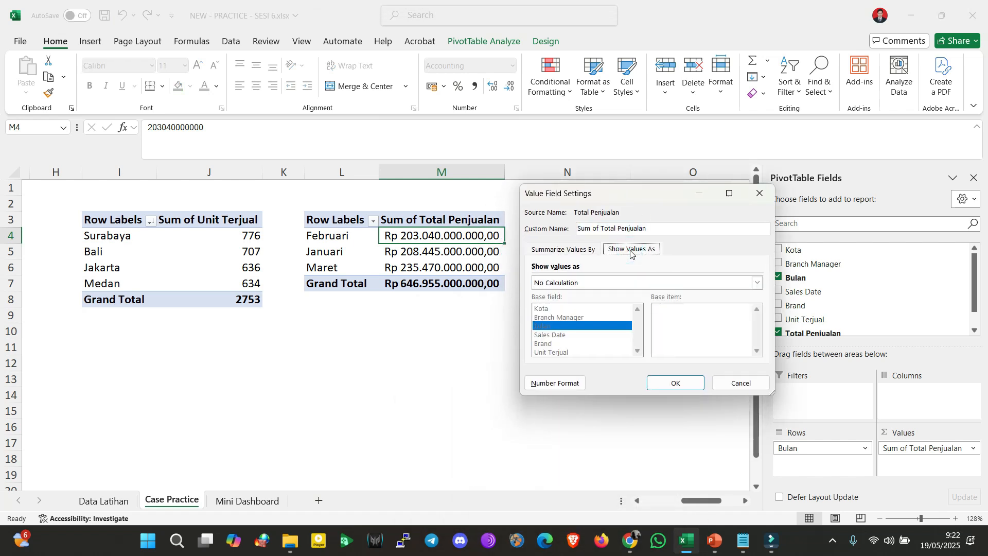
pyautogui.click(631, 284)
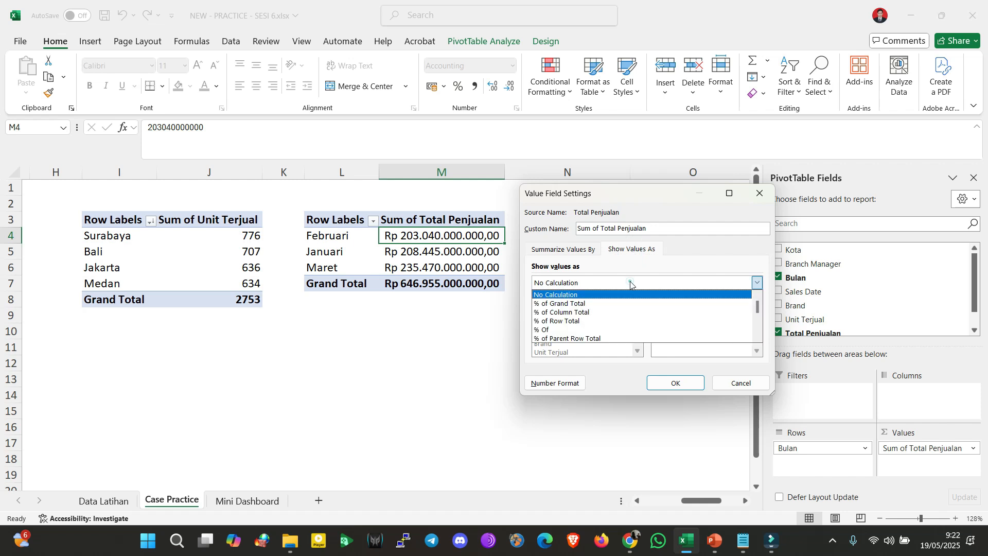
pyautogui.click(608, 303)
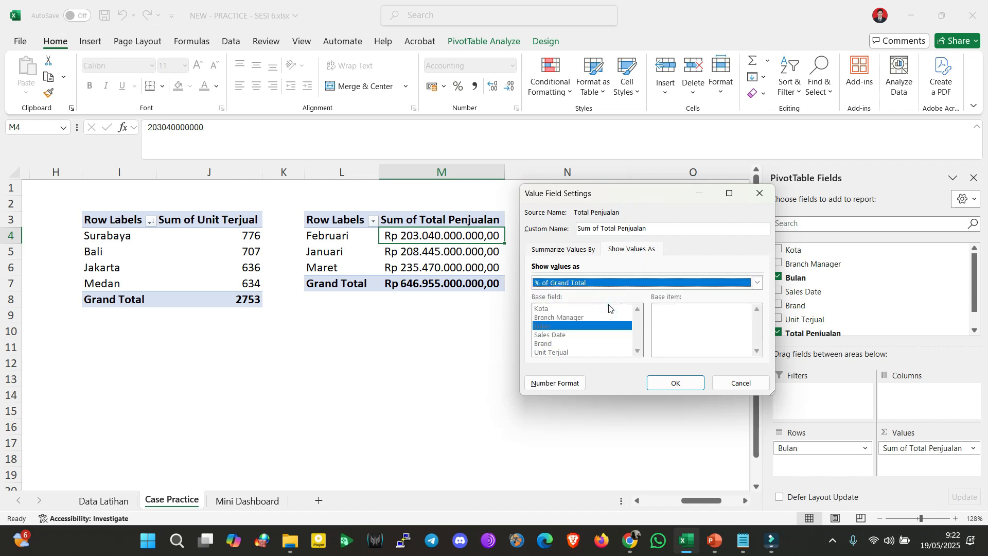
pyautogui.click(667, 382)
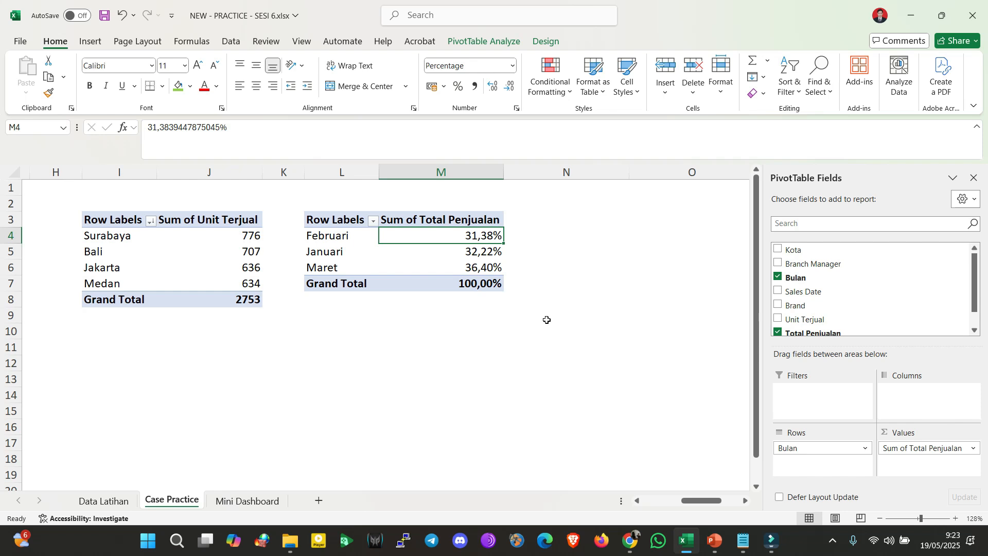
# Copy the green Row and Value guideline cells D5:E5 onto D6:E6 for Part A question 02
pyautogui.press('Left')
pyautogui.press('Left')
pyautogui.press('Left')
pyautogui.press('Left')
pyautogui.press('Left')
pyautogui.press('Left')
pyautogui.press('Left')
pyautogui.press('Left')
pyautogui.press('Left')
pyautogui.press('Left')
pyautogui.press('Left')
pyautogui.press('Left')
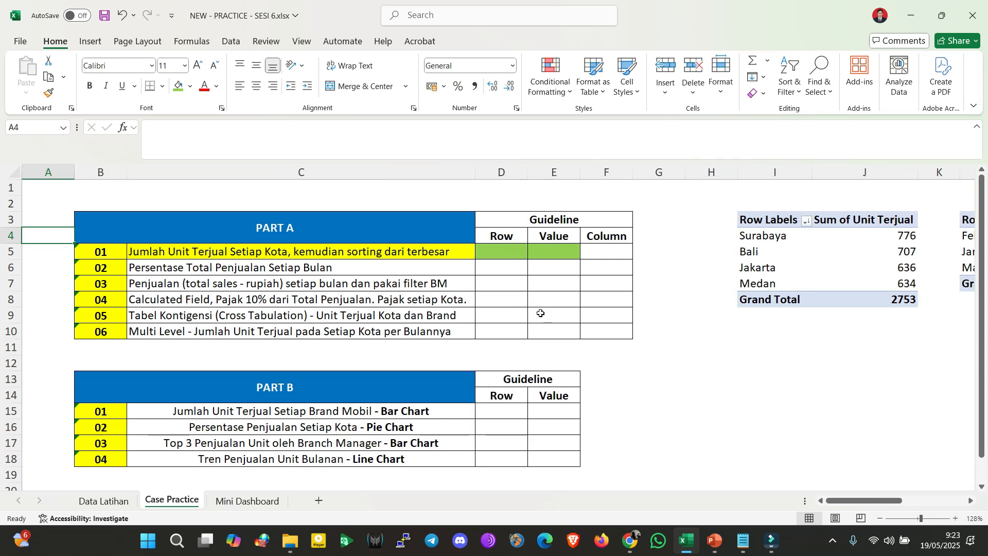
pyautogui.doubleClick(496, 256)
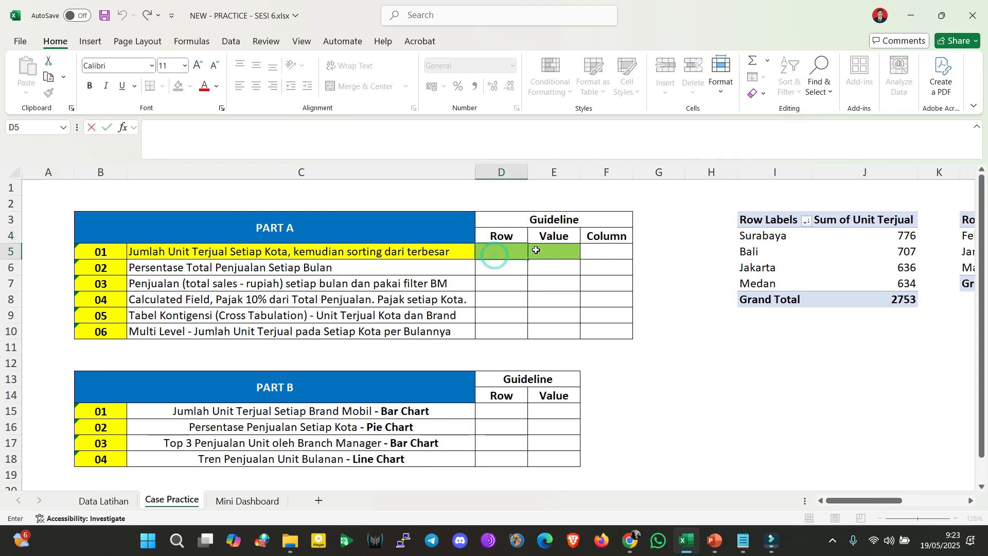
pyautogui.press('Tab')
pyautogui.hotkey('shift', 'Left')
pyautogui.hotkey('ctrl', 'c')
pyautogui.click(504, 267)
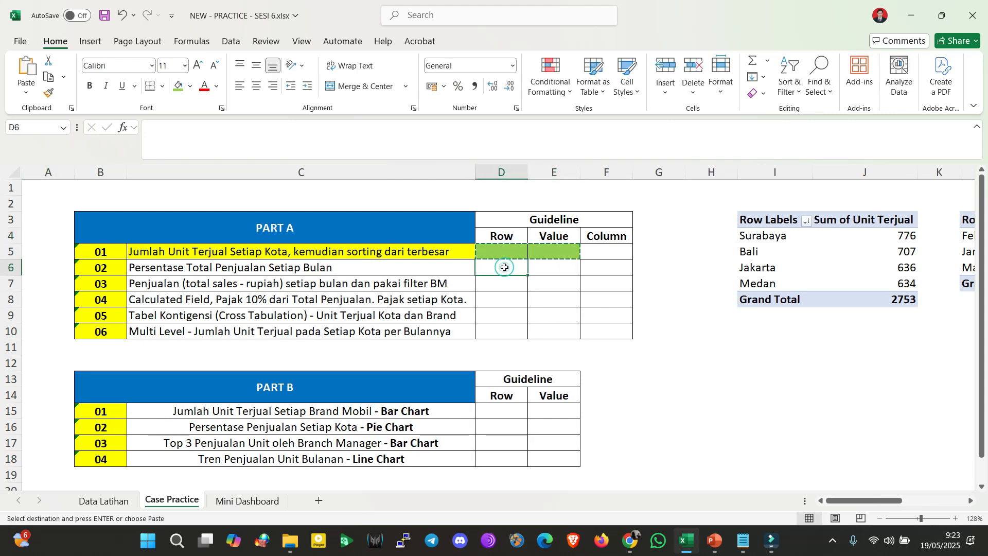
pyautogui.hotkey('ctrl', 'v')
# Fill the Part A question 02 cell, C6, with yellow to mark it as done
pyautogui.click(400, 268)
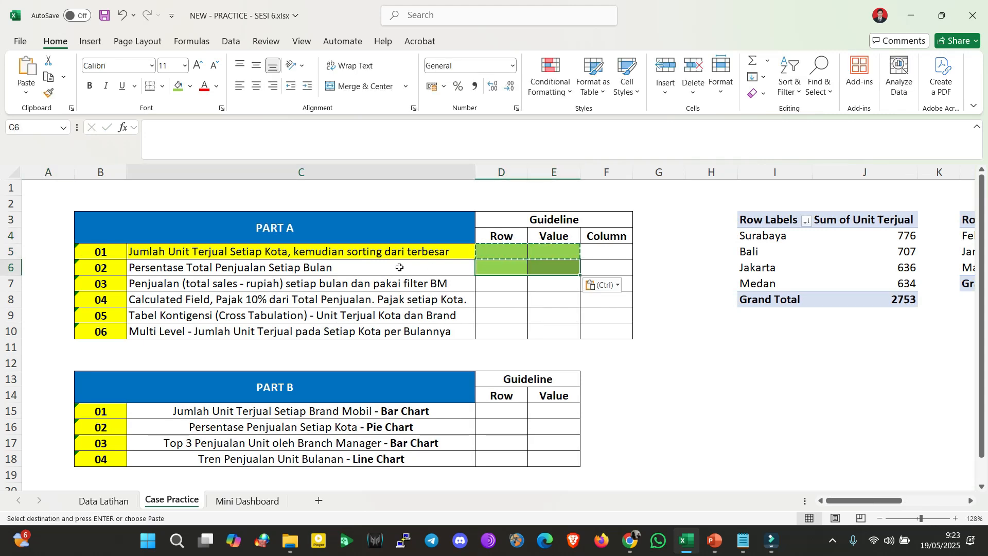
pyautogui.click(190, 87)
pyautogui.click(234, 283)
pyautogui.press('Return')
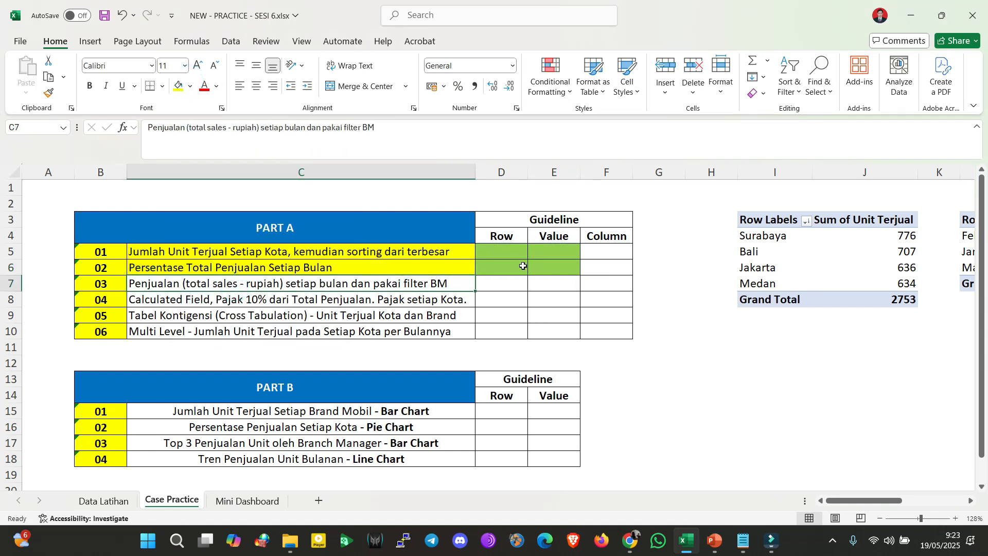
# Return to the monthly percentage PivotTable and select the Februari row label in L4
pyautogui.press('Right')
pyautogui.press('Right')
pyautogui.press('Right')
pyautogui.press('Right')
pyautogui.press('Right')
pyautogui.press('Right')
pyautogui.press('Right')
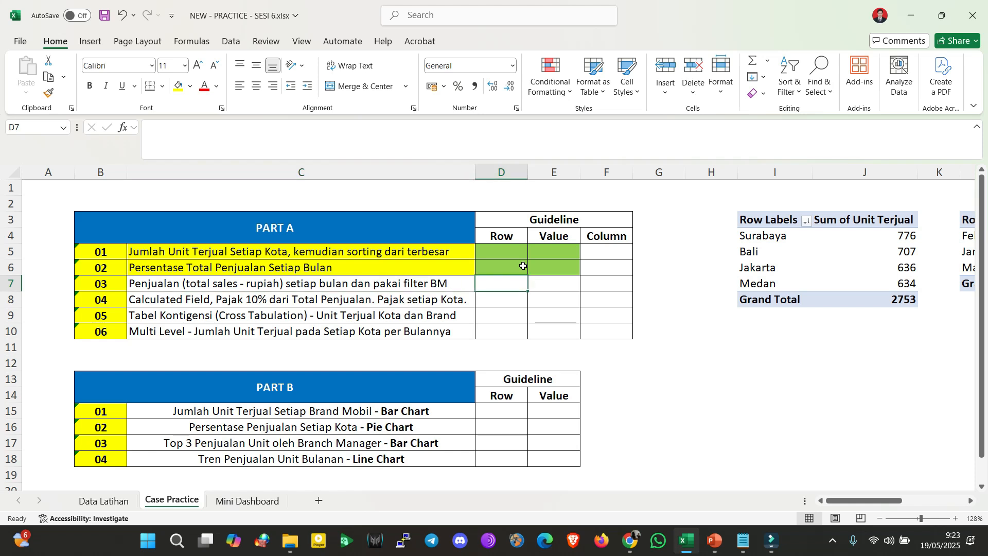
pyautogui.press('Right')
pyautogui.press('Right')
pyautogui.press('Right')
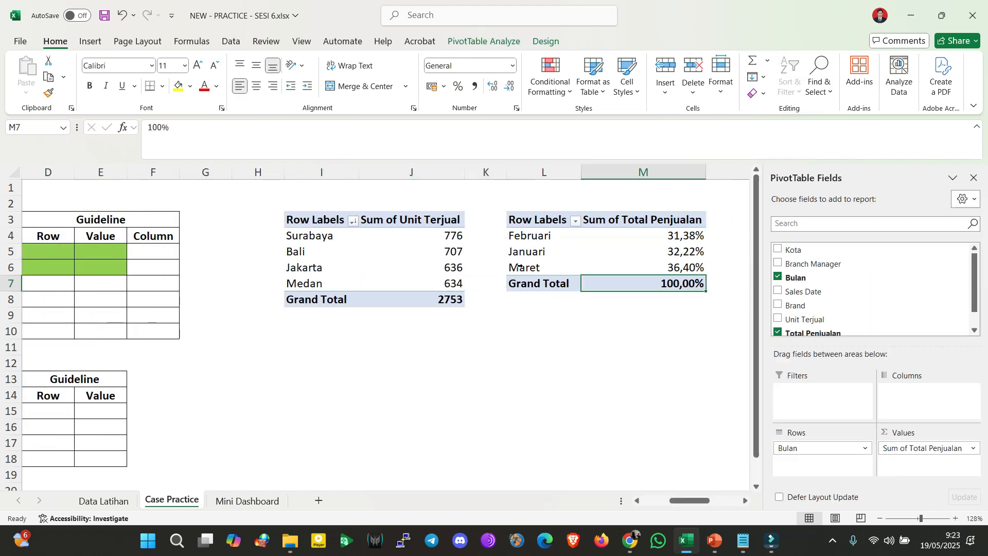
pyautogui.press('Up')
pyautogui.press('Up')
pyautogui.press('Left')
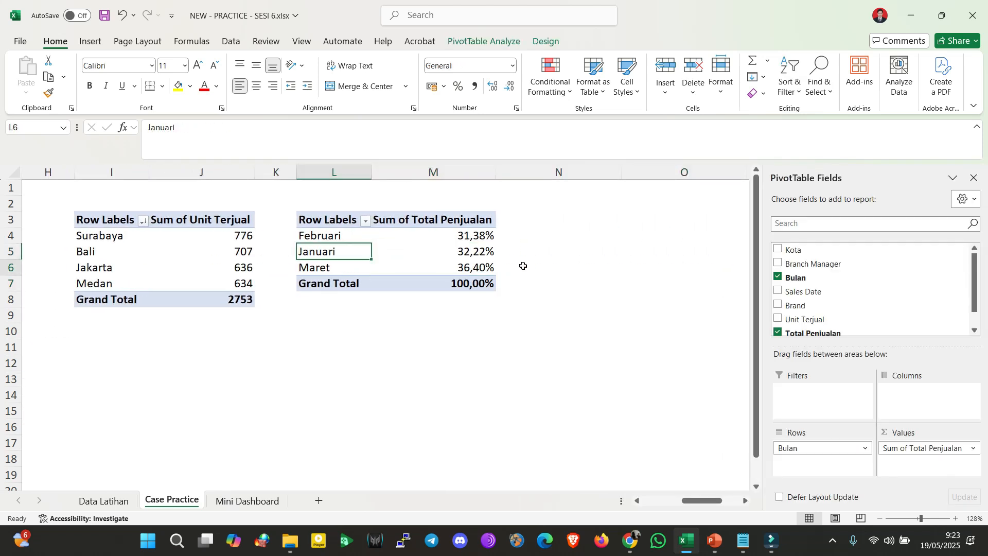
pyautogui.press('Down')
pyautogui.press('Up')
pyautogui.press('Up')
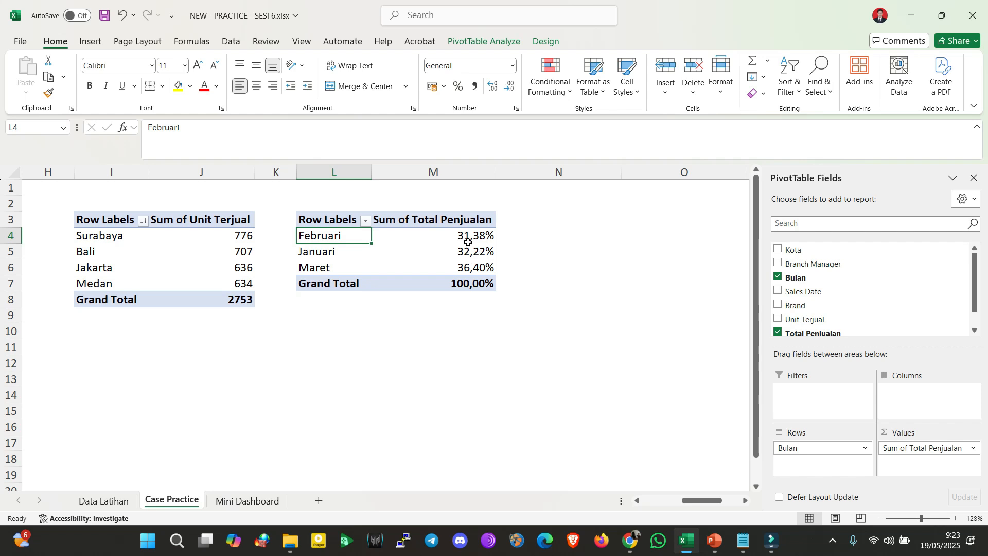
# Undo the last fill and fill the Part A question 02 cell, C6, with yellow again
pyautogui.moveTo(468, 237)
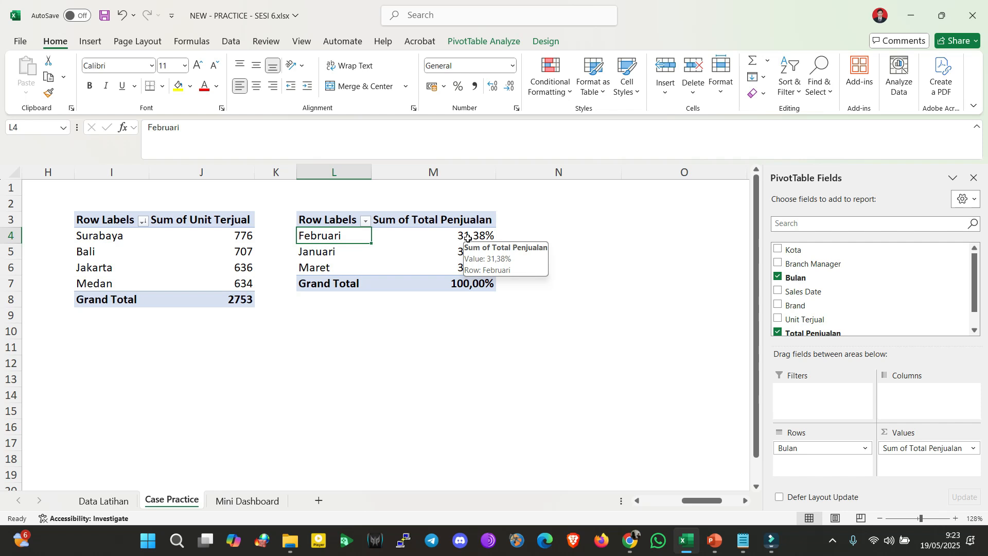
pyautogui.click(467, 238)
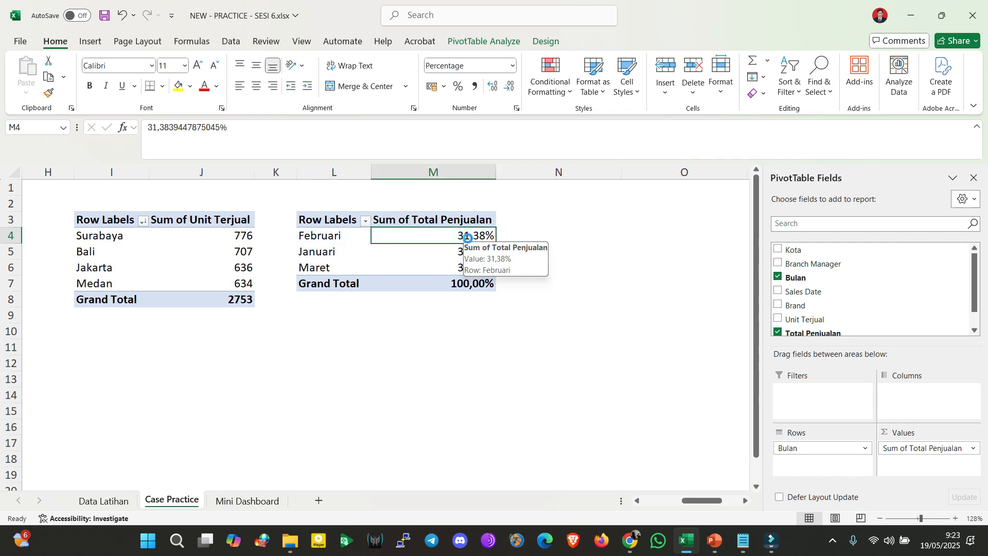
pyautogui.hotkey('ctrl', 'z')
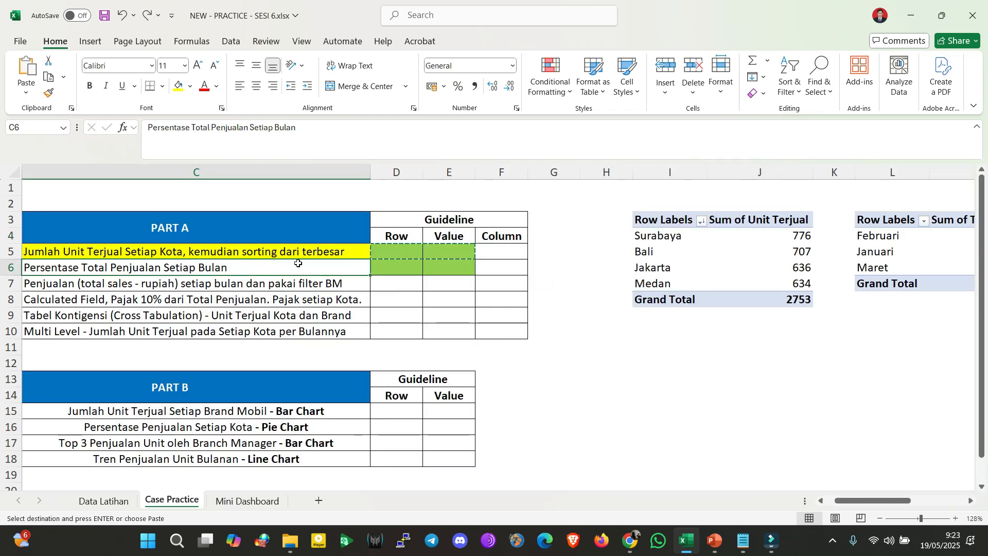
pyautogui.click(178, 91)
# Return to the monthly percentage PivotTable and open the Value Field Settings for the Februari value in M4
pyautogui.click(882, 319)
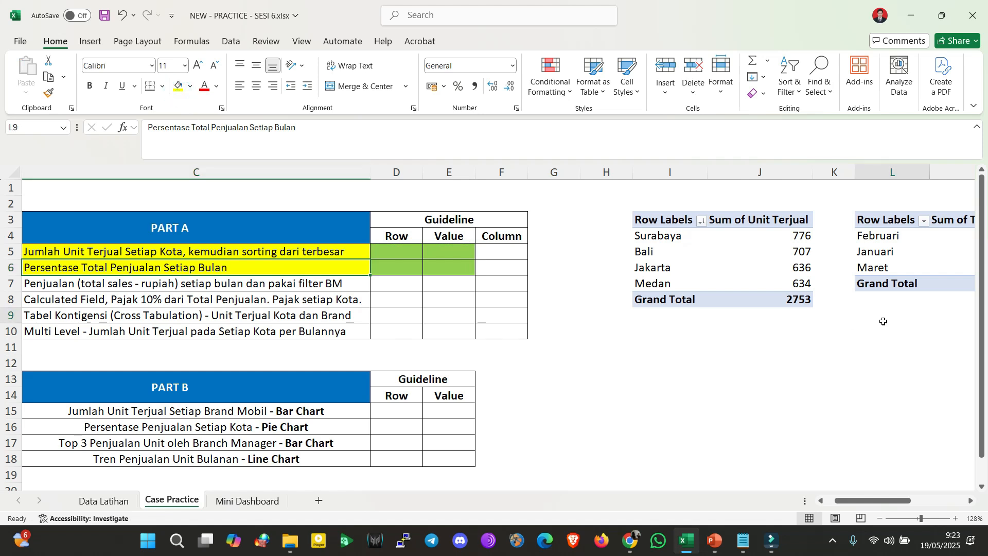
pyautogui.press('Right')
pyautogui.press('Right')
pyautogui.press('Right')
pyautogui.press('Right')
pyautogui.press('Right')
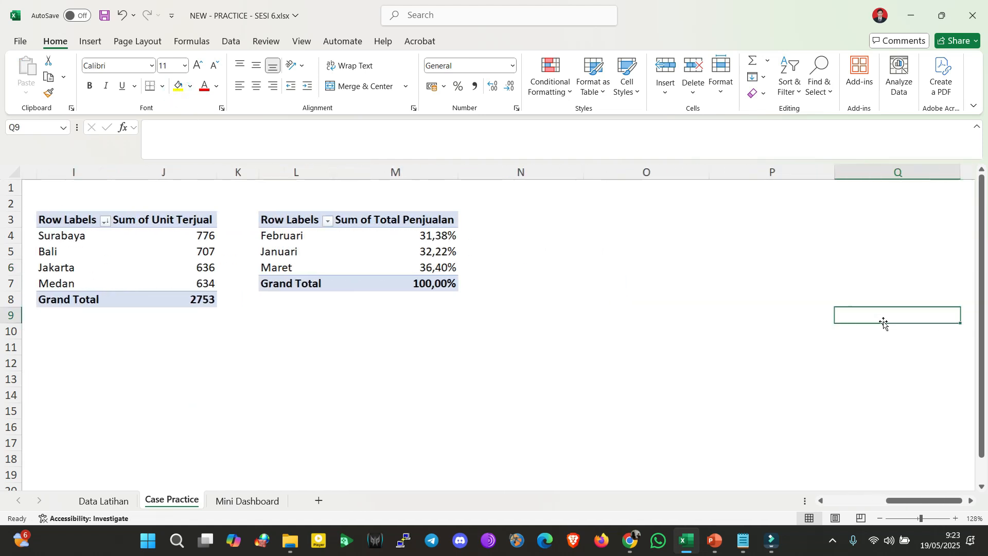
pyautogui.click(310, 237)
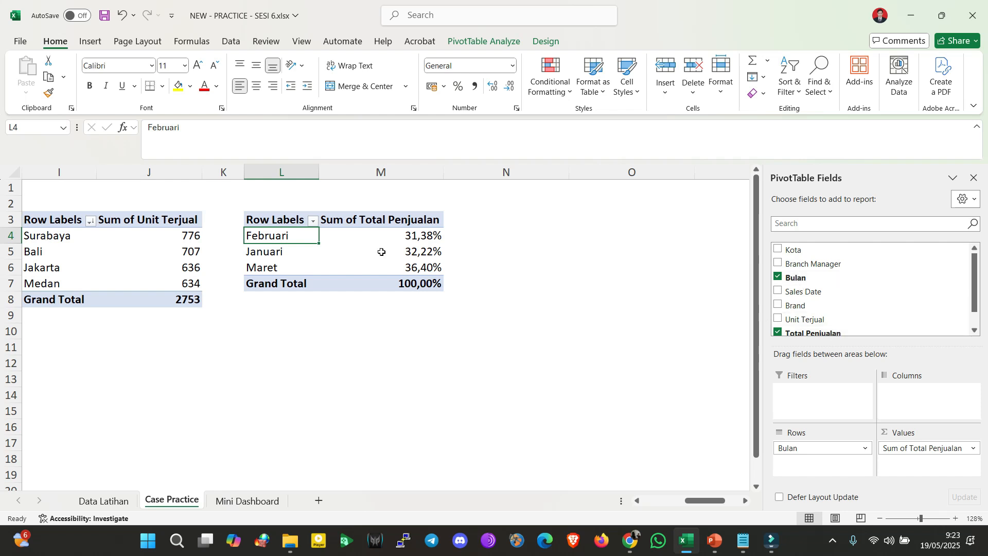
pyautogui.click(407, 235)
pyautogui.rightClick(408, 236)
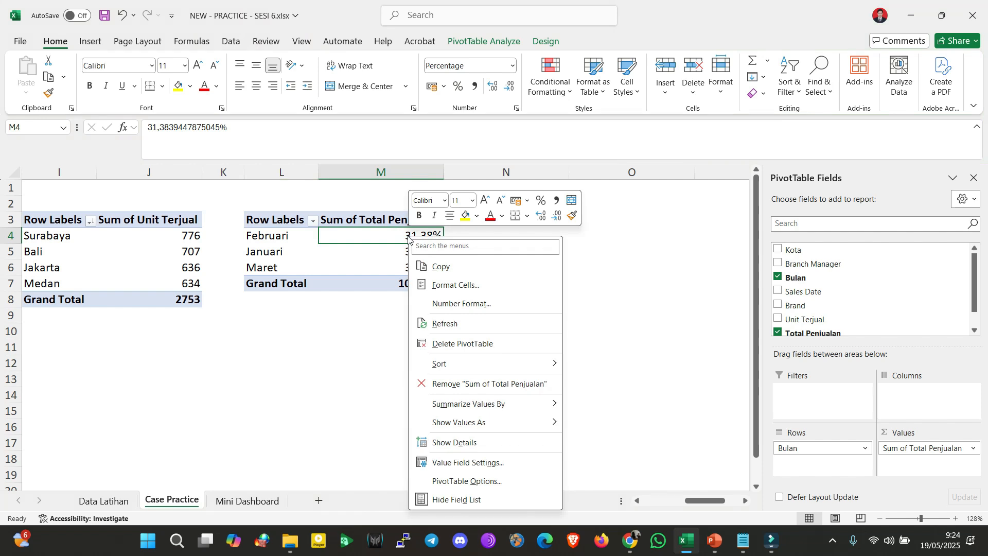
pyautogui.click(502, 463)
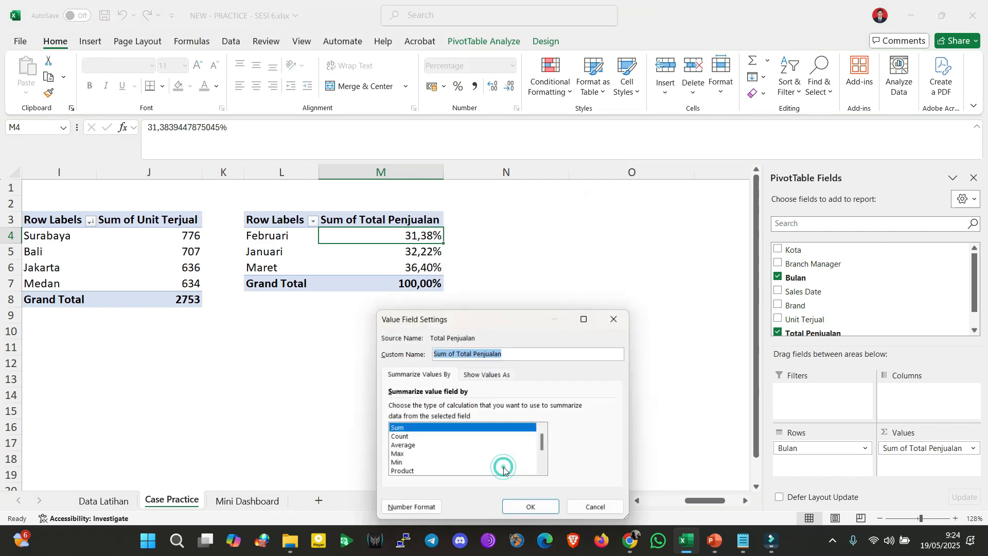
pyautogui.moveTo(490, 319); pyautogui.dragTo(585, 215)
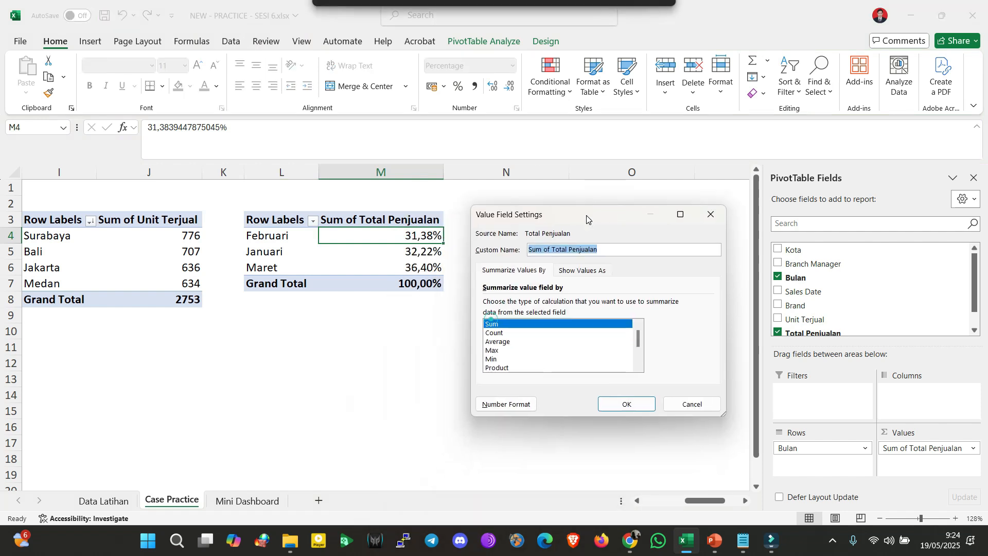
# Examine the Show Values As calculation options for Sum of Total Penjualan and close the settings without changing anything
pyautogui.click(572, 272)
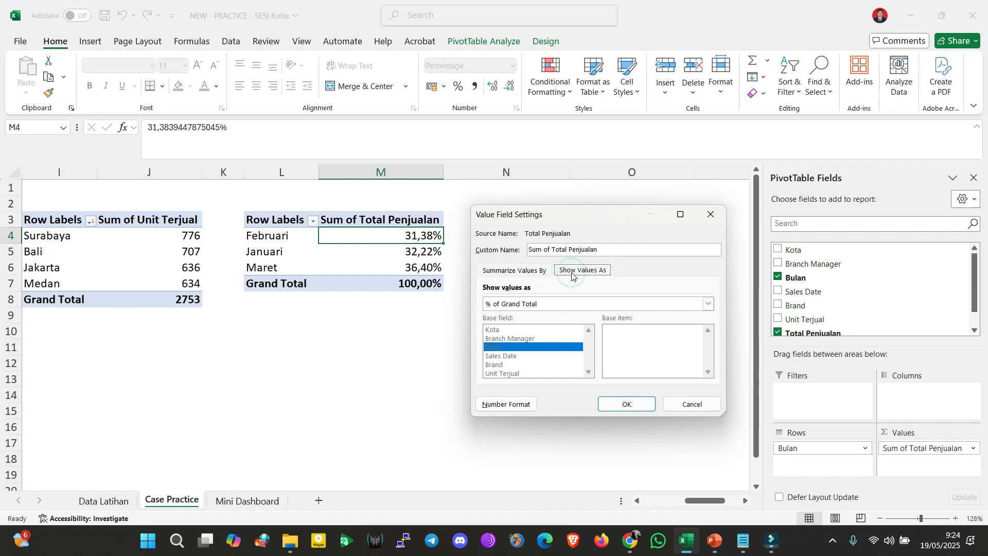
pyautogui.click(566, 305)
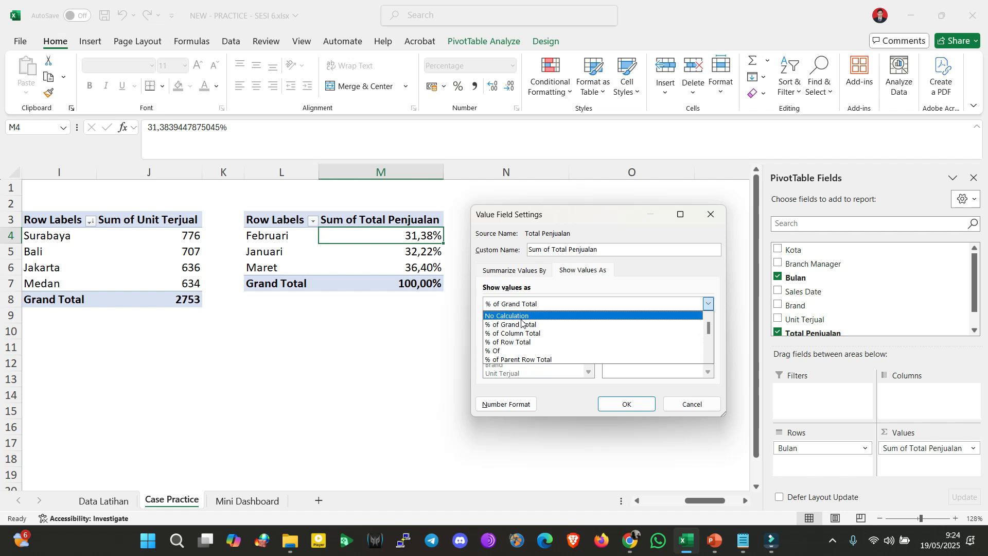
pyautogui.moveTo(709, 326)
pyautogui.mouseDown()
pyautogui.moveTo(710, 357)
pyautogui.moveTo(709, 321)
pyautogui.mouseUp()
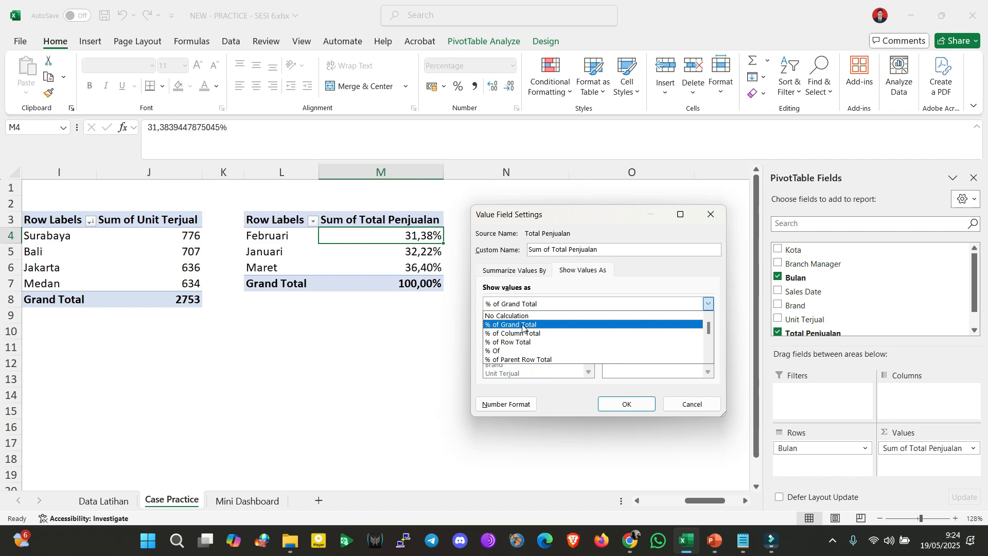
pyautogui.click(686, 404)
pyautogui.click(684, 400)
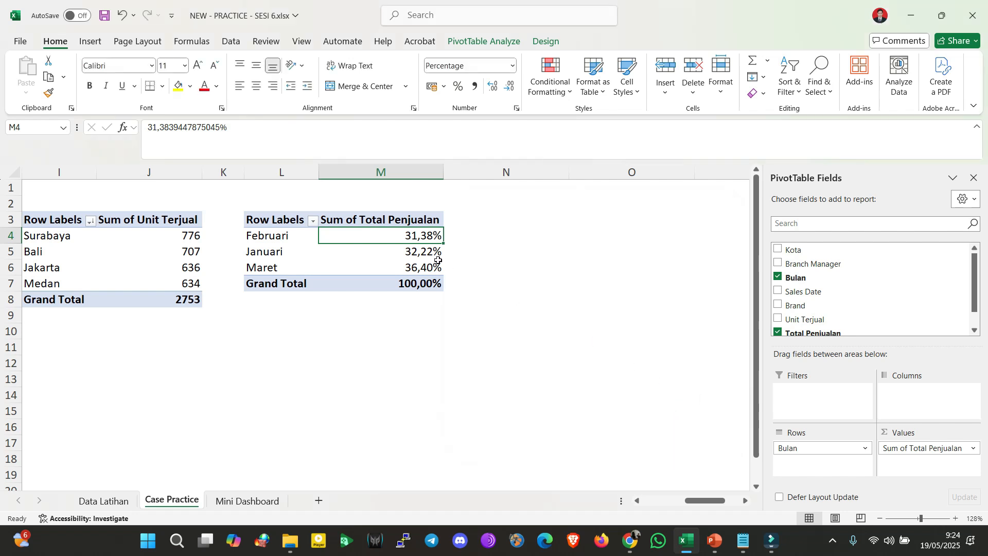
# Reopen the Value Field Settings for the Februari value in M4 and display its Show Values As settings
pyautogui.rightClick(410, 239)
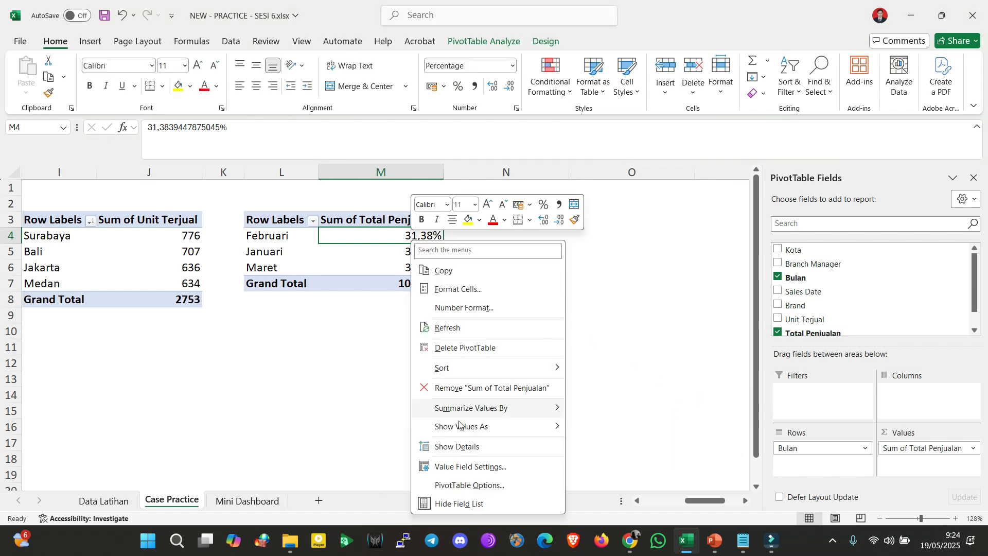
pyautogui.click(462, 467)
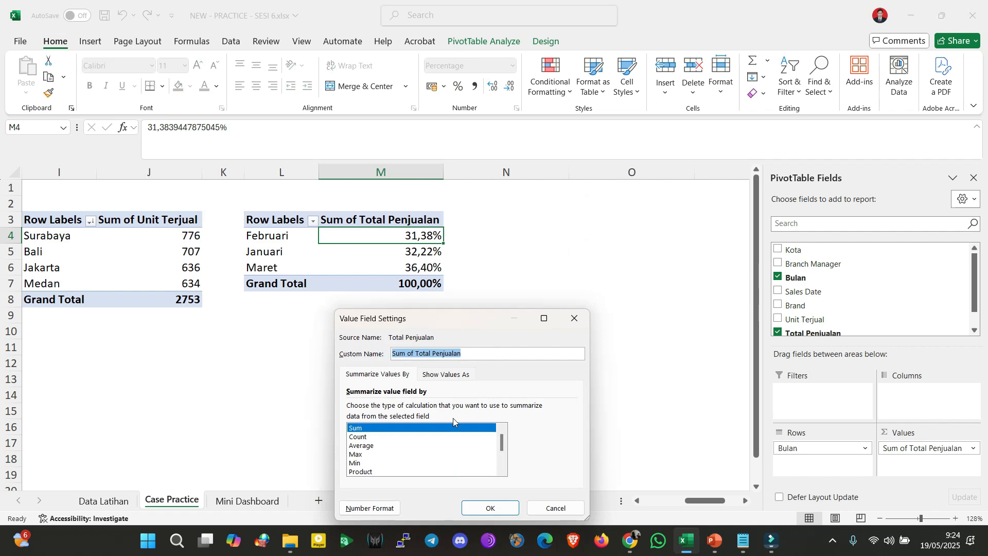
pyautogui.moveTo(461, 374); pyautogui.dragTo(620, 211)
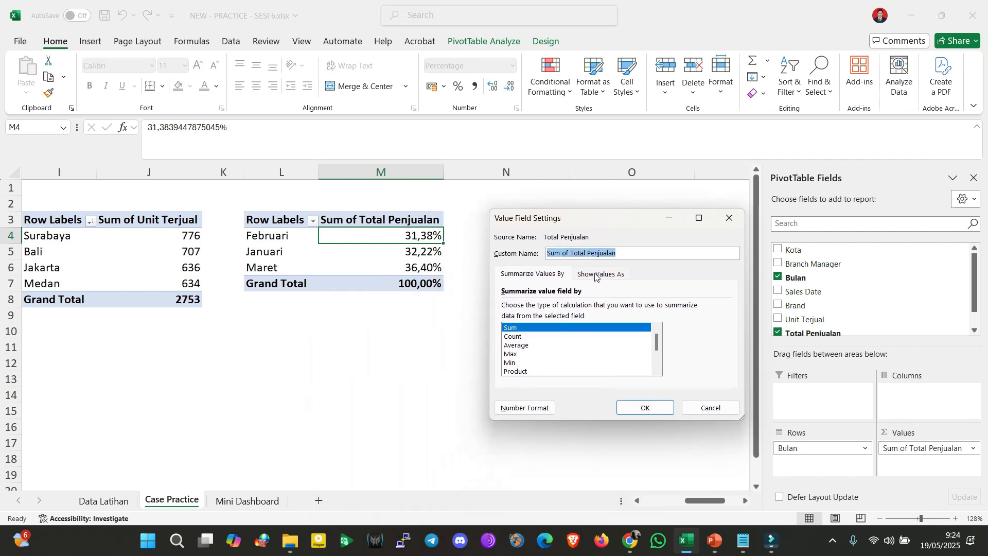
pyautogui.click(595, 274)
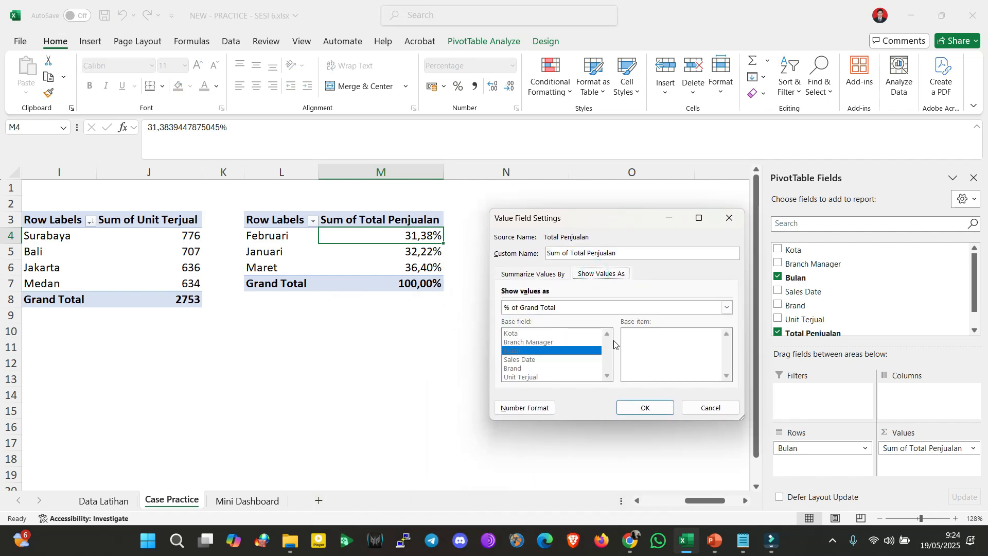
# Check the calculation options available for showing the Total Penjualan values, and leave the value field settings without changes
pyautogui.click(568, 309)
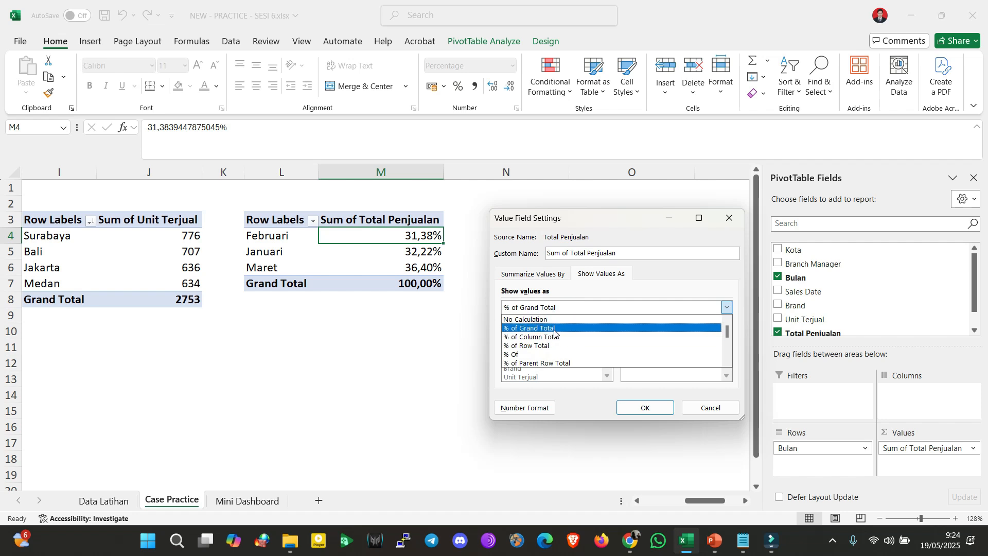
pyautogui.click(709, 407)
pyautogui.click(699, 406)
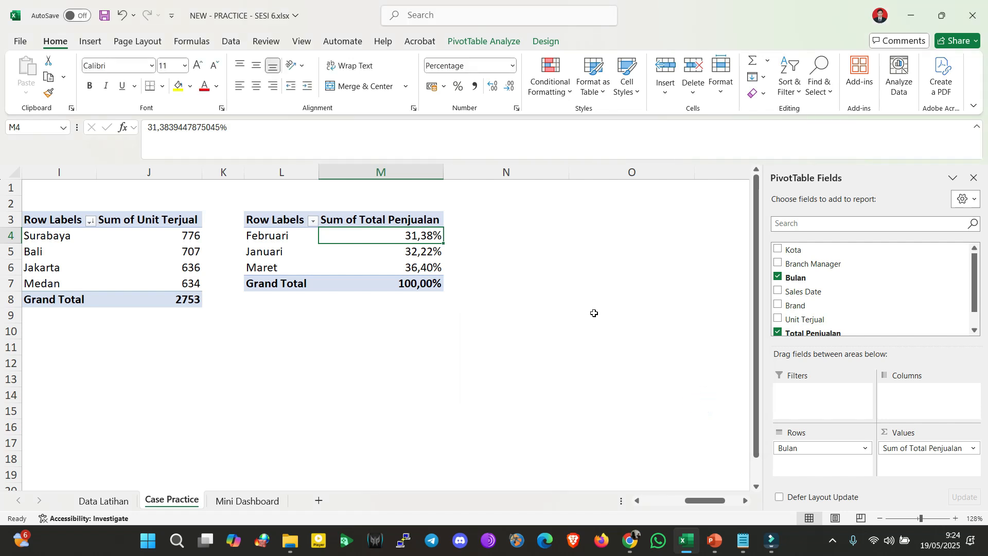
# Look over the Part A task list and the two finished pivot tables on the Case Practice sheet
pyautogui.click(477, 208)
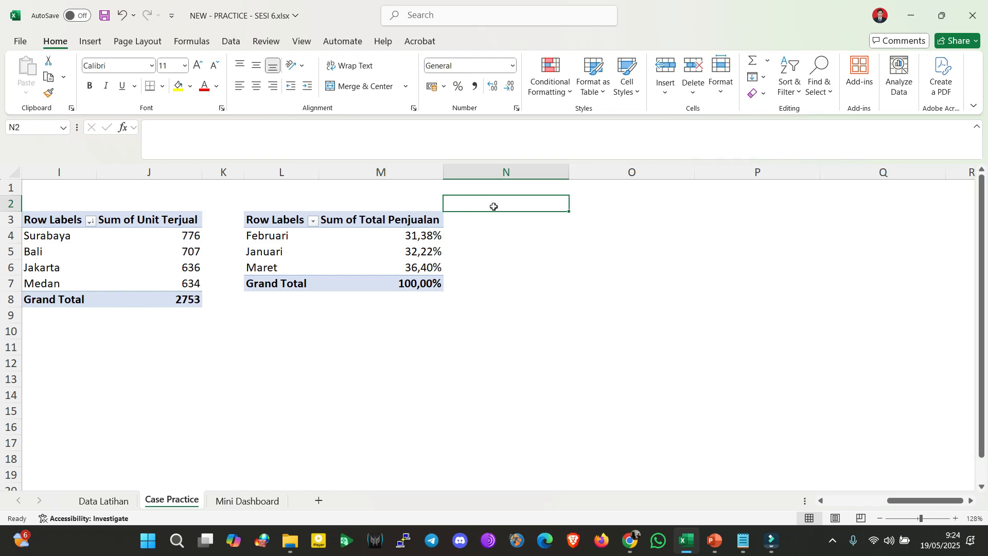
pyautogui.click(581, 208)
pyautogui.press('Right')
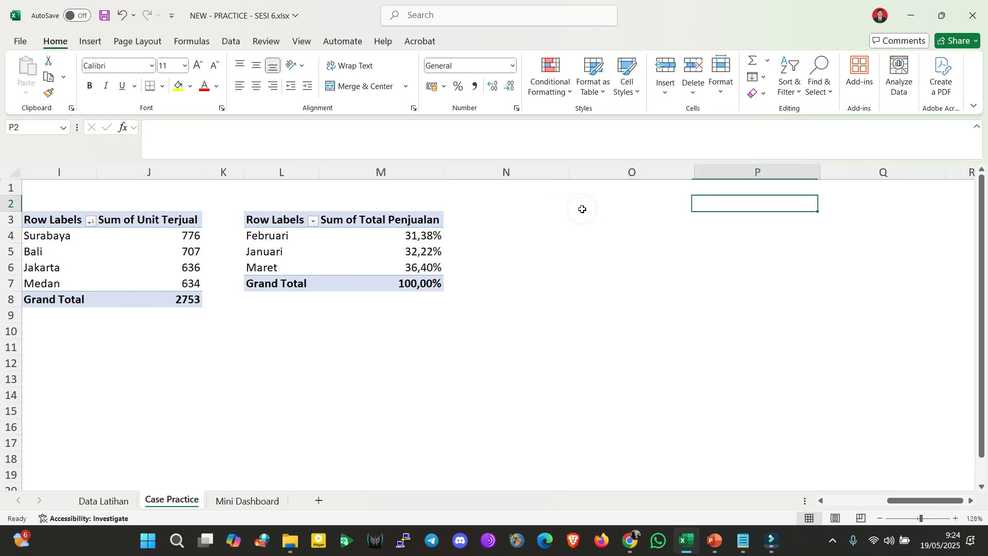
pyautogui.press('Right')
pyautogui.press('Right')
pyautogui.press('Right')
pyautogui.press('Right')
pyautogui.press('Right')
pyautogui.press('Left')
pyautogui.press('Left')
pyautogui.press('Left')
pyautogui.press('Left')
pyautogui.press('Left')
pyautogui.press('Left')
pyautogui.press('Left')
pyautogui.press('Left')
pyautogui.press('Left')
pyautogui.press('Left')
pyautogui.press('Left')
pyautogui.press('Left')
pyautogui.press('Left')
pyautogui.press('Left')
pyautogui.press('Left')
pyautogui.press('Left')
pyautogui.press('Left')
pyautogui.press('Left')
pyautogui.press('Left')
pyautogui.press('Right')
pyautogui.press('Right')
pyautogui.press('Right')
pyautogui.press('Right')
pyautogui.press('Right')
pyautogui.press('Right')
pyautogui.press('Right')
pyautogui.press('Right')
pyautogui.press('Right')
pyautogui.press('Right')
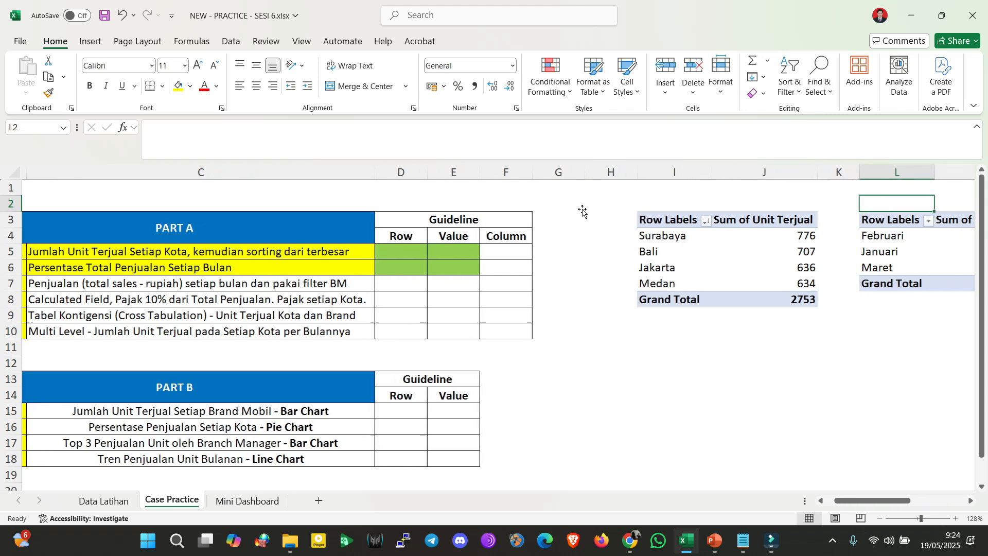
pyautogui.press('Right')
pyautogui.press('Right')
pyautogui.press('Down')
pyautogui.press('Right')
# Copy the Part A task 03 text, "Penjualan (total sales - rupiah) setiap bulan dan pakai filter BM", from cell C7
pyautogui.press('Left')
pyautogui.press('Left')
pyautogui.press('Left')
pyautogui.press('Left')
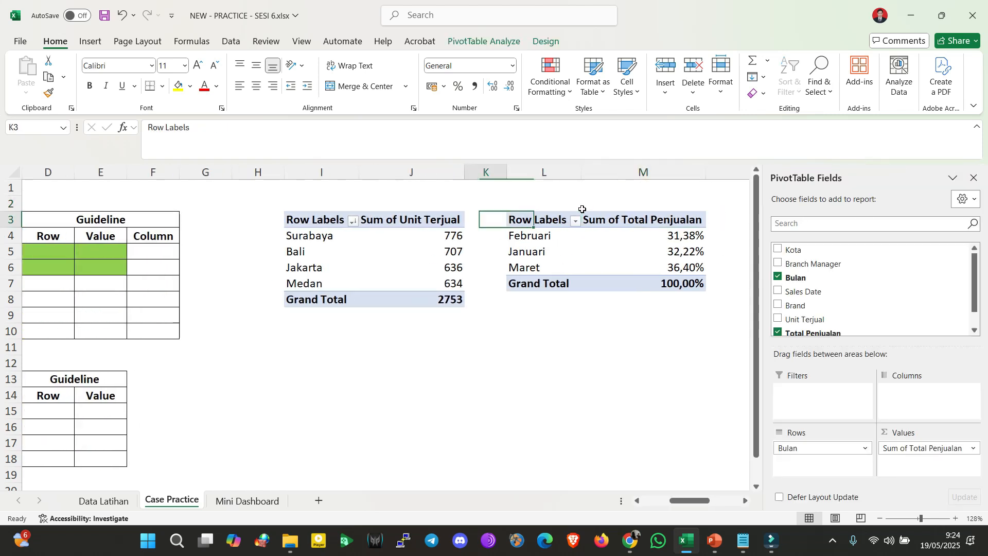
pyautogui.press('Left')
pyautogui.press('Left')
pyautogui.press('Left')
pyautogui.press('Left')
pyautogui.press('Left')
pyautogui.press('Left')
pyautogui.press('Left')
pyautogui.press('Left')
pyautogui.press('Left')
pyautogui.press('Left')
pyautogui.press('Down')
pyautogui.press('Down')
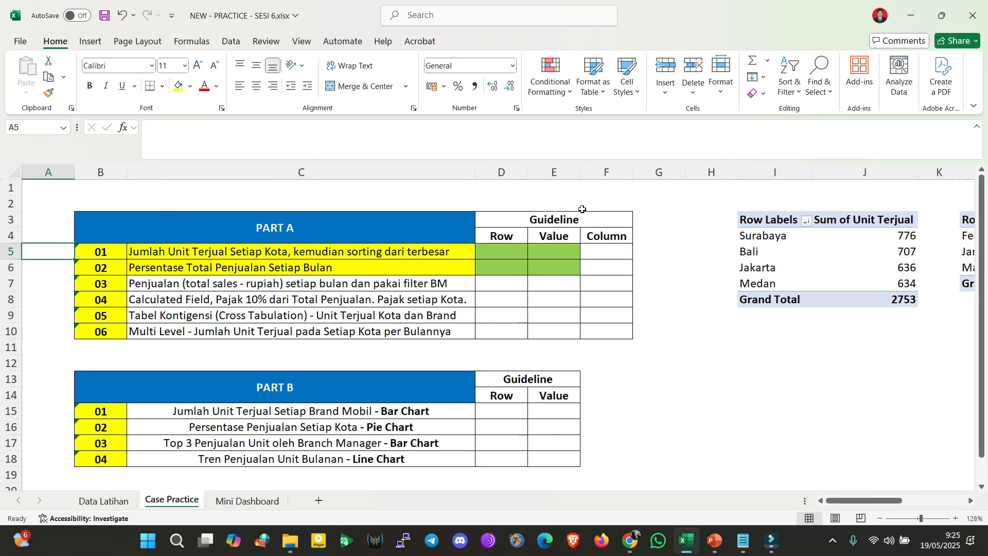
pyautogui.press('Right')
pyautogui.press('Right')
pyautogui.press('Down')
pyautogui.press('Right')
pyautogui.press('Down')
pyautogui.press('Left')
pyautogui.hotkey('ctrl', 'c')
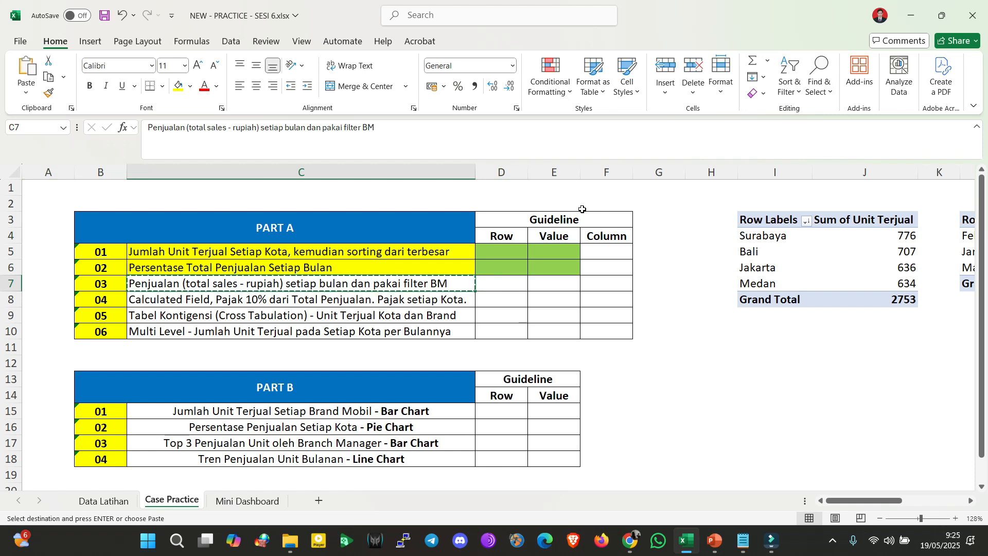
pyautogui.click(383, 148)
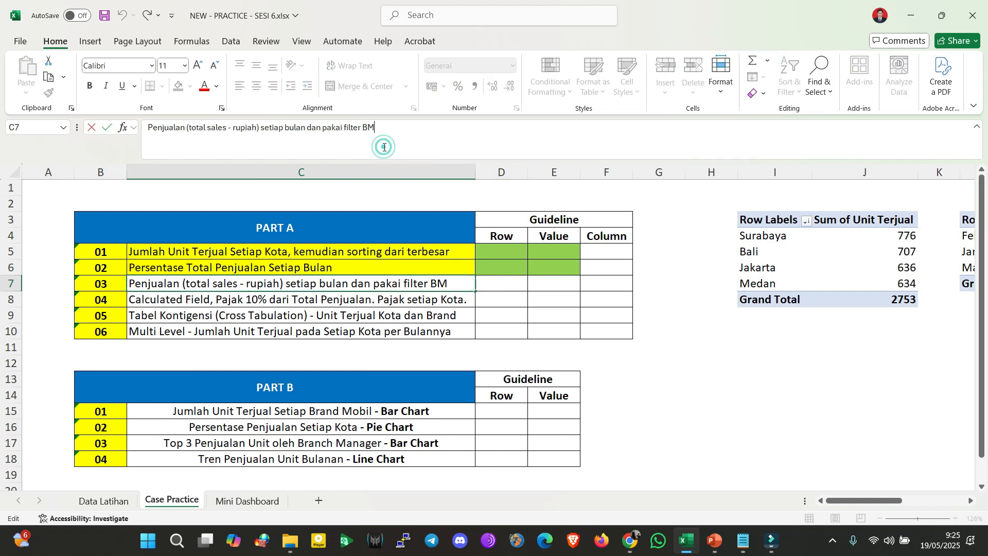
pyautogui.click(432, 281)
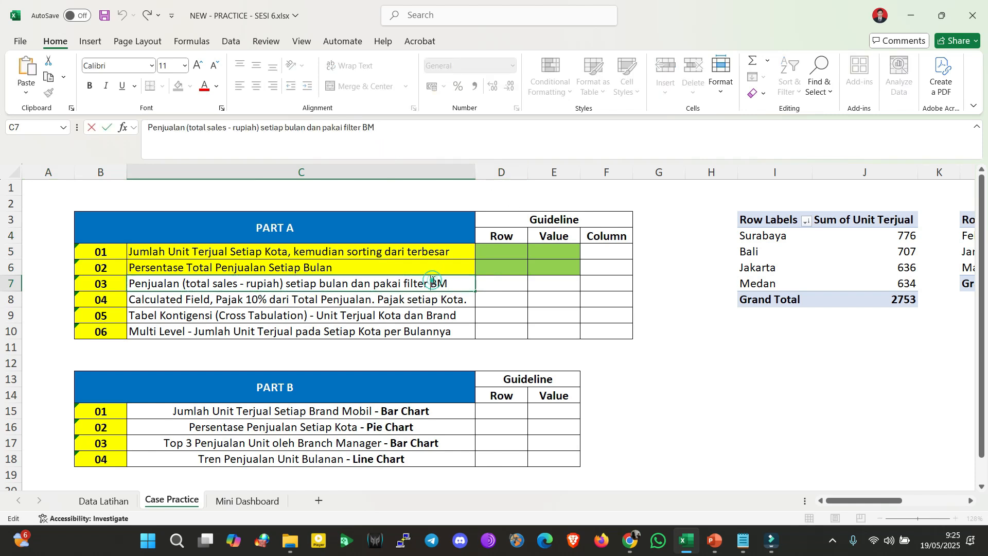
pyautogui.click(693, 303)
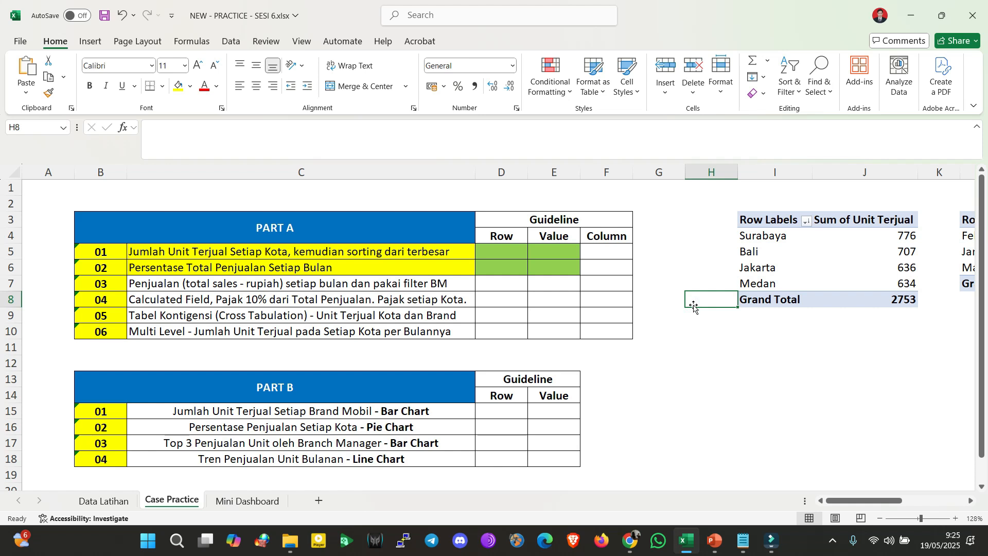
# Paste the task 03 text into cell L12, below the Total Penjualan percentage pivot table
pyautogui.press('Right')
pyautogui.press('Right')
pyautogui.press('Right')
pyautogui.press('Right')
pyautogui.press('Right')
pyautogui.press('Right')
pyautogui.press('Right')
pyautogui.press('Right')
pyautogui.press('Right')
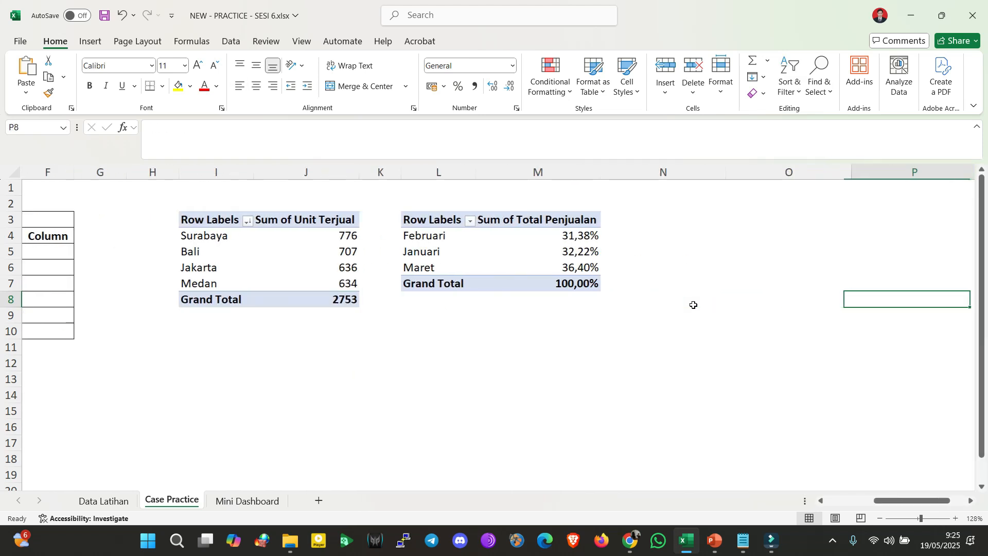
pyautogui.moveTo(615, 311); pyautogui.dragTo(607, 337)
pyautogui.click(607, 340)
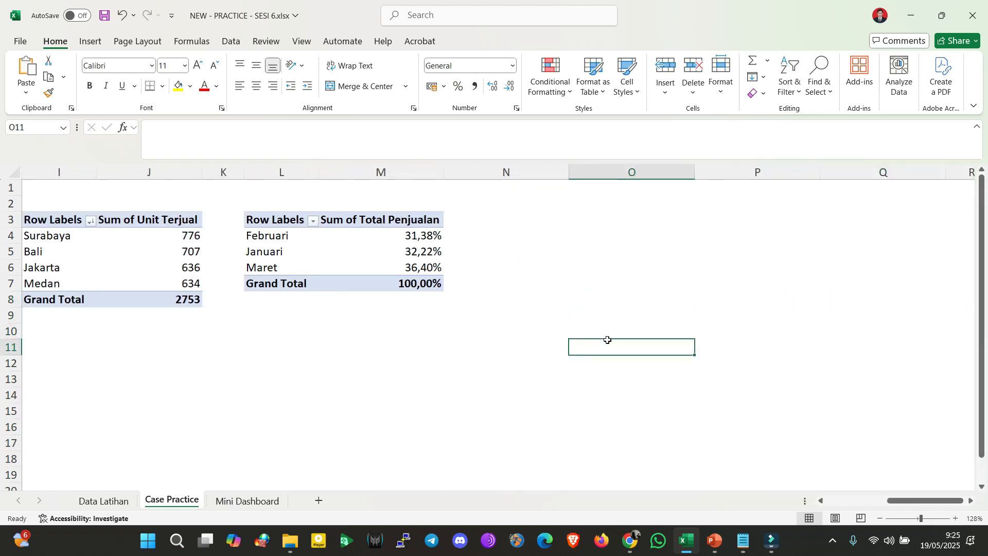
pyautogui.click(360, 358)
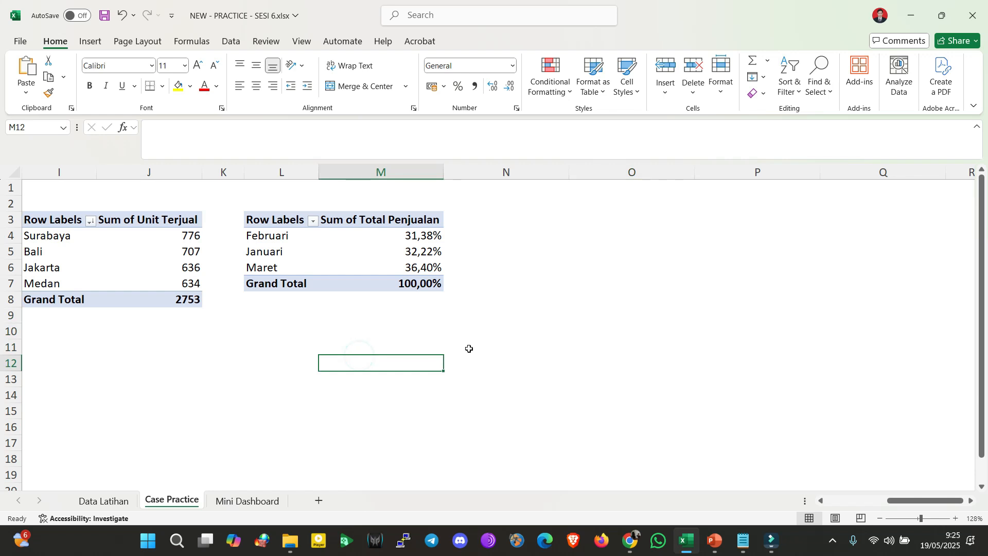
pyautogui.hotkey('ctrl', 'v')
pyautogui.hotkey('ctrl', 'z')
pyautogui.click(252, 369)
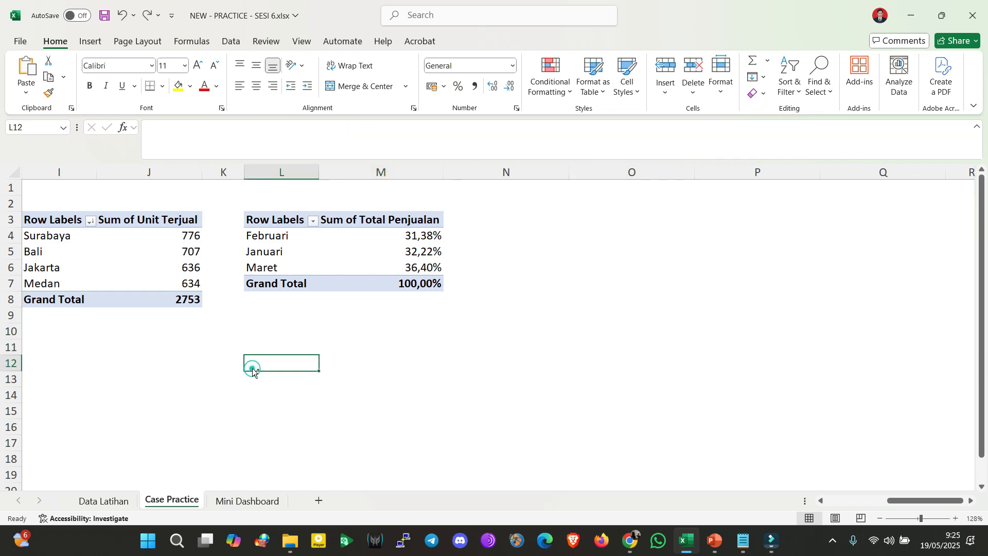
pyautogui.hotkey('ctrl', 'v')
pyautogui.click(575, 284)
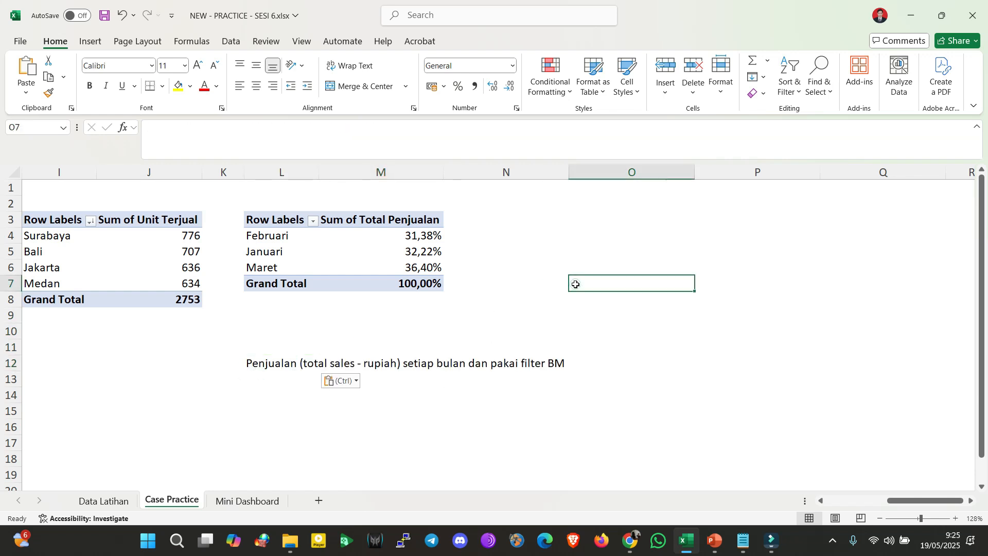
pyautogui.click(612, 206)
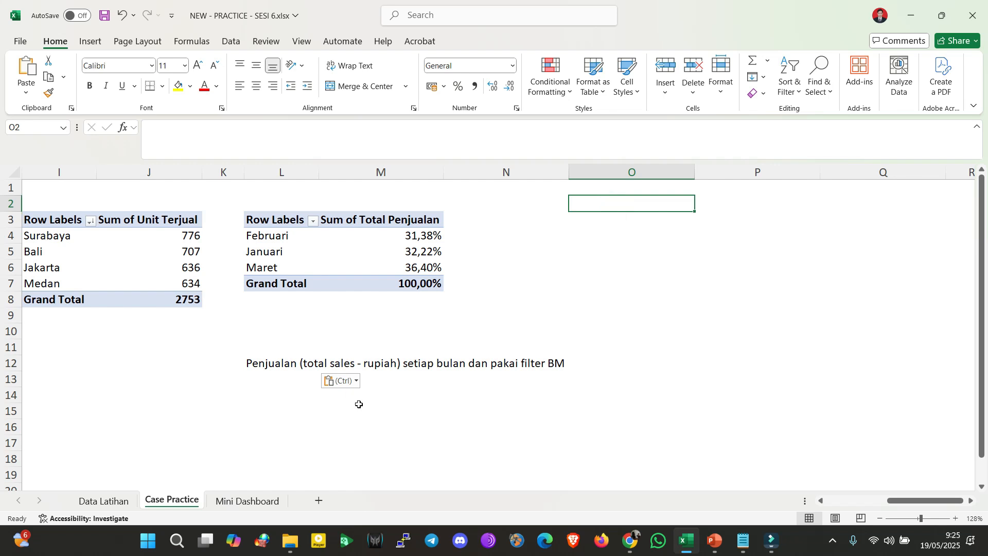
# Duplicate the Unit Terjual by Kota pivot table from I3:J8 to cell O3
pyautogui.moveTo(890, 502); pyautogui.dragTo(878, 508)
pyautogui.moveTo(180, 222); pyautogui.dragTo(283, 304)
pyautogui.hotkey('ctrl', 'c')
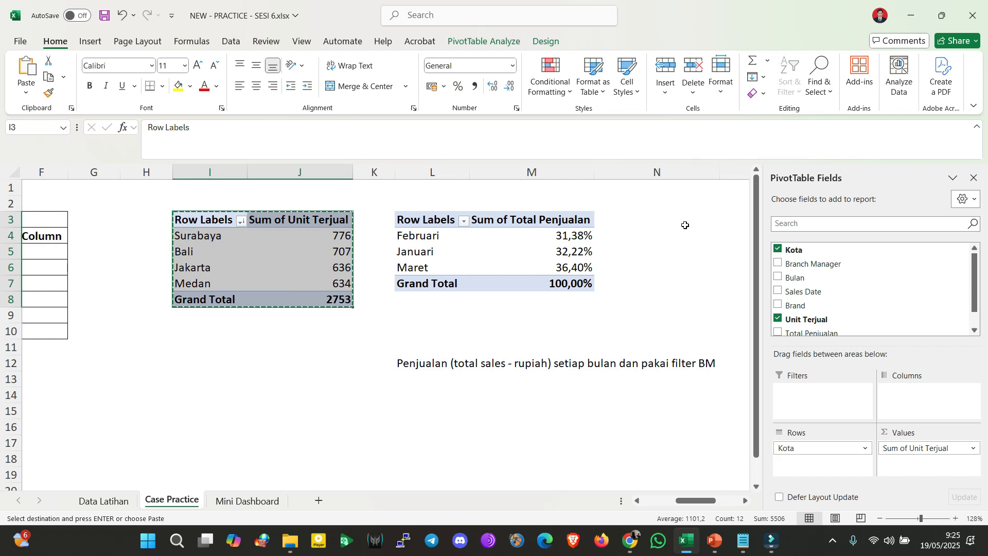
pyautogui.click(721, 224)
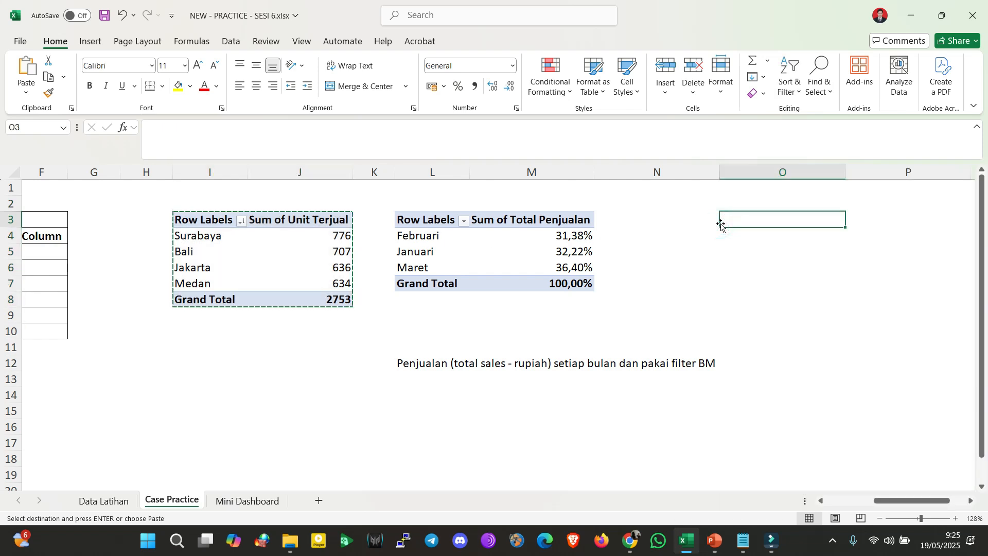
pyautogui.click(232, 265)
pyautogui.hotkey('ctrl', 'a')
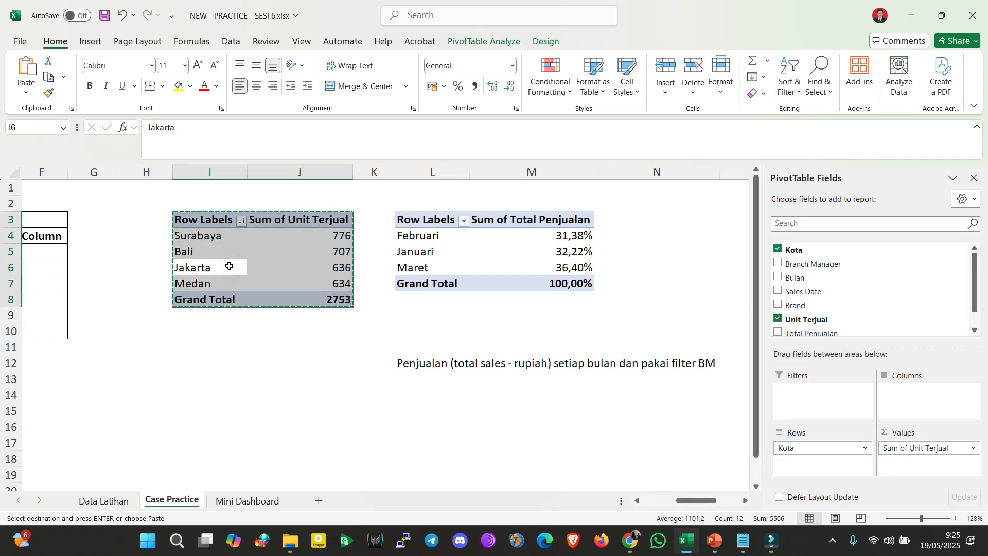
pyautogui.click(728, 216)
pyautogui.press('Right')
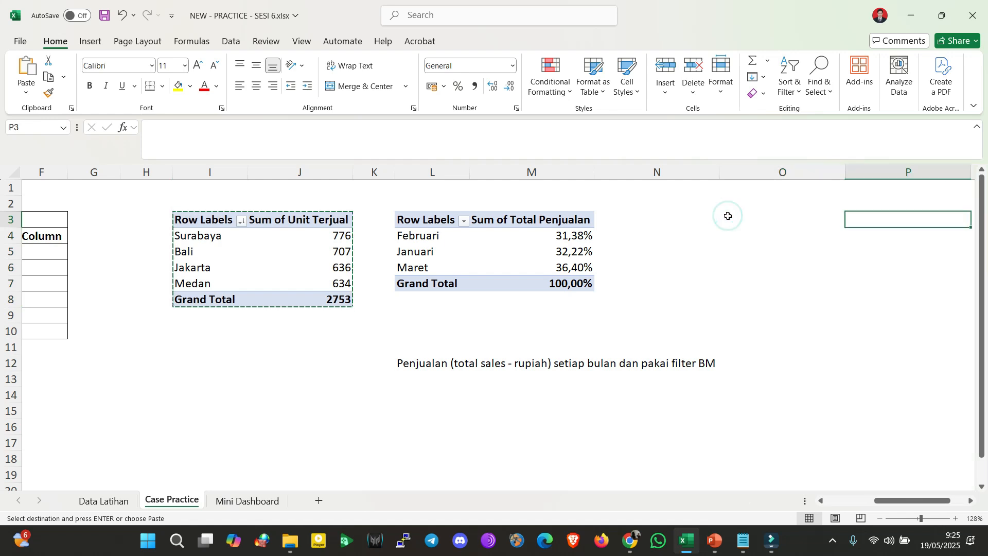
pyautogui.press('Left')
pyautogui.hotkey('ctrl', 'v')
# Narrow column O to fit the row labels of the duplicated pivot table
pyautogui.moveTo(690, 500); pyautogui.dragTo(700, 507)
pyautogui.moveTo(563, 167); pyautogui.dragTo(515, 167)
pyautogui.click(549, 318)
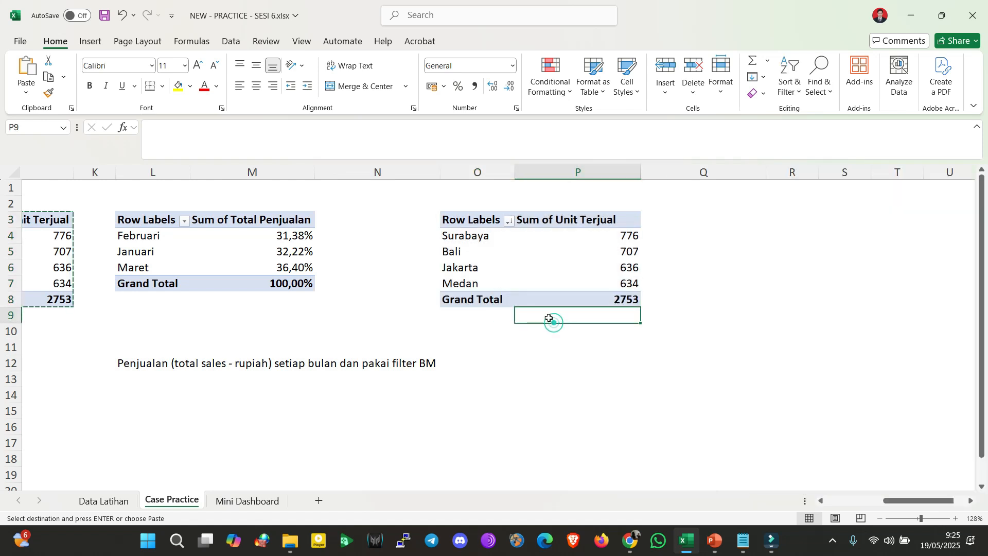
# Change the duplicated pivot table to summarize Total Penjualan by Bulan instead of Unit Terjual by Kota
pyautogui.click(455, 218)
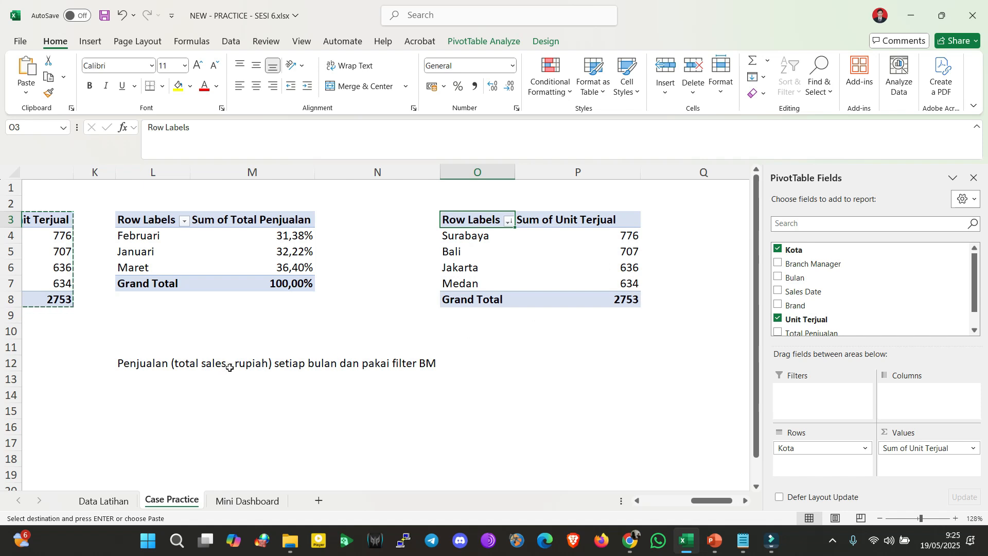
pyautogui.click(778, 318)
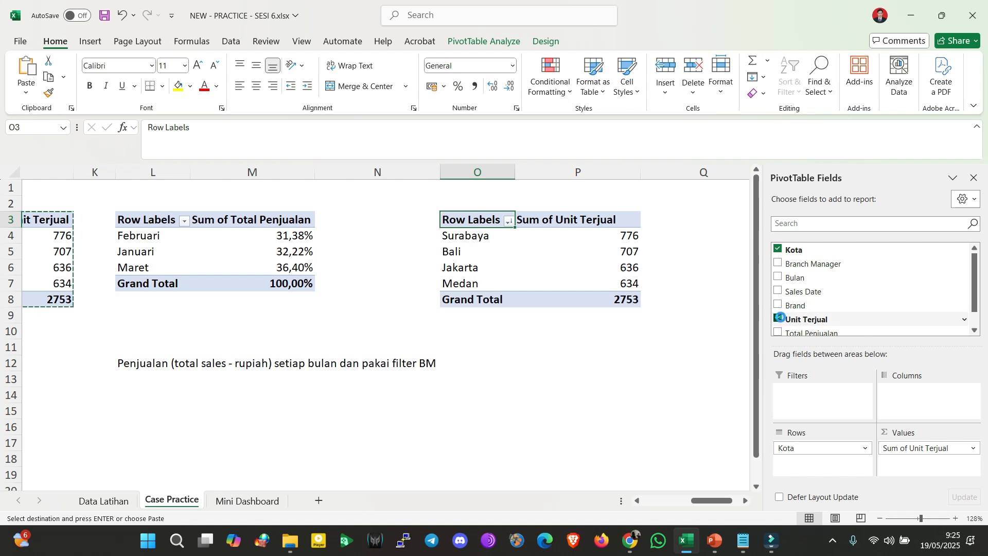
pyautogui.click(780, 335)
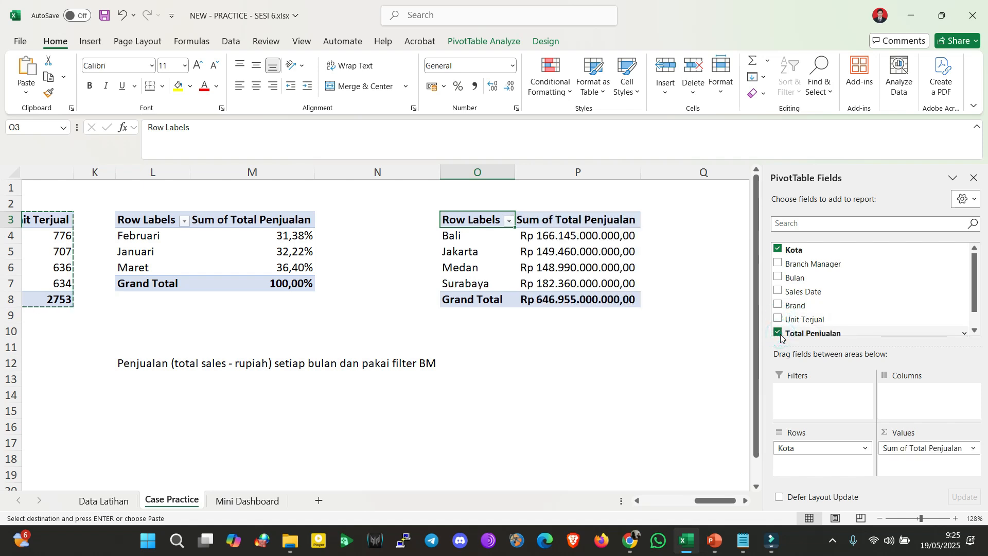
pyautogui.click(777, 249)
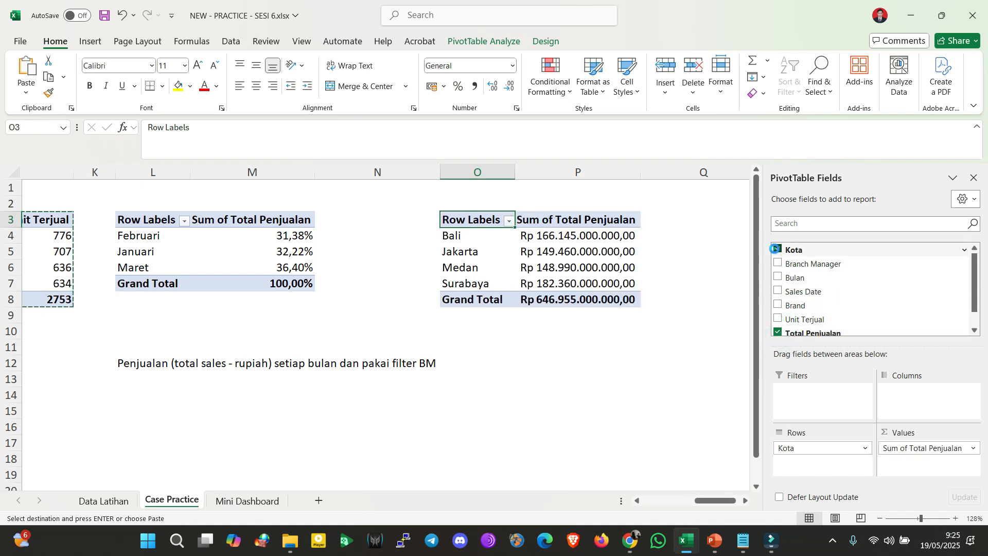
pyautogui.click(778, 277)
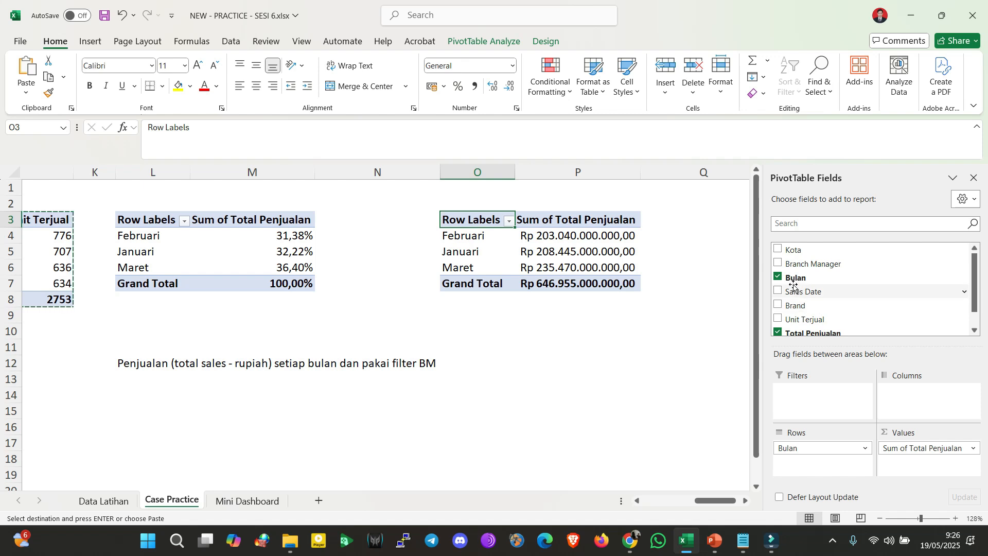
# Add Branch Manager as the report filter of the Total Penjualan by Bulan pivot table at O3, and narrow column N
pyautogui.click(778, 264)
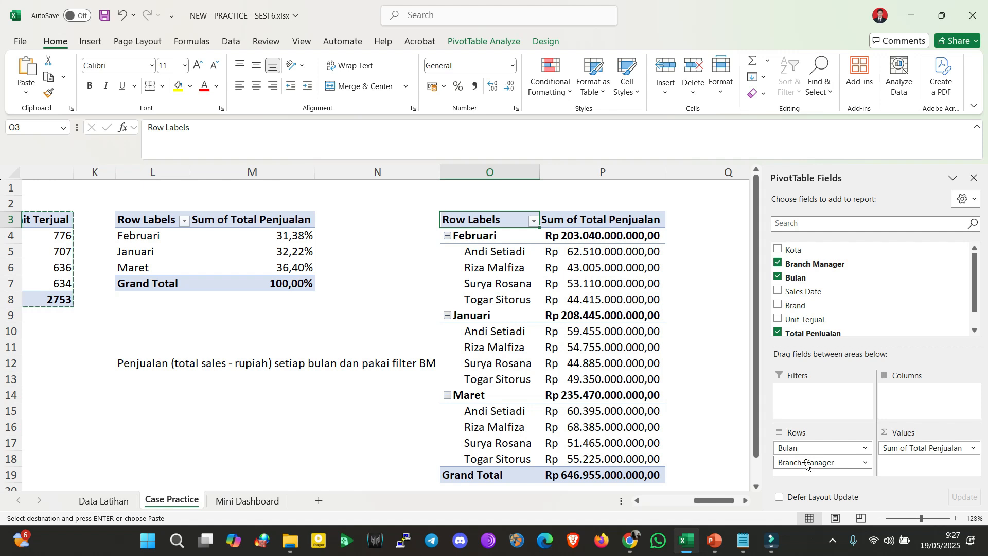
pyautogui.moveTo(806, 463); pyautogui.dragTo(802, 395)
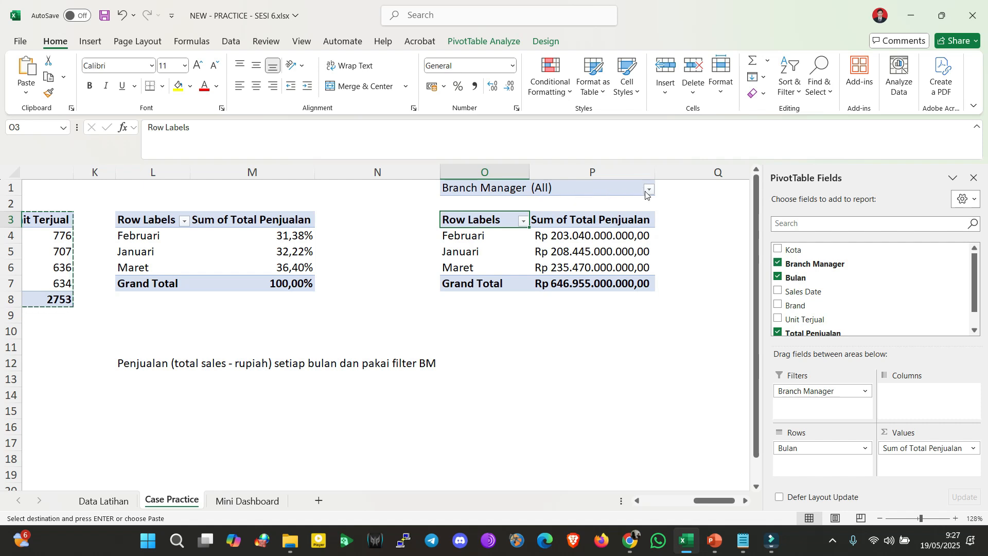
pyautogui.moveTo(439, 171); pyautogui.dragTo(387, 172)
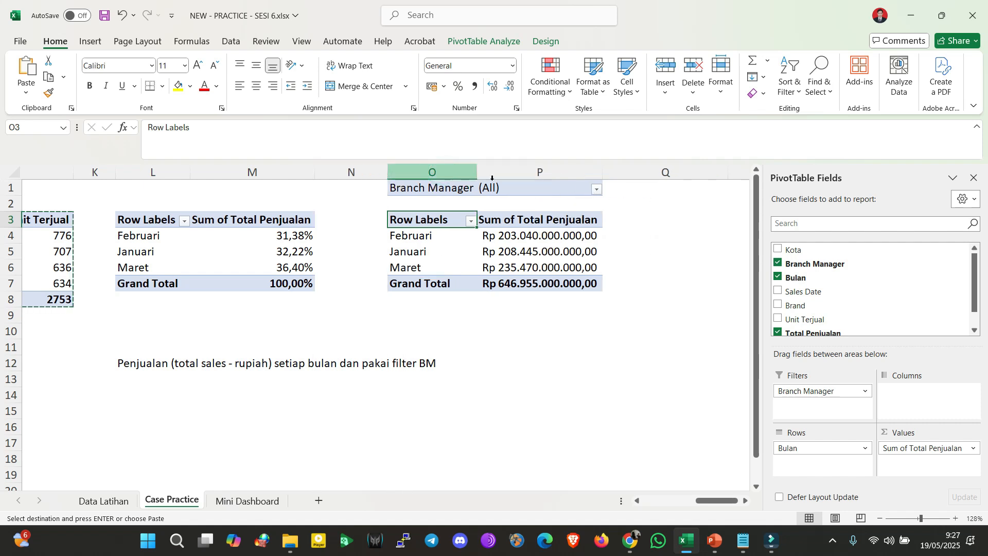
# Filter the pivot table at O3 to show only the first branch manager in the list
pyautogui.click(586, 186)
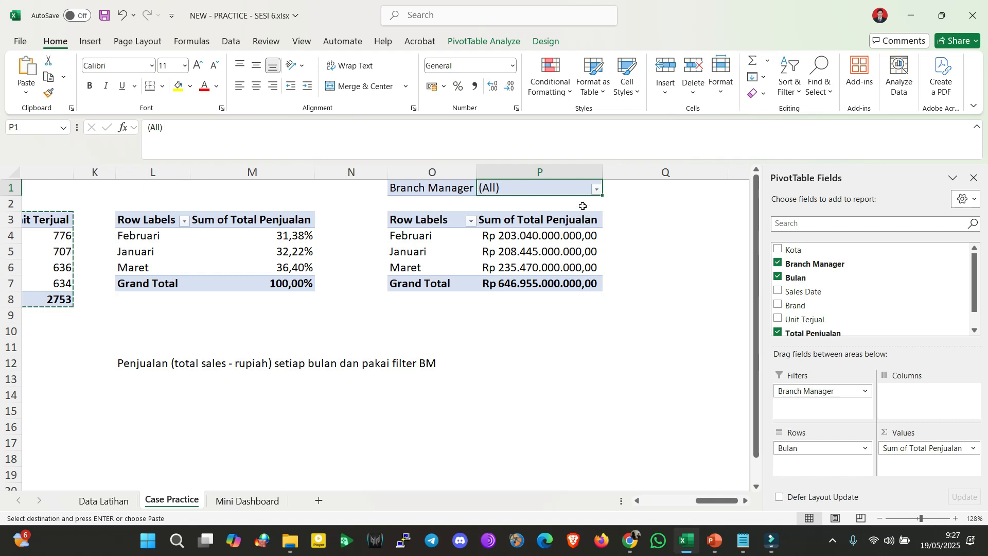
pyautogui.click(595, 190)
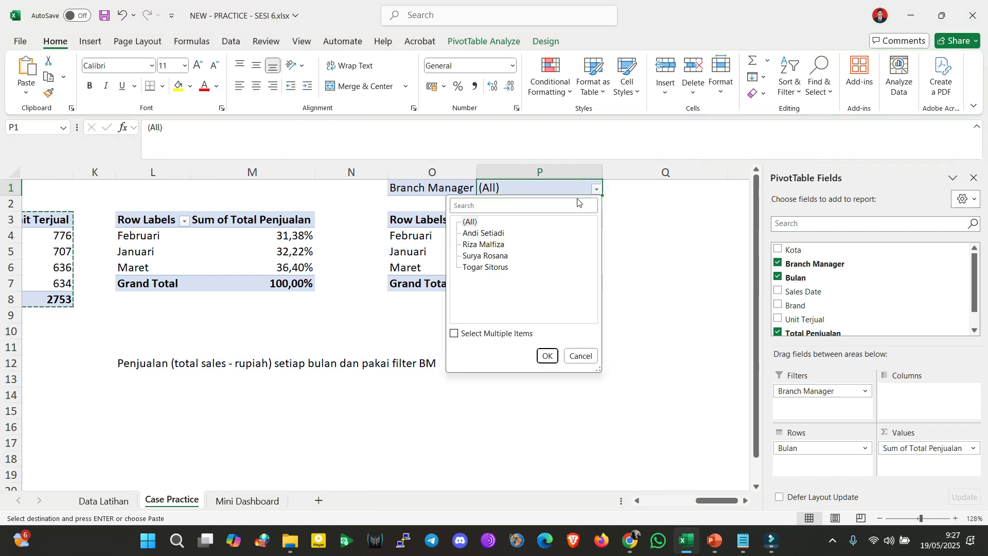
pyautogui.click(486, 234)
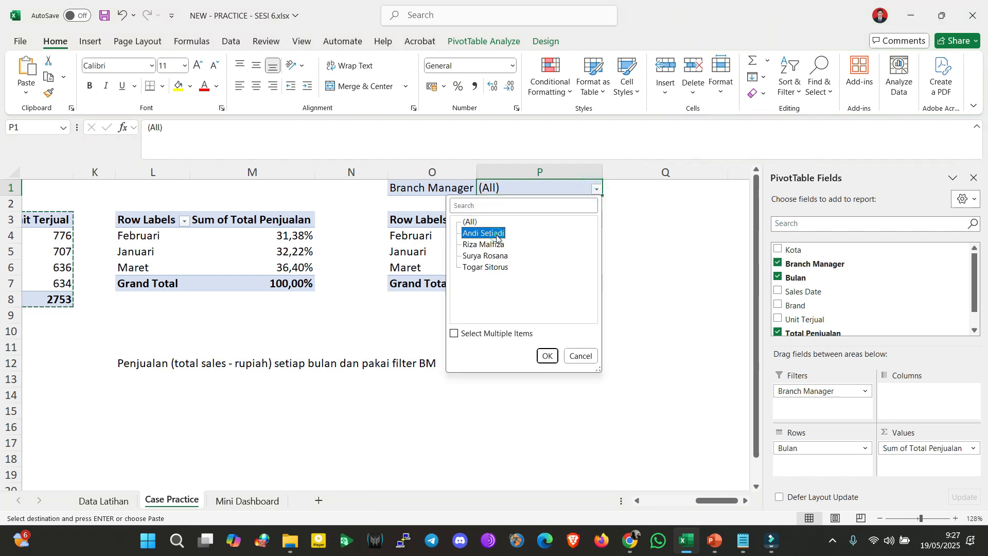
pyautogui.click(544, 355)
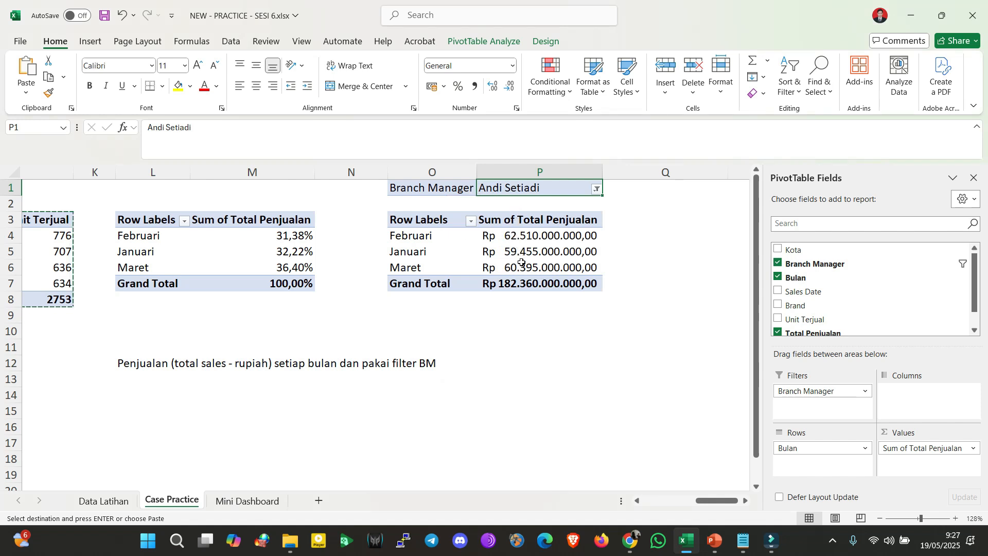
# Filter the pivot table at O3 by the fourth, second and third branch managers in the list, one after another
pyautogui.click(595, 190)
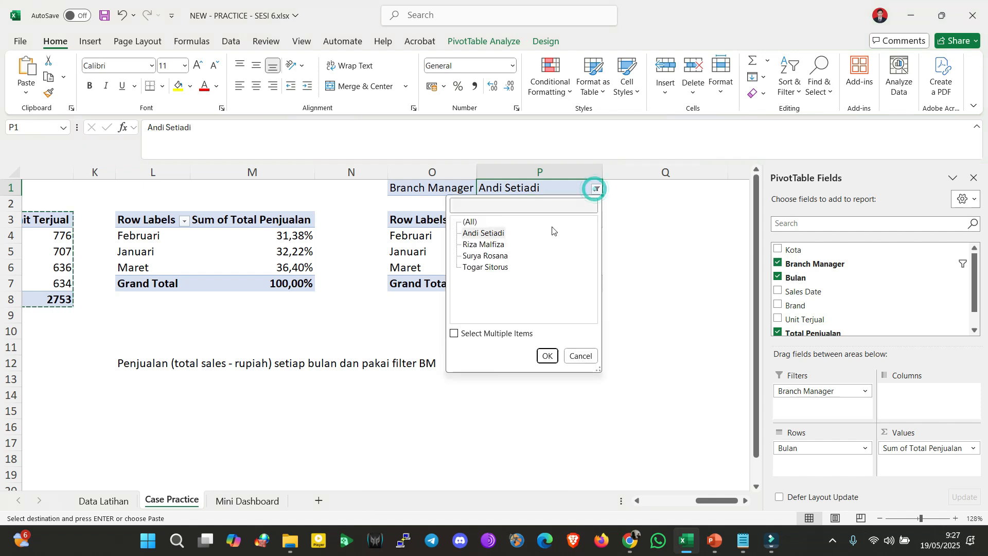
pyautogui.click(500, 267)
pyautogui.click(547, 355)
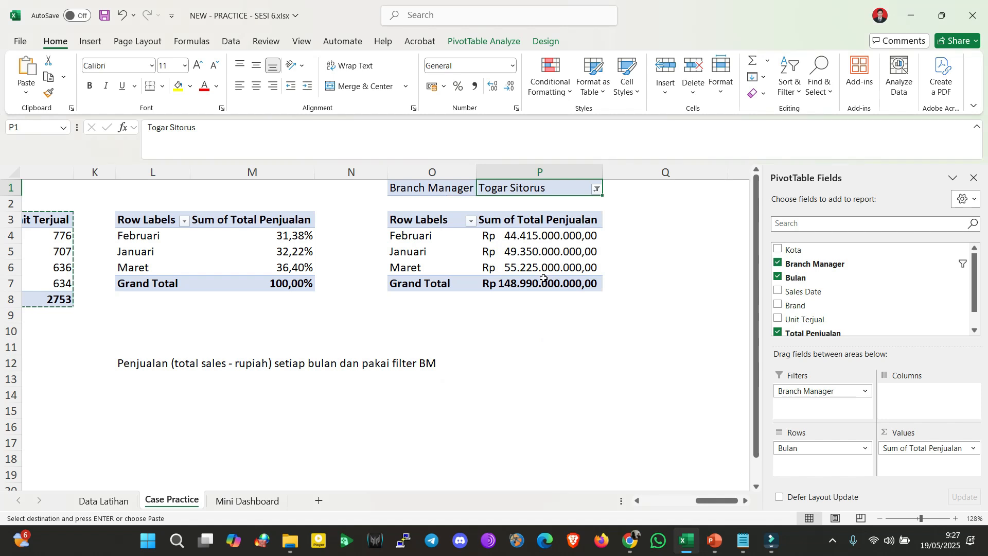
pyautogui.moveTo(544, 278)
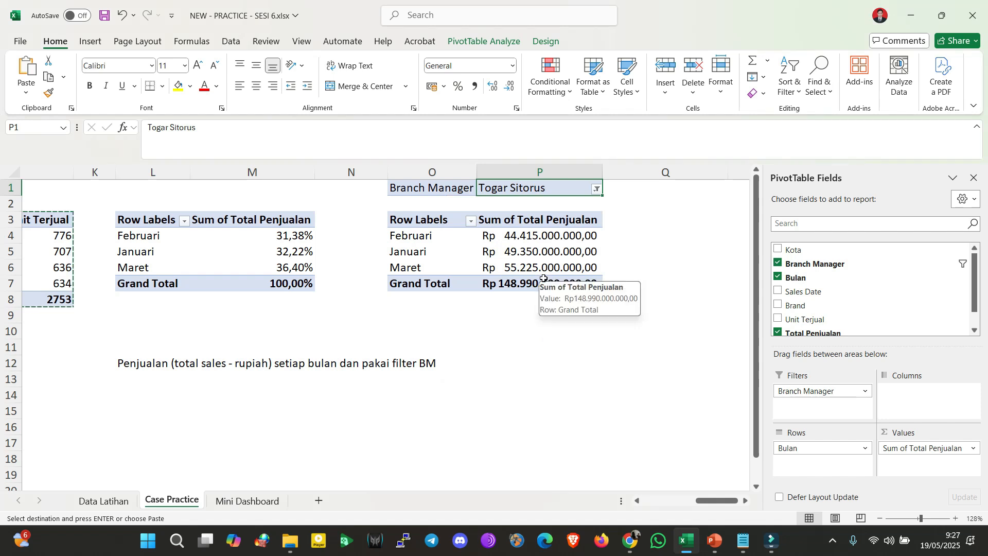
pyautogui.click(597, 189)
pyautogui.click(502, 246)
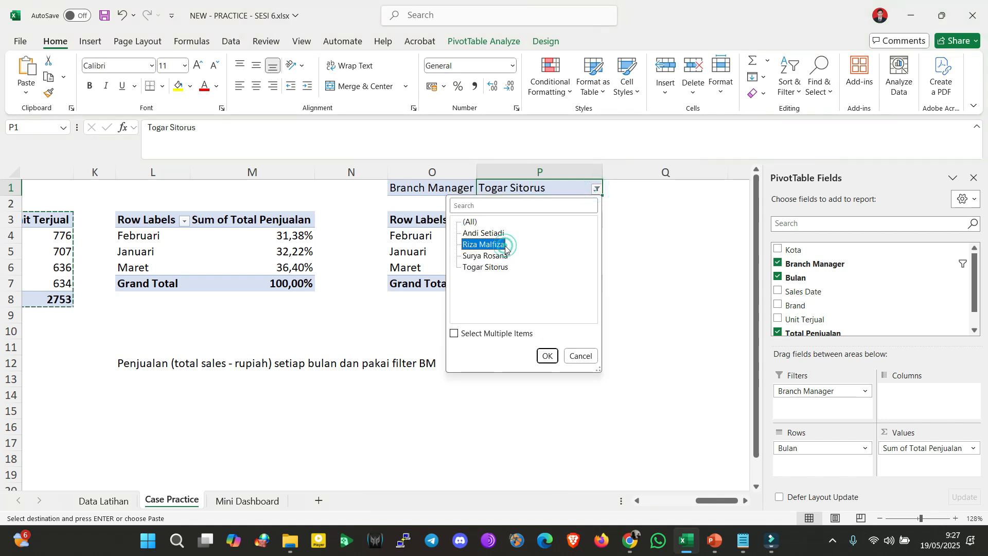
pyautogui.click(547, 355)
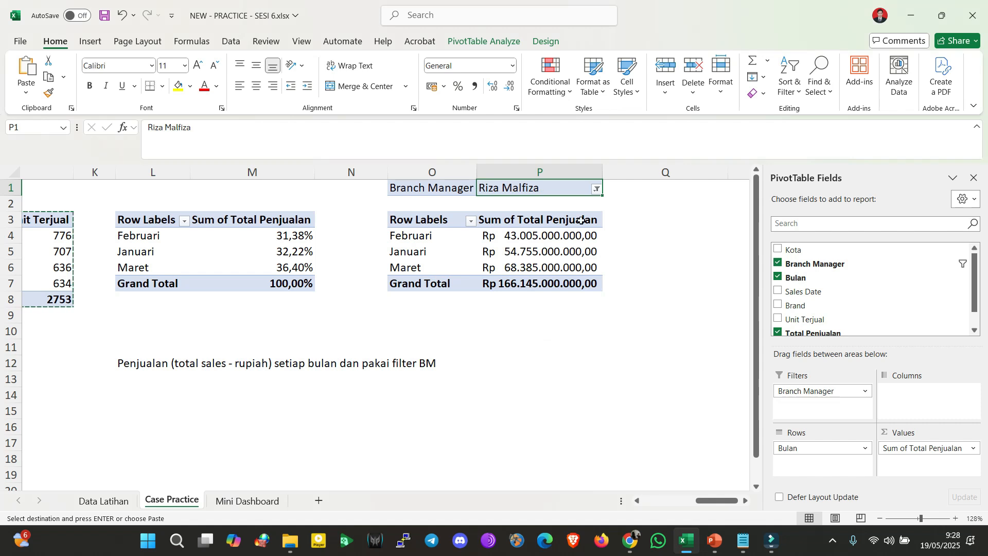
pyautogui.click(596, 191)
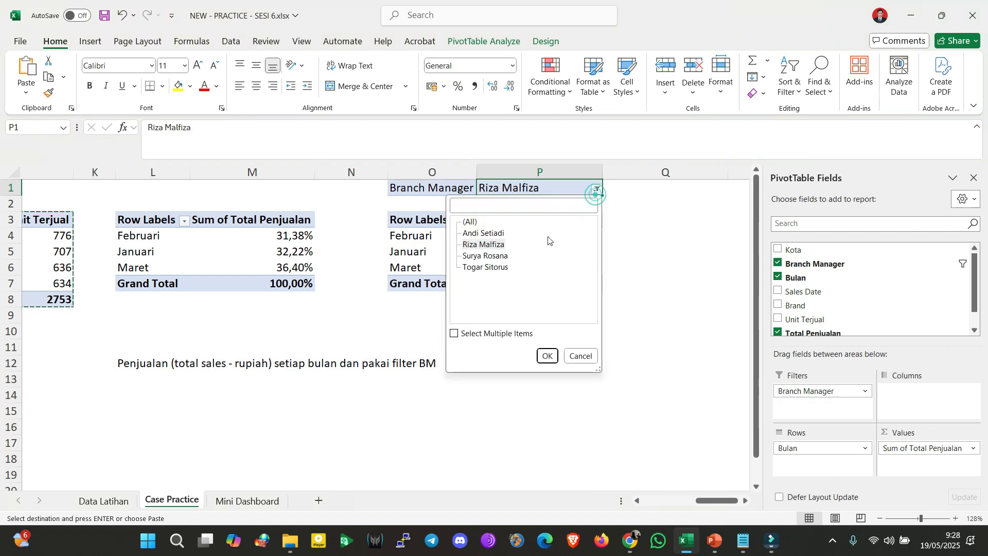
pyautogui.click(495, 255)
pyautogui.click(547, 355)
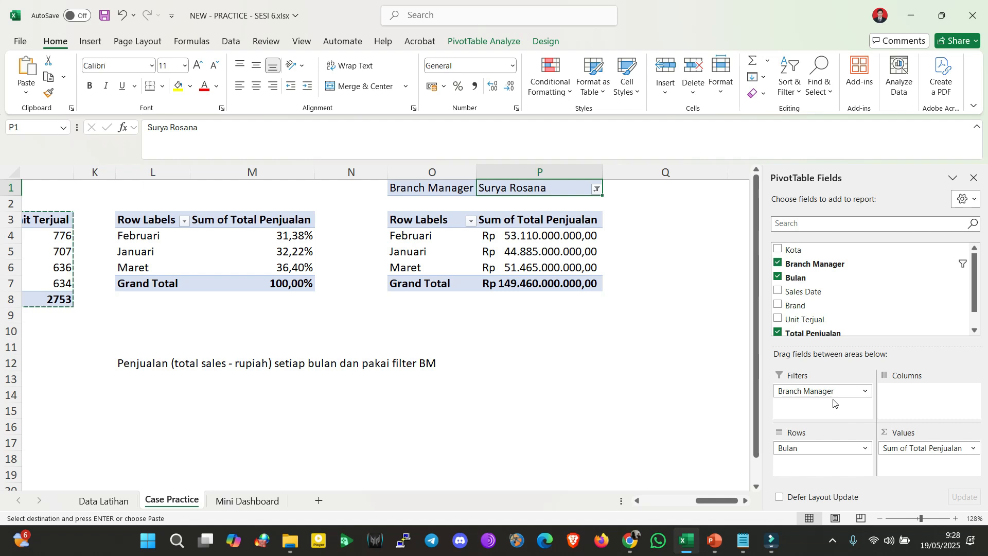
# Move Bulan to the columns of the Branch Manager-filtered pivot table, and return it to the rows
pyautogui.moveTo(798, 448); pyautogui.dragTo(921, 396)
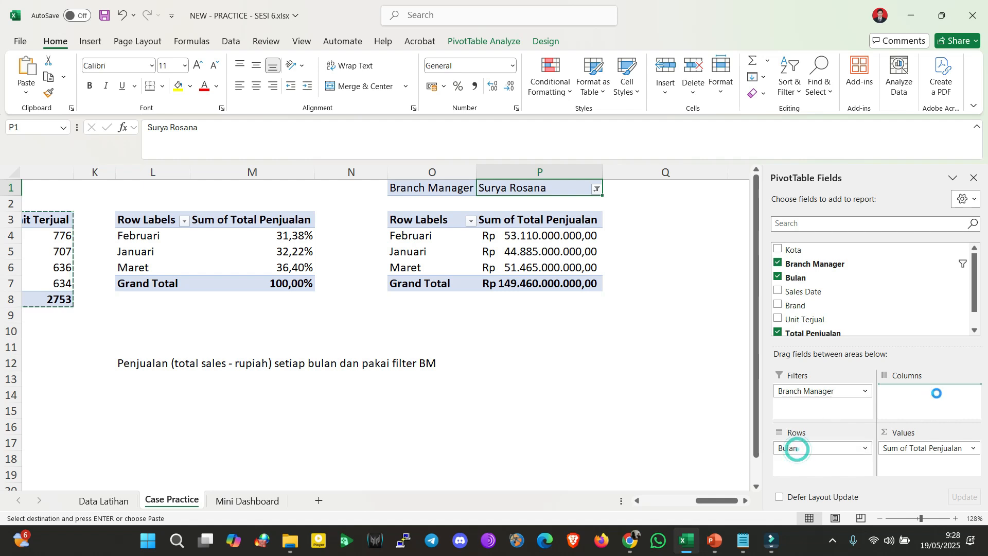
pyautogui.moveTo(704, 500); pyautogui.dragTo(714, 497)
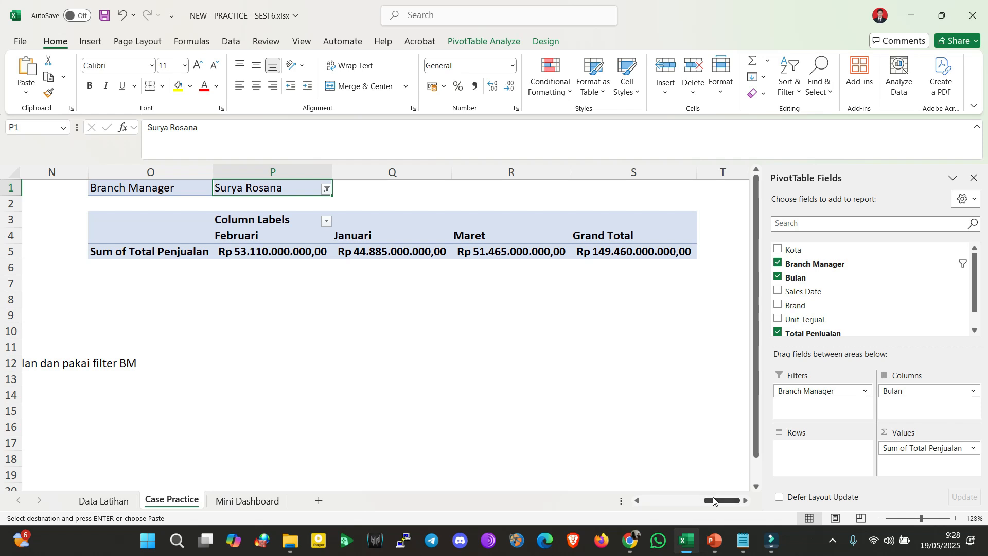
pyautogui.moveTo(885, 389); pyautogui.dragTo(809, 447)
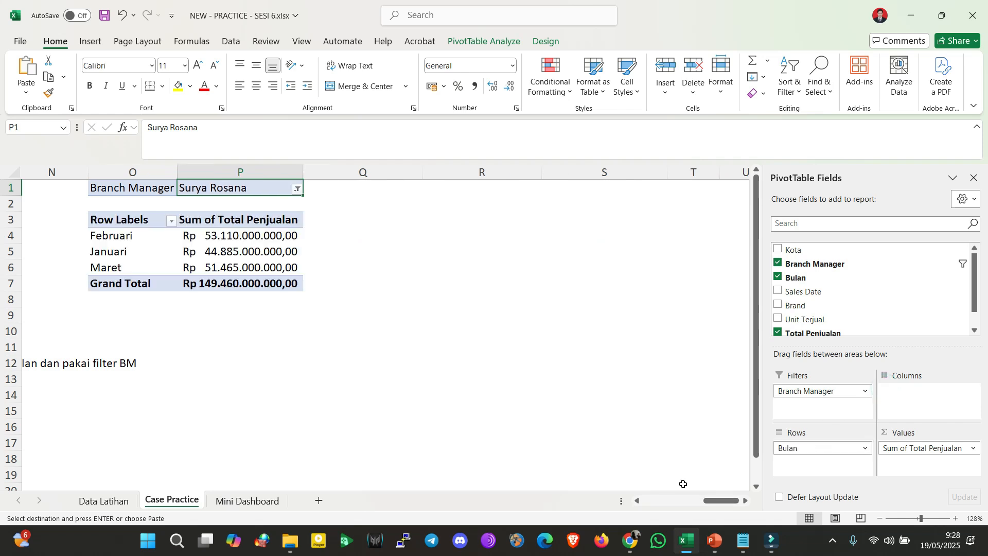
pyautogui.moveTo(715, 500); pyautogui.dragTo(705, 505)
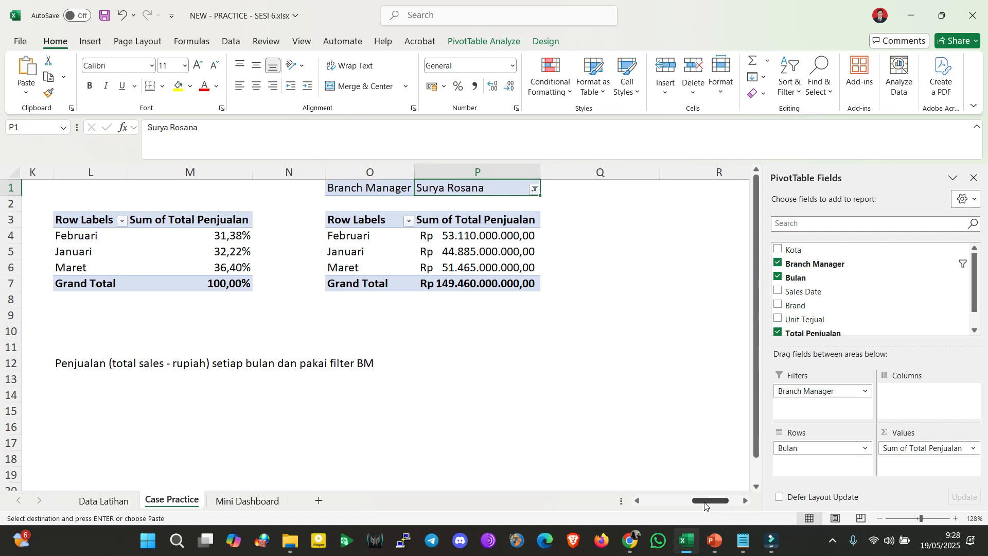
# Copy the green guideline marking from D6:E6 to D7:E7 for Part A exercise 03
pyautogui.moveTo(705, 506); pyautogui.dragTo(667, 507)
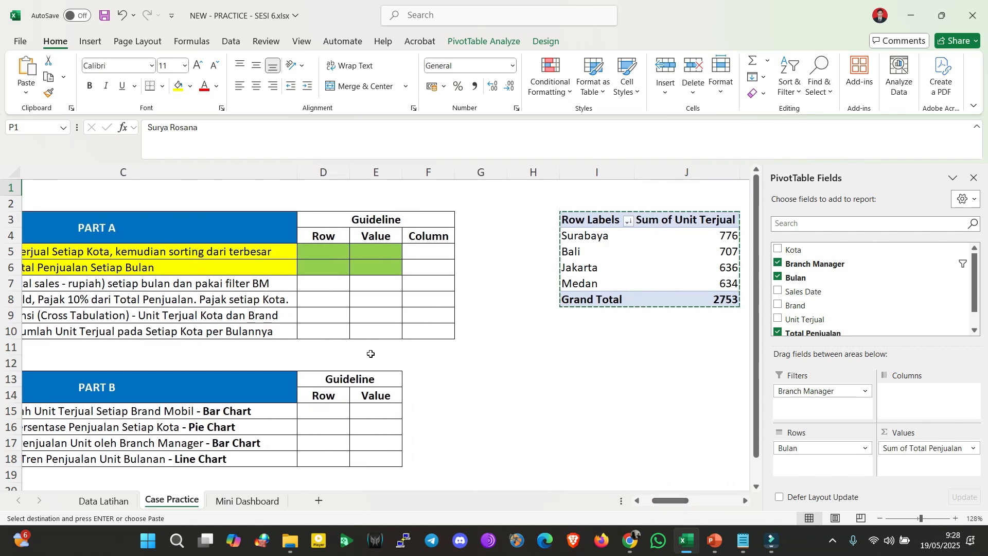
pyautogui.moveTo(318, 270); pyautogui.dragTo(363, 269)
pyautogui.hotkey('ctrl', 'c')
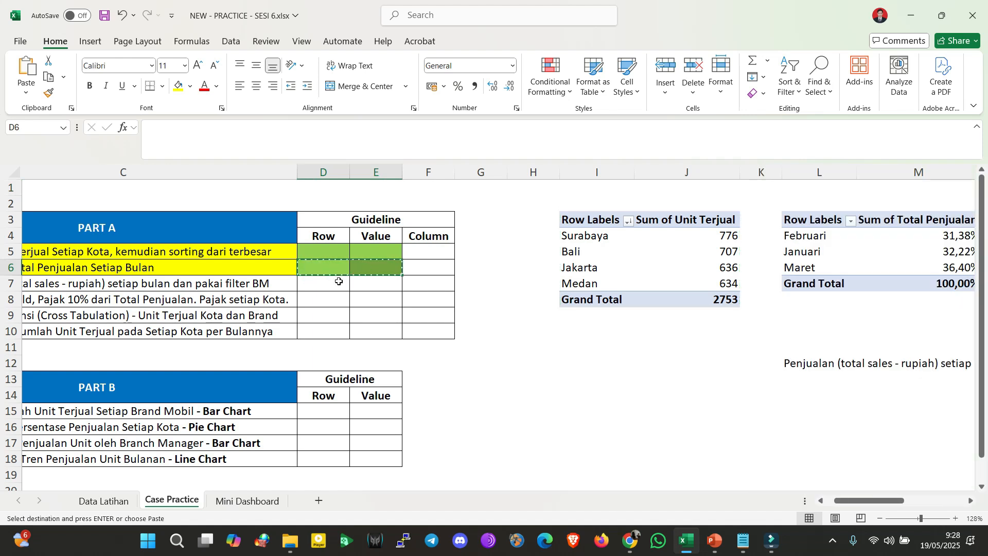
pyautogui.click(335, 282)
pyautogui.hotkey('ctrl', 'v')
pyautogui.moveTo(299, 282); pyautogui.dragTo(342, 277)
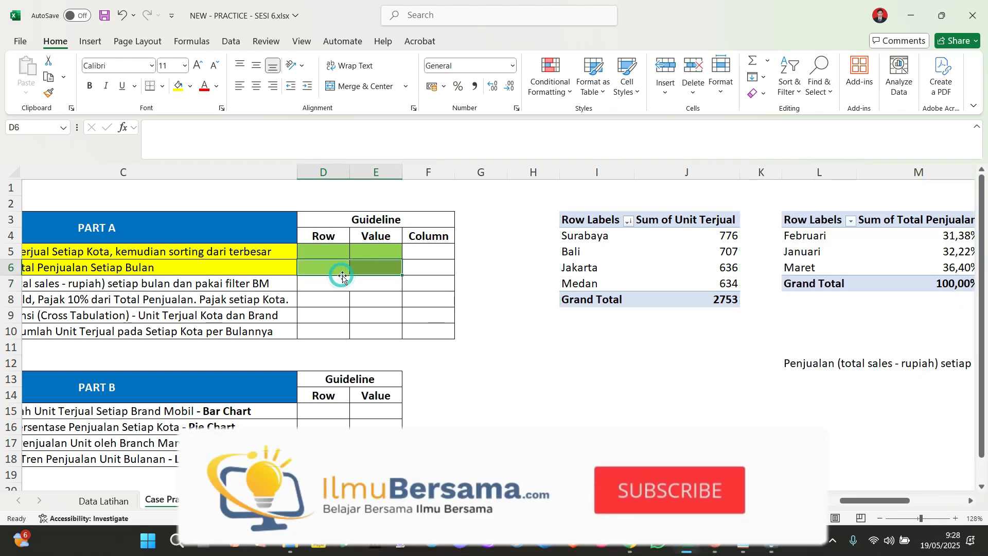
pyautogui.hotkey('ctrl', 'z')
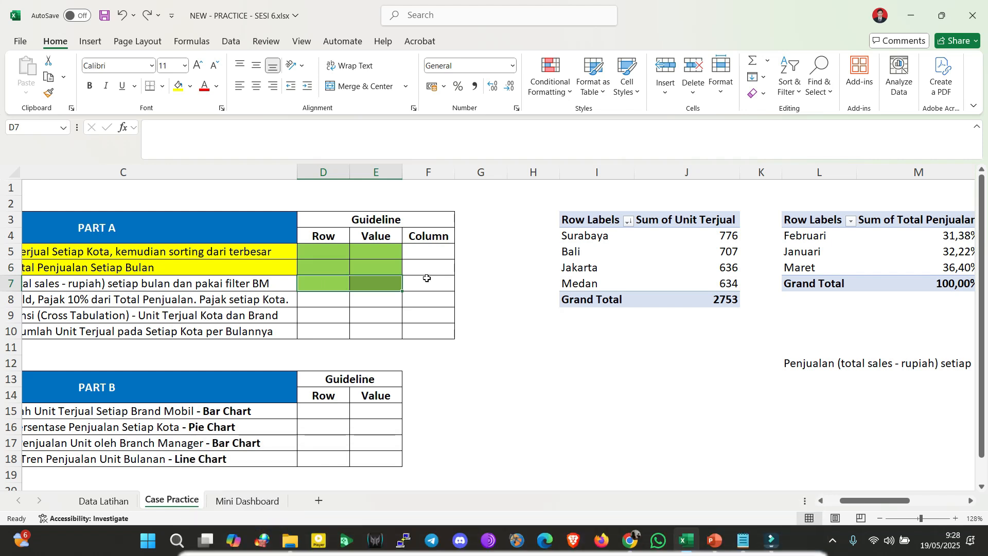
# Add the heading Filters in G4, beside the Column heading of the Part A guideline
pyautogui.click(487, 230)
pyautogui.write('Filters')
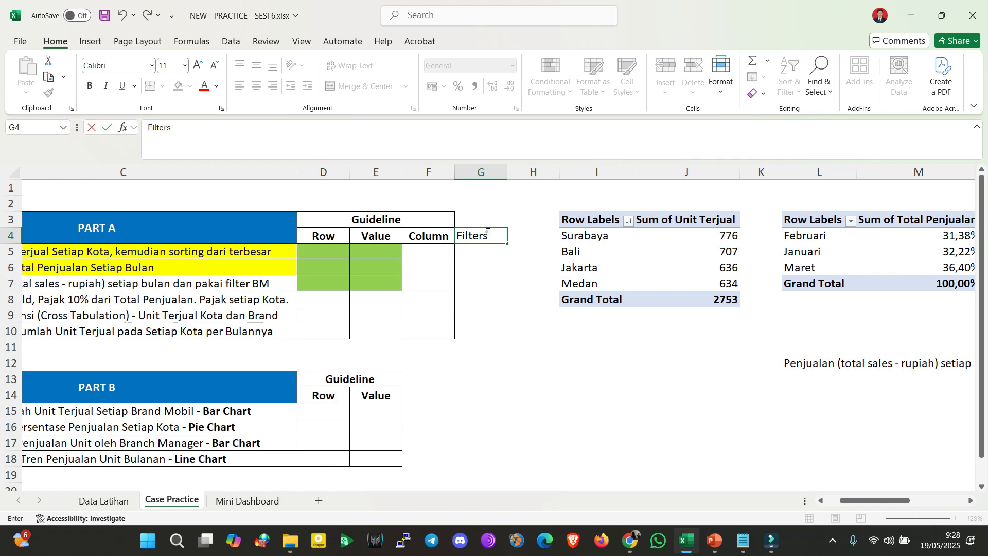
pyautogui.click(513, 246)
pyautogui.click(483, 238)
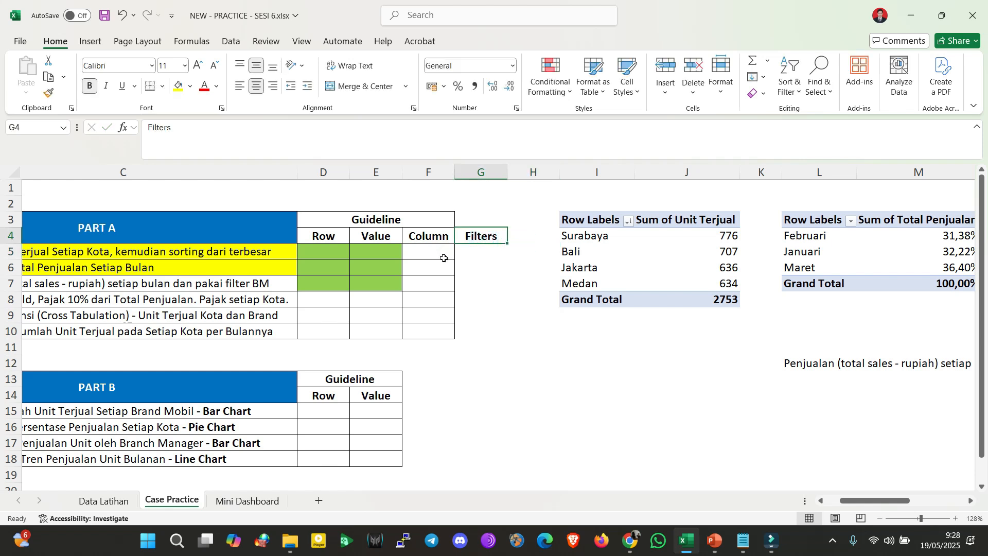
# Copy the green guideline marking from E7 to G8
pyautogui.click(388, 282)
pyautogui.hotkey('ctrl', 'c')
pyautogui.click(460, 299)
pyautogui.hotkey('ctrl', 'v')
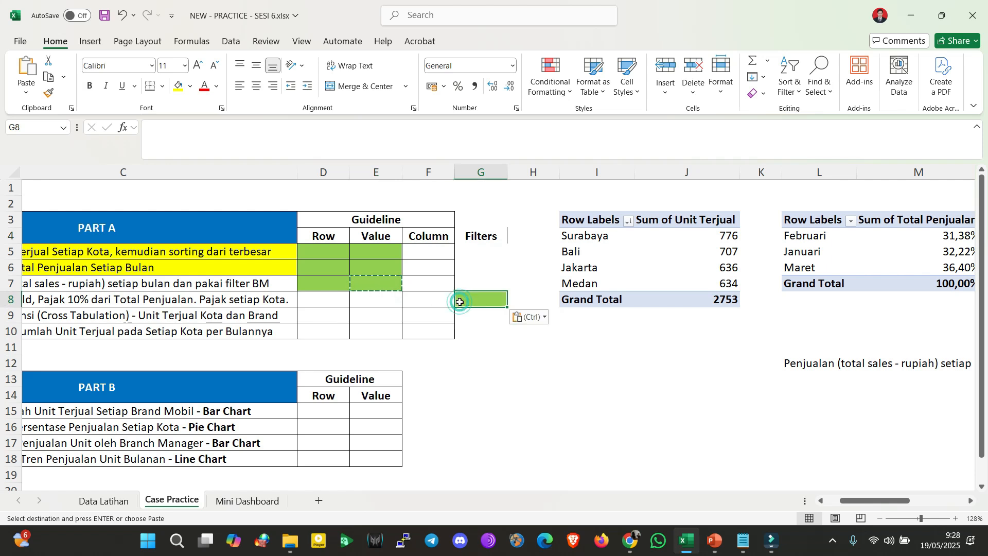
pyautogui.click(409, 301)
pyautogui.press('Escape')
pyautogui.moveTo(326, 285); pyautogui.dragTo(361, 284)
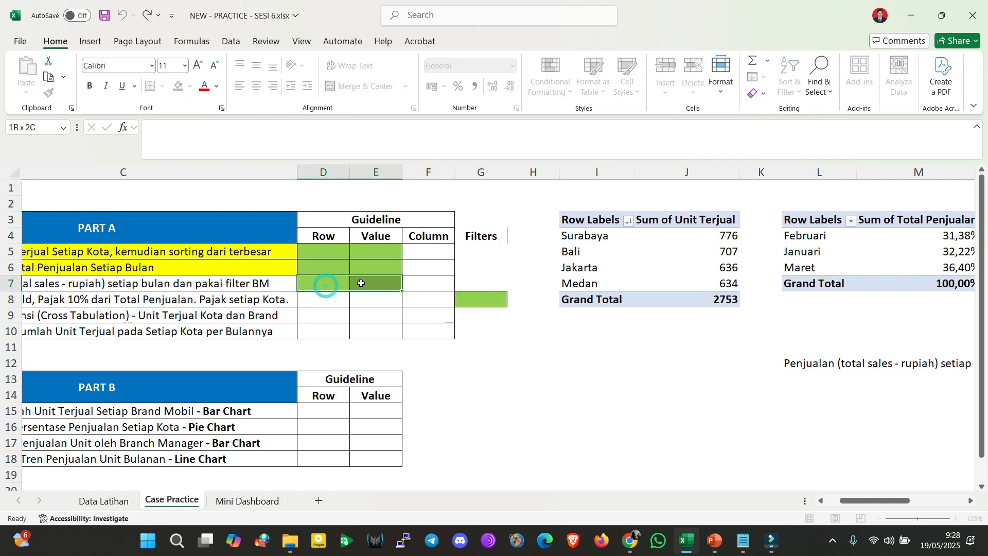
pyautogui.click(467, 300)
pyautogui.press('Left')
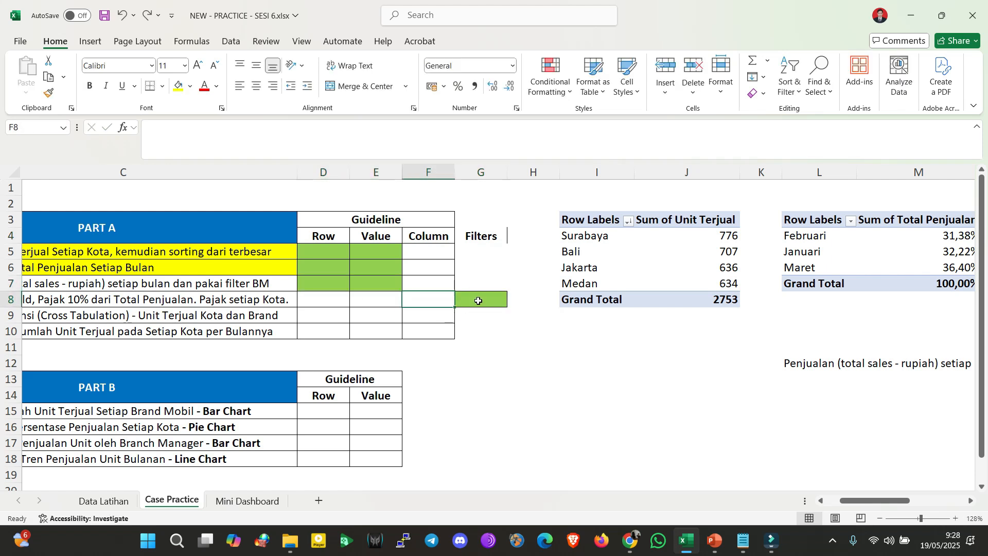
# Move the green marking from G8 to G7, in the Filters column of exercise 03
pyautogui.click(475, 299)
pyautogui.hotkey('ctrl', 'x')
pyautogui.click(476, 282)
pyautogui.press('Return')
# Highlight the description of Part A exercise 03 in C7 with yellow fill
pyautogui.press('Left')
pyautogui.press('Left')
pyautogui.press('Left')
pyautogui.press('Left')
pyautogui.press('Left')
pyautogui.press('Left')
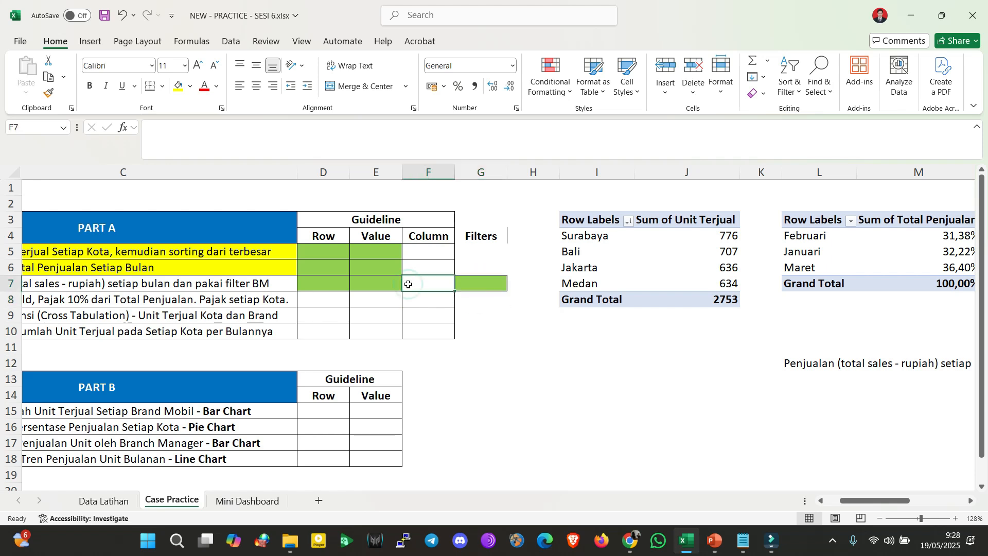
pyautogui.click(407, 284)
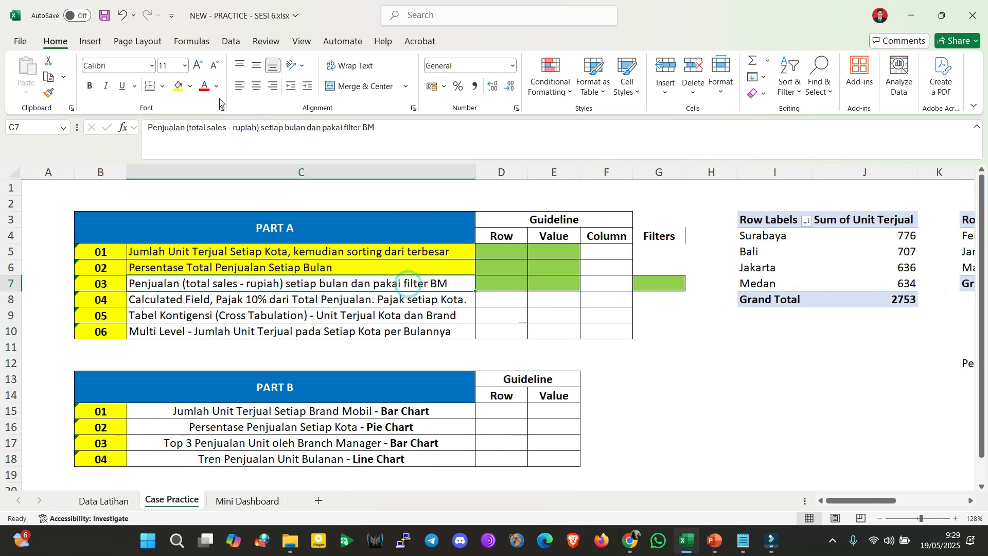
pyautogui.click(176, 85)
pyautogui.click(592, 314)
# Delete the copied exercise note in L12, below the monthly percentage pivot table
pyautogui.press('Right')
pyautogui.press('Right')
pyautogui.press('Right')
pyautogui.press('Right')
pyautogui.press('Right')
pyautogui.press('Right')
pyautogui.press('Right')
pyautogui.press('Right')
pyautogui.press('Right')
pyautogui.press('Right')
pyautogui.press('Right')
pyautogui.press('Right')
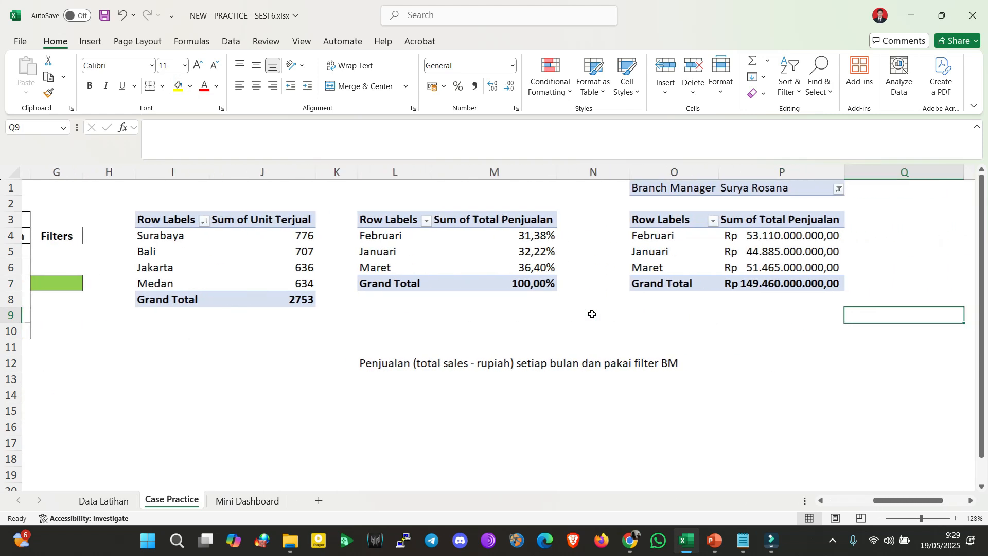
pyautogui.click(369, 363)
pyautogui.click(270, 363)
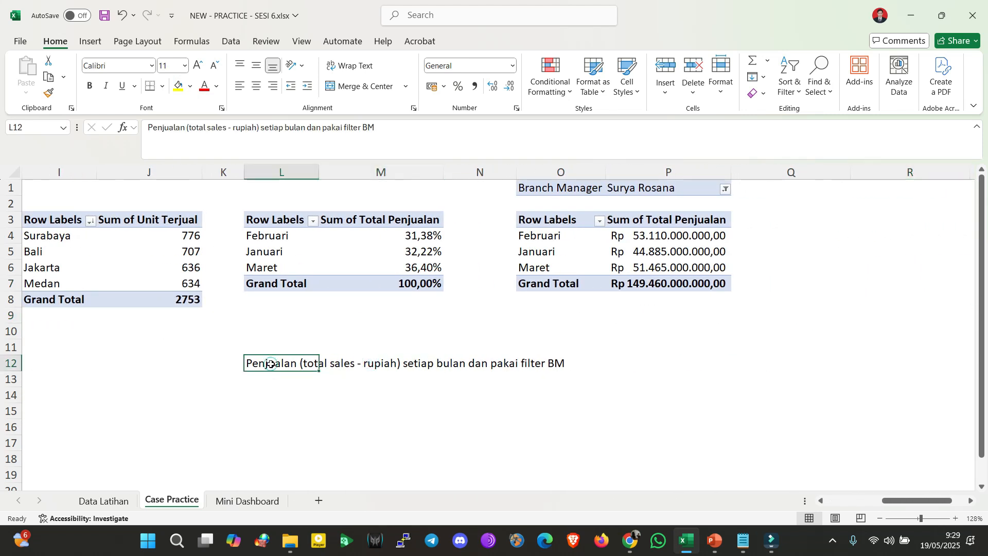
pyautogui.press('Delete')
# Delete the monthly Total Penjualan pivot table in columns O and P together with its Branch Manager filter
pyautogui.click(706, 220)
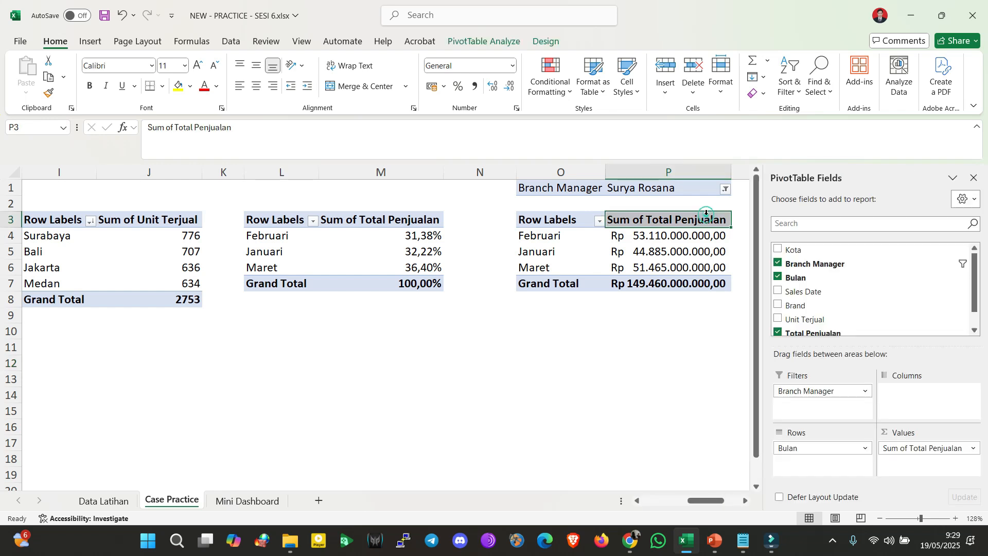
pyautogui.click(706, 208)
pyautogui.press('Up')
pyautogui.press('Left')
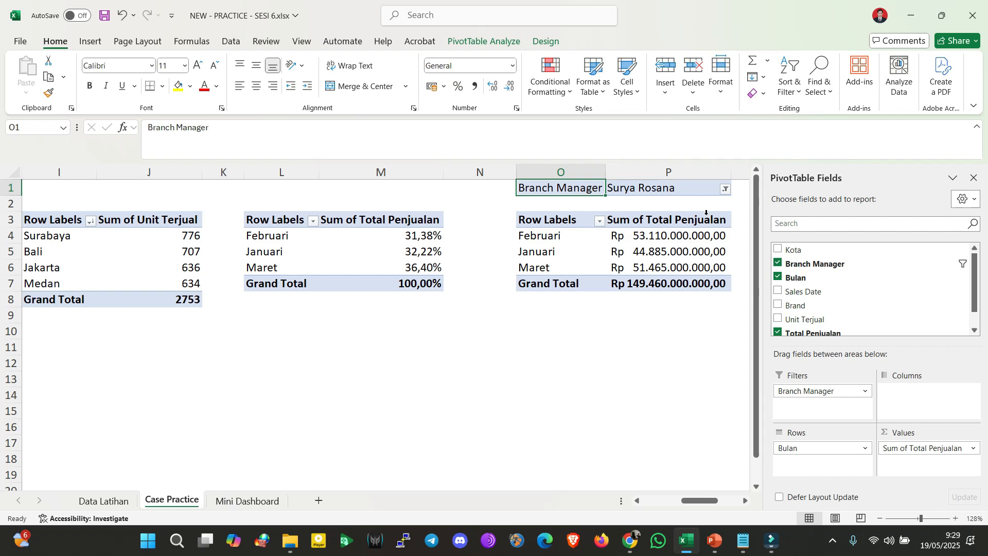
pyautogui.press('Right')
pyautogui.press('Right')
pyautogui.press('Right')
pyautogui.press('Left')
pyautogui.press('Left')
pyautogui.press('Left')
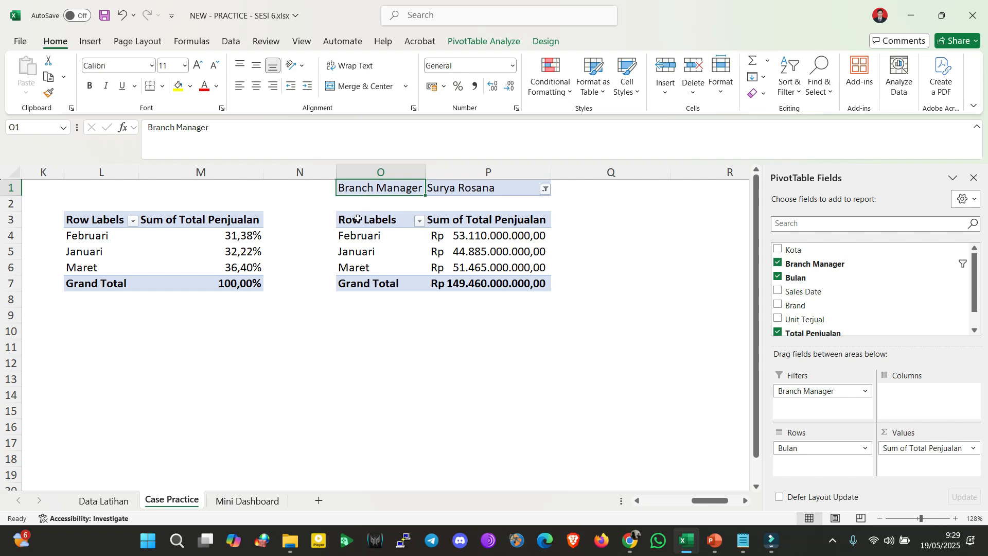
pyautogui.moveTo(368, 187); pyautogui.dragTo(529, 304)
pyautogui.press('Delete')
# Copy the Unit Terjual by Kota pivot table at I3:J8 and paste it at O3
pyautogui.click(102, 194)
pyautogui.press('Down')
pyautogui.press('Left')
pyautogui.press('Left')
pyautogui.press('Left')
pyautogui.press('Left')
pyautogui.press('Left')
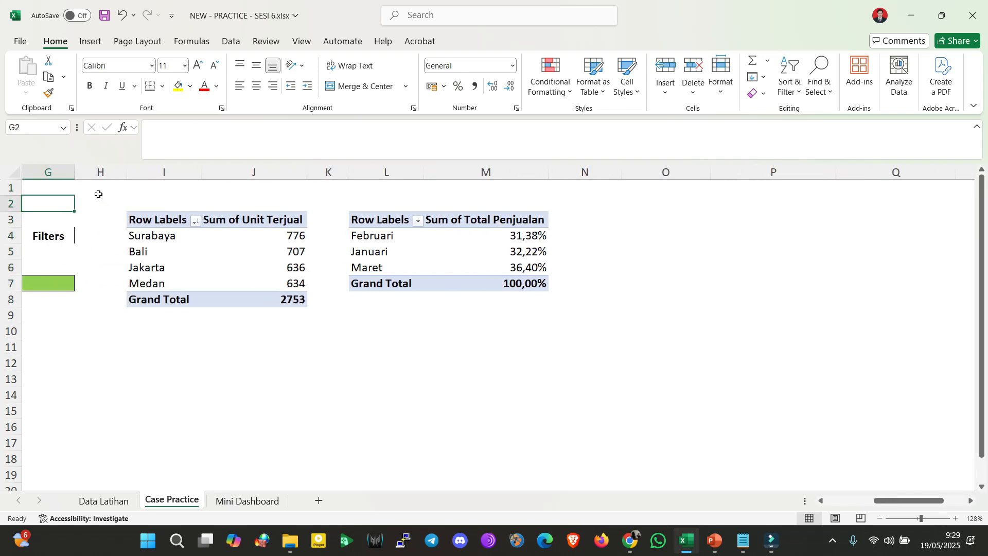
pyautogui.moveTo(135, 217); pyautogui.dragTo(279, 307)
pyautogui.hotkey('ctrl', 'c')
pyautogui.press('Right')
pyautogui.press('Right')
pyautogui.press('Right')
pyautogui.press('Right')
pyautogui.press('Right')
pyautogui.press('Right')
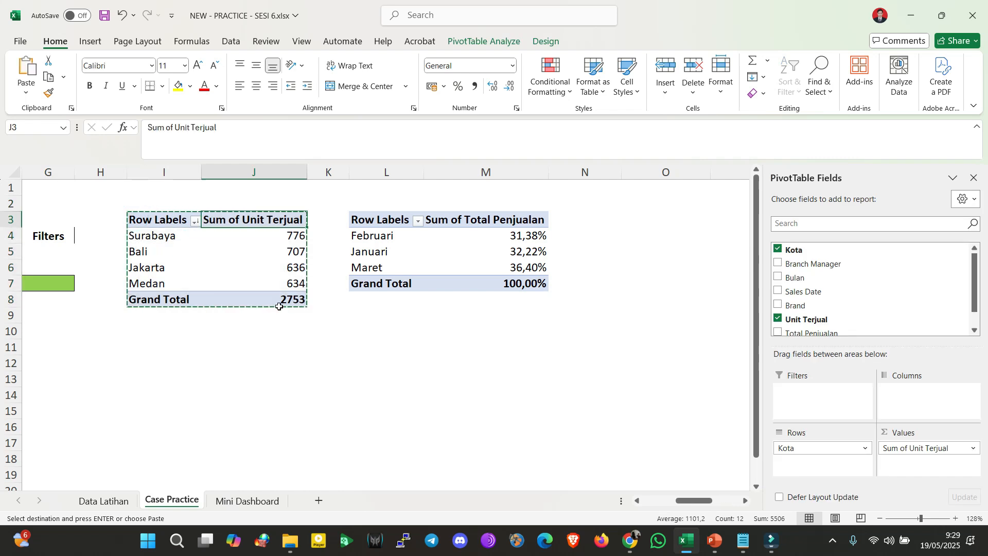
pyautogui.hotkey('ctrl', 'v')
pyautogui.press('Right')
pyautogui.press('Right')
pyautogui.press('Right')
pyautogui.press('Right')
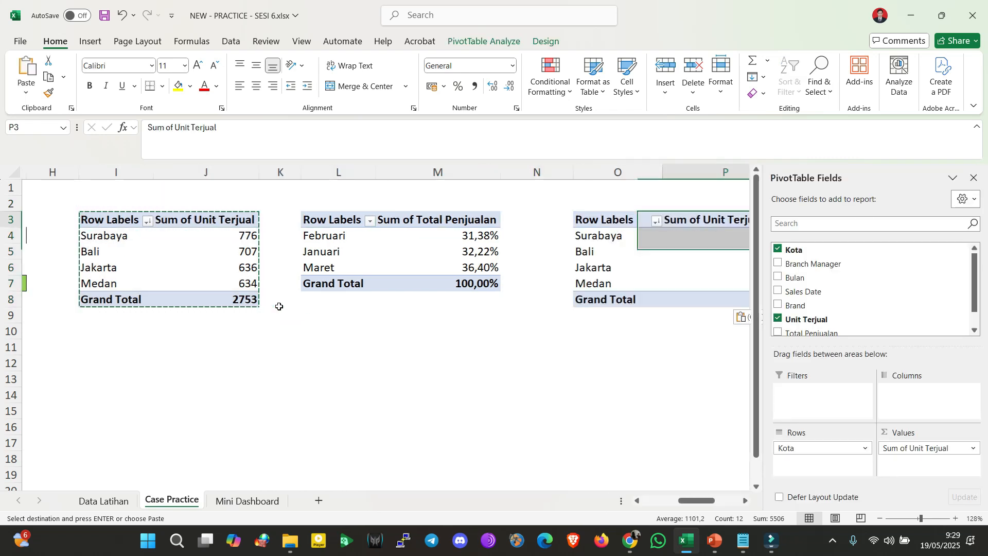
# Change the pivot table at O3 to summarize Total Penjualan by Bulan and Branch Manager rows instead of Unit Terjual by Kota
pyautogui.click(346, 221)
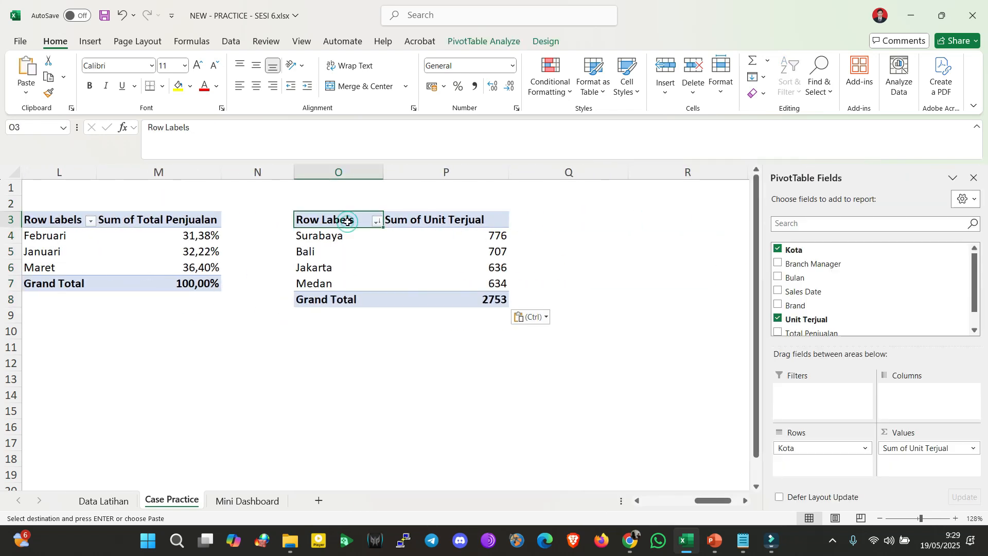
pyautogui.click(778, 319)
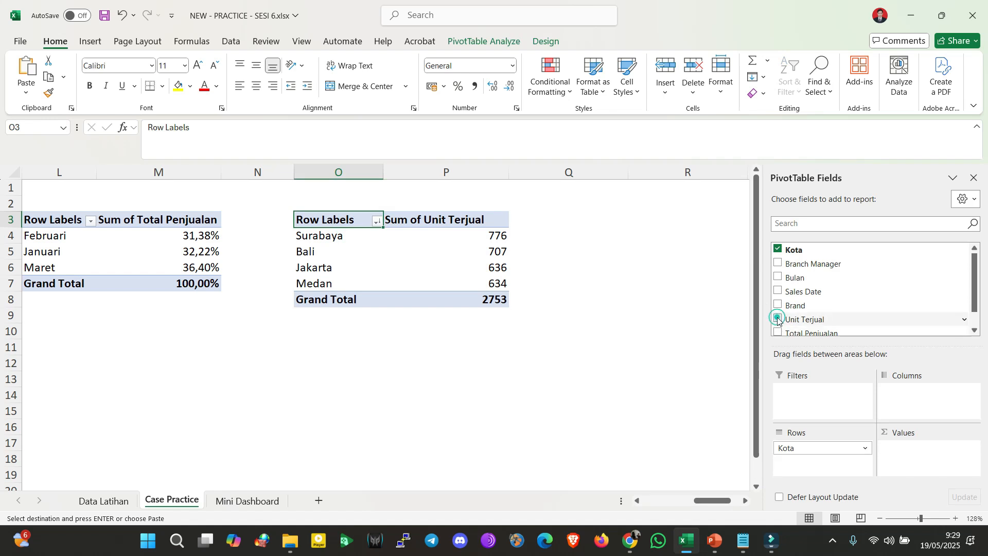
pyautogui.click(778, 249)
pyautogui.click(778, 277)
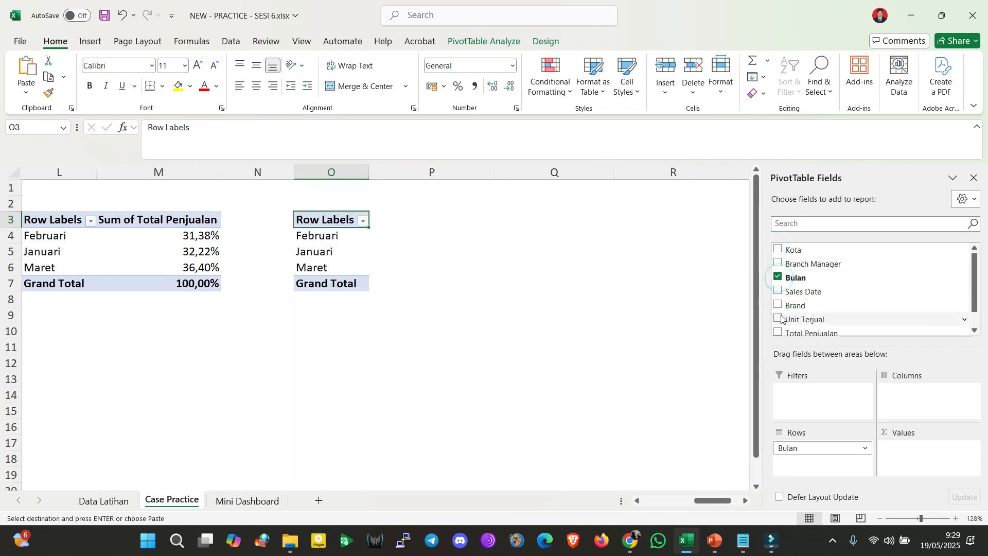
pyautogui.click(777, 333)
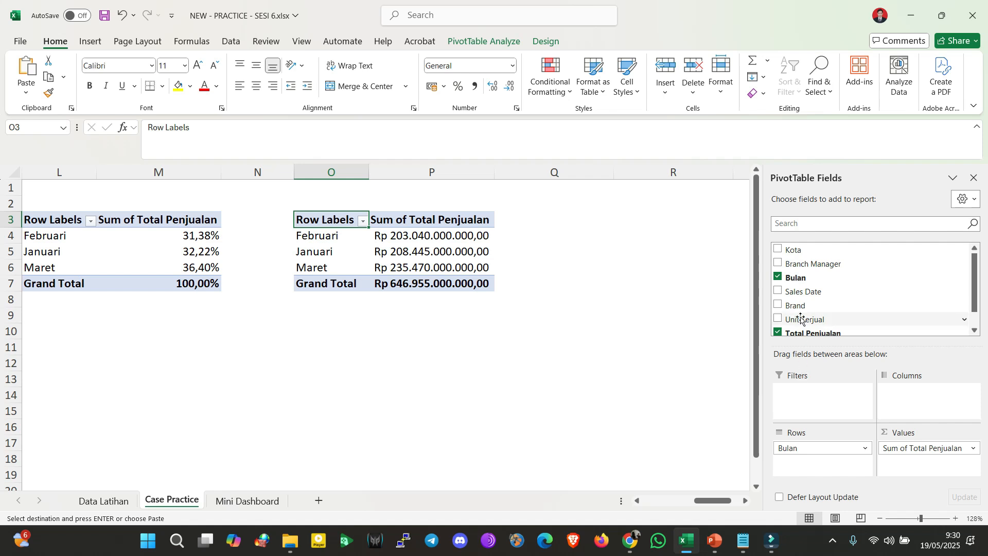
pyautogui.click(778, 263)
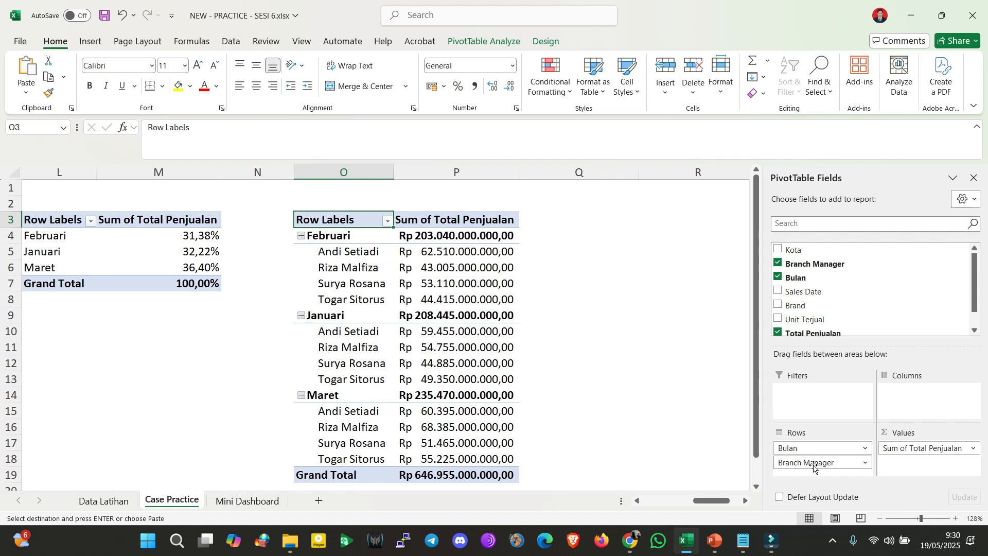
# Move Branch Manager from the rows to the report filter of the pivot table at O3
pyautogui.moveTo(825, 465); pyautogui.dragTo(825, 463)
pyautogui.moveTo(822, 463); pyautogui.dragTo(804, 391)
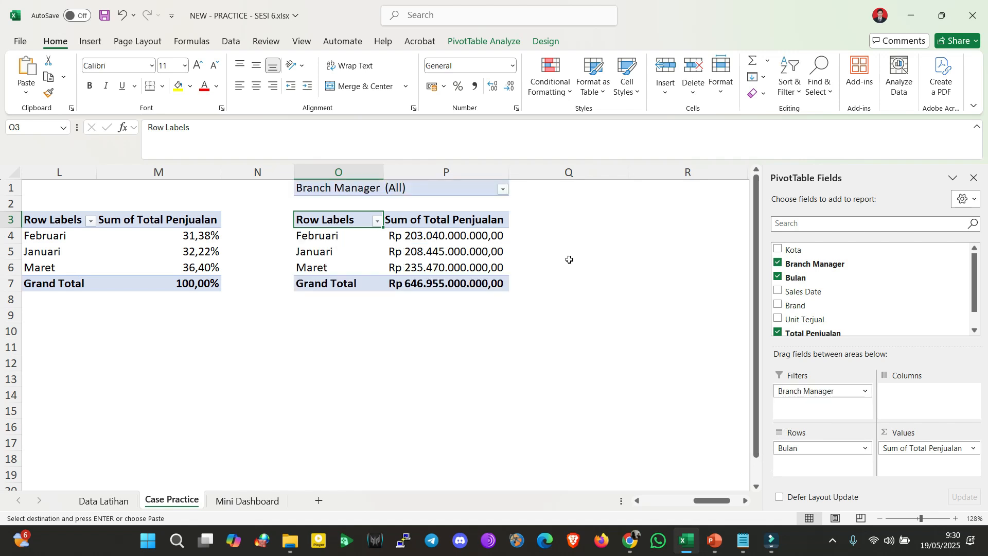
# Filter the monthly Total Penjualan pivot table by the second listed Branch Manager
pyautogui.click(504, 190)
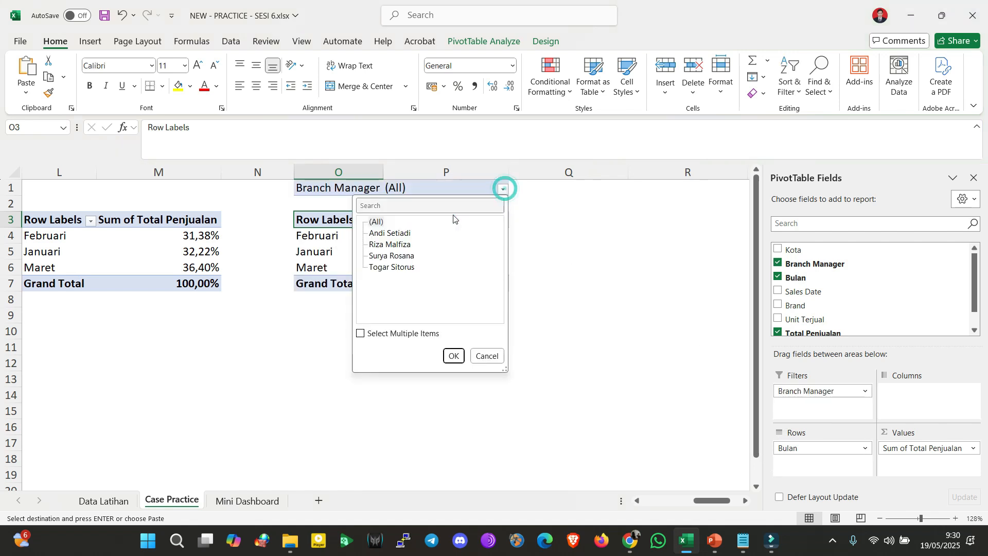
pyautogui.click(407, 233)
pyautogui.click(399, 267)
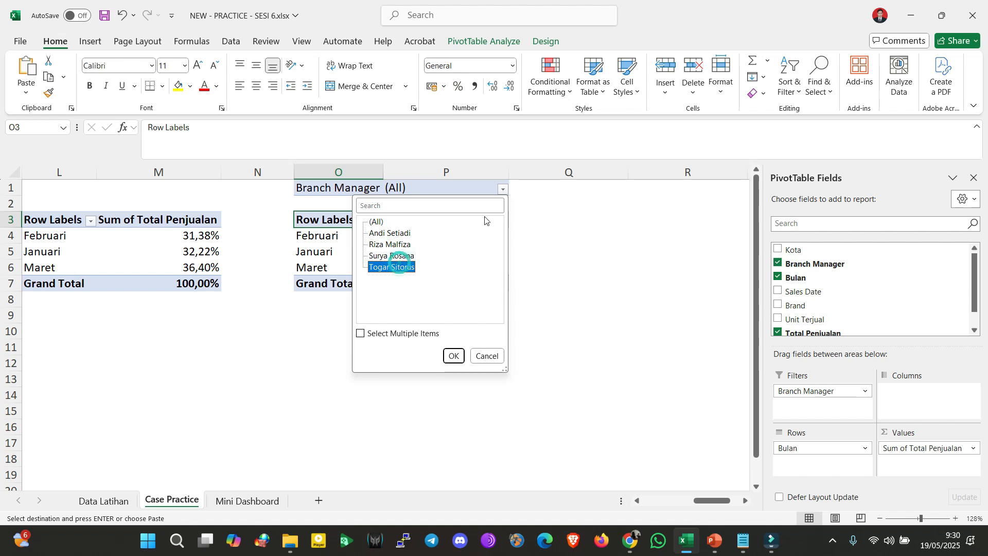
pyautogui.click(407, 245)
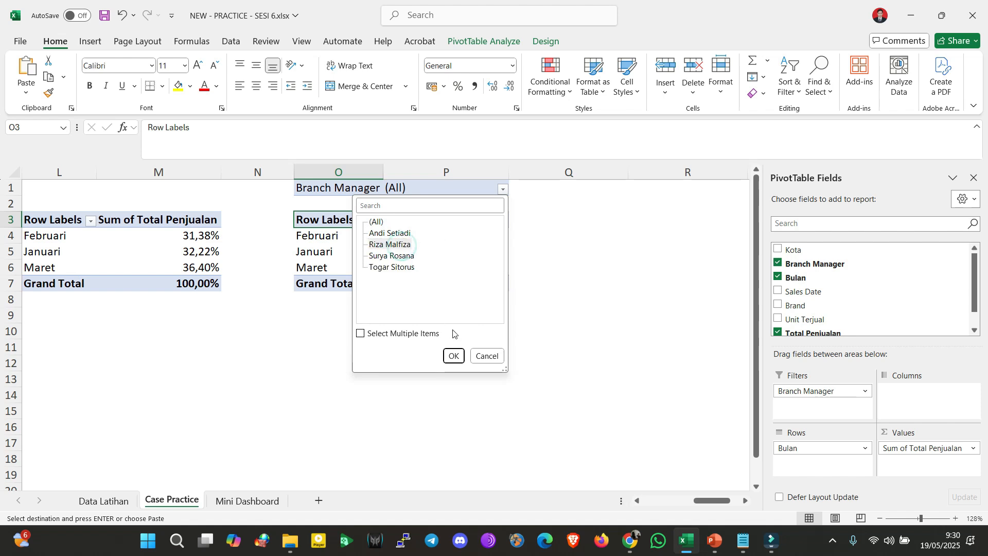
pyautogui.click(454, 355)
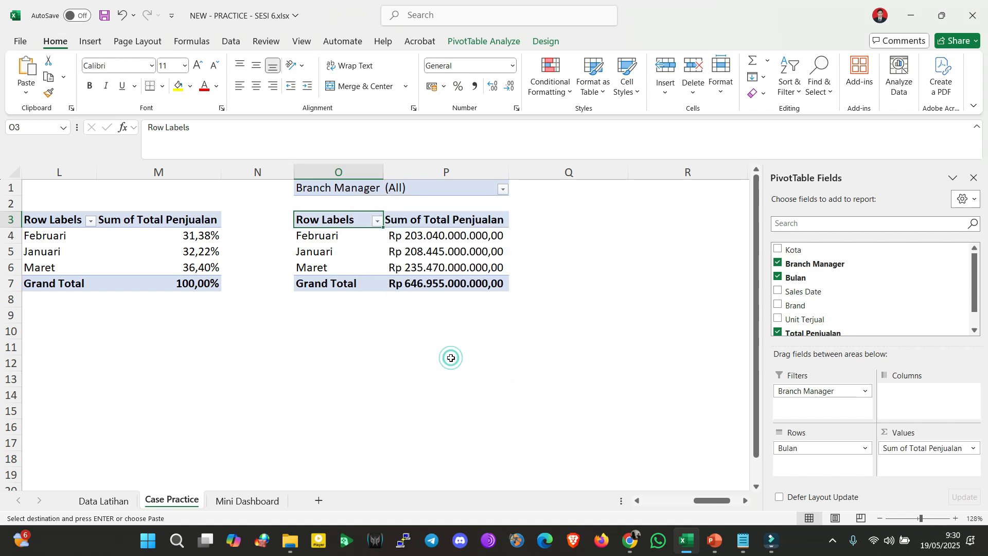
# Filter the monthly Total Penjualan pivot table by the first listed Branch Manager
pyautogui.click(506, 201)
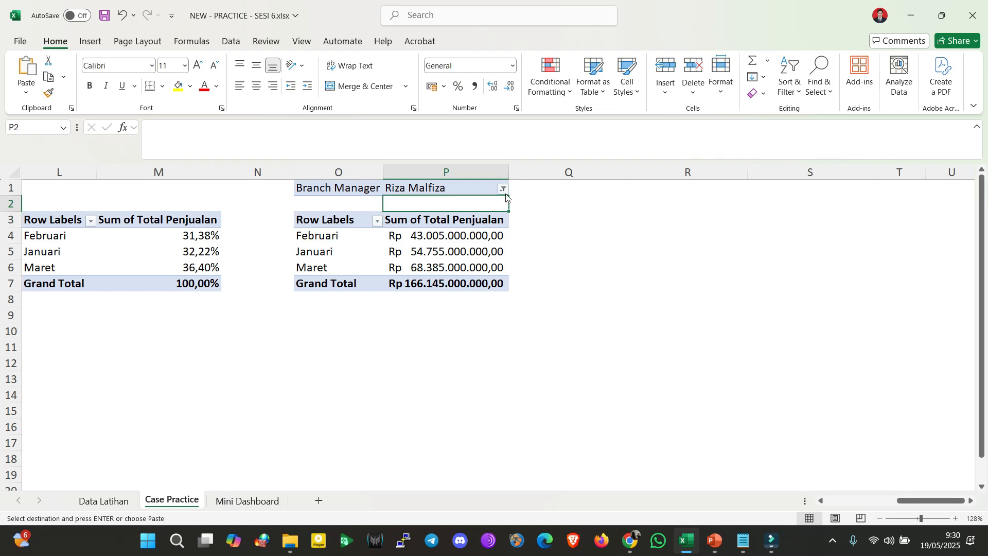
pyautogui.click(503, 190)
pyautogui.click(390, 234)
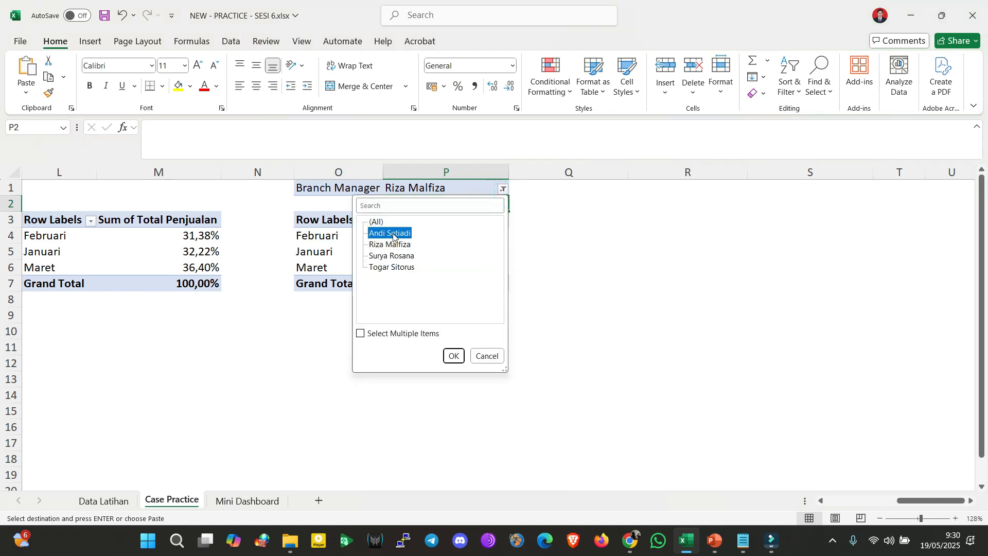
pyautogui.click(455, 356)
pyautogui.click(456, 251)
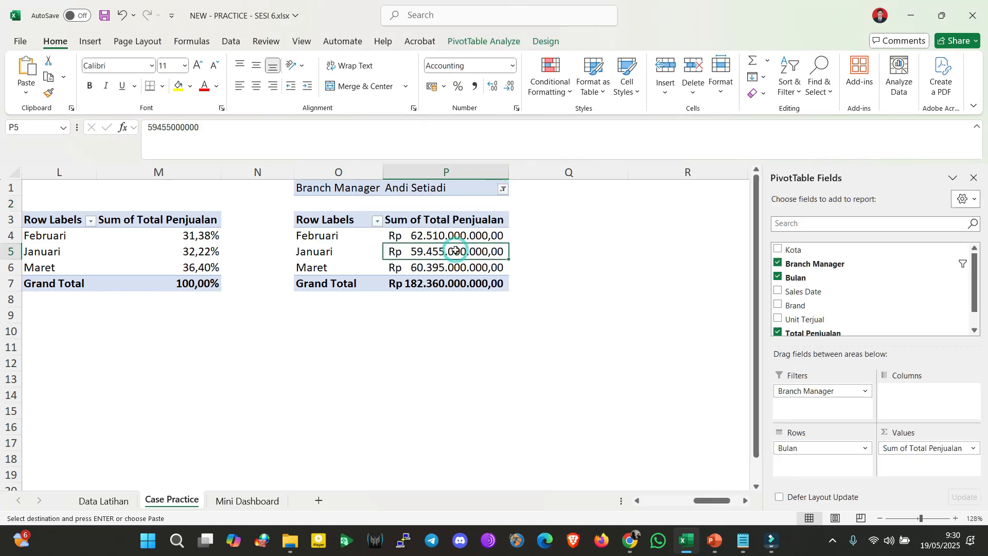
pyautogui.click(445, 238)
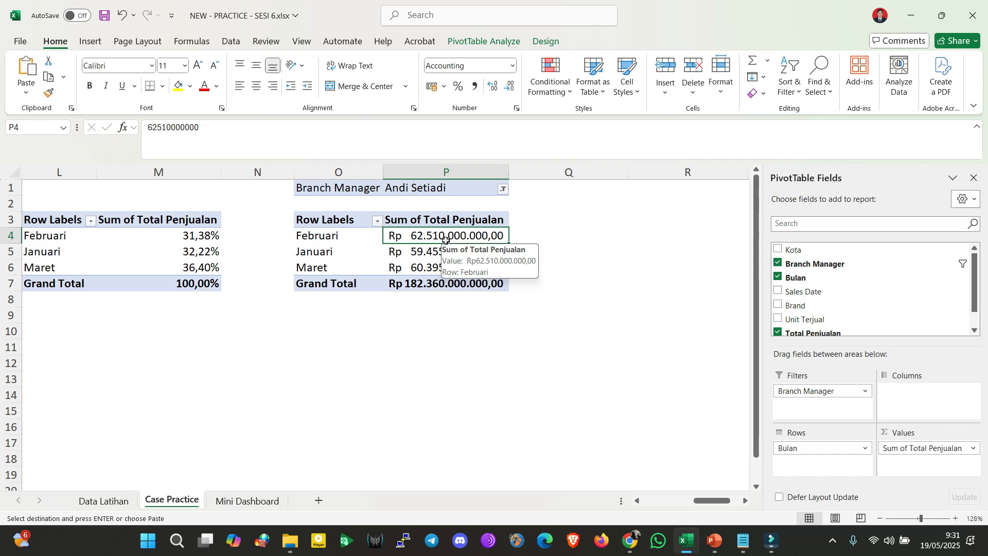
# Copy the text of Part A exercise 04 about the 10% Pajak calculated field from cell C8
pyautogui.press('Left')
pyautogui.press('Left')
pyautogui.press('Left')
pyautogui.press('Left')
pyautogui.press('Left')
pyautogui.press('Left')
pyautogui.press('Left')
pyautogui.press('Left')
pyautogui.press('Left')
pyautogui.press('Left')
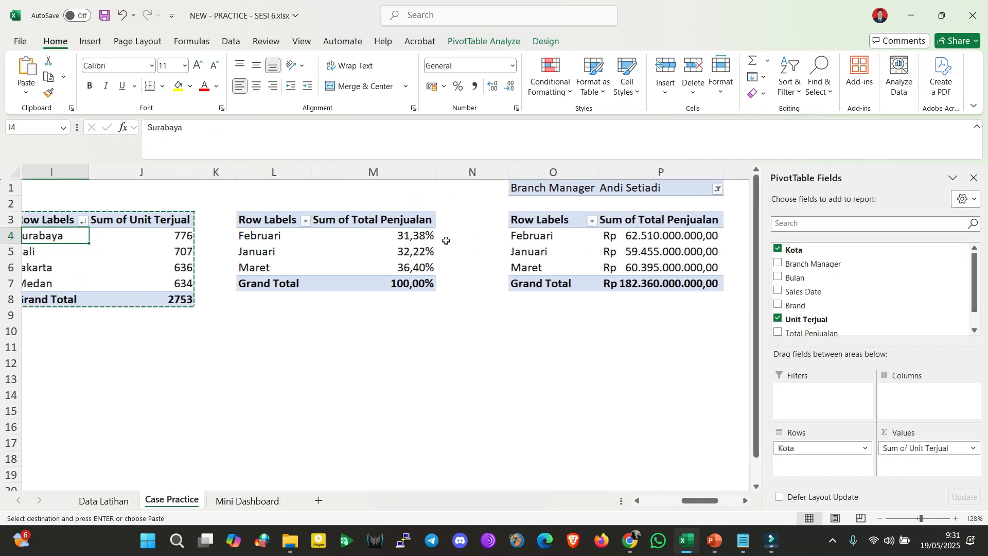
pyautogui.press('Left')
pyautogui.press('Left')
pyautogui.press('Left')
pyautogui.press('Left')
pyautogui.press('Left')
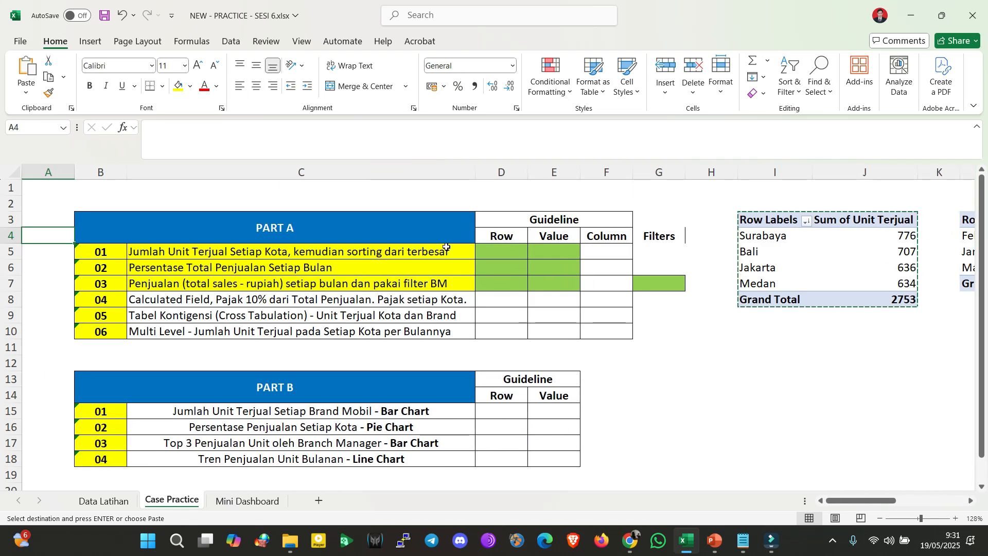
pyautogui.click(397, 300)
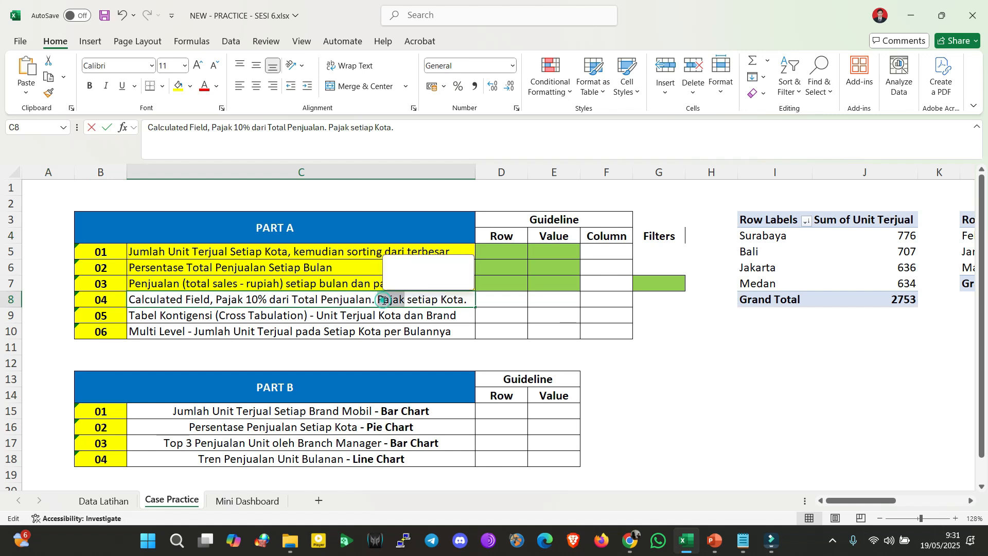
pyautogui.tripleClick(384, 301)
pyautogui.hotkey('ctrl', 'c')
pyautogui.click(681, 324)
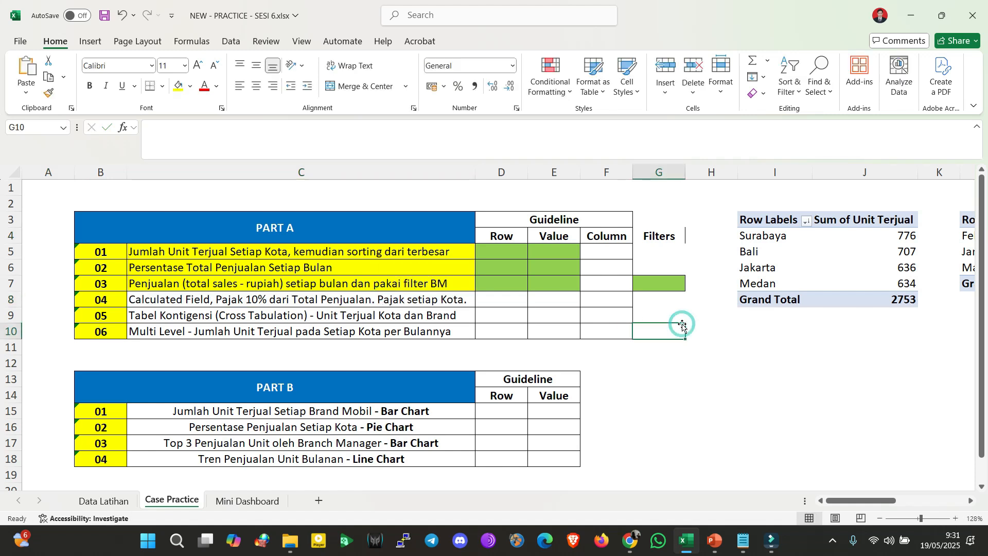
# Paste the exercise 04 text into O9, below the filtered monthly pivot table
pyautogui.press('Right')
pyautogui.press('Right')
pyautogui.press('Right')
pyautogui.press('Right')
pyautogui.press('Right')
pyautogui.press('Right')
pyautogui.press('Right')
pyautogui.press('Right')
pyautogui.press('Right')
pyautogui.press('Right')
pyautogui.press('Right')
pyautogui.press('Right')
pyautogui.press('Right')
pyautogui.press('Right')
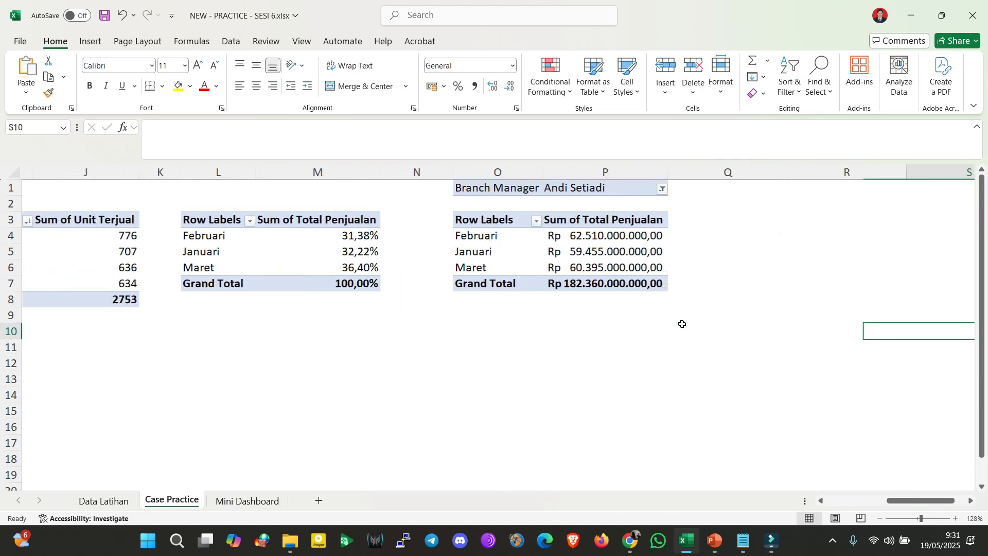
pyautogui.click(259, 316)
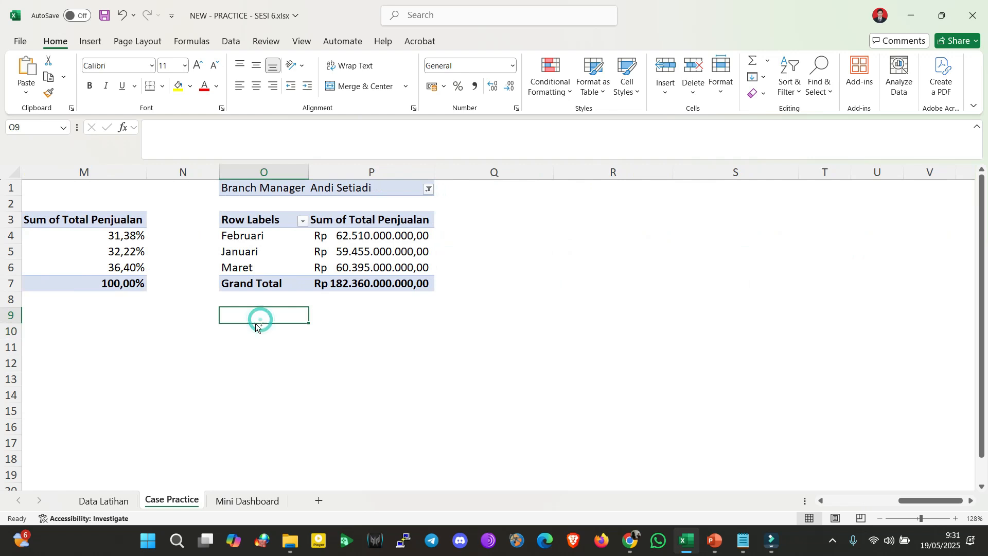
pyautogui.hotkey('ctrl', 'v')
pyautogui.click(388, 396)
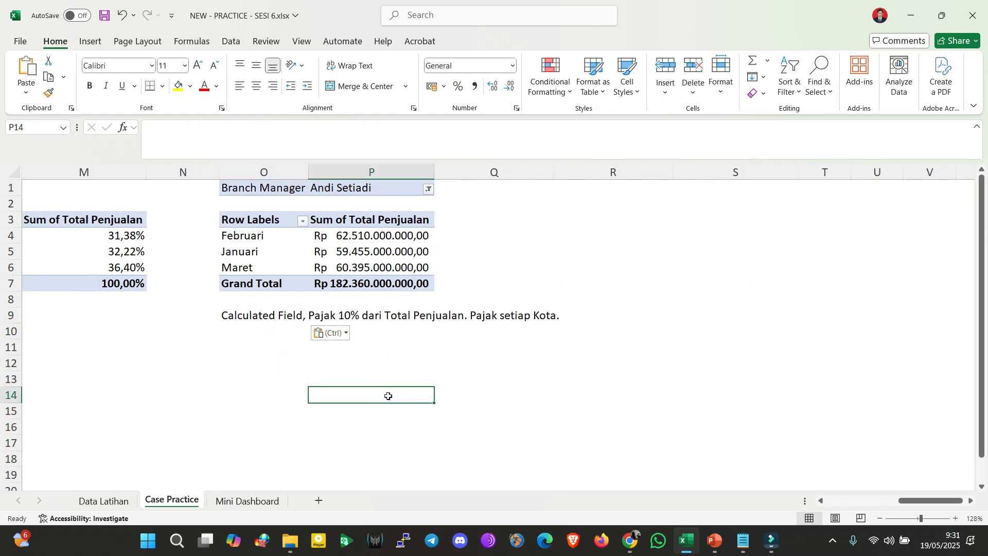
# Read the exercise 04 note in O9 and consult slide 10 on Calculated Field in the PowerPoint presentation
pyautogui.click(287, 315)
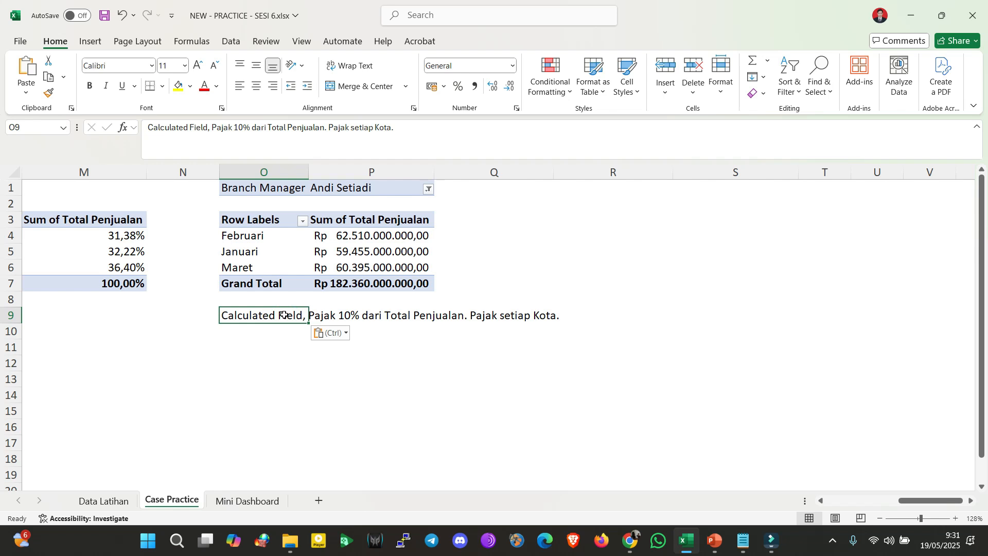
pyautogui.press('Right')
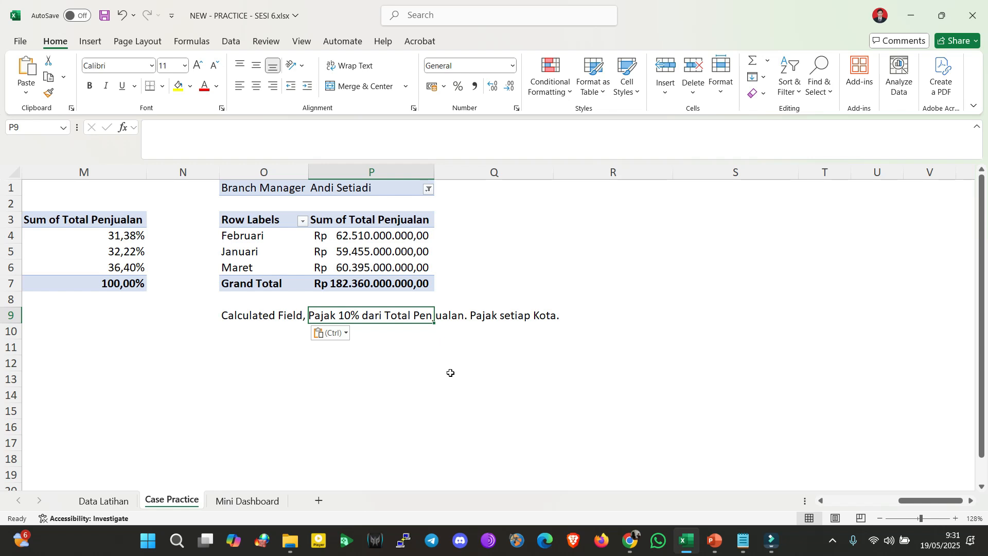
pyautogui.click(245, 316)
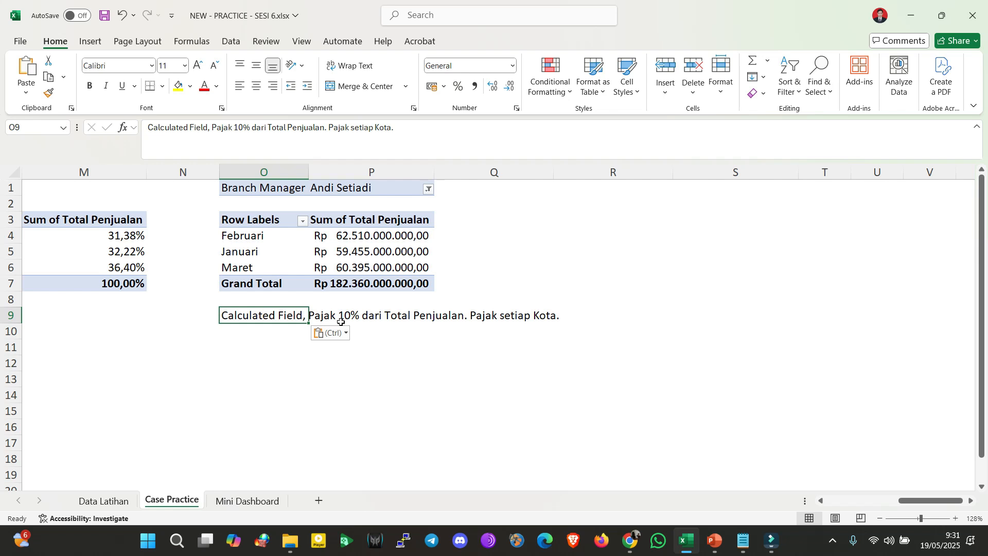
pyautogui.click(714, 540)
pyautogui.click(38, 298)
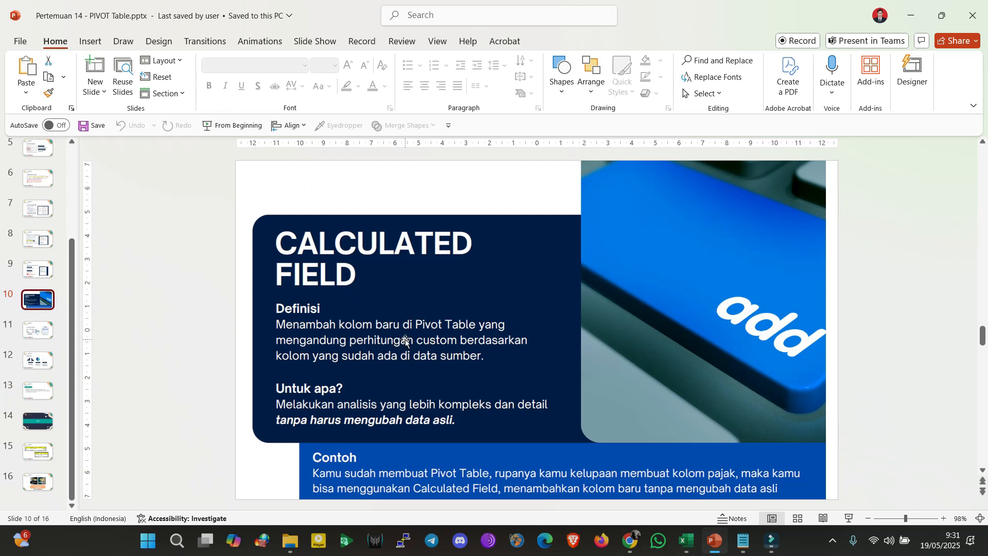
pyautogui.click(909, 12)
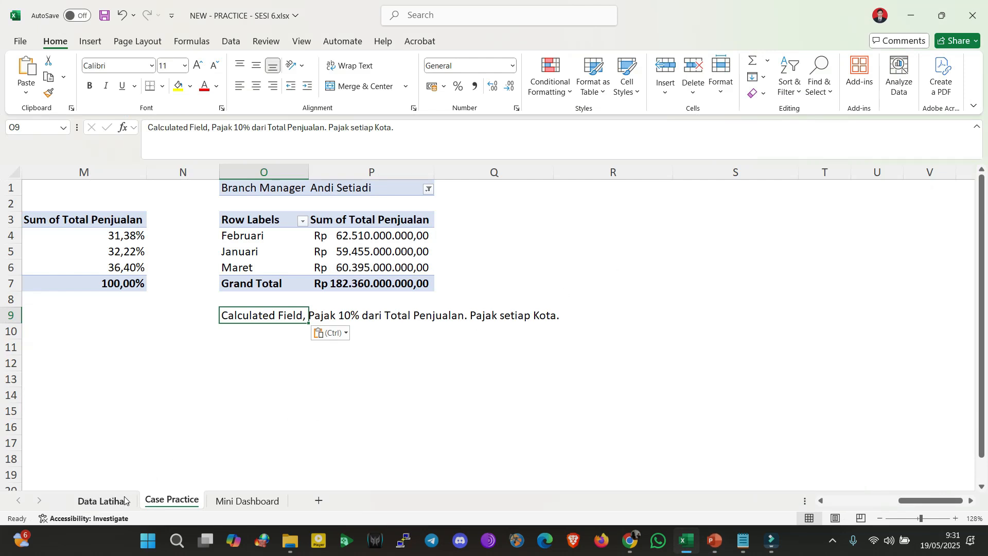
# Check the source data columns on the Data Latihan sheet and return to Case Practice
pyautogui.click(399, 318)
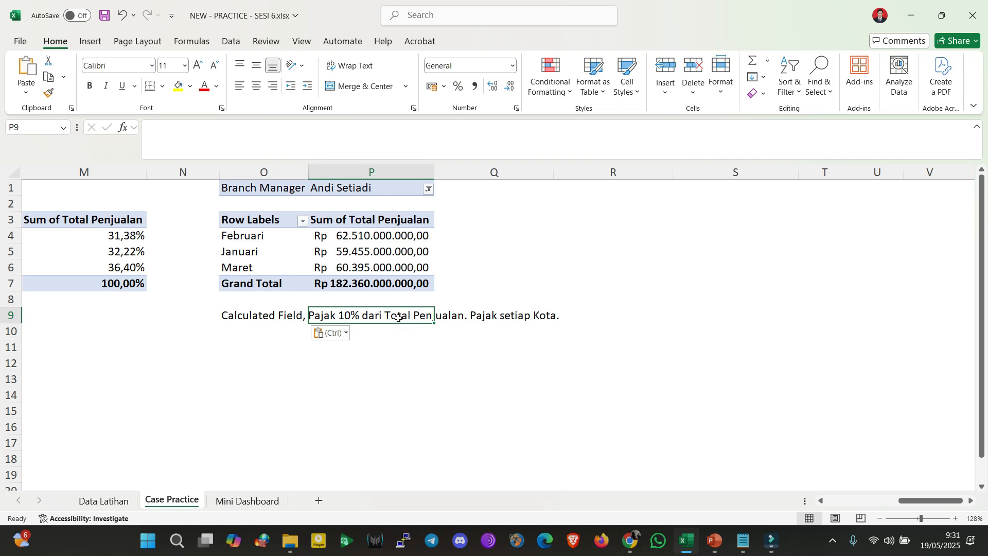
pyautogui.click(106, 502)
pyautogui.click(325, 248)
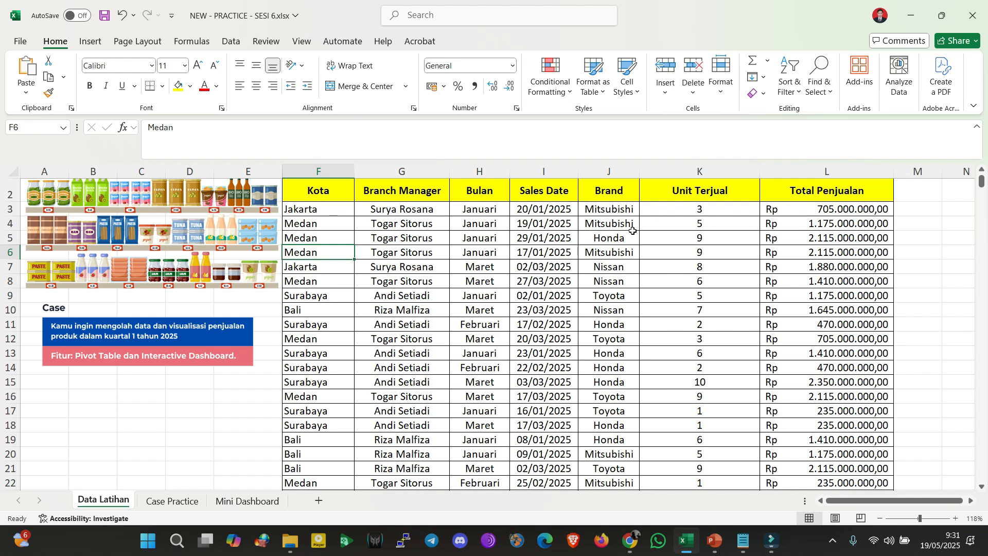
pyautogui.click(168, 501)
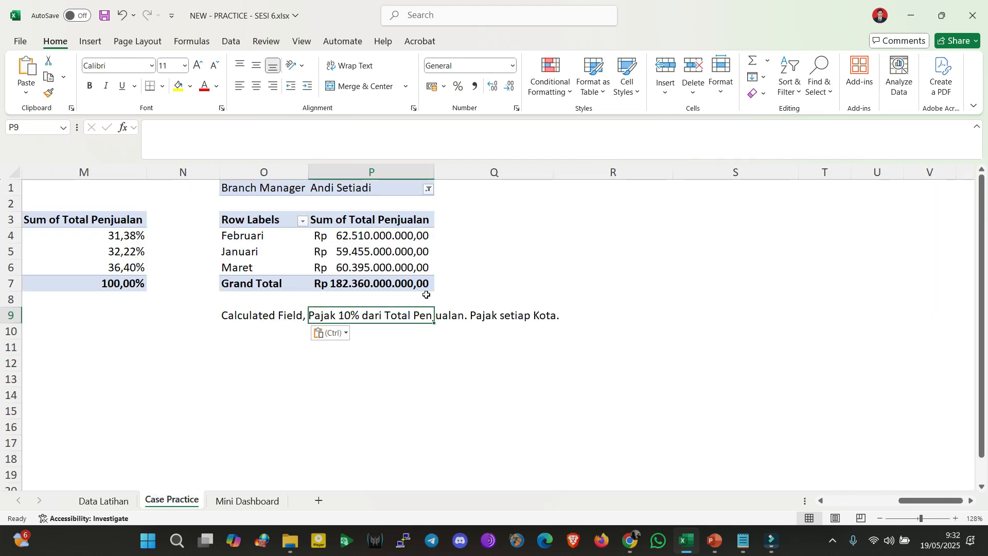
# Copy the whole Unit Terjual by Kota pivot table at I3:J8
pyautogui.click(574, 189)
pyautogui.click(550, 173)
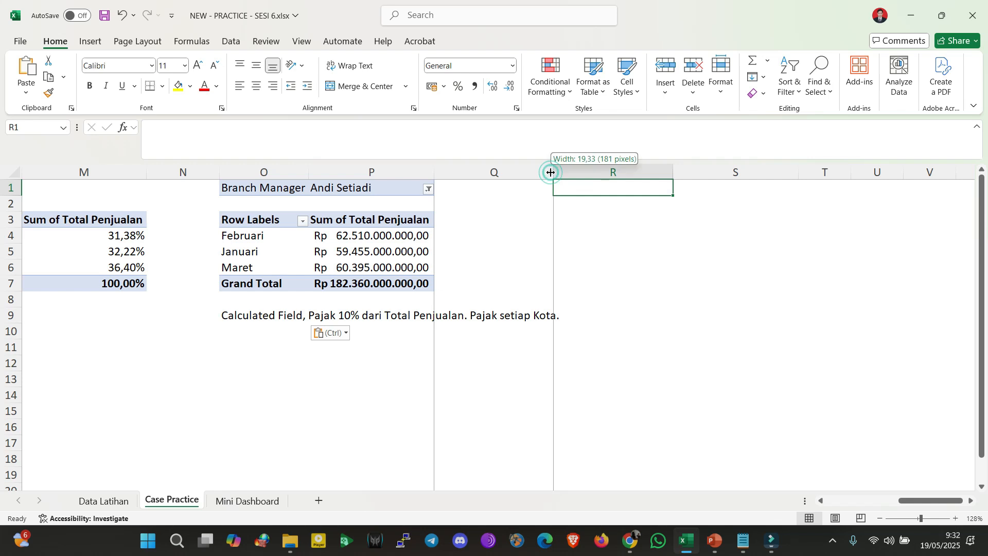
pyautogui.click(194, 249)
pyautogui.press('Left')
pyautogui.press('Left')
pyautogui.press('Left')
pyautogui.press('Left')
pyautogui.press('Left')
pyautogui.press('Left')
pyautogui.press('Left')
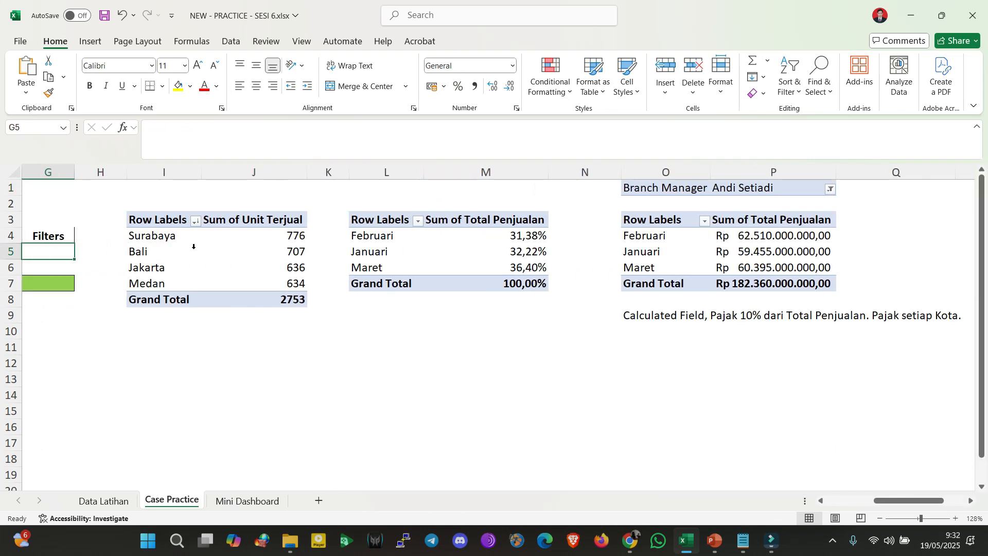
pyautogui.moveTo(165, 220); pyautogui.dragTo(246, 294)
pyautogui.hotkey('ctrl', 'c')
pyautogui.press('Right')
pyautogui.press('Right')
pyautogui.press('Right')
pyautogui.press('Left')
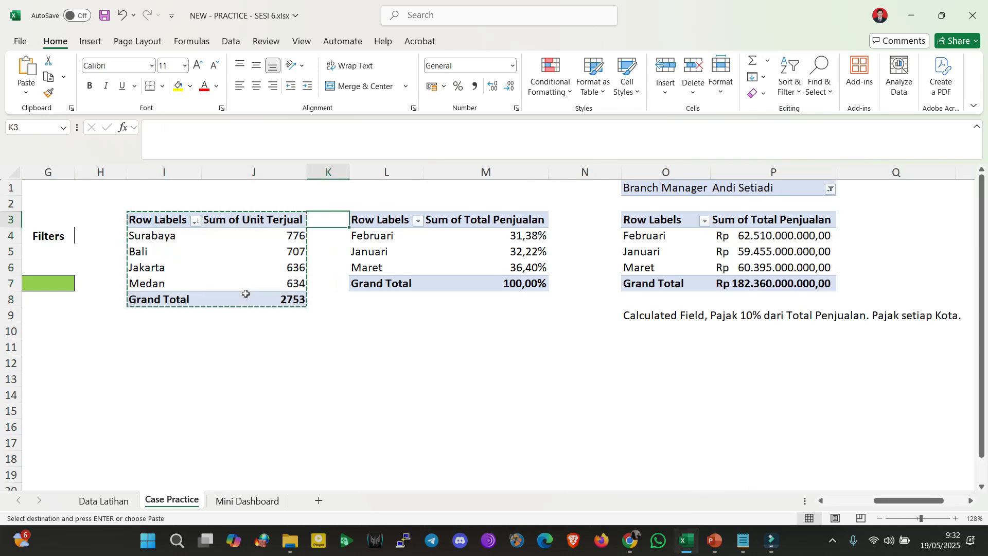
pyautogui.click(211, 249)
pyautogui.hotkey('ctrl', 'a')
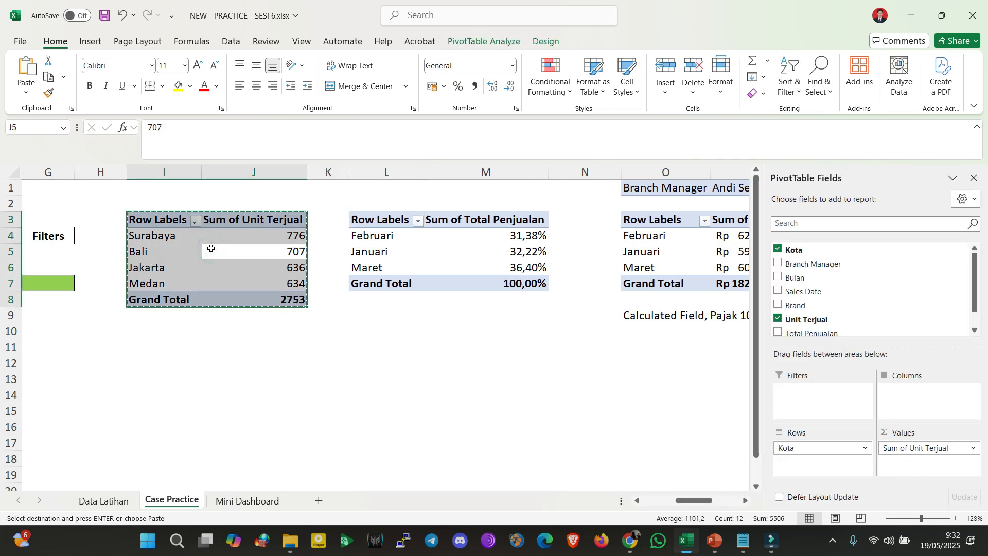
pyautogui.rightClick(212, 249)
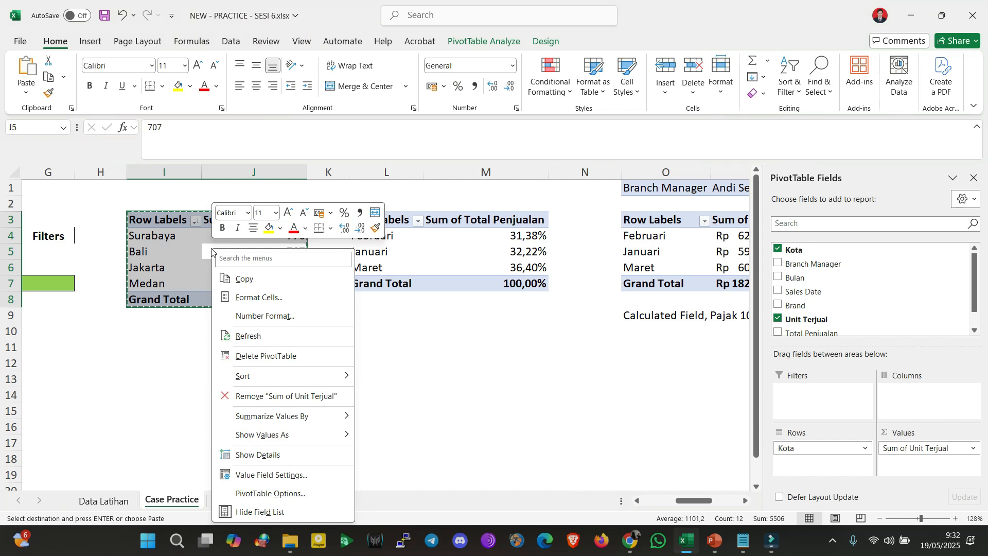
pyautogui.click(239, 278)
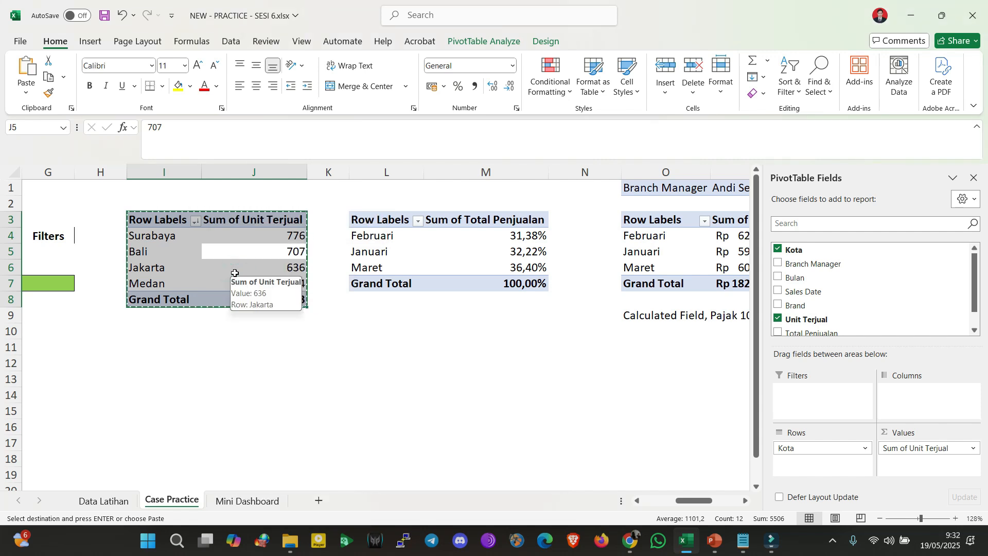
# Paste the copied Unit Terjual by Kota pivot table at R3
pyautogui.press('Right')
pyautogui.press('Right')
pyautogui.press('Right')
pyautogui.press('Right')
pyautogui.press('Right')
pyautogui.press('Right')
pyautogui.press('Right')
pyautogui.press('Right')
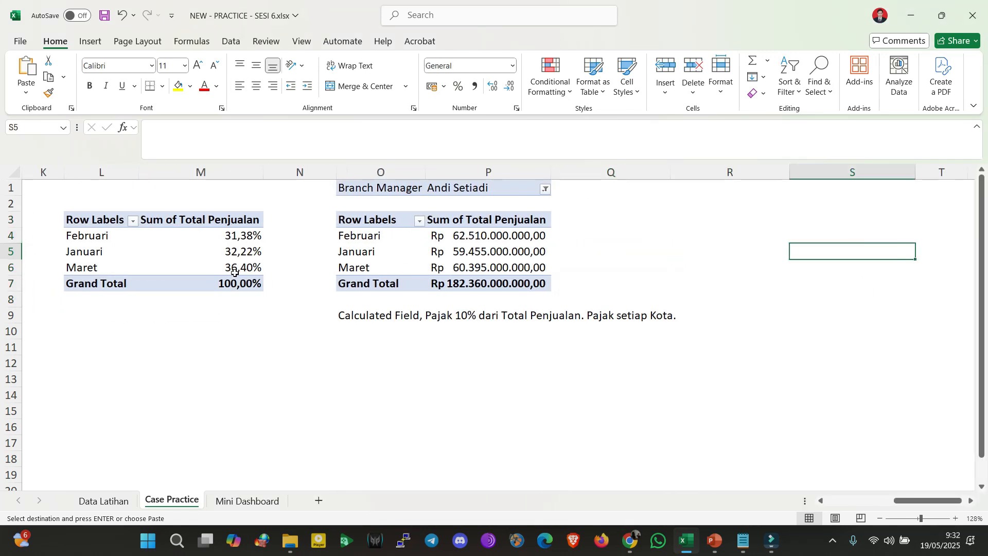
pyautogui.click(689, 217)
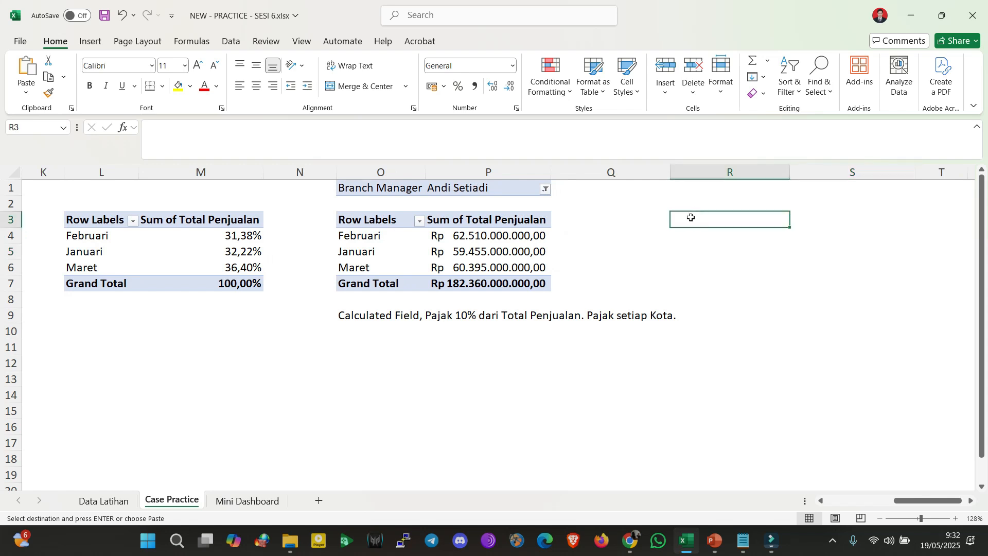
pyautogui.hotkey('ctrl', 'v')
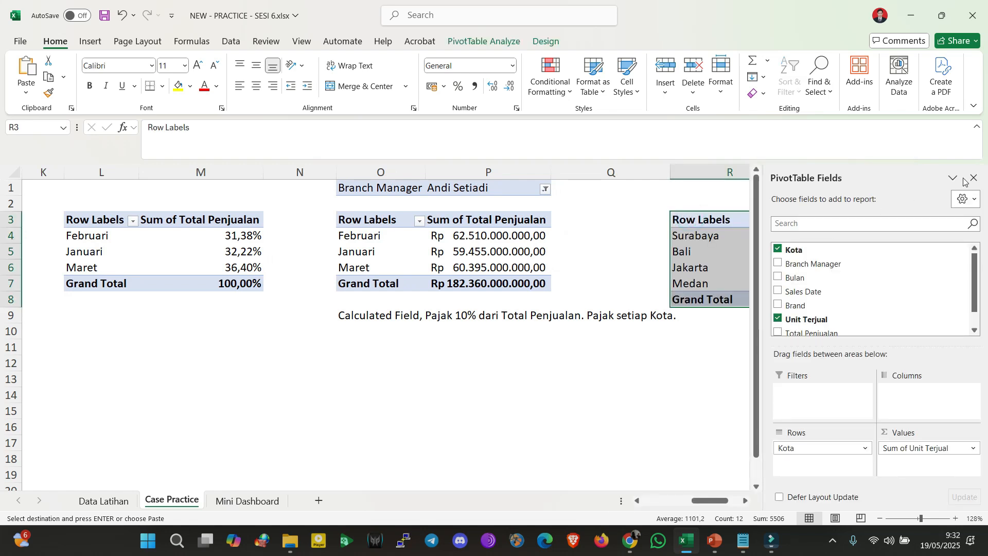
pyautogui.click(629, 317)
pyautogui.press('Right')
pyautogui.press('Right')
pyautogui.press('Right')
pyautogui.press('Right')
pyautogui.press('Right')
pyautogui.press('Right')
pyautogui.press('Right')
pyautogui.press('Right')
pyautogui.press('Right')
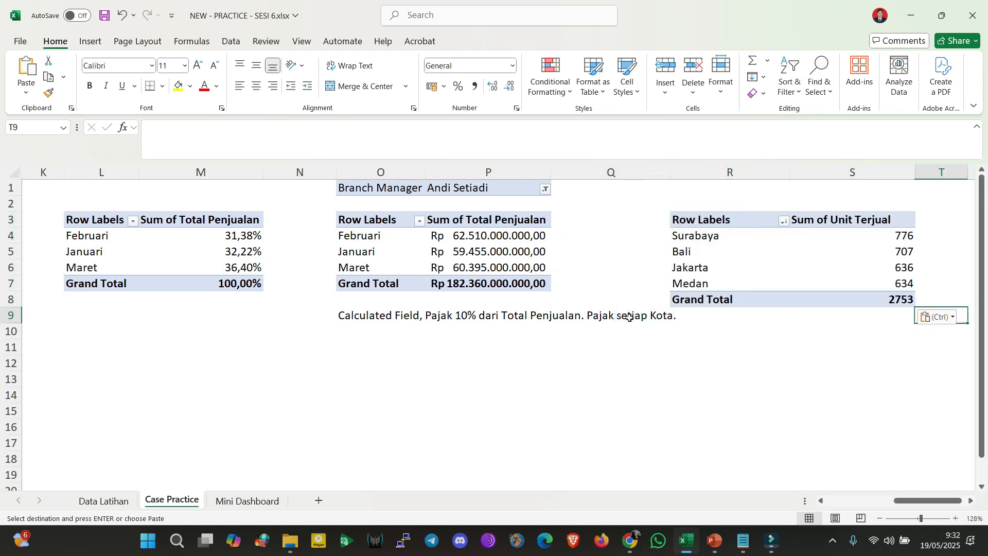
pyautogui.press('Left')
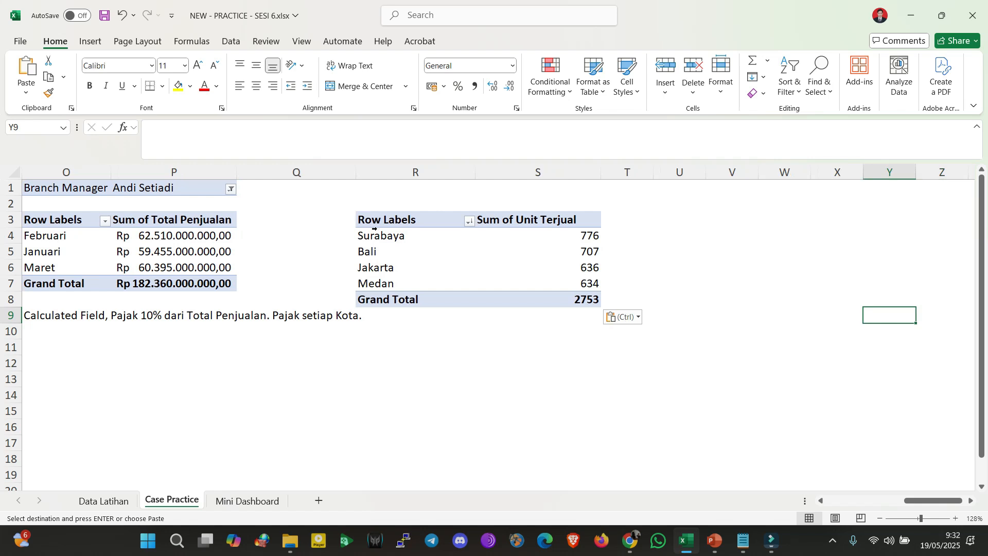
# Replace Unit Terjual with Total Penjualan as the value field in the copied Kota pivot table at R3
pyautogui.click(411, 228)
pyautogui.click(419, 234)
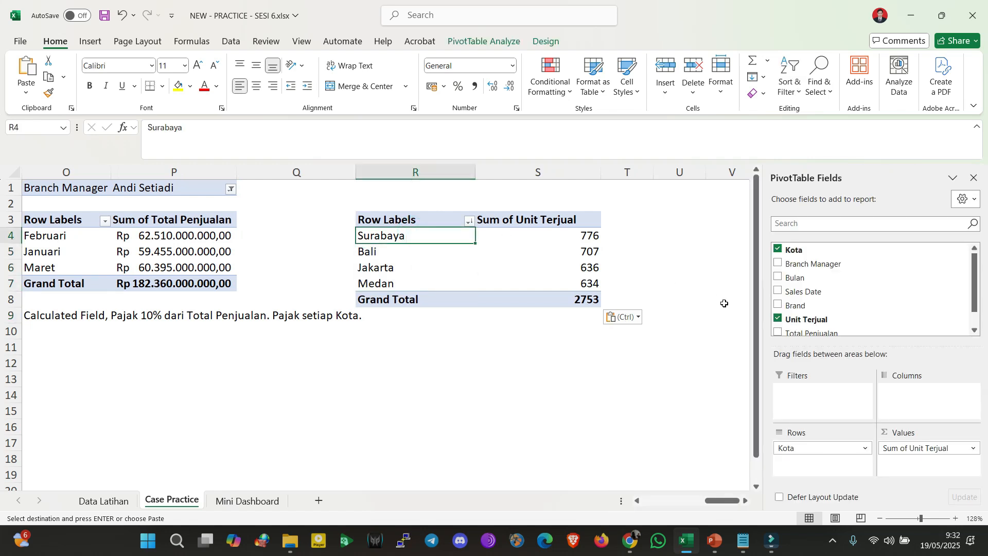
pyautogui.click(777, 319)
pyautogui.click(778, 332)
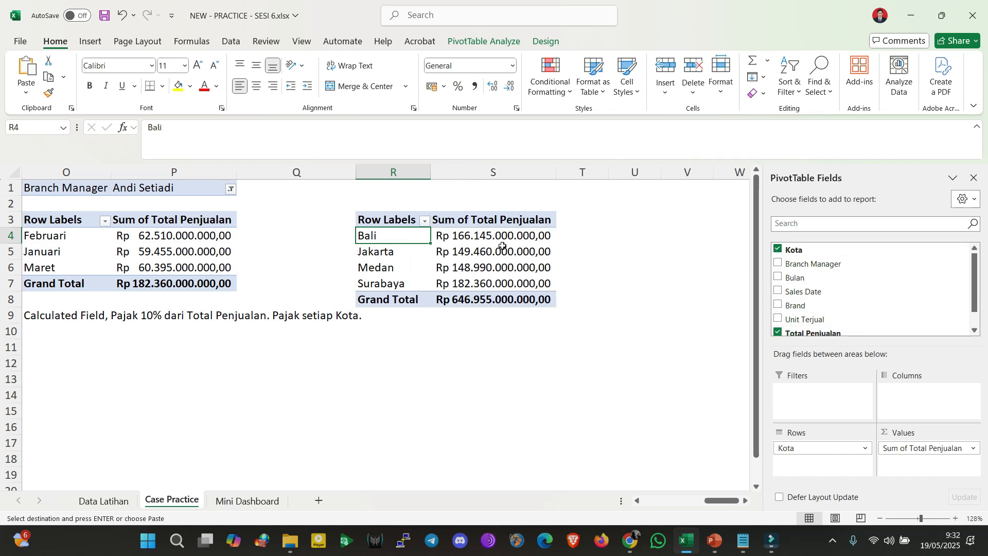
# Start a new calculated field for the Total Penjualan by Kota pivot table and name it Pajak
pyautogui.click(486, 236)
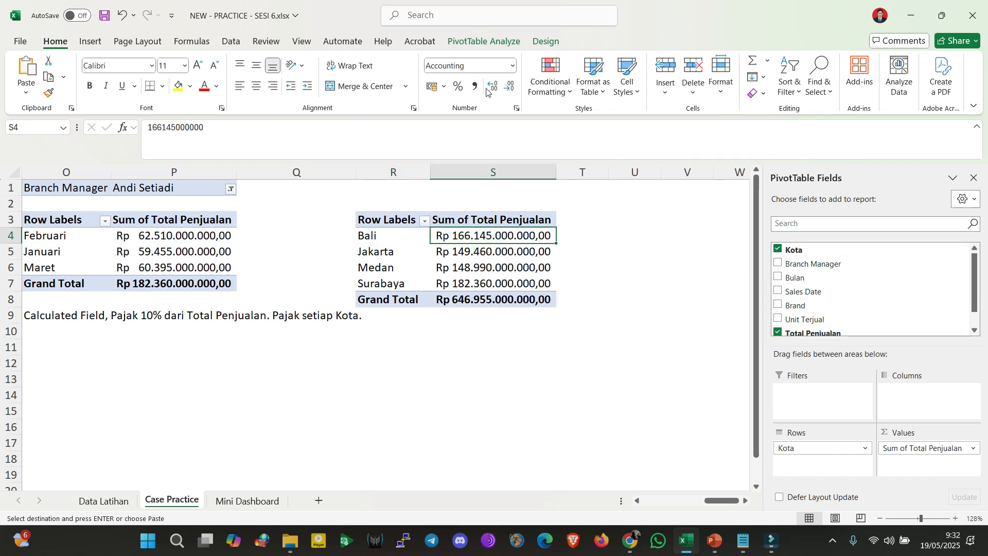
pyautogui.click(505, 47)
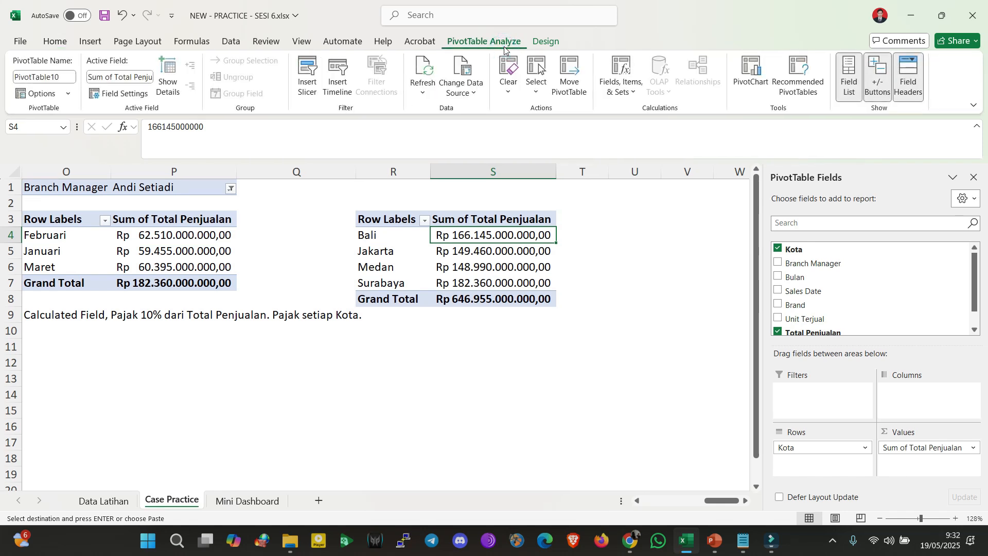
pyautogui.click(402, 233)
pyautogui.click(447, 250)
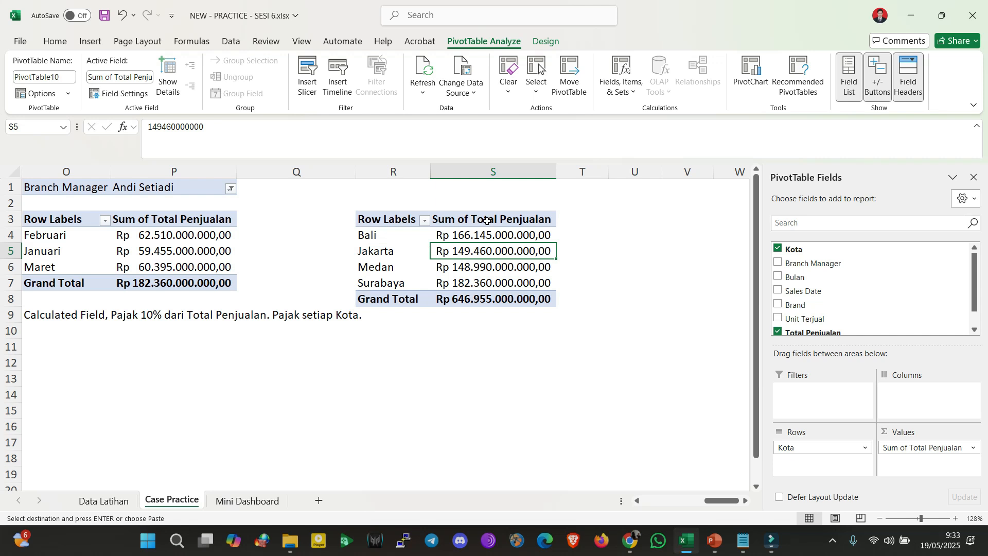
pyautogui.click(479, 234)
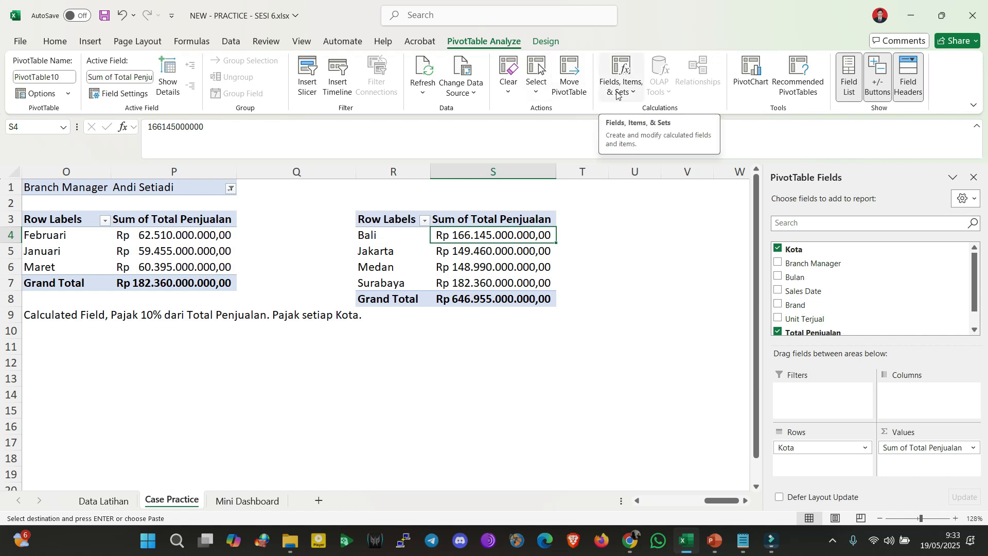
pyautogui.click(622, 72)
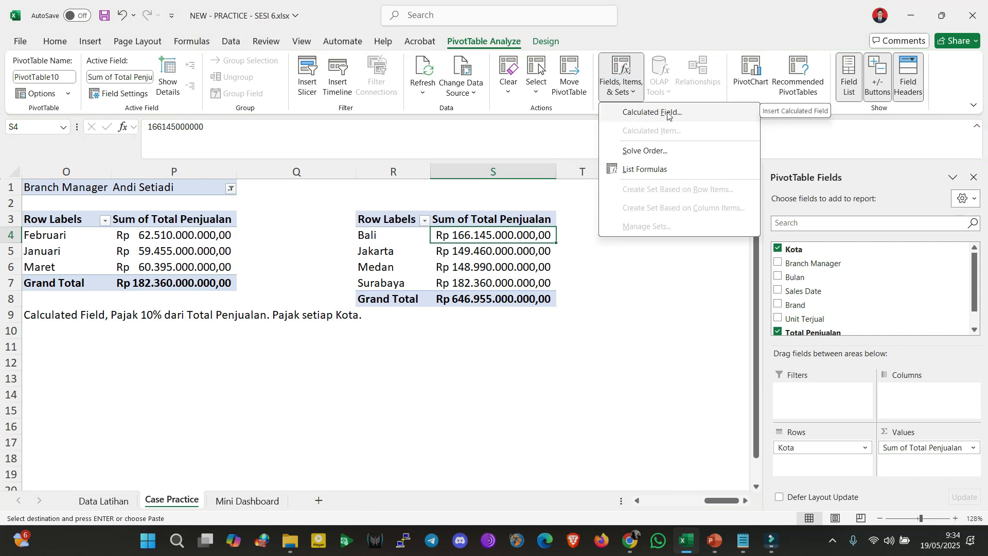
pyautogui.click(505, 260)
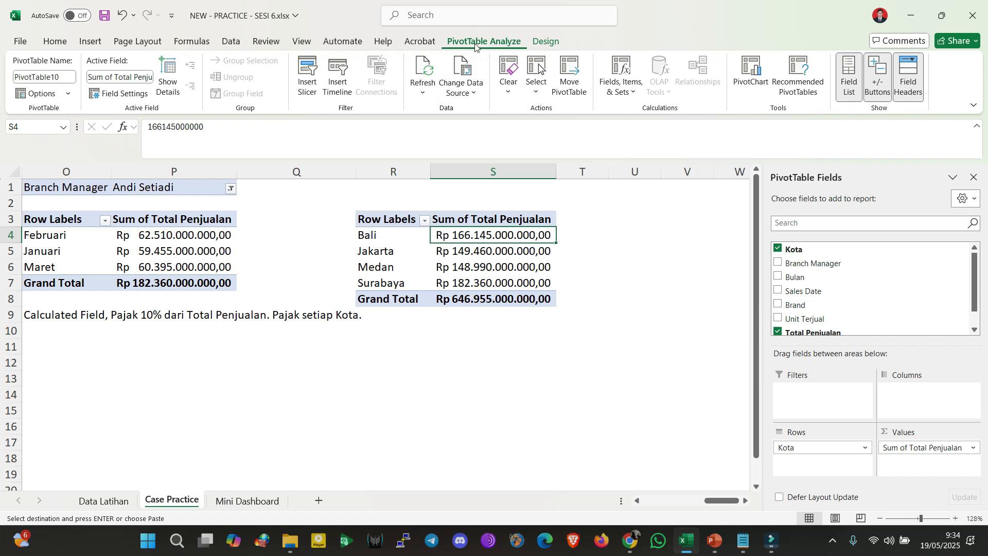
pyautogui.click(629, 75)
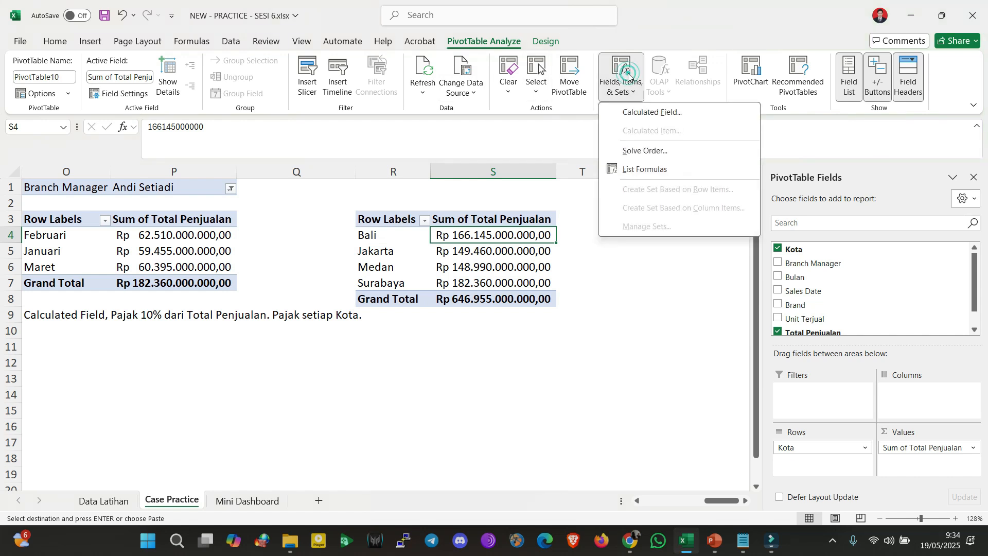
pyautogui.click(666, 113)
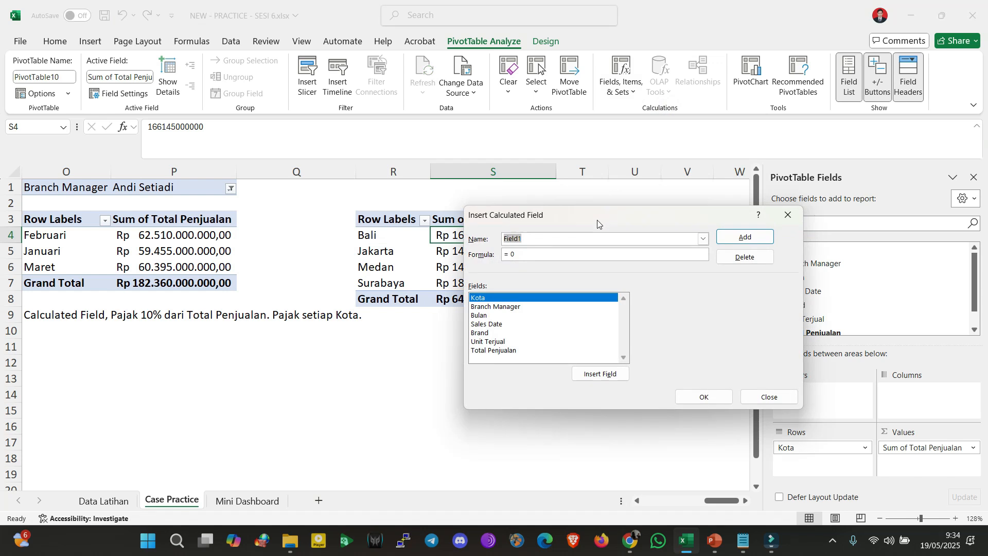
pyautogui.moveTo(601, 218); pyautogui.dragTo(736, 186)
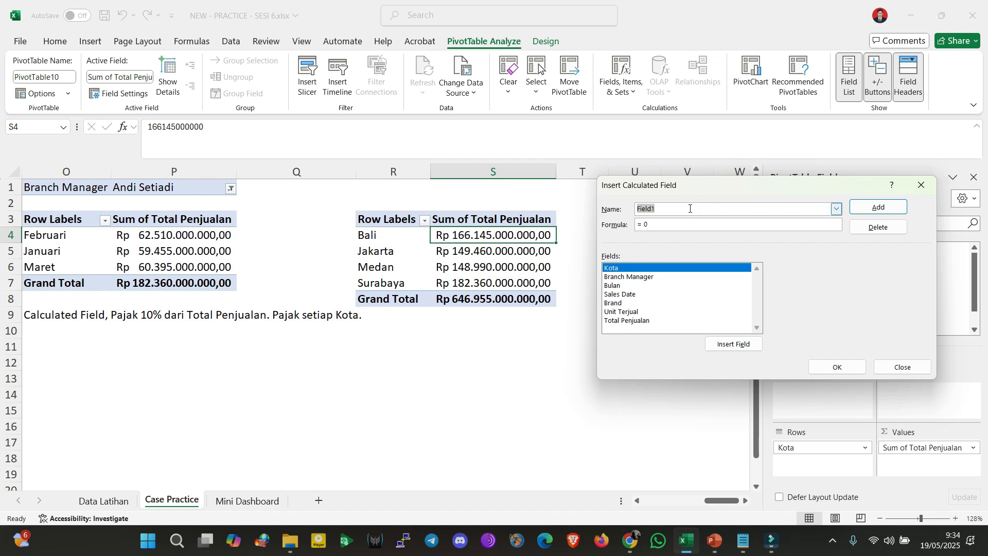
pyautogui.write('Pajak')
# Define the Pajak field's formula as =10%*'Total Penjualan' and insert it into the pivot table
pyautogui.click(654, 223)
pyautogui.click(670, 205)
pyautogui.click(668, 224)
pyautogui.press('BackSpace')
pyautogui.press('BackSpace')
pyautogui.write('10')
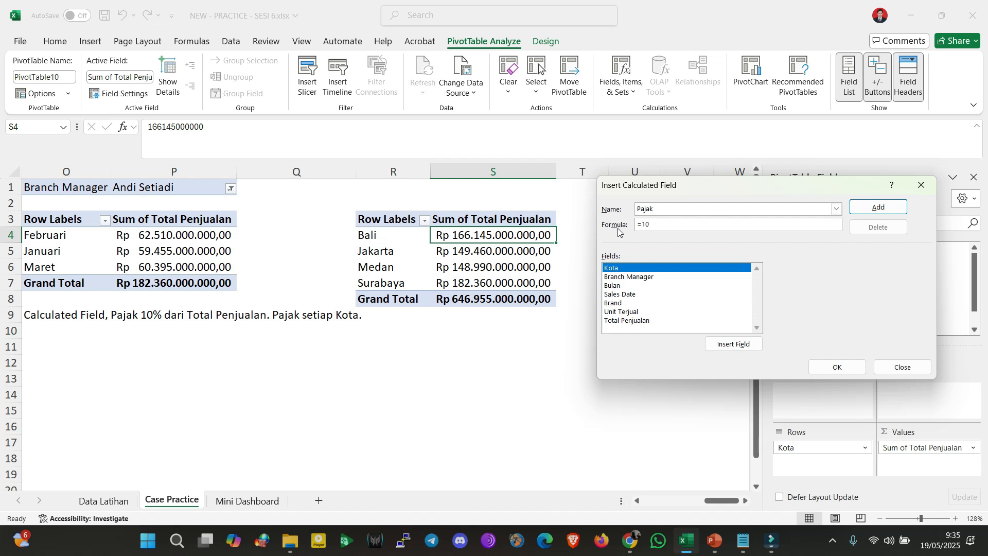
pyautogui.write('%*')
pyautogui.click(632, 321)
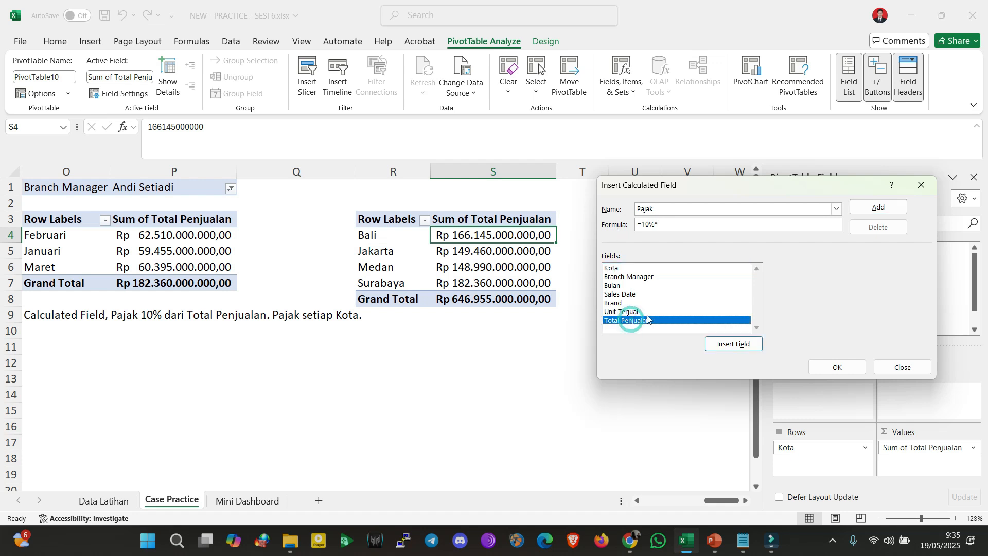
pyautogui.doubleClick(632, 322)
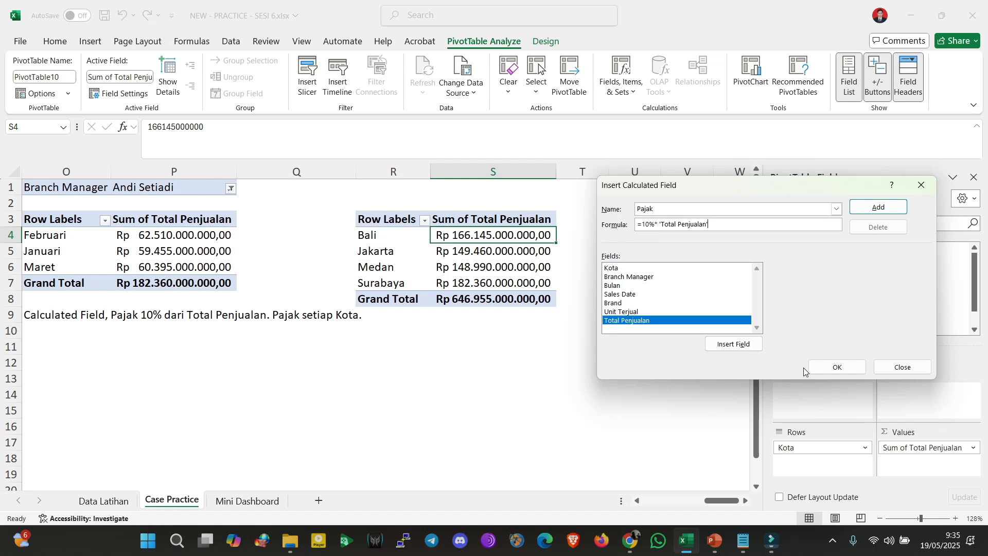
pyautogui.click(821, 365)
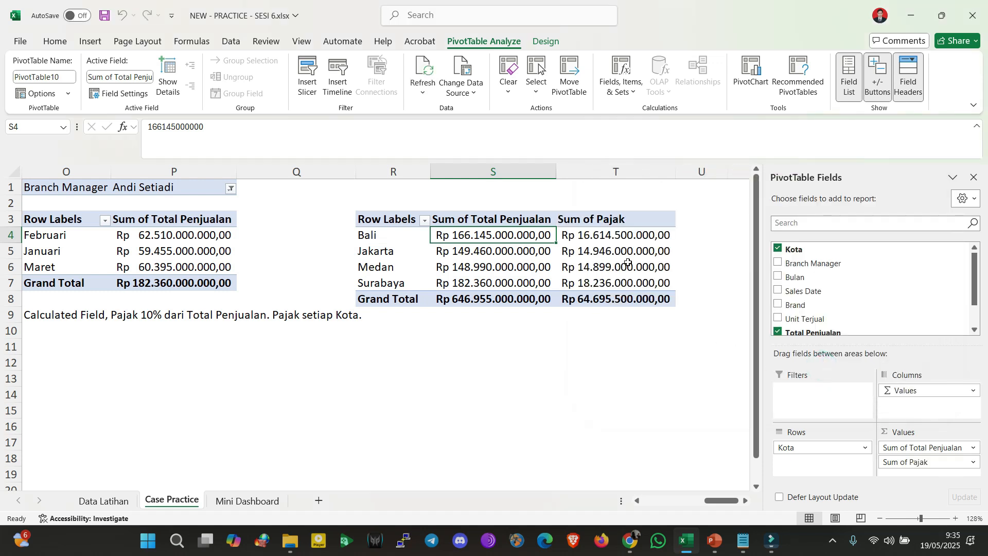
# Examine the Sum of Pajak values for each Kota in T4:T7
pyautogui.moveTo(619, 233); pyautogui.dragTo(620, 284)
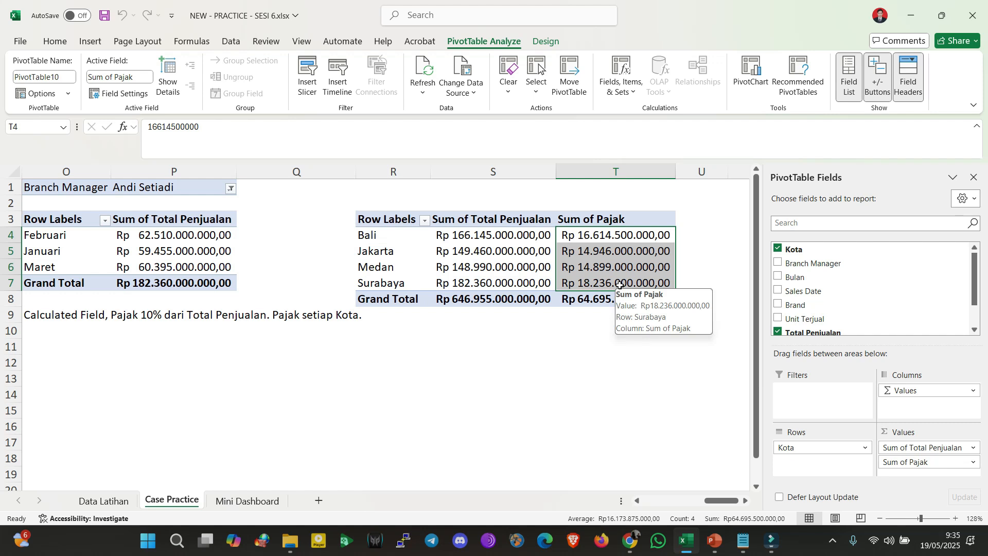
pyautogui.hotkey('shift', 'Up')
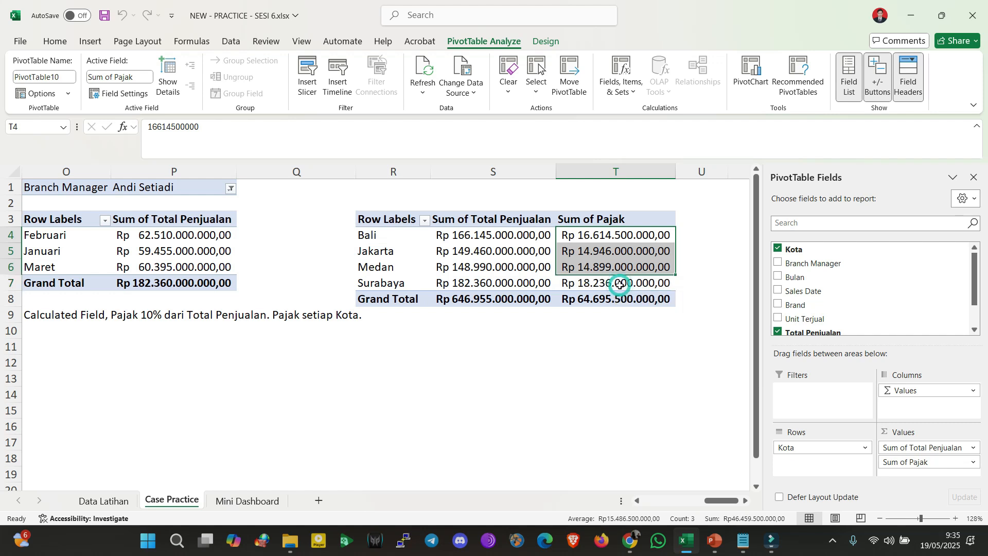
pyautogui.click(579, 357)
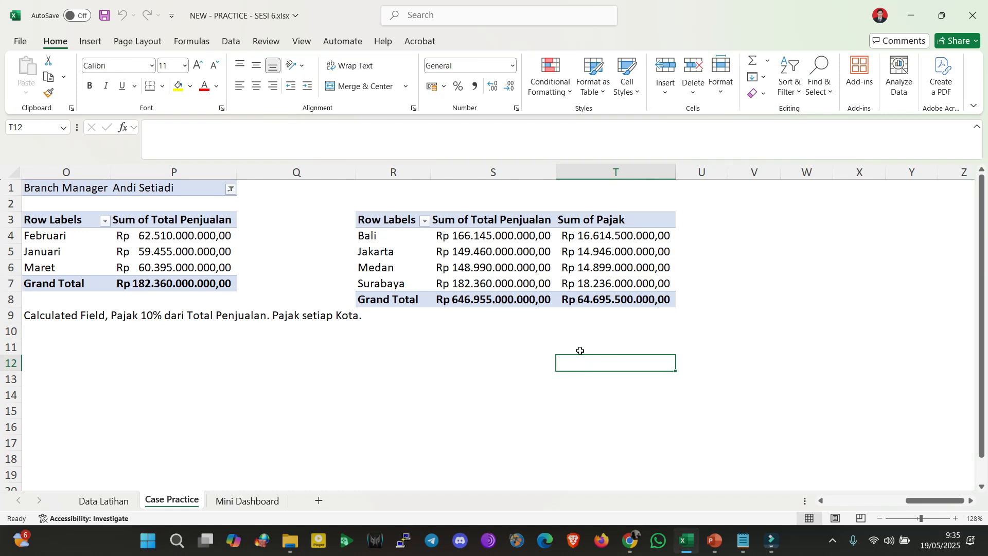
# Reopen the calculated field settings, load the existing Pajak field, review its name and formula, and close without changes
pyautogui.click(525, 218)
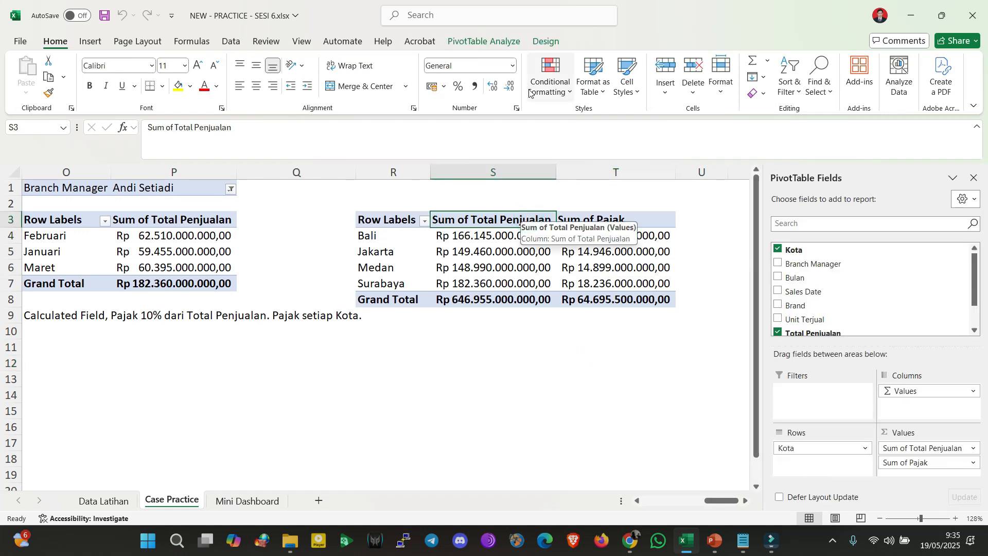
pyautogui.click(492, 41)
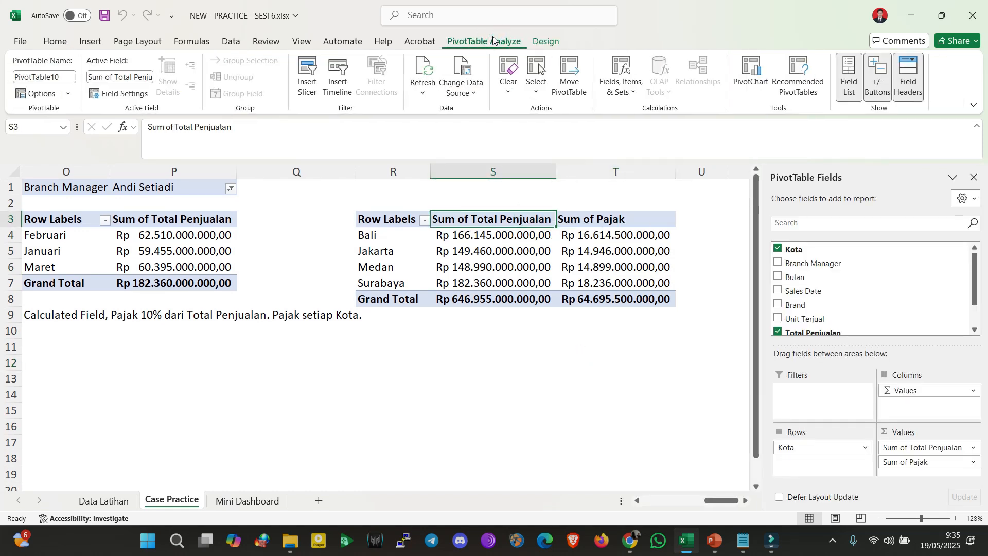
pyautogui.click(623, 68)
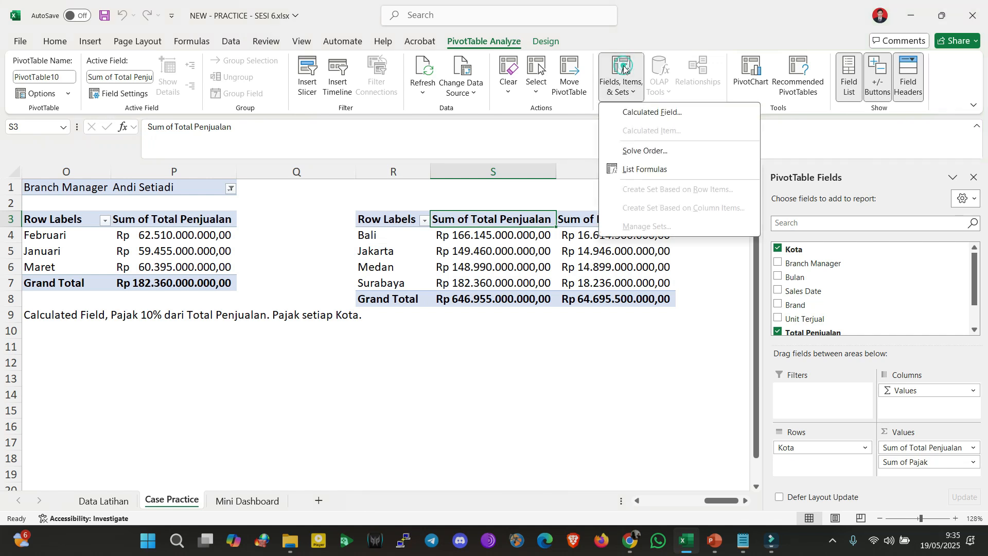
pyautogui.click(656, 113)
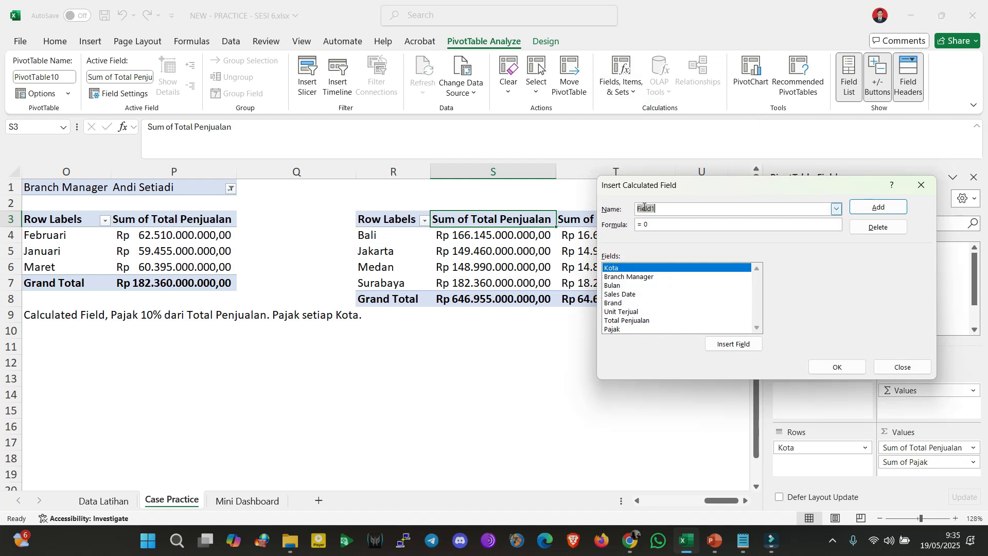
pyautogui.click(622, 331)
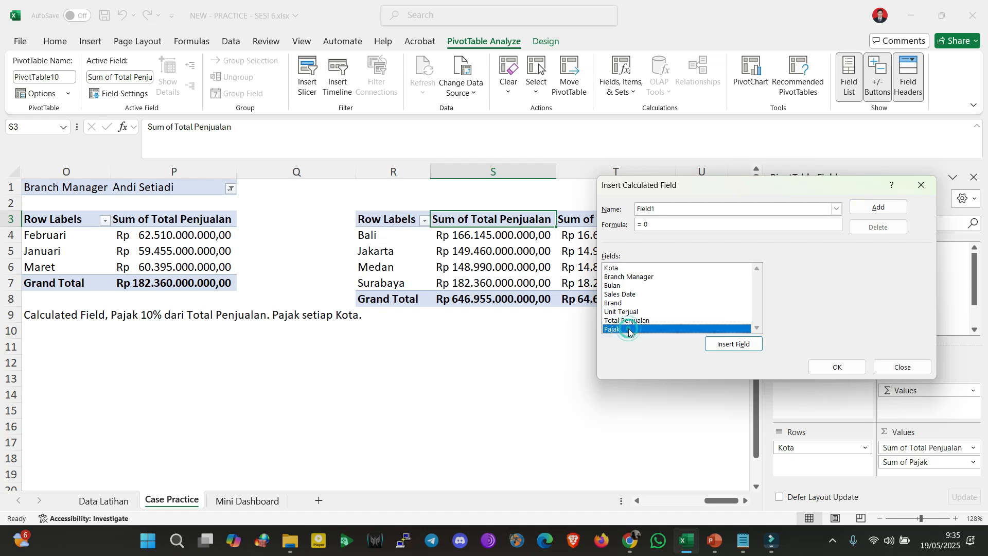
pyautogui.click(835, 209)
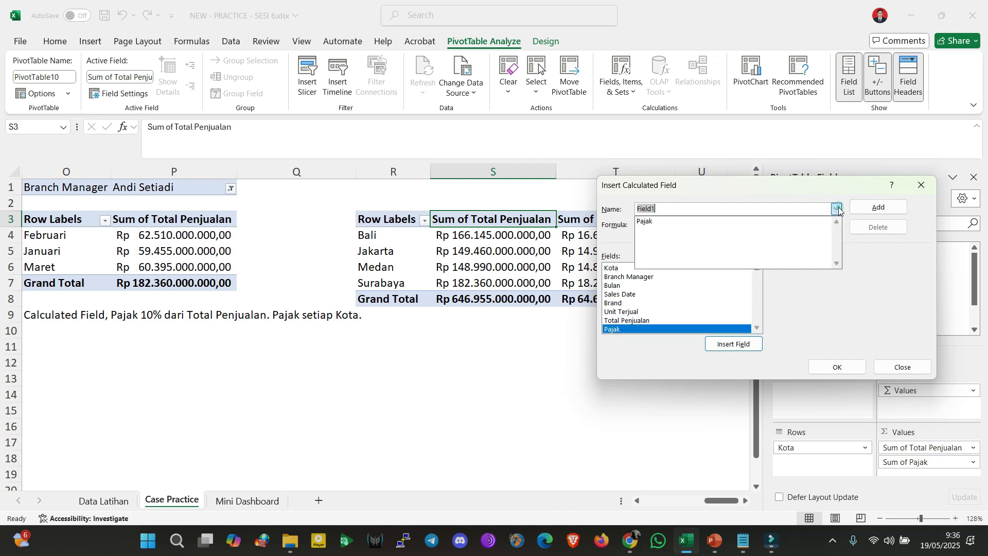
pyautogui.click(686, 223)
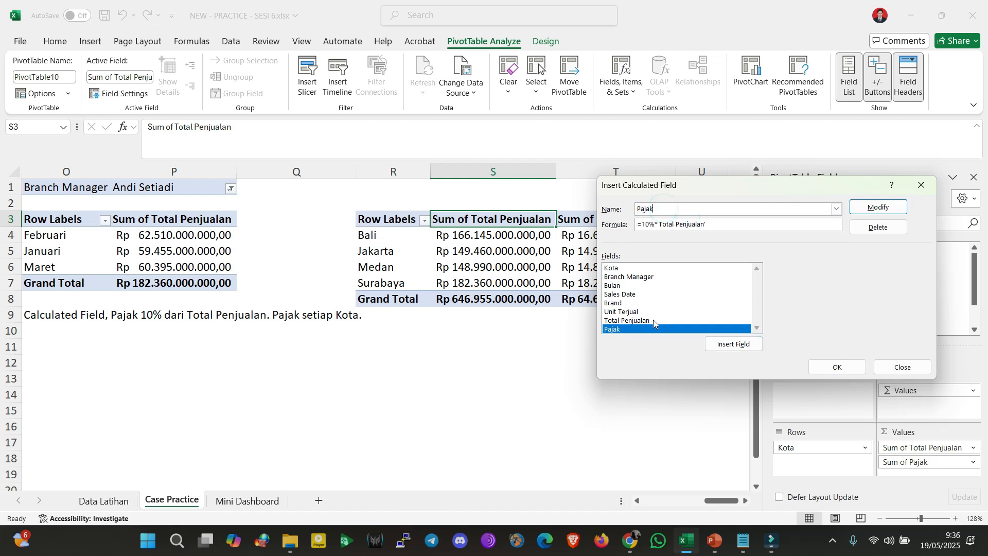
pyautogui.click(667, 209)
pyautogui.click(666, 209)
pyautogui.doubleClick(660, 225)
pyautogui.click(633, 322)
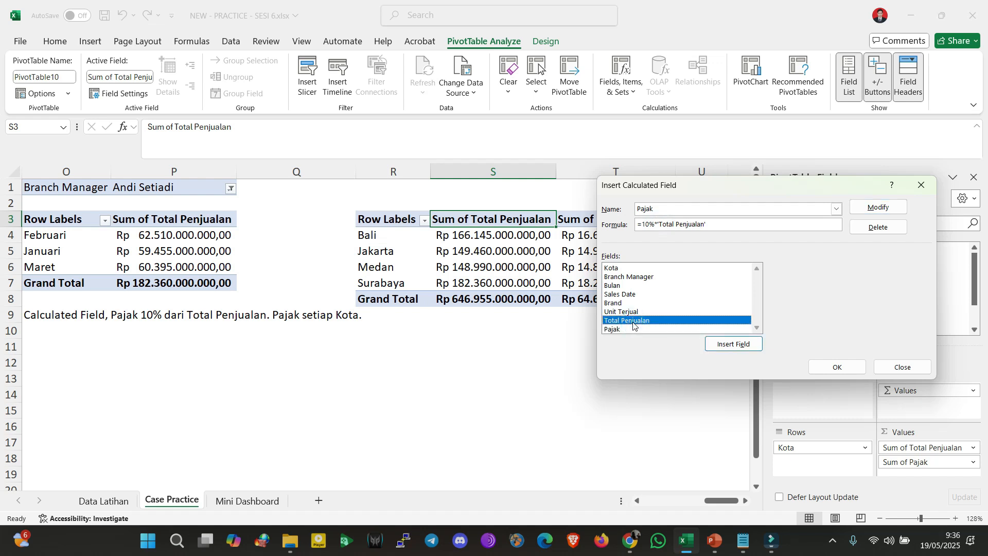
pyautogui.click(884, 368)
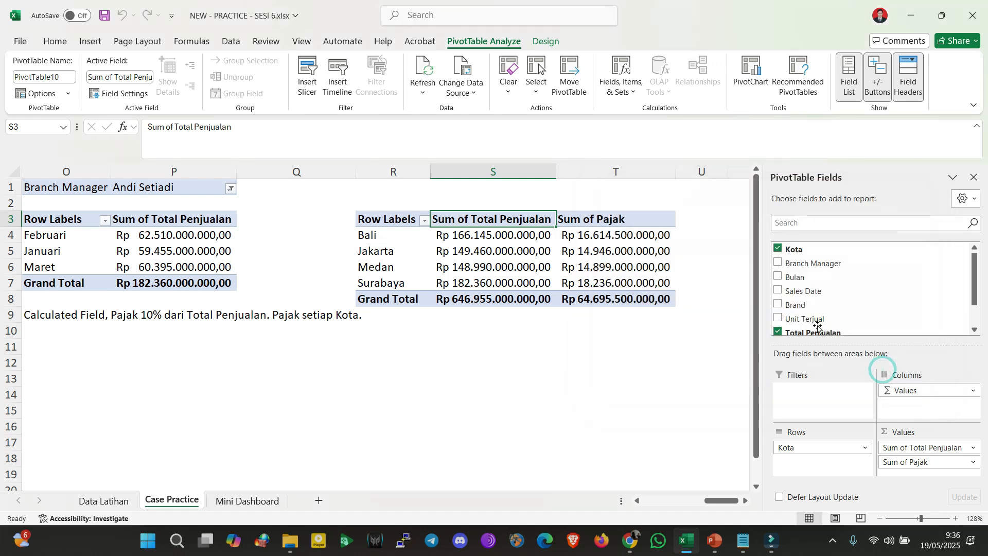
# Compare the Sum of Total Penjualan values in S4:S7 with the matching Sum of Pajak values
pyautogui.click(616, 236)
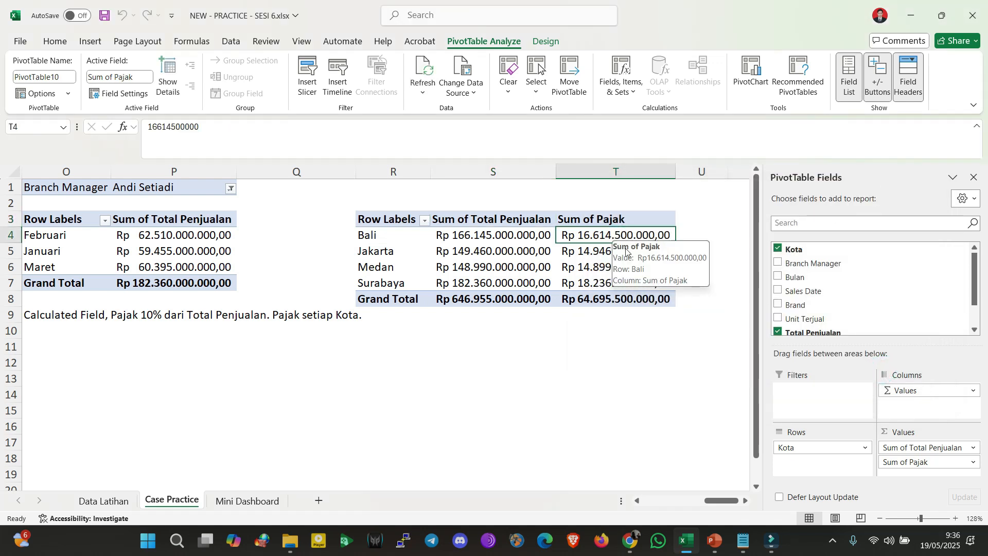
pyautogui.click(481, 237)
pyautogui.moveTo(482, 237); pyautogui.dragTo(484, 283)
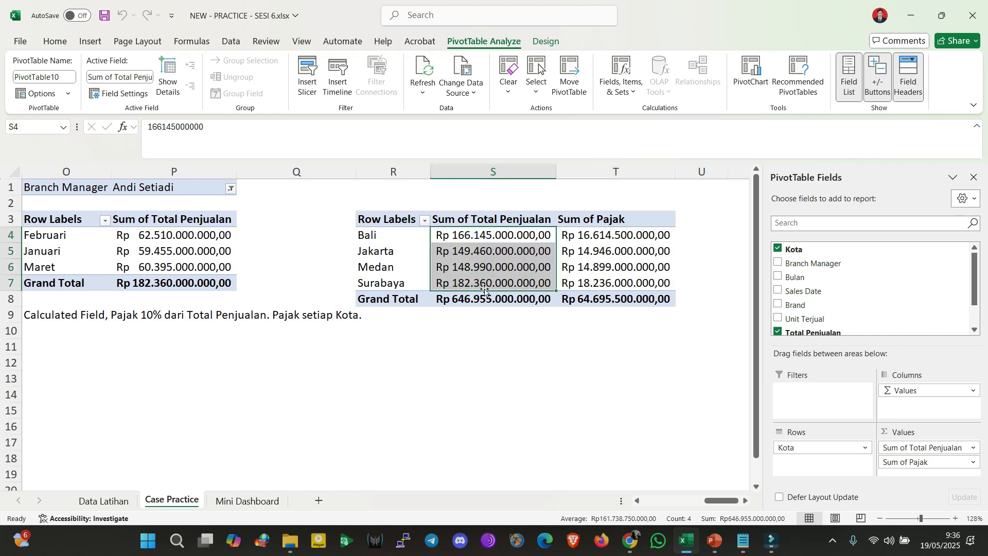
pyautogui.click(604, 241)
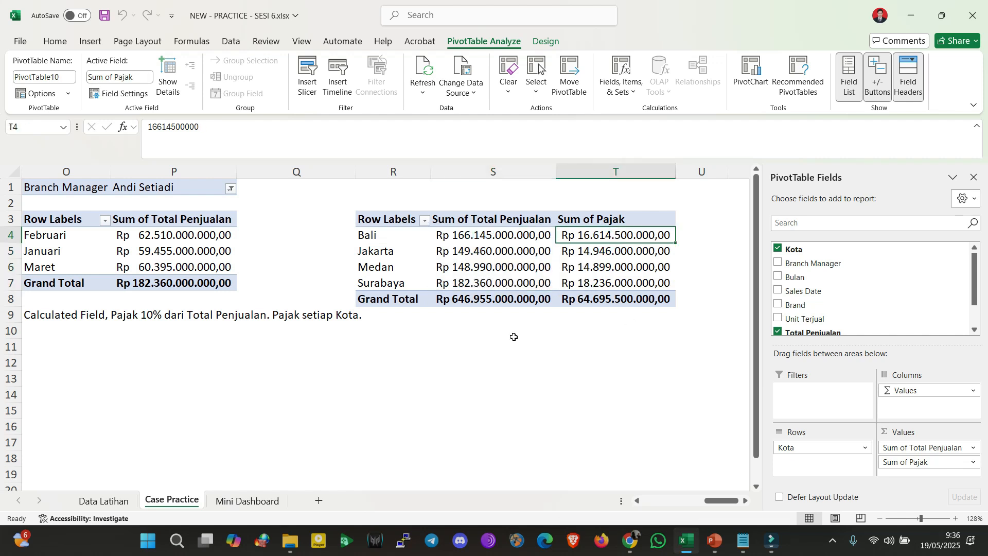
pyautogui.click(513, 337)
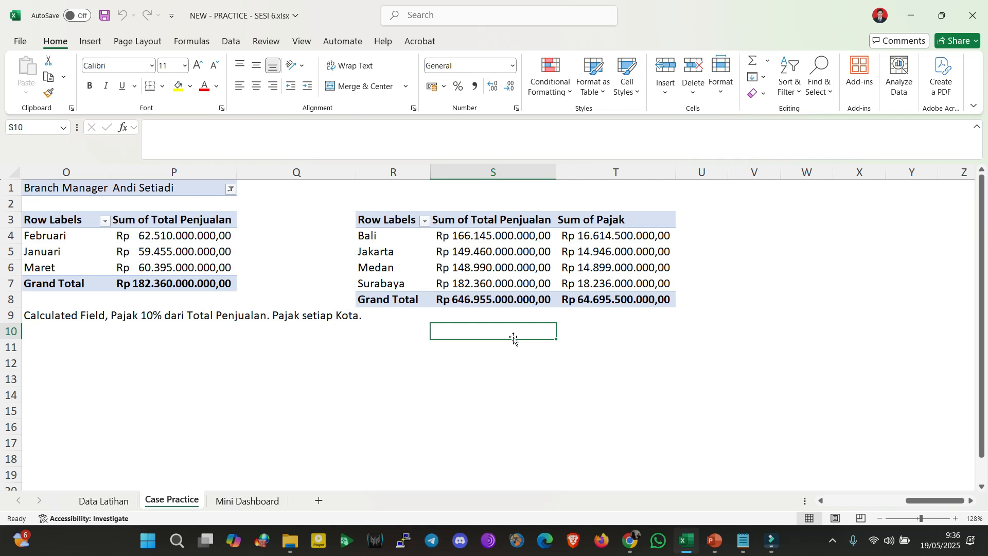
# Check once more where existing calculated fields are listed by name, and leave the calculated field settings unchanged
pyautogui.click(501, 251)
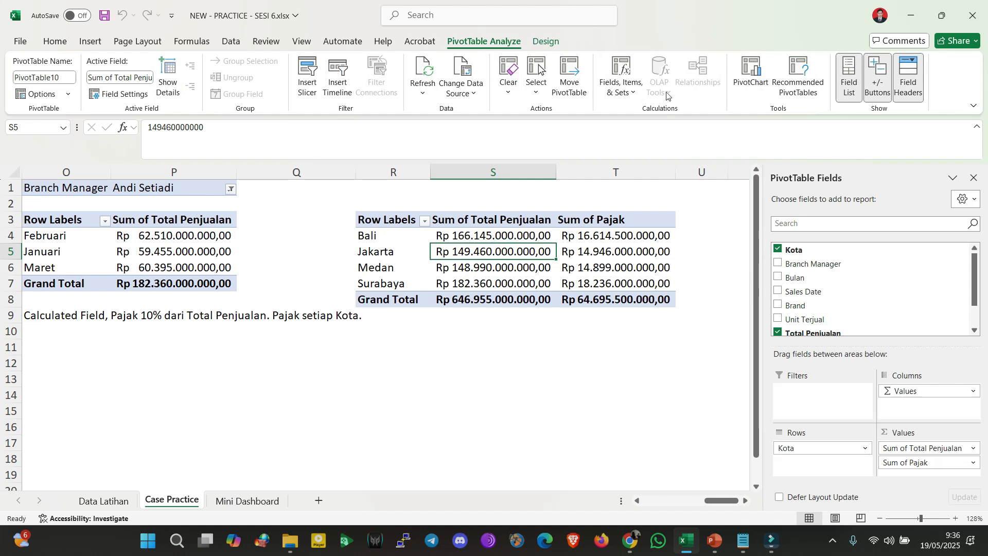
pyautogui.click(619, 78)
pyautogui.click(633, 109)
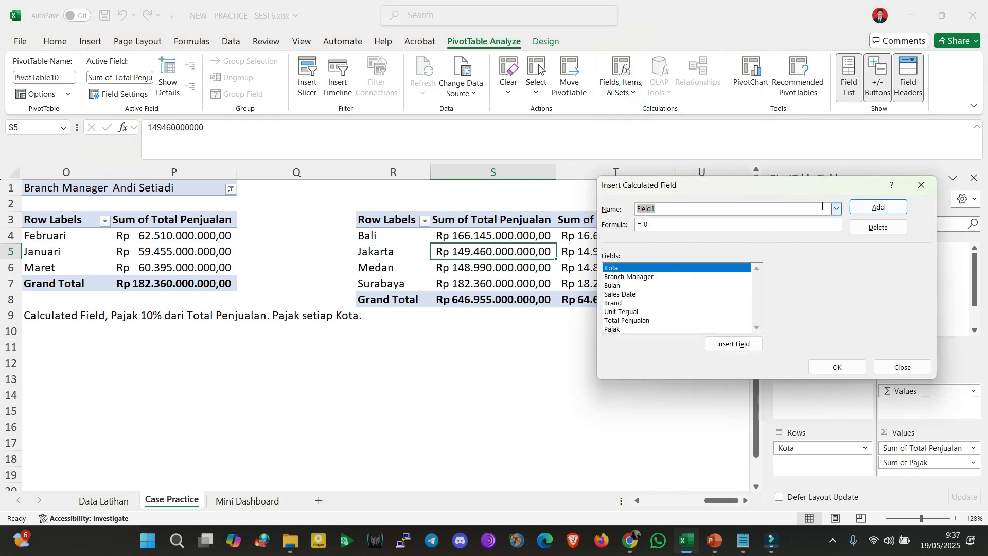
pyautogui.click(837, 209)
pyautogui.click(773, 215)
pyautogui.click(813, 268)
pyautogui.click(902, 367)
pyautogui.click(533, 365)
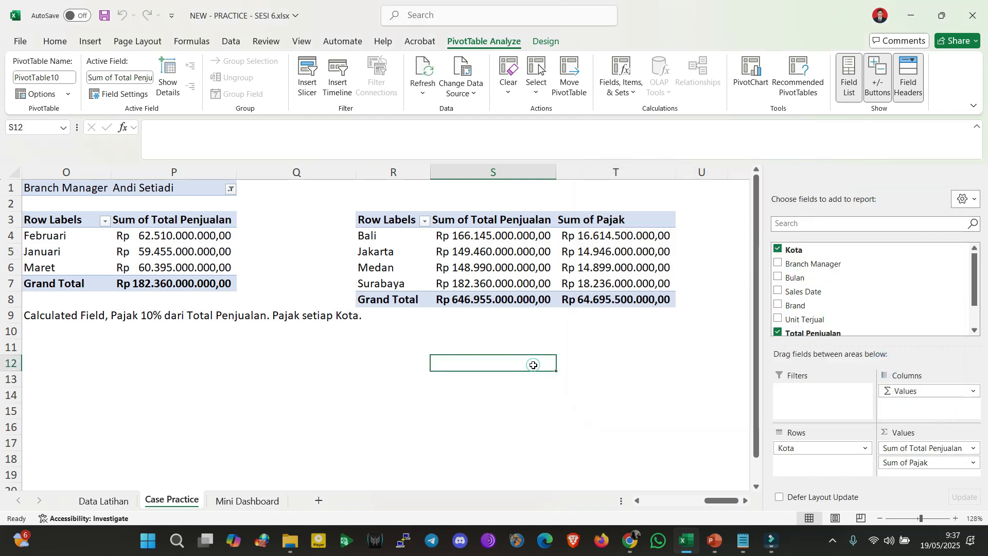
# Delete the exercise 04 instruction text pasted in O9 below the Branch Manager pivot table
pyautogui.click(185, 314)
pyautogui.press('Left')
pyautogui.hscroll(-2, 186, 315)
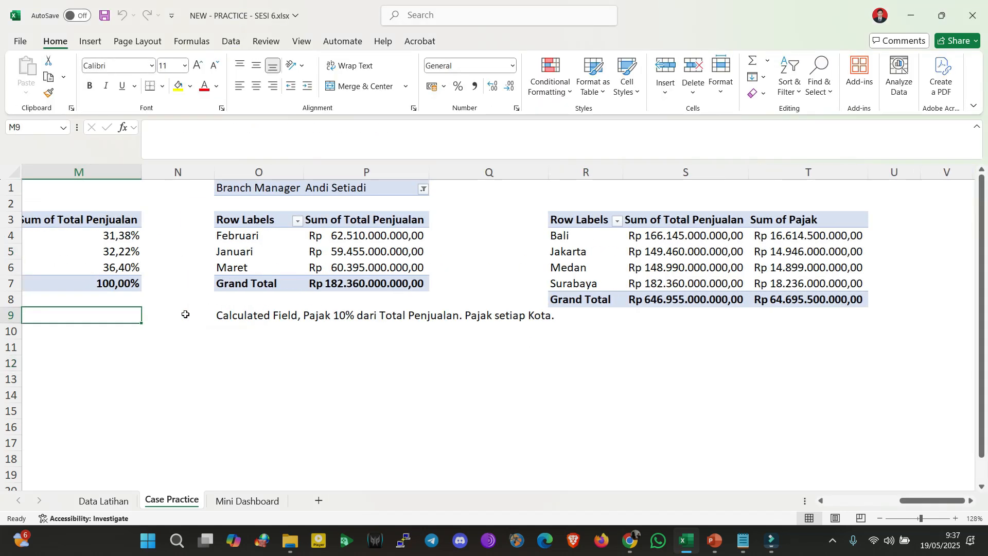
# Fill the exercise 04 description in C8 of the Part A checklist with yellow
pyautogui.press('Left')
pyautogui.press('Left')
pyautogui.press('Left')
pyautogui.press('Left')
pyautogui.press('Left')
pyautogui.press('Left')
pyautogui.press('Left')
pyautogui.press('Left')
pyautogui.press('Left')
pyautogui.press('Left')
pyautogui.press('Left')
pyautogui.press('Left')
pyautogui.press('Left')
pyautogui.press('Left')
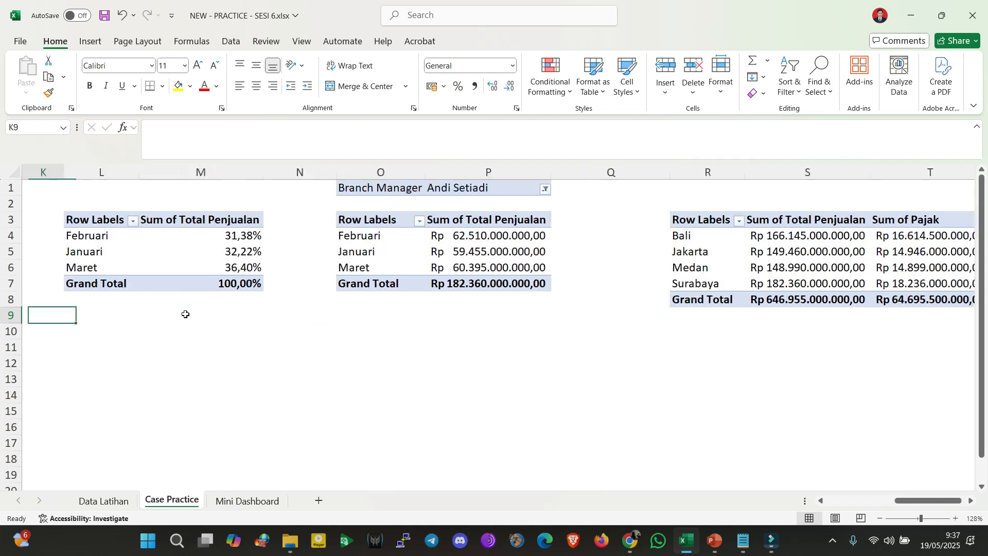
pyautogui.click(221, 300)
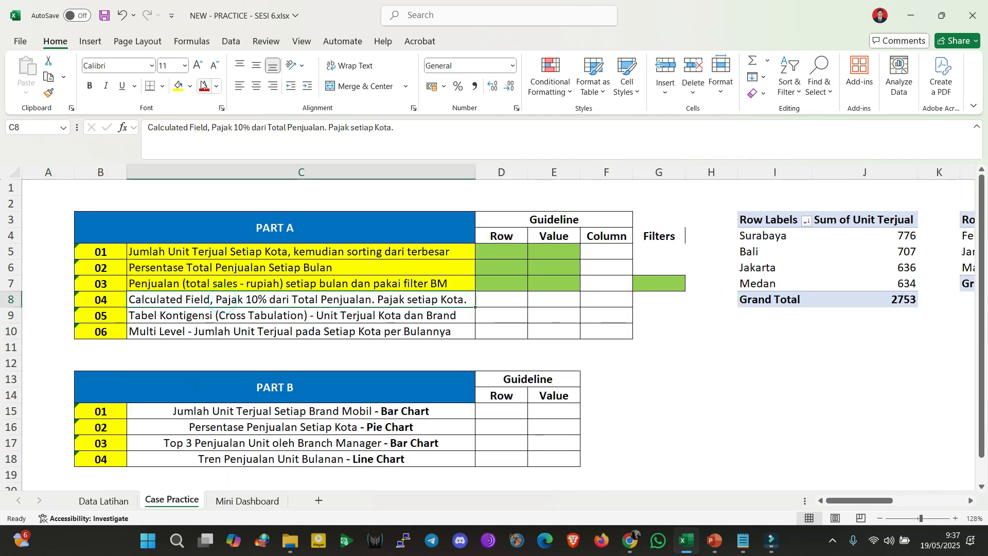
pyautogui.click(178, 86)
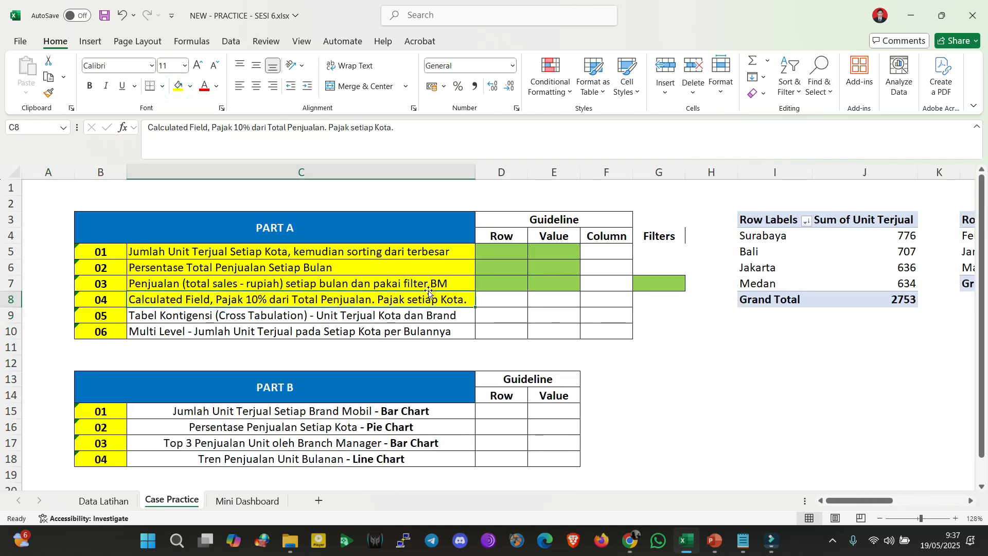
# Copy the green Row and Value cells D7:E7 of exercise 03 onto the exercise 04 cells D8:E8
pyautogui.moveTo(493, 281); pyautogui.dragTo(538, 287)
pyautogui.hotkey('ctrl', 'c')
pyautogui.click(504, 307)
pyautogui.hotkey('ctrl', 'v')
pyautogui.doubleClick(504, 315)
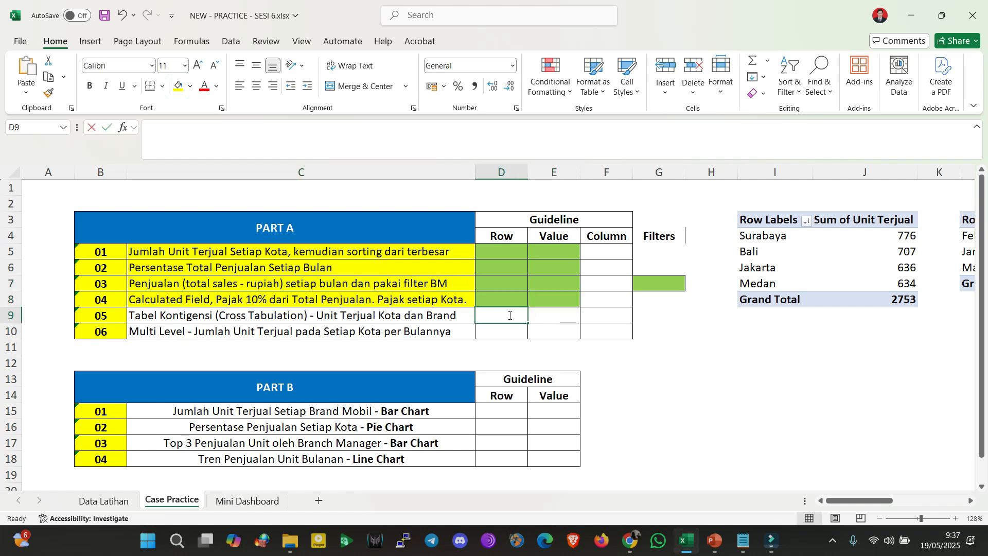
# Add all borders to the Filters column cells G4:G10 in the Part A table
pyautogui.moveTo(647, 236); pyautogui.dragTo(650, 325)
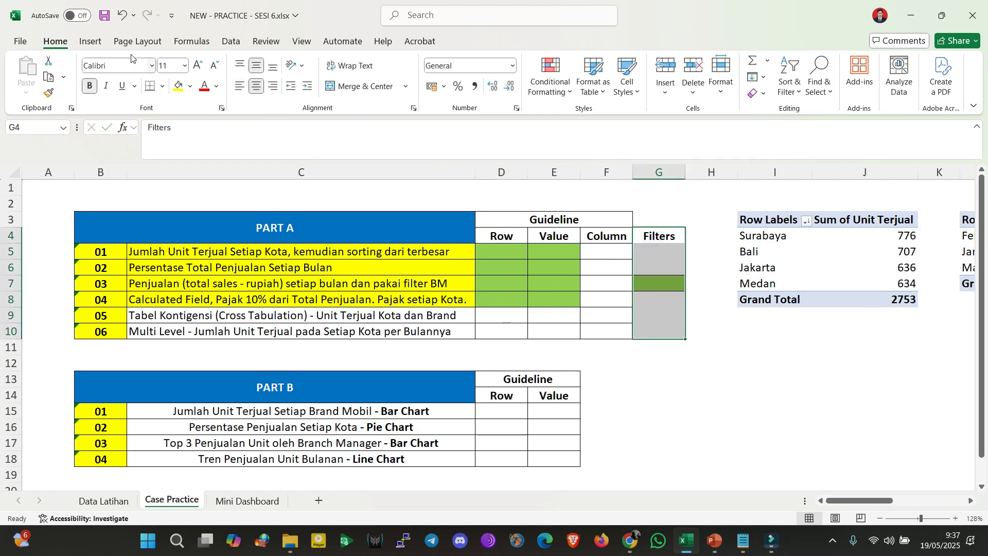
pyautogui.click(163, 86)
pyautogui.click(184, 216)
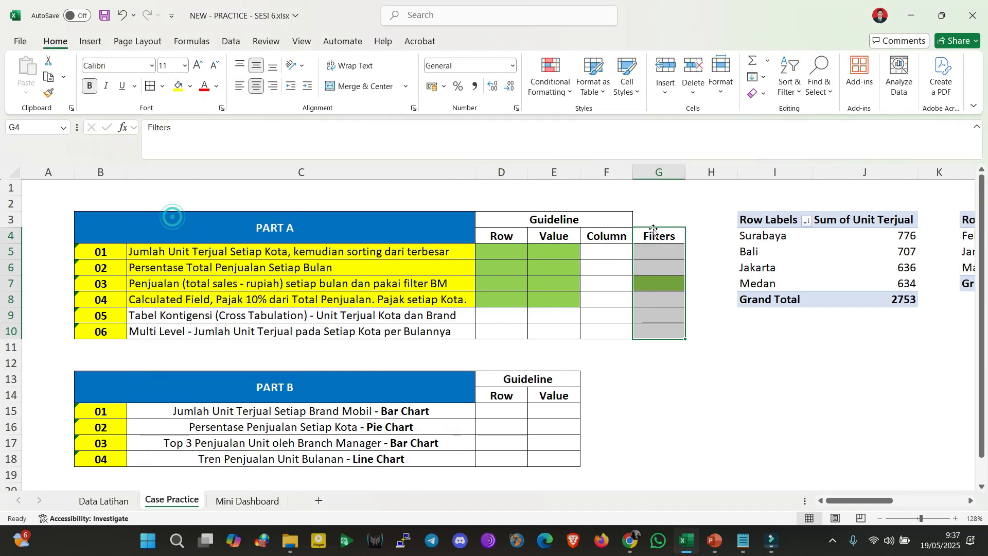
# Extend the merged and centered Guideline header across D3:G3 so it also covers the Filters column
pyautogui.moveTo(666, 220); pyautogui.dragTo(604, 222)
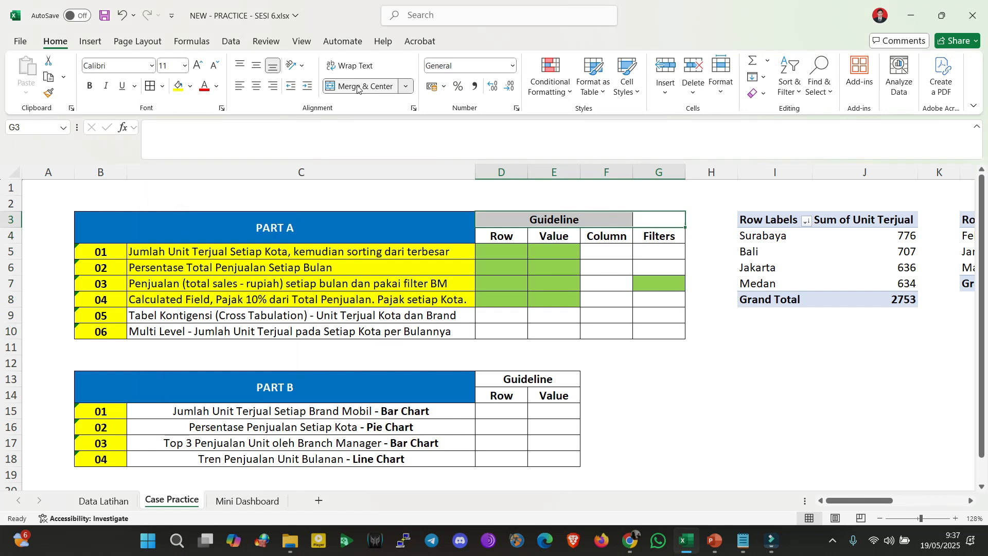
pyautogui.click(357, 87)
pyautogui.click(356, 87)
pyautogui.click(669, 312)
pyautogui.click(658, 345)
# Mark Row, Value and Column for exercise 05 by copying the green fill into D9:F9
pyautogui.click(420, 311)
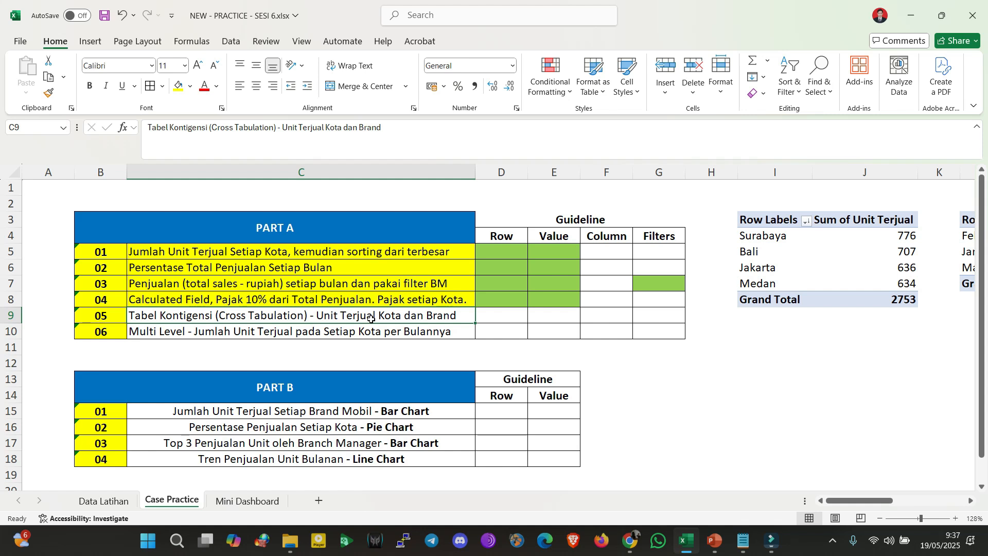
pyautogui.click(492, 303)
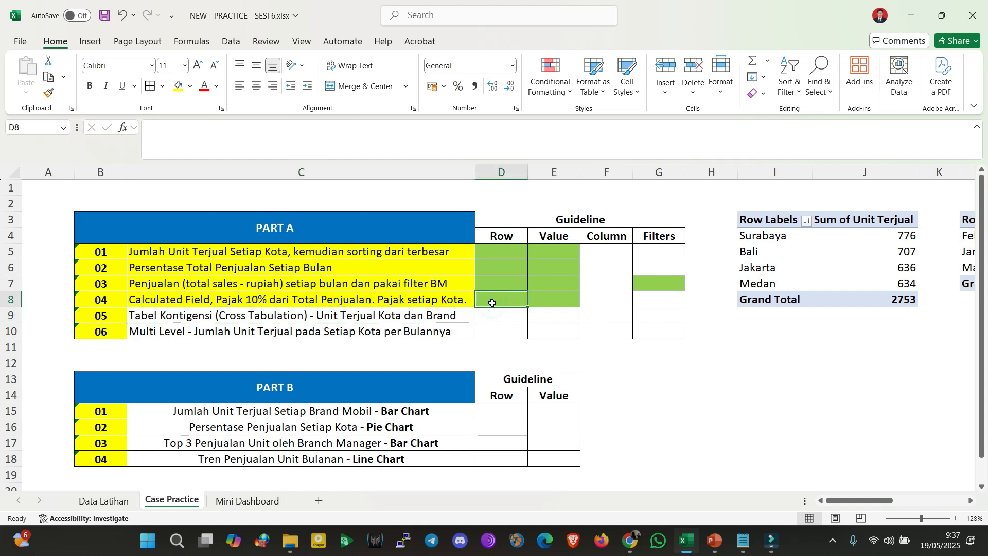
pyautogui.keyDown('shift'); pyautogui.click(551, 300); pyautogui.keyUp('shift')
pyautogui.hotkey('ctrl', 'c')
pyautogui.click(511, 316)
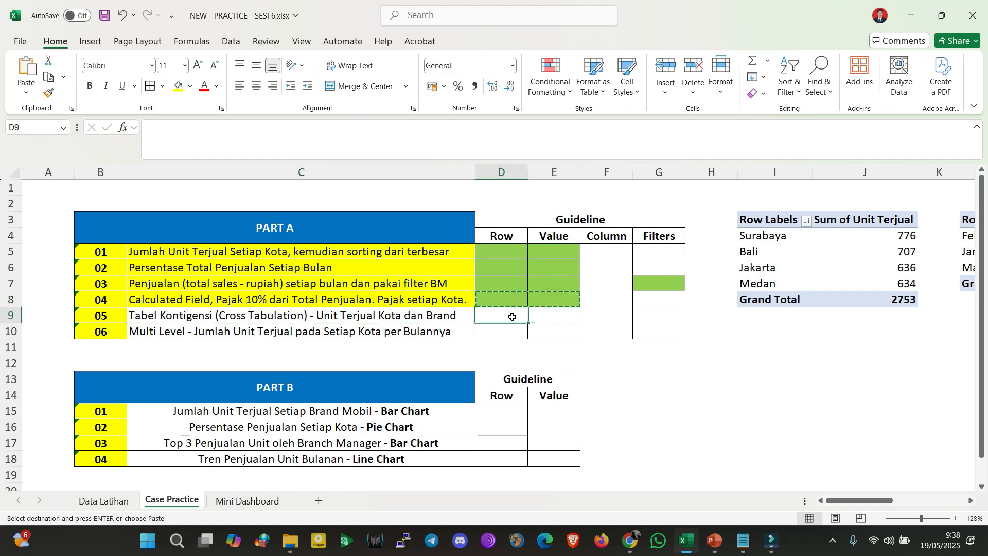
pyautogui.hotkey('ctrl', 'v')
pyautogui.click(555, 311)
pyautogui.hotkey('ctrl', 'c')
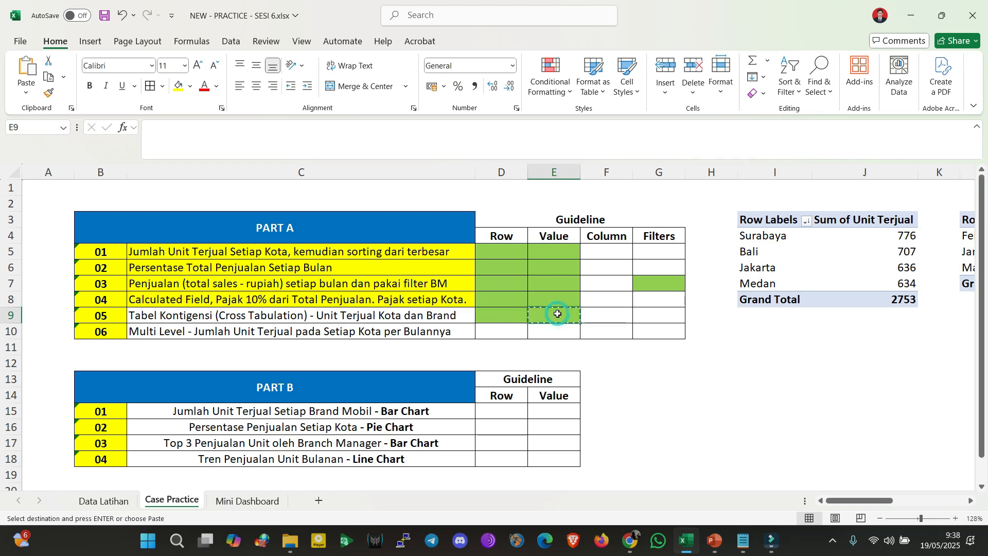
pyautogui.click(618, 314)
pyautogui.hotkey('ctrl', 'v')
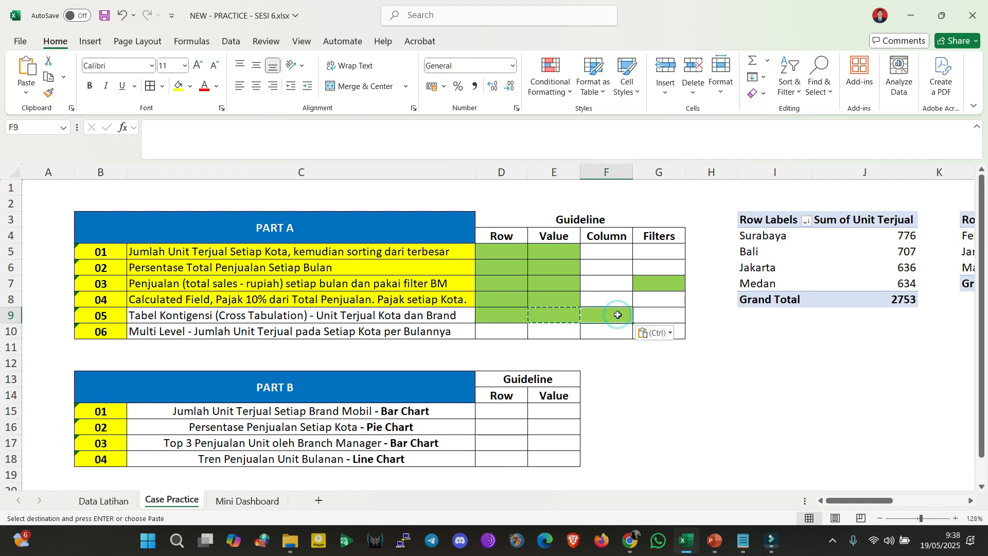
pyautogui.doubleClick(615, 315)
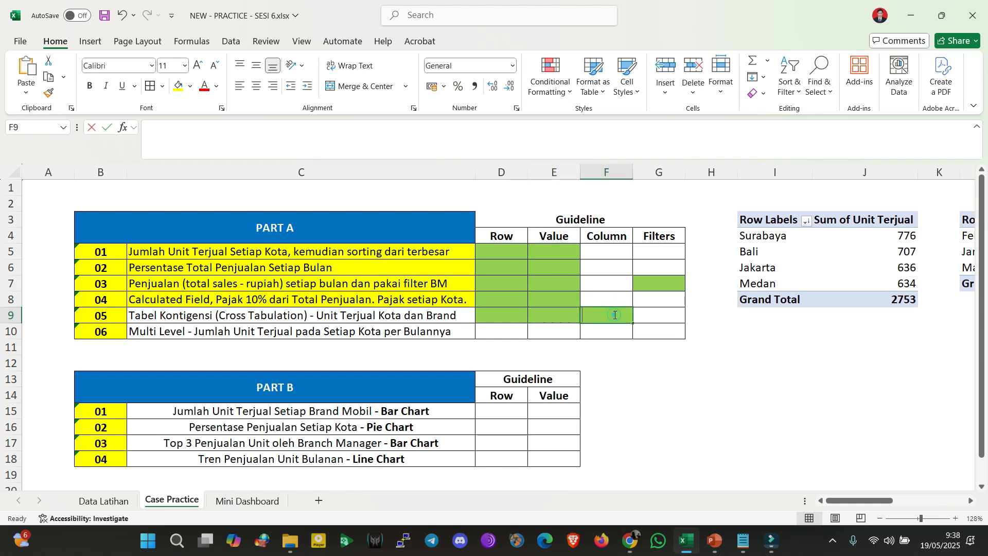
pyautogui.click(557, 315)
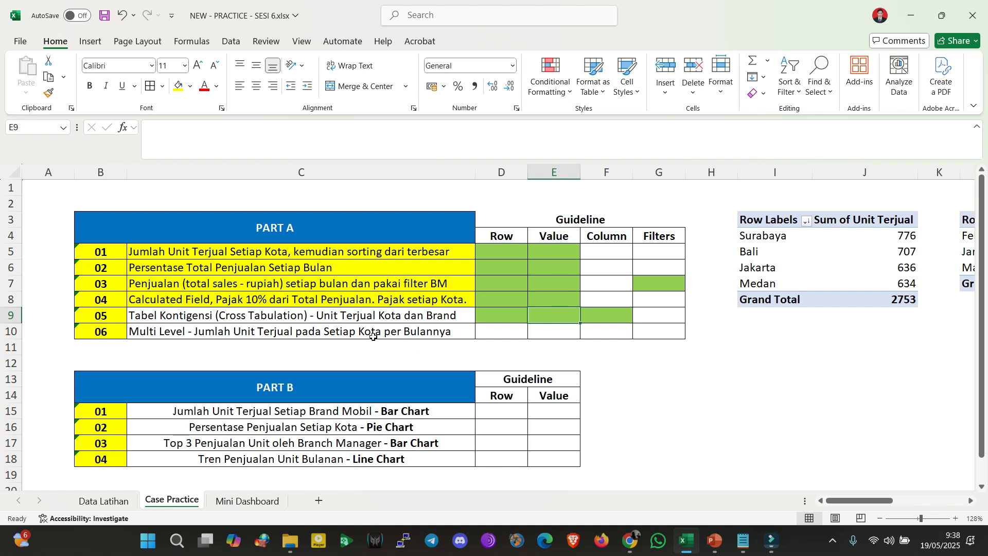
# Copy the Unit Terjual per Kota pivot table from I3:J8 and paste it at V3, beside the Pajak pivot table
pyautogui.click(769, 345)
pyautogui.press('Right')
pyautogui.press('Up')
pyautogui.moveTo(766, 222); pyautogui.dragTo(858, 296)
pyautogui.hotkey('ctrl', 'c')
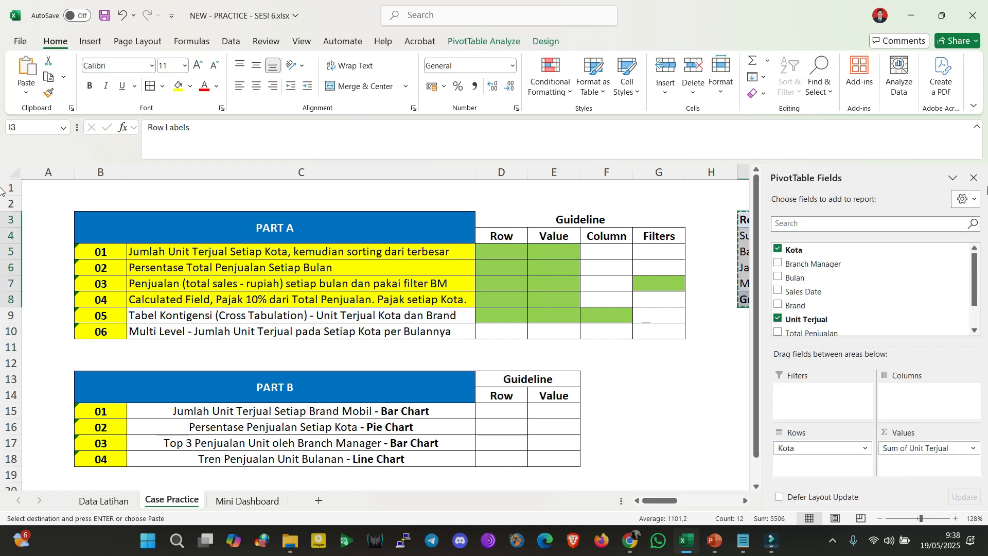
pyautogui.click(973, 178)
pyautogui.click(882, 229)
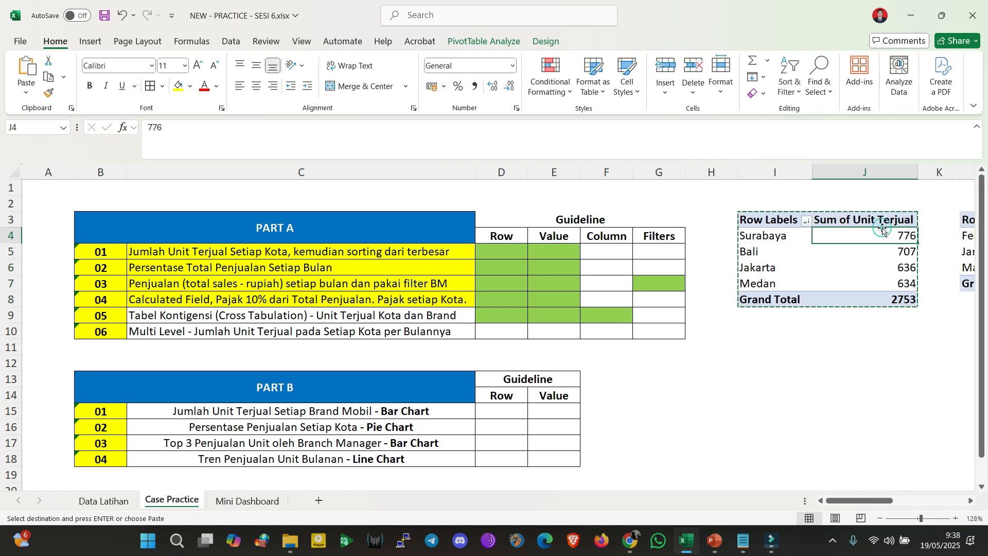
pyautogui.press('Right')
pyautogui.press('Right')
pyautogui.press('Right')
pyautogui.press('Right')
pyautogui.press('Right')
pyautogui.press('Right')
pyautogui.press('Right')
pyautogui.press('Right')
pyautogui.press('Right')
pyautogui.press('Right')
pyautogui.press('Right')
pyautogui.press('Right')
pyautogui.press('Right')
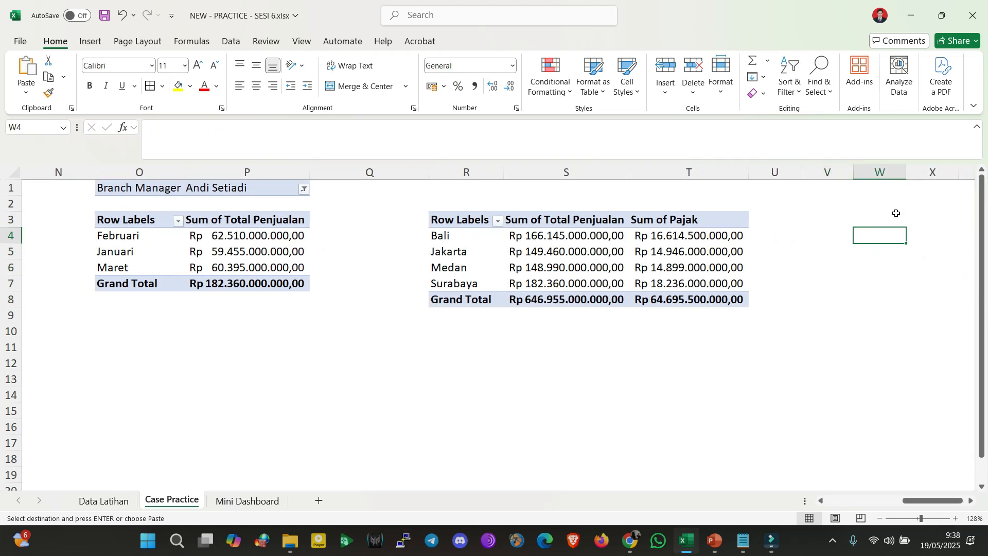
pyautogui.press('Right')
pyautogui.press('Right')
pyautogui.press('Right')
pyautogui.press('Right')
pyautogui.click(684, 217)
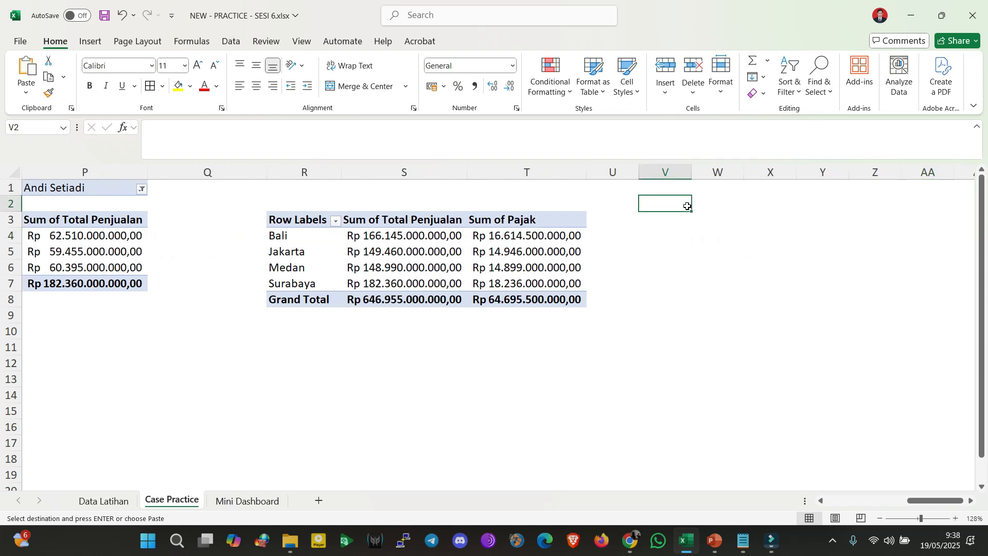
pyautogui.hotkey('ctrl', 'v')
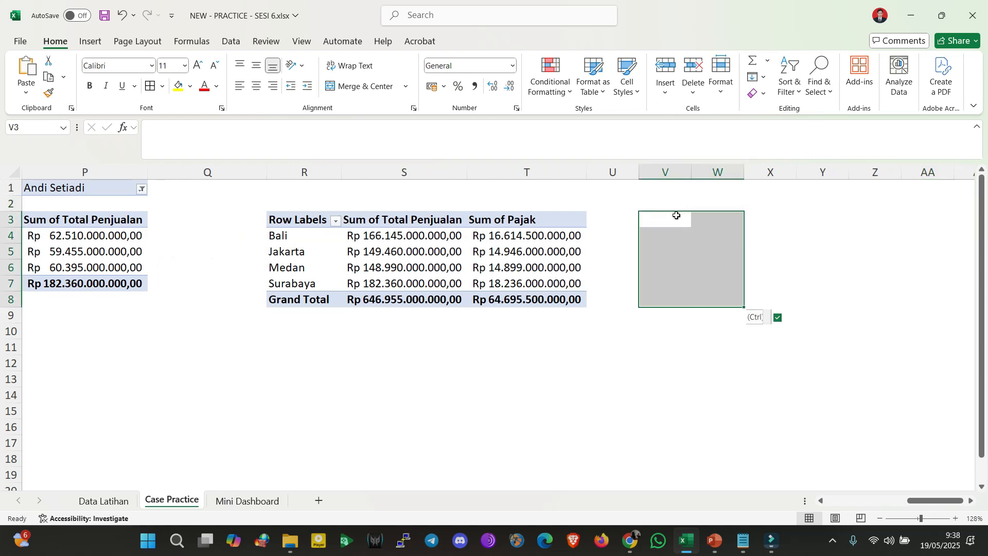
# Autofit the widths of columns V and W to the pasted pivot table and end the copy selection
pyautogui.doubleClick(693, 177)
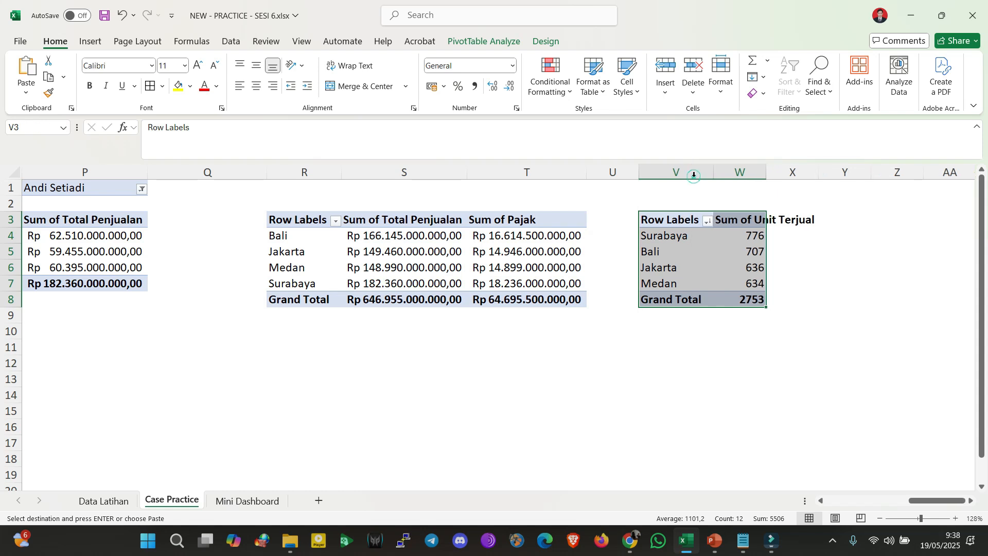
pyautogui.doubleClick(766, 172)
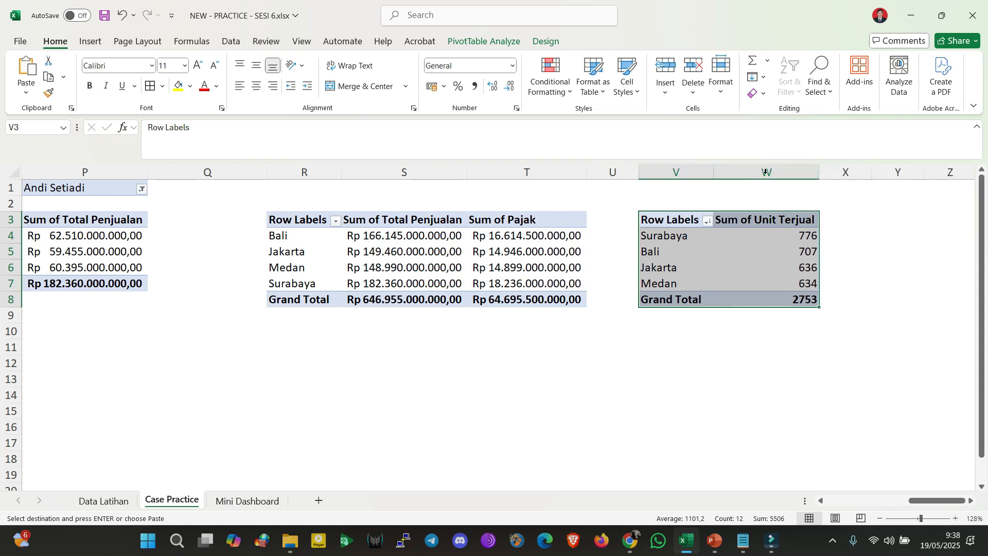
pyautogui.click(787, 342)
pyautogui.click(490, 342)
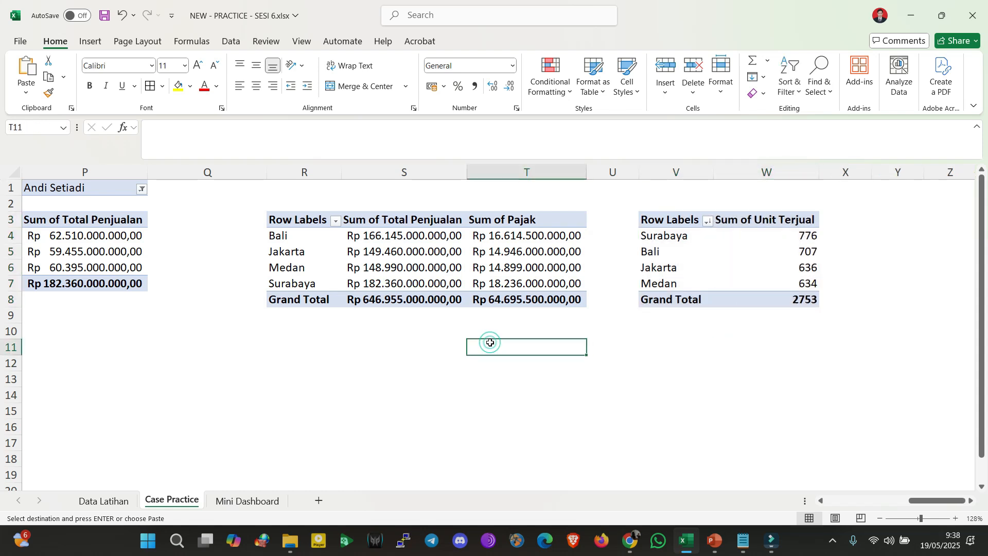
pyautogui.click(315, 349)
pyautogui.press('Escape')
# Copy the exercise 05 instruction text from C9 and paste it into R11 below the Pajak pivot table
pyautogui.click(273, 330)
pyautogui.press('Left')
pyautogui.press('Home')
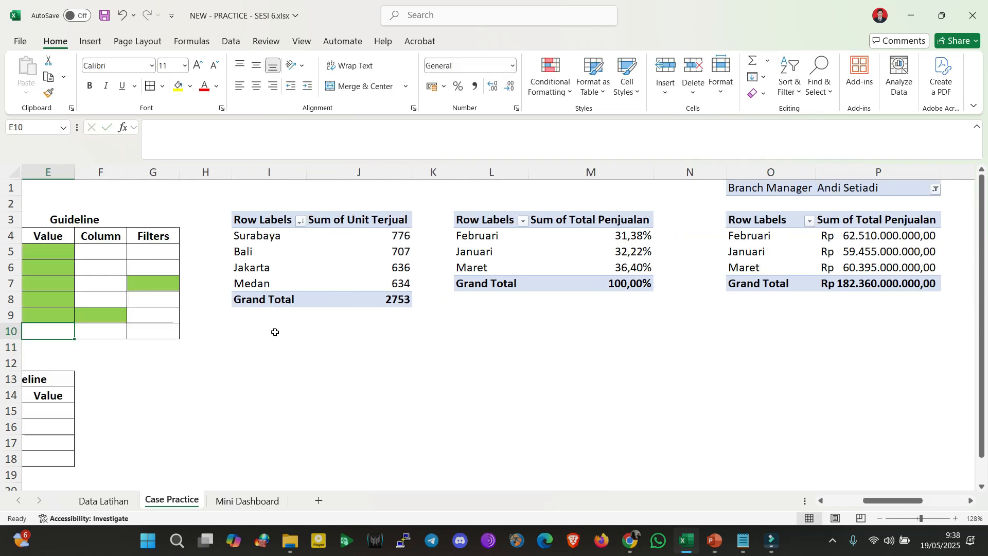
pyautogui.click(221, 316)
pyautogui.hotkey('ctrl', 'c')
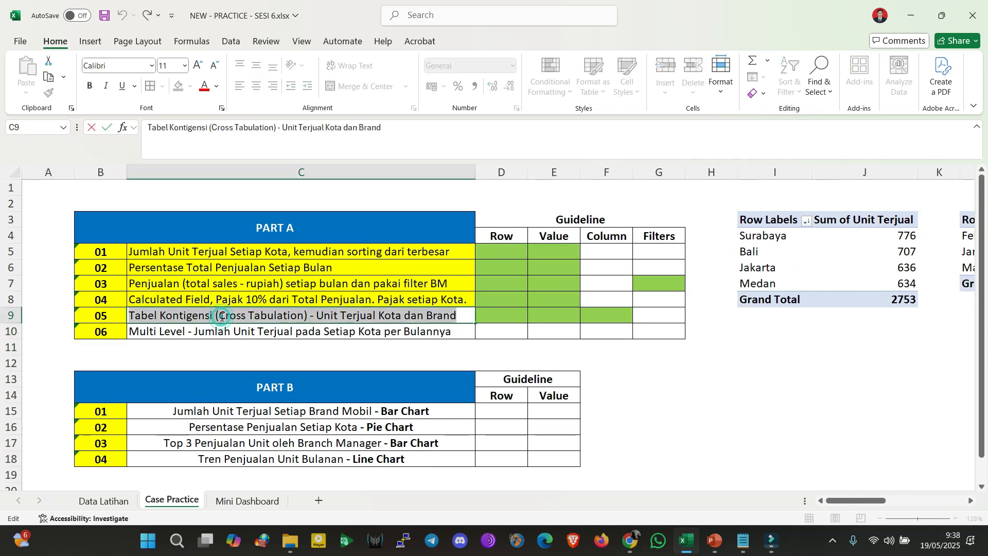
pyautogui.click(628, 374)
pyautogui.press('Right')
pyautogui.press('Right')
pyautogui.press('Right')
pyautogui.press('Right')
pyautogui.press('Right')
pyautogui.press('Right')
pyautogui.press('Right')
pyautogui.press('Right')
pyautogui.press('Right')
pyautogui.press('Right')
pyautogui.press('Right')
pyautogui.press('Right')
pyautogui.press('Right')
pyautogui.press('Right')
pyautogui.press('Right')
pyautogui.press('Right')
pyautogui.press('Right')
pyautogui.press('Right')
pyautogui.press('Right')
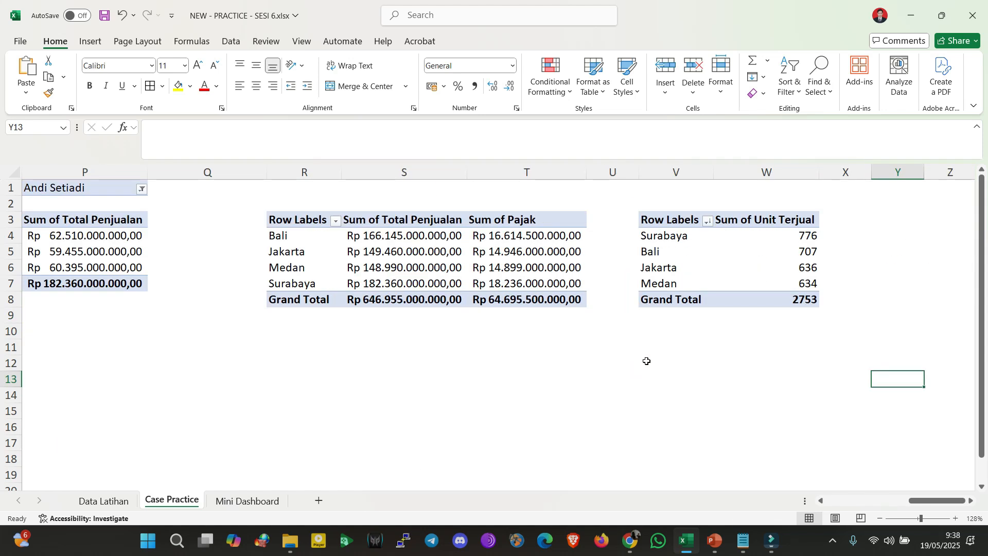
pyautogui.click(283, 348)
pyautogui.hotkey('ctrl', 'v')
pyautogui.click(610, 349)
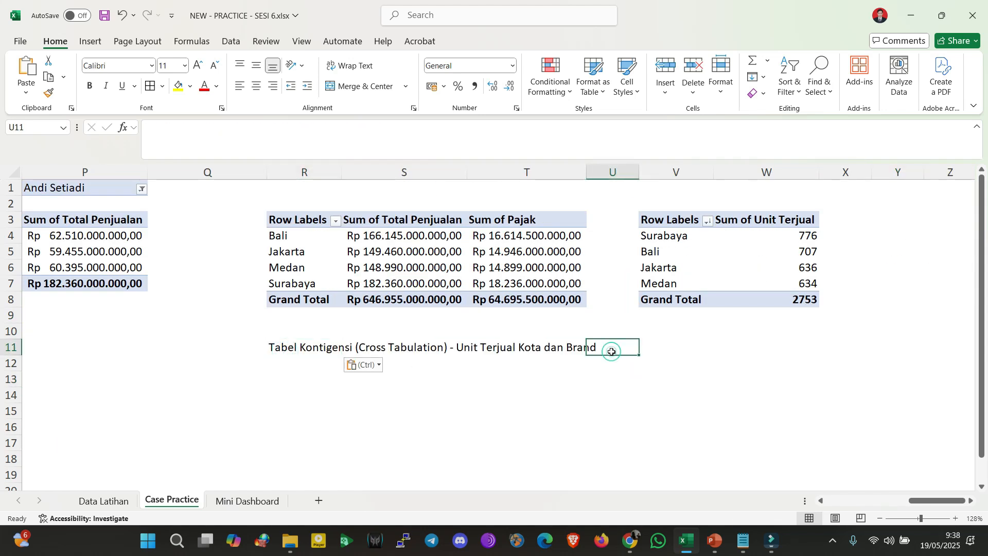
# Show the field list for the copied Unit Terjual pivot table at V3
pyautogui.click(675, 248)
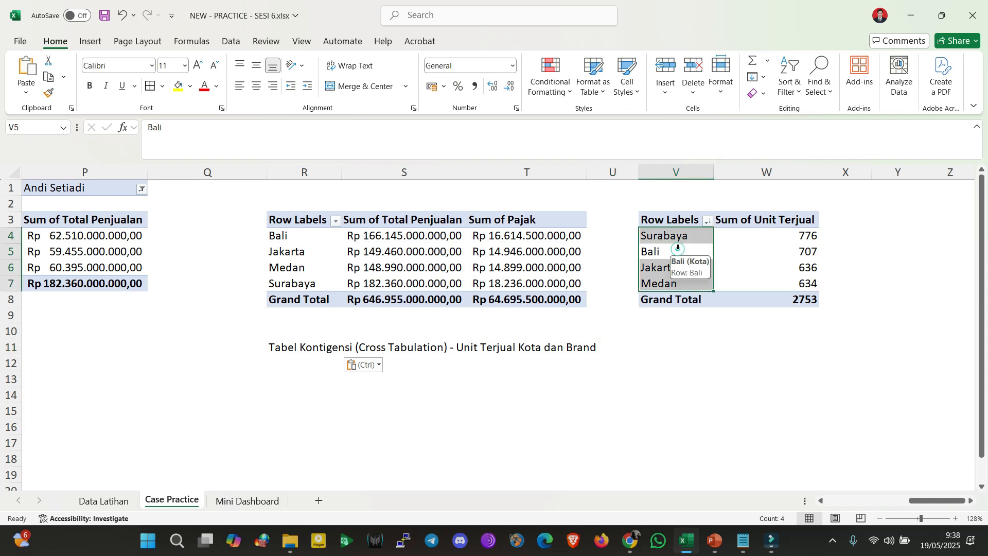
pyautogui.click(657, 237)
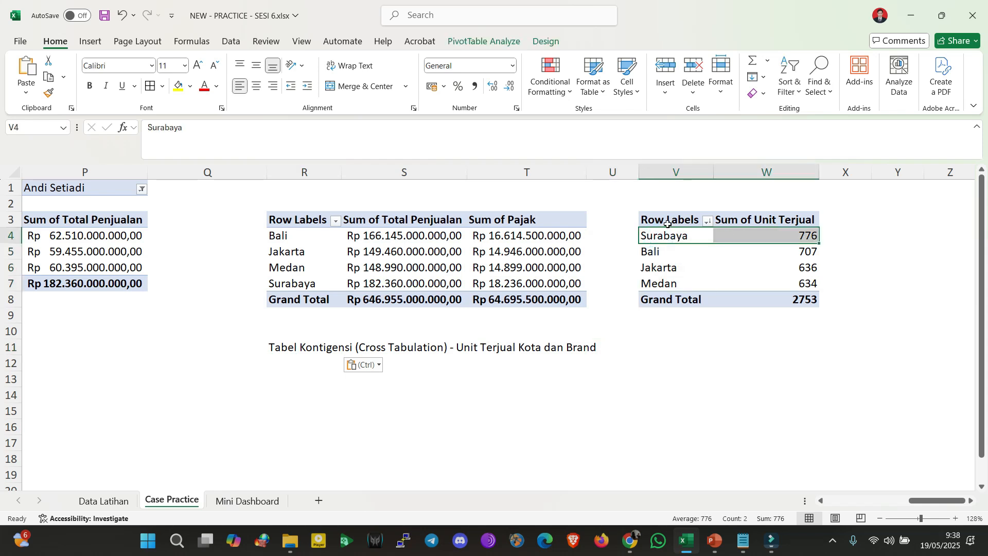
pyautogui.click(667, 224)
pyautogui.press('Right')
pyautogui.press('Right')
pyautogui.press('Right')
pyautogui.press('Right')
pyautogui.press('Right')
pyautogui.press('Right')
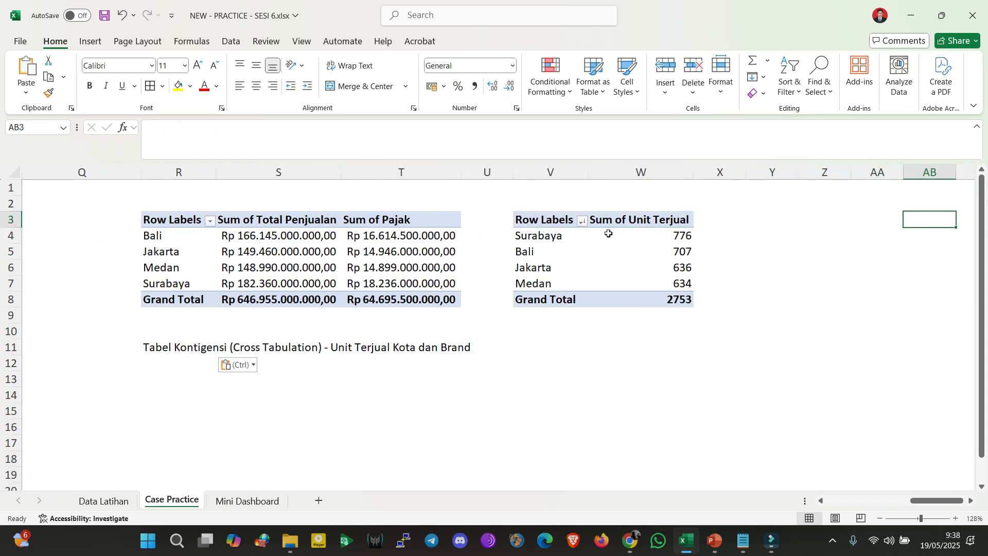
pyautogui.click(549, 225)
pyautogui.click(487, 43)
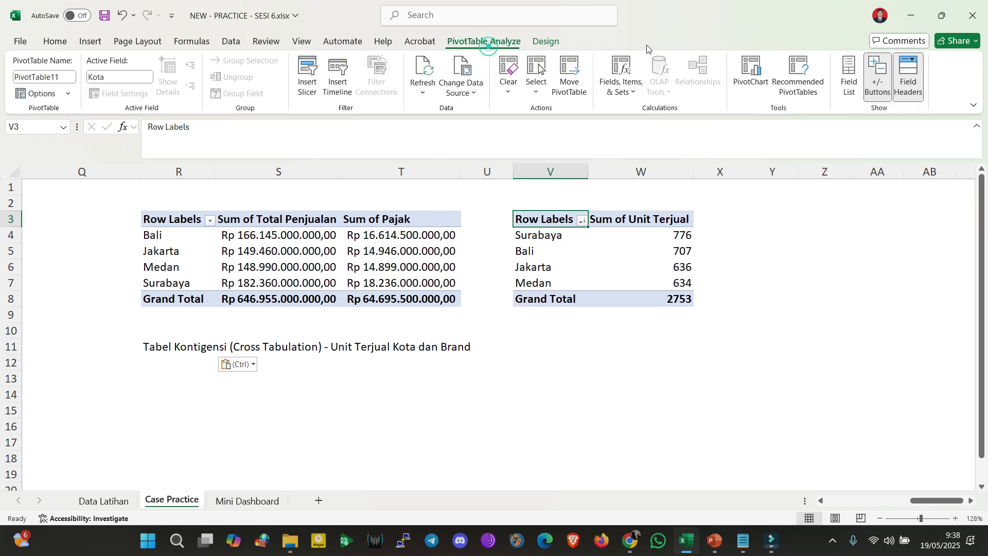
pyautogui.click(849, 77)
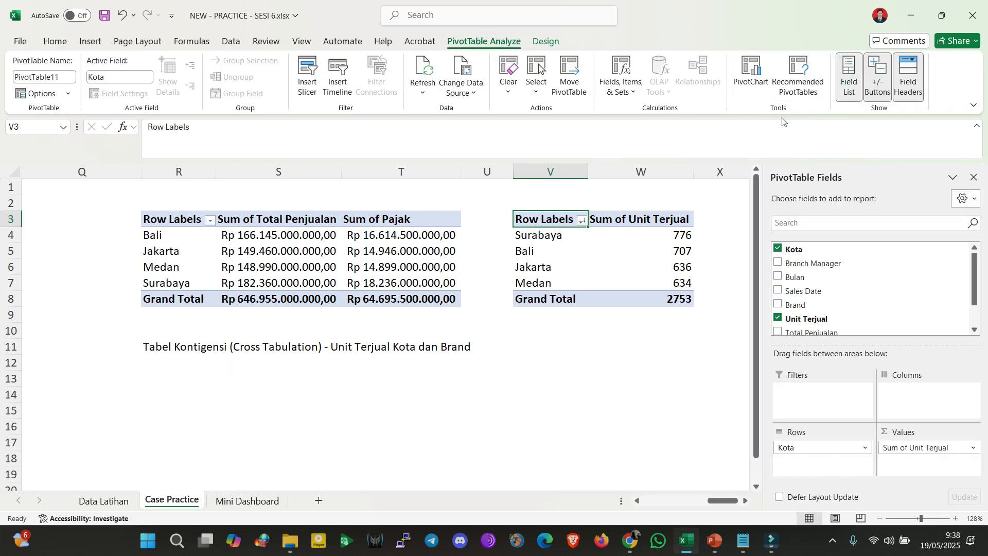
# Add Brand to the pivot table's columns, and swap it with Kota so that Brand forms the rows and Kota the columns
pyautogui.click(778, 308)
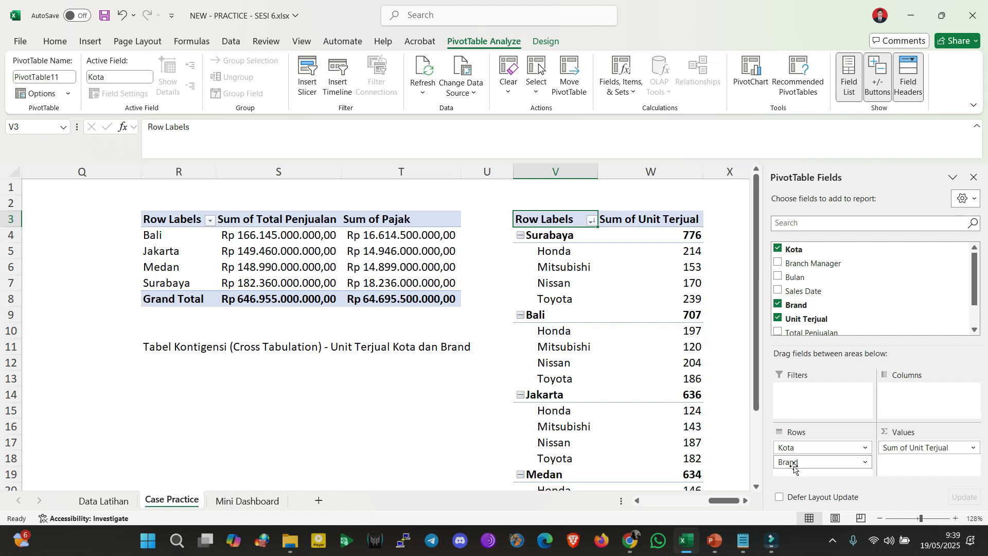
pyautogui.moveTo(793, 467); pyautogui.dragTo(903, 404)
pyautogui.moveTo(717, 502); pyautogui.dragTo(734, 504)
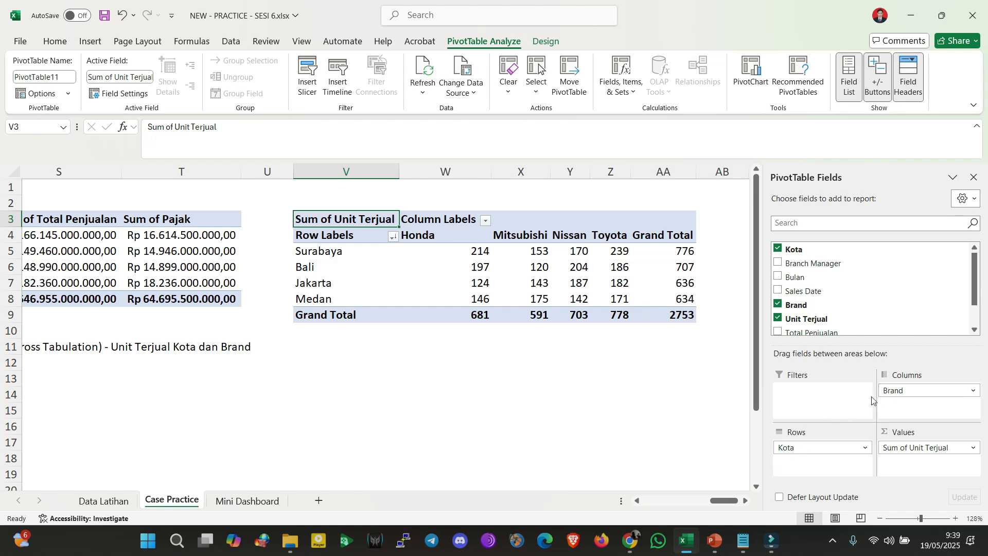
pyautogui.moveTo(889, 391); pyautogui.dragTo(907, 410)
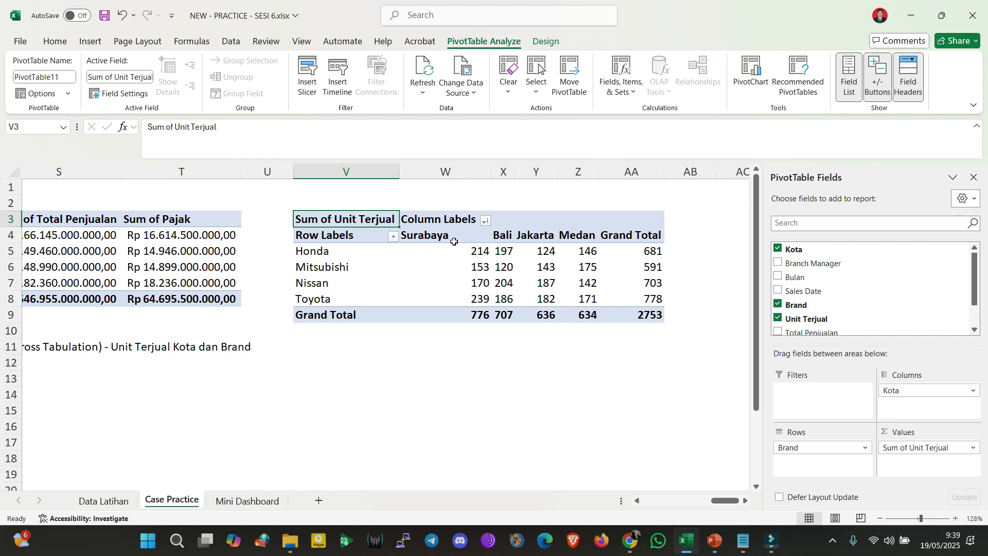
# Right-align the city headers and values of the Unit Terjual cross tabulation in W4:AA9
pyautogui.moveTo(461, 237); pyautogui.dragTo(618, 317)
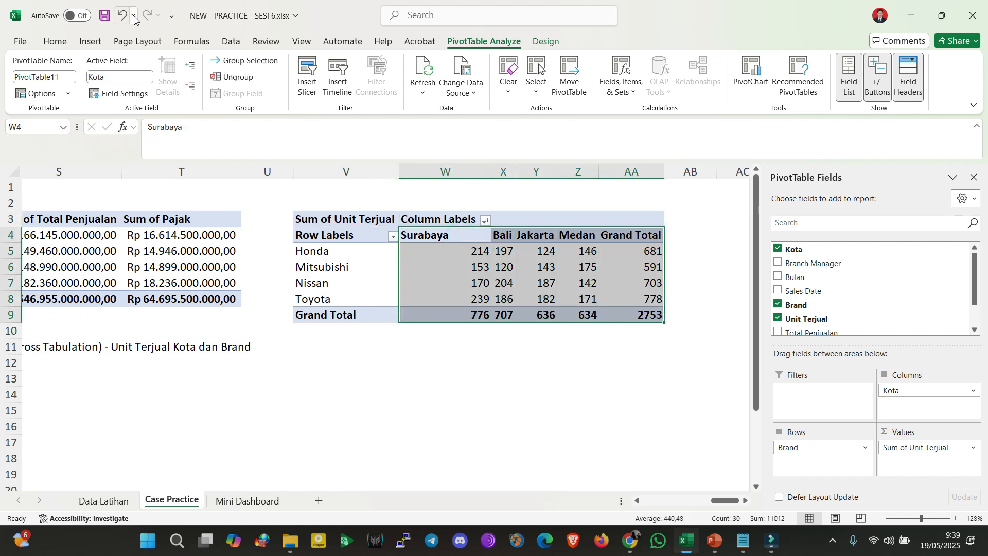
pyautogui.click(55, 41)
pyautogui.click(273, 86)
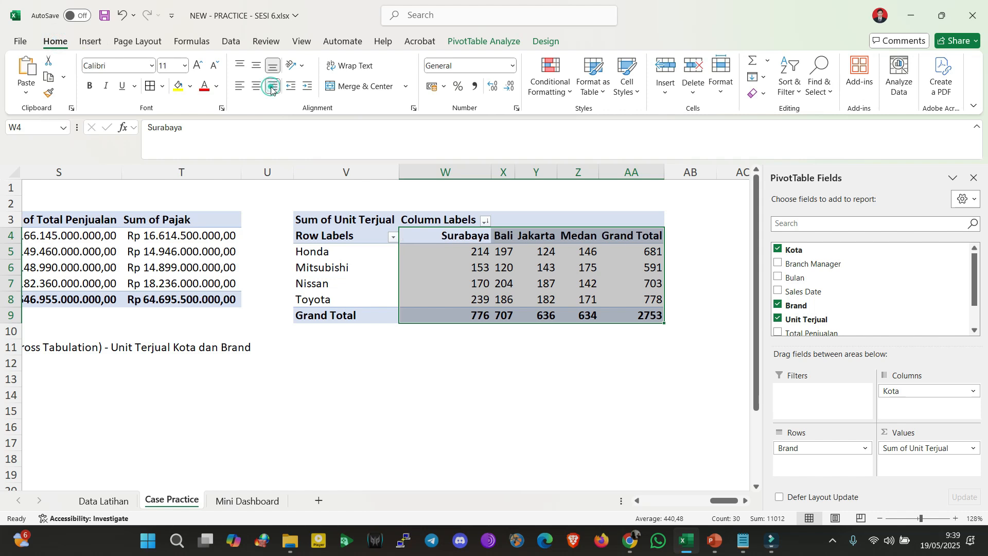
pyautogui.click(546, 319)
pyautogui.click(534, 360)
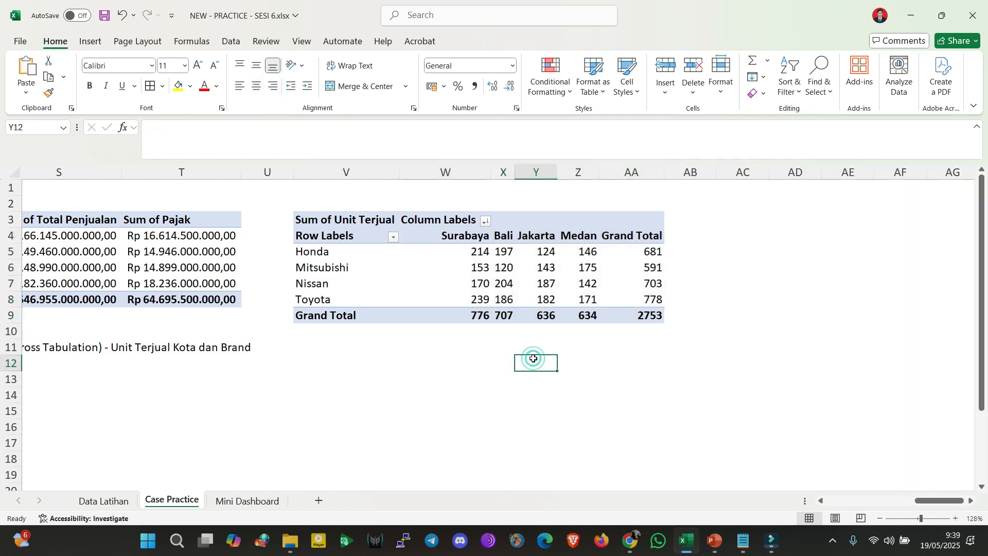
# Add Branch Manager as a report filter on the cross tabulation and filter it to the Jakarta branch's manager
pyautogui.click(457, 250)
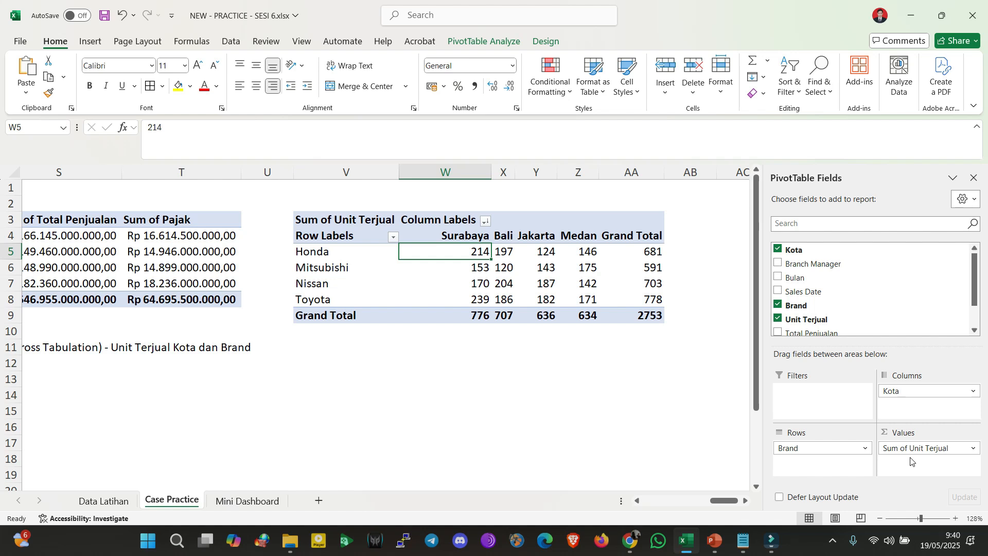
pyautogui.click(778, 263)
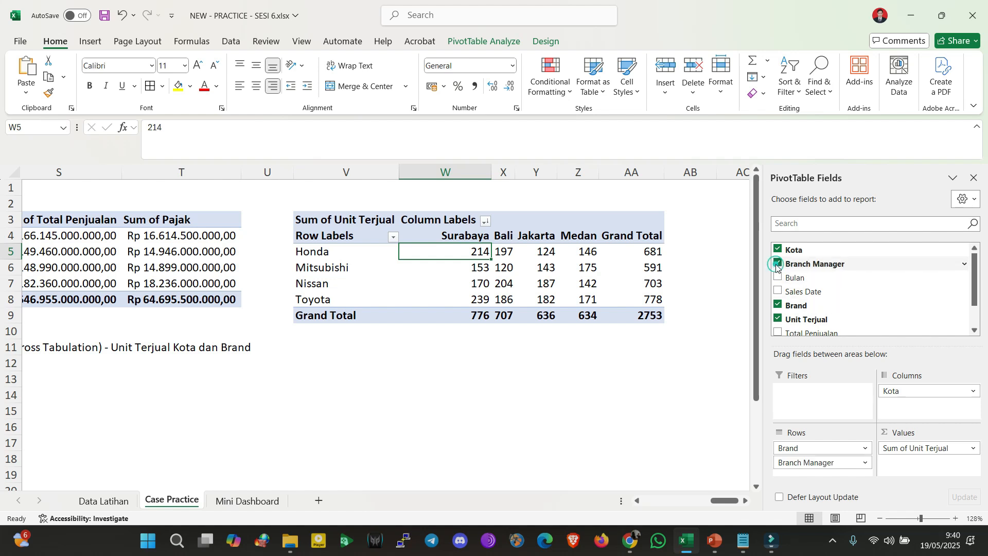
pyautogui.moveTo(816, 463); pyautogui.dragTo(803, 394)
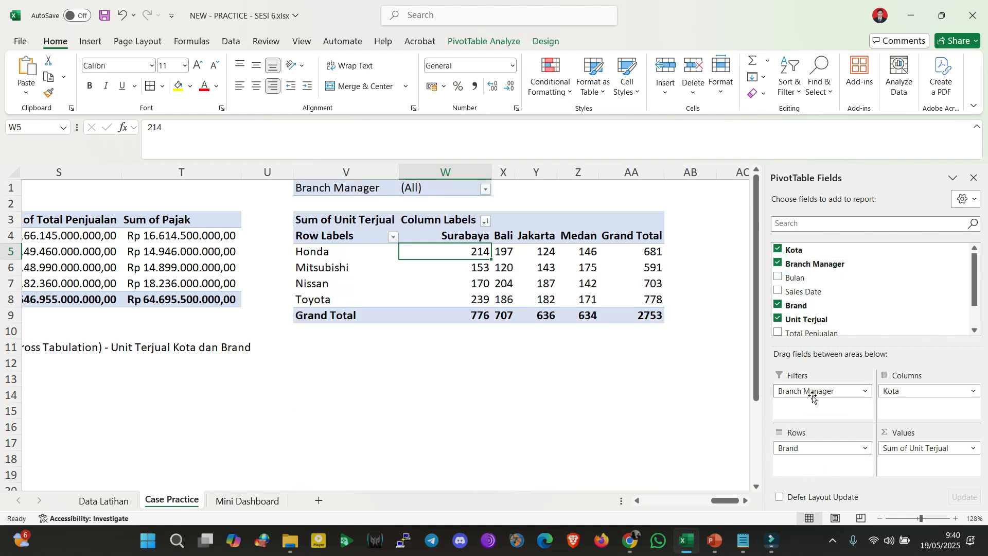
pyautogui.click(484, 190)
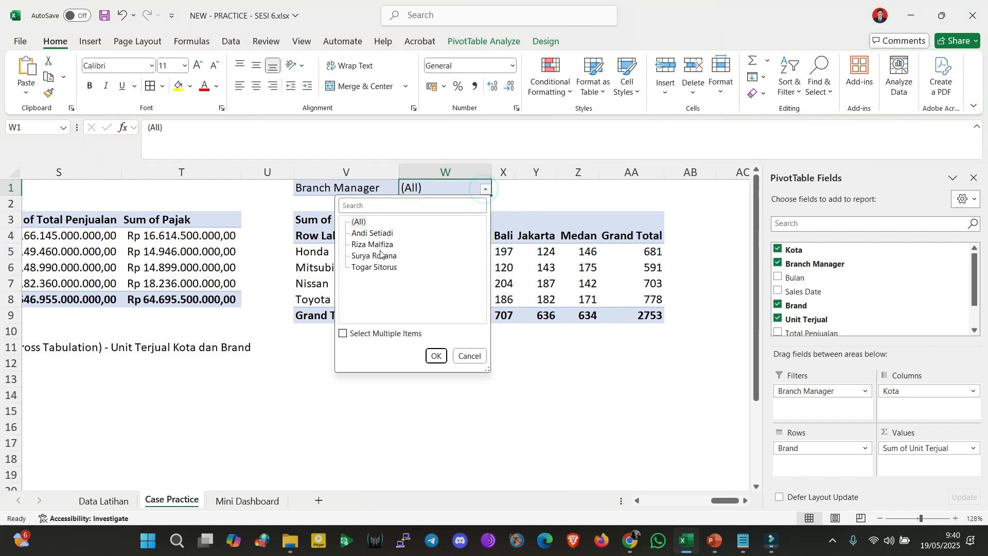
pyautogui.click(379, 256)
pyautogui.click(436, 355)
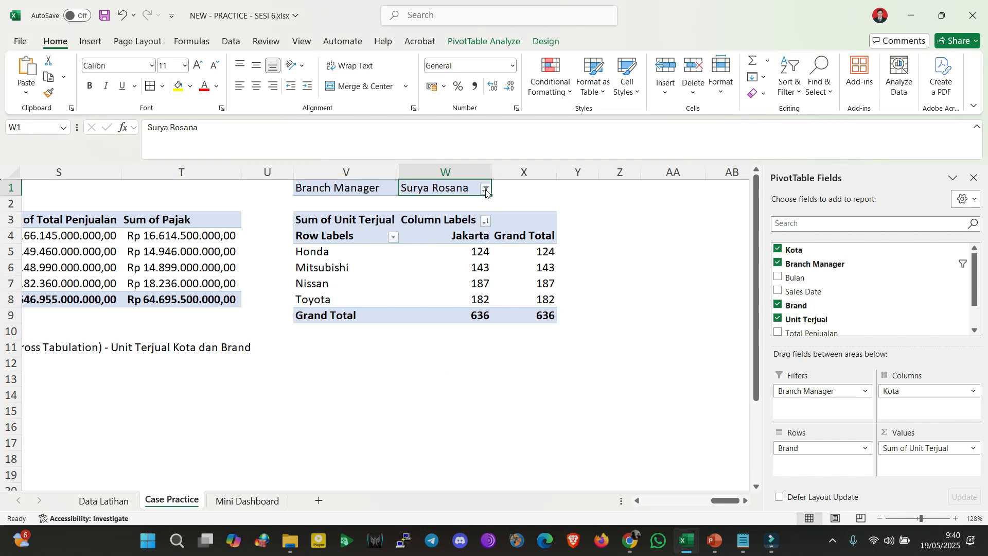
# Switch the Branch Manager filter to the Medan branch's manager
pyautogui.click(486, 190)
pyautogui.click(383, 269)
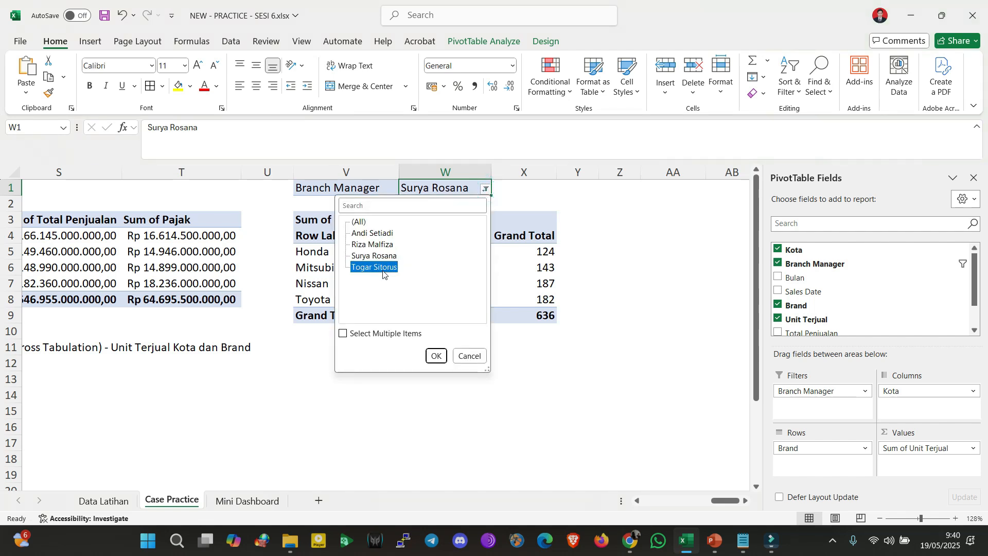
pyautogui.click(436, 356)
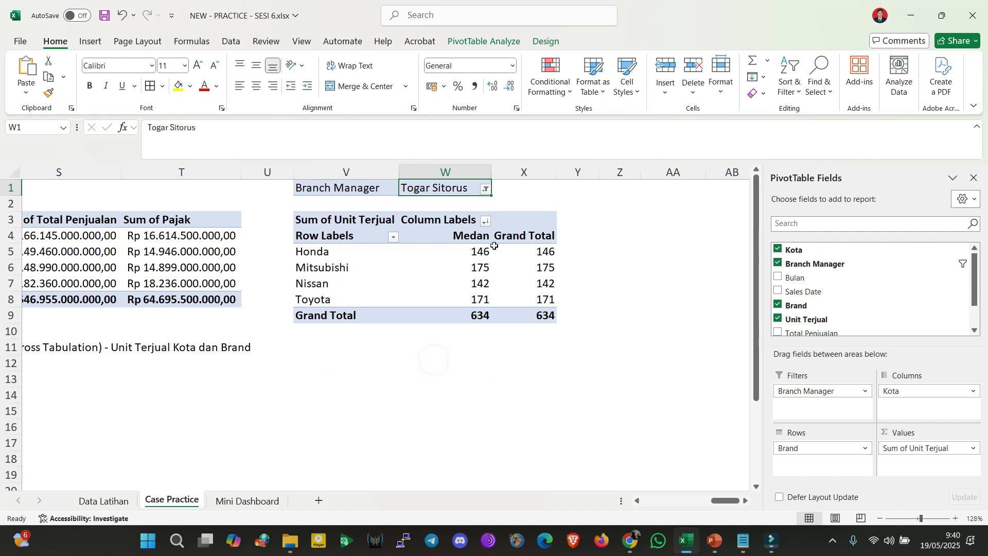
# Remove Branch Manager from the cross tabulation's report filters
pyautogui.moveTo(804, 392); pyautogui.dragTo(560, 390)
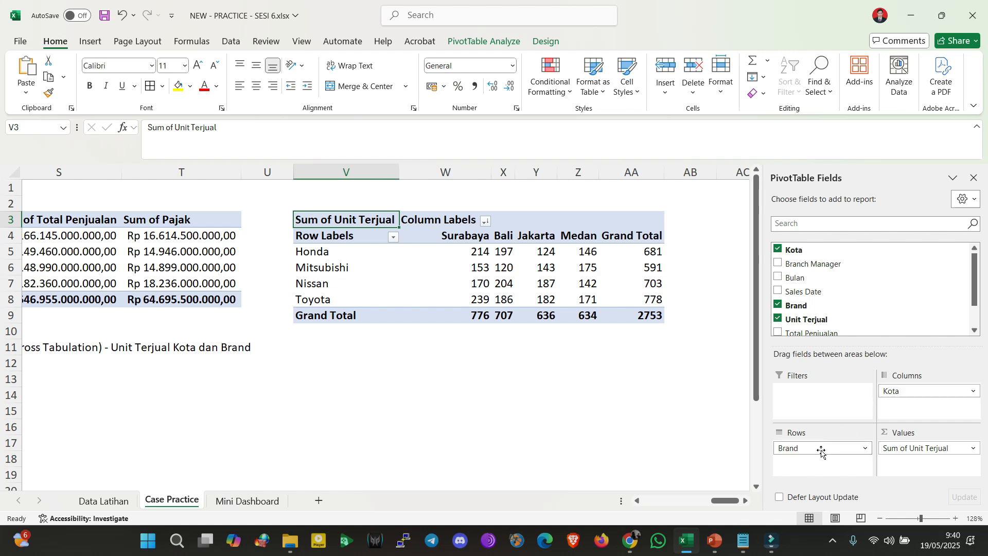
pyautogui.click(533, 390)
pyautogui.click(444, 341)
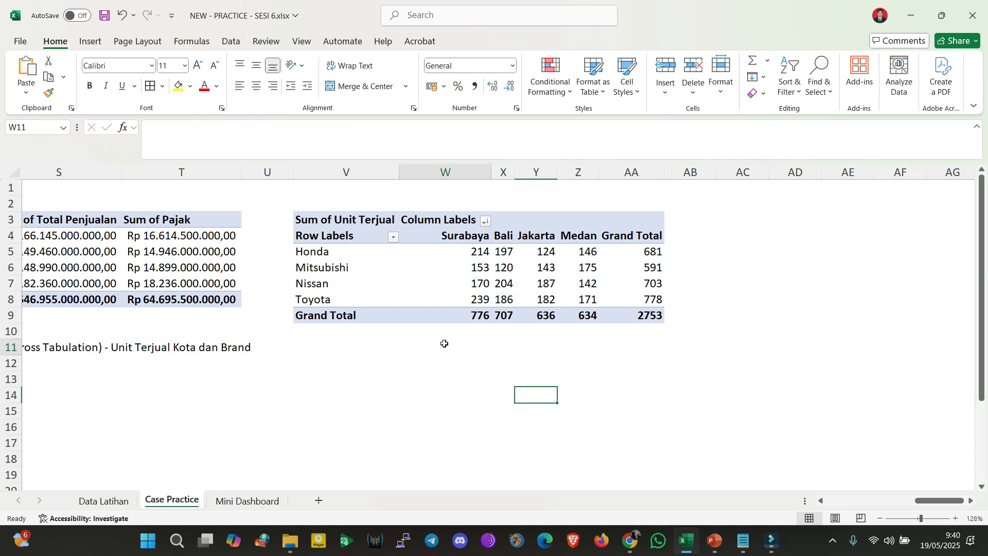
# Delete the exercise 05 instruction text from R11 below the Pajak pivot table
pyautogui.click(472, 311)
pyautogui.click(497, 287)
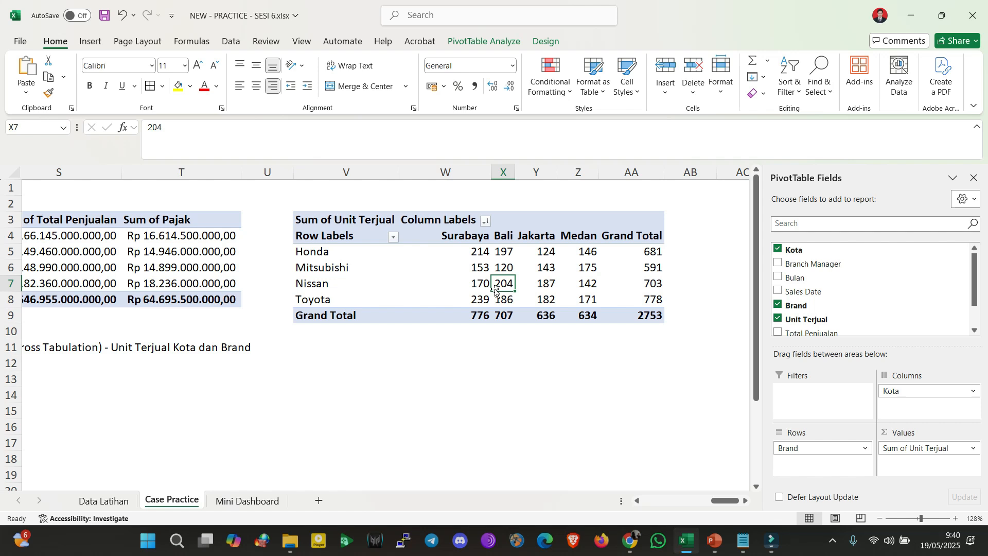
pyautogui.press('Down')
pyautogui.press('Down')
pyautogui.press('Down')
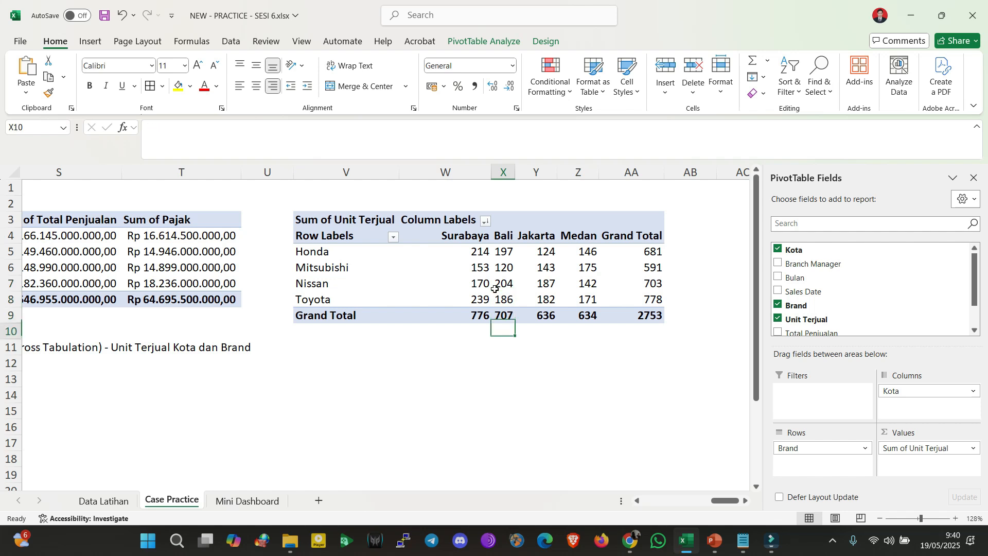
pyautogui.press('Left')
pyautogui.press('Left')
pyautogui.press('Left')
pyautogui.press('Left')
pyautogui.press('Left')
pyautogui.press('Left')
pyautogui.press('Left')
pyautogui.press('Left')
pyautogui.press('Left')
pyautogui.press('Down')
pyautogui.press('Left')
pyautogui.press('Left')
pyautogui.press('Left')
pyautogui.press('Left')
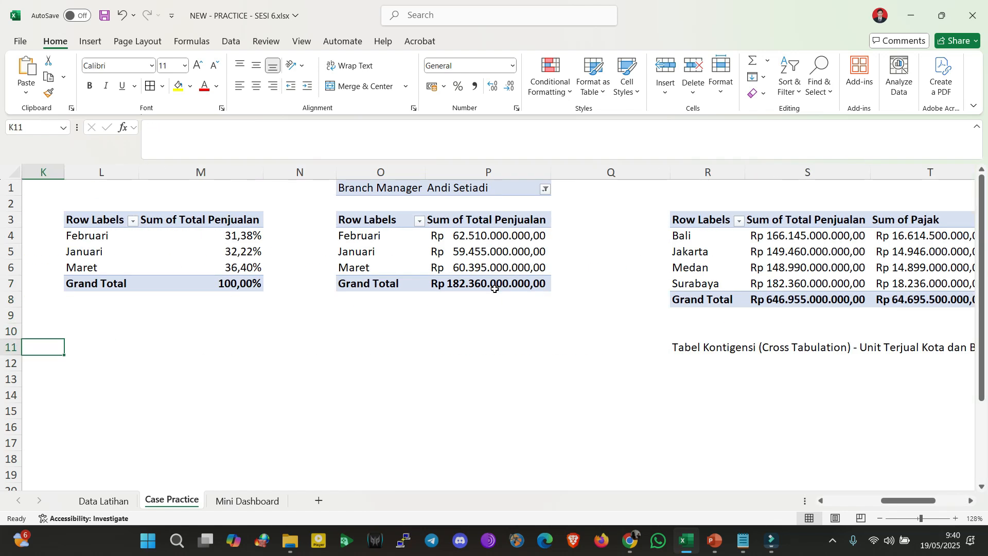
pyautogui.press('Right')
pyautogui.click(699, 348)
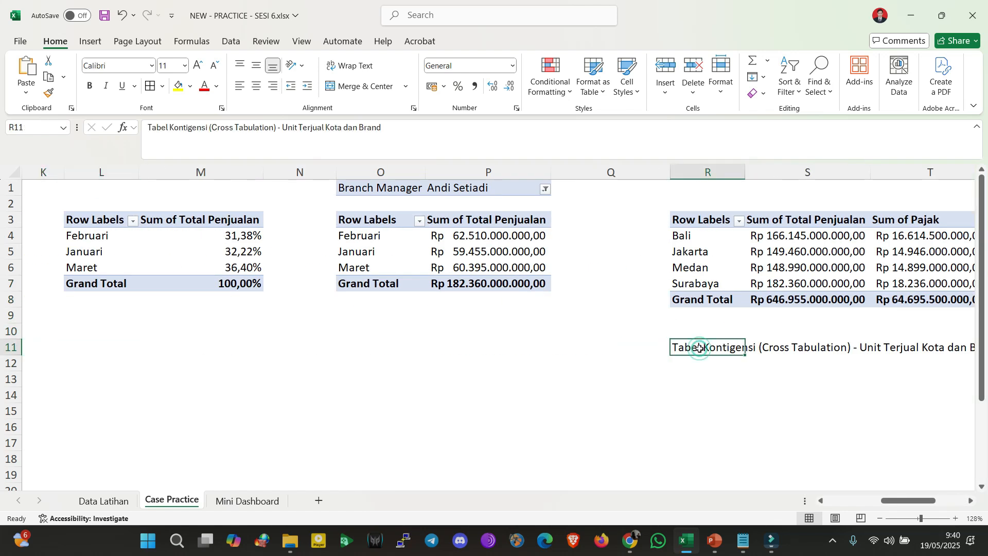
pyautogui.press('Delete')
# Fill the exercise 05 instruction in C9 with yellow to mark it as done
pyautogui.press('Left')
pyautogui.press('Left')
pyautogui.press('Left')
pyautogui.press('Left')
pyautogui.press('Left')
pyautogui.press('Left')
pyautogui.press('Left')
pyautogui.press('Left')
pyautogui.press('Left')
pyautogui.press('Left')
pyautogui.press('Left')
pyautogui.press('Left')
pyautogui.press('Left')
pyautogui.press('Left')
pyautogui.press('Left')
pyautogui.press('Left')
pyautogui.press('Left')
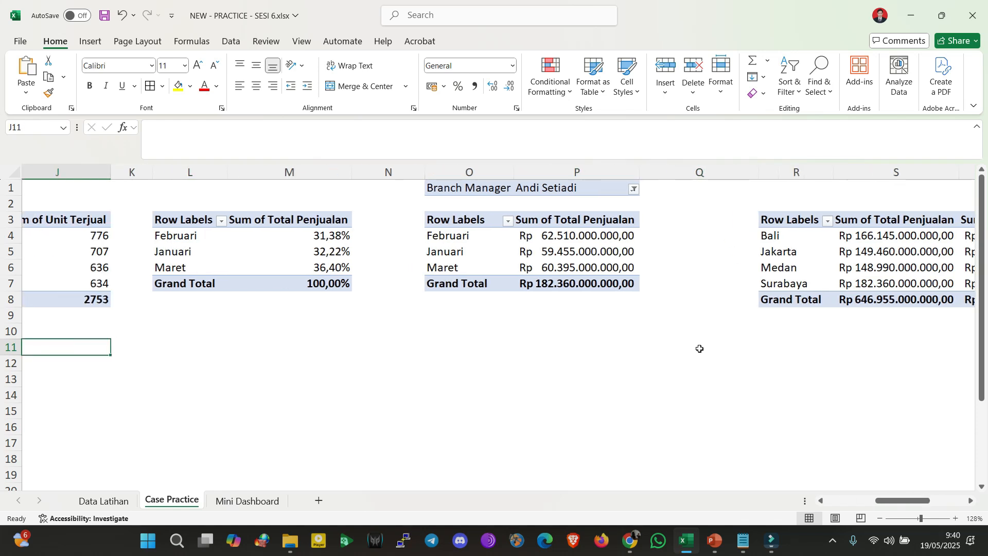
pyautogui.click(454, 317)
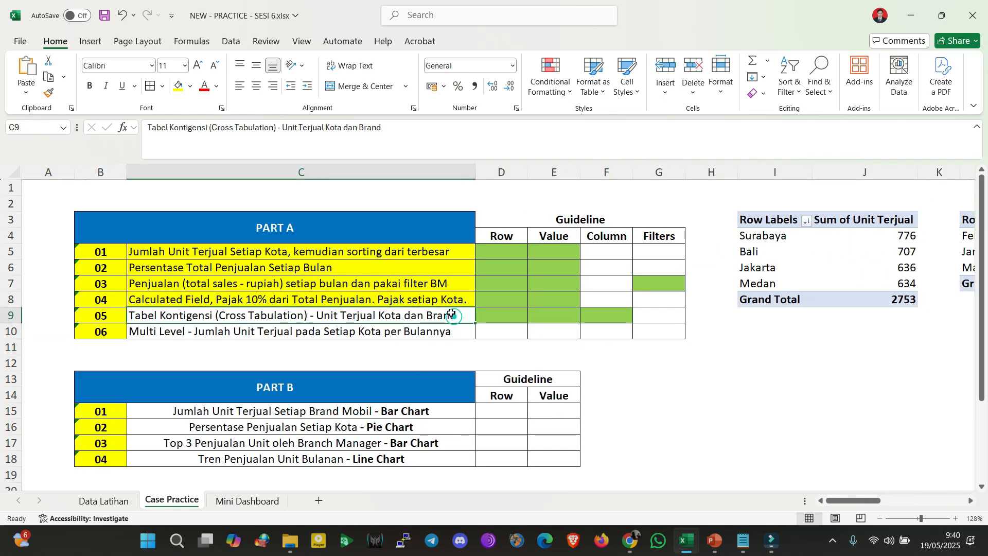
pyautogui.click(179, 88)
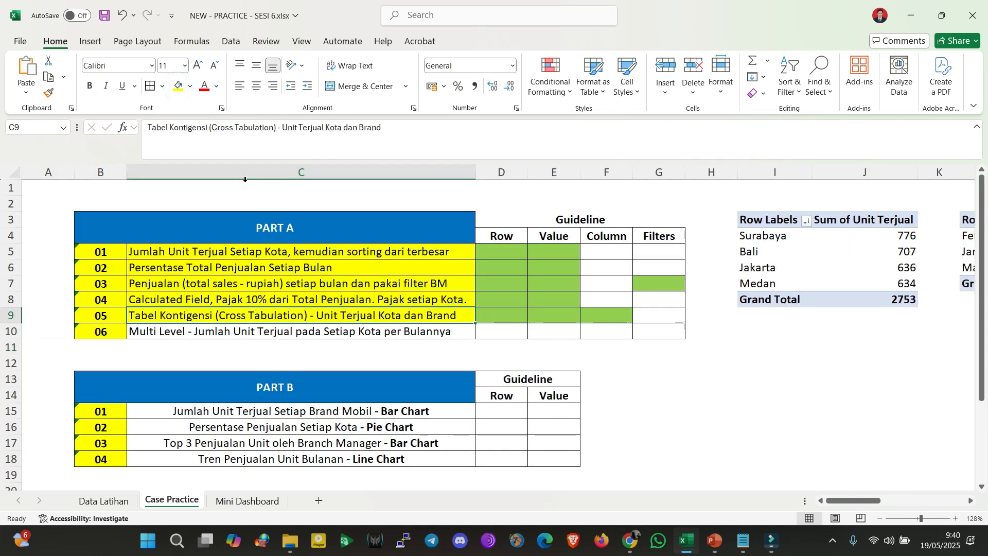
# Copy the exercise 06 instruction text from C10 and paste it into V12 below the cross tabulation
pyautogui.click(320, 334)
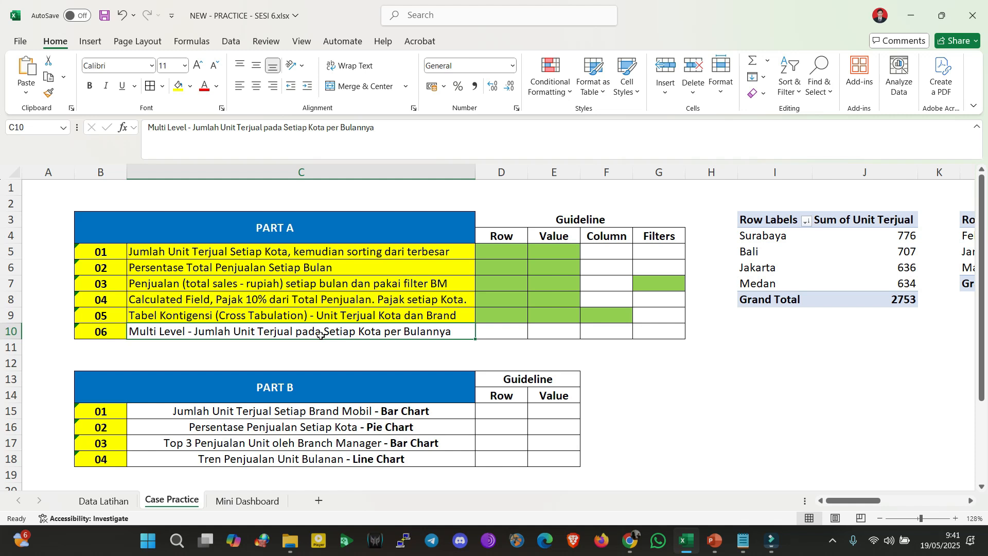
pyautogui.doubleClick(326, 334)
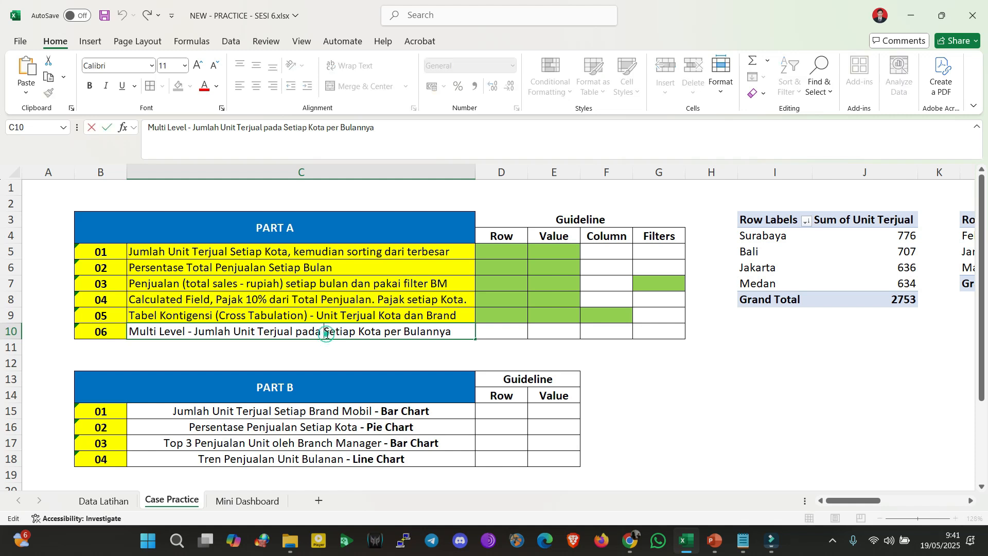
pyautogui.tripleClick(326, 334)
pyautogui.hotkey('ctrl', 'c')
pyautogui.click(719, 346)
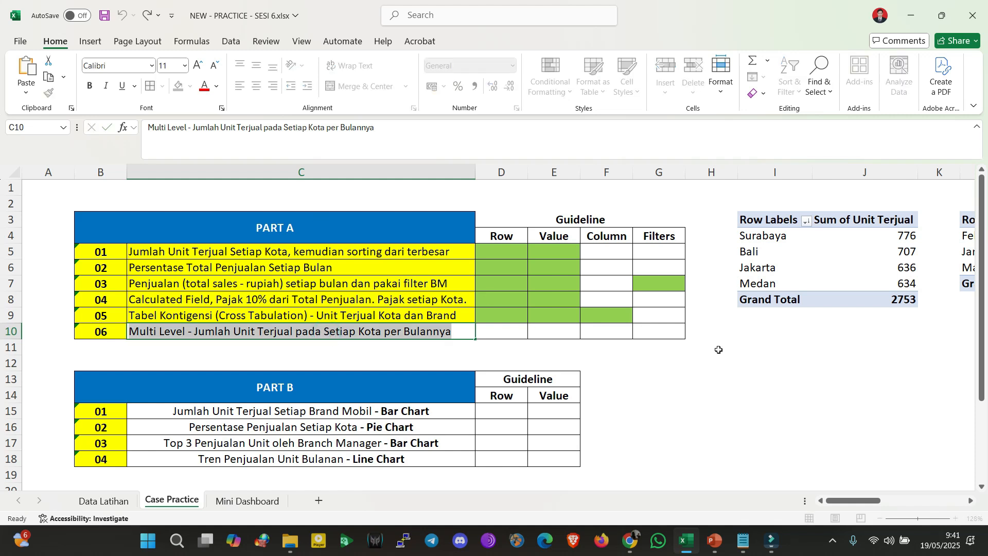
pyautogui.press('Right')
pyautogui.press('Right')
pyautogui.press('Right')
pyautogui.press('Right')
pyautogui.press('Right')
pyautogui.press('Right')
pyautogui.press('Right')
pyautogui.press('Right')
pyautogui.press('Right')
pyautogui.press('Right')
pyautogui.press('Right')
pyautogui.press('Right')
pyautogui.press('Right')
pyautogui.press('Right')
pyautogui.press('Right')
pyautogui.press('Right')
pyautogui.press('Right')
pyautogui.press('Right')
pyautogui.press('Right')
pyautogui.press('Right')
pyautogui.press('Right')
pyautogui.press('Right')
pyautogui.press('Right')
pyautogui.press('Right')
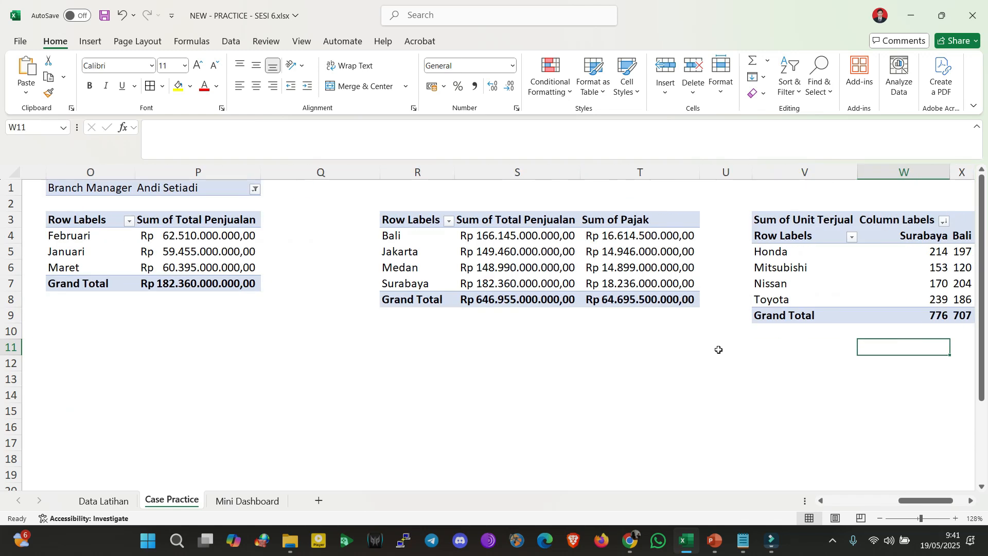
pyautogui.click(328, 359)
pyautogui.hotkey('ctrl', 'v')
# Save the workbook
pyautogui.click(327, 330)
pyautogui.press('Left')
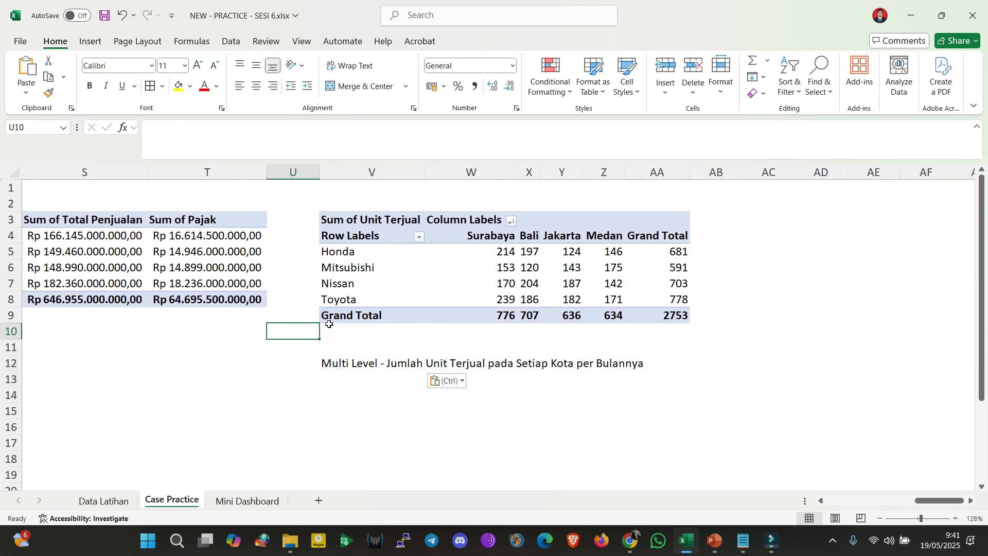
pyautogui.press('Left')
pyautogui.press('Left')
pyautogui.press('Left')
pyautogui.press('Left')
pyautogui.press('Left')
pyautogui.press('Left')
pyautogui.press('Left')
pyautogui.press('Left')
pyautogui.press('Left')
pyautogui.press('Left')
pyautogui.press('Left')
pyautogui.press('Left')
pyautogui.press('Left')
pyautogui.press('Left')
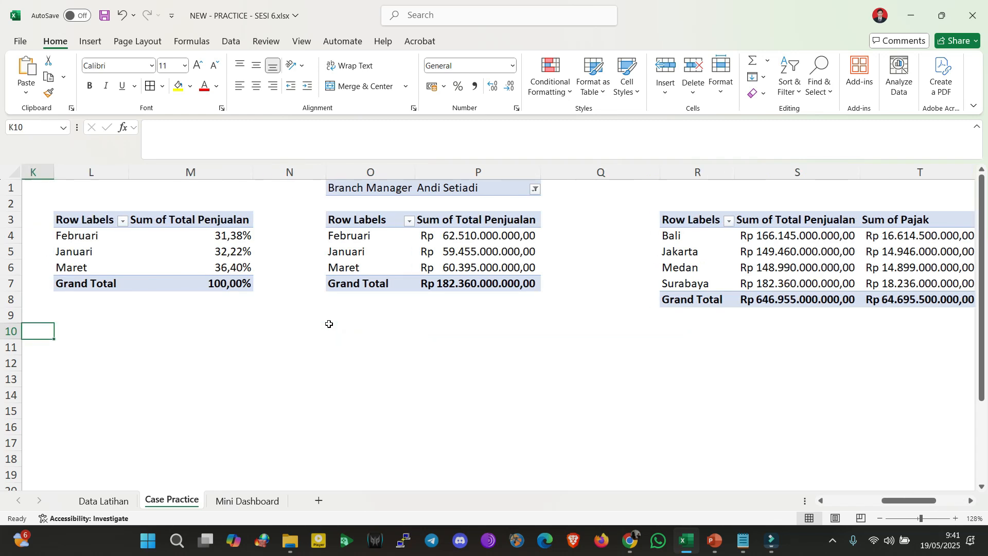
pyautogui.hotkey('ctrl', 's')
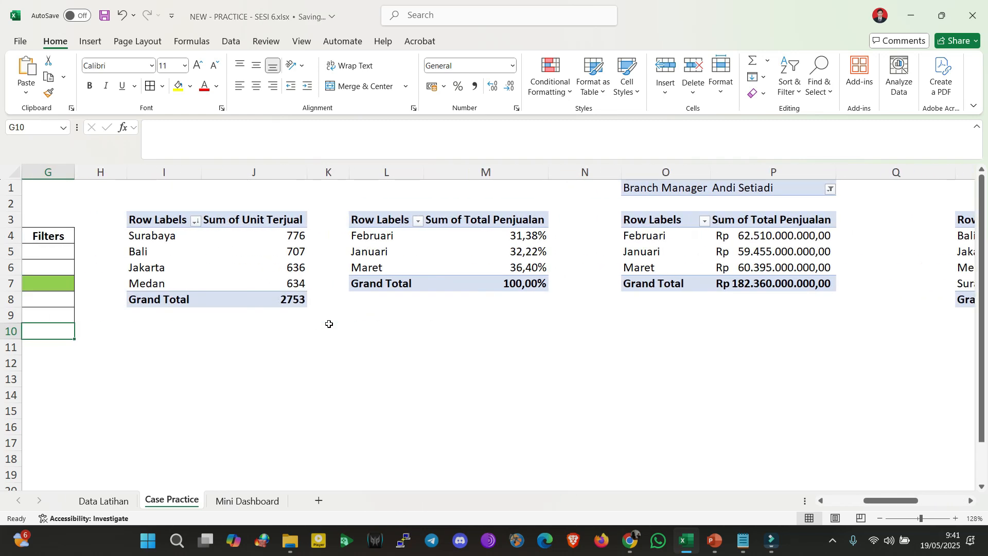
# Copy the Unit Terjual per Kota pivot table in I3:J8 and paste it at AC3
pyautogui.moveTo(155, 218); pyautogui.dragTo(257, 297)
pyautogui.hotkey('ctrl', 'c')
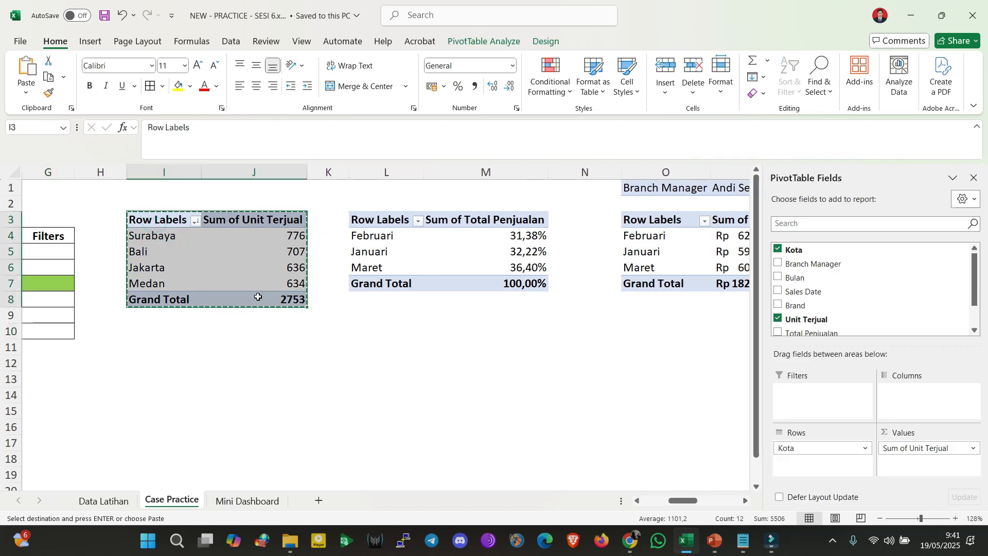
pyautogui.click(973, 178)
pyautogui.click(732, 285)
pyautogui.press('Right')
pyautogui.press('Right')
pyautogui.press('Right')
pyautogui.press('Right')
pyautogui.press('Right')
pyautogui.press('Right')
pyautogui.press('Right')
pyautogui.press('Right')
pyautogui.press('Right')
pyautogui.press('Right')
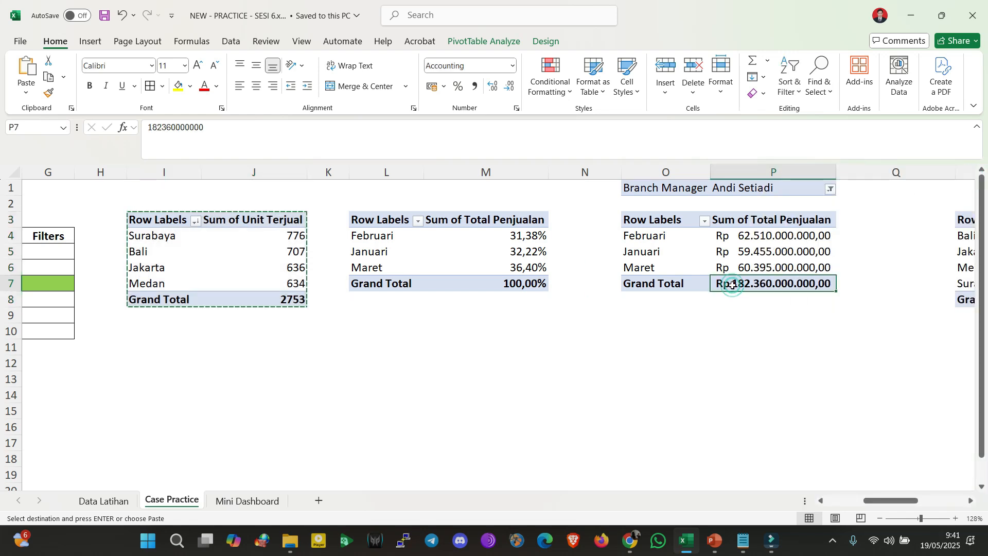
pyautogui.press('Right')
pyautogui.press('Right')
pyautogui.press('Right')
pyautogui.press('Right')
pyautogui.press('Right')
pyautogui.press('Right')
pyautogui.press('Right')
pyautogui.press('Right')
pyautogui.press('Right')
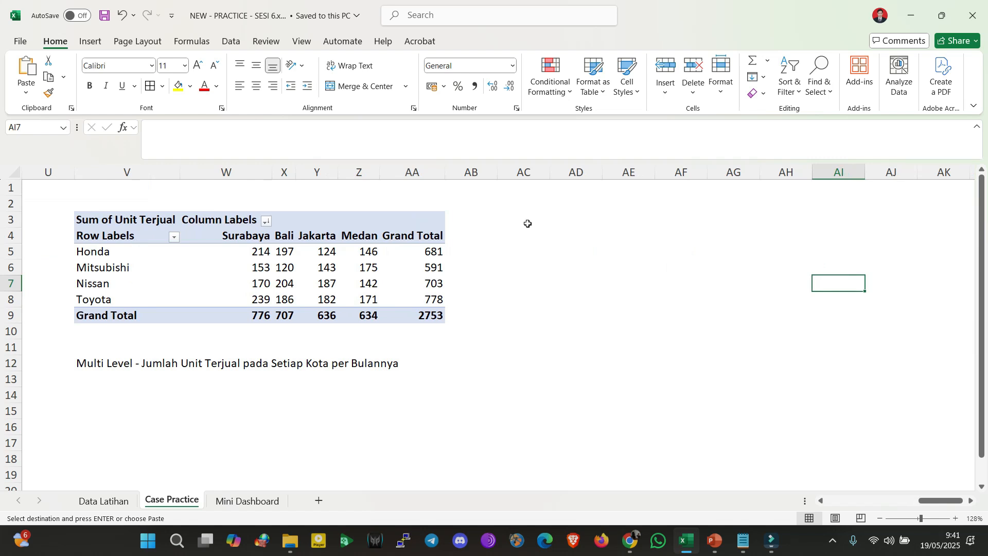
pyautogui.click(528, 224)
pyautogui.hotkey('ctrl', 'v')
# Autofit the widths of columns AC and AD to the pasted pivot table
pyautogui.doubleClick(547, 169)
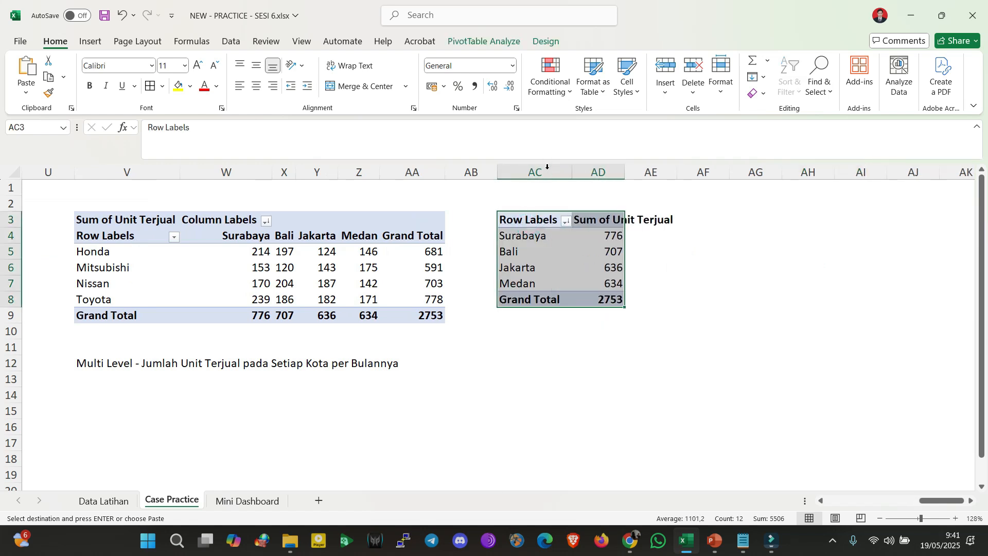
pyautogui.doubleClick(623, 171)
pyautogui.click(557, 252)
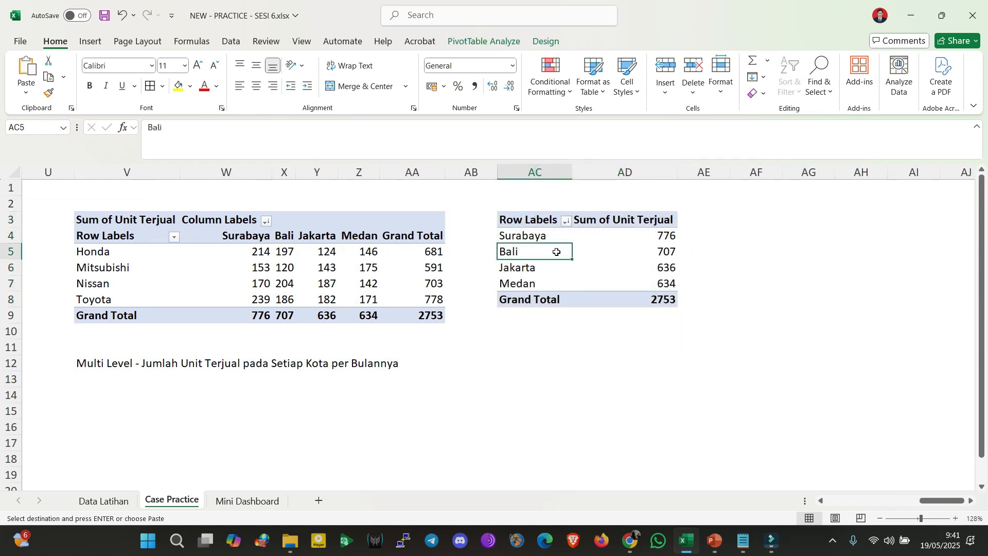
# Show the field list for the pivot table at AC3 and add Bulan below Kota in its rows
pyautogui.click(483, 41)
pyautogui.click(847, 77)
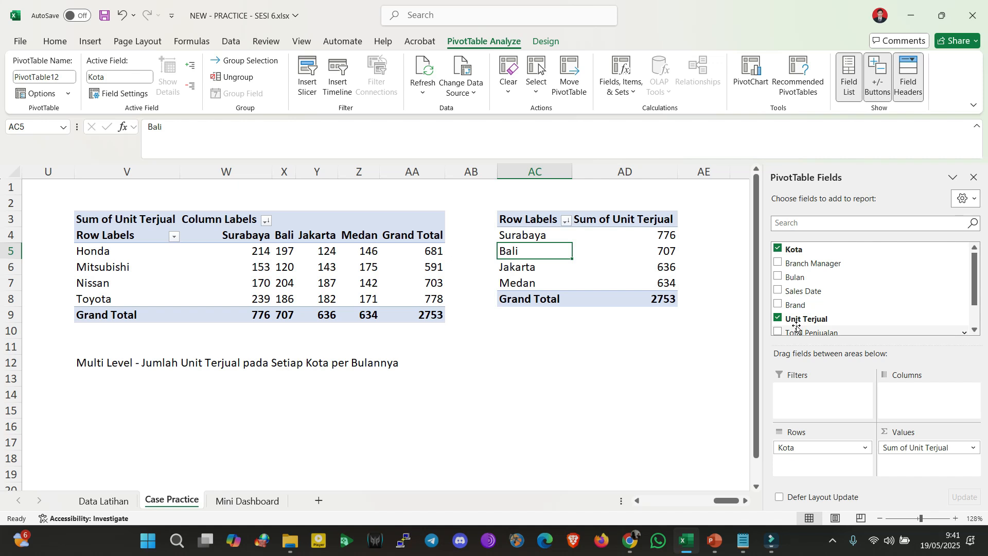
pyautogui.click(778, 276)
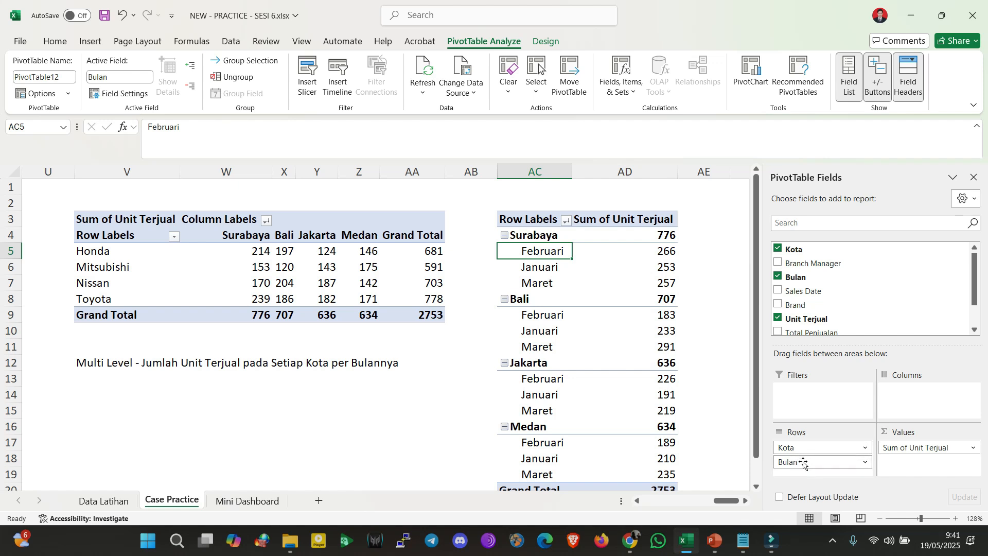
# Collapse the month details under Bali, Jakarta and Medan in the pivot table at AC3, with only Surabaya expanded
pyautogui.click(503, 235)
pyautogui.click(504, 251)
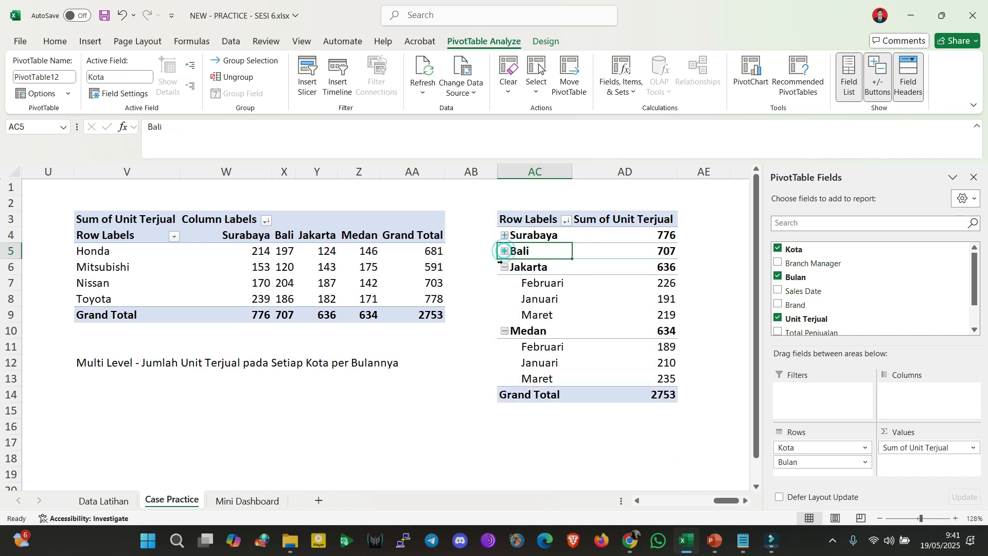
pyautogui.click(502, 267)
pyautogui.click(506, 282)
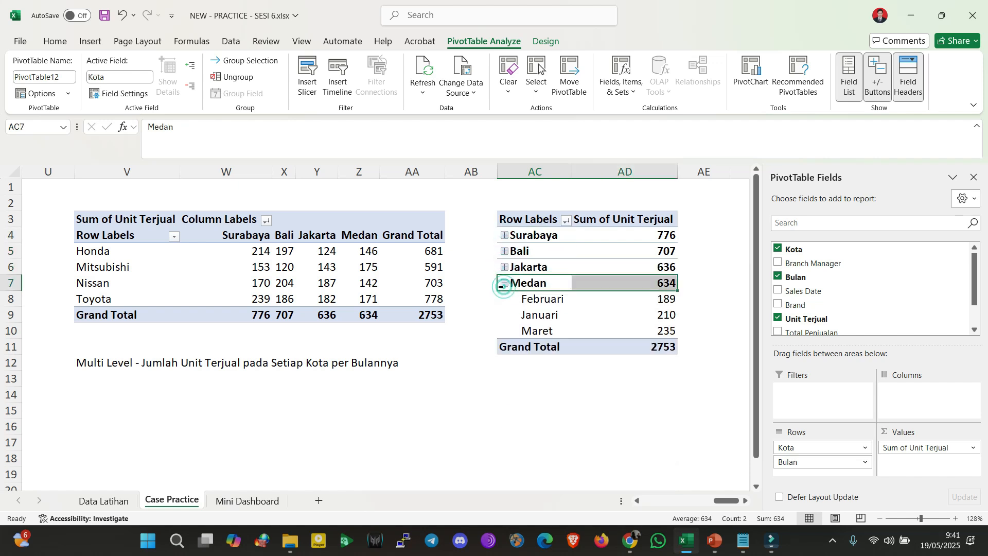
pyautogui.click(506, 282)
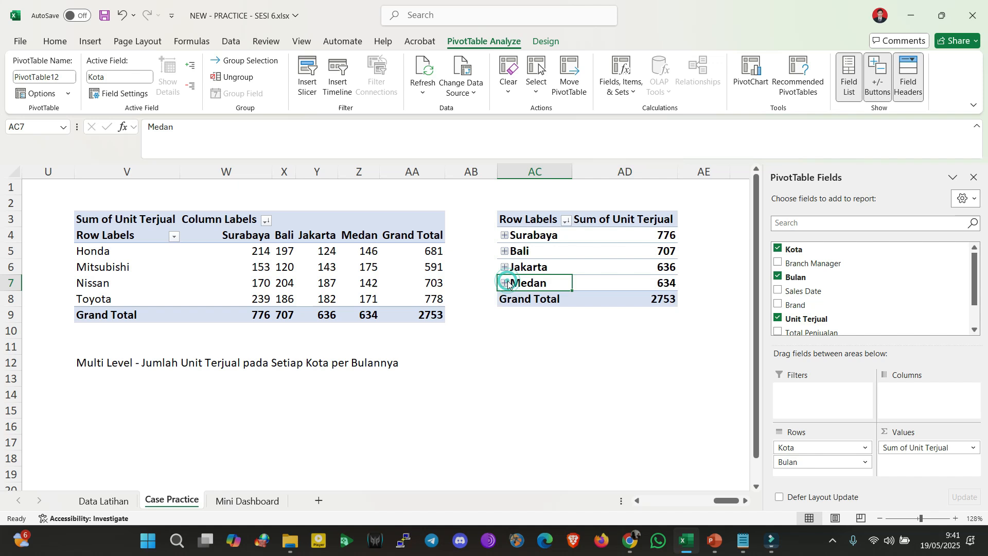
pyautogui.click(506, 235)
pyautogui.click(505, 236)
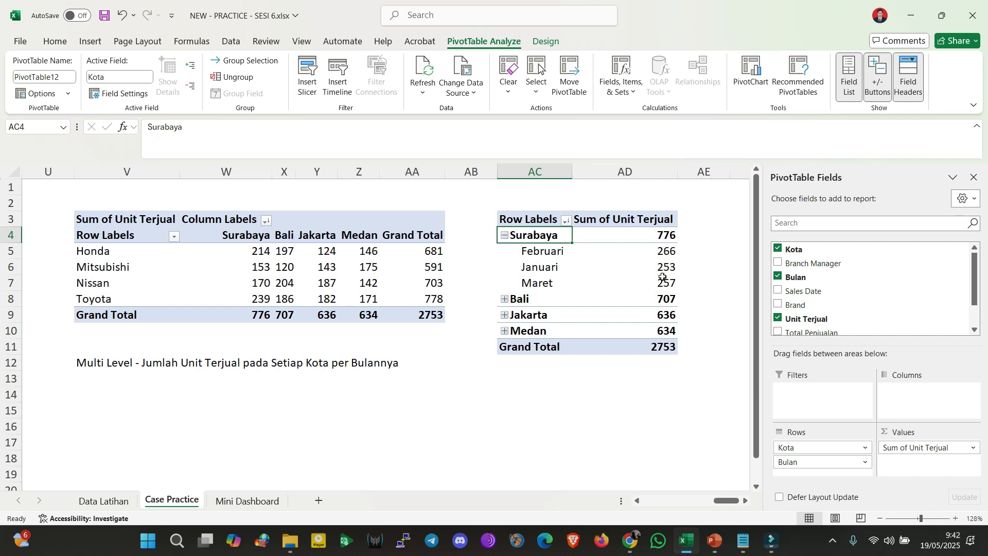
# Add Brand as a third row level below Bulan and collapse Februari, Januari and Maret under Surabaya
pyautogui.click(778, 306)
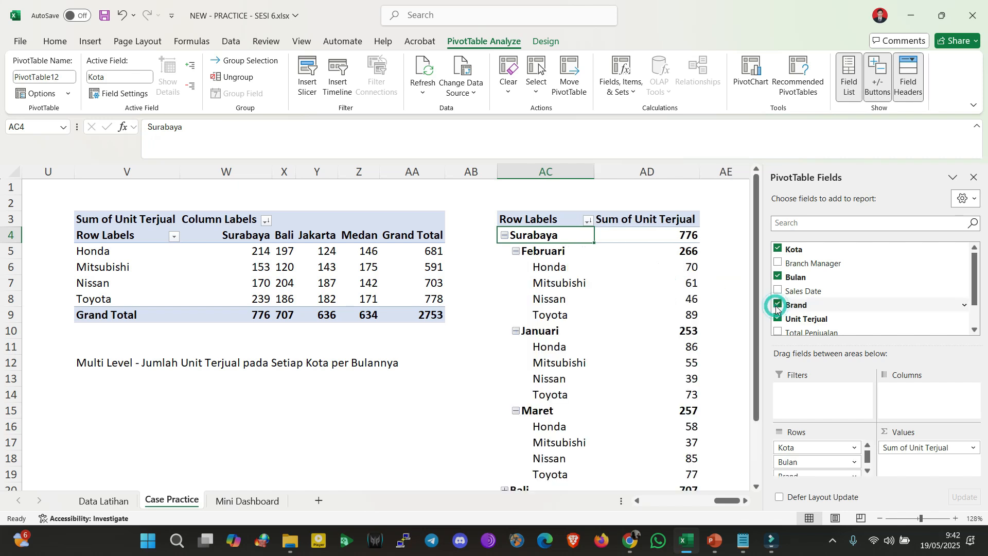
pyautogui.click(516, 251)
pyautogui.click(516, 267)
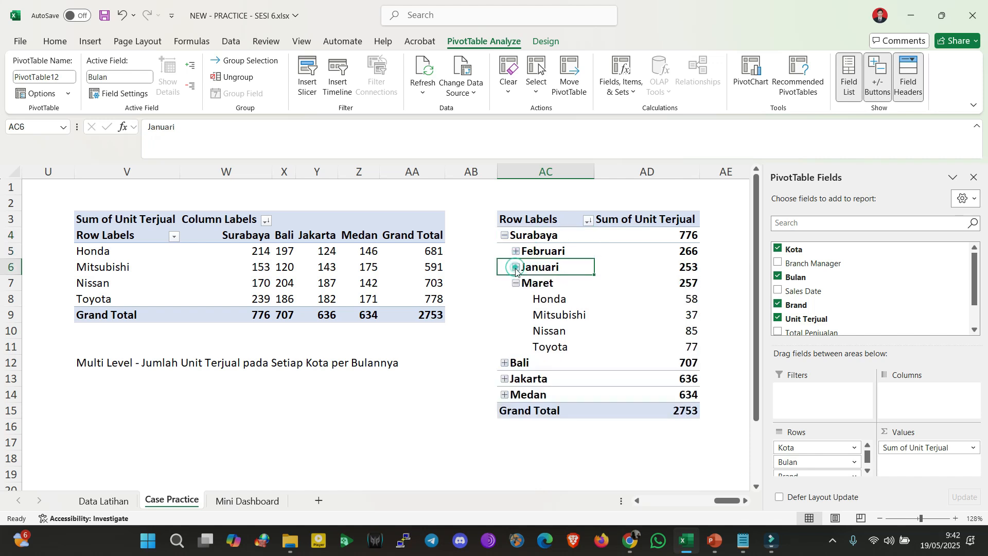
pyautogui.click(516, 283)
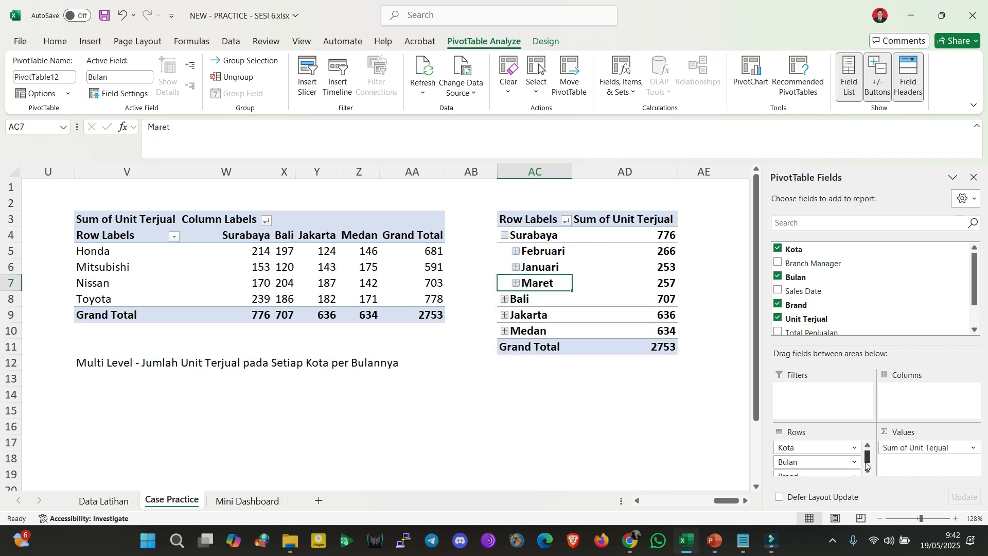
# Remove Brand from the rows of the pivot table at AC3 and collapse Surabaya
pyautogui.moveTo(867, 460); pyautogui.dragTo(866, 470)
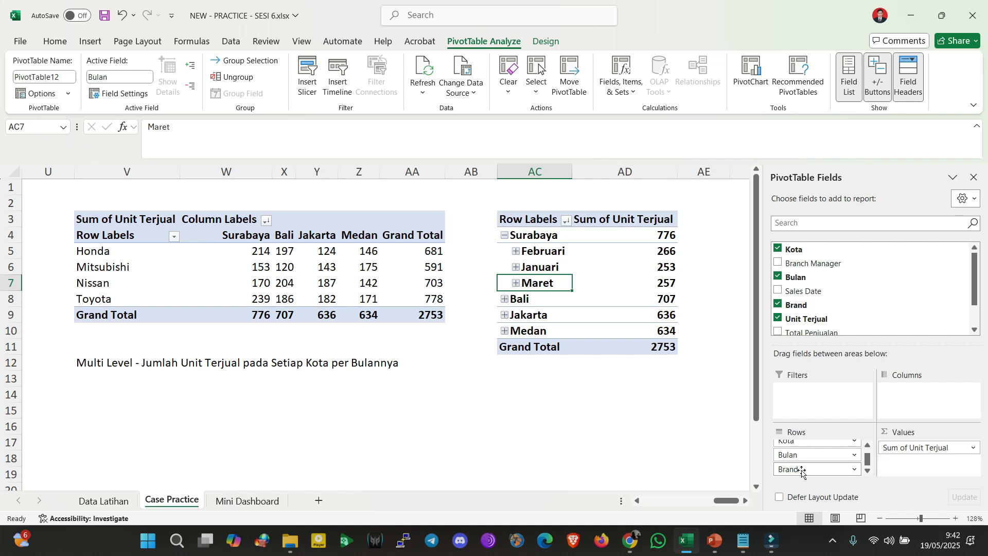
pyautogui.moveTo(801, 471); pyautogui.dragTo(620, 408)
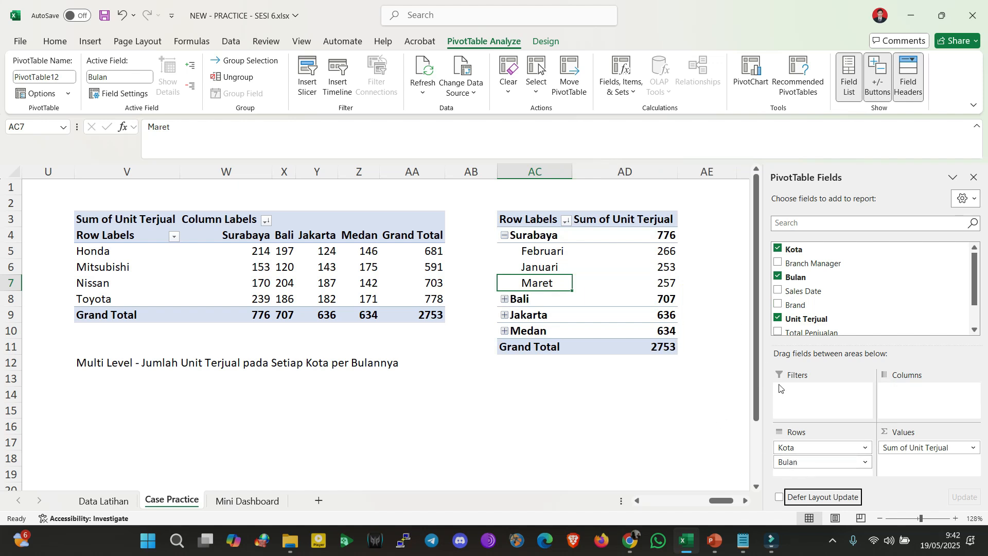
pyautogui.click(505, 236)
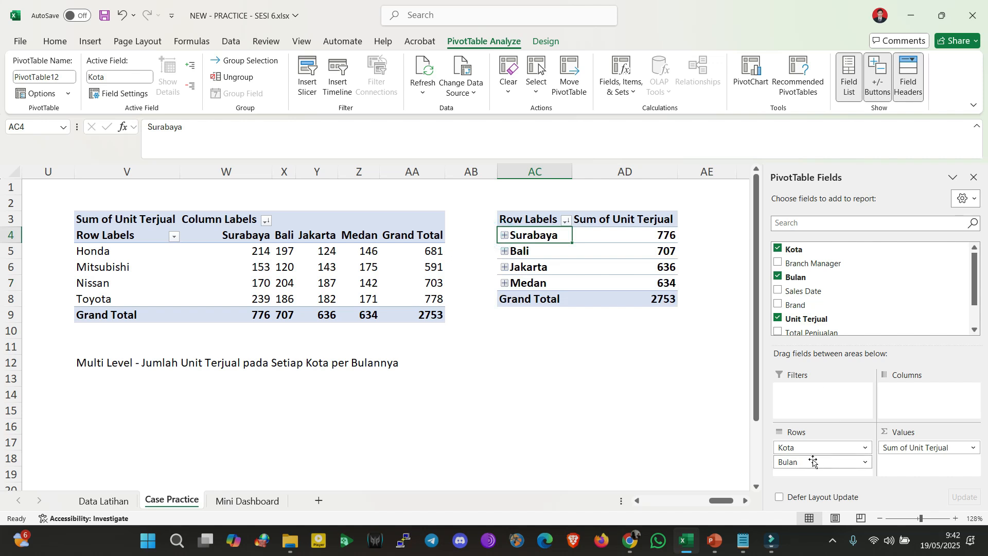
# Place Bulan above Kota in the rows of the pivot table at AC3 and expand Februari, Januari and Maret
pyautogui.moveTo(806, 463); pyautogui.dragTo(801, 444)
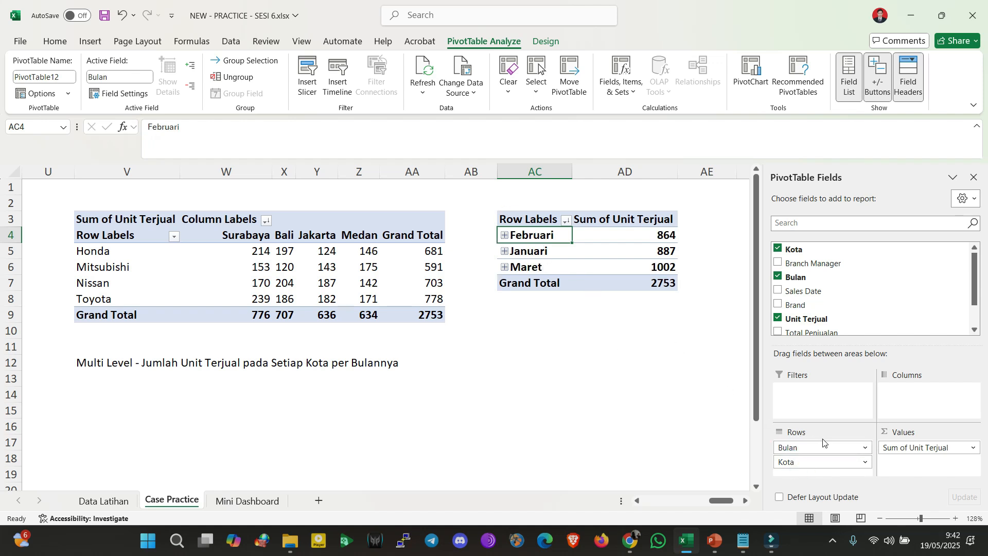
pyautogui.moveTo(804, 450); pyautogui.dragTo(803, 467)
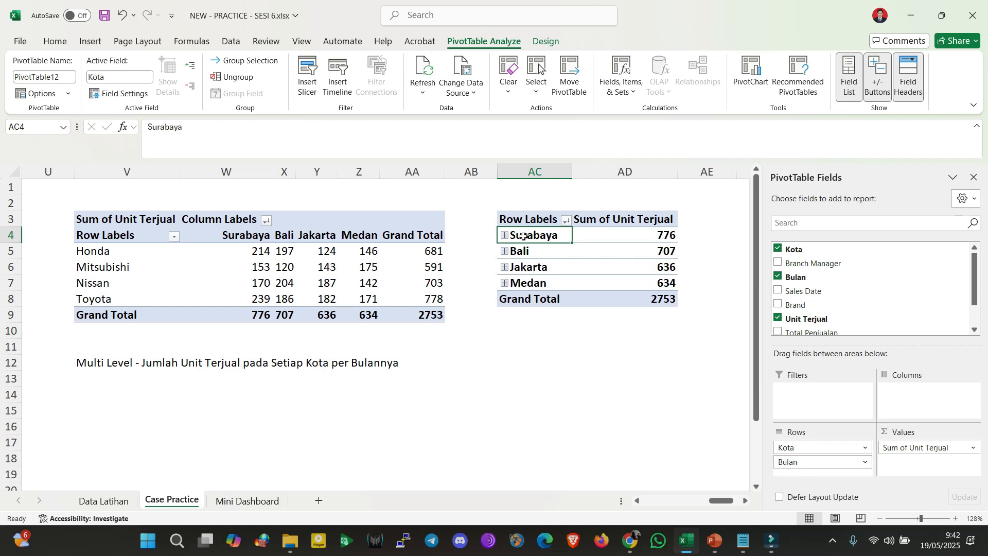
pyautogui.moveTo(787, 461); pyautogui.dragTo(792, 446)
pyautogui.click(505, 235)
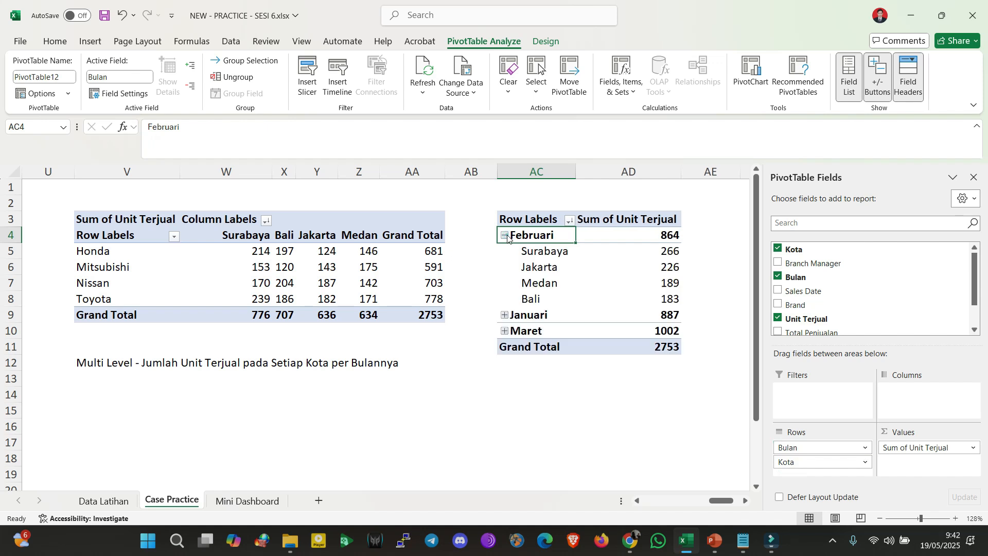
pyautogui.click(505, 315)
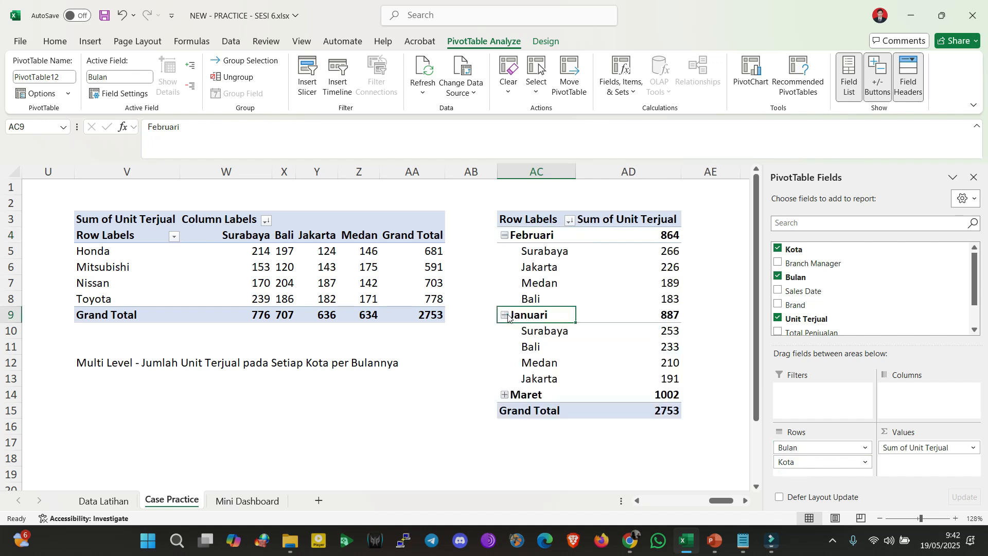
pyautogui.click(505, 395)
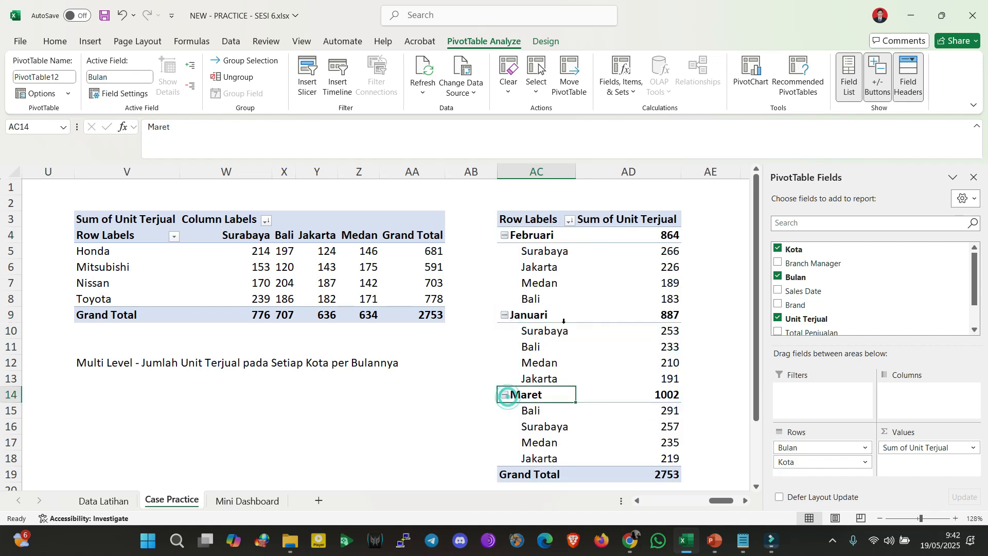
# Delete the multi-level exercise note in cell V12
pyautogui.click(107, 369)
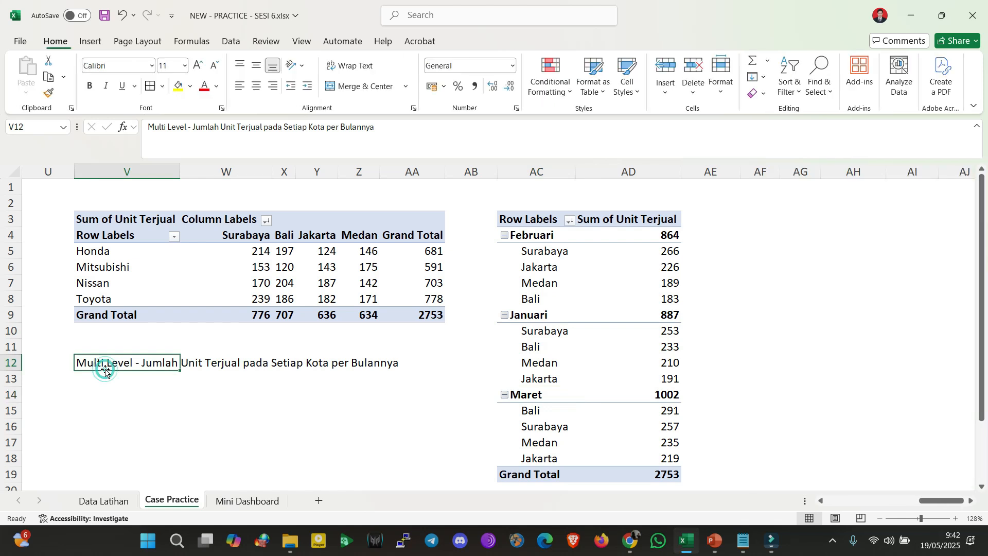
pyautogui.press('Delete')
pyautogui.click(561, 326)
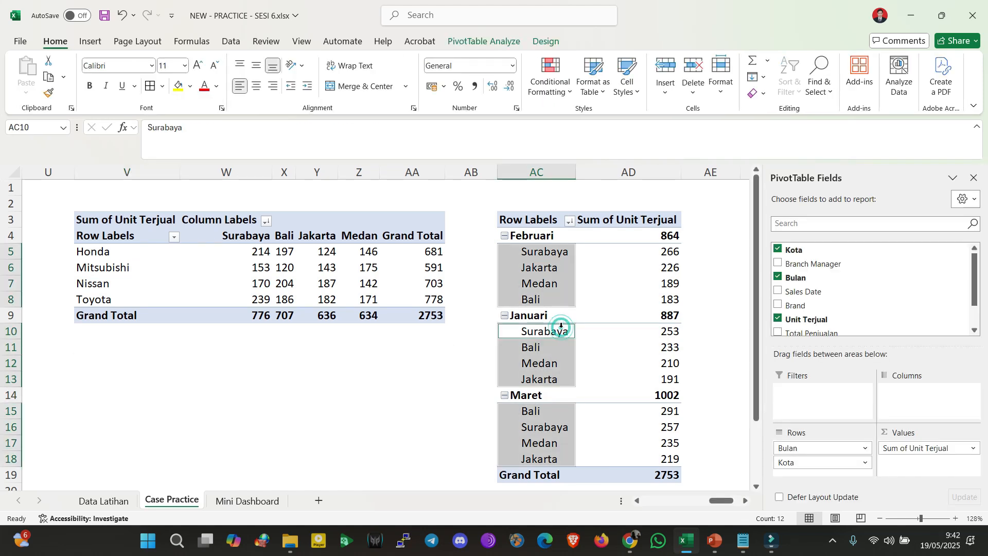
# Mark the Row and Value guideline cells of Part A exercise 06 green by copying D9:E9 to D10:E10
pyautogui.click(459, 368)
pyautogui.press('Left')
pyautogui.press('Left')
pyautogui.press('Left')
pyautogui.press('Left')
pyautogui.press('Left')
pyautogui.press('Left')
pyautogui.press('Left')
pyautogui.press('Left')
pyautogui.press('Left')
pyautogui.press('Left')
pyautogui.press('Left')
pyautogui.press('Left')
pyautogui.press('Left')
pyautogui.press('Left')
pyautogui.press('Left')
pyautogui.press('Left')
pyautogui.press('Left')
pyautogui.press('Left')
pyautogui.press('Left')
pyautogui.press('Left')
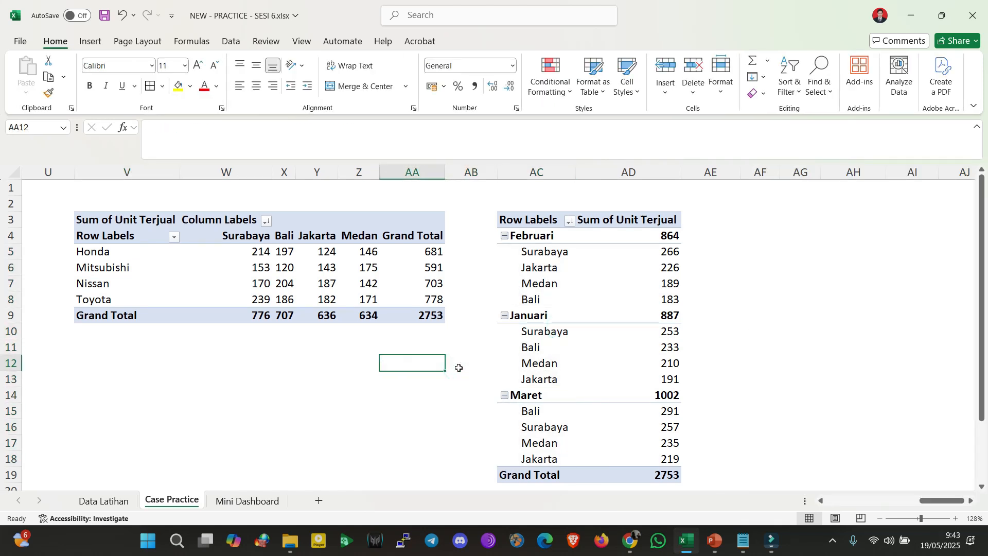
pyautogui.press('Left')
pyautogui.press('Left')
pyautogui.press('Left')
pyautogui.press('Left')
pyautogui.press('Left')
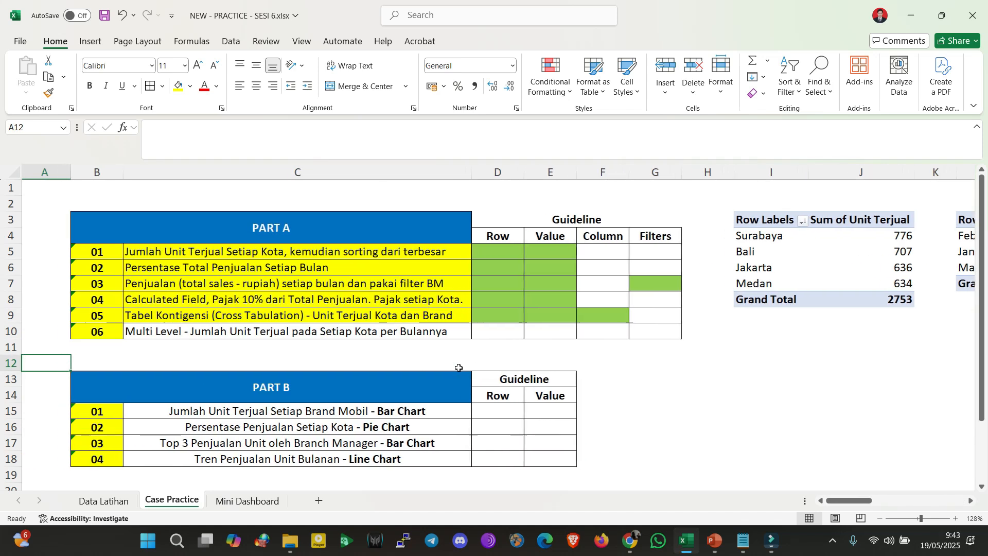
pyautogui.moveTo(508, 322); pyautogui.dragTo(533, 314)
pyautogui.hotkey('ctrl', 'c')
pyautogui.click(514, 328)
pyautogui.hotkey('ctrl', 'v')
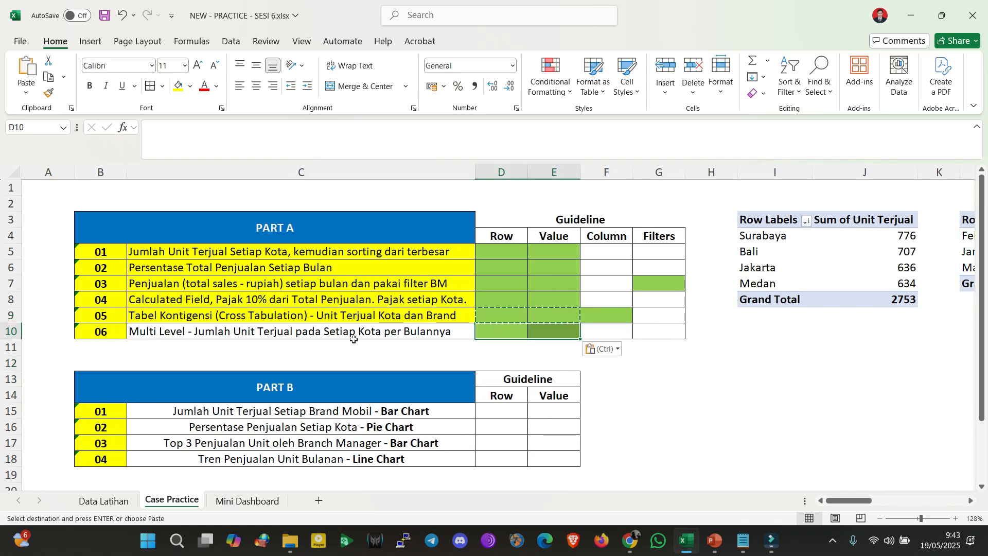
# Fill the exercise 06 description in cell C10 with yellow
pyautogui.click(360, 346)
pyautogui.click(334, 335)
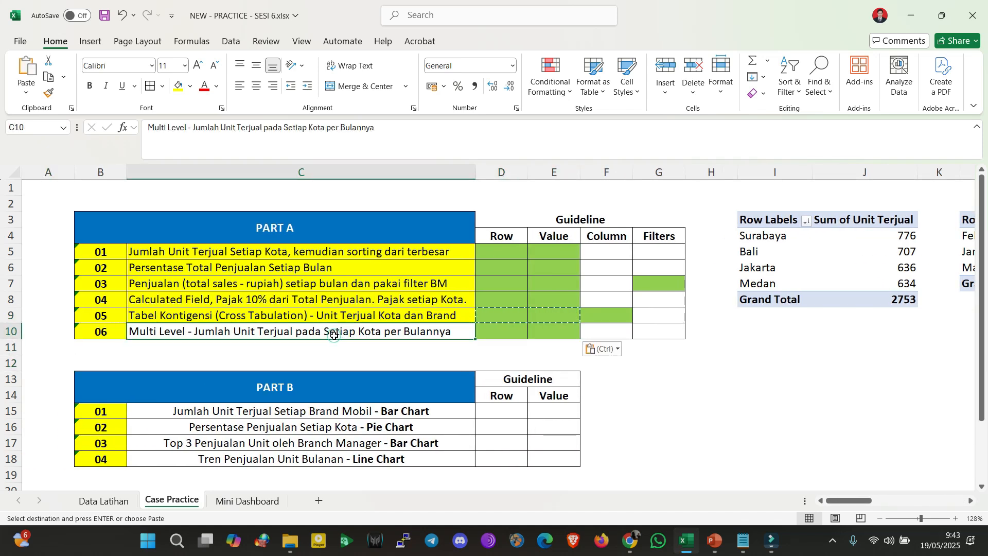
pyautogui.click(178, 86)
# Review the multi-level pivot table of Unit Terjual per Bulan and Kota at AC3 and hide its field list
pyautogui.click(639, 306)
pyautogui.press('Right')
pyautogui.press('Right')
pyautogui.press('Right')
pyautogui.press('Right')
pyautogui.press('Right')
pyautogui.press('Right')
pyautogui.press('Right')
pyautogui.press('Right')
pyautogui.press('Right')
pyautogui.press('Right')
pyautogui.press('Right')
pyautogui.press('Right')
pyautogui.press('Right')
pyautogui.press('Right')
pyautogui.press('Right')
pyautogui.press('Right')
pyautogui.press('Right')
pyautogui.press('Right')
pyautogui.press('Right')
pyautogui.press('Right')
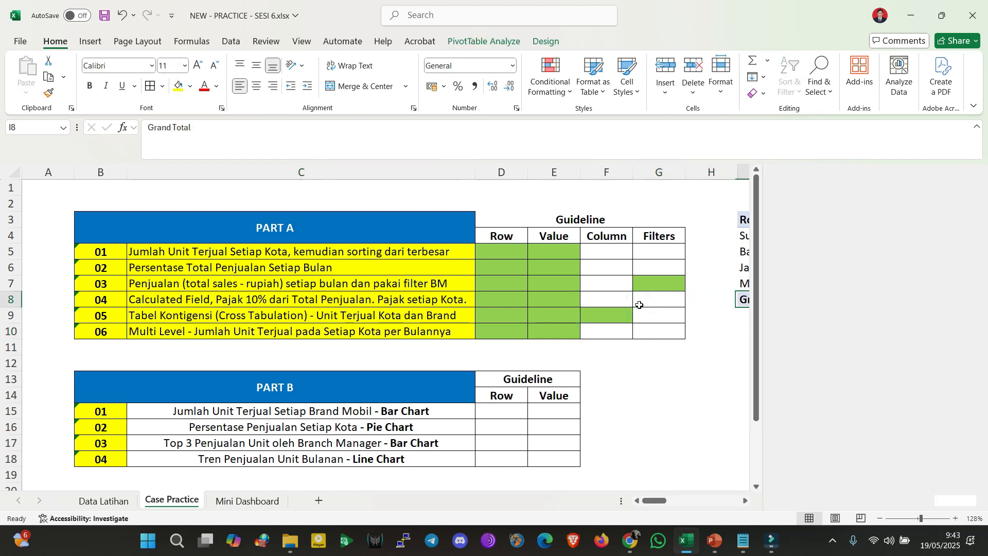
pyautogui.press('Right')
pyautogui.press('Right')
pyautogui.press('Right')
pyautogui.press('Right')
pyautogui.press('Right')
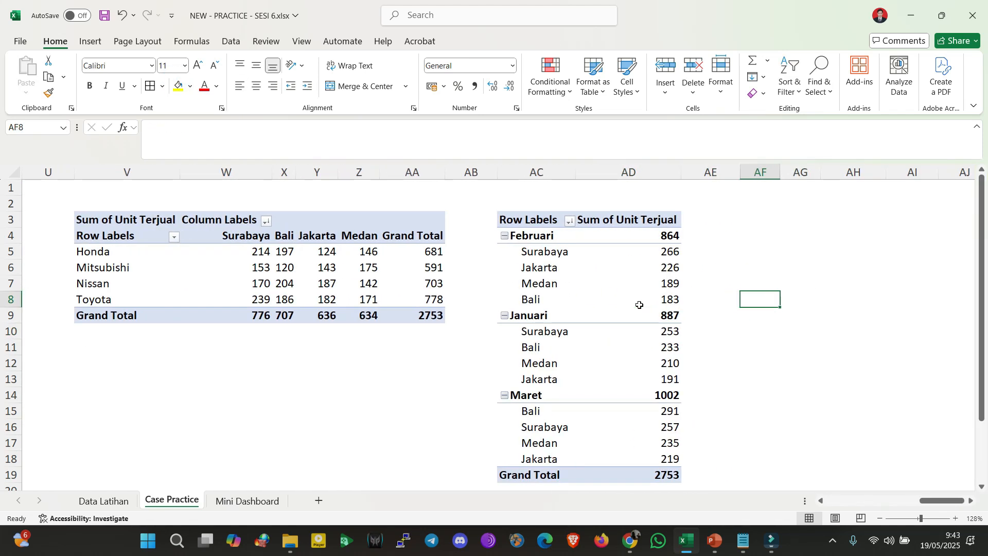
pyautogui.press('Left')
pyautogui.press('Left')
pyautogui.press('Left')
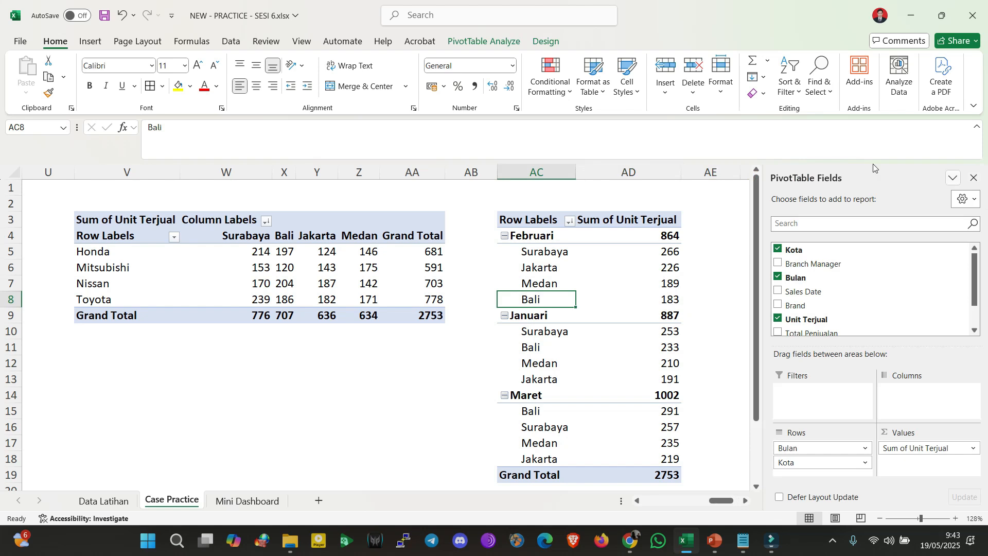
pyautogui.click(518, 264)
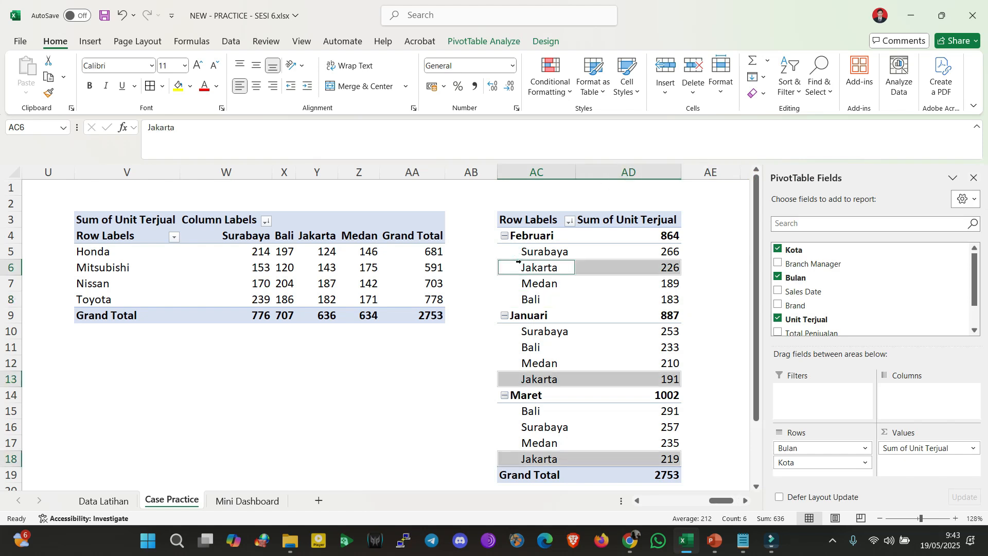
pyautogui.click(973, 177)
pyautogui.click(535, 286)
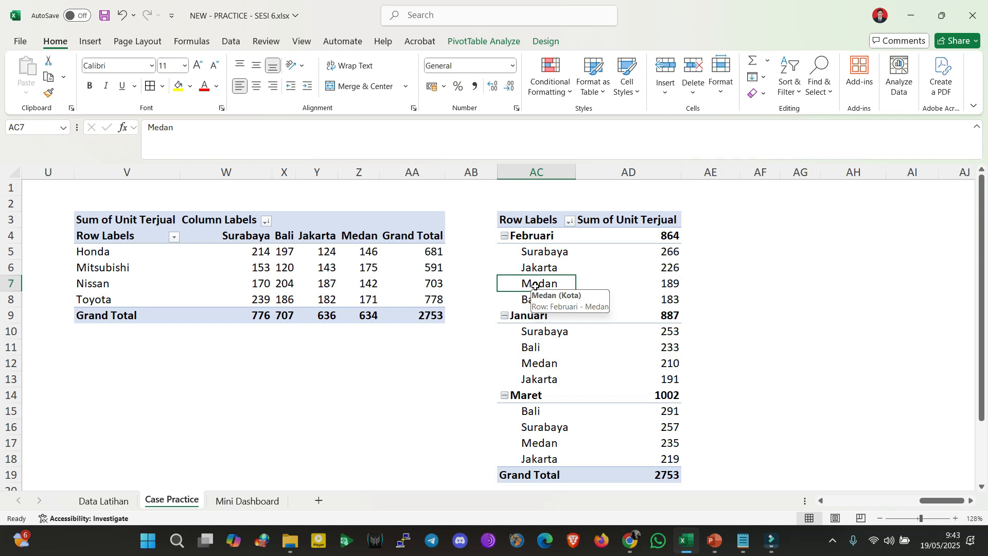
# Look through the finished Part A pivot tables across the Case Practice sheet
pyautogui.press('Left')
pyautogui.press('Left')
pyautogui.press('Left')
pyautogui.press('Left')
pyautogui.press('Left')
pyautogui.press('Left')
pyautogui.press('Left')
pyautogui.press('Left')
pyautogui.press('Left')
pyautogui.press('Left')
pyautogui.press('Left')
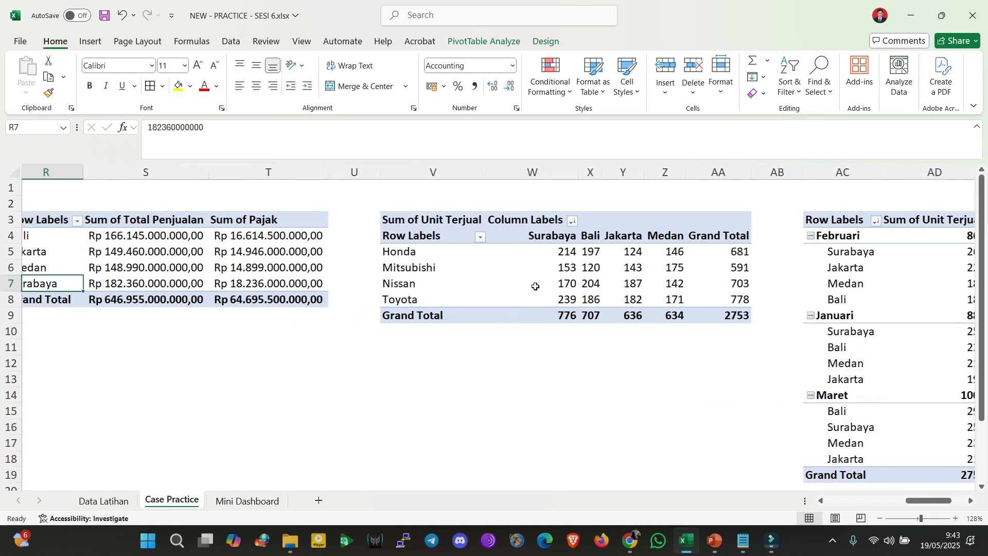
pyautogui.press('Left')
pyautogui.press('Left')
pyautogui.press('Right')
pyautogui.press('Right')
pyautogui.press('Right')
pyautogui.press('Right')
pyautogui.press('Right')
pyautogui.press('Right')
pyautogui.press('Right')
pyautogui.press('Right')
pyautogui.press('Right')
pyautogui.press('Right')
pyautogui.press('Right')
pyautogui.press('Right')
pyautogui.press('Left')
pyautogui.press('Left')
pyautogui.press('Left')
pyautogui.press('Left')
pyautogui.press('Left')
pyautogui.press('Left')
pyautogui.press('Left')
pyautogui.press('Left')
pyautogui.press('Left')
pyautogui.press('Left')
pyautogui.press('Left')
pyautogui.press('Left')
pyautogui.press('Left')
pyautogui.press('Left')
pyautogui.press('Left')
pyautogui.press('Left')
pyautogui.press('Left')
pyautogui.press('Right')
pyautogui.press('Right')
pyautogui.press('Right')
pyautogui.press('Right')
pyautogui.press('Right')
pyautogui.press('Right')
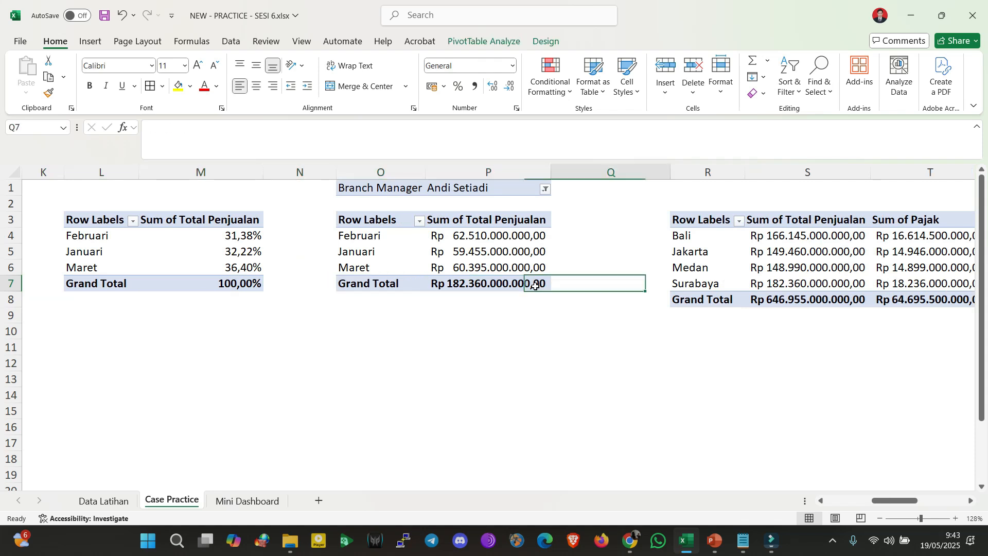
pyautogui.press('Right')
pyautogui.press('Right')
pyautogui.press('Right')
pyautogui.press('Right')
pyautogui.press('Right')
pyautogui.press('Right')
pyautogui.press('Right')
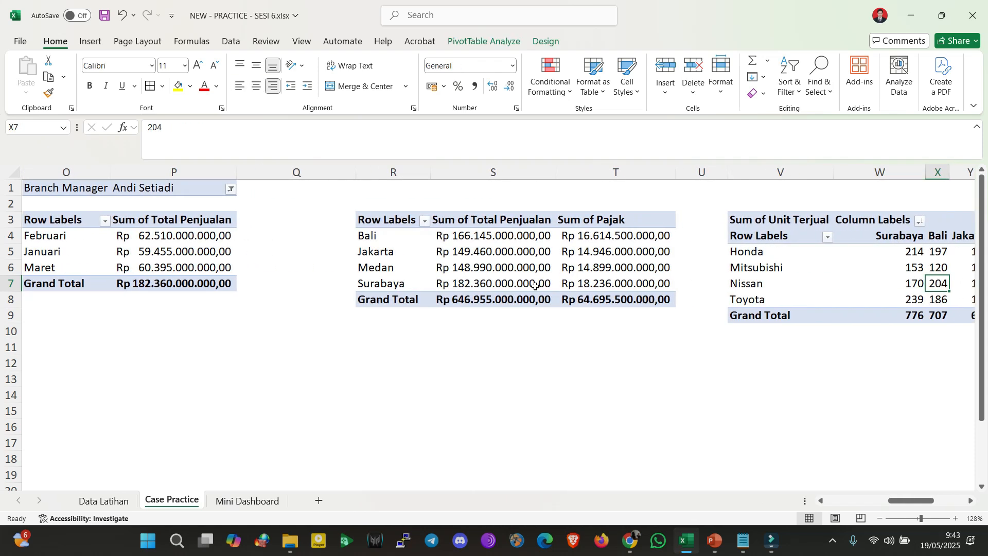
pyautogui.press('Right')
# Show the field list for the Total Penjualan and Pajak pivot table at R3 and check its Pajak field
pyautogui.click(312, 234)
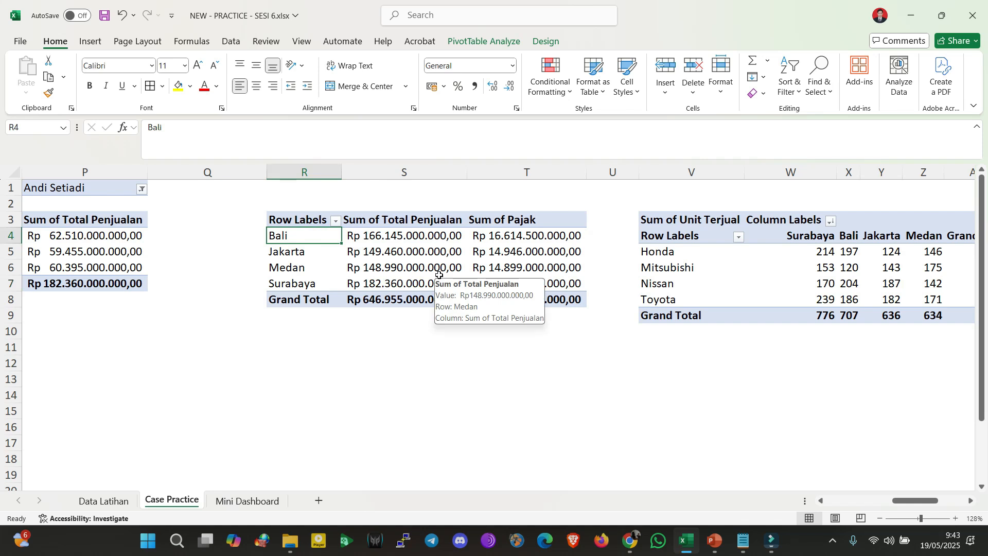
pyautogui.click(302, 219)
pyautogui.click(490, 41)
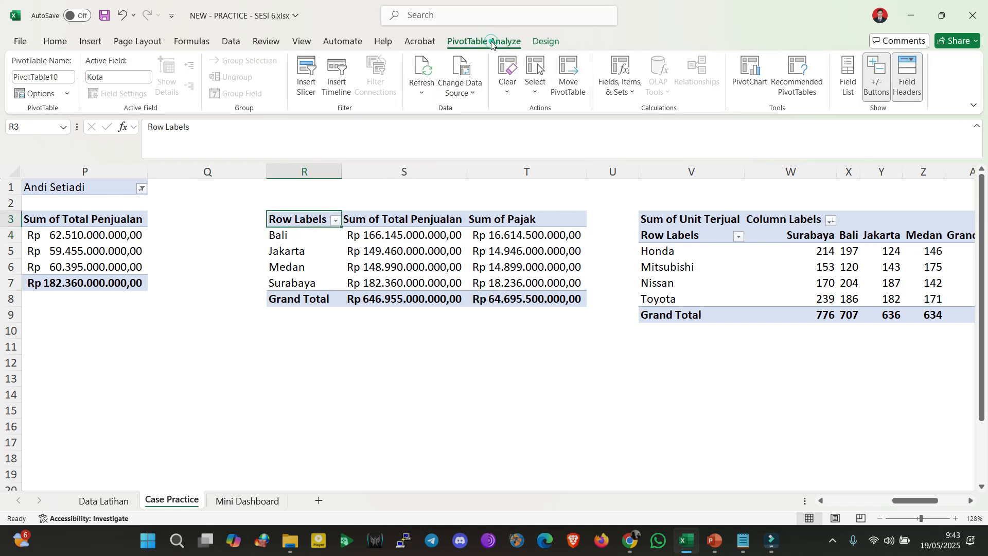
pyautogui.click(849, 77)
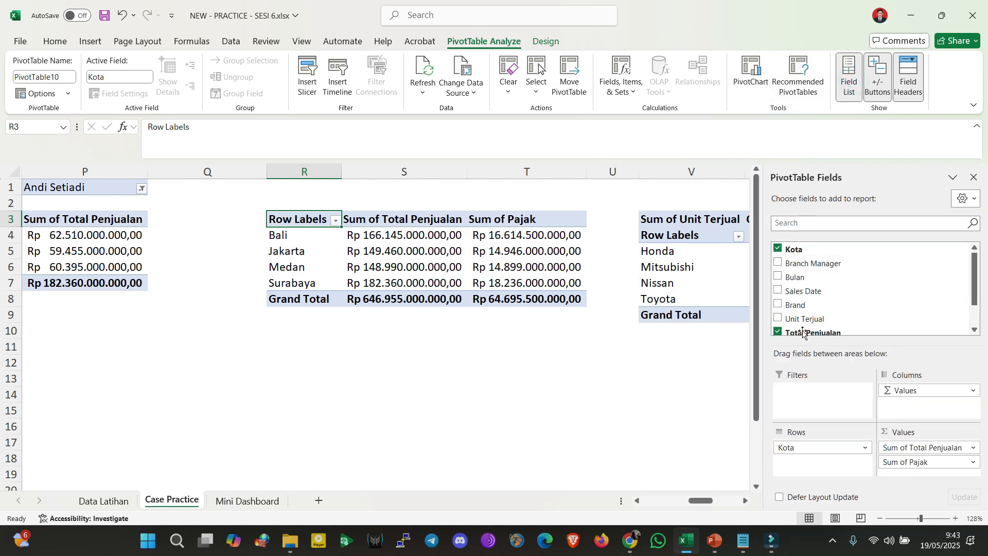
pyautogui.moveTo(974, 295); pyautogui.dragTo(970, 317)
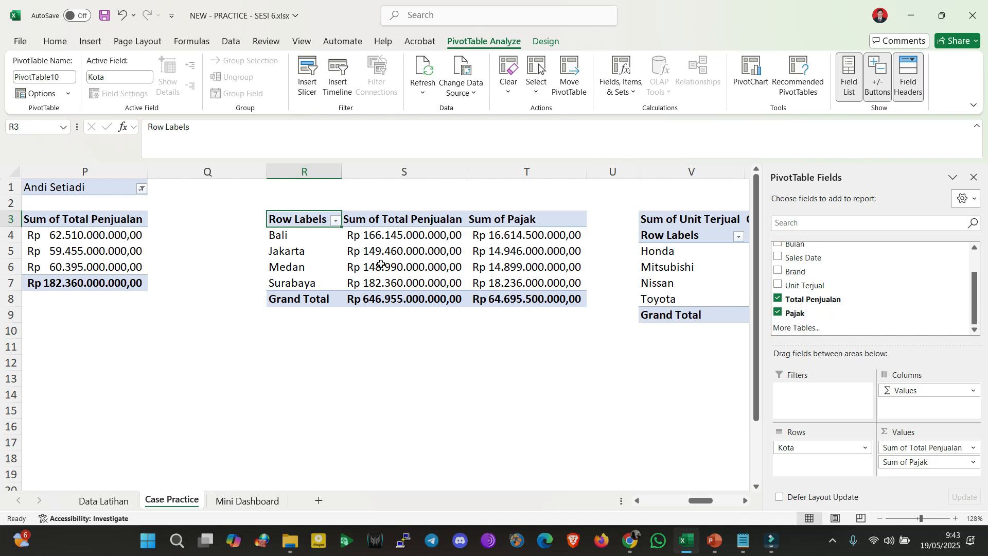
# Open the calculated field definition of Pajak for the Total Penjualan and Pajak pivot table to inspect its formula
pyautogui.click(385, 235)
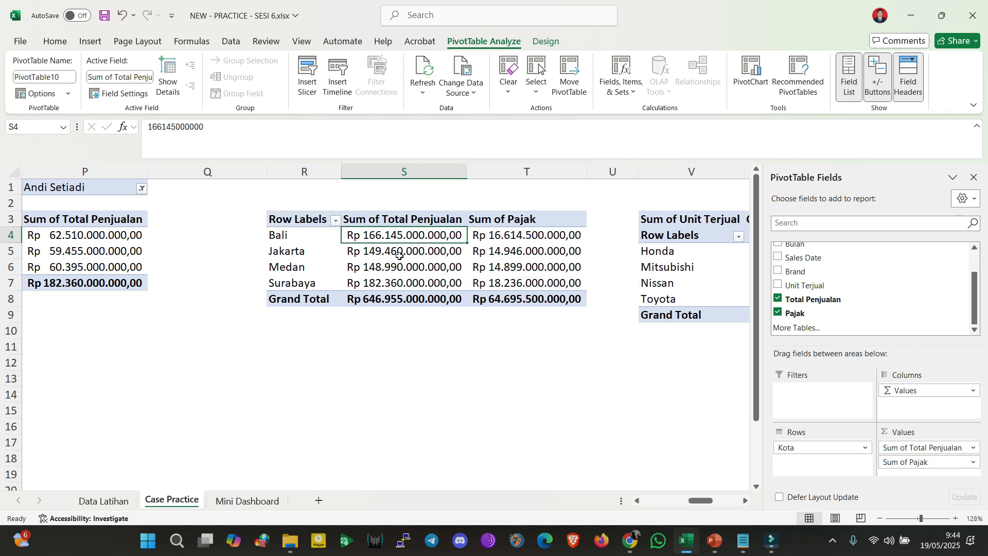
pyautogui.click(626, 70)
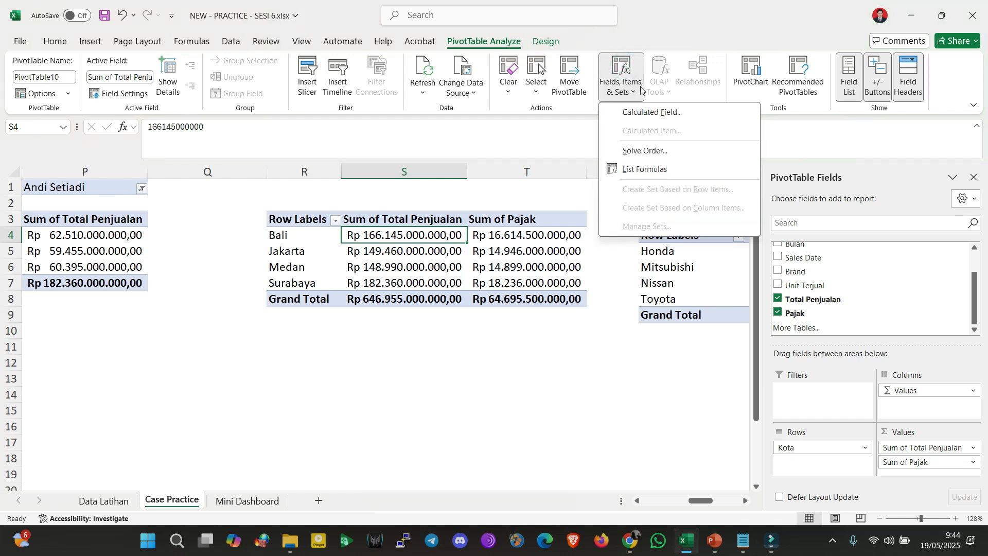
pyautogui.click(683, 118)
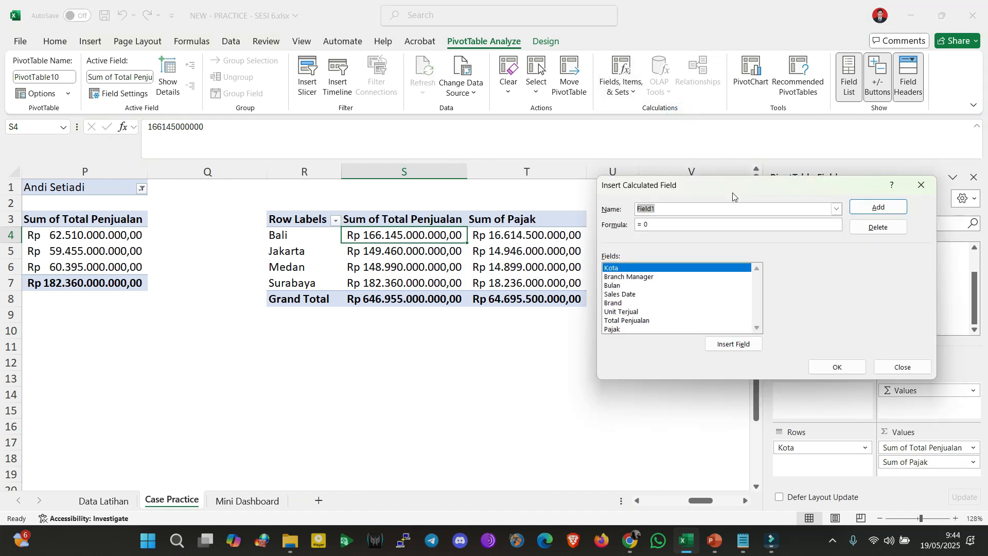
pyautogui.click(837, 210)
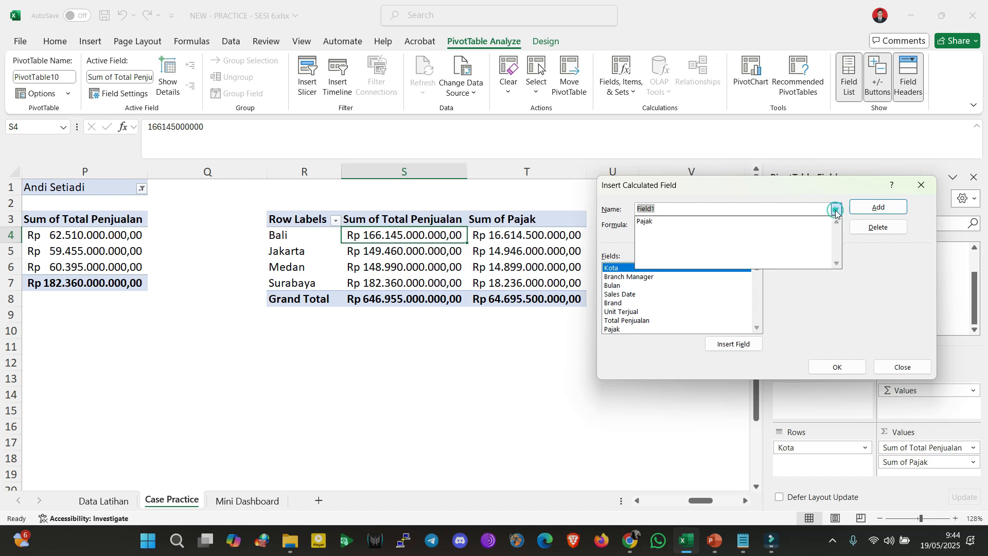
pyautogui.click(800, 223)
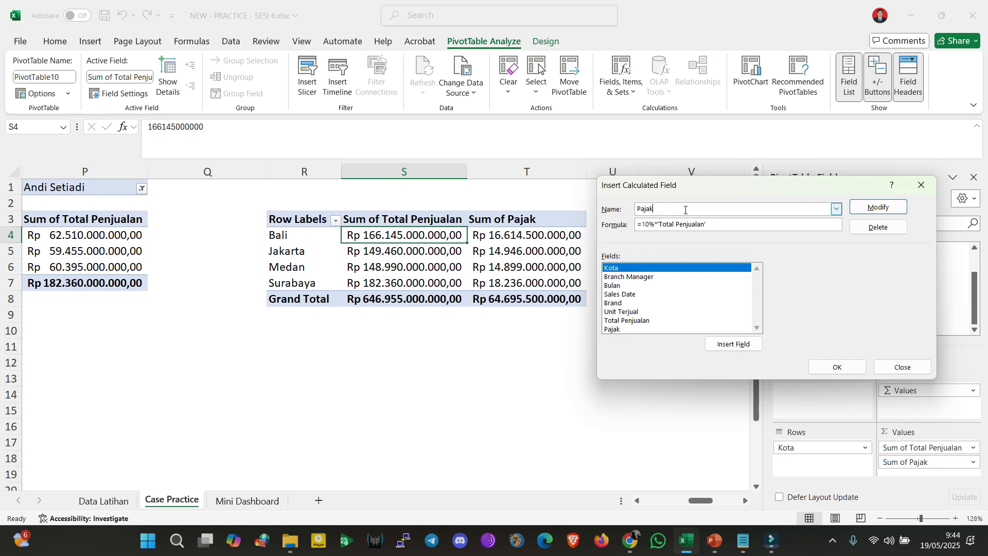
pyautogui.click(655, 224)
pyautogui.click(656, 225)
# Magnify the screen to examine the Pajak formula, then close the Magnifier and the Insert Calculated Field dialog without changes
pyautogui.click(154, 539)
pyautogui.write('magni')
pyautogui.click(350, 180)
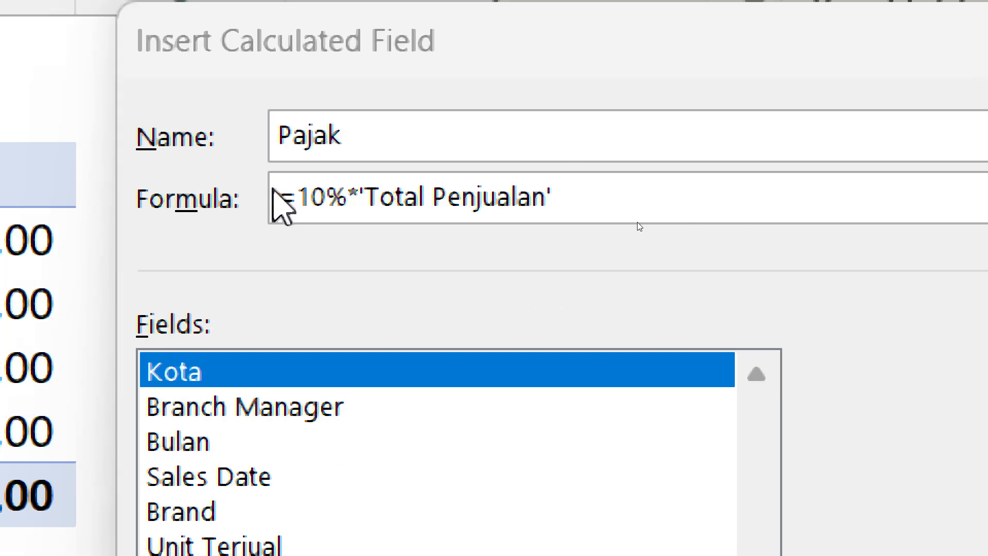
pyautogui.moveTo(354, 199); pyautogui.dragTo(332, 208)
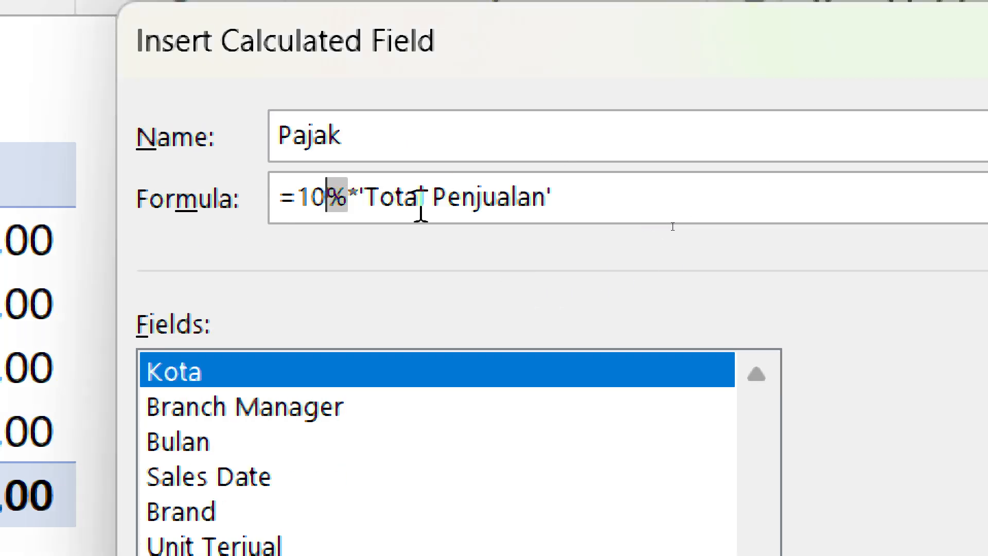
pyautogui.click(355, 202)
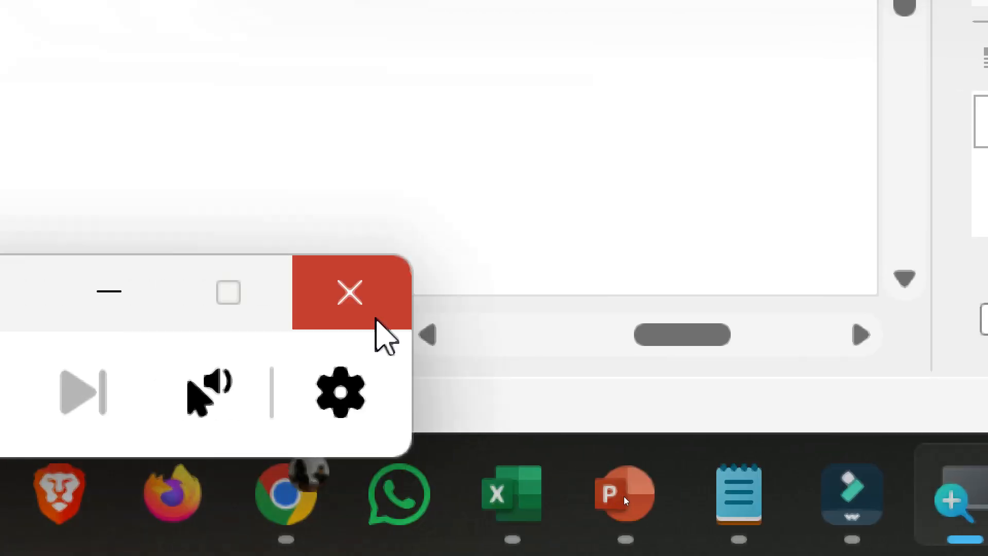
pyautogui.click(350, 292)
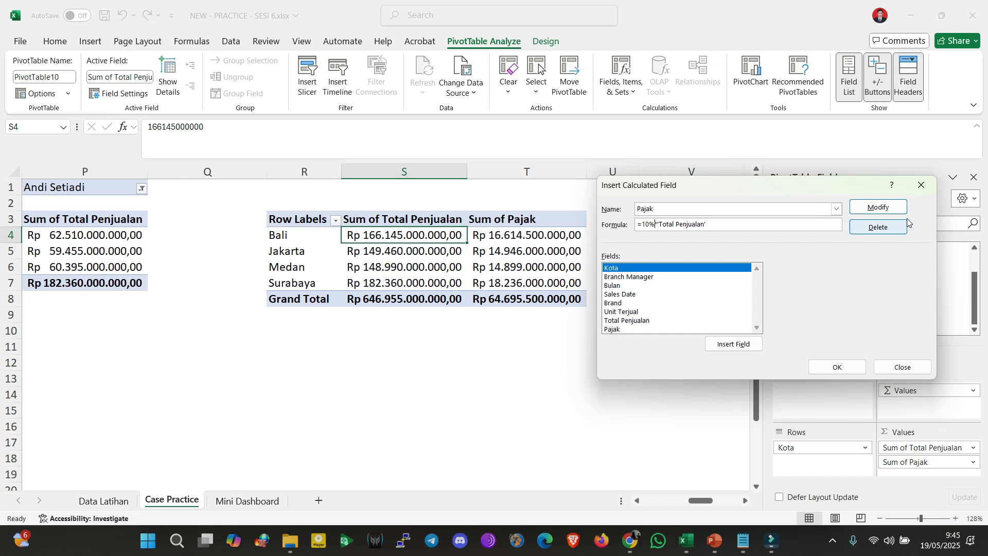
pyautogui.click(922, 187)
# Review the Part A pivot tables from exercise 06 back to the exercise list on the Case Practice sheet
pyautogui.click(642, 296)
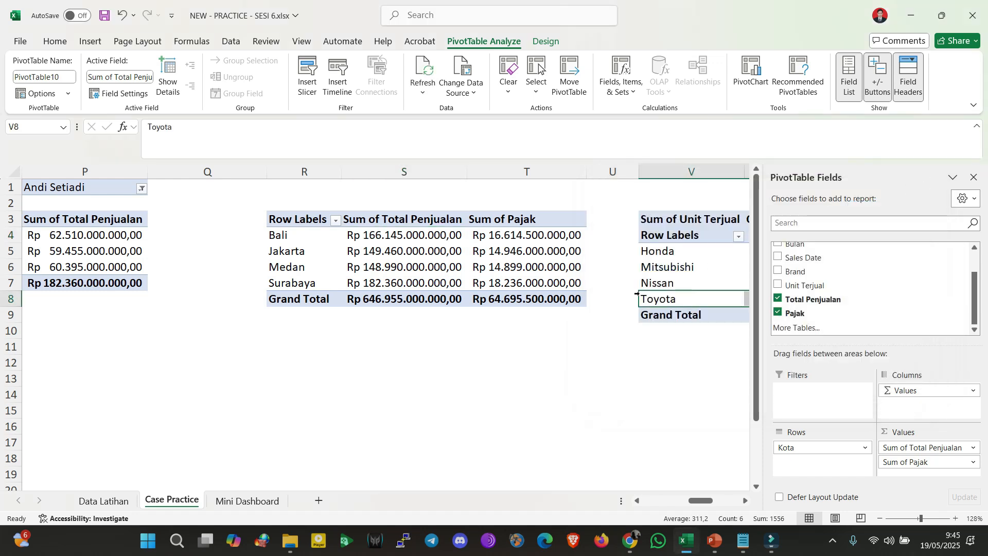
pyautogui.press('Right')
pyautogui.press('Right')
pyautogui.press('Right')
pyautogui.press('Right')
pyautogui.press('Right')
pyautogui.press('Right')
pyautogui.press('Right')
pyautogui.press('Right')
pyautogui.press('Right')
pyautogui.press('Right')
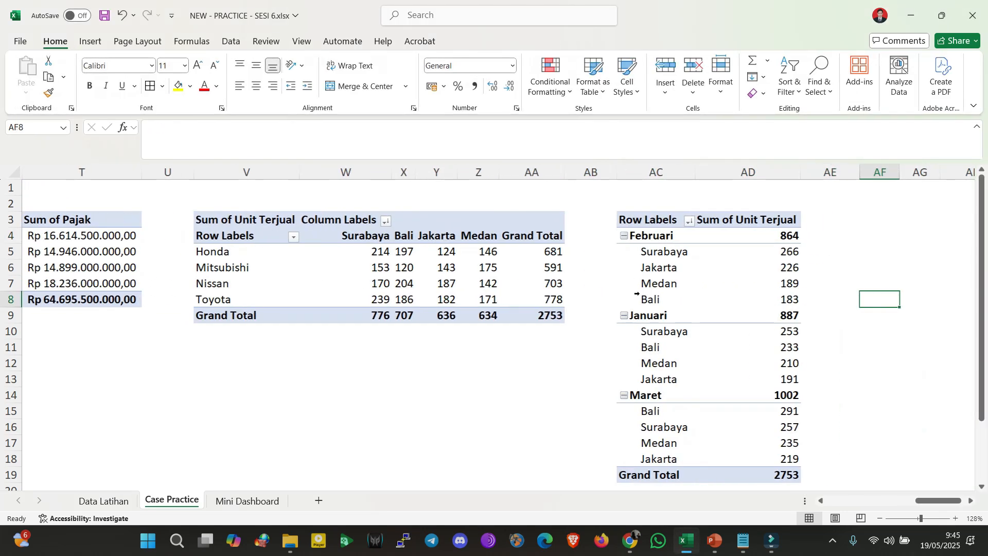
pyautogui.press('Left')
pyautogui.press('Left')
pyautogui.press('Left')
pyautogui.press('Left')
pyautogui.press('Left')
pyautogui.press('Left')
pyautogui.press('Left')
pyautogui.press('Left')
pyautogui.press('Left')
pyautogui.press('Left')
pyautogui.press('Left')
pyautogui.press('Left')
pyautogui.press('Left')
pyautogui.press('Left')
pyautogui.press('Left')
pyautogui.press('Left')
pyautogui.press('Left')
pyautogui.press('Left')
pyautogui.press('Left')
pyautogui.press('Left')
pyautogui.press('Left')
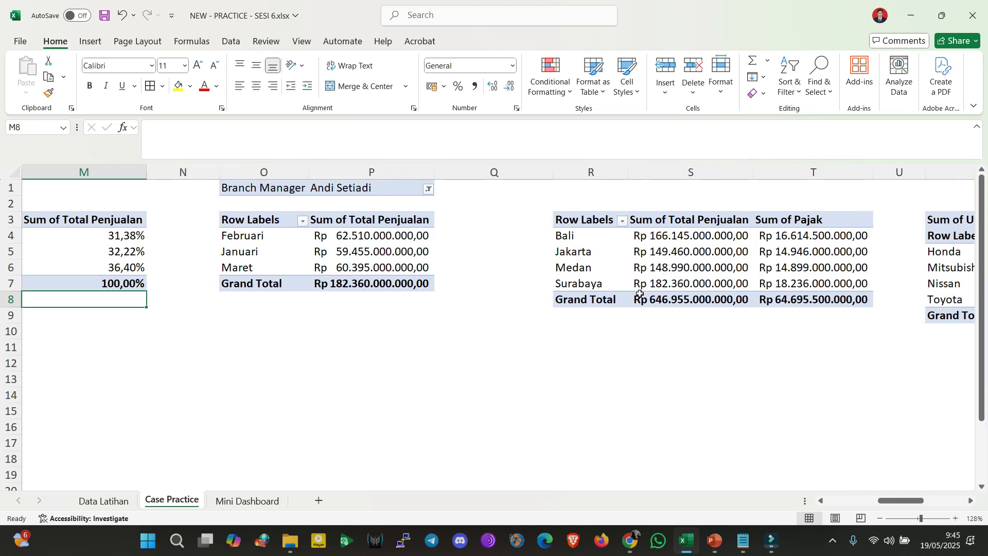
pyautogui.press('Left')
pyautogui.press('Left')
pyautogui.press('Left')
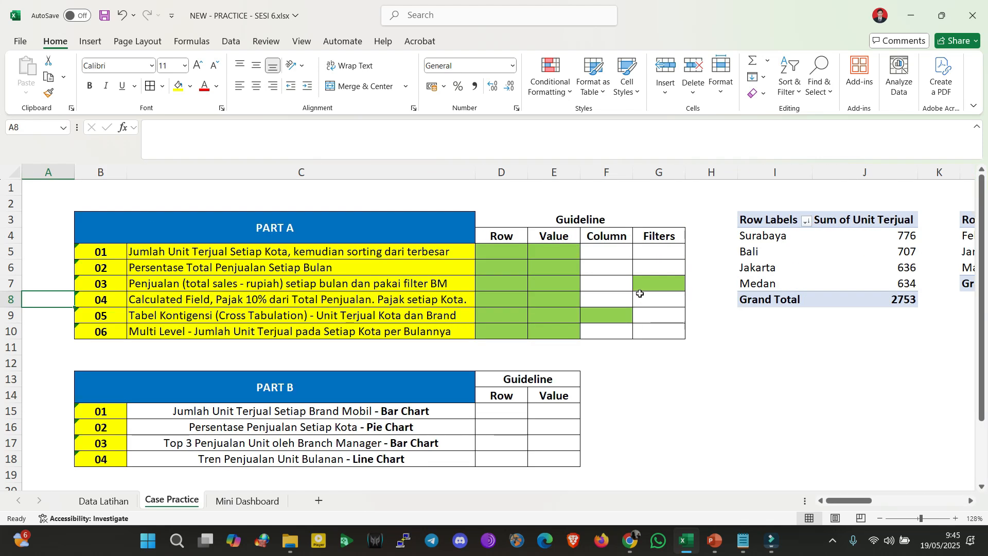
pyautogui.press('Right')
pyautogui.press('Right')
pyautogui.press('Right')
pyautogui.press('Right')
pyautogui.press('Right')
pyautogui.press('Right')
pyautogui.press('Right')
pyautogui.press('Right')
pyautogui.press('Right')
pyautogui.press('Right')
pyautogui.press('Right')
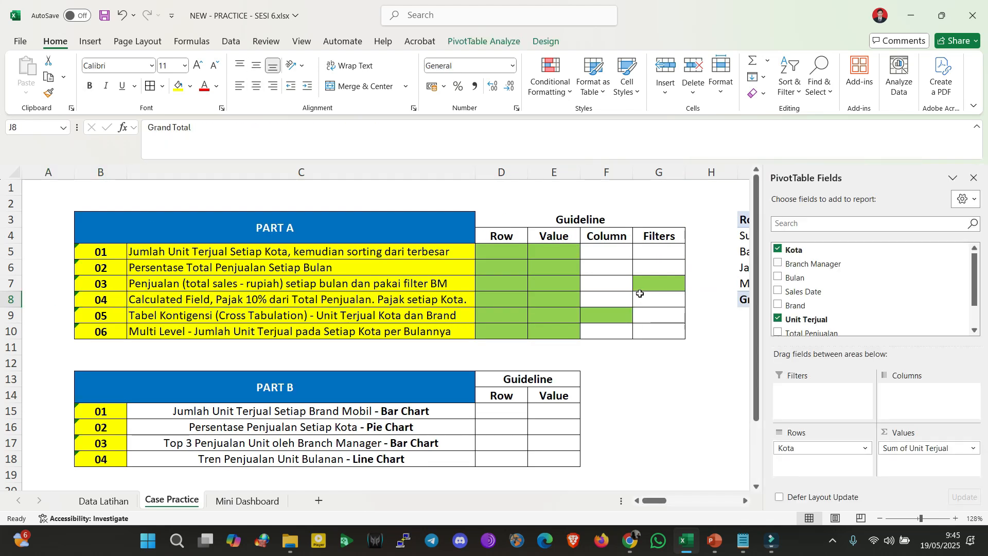
pyautogui.press('Right')
pyautogui.press('Right')
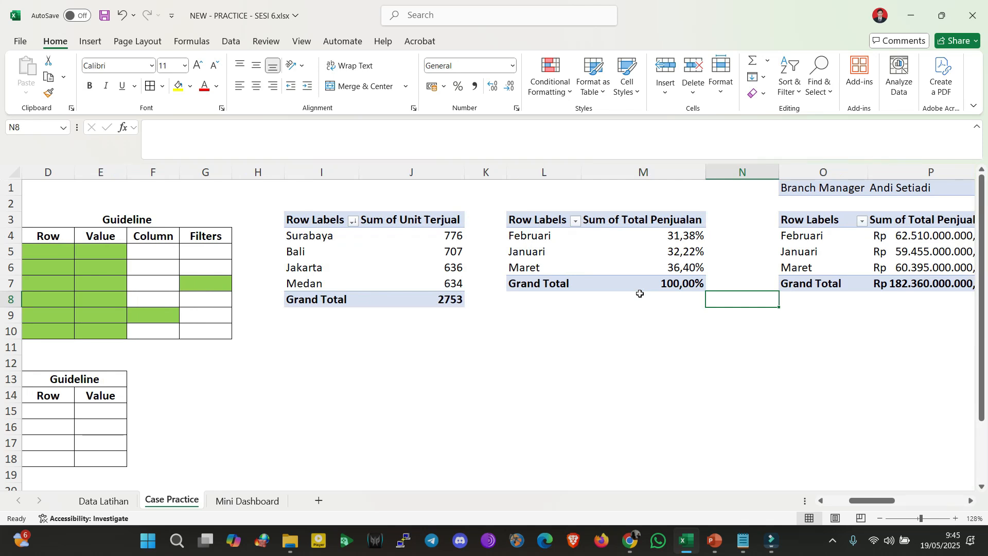
pyautogui.press('Left')
pyautogui.press('Left')
pyautogui.press('Left')
pyautogui.press('Left')
pyautogui.press('Left')
pyautogui.press('Left')
pyautogui.press('Left')
pyautogui.press('Left')
pyautogui.press('Left')
pyautogui.press('Left')
pyautogui.press('Left')
pyautogui.press('Left')
pyautogui.press('Left')
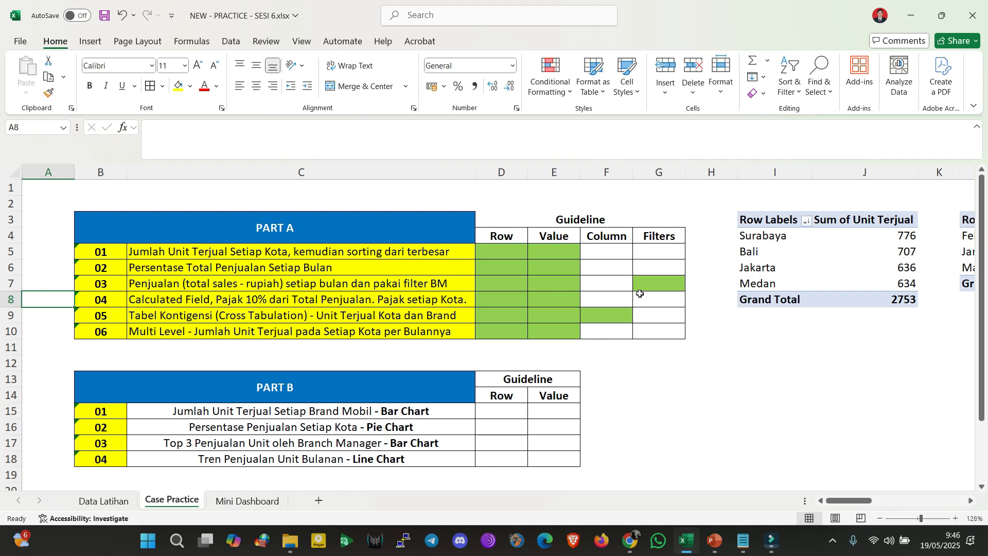
pyautogui.click(756, 326)
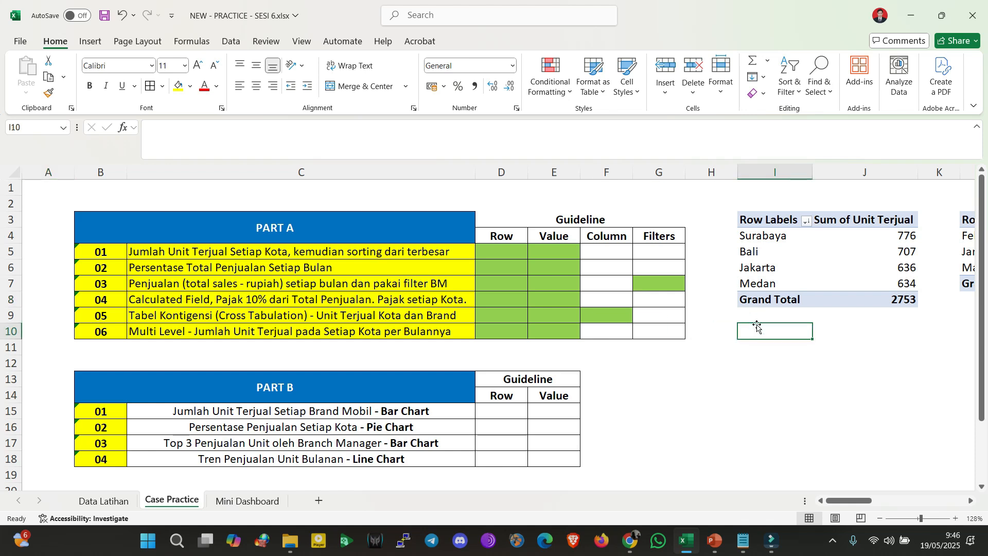
pyautogui.press('Right')
pyautogui.press('Right')
pyautogui.press('Right')
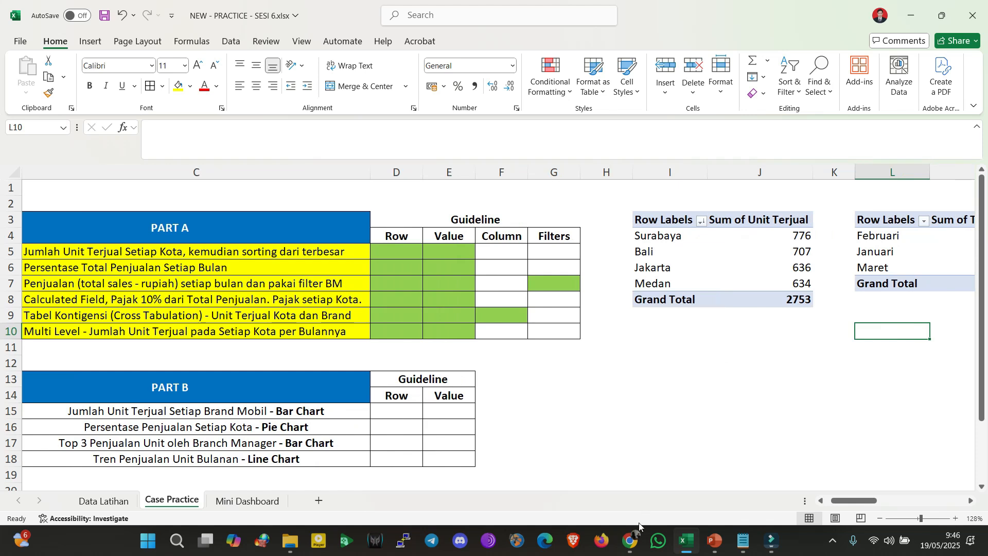
# Switch to Chrome and reload the Edlink Presensi Mahasiswa page for the Pivot Table session
pyautogui.click(630, 540)
pyautogui.click(593, 507)
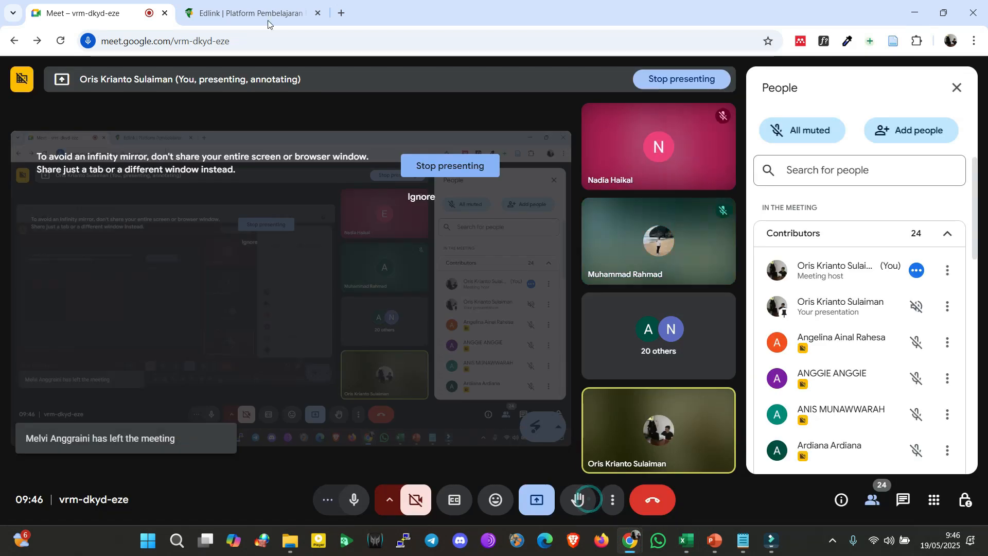
pyautogui.click(268, 18)
pyautogui.press('F5')
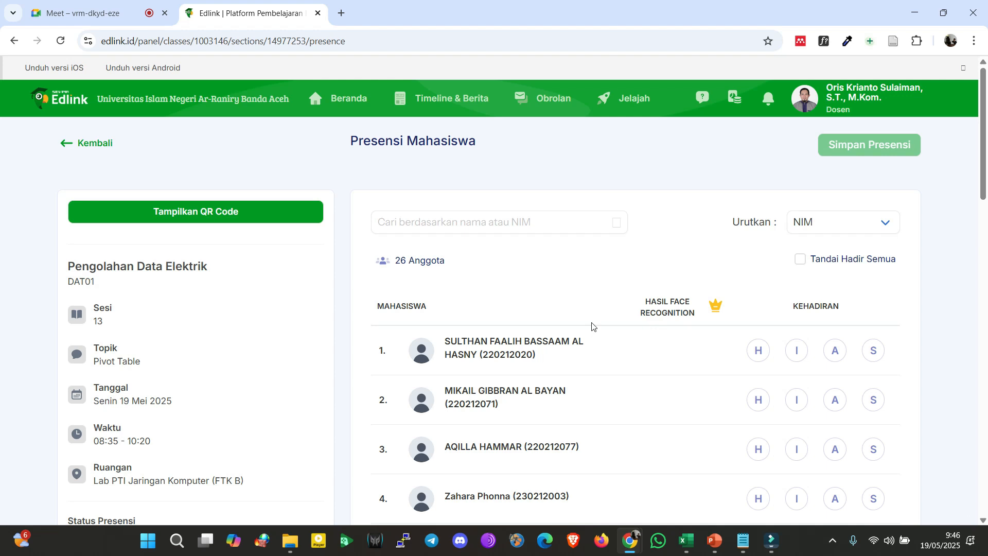
# Mark the students in rows 4 to 7 of the attendance list as Hadir
pyautogui.scroll(-1, 984, 175)
pyautogui.moveTo(986, 175); pyautogui.dragTo(985, 216)
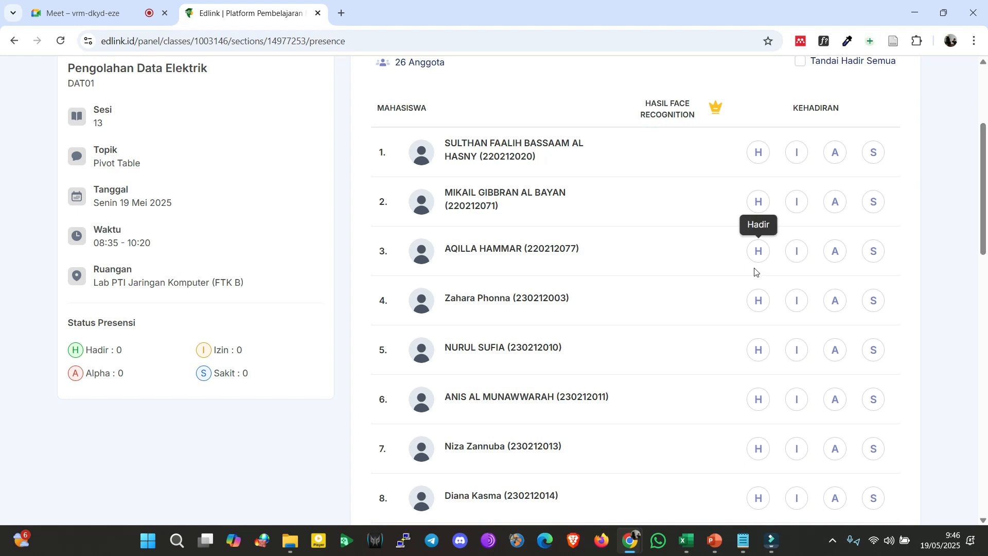
pyautogui.click(757, 299)
pyautogui.moveTo(986, 230); pyautogui.dragTo(987, 234)
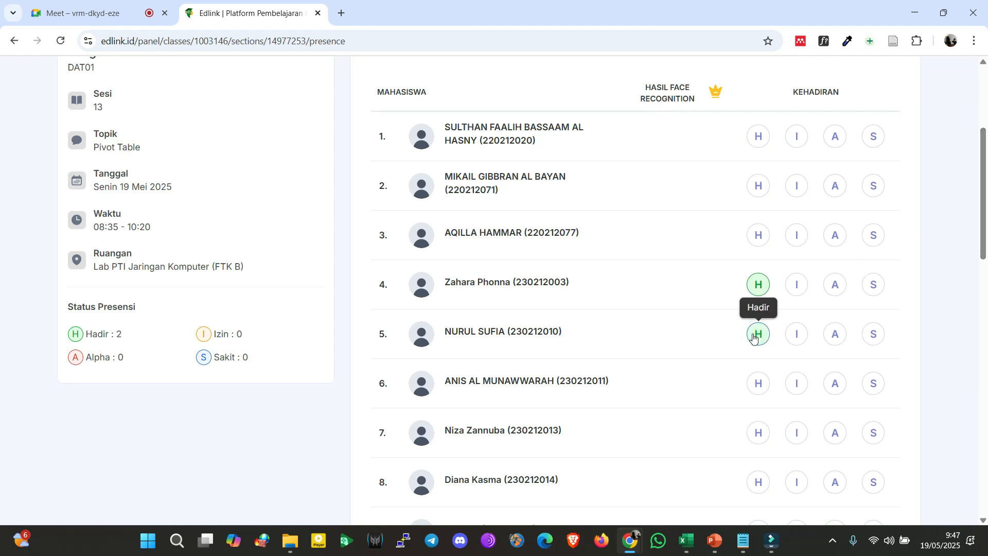
pyautogui.moveTo(984, 189); pyautogui.dragTo(986, 197)
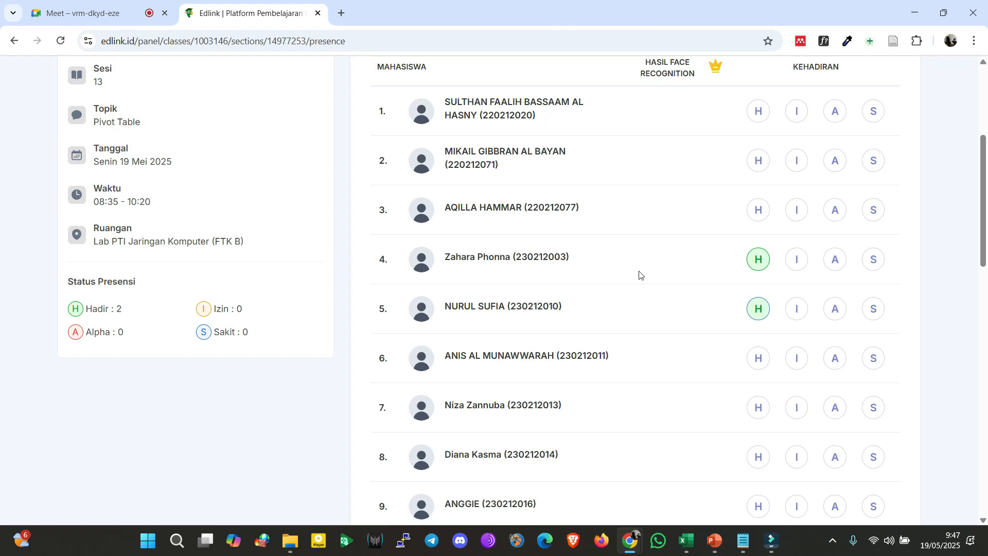
pyautogui.moveTo(986, 181); pyautogui.dragTo(985, 193)
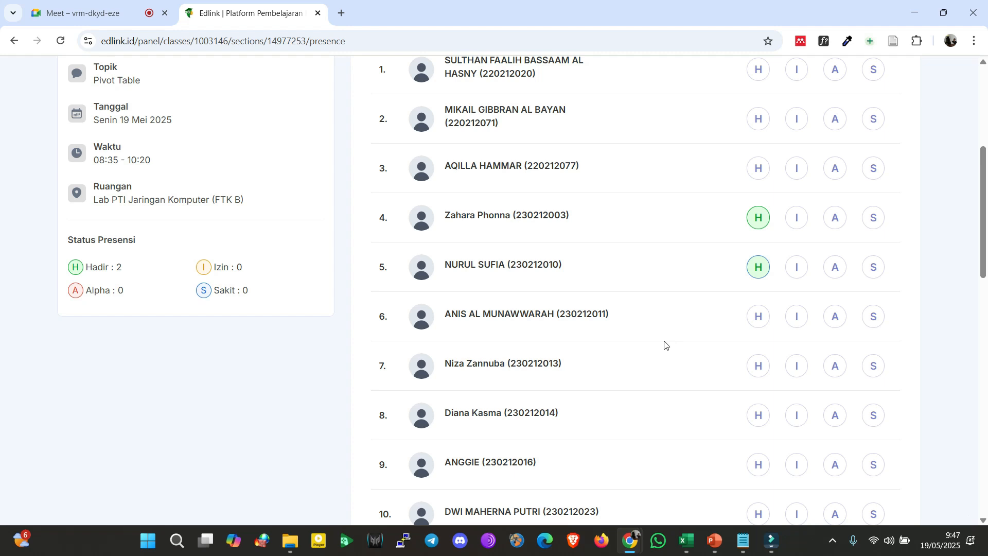
pyautogui.click(751, 325)
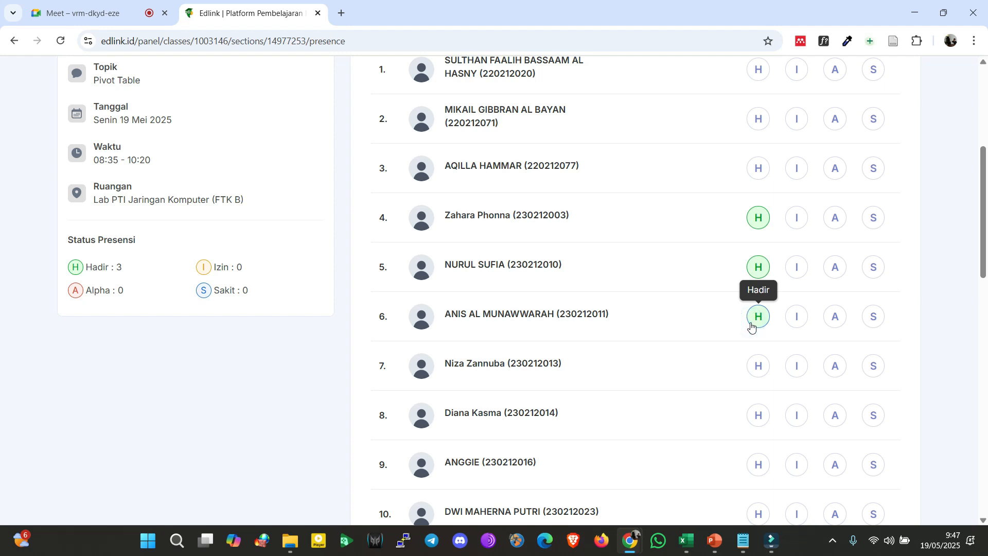
pyautogui.moveTo(983, 223); pyautogui.dragTo(983, 261)
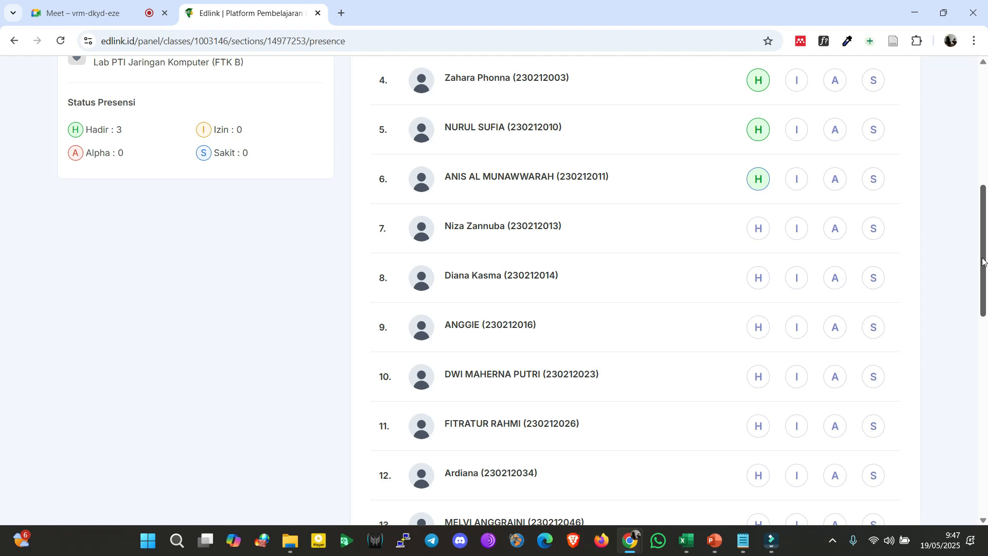
pyautogui.click(759, 228)
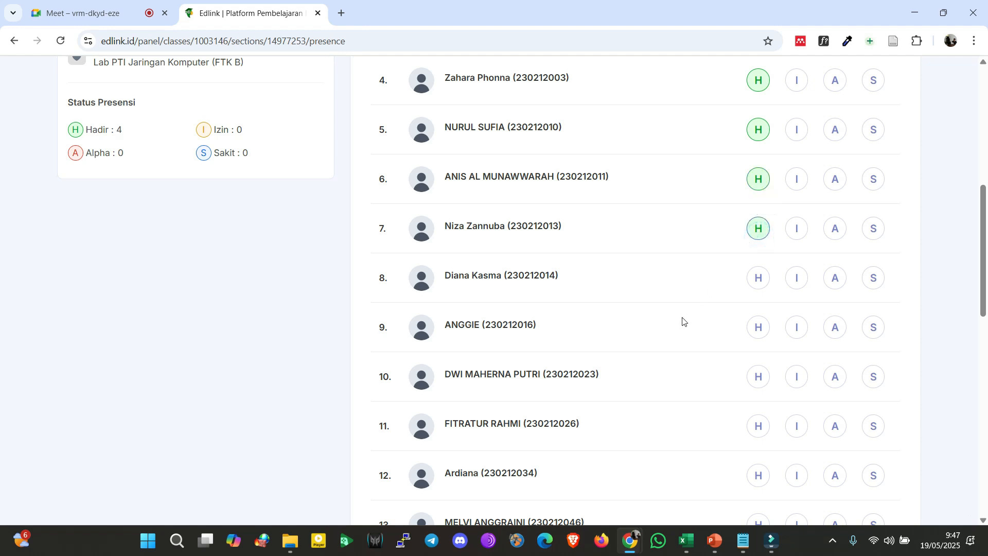
# Mark the students in rows 10, 11 and 12 of the attendance list as Hadir
pyautogui.scroll(-2, 982, 264)
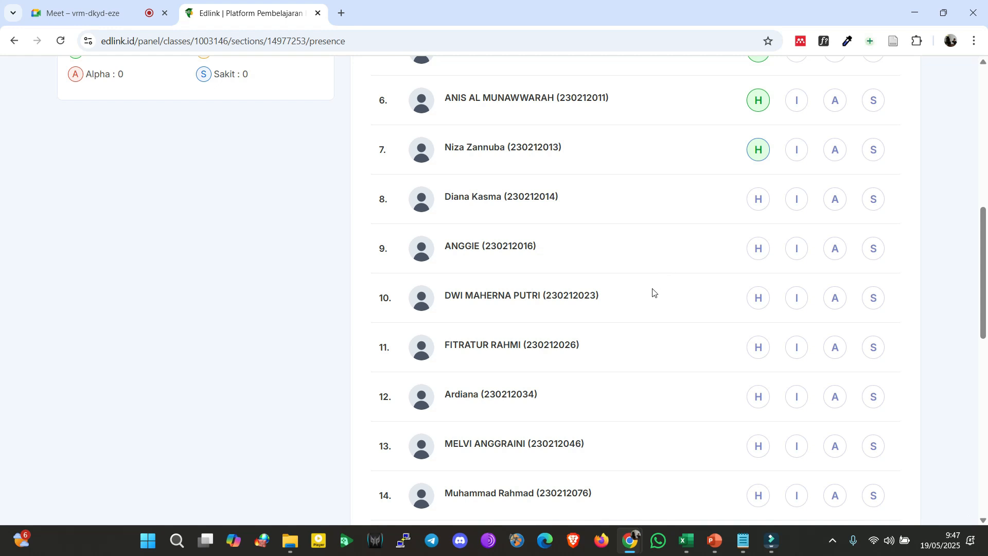
pyautogui.scroll(-2, 2, 314)
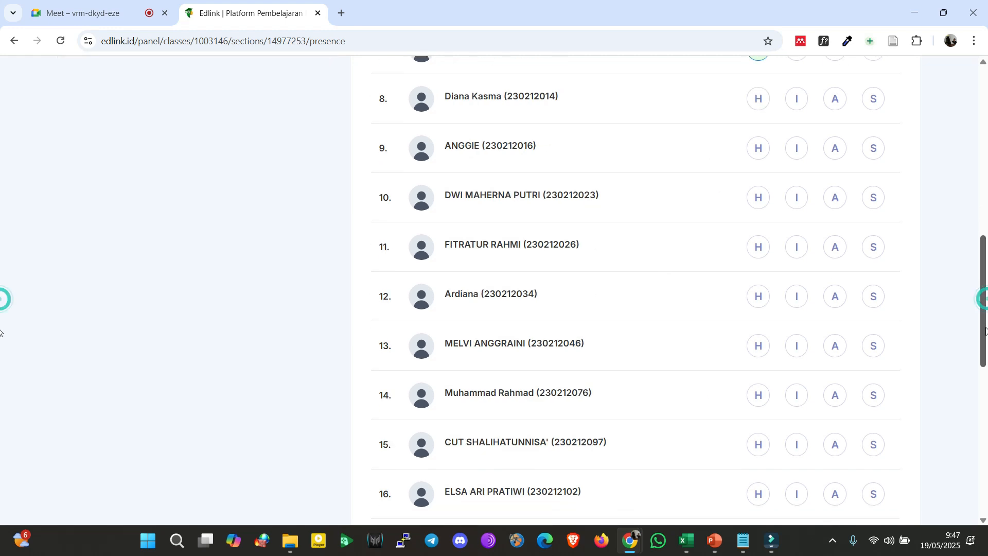
pyautogui.click(757, 203)
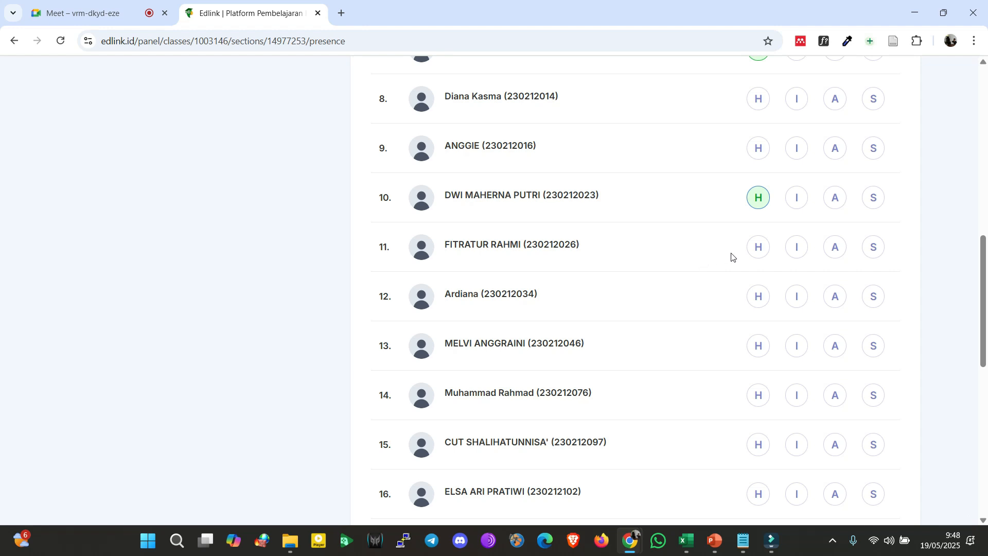
pyautogui.click(758, 247)
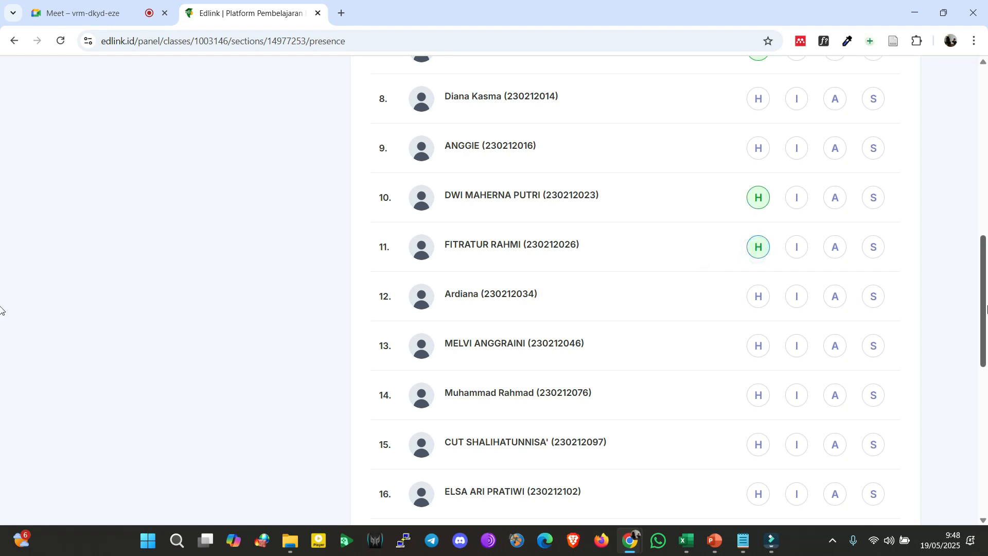
pyautogui.scroll(-3, 1, 310)
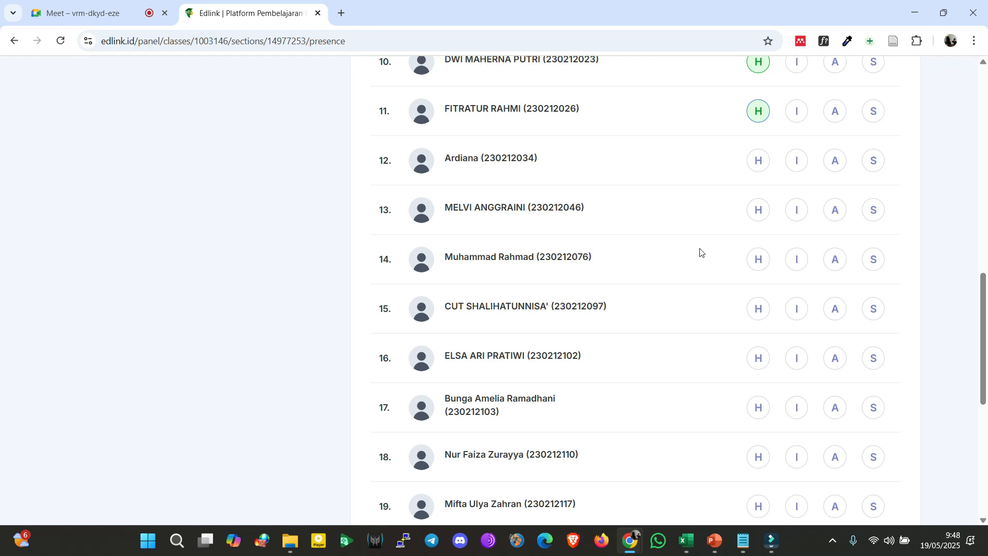
pyautogui.click(750, 167)
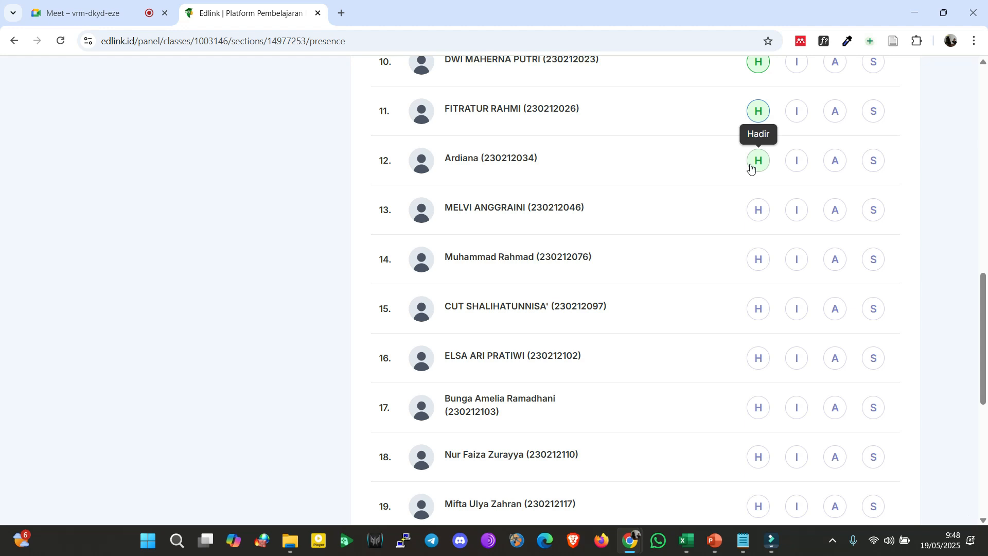
pyautogui.click(751, 167)
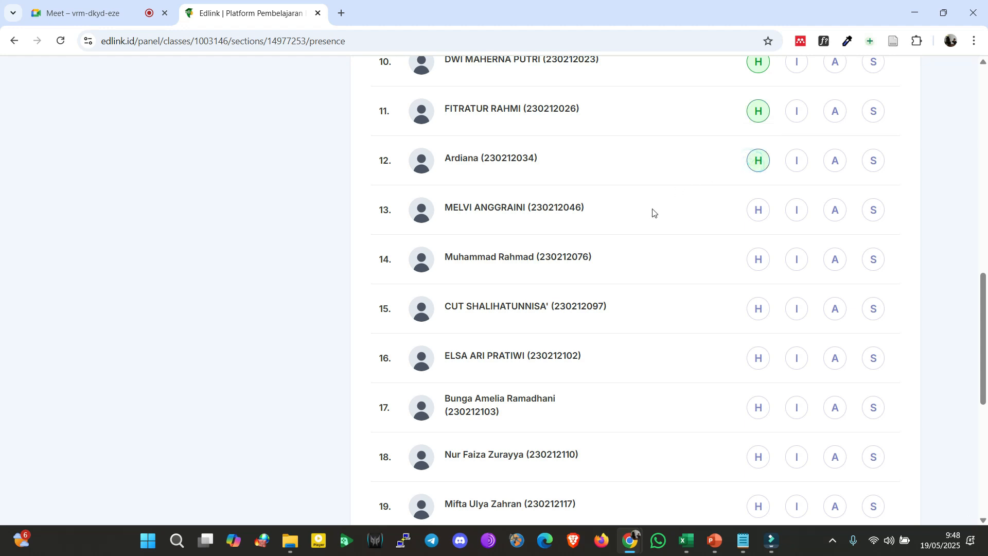
pyautogui.scroll(-2, 2, 317)
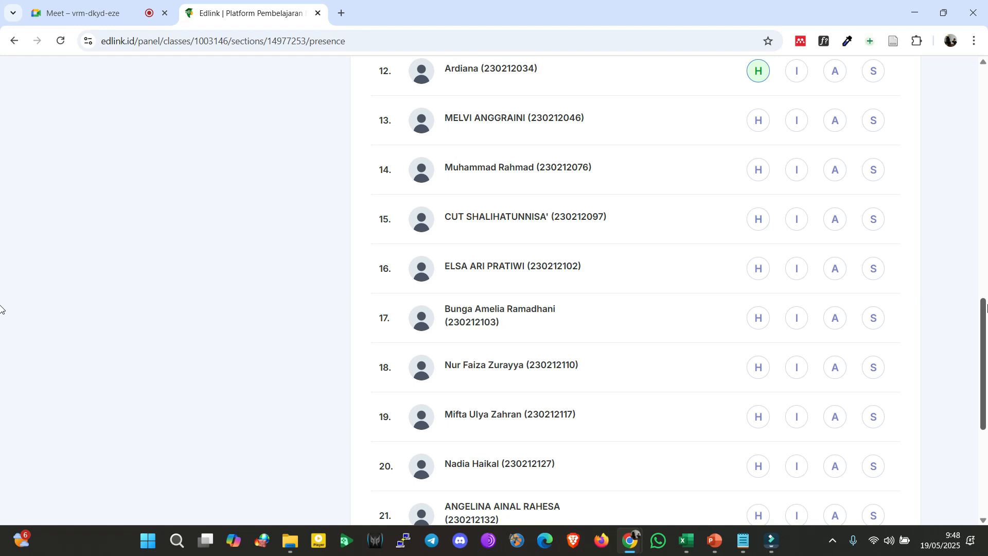
# Mark the students in rows 13, 14 and 15 of the attendance list as Hadir
pyautogui.moveTo(987, 303); pyautogui.dragTo(987, 303)
pyautogui.click(759, 167)
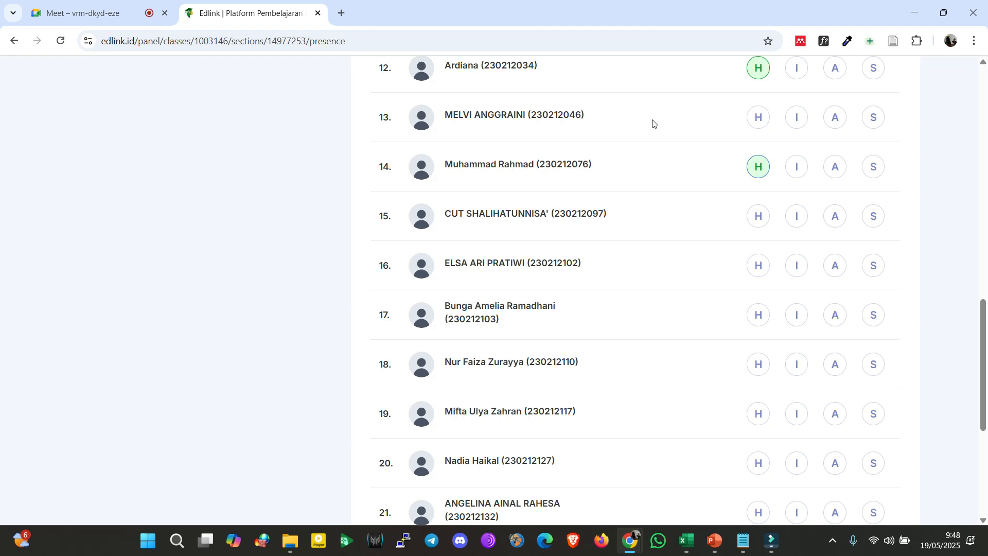
pyautogui.click(758, 117)
pyautogui.moveTo(0, 323); pyautogui.dragTo(1, 341)
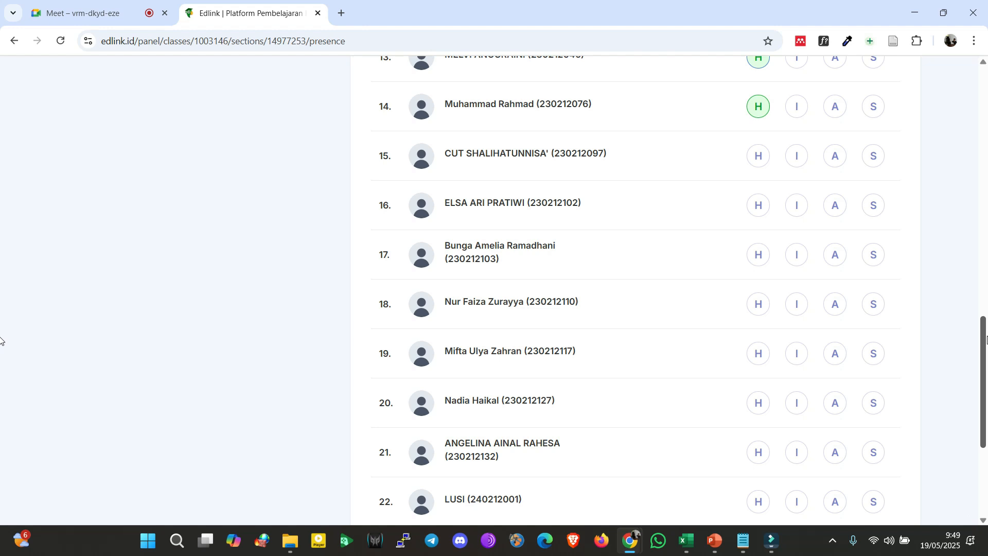
pyautogui.click(758, 156)
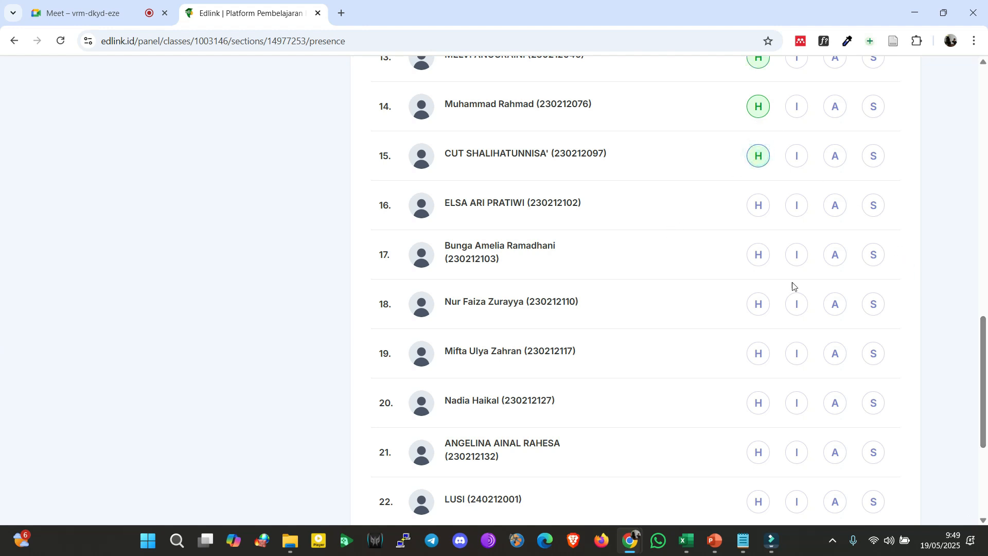
# Mark the students in rows 16, 17 and 18 of the attendance list as Hadir
pyautogui.moveTo(983, 340); pyautogui.dragTo(985, 359)
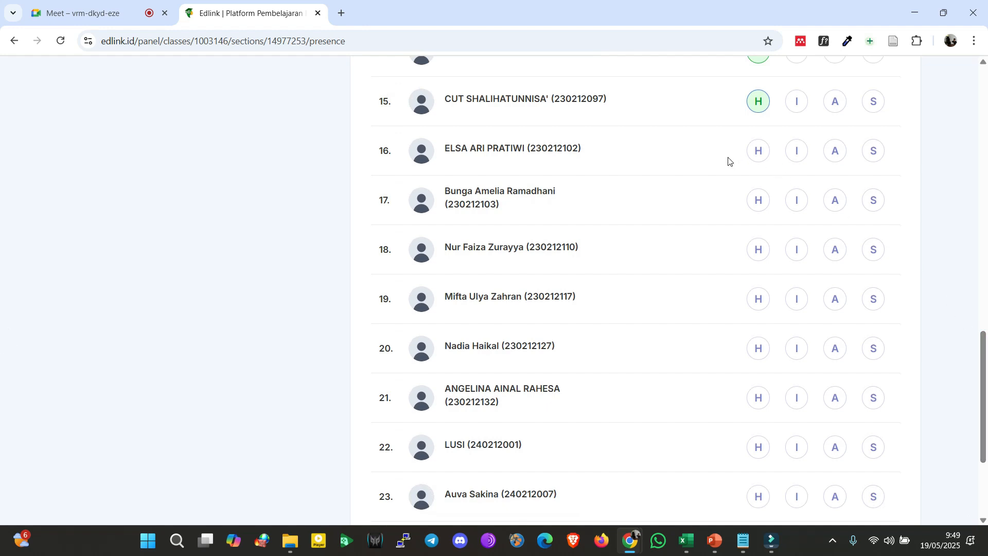
pyautogui.click(761, 153)
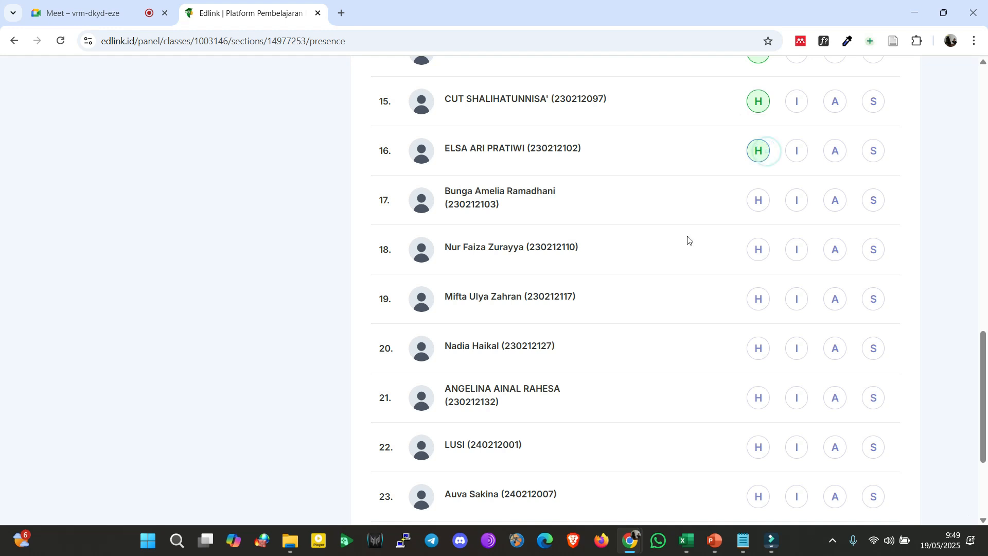
pyautogui.moveTo(982, 367); pyautogui.dragTo(984, 389)
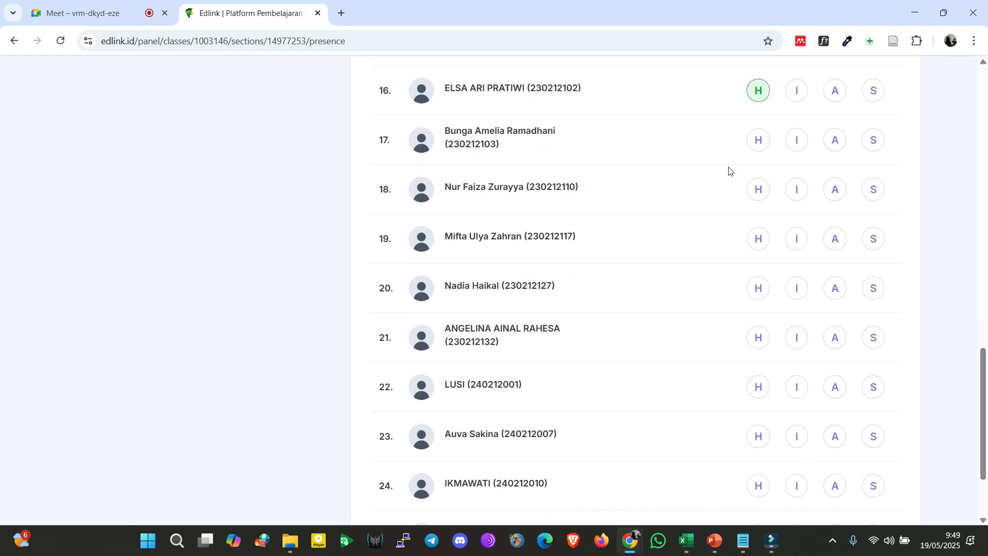
pyautogui.click(760, 146)
pyautogui.scroll(-1, 0, 400)
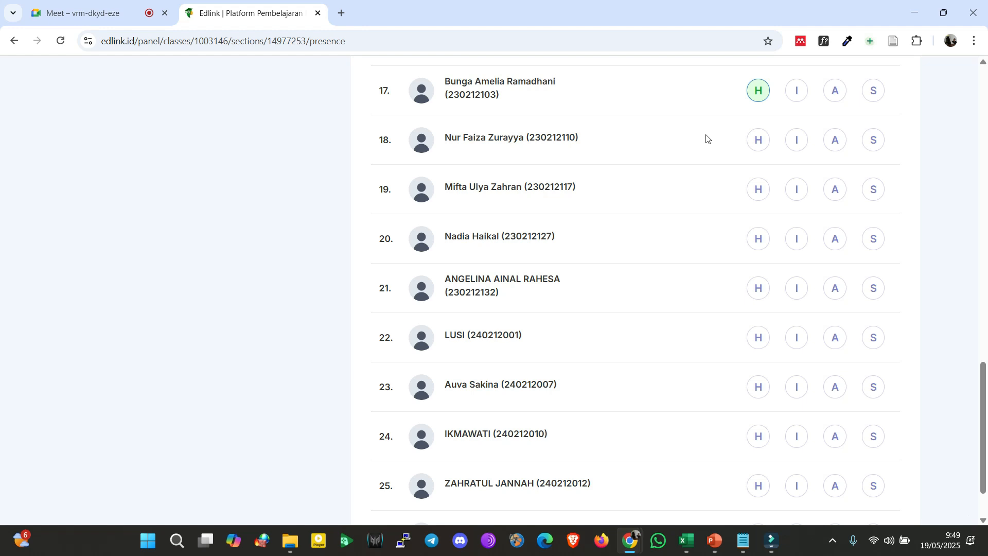
pyautogui.click(759, 144)
# Mark the students in rows 20 to 24 and row 26 of the attendance list as Hadir
pyautogui.scroll(-1, 1, 427)
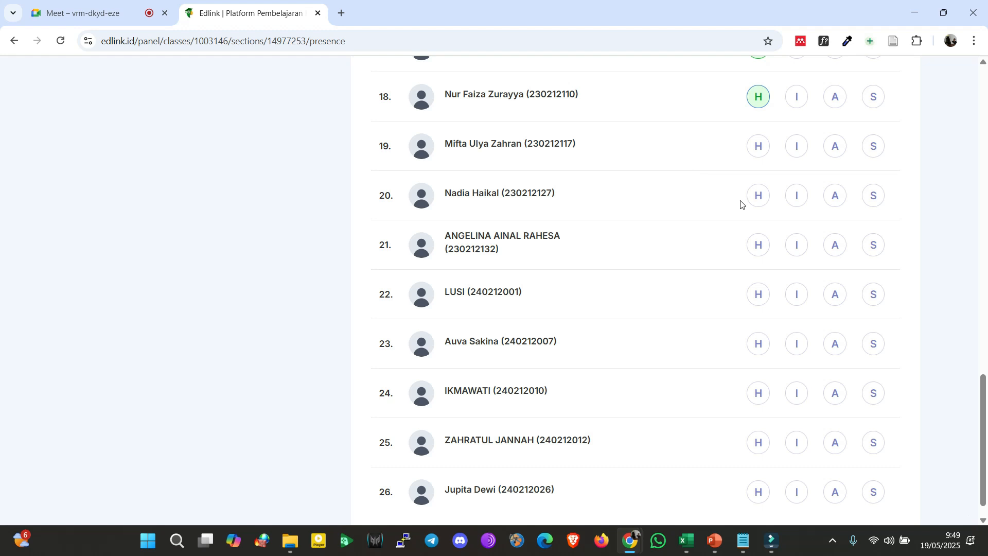
pyautogui.scroll(-1, 3, 427)
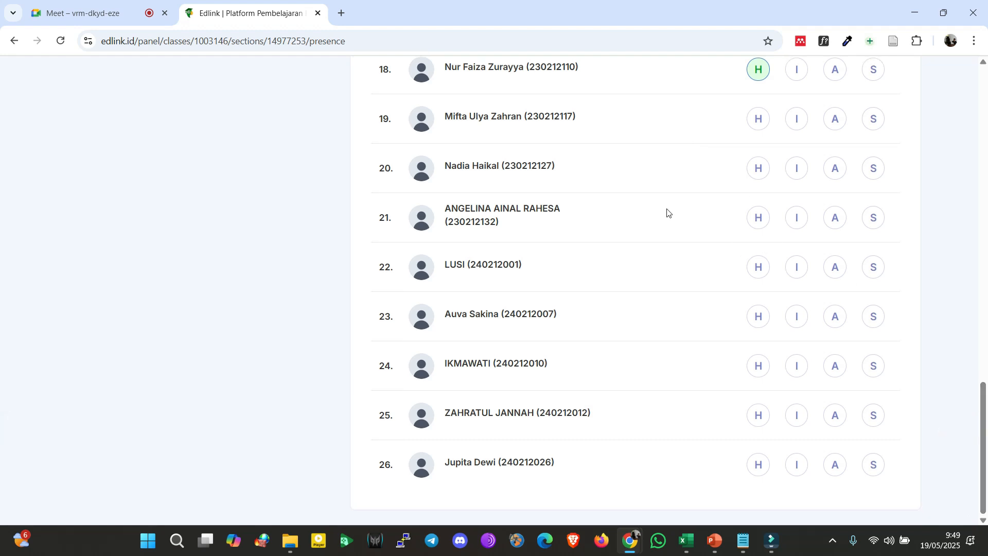
pyautogui.click(759, 168)
pyautogui.click(757, 217)
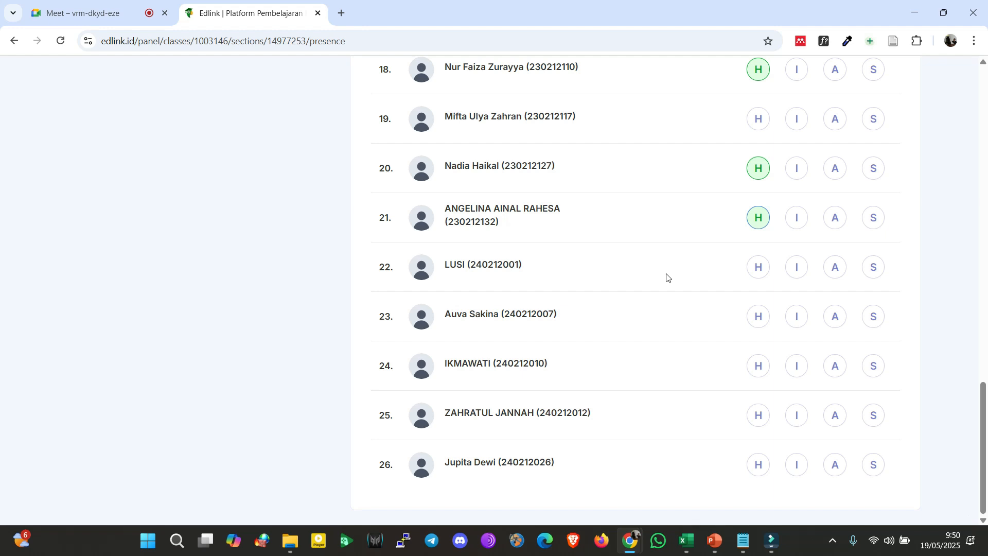
pyautogui.click(758, 267)
pyautogui.click(751, 319)
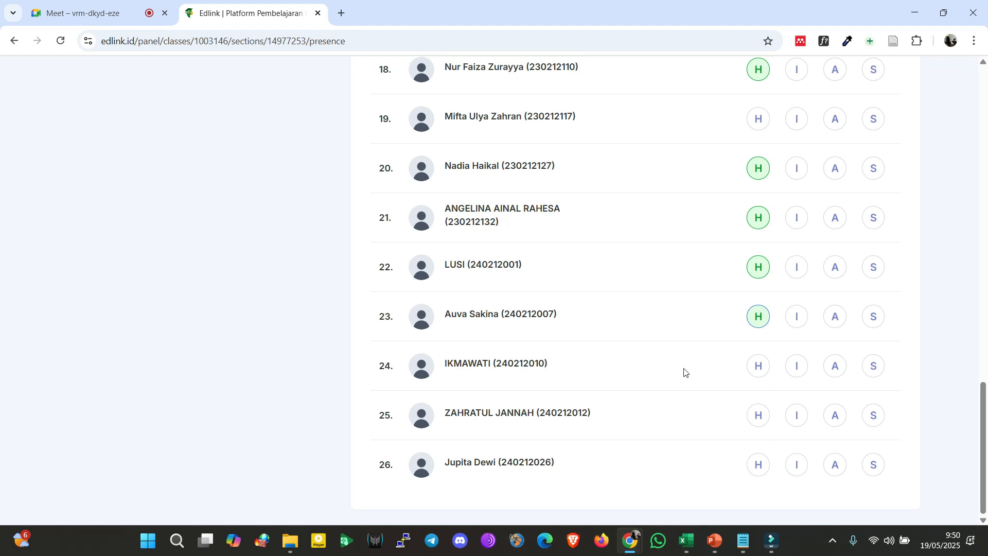
pyautogui.click(755, 376)
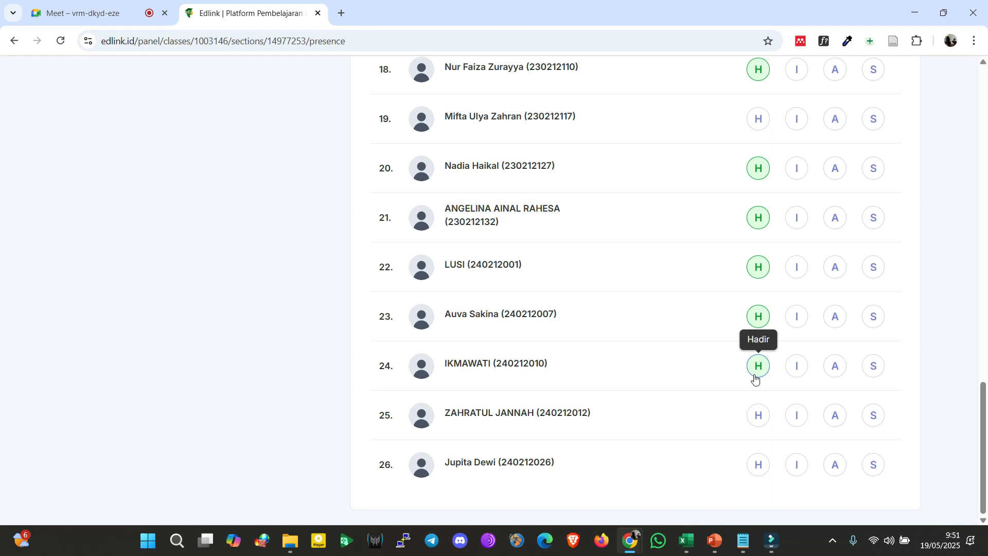
pyautogui.click(756, 465)
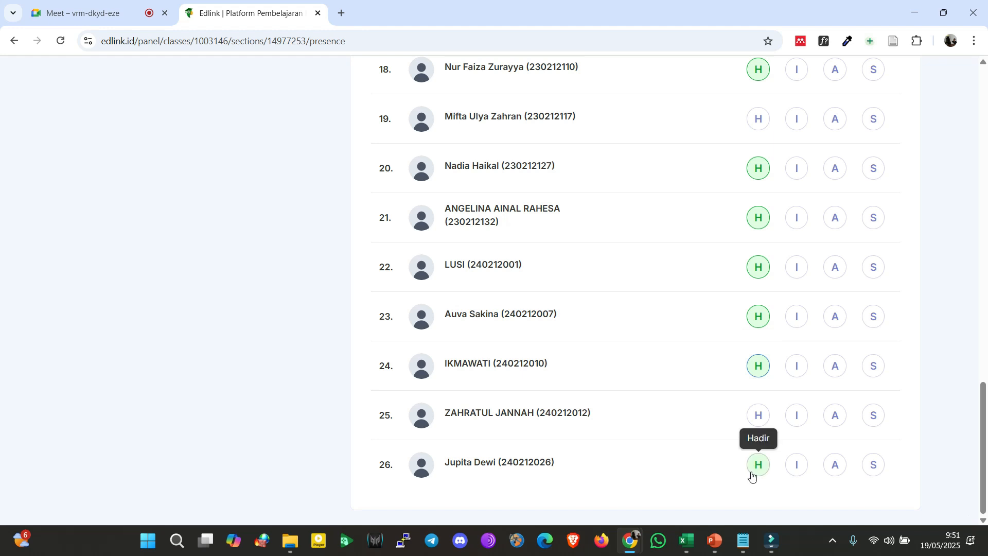
# Save the attendance for the Pivot Table session
pyautogui.scroll(8, 1, 331)
pyautogui.scroll(15, 1, 332)
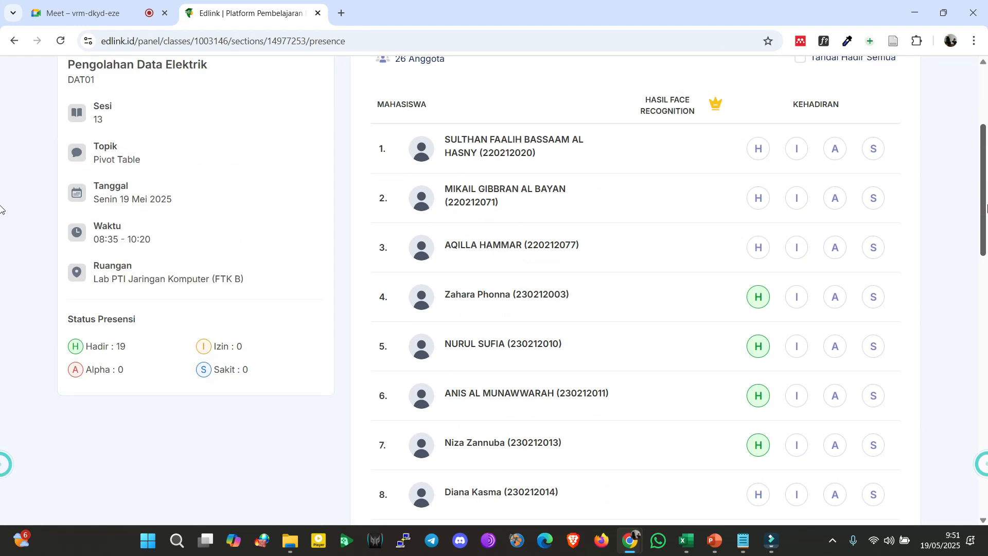
pyautogui.click(872, 147)
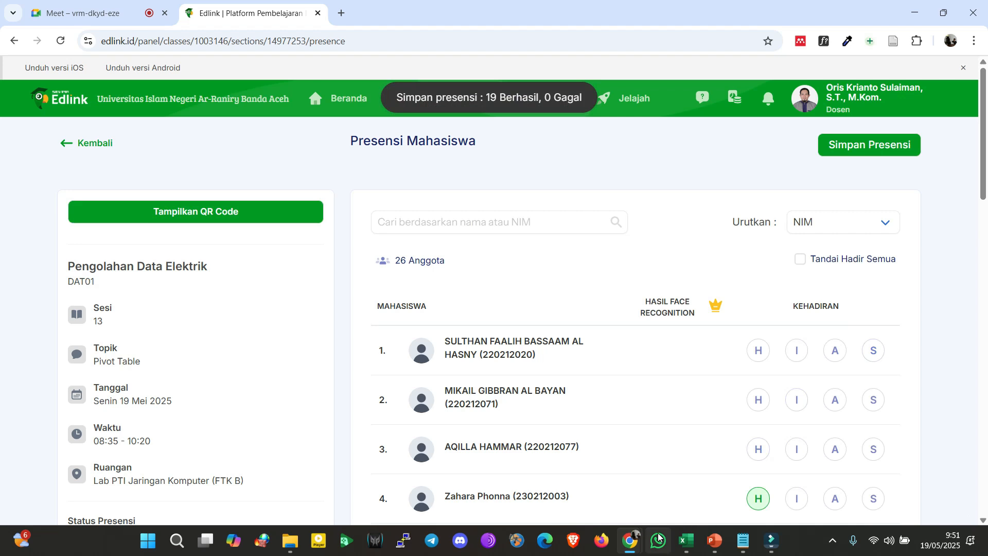
# Mark the students in rows 9 and 25 as Hadir and save the attendance again
pyautogui.scroll(-8, 1, 277)
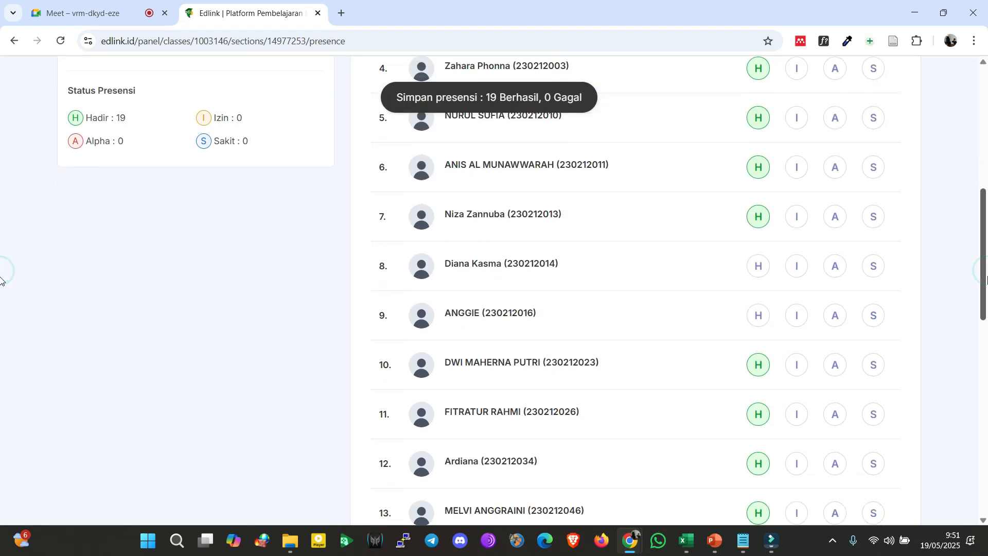
pyautogui.click(754, 314)
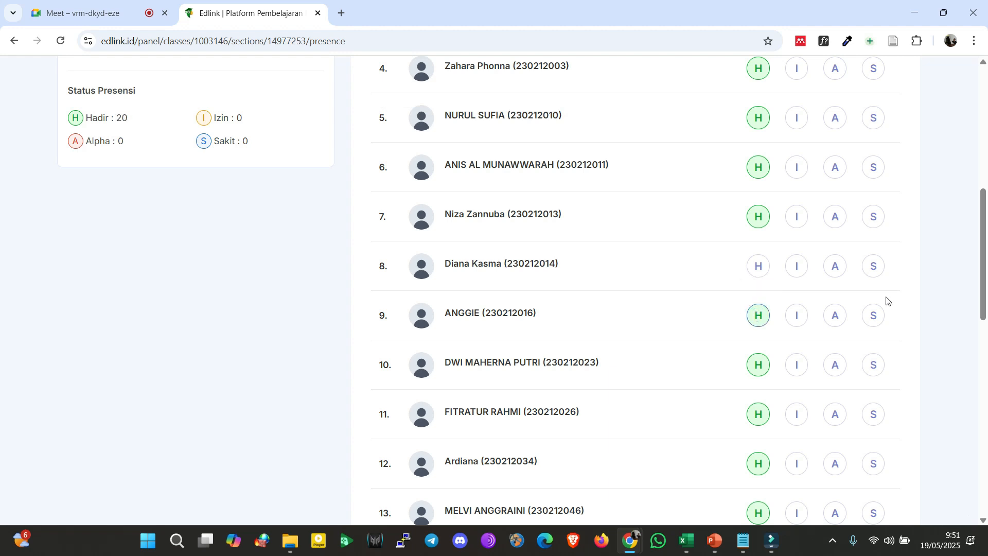
pyautogui.moveTo(982, 288); pyautogui.dragTo(979, 500)
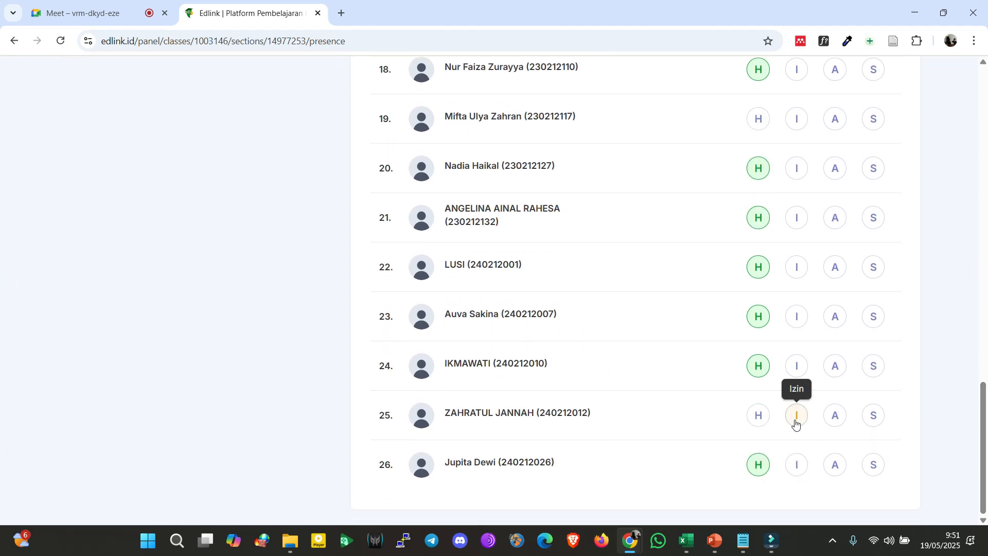
pyautogui.click(758, 414)
pyautogui.scroll(20, 0, 431)
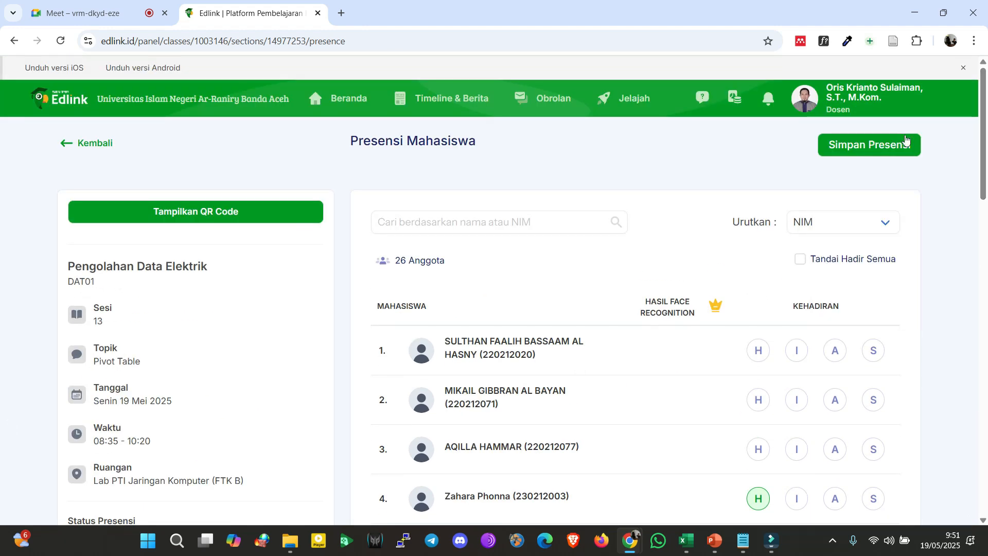
pyautogui.click(867, 145)
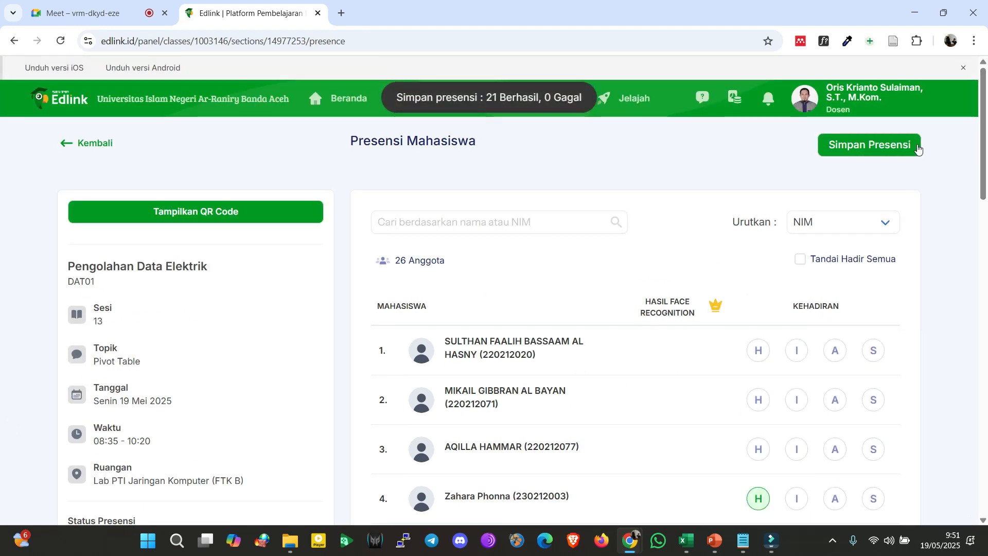
# Check the saved attendance marks through the whole student list and back to the session summary
pyautogui.scroll(-5, 3, 161)
pyautogui.scroll(1, 2, 226)
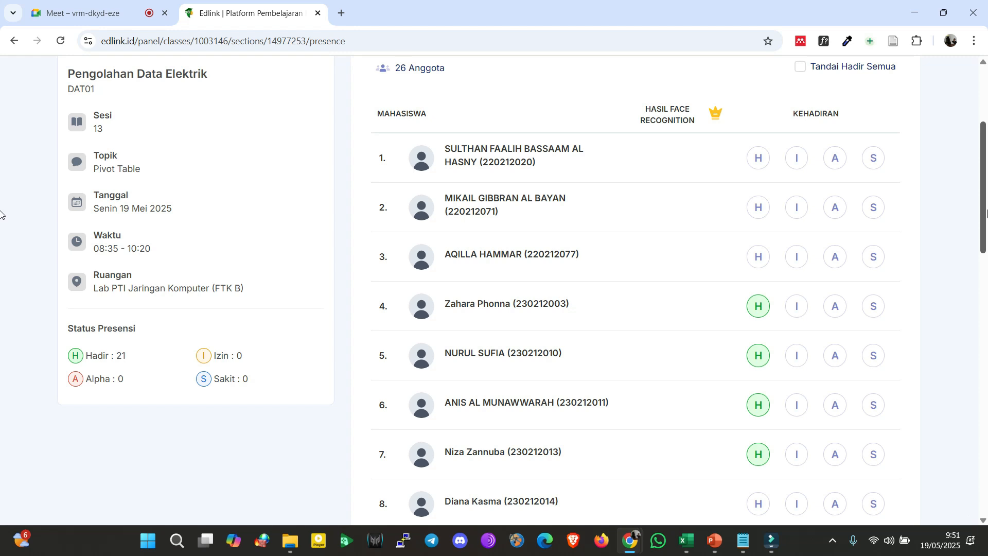
pyautogui.scroll(-15, 2, 213)
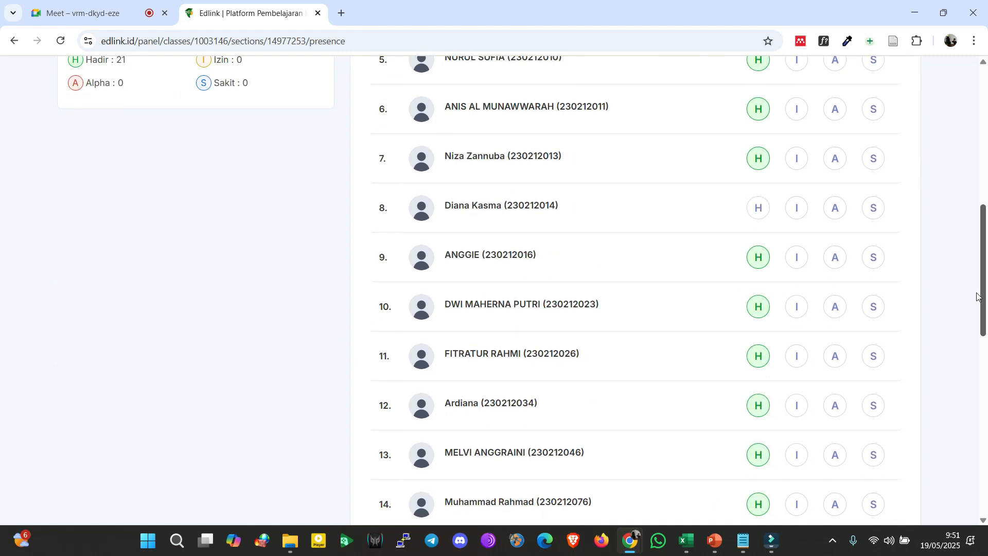
pyautogui.scroll(1, 953, 434)
pyautogui.scroll(-3, 964, 452)
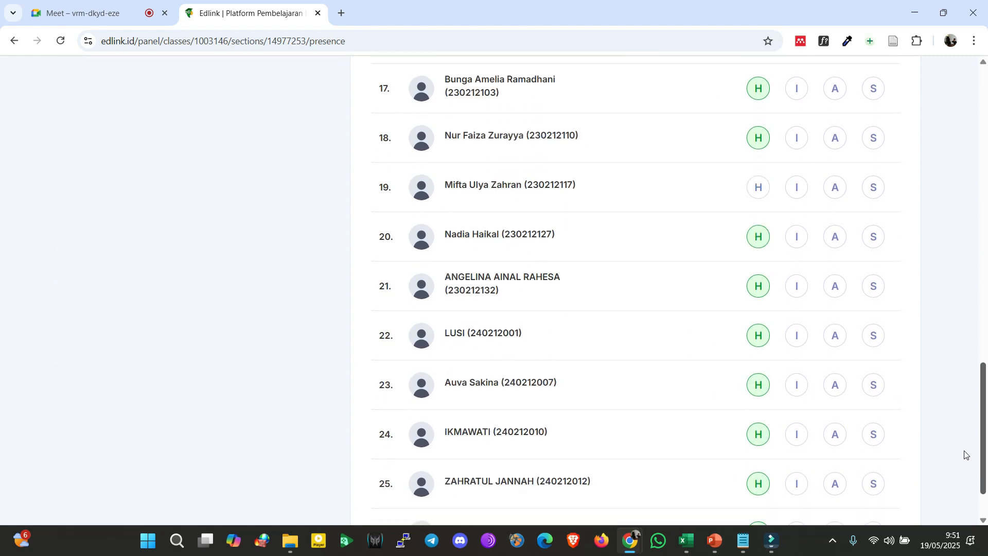
pyautogui.scroll(15, 2, 302)
pyautogui.scroll(1, 2, 213)
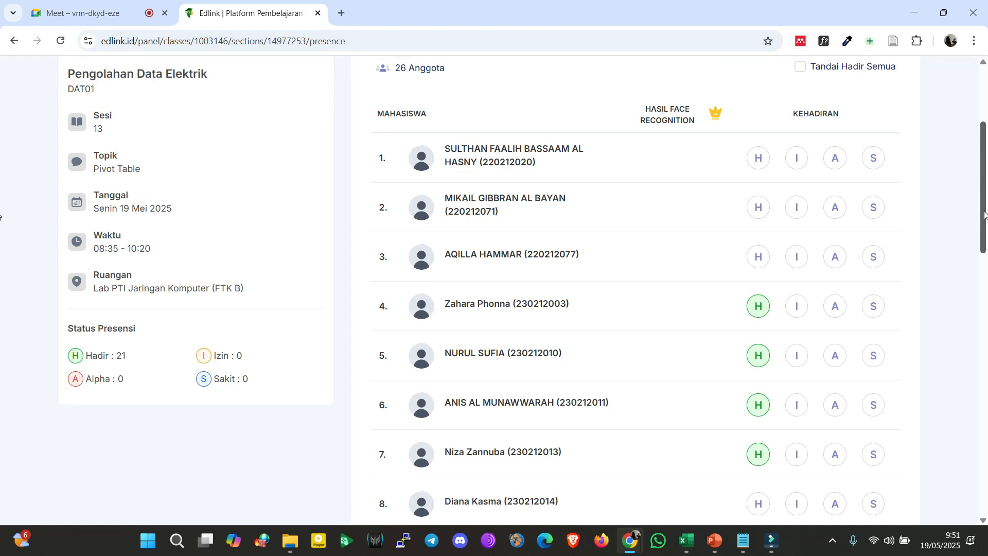
# Switch to Excel and look at Part B exercise 01 and its Row and Value guideline cells on the Case Practice sheet
pyautogui.click(689, 539)
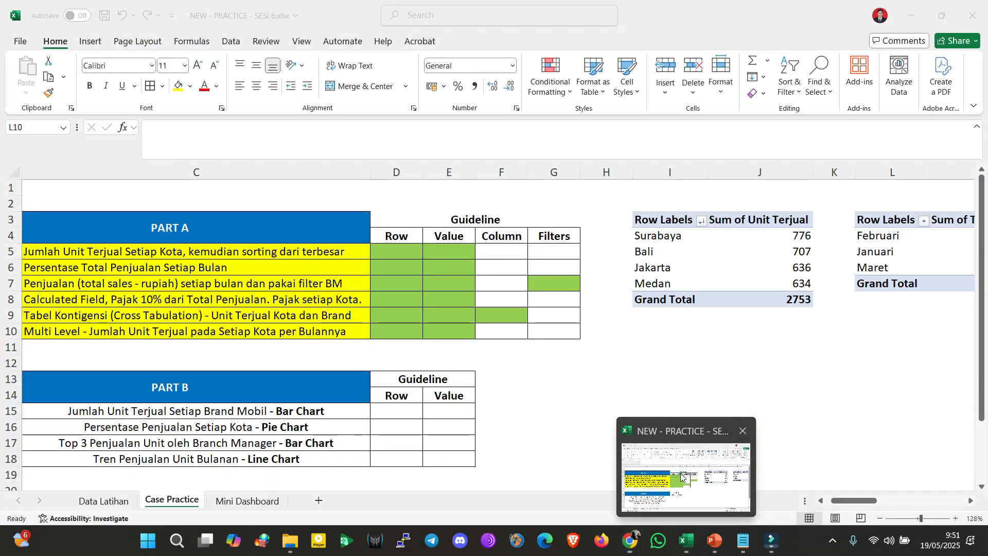
pyautogui.click(357, 408)
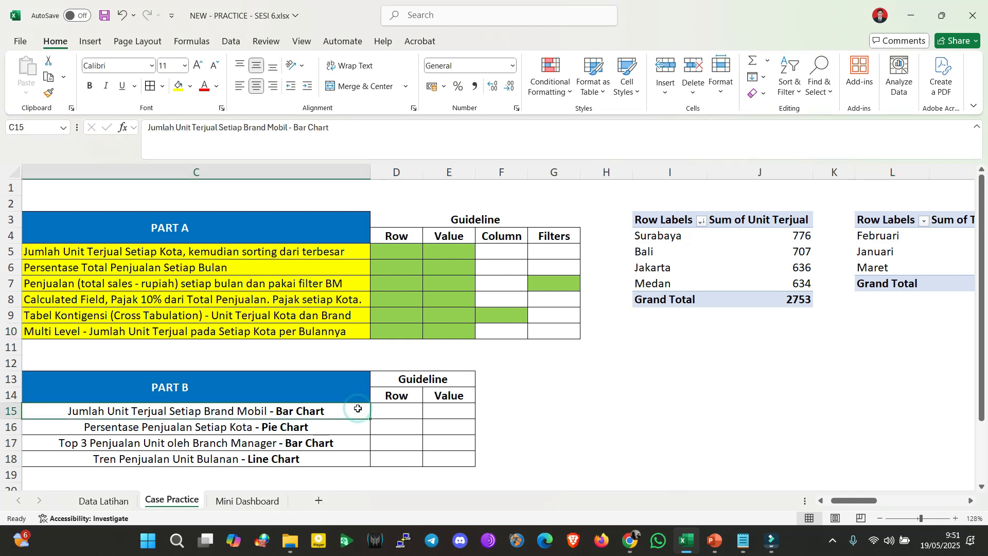
pyautogui.press('Home')
pyautogui.click(358, 409)
pyautogui.press('Right')
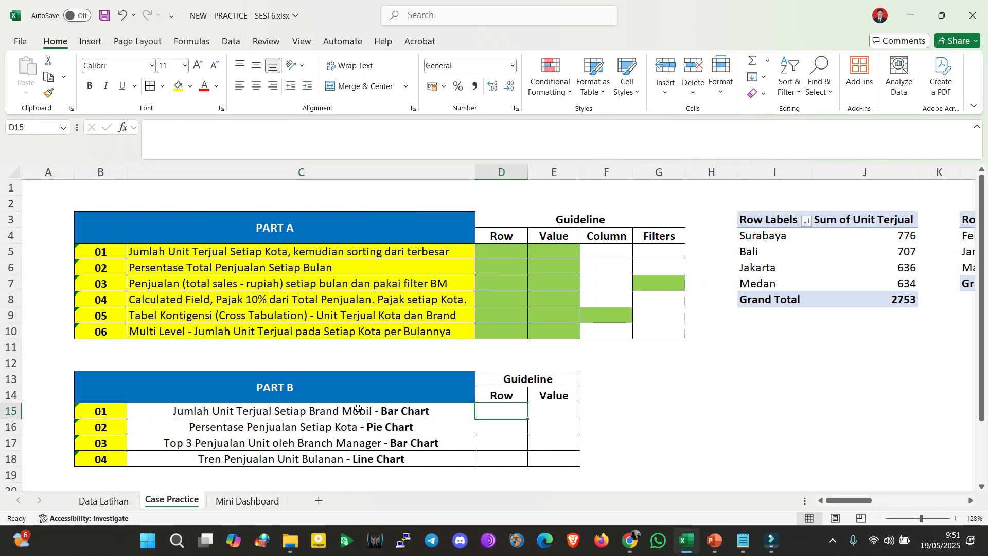
pyautogui.press('Right')
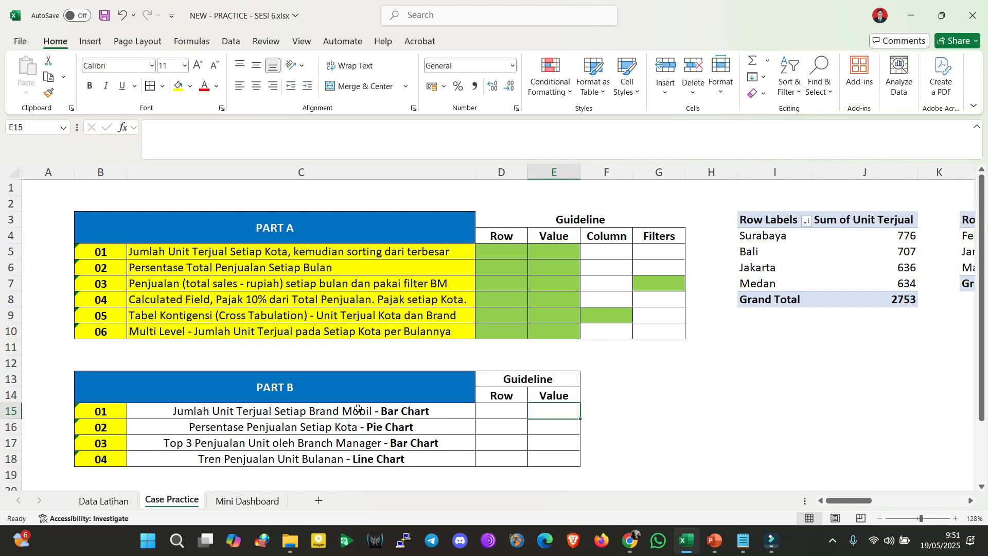
# Go over the Part A exercise list and the four Part B chart exercises in C15:C18
pyautogui.moveTo(261, 248); pyautogui.dragTo(616, 331)
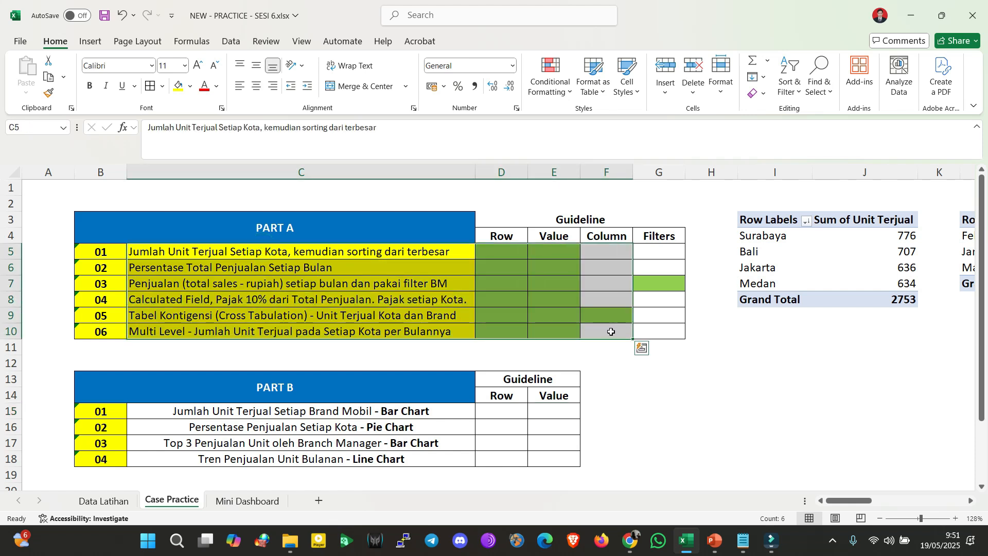
pyautogui.click(750, 333)
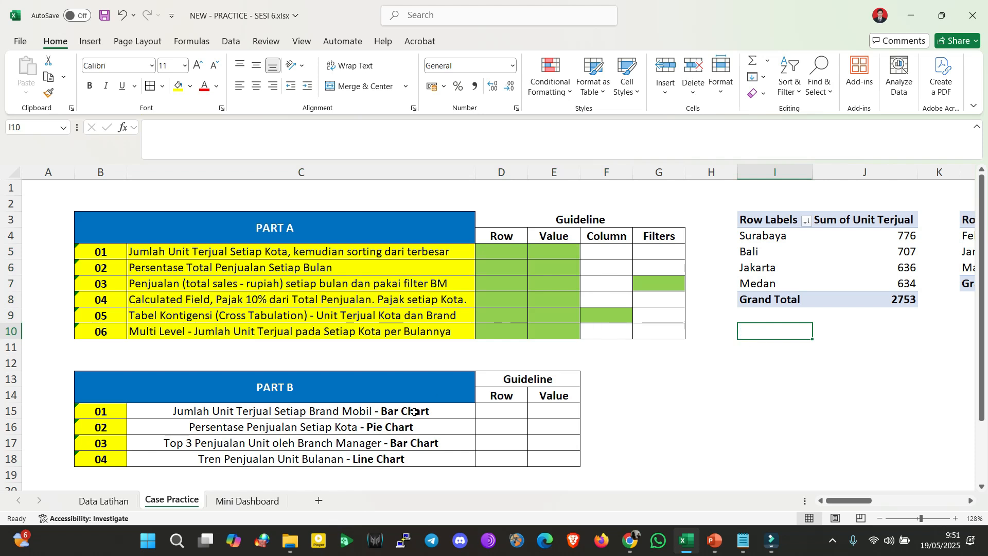
pyautogui.moveTo(229, 411); pyautogui.dragTo(355, 453)
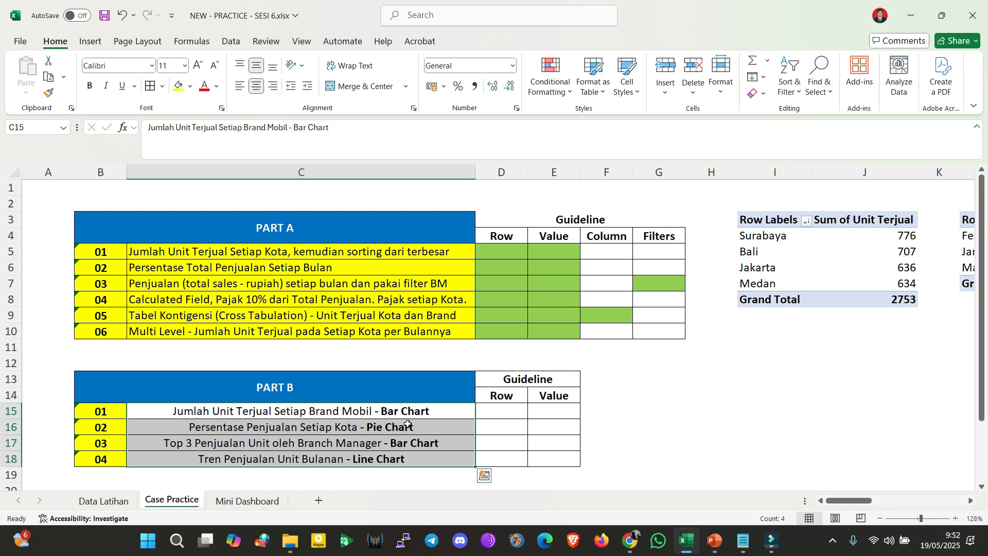
pyautogui.click(432, 425)
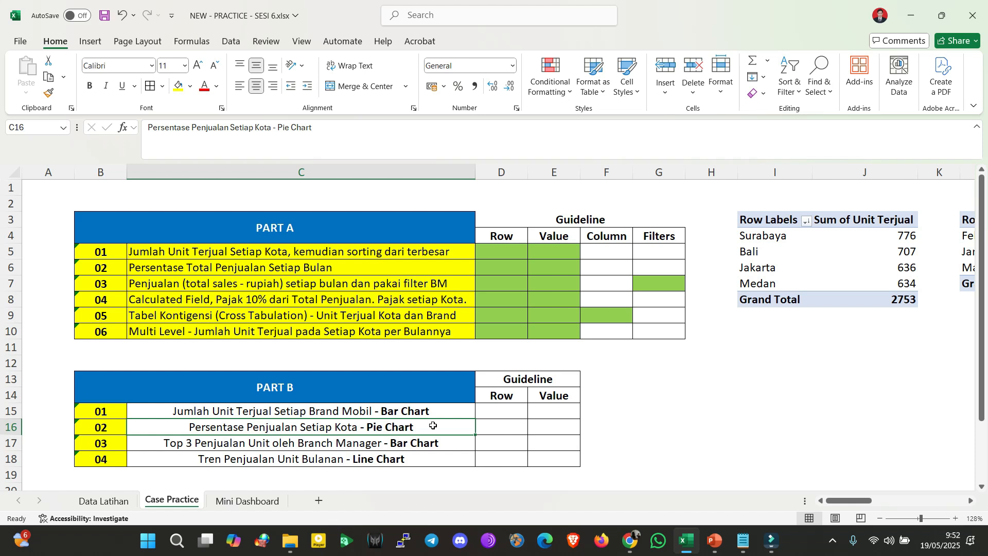
# View the Basic Charts slide in the PowerPoint presentation, then return to the Part B exercise 01 in cell C15 of the Excel workbook
pyautogui.click(721, 544)
pyautogui.click(31, 366)
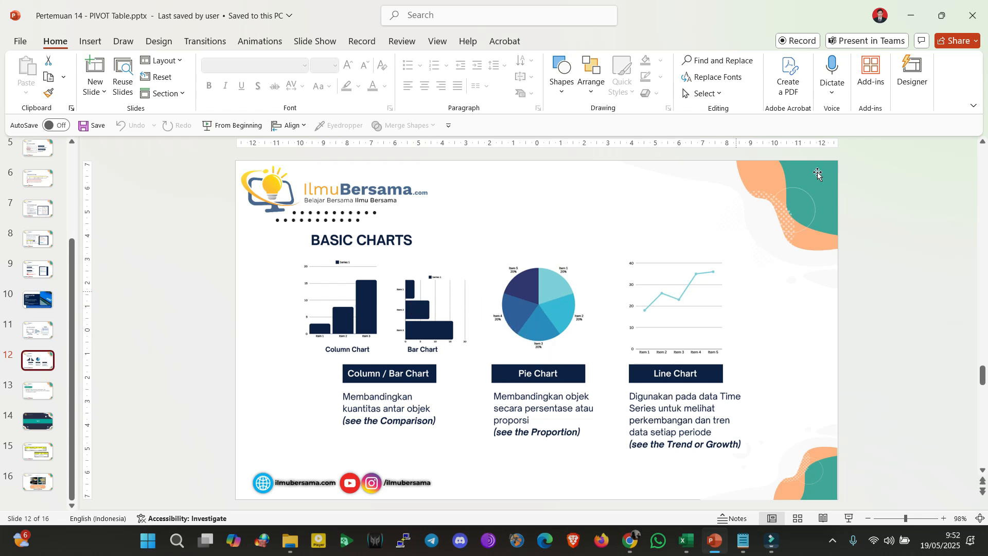
pyautogui.click(912, 15)
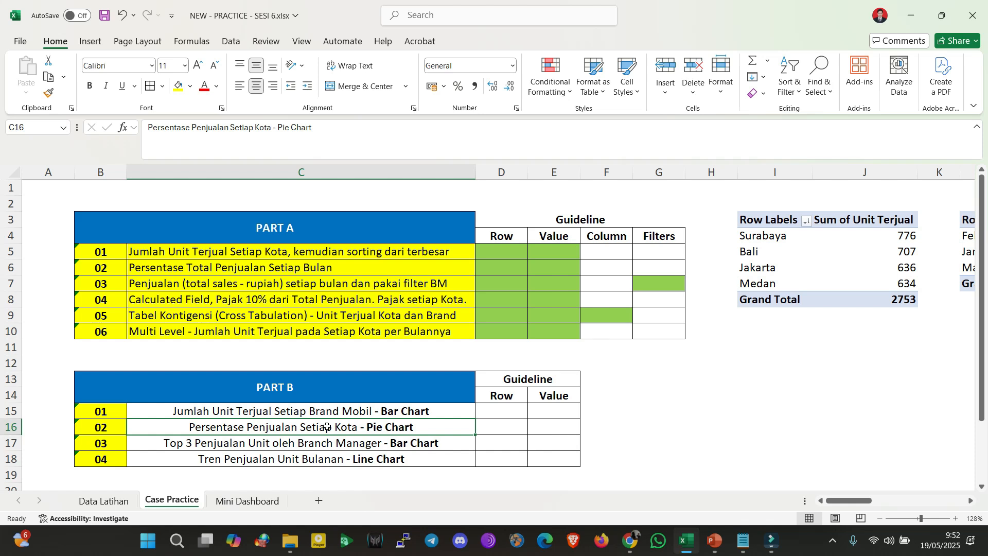
pyautogui.click(388, 411)
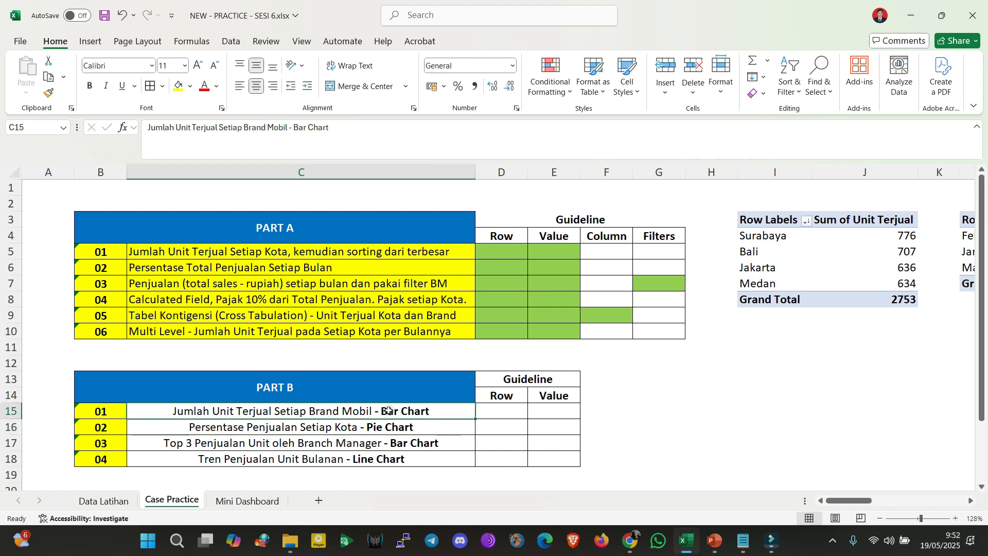
# Go over Part B exercises 02 to 04, compare them with the Mini Dashboard sheet, and return to exercise 01 on Case Practice
pyautogui.click(351, 429)
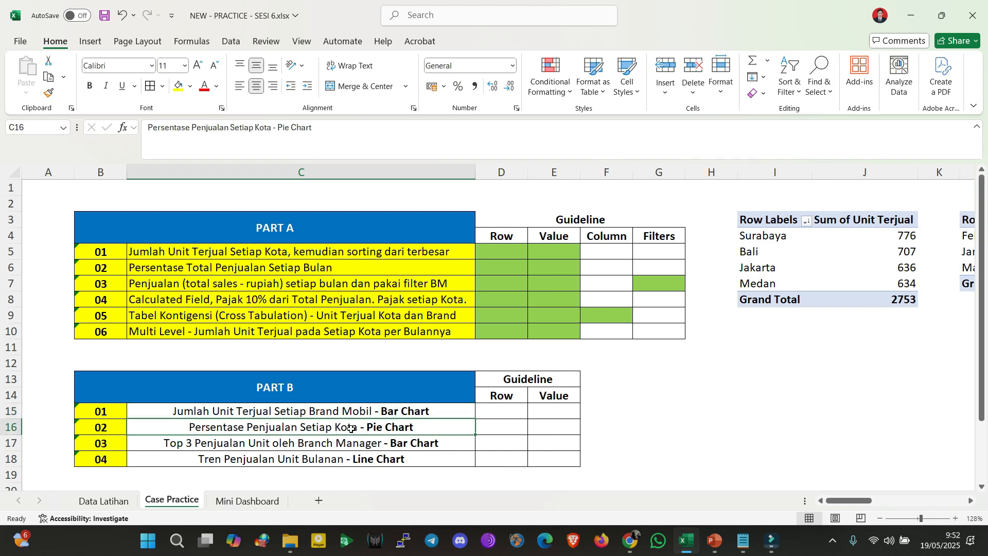
pyautogui.press('Down')
pyautogui.press('Down')
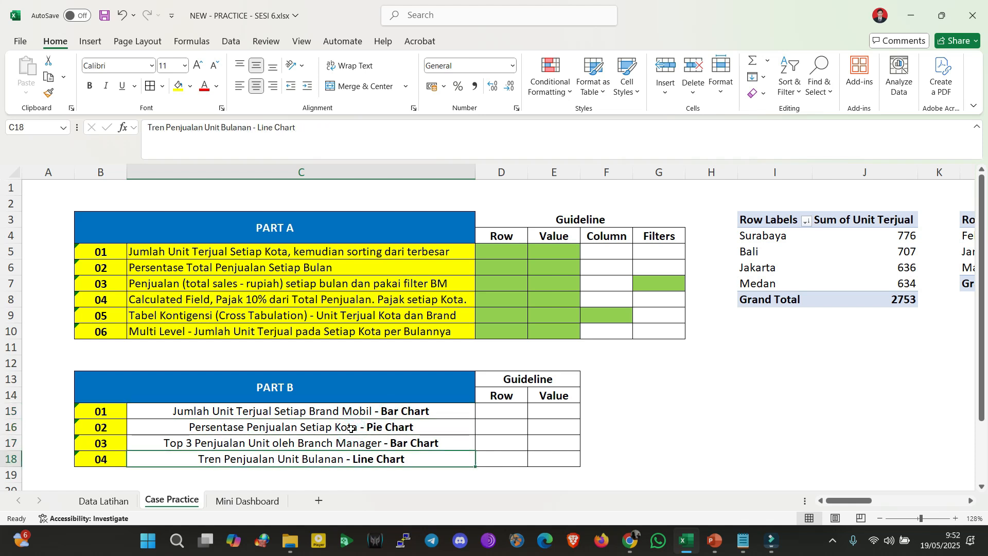
pyautogui.click(238, 500)
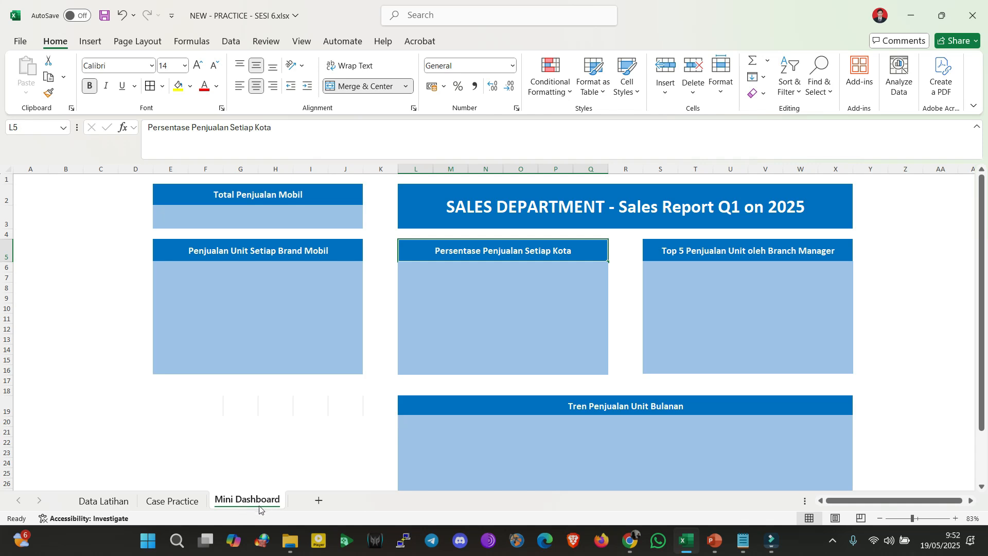
pyautogui.click(172, 501)
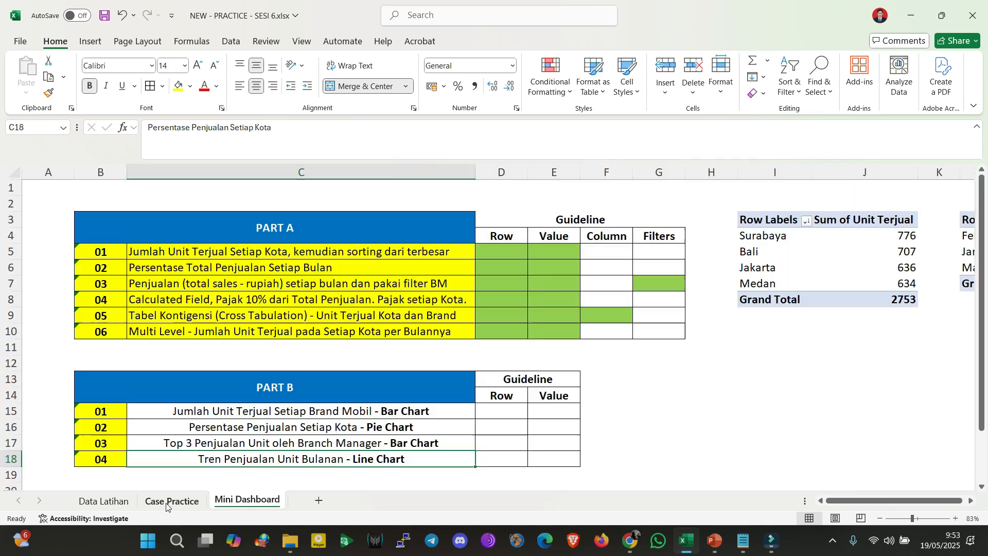
pyautogui.click(320, 413)
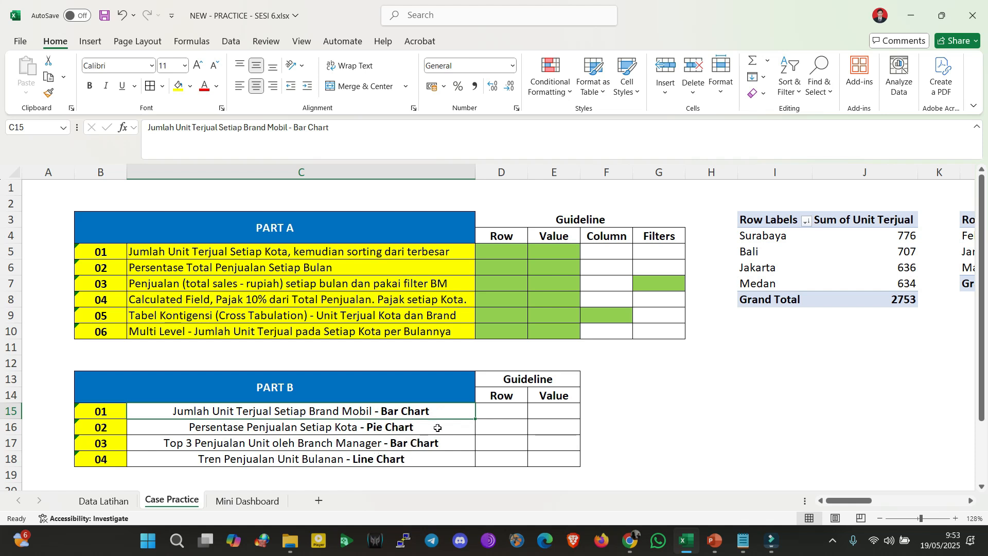
pyautogui.click(622, 430)
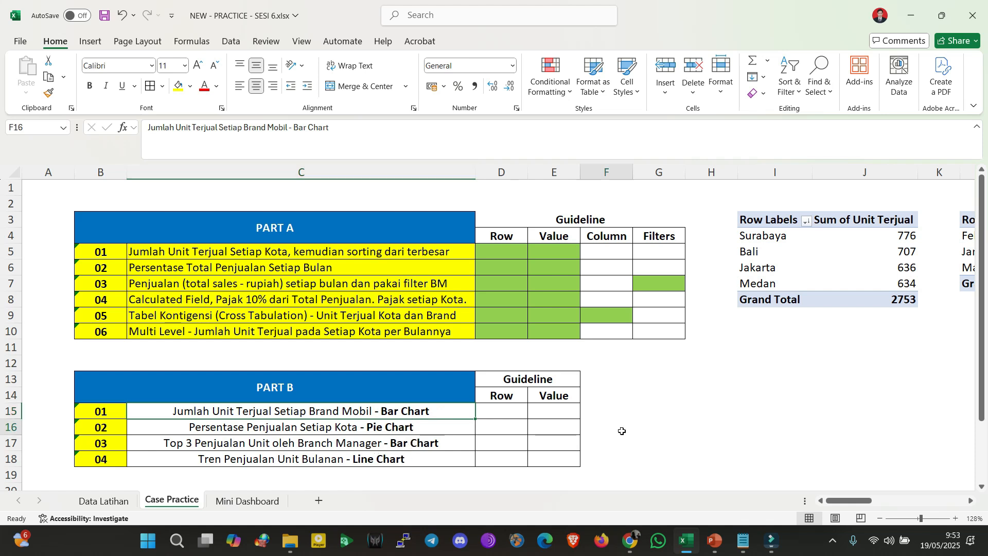
# Add a new worksheet named B01 between Case Practice and Mini Dashboard, and select its cell A4
pyautogui.click(319, 501)
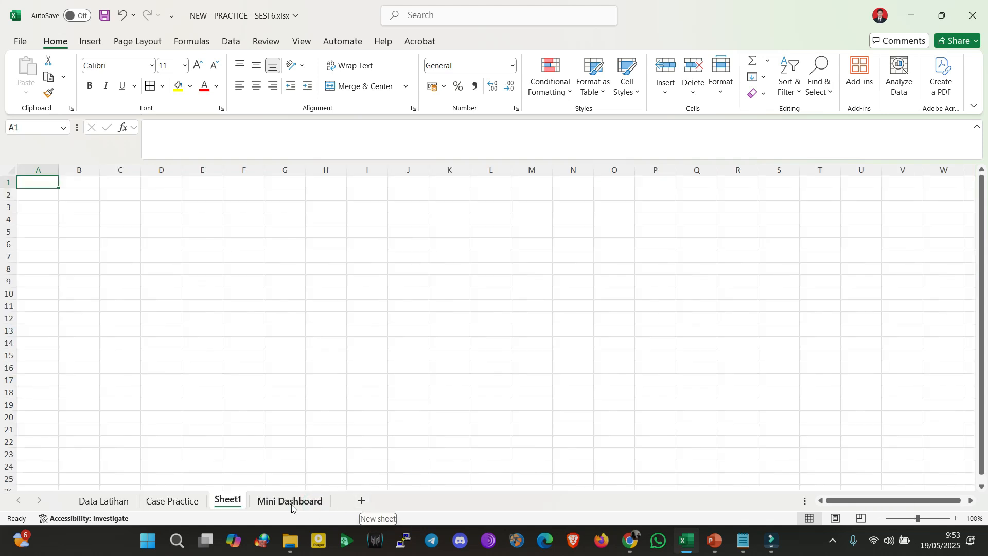
pyautogui.doubleClick(230, 502)
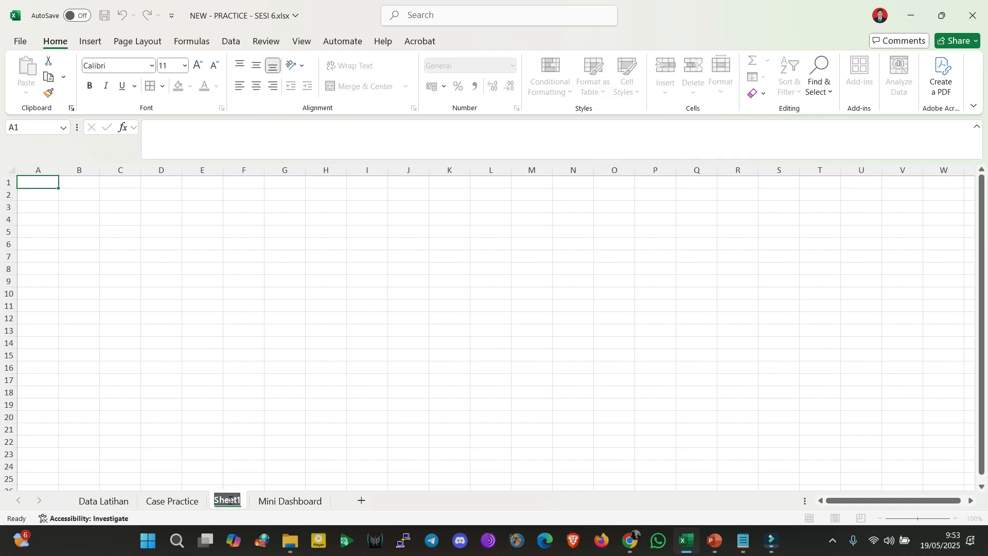
pyautogui.write('B01')
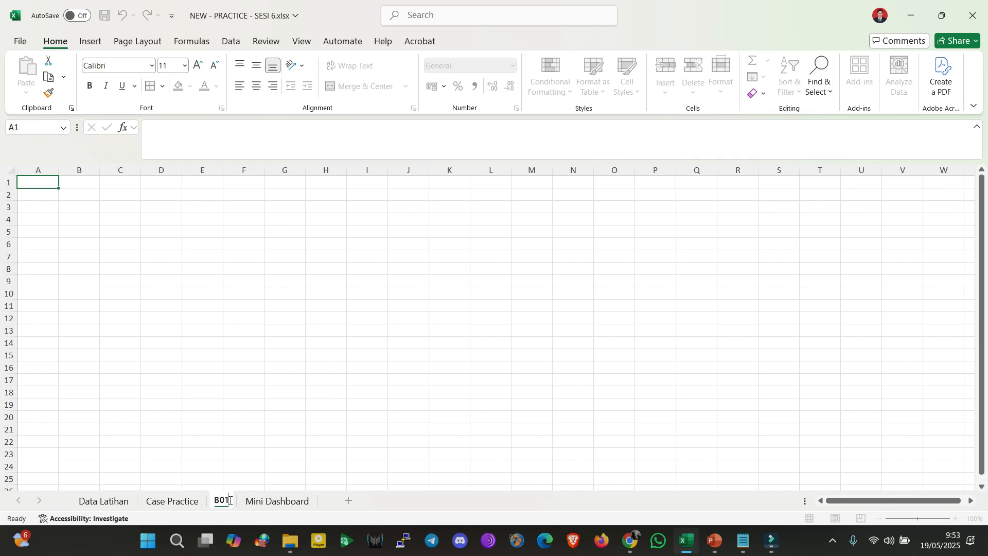
pyautogui.click(190, 404)
pyautogui.click(50, 221)
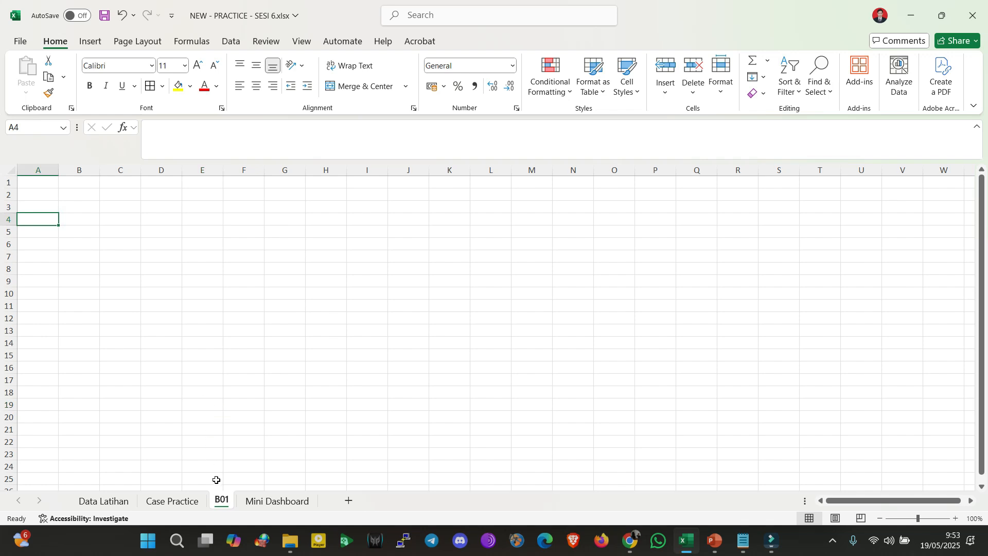
# Copy the whole pivot table of Unit Terjual per city, I3:J8 on the Case Practice sheet, and hide the PivotTable Fields pane
pyautogui.click(199, 500)
pyautogui.click(174, 507)
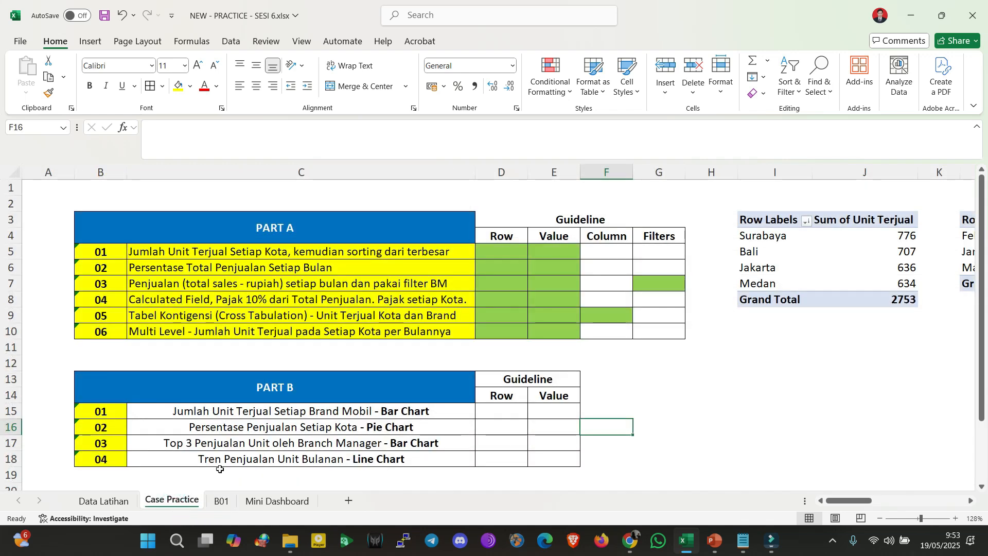
pyautogui.moveTo(759, 222); pyautogui.dragTo(854, 300)
pyautogui.hotkey('ctrl', 'c')
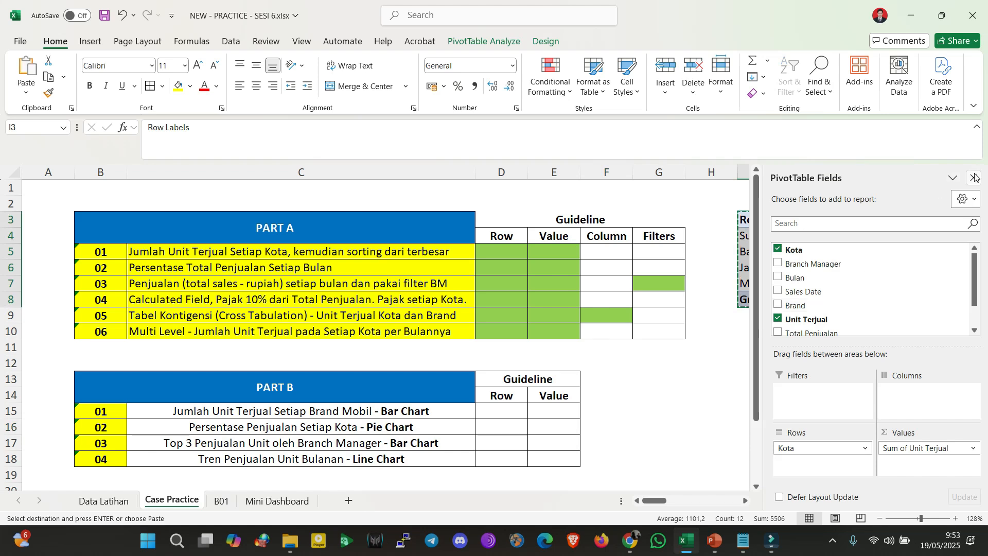
pyautogui.click(973, 178)
pyautogui.click(777, 215)
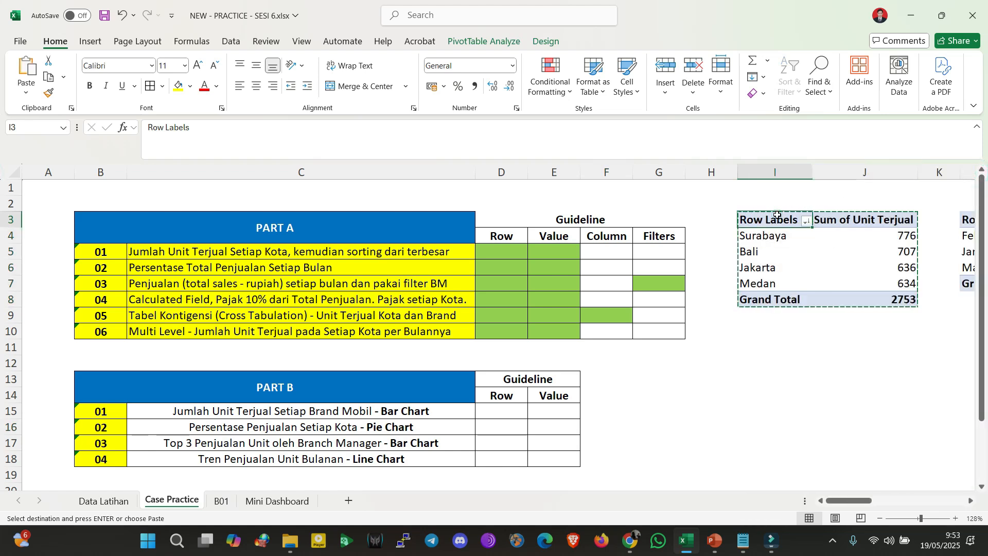
pyautogui.press('Right')
pyautogui.press('Left')
pyautogui.hotkey('shift', 'Down')
pyautogui.hotkey('shift', 'Down')
pyautogui.click(777, 214)
pyautogui.hotkey('ctrl', 'a')
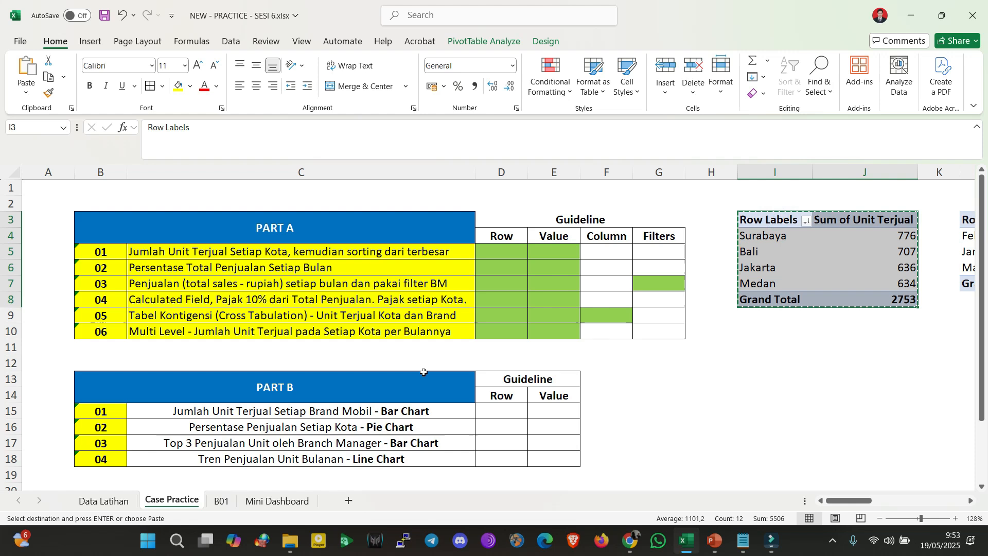
# Paste the copied pivot table at A4 of the B01 sheet and fit columns A and B to their contents
pyautogui.click(222, 500)
pyautogui.hotkey('ctrl', 'v')
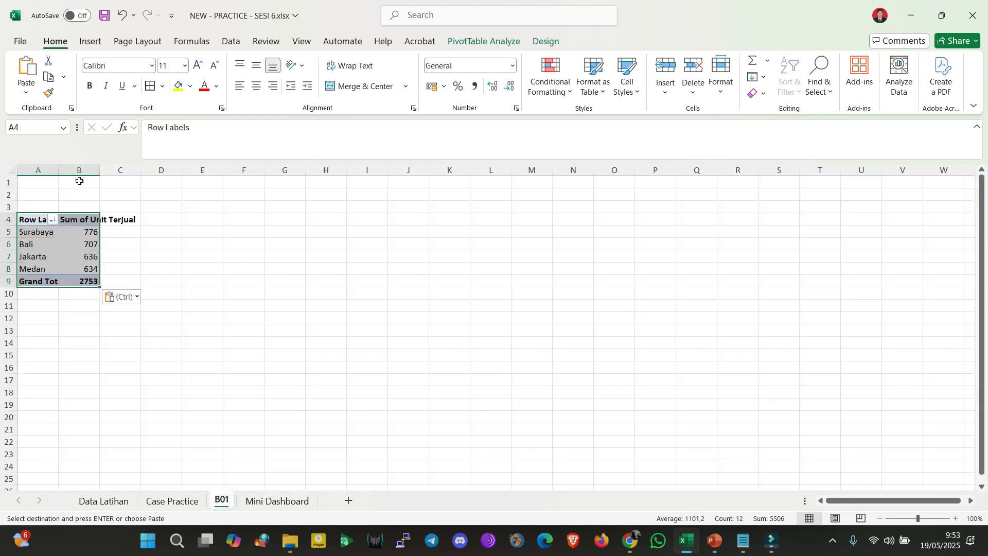
pyautogui.doubleClick(58, 170)
pyautogui.doubleClick(117, 170)
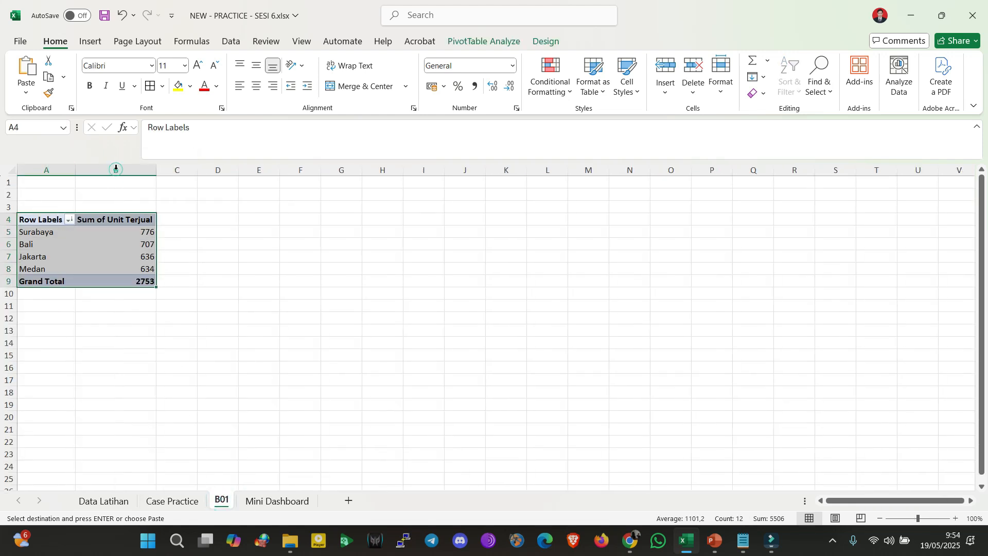
# In the B01 sheet's PivotTable, replace the Kota row field with Brand, keeping Sum of Unit Terjual as the values
pyautogui.click(255, 242)
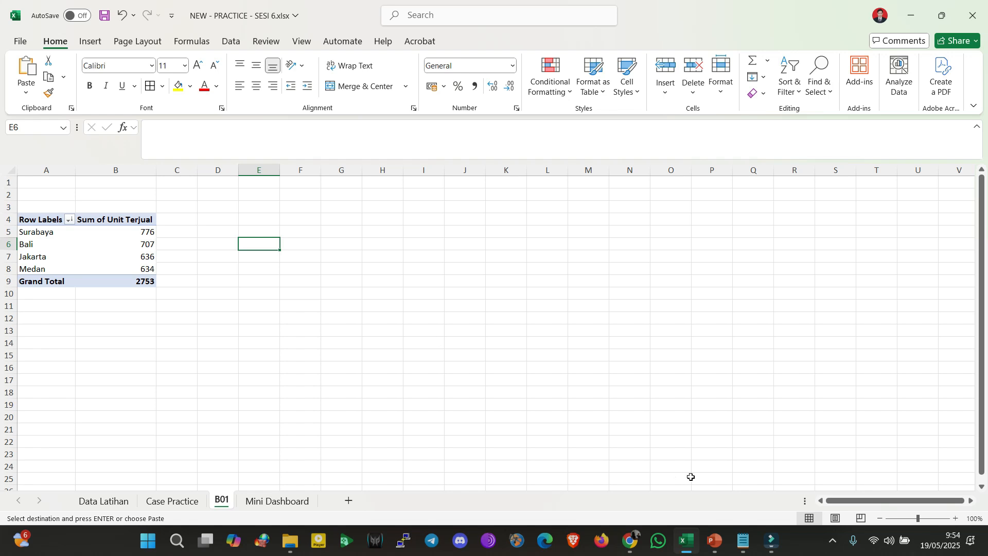
pyautogui.click(954, 520)
pyautogui.click(954, 519)
pyautogui.click(954, 519)
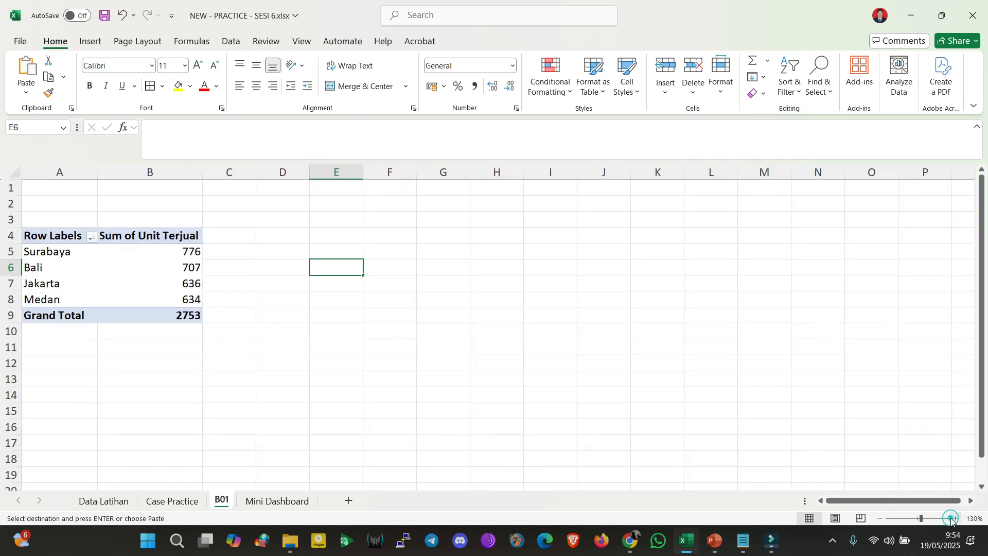
pyautogui.click(172, 500)
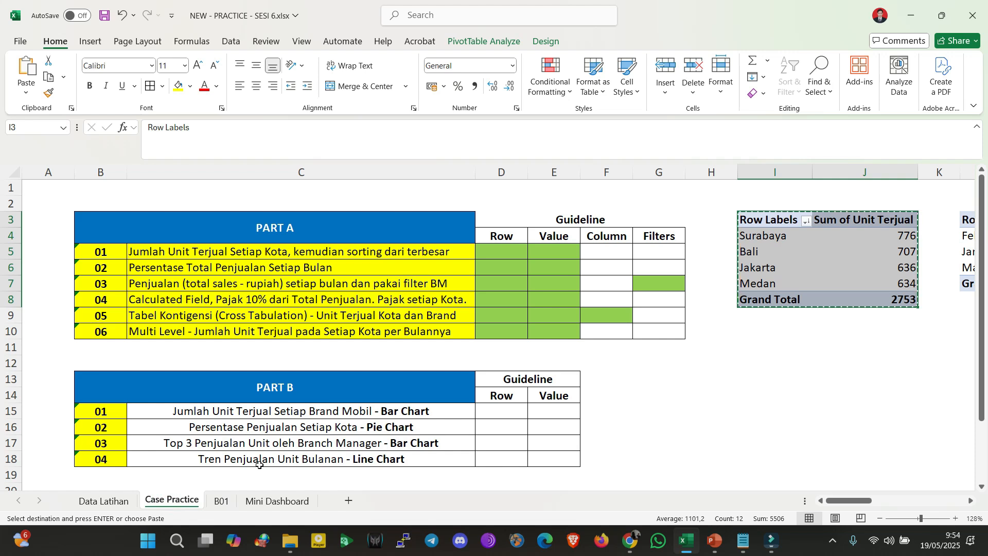
pyautogui.click(225, 500)
pyautogui.click(54, 252)
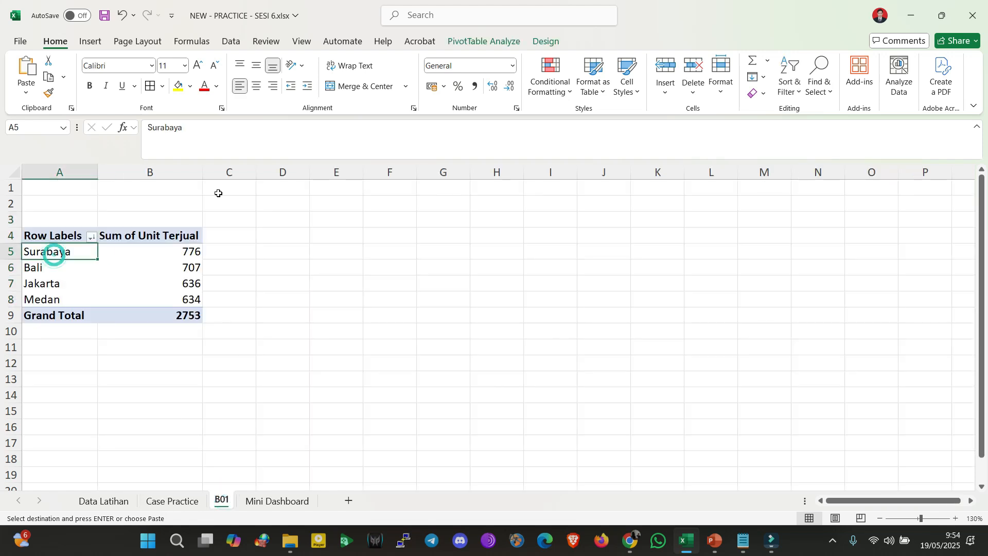
pyautogui.click(459, 41)
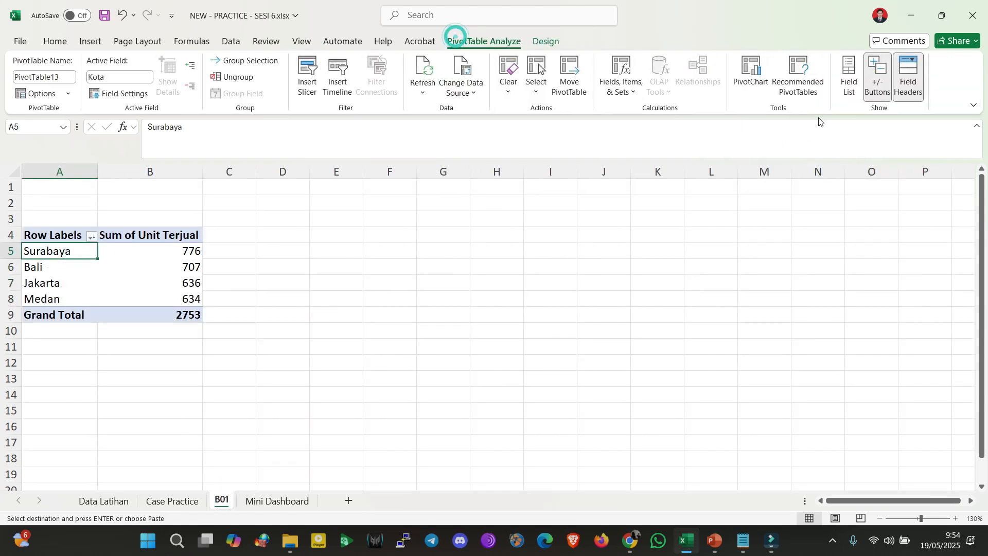
pyautogui.click(847, 62)
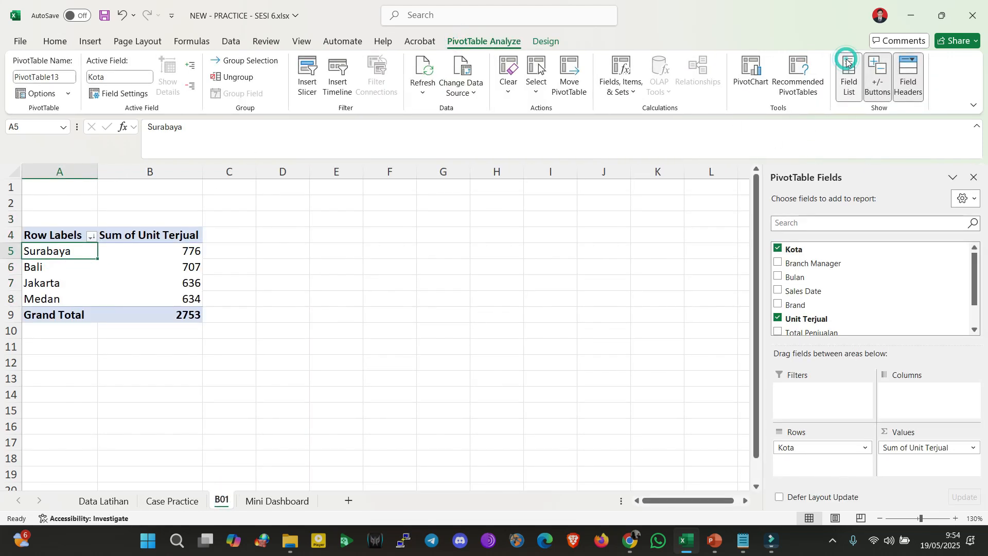
pyautogui.click(779, 249)
pyautogui.click(778, 305)
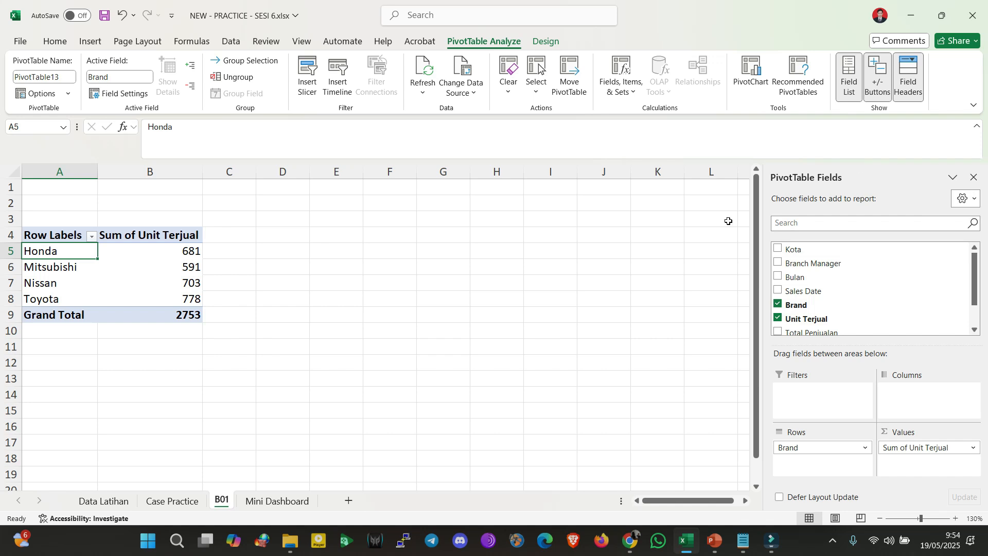
pyautogui.click(971, 177)
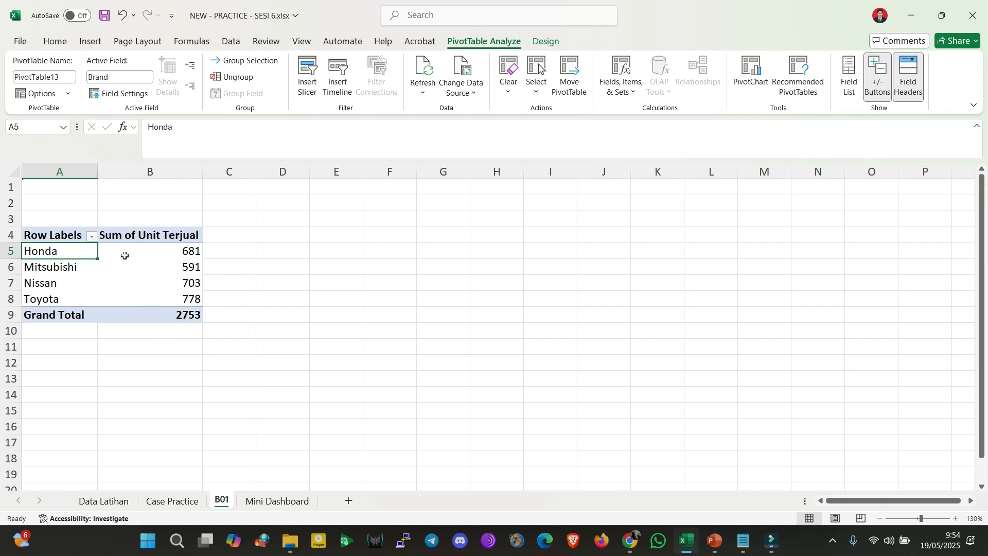
# Compare the brands and unit sums in the B01 PivotTable with the first Part B task on the Case Practice sheet
pyautogui.click(174, 500)
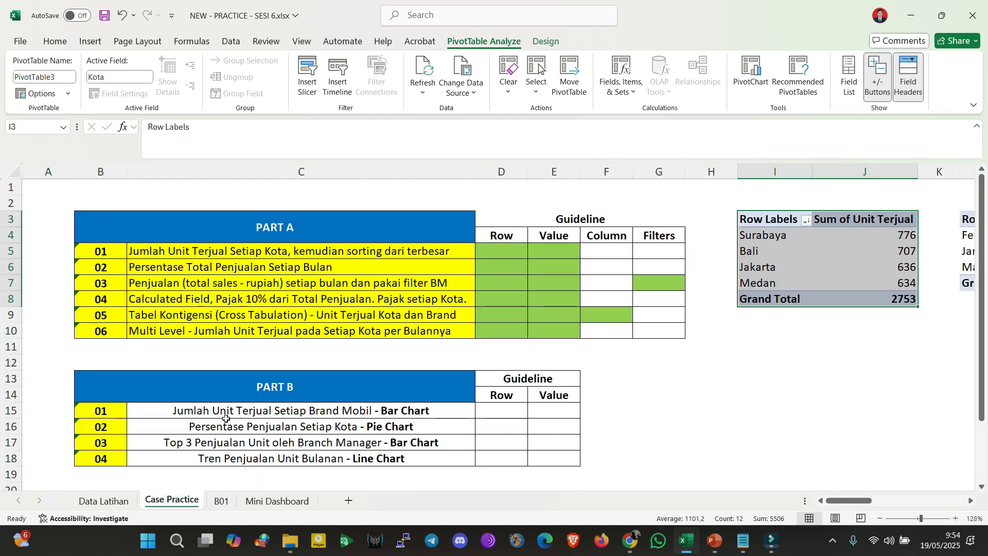
pyautogui.click(221, 500)
pyautogui.moveTo(166, 243); pyautogui.dragTo(159, 281)
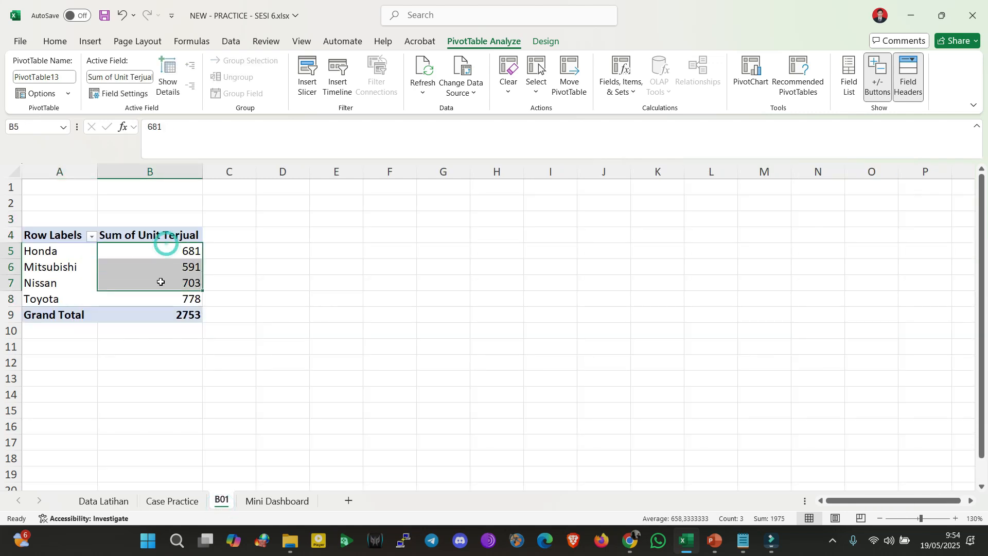
pyautogui.click(63, 248)
pyautogui.moveTo(63, 250); pyautogui.dragTo(63, 281)
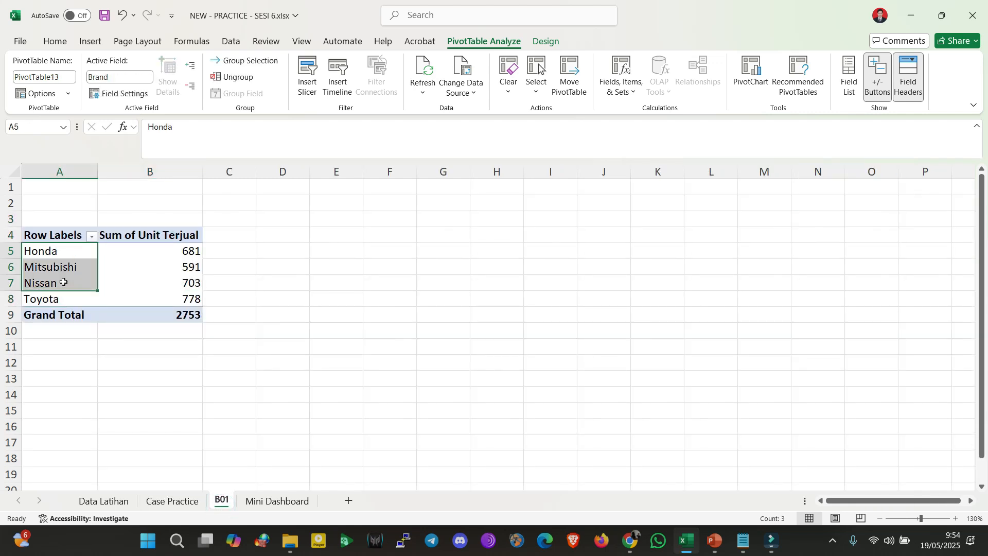
pyautogui.click(344, 281)
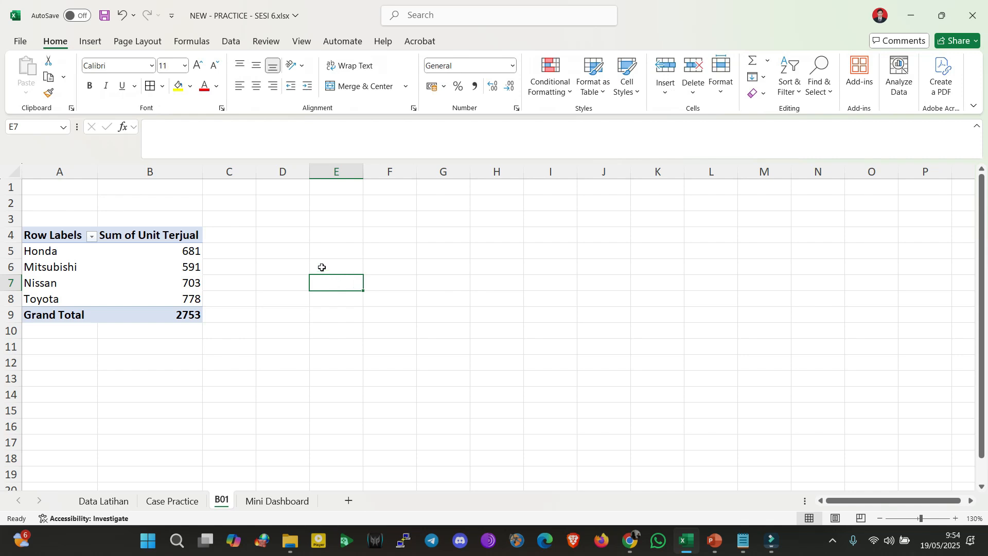
pyautogui.click(51, 242)
pyautogui.click(77, 238)
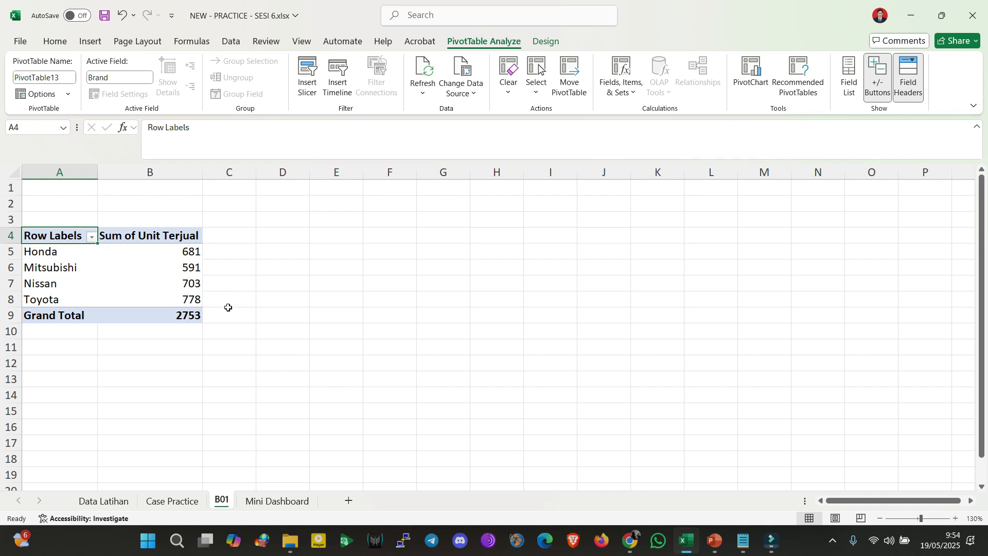
pyautogui.click(155, 500)
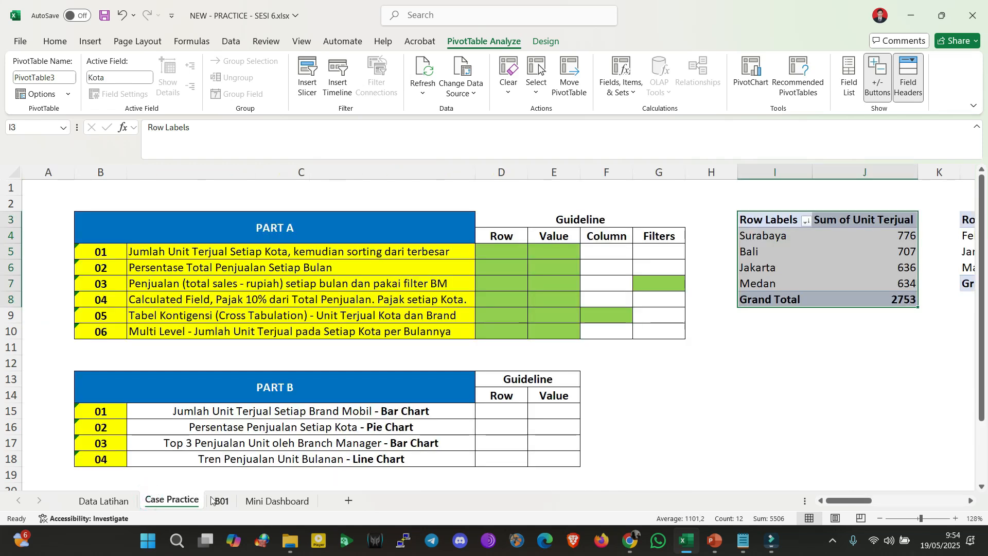
pyautogui.click(211, 500)
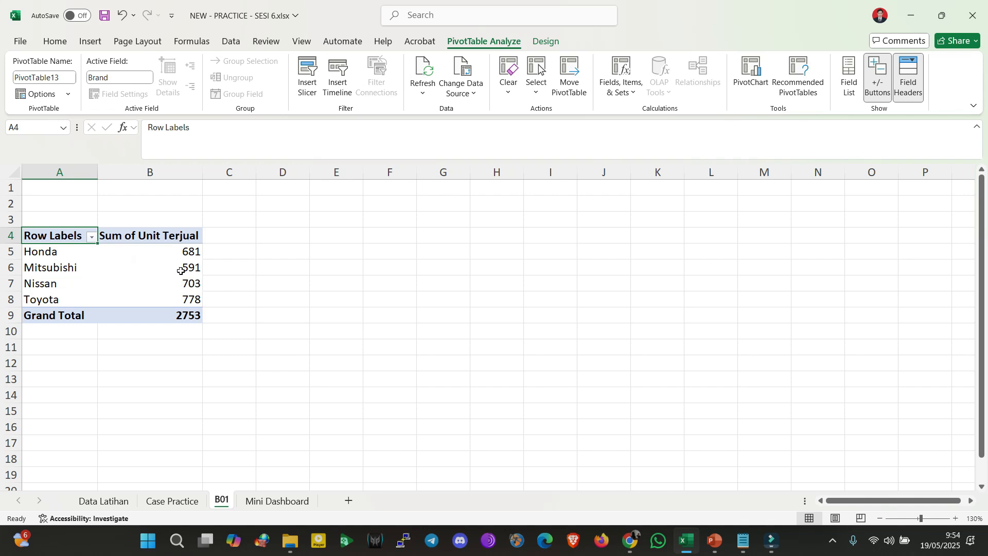
# Sort the PivotTable's Brand rows in descending order by Sum of Unit Terjual
pyautogui.click(137, 251)
pyautogui.click(80, 251)
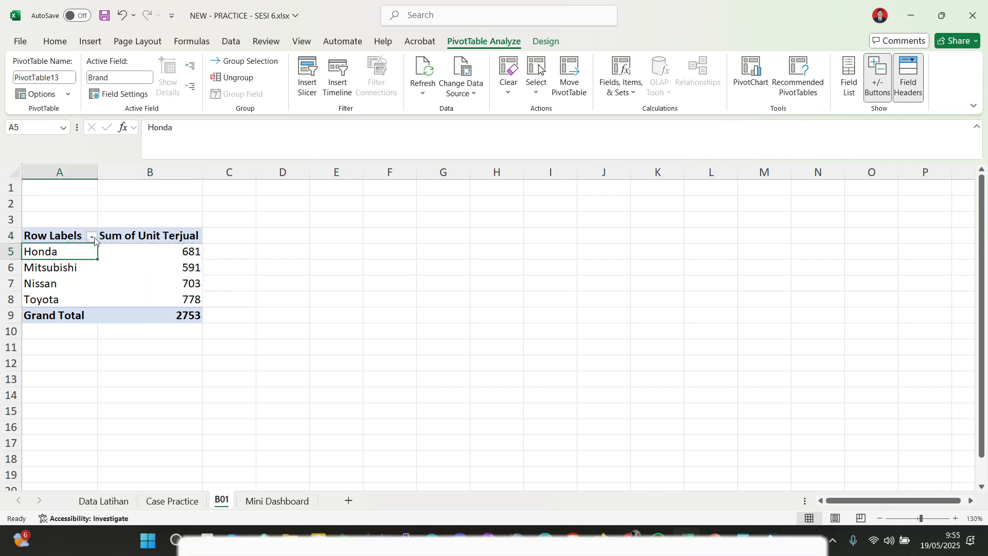
pyautogui.click(92, 237)
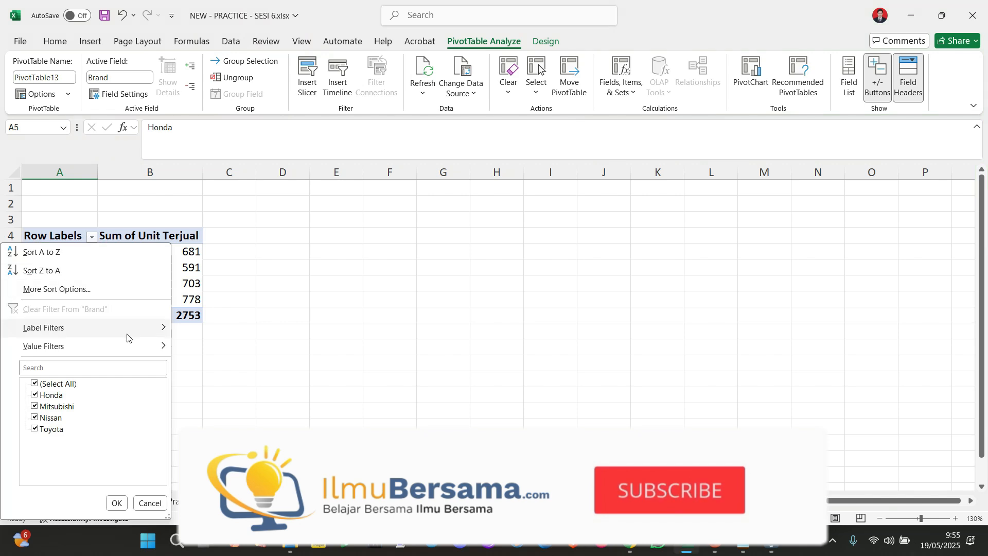
pyautogui.click(92, 289)
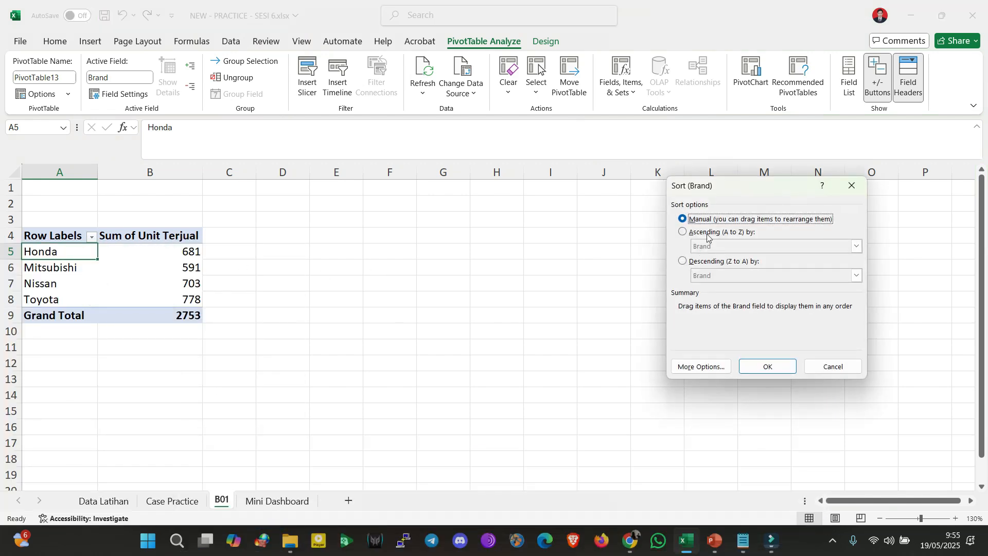
pyautogui.click(696, 261)
pyautogui.click(721, 276)
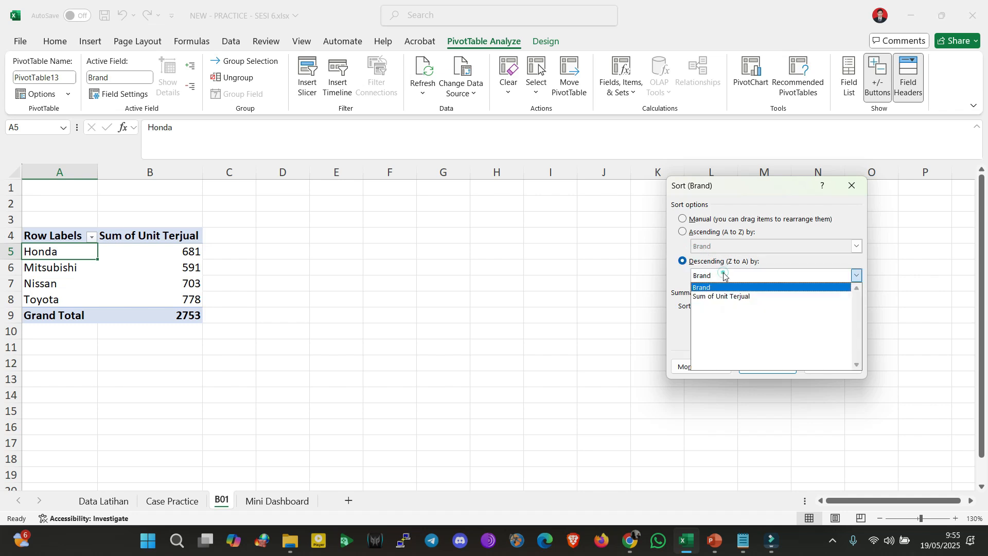
pyautogui.click(724, 299)
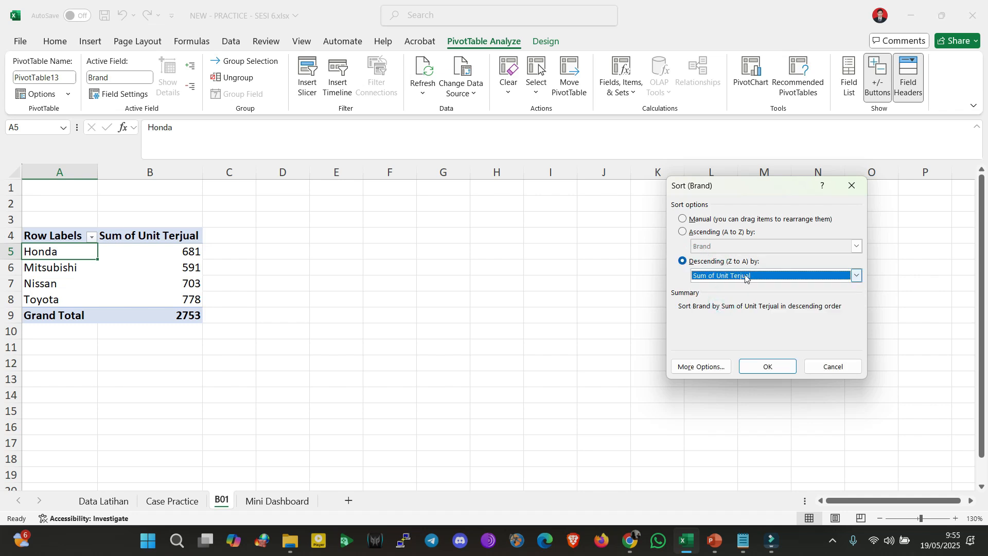
pyautogui.click(771, 366)
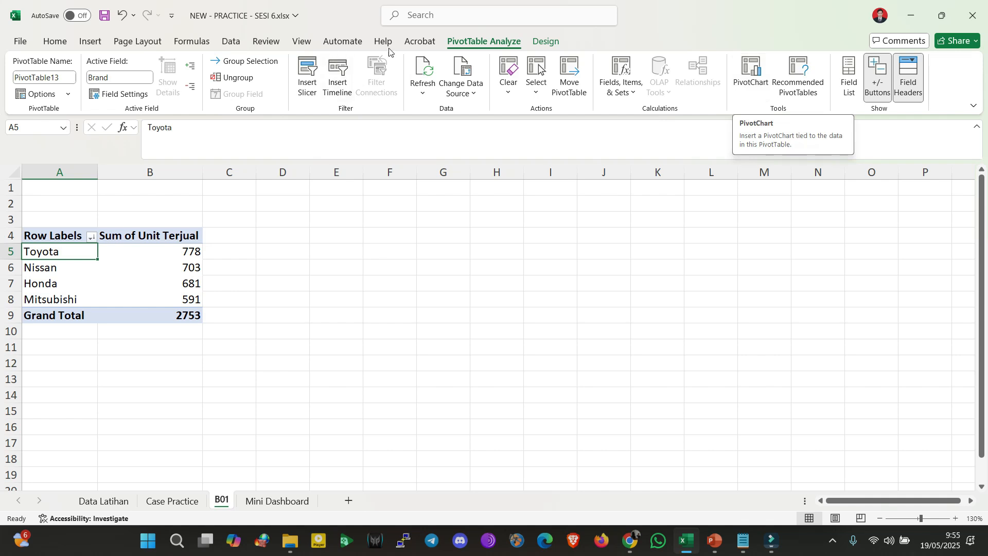
# Insert a Clustered Bar PivotChart based on the brand PivotTable
pyautogui.click(753, 77)
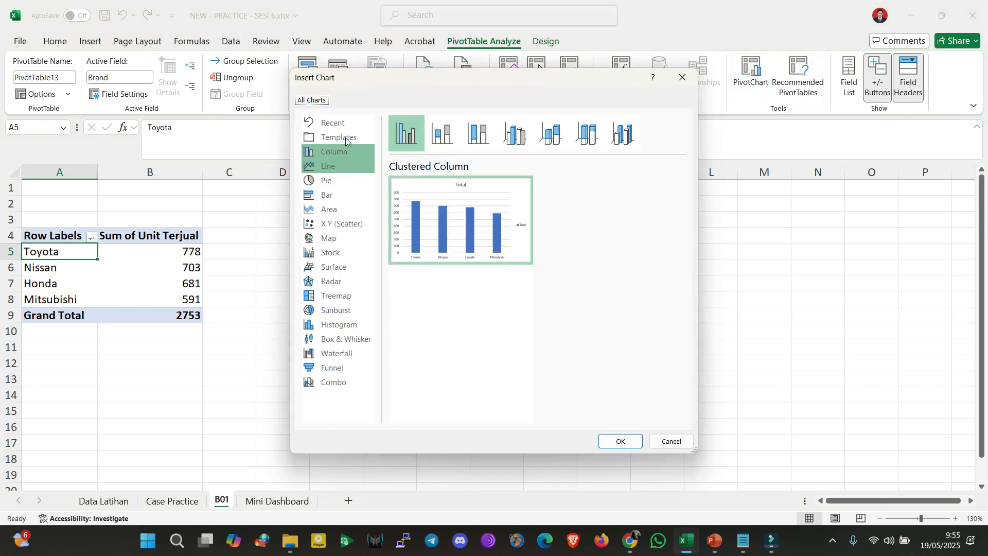
pyautogui.click(330, 281)
pyautogui.click(327, 224)
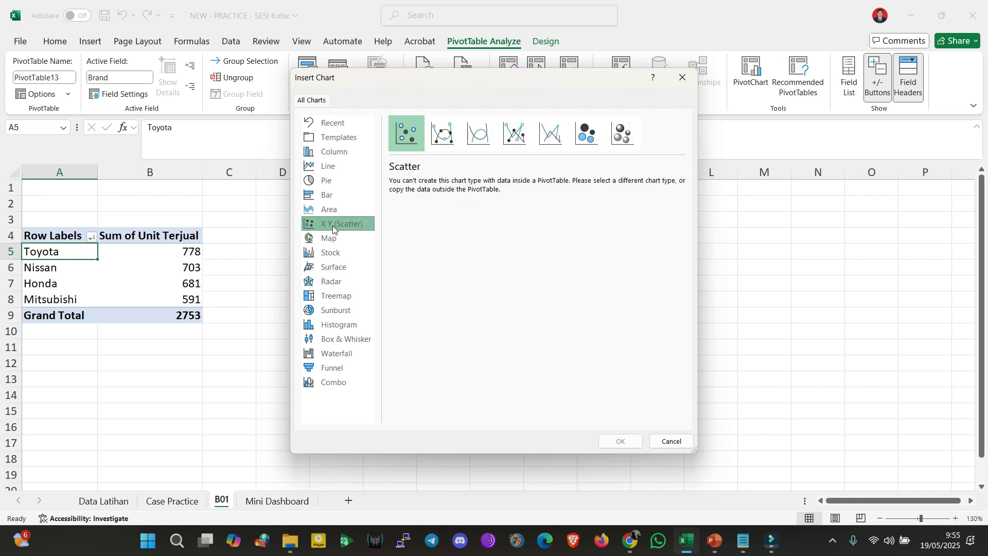
pyautogui.click(339, 152)
pyautogui.click(344, 194)
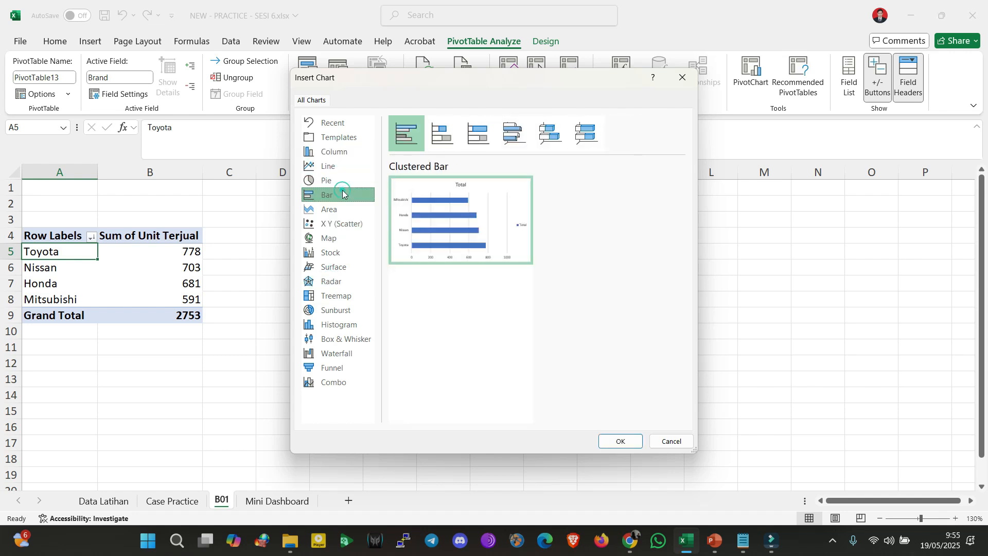
pyautogui.moveTo(396, 217)
pyautogui.click(335, 154)
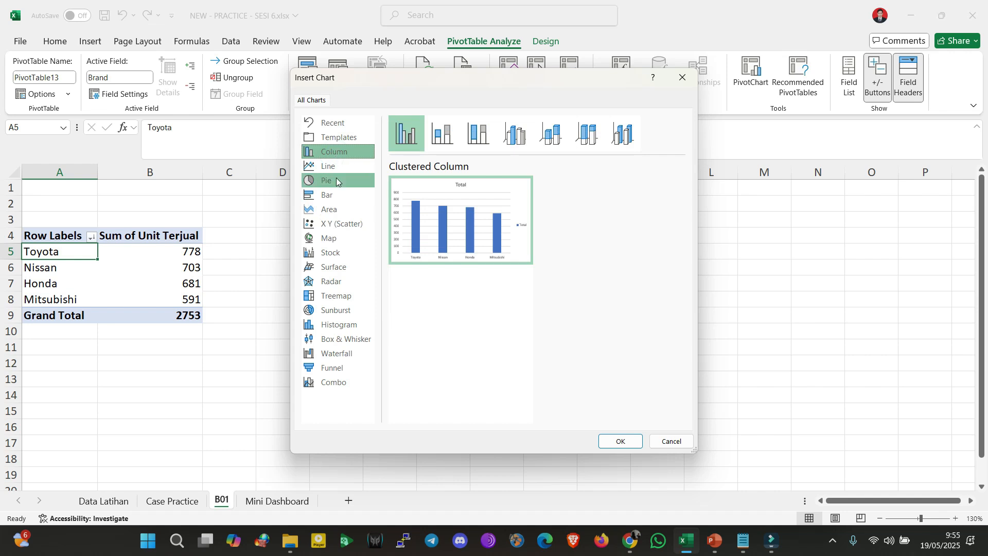
pyautogui.click(333, 194)
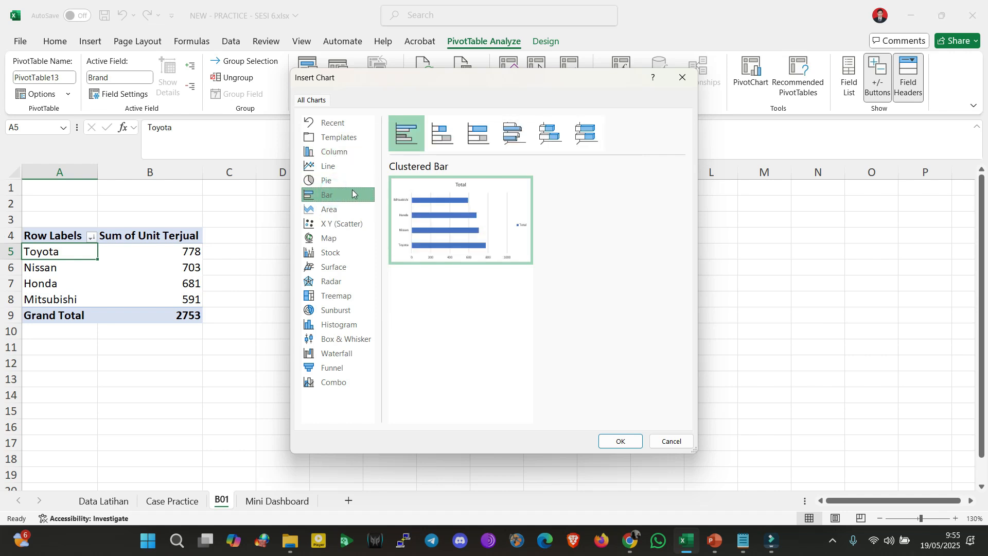
pyautogui.click(618, 441)
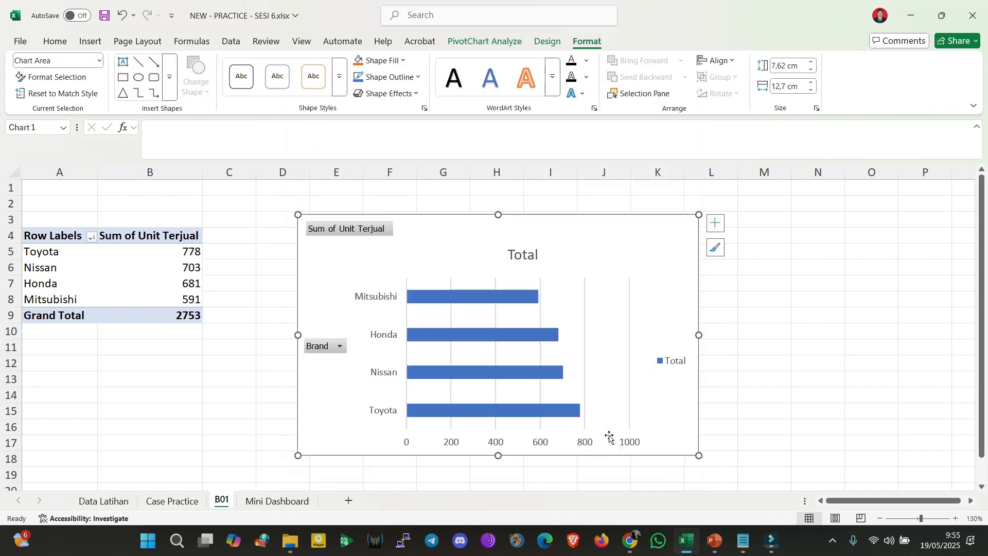
# Delete the bar chart's Total title and move the chart closer to the PivotTable, starting at column D
pyautogui.click(522, 254)
pyautogui.press('Delete')
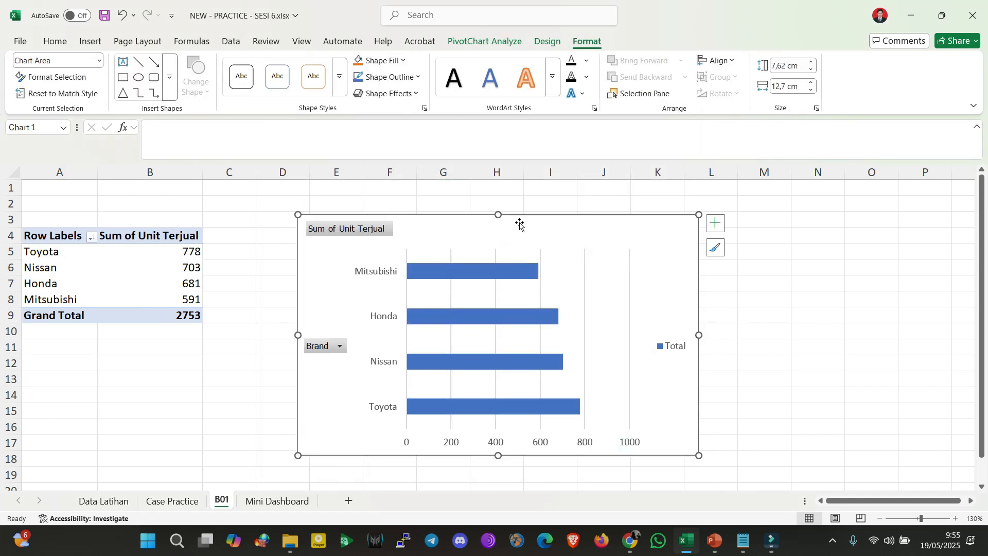
pyautogui.moveTo(535, 216); pyautogui.dragTo(494, 209)
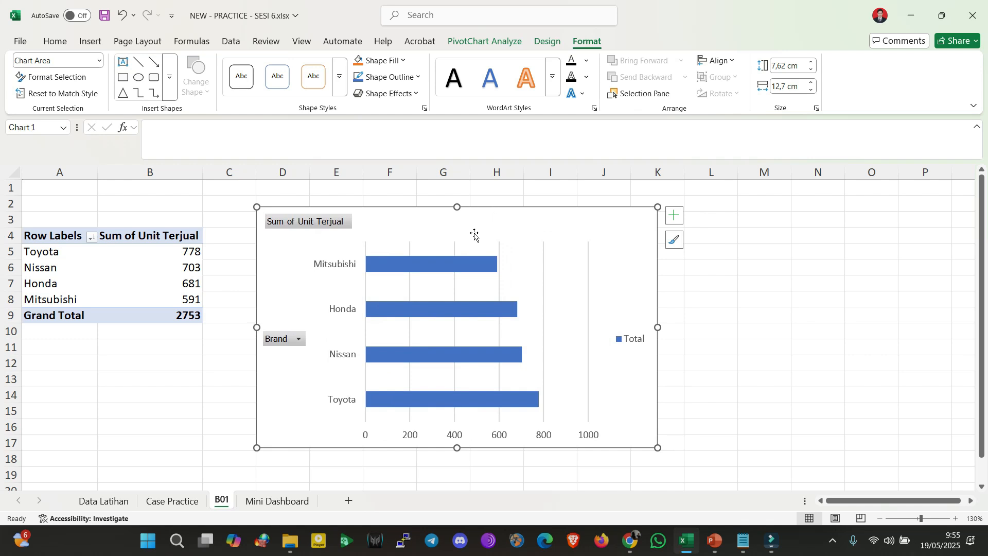
pyautogui.click(92, 238)
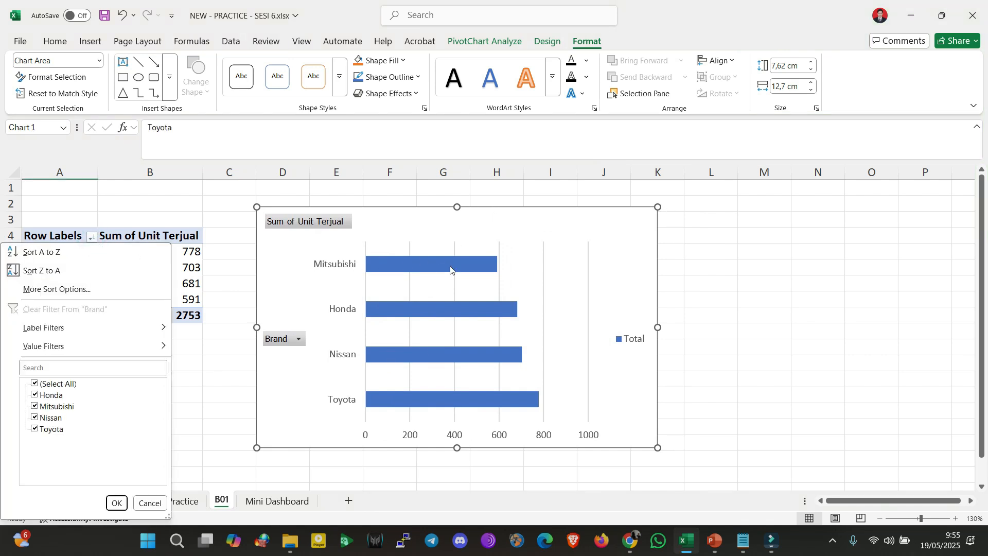
pyautogui.press('Escape')
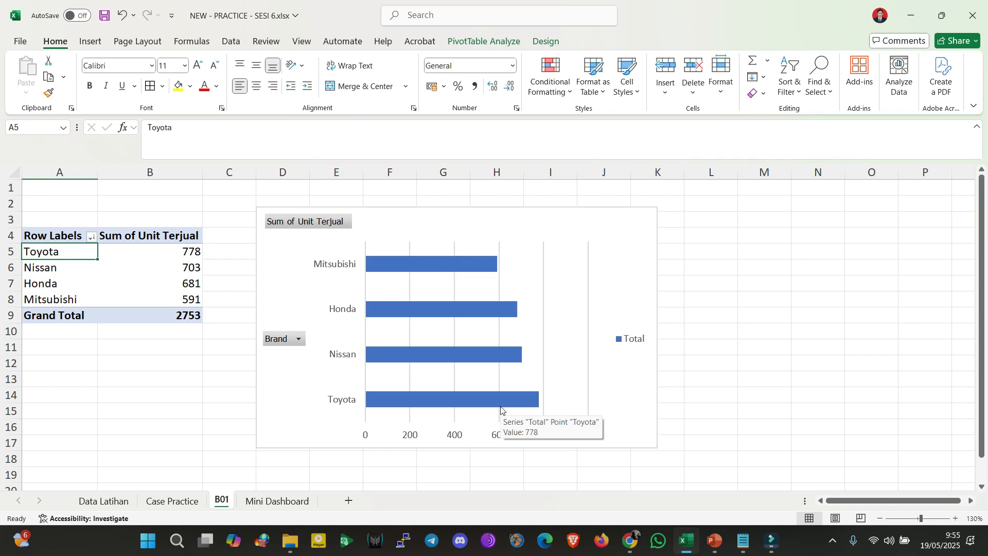
pyautogui.click(85, 237)
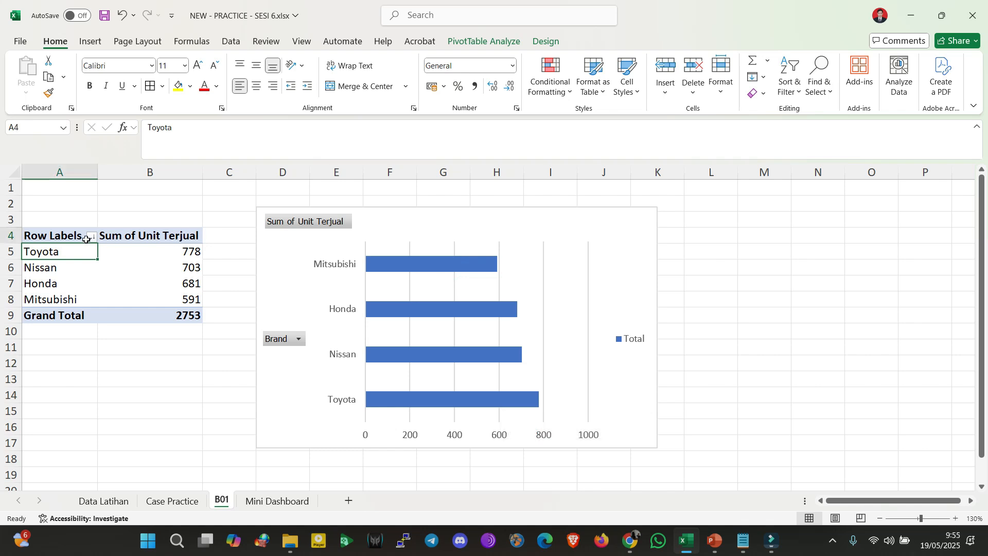
pyautogui.click(91, 238)
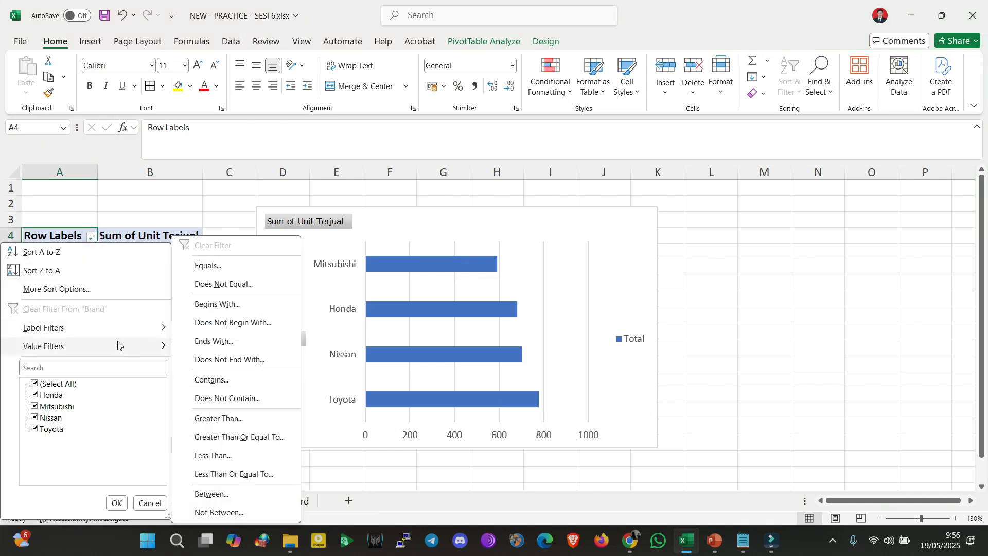
pyautogui.click(431, 263)
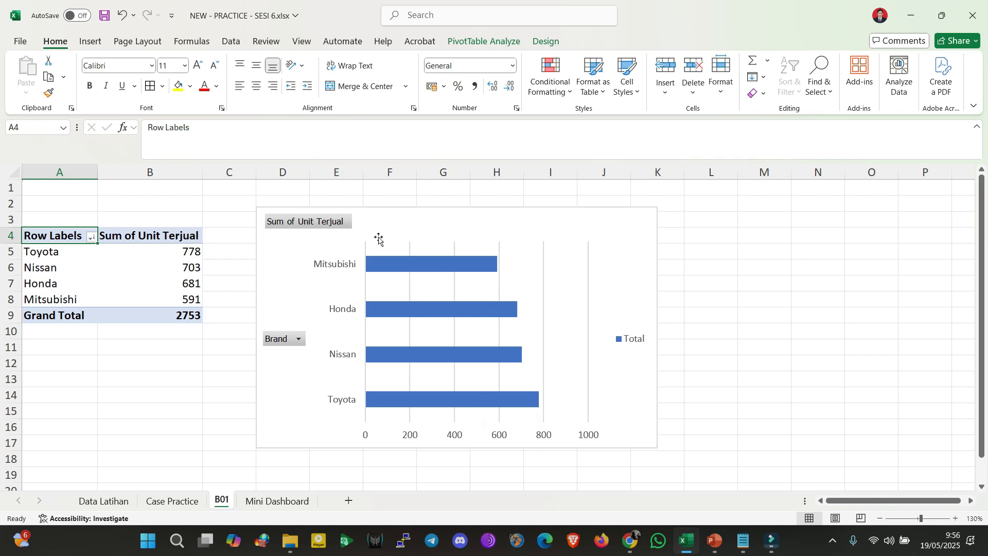
# Move the bar chart slightly nearer to the PivotTable so that it starts in column C at row 3
pyautogui.moveTo(406, 228); pyautogui.dragTo(388, 233)
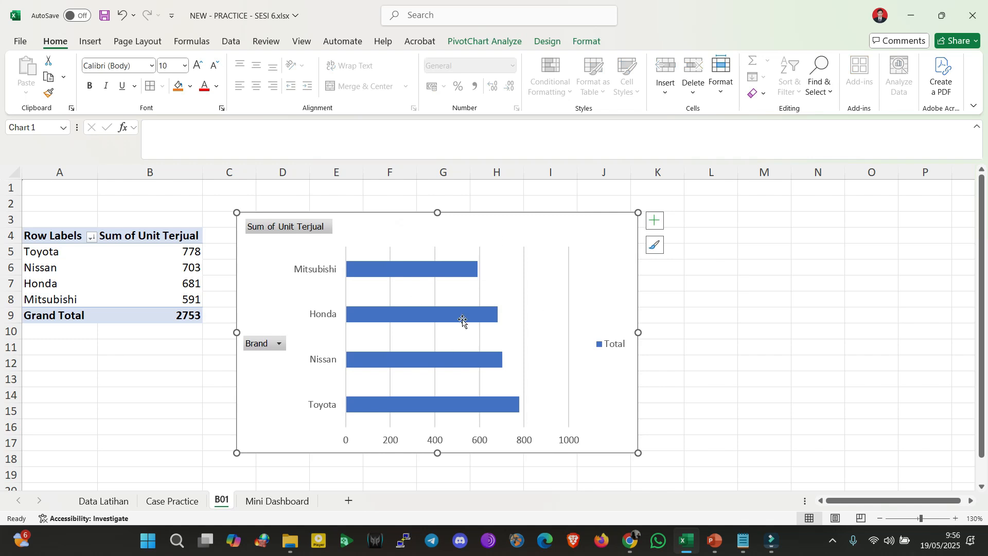
# Delete the B01 worksheet with its brand PivotTable and bar chart
pyautogui.moveTo(488, 323)
pyautogui.click(159, 410)
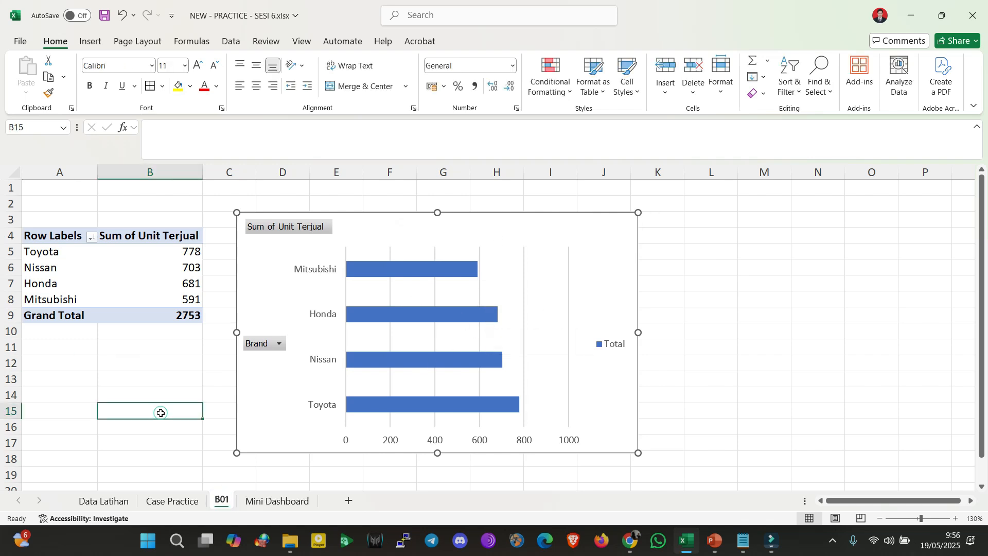
pyautogui.rightClick(223, 502)
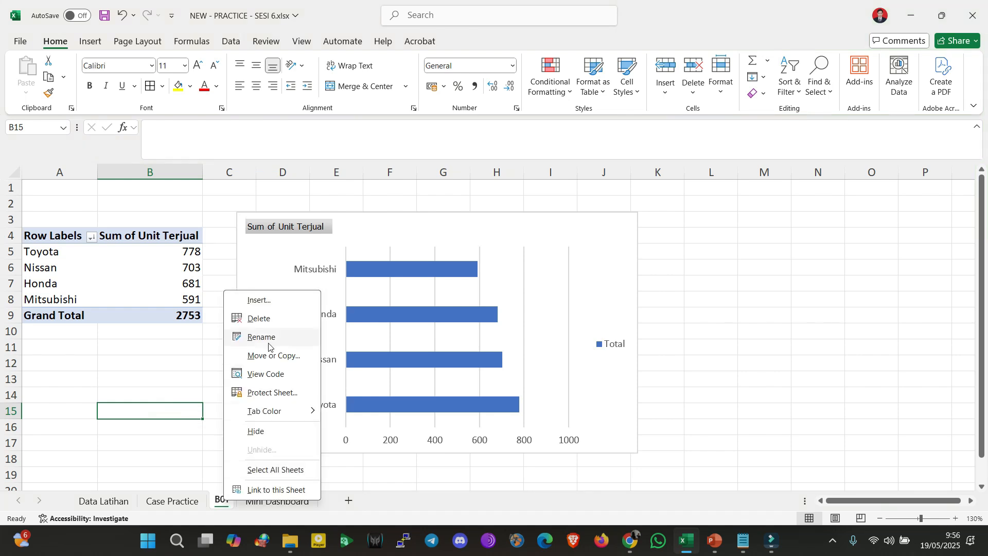
pyautogui.click(255, 319)
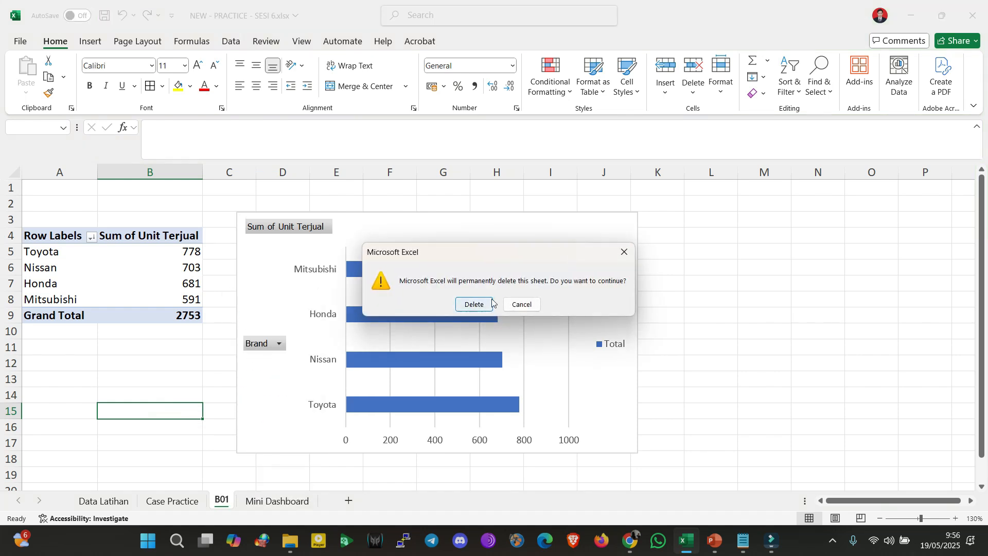
pyautogui.click(474, 304)
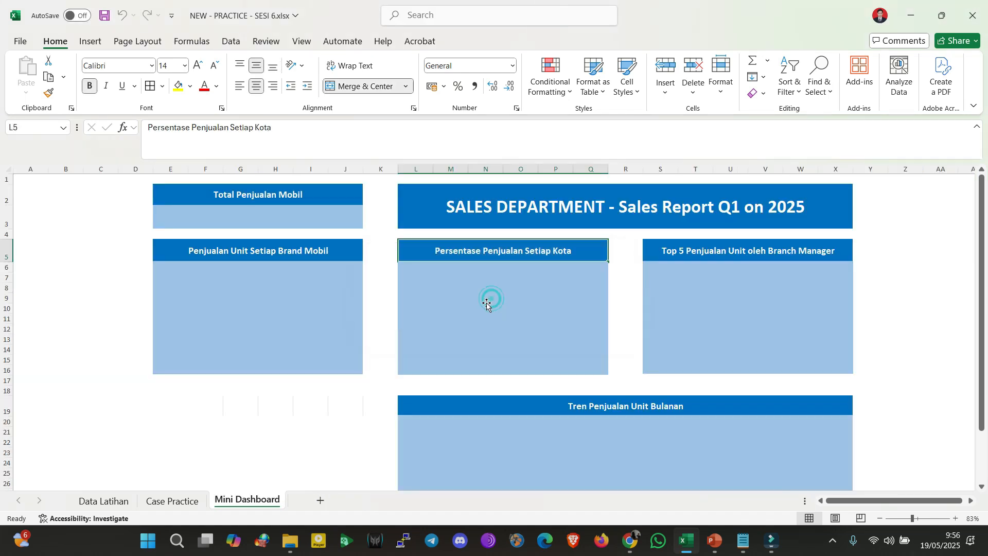
# Add a new worksheet after Case Practice and name it B01
pyautogui.click(187, 502)
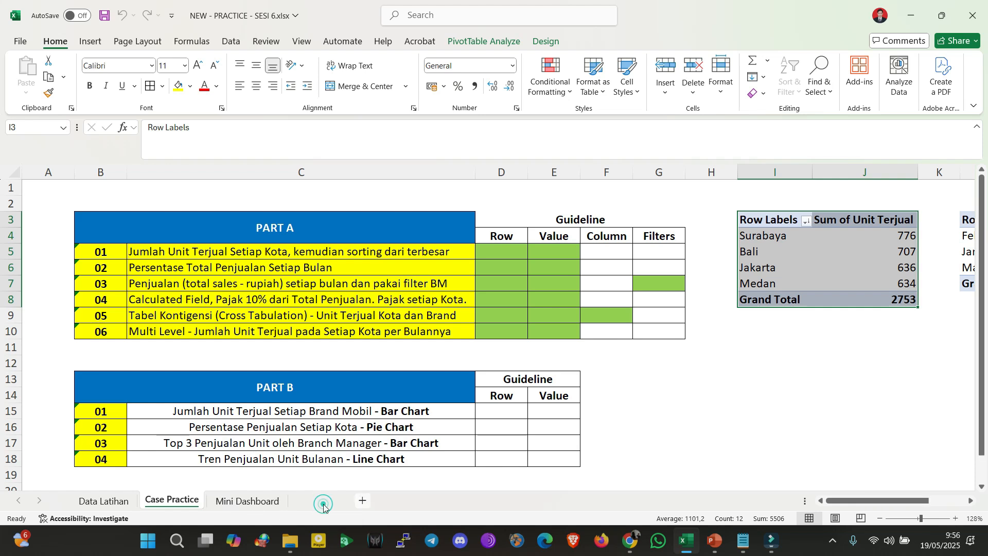
pyautogui.click(319, 501)
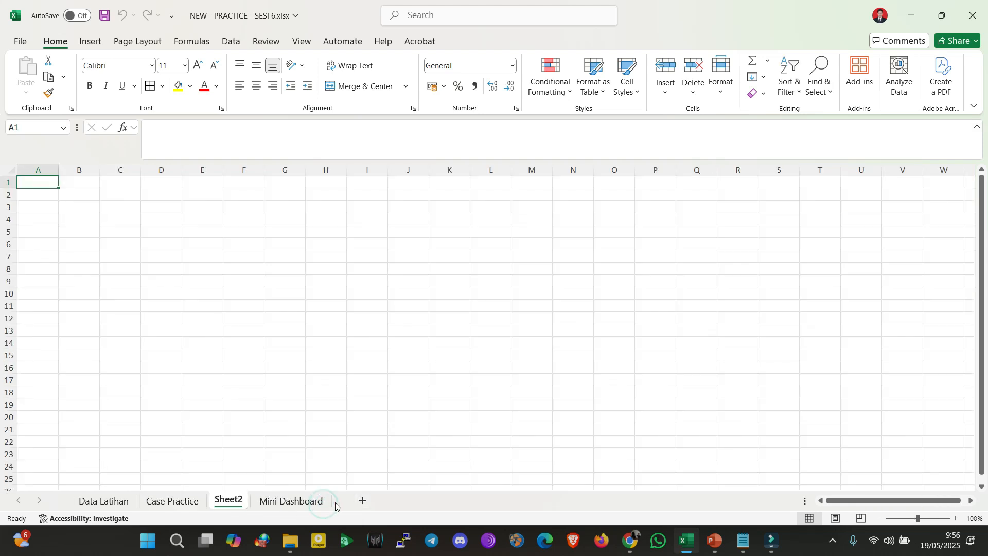
pyautogui.doubleClick(228, 500)
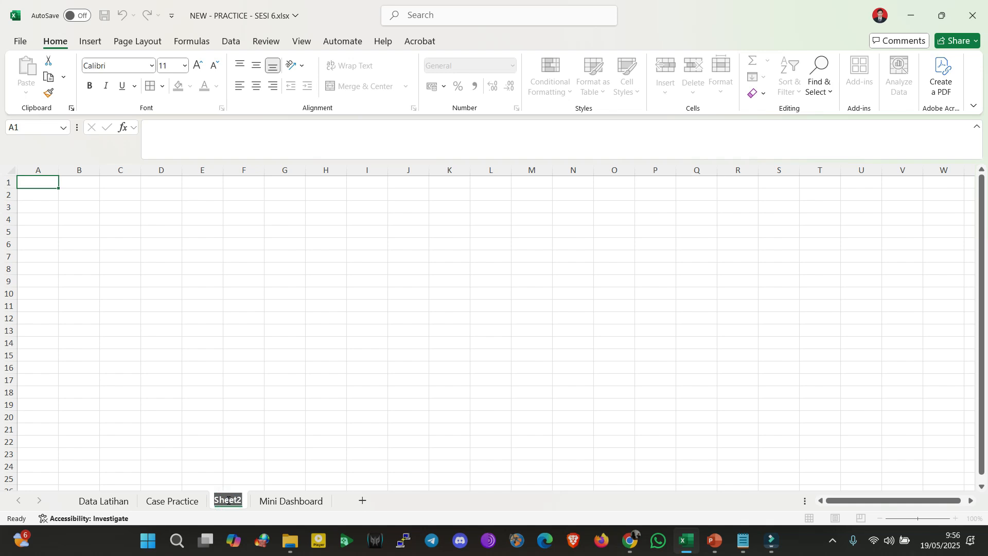
pyautogui.write('B01')
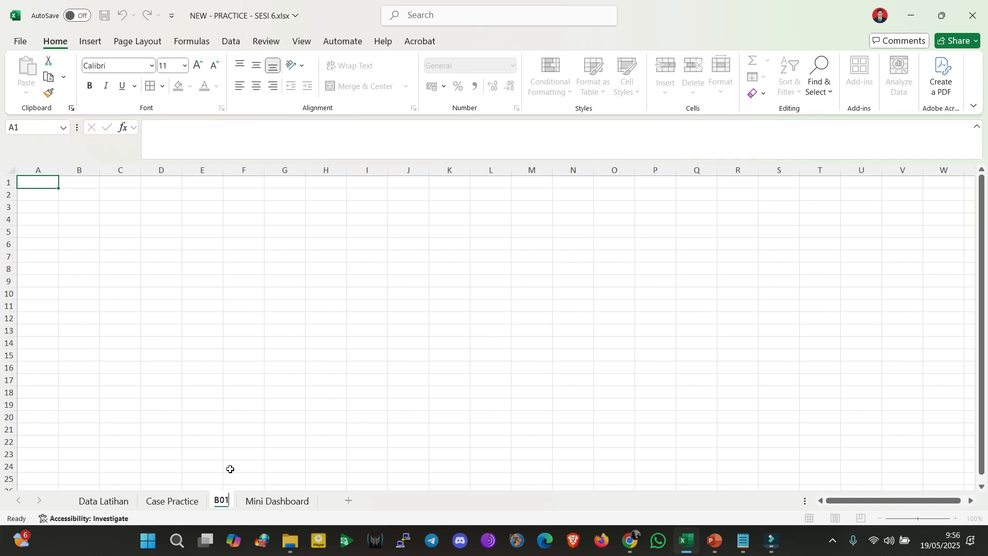
pyautogui.click(193, 506)
pyautogui.click(212, 506)
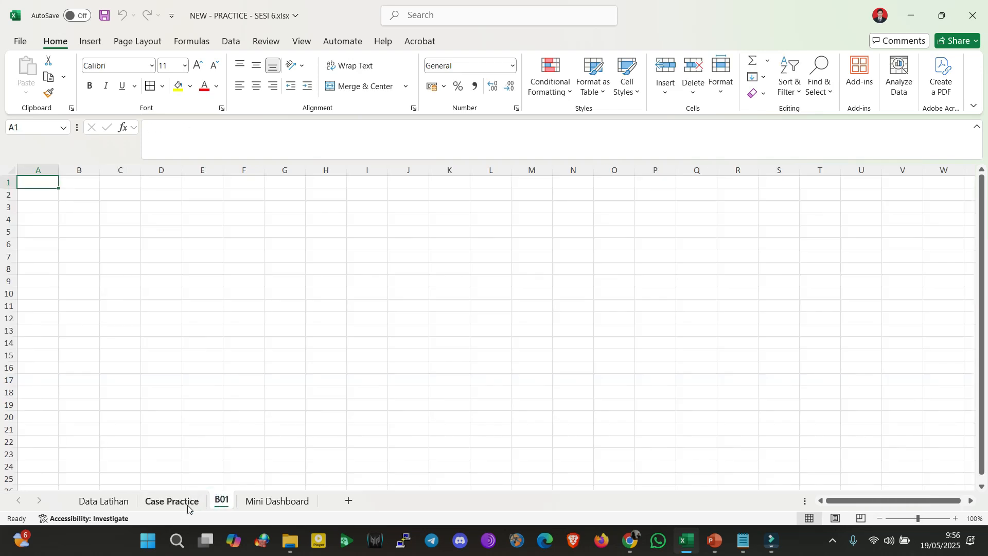
# Copy the whole city PivotTable starting at I3 on the Case Practice sheet
pyautogui.click(187, 506)
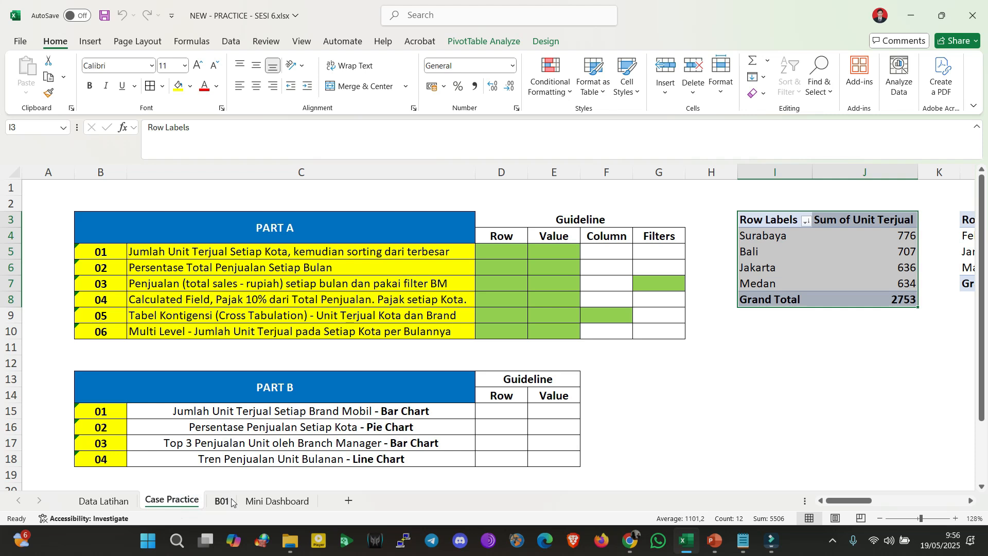
pyautogui.click(799, 335)
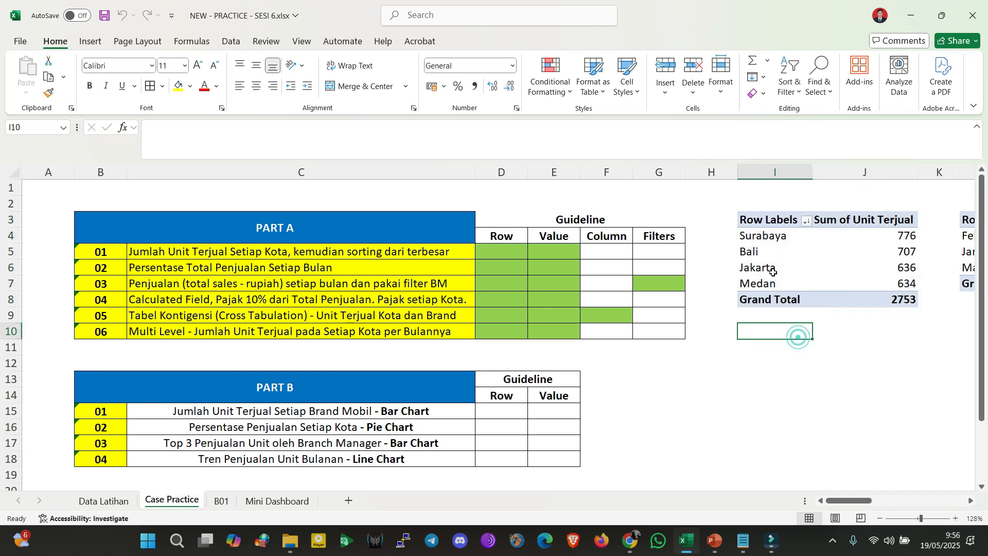
pyautogui.click(761, 224)
pyautogui.click(758, 252)
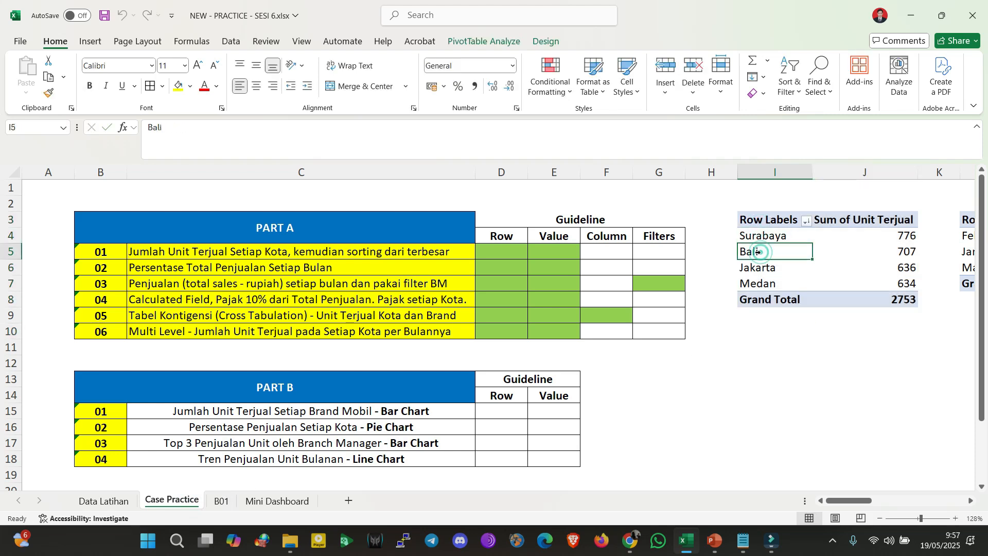
pyautogui.hotkey('ctrl', 'a')
pyautogui.hotkey('ctrl', 'c')
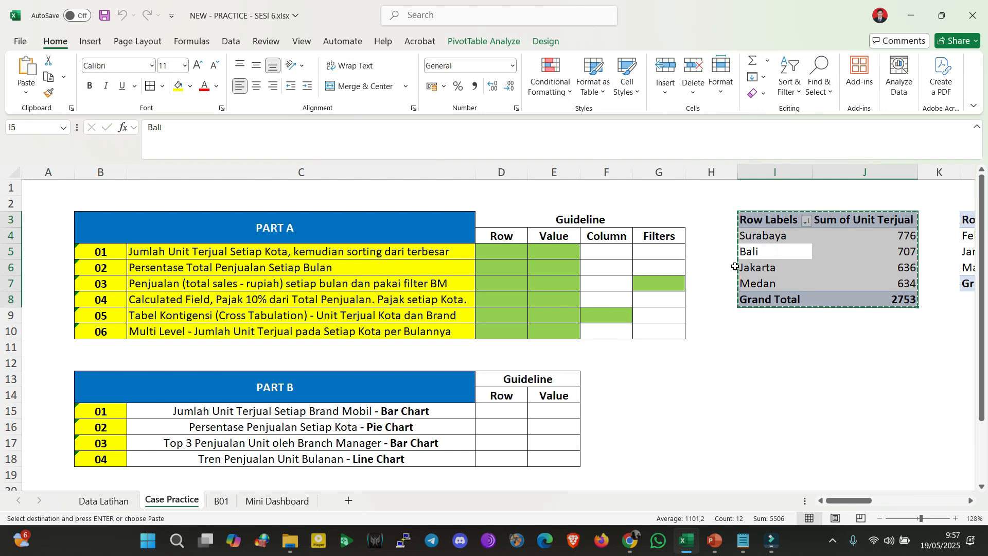
pyautogui.click(380, 285)
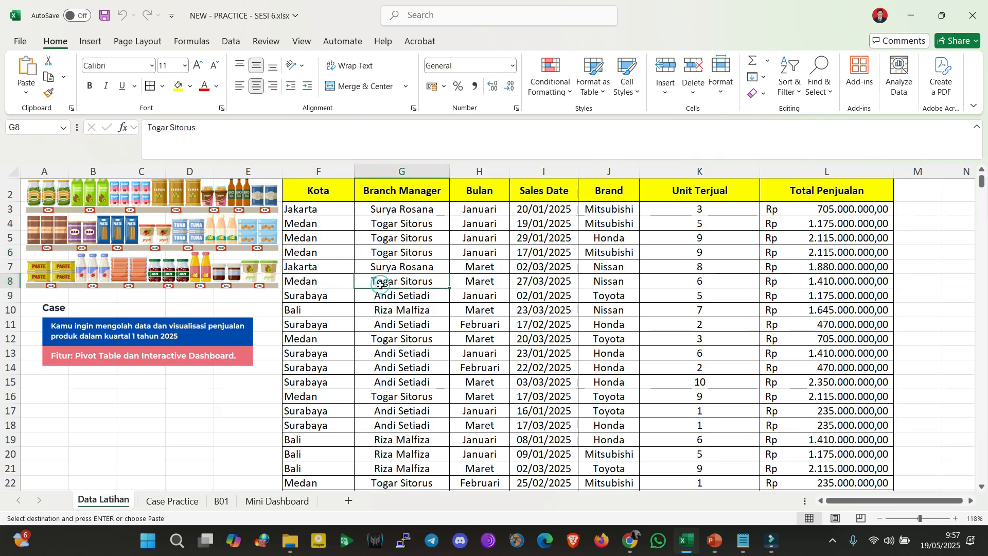
pyautogui.hotkey('ctrl', 'a')
pyautogui.click(90, 41)
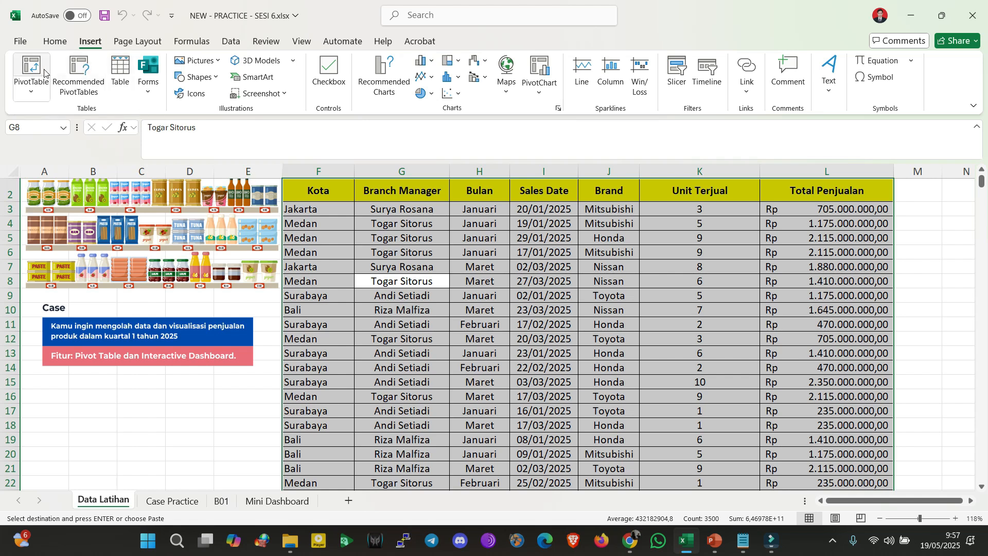
pyautogui.click(151, 501)
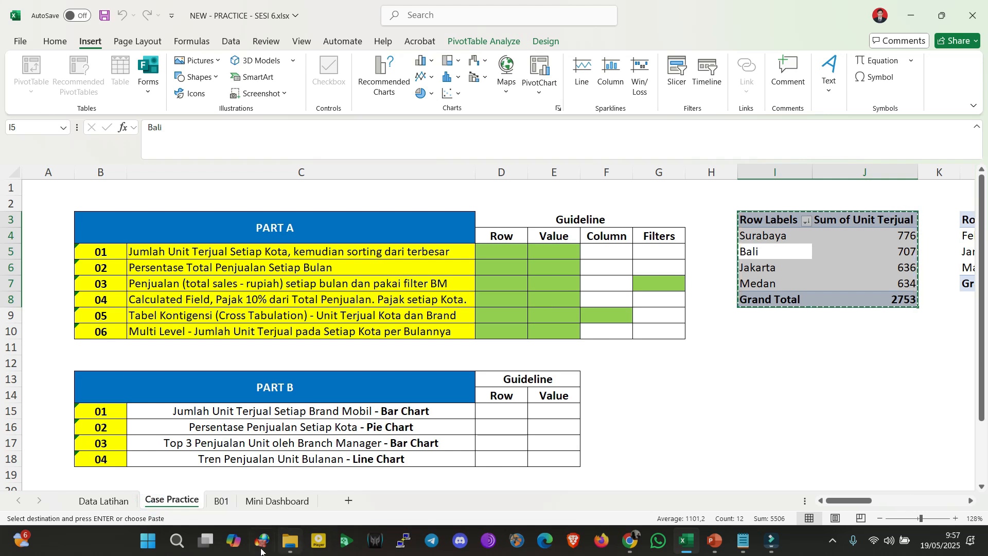
# Paste the copied PivotTable into the B01 sheet at cell B5
pyautogui.click(221, 501)
pyautogui.click(56, 226)
pyautogui.click(72, 230)
pyautogui.hotkey('ctrl', 'v')
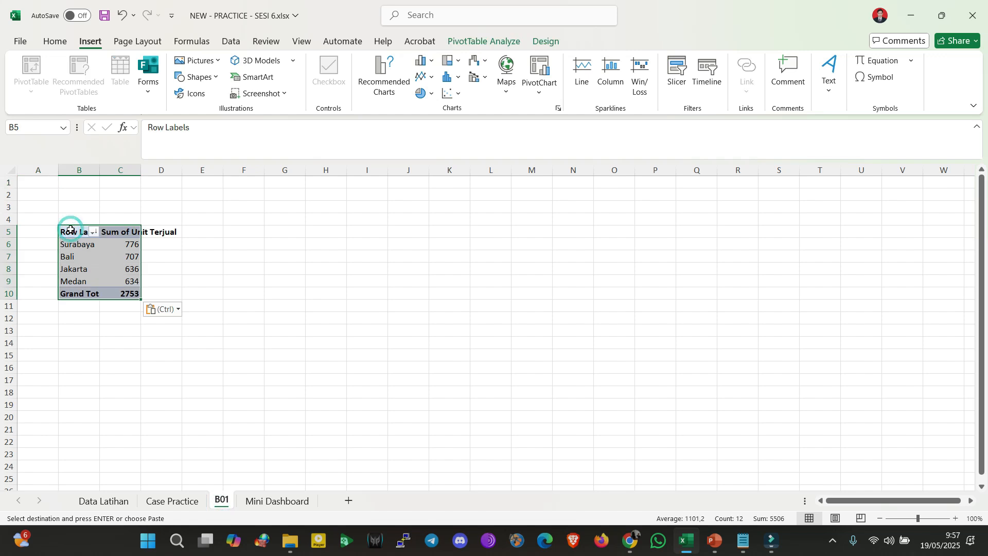
# Autofit columns B and C to the contents of the pasted PivotTable
pyautogui.doubleClick(100, 170)
pyautogui.click(157, 170)
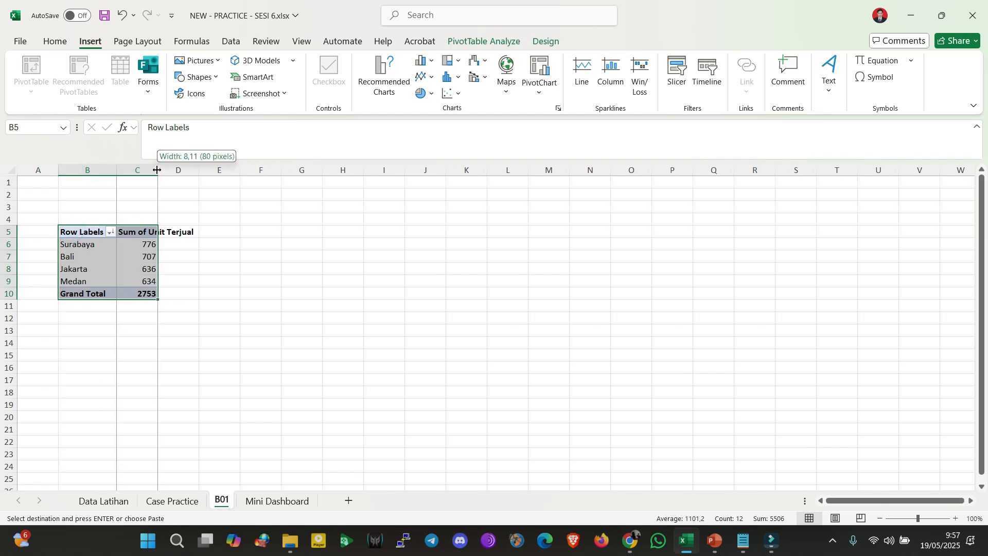
pyautogui.doubleClick(157, 169)
pyautogui.click(177, 307)
pyautogui.click(172, 290)
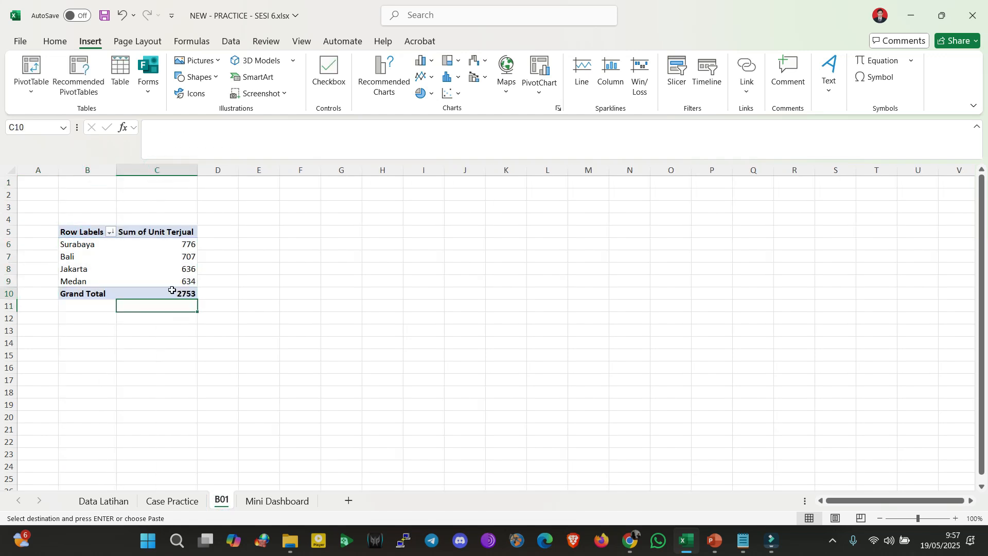
# Show the field list of the B01 PivotTable and replace Kota with Brand as its row field
pyautogui.click(177, 507)
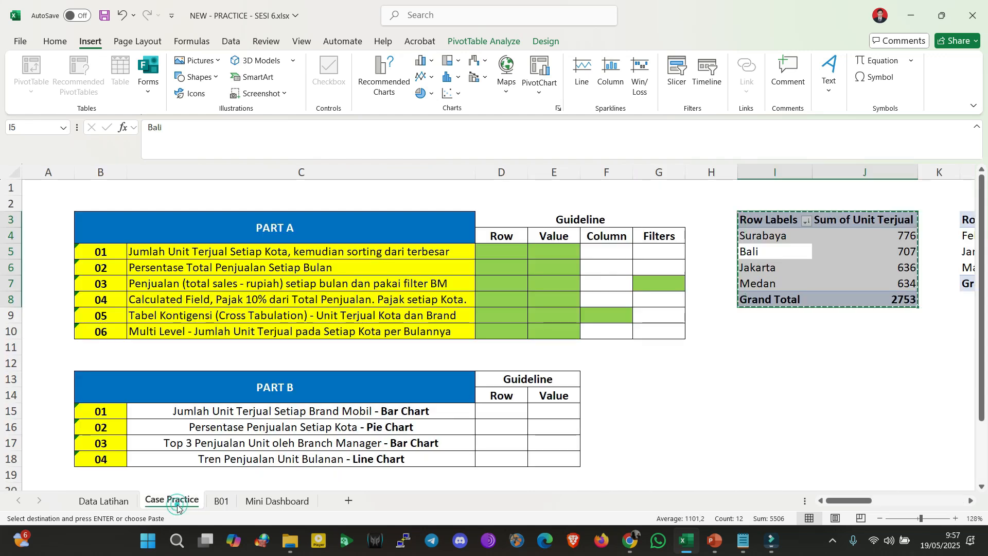
pyautogui.click(222, 500)
pyautogui.click(156, 246)
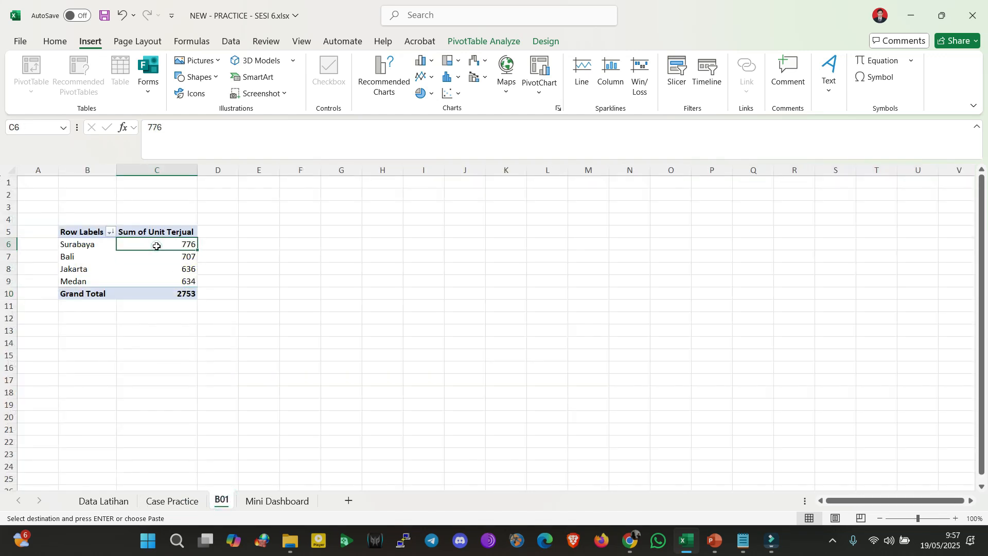
pyautogui.click(101, 238)
pyautogui.click(458, 44)
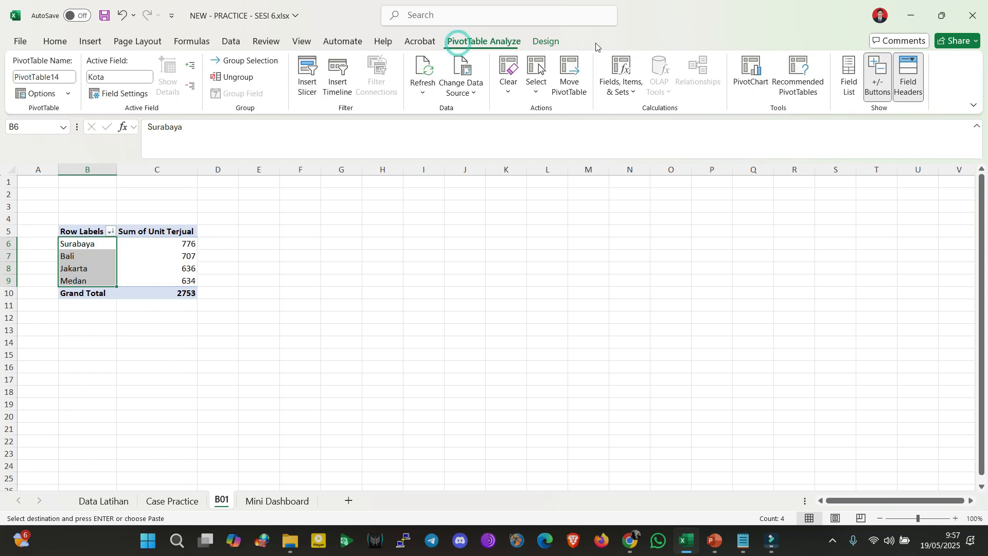
pyautogui.click(848, 70)
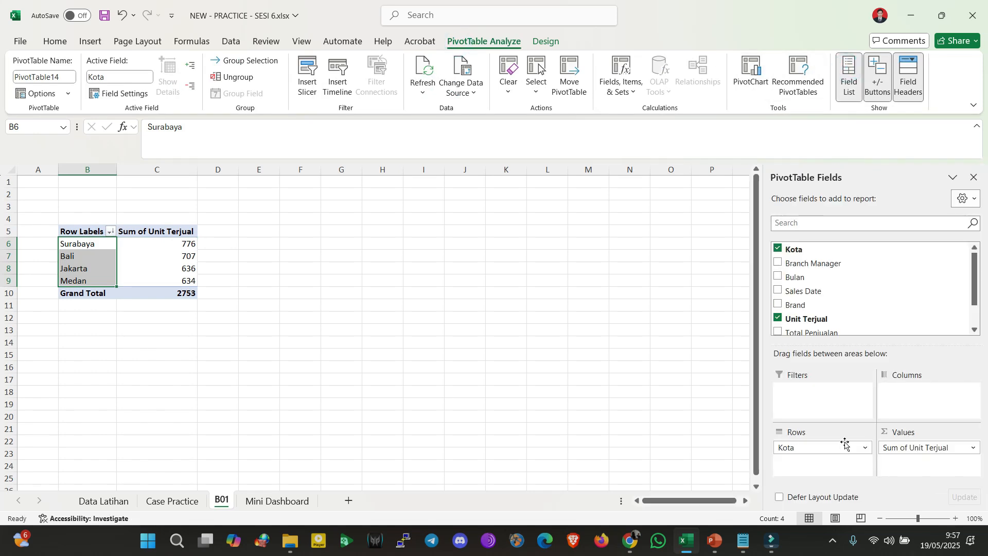
pyautogui.click(956, 518)
pyautogui.click(956, 519)
pyautogui.click(957, 518)
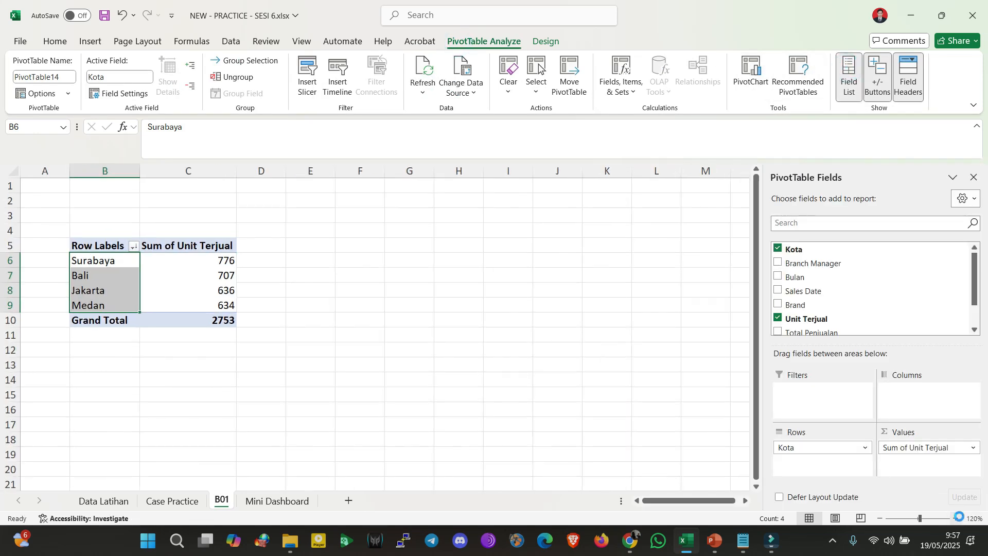
pyautogui.click(778, 250)
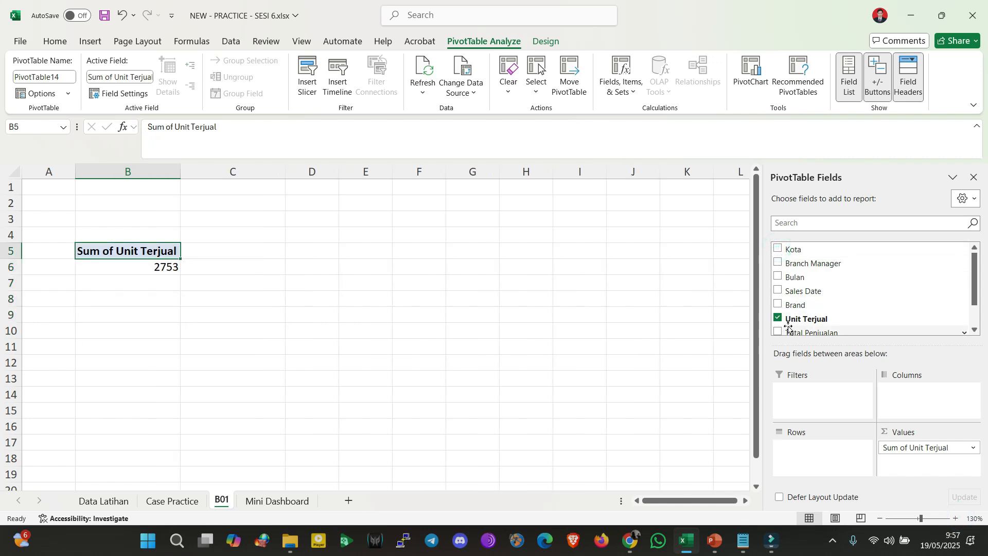
pyautogui.click(778, 304)
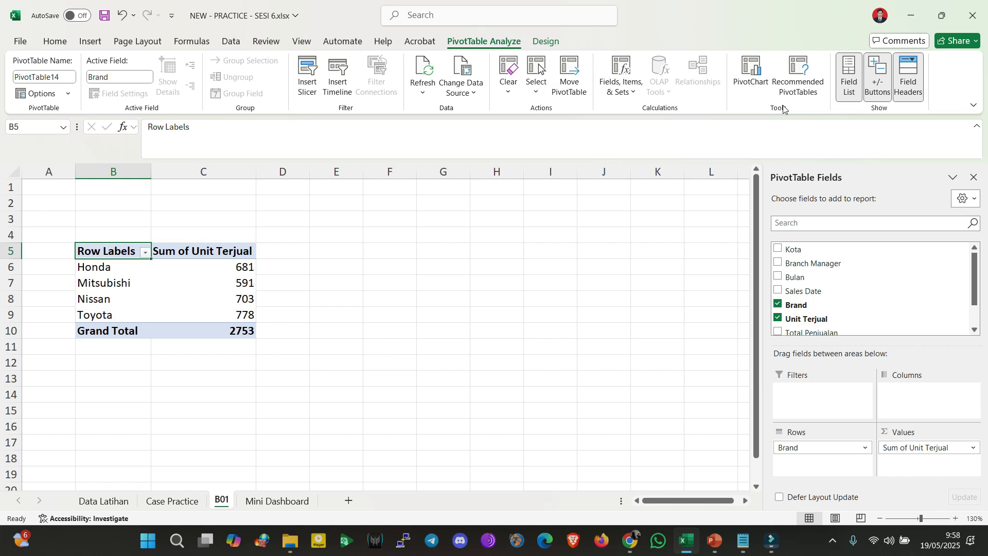
# Preview several bar and column chart types, and insert a Clustered Column PivotChart based on the brand PivotTable
pyautogui.click(759, 91)
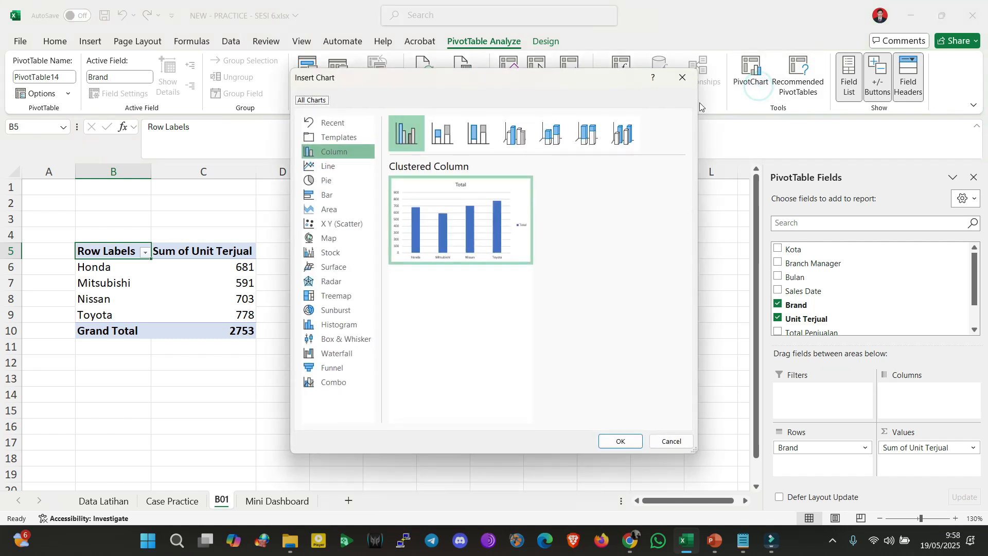
pyautogui.moveTo(422, 82); pyautogui.dragTo(563, 109)
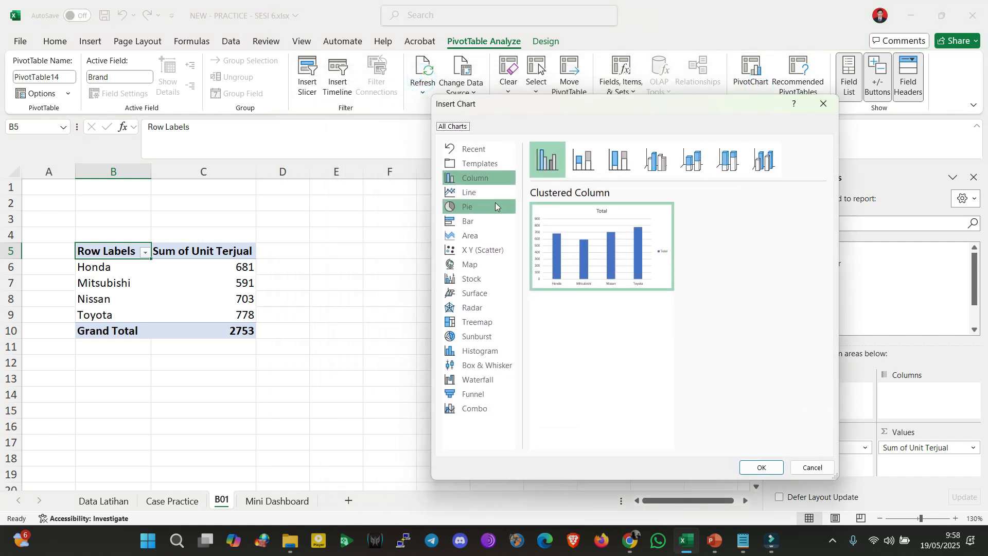
pyautogui.click(472, 220)
pyautogui.click(478, 181)
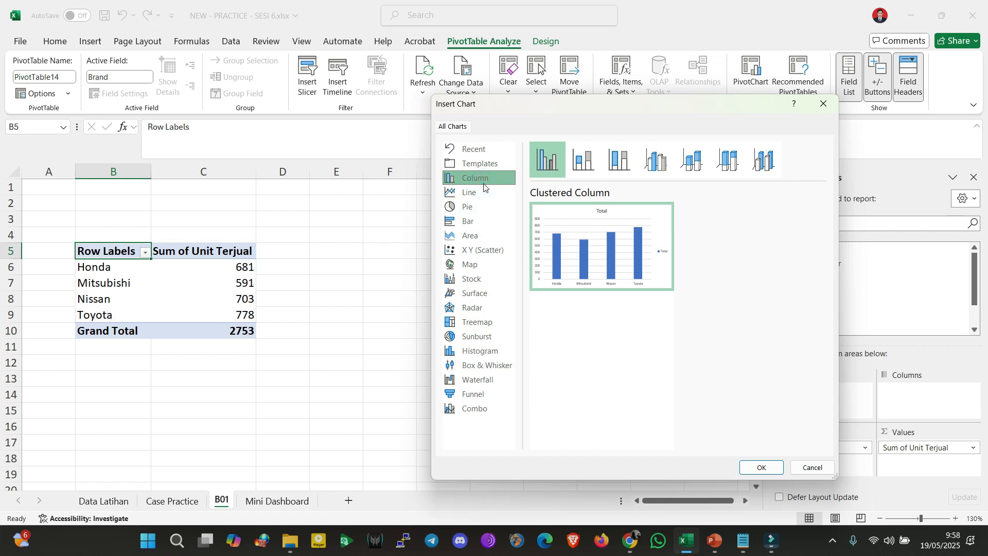
pyautogui.click(583, 164)
pyautogui.click(624, 163)
pyautogui.click(659, 162)
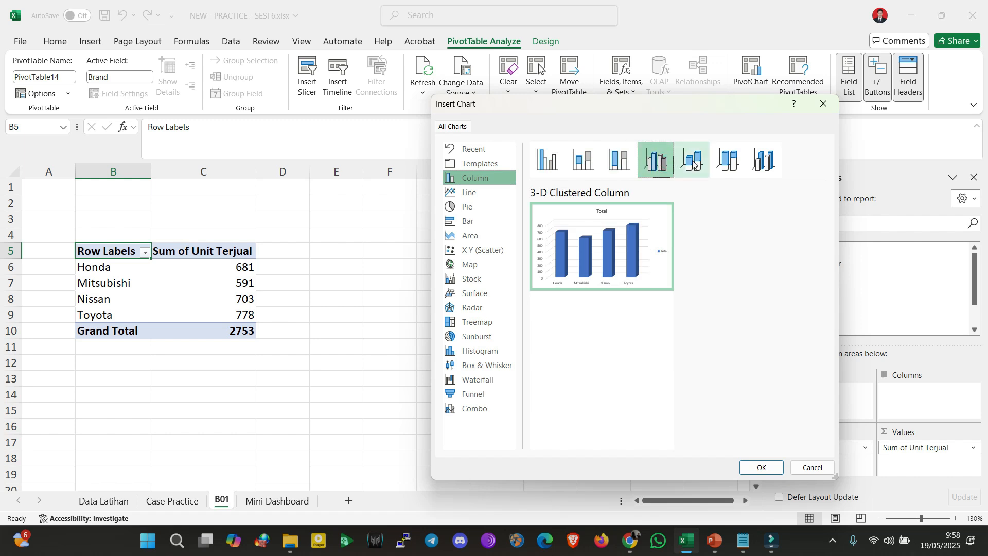
pyautogui.click(693, 161)
pyautogui.click(741, 161)
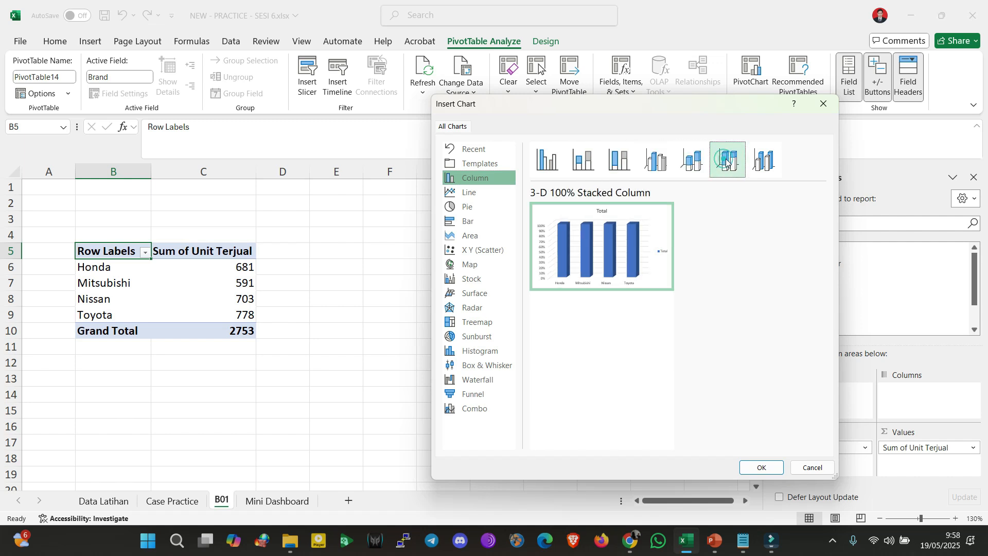
pyautogui.click(549, 160)
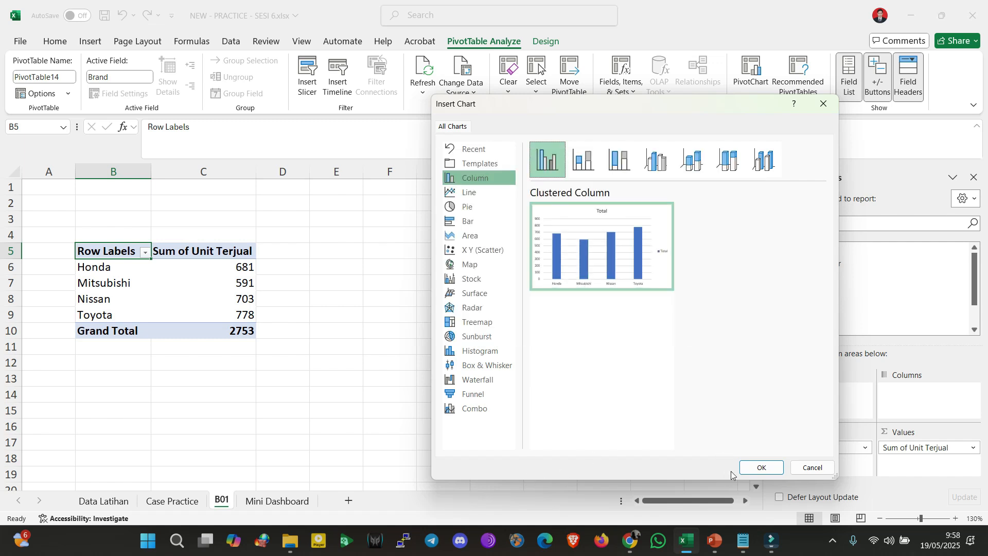
pyautogui.click(760, 467)
# Move the column chart beside the PivotTable so that it starts in column D at row 3, leaving the chart selected
pyautogui.moveTo(473, 241); pyautogui.dragTo(577, 242)
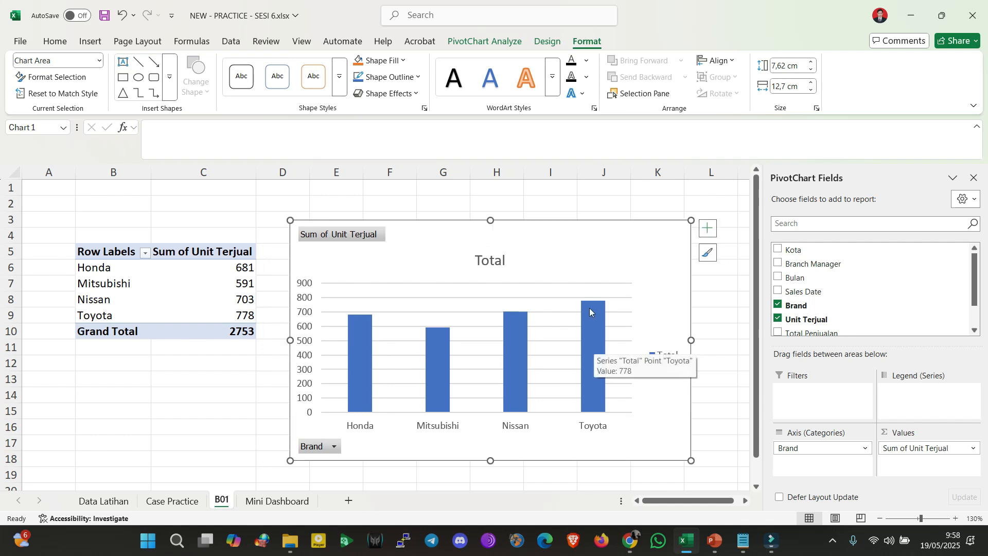
pyautogui.click(272, 424)
pyautogui.click(442, 365)
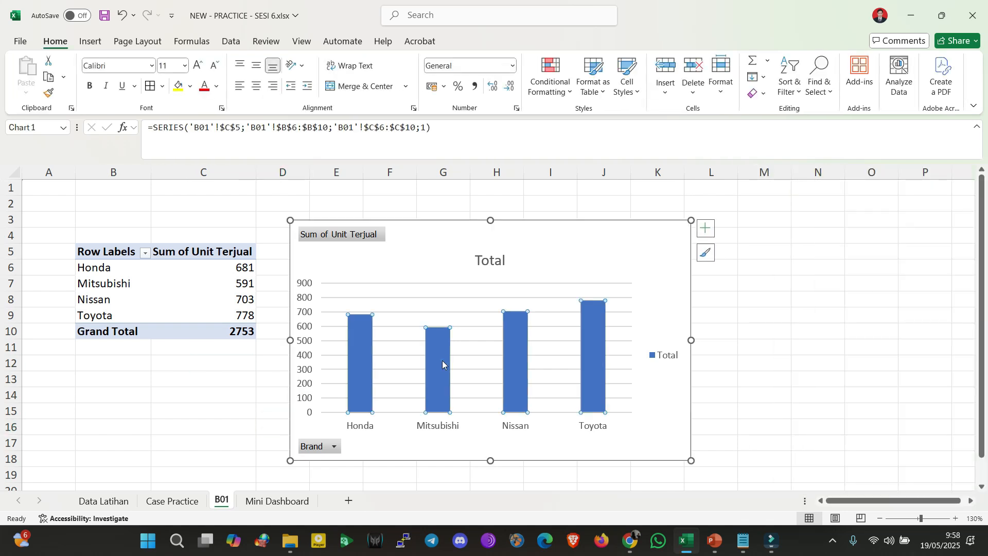
pyautogui.click(443, 254)
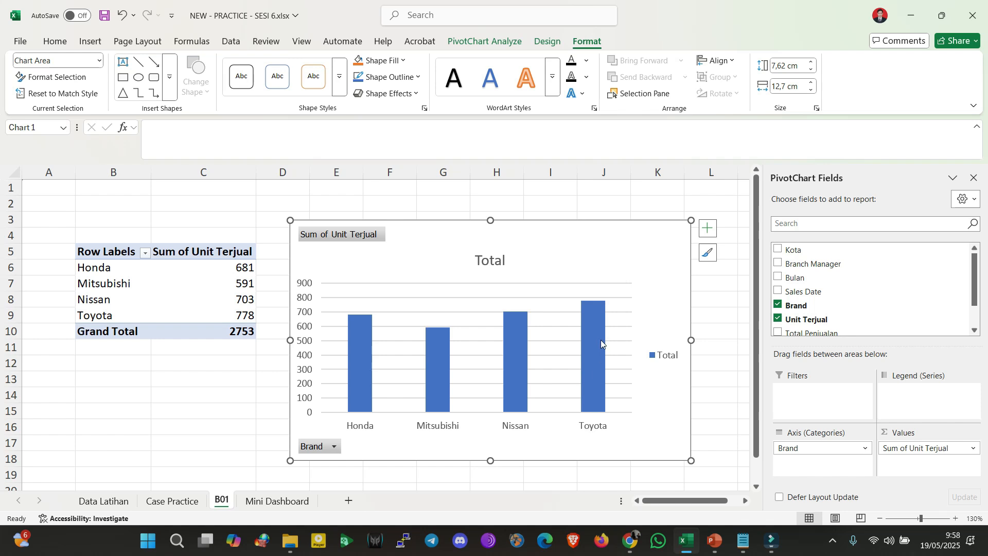
# Apply the chart style with wide shadowed columns and white data labels to the column chart of units sold per brand
pyautogui.click(598, 313)
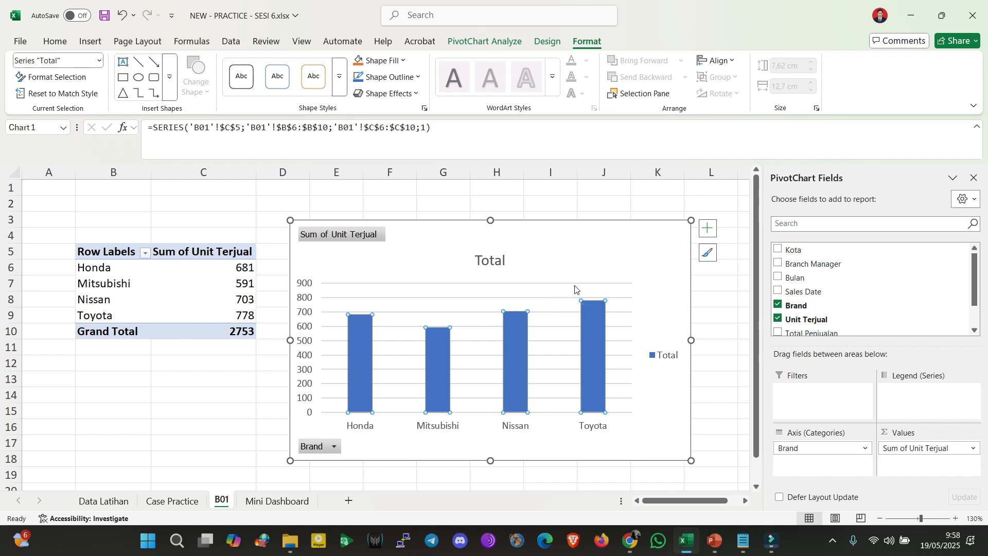
pyautogui.click(547, 41)
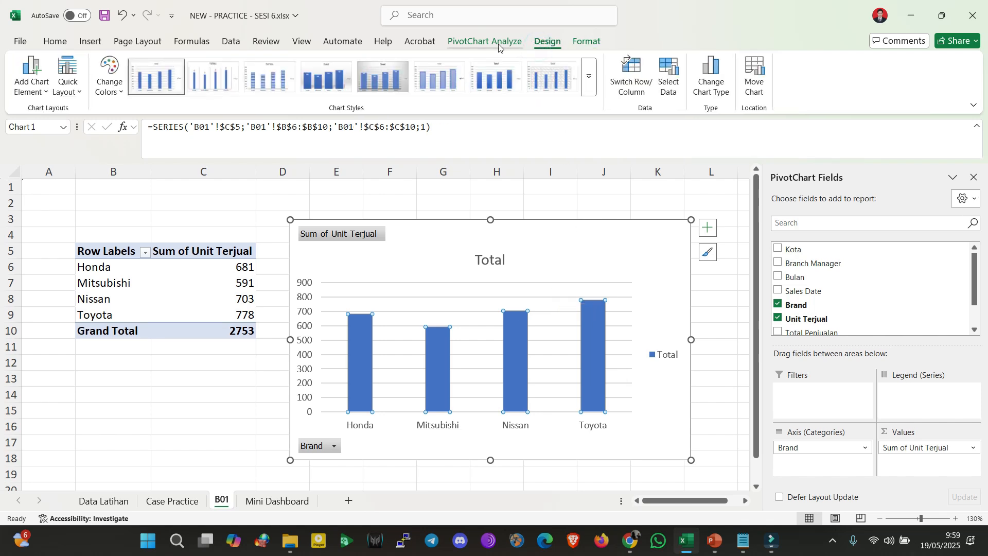
pyautogui.click(340, 88)
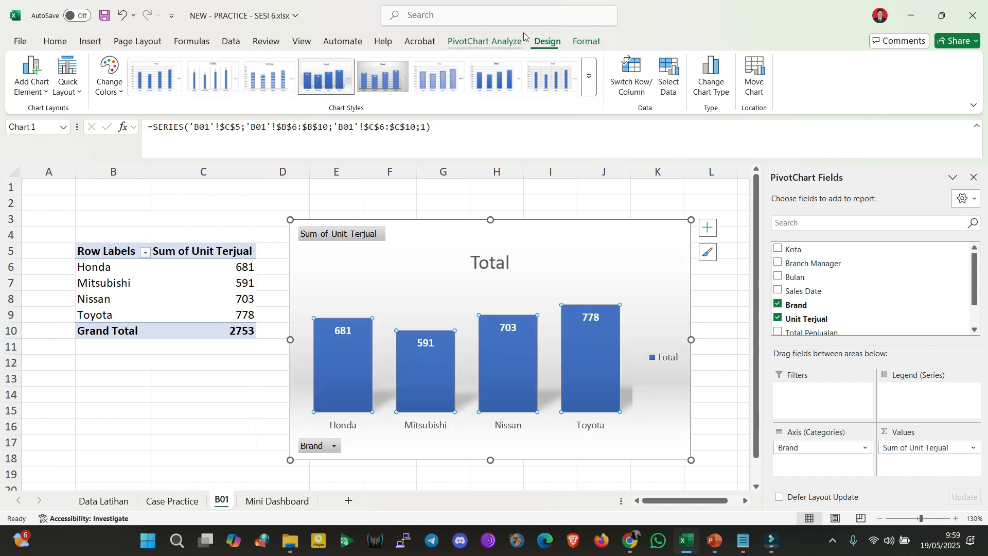
pyautogui.click(491, 40)
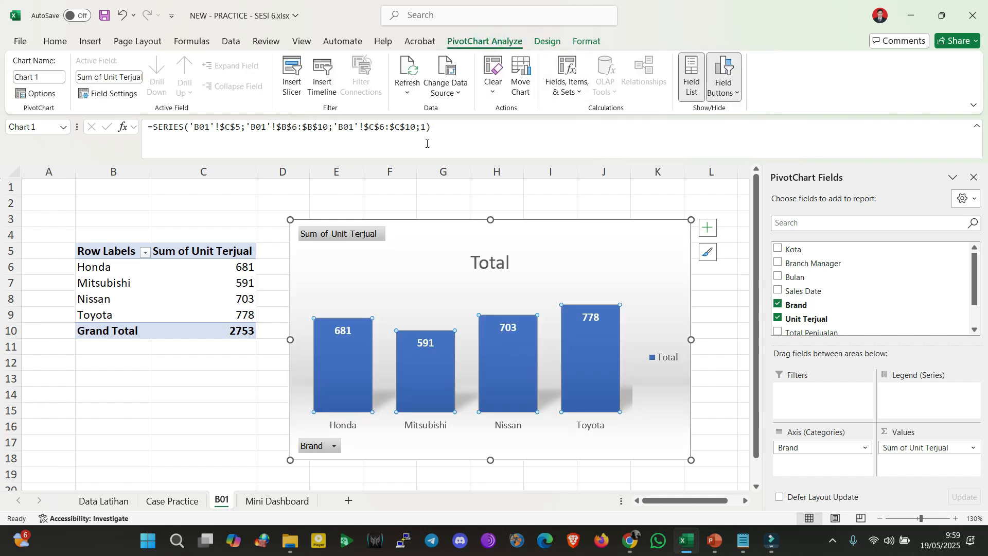
# Close the PivotChart field list and delete the column chart, including its title, from sheet B01
pyautogui.click(972, 177)
pyautogui.click(602, 254)
pyautogui.moveTo(602, 255); pyautogui.dragTo(613, 256)
pyautogui.click(514, 261)
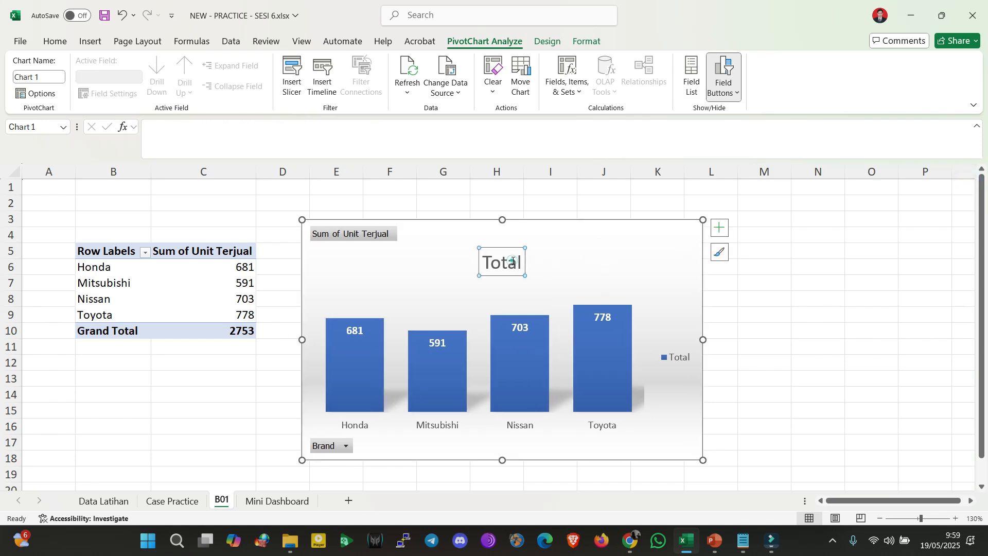
pyautogui.press('Delete')
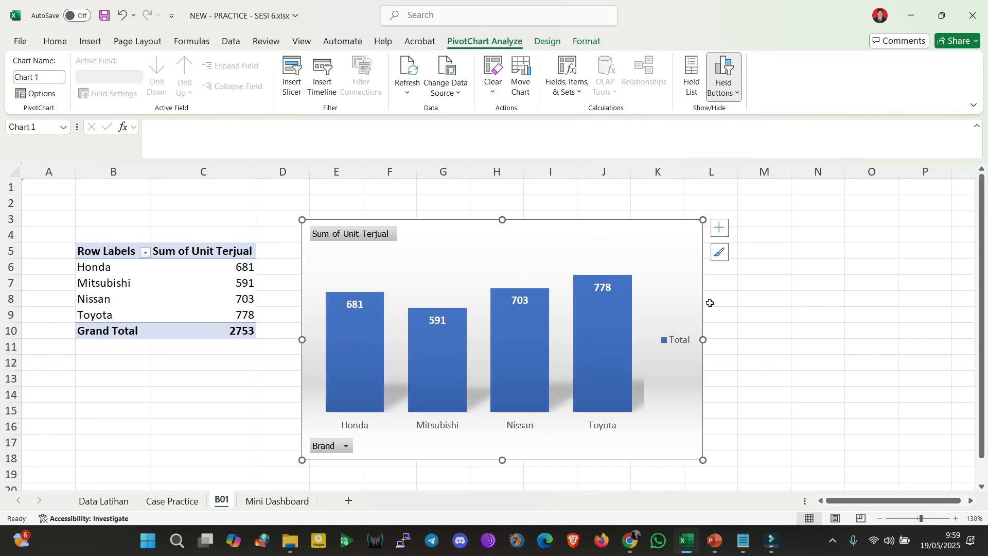
pyautogui.press('Delete')
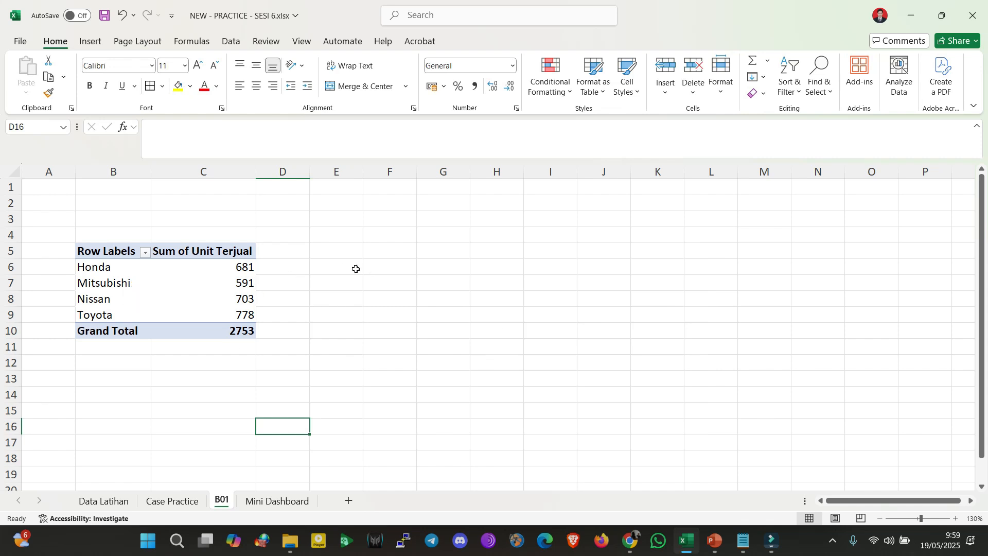
# Insert a Clustered Bar PivotChart based on the brand PivotTable and delete its chart title
pyautogui.click(100, 253)
pyautogui.click(474, 41)
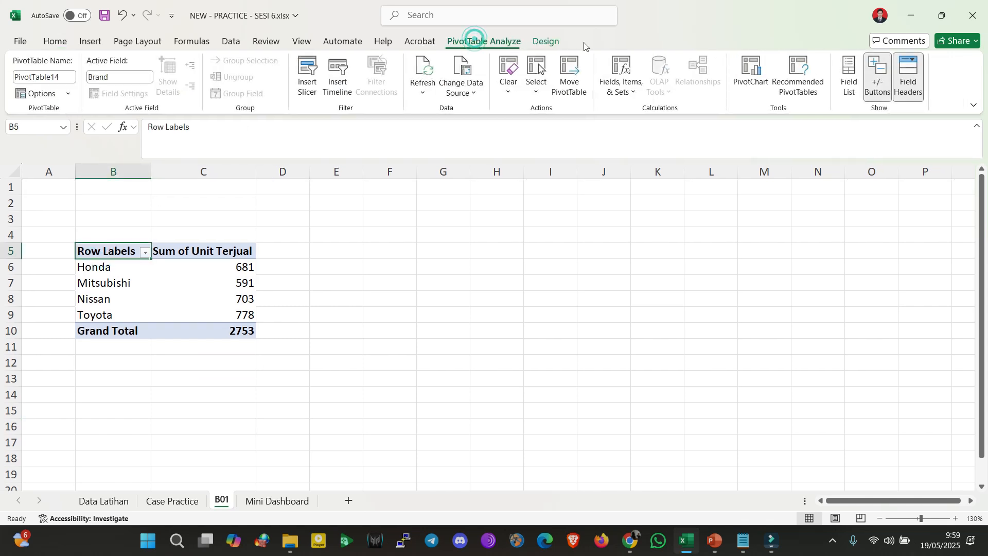
pyautogui.click(751, 76)
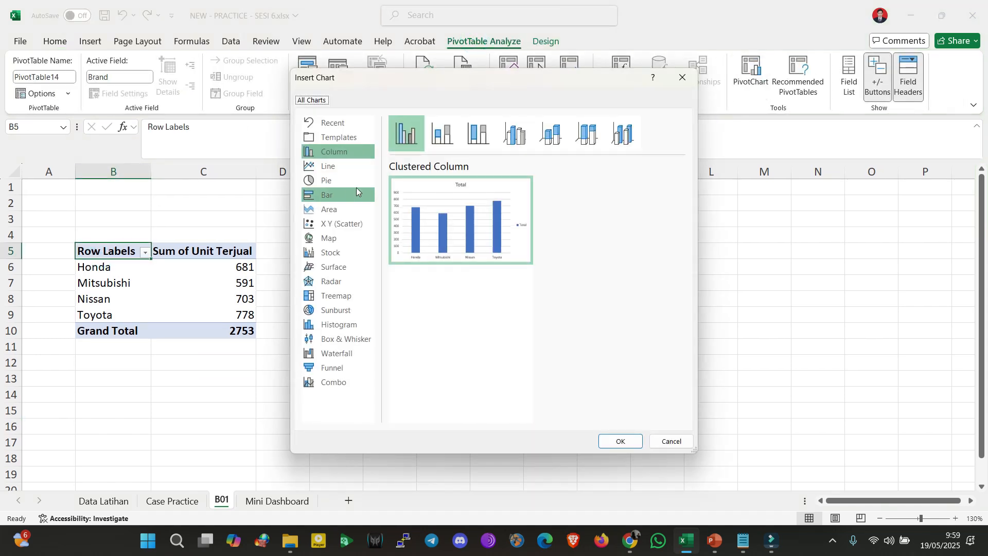
pyautogui.click(328, 194)
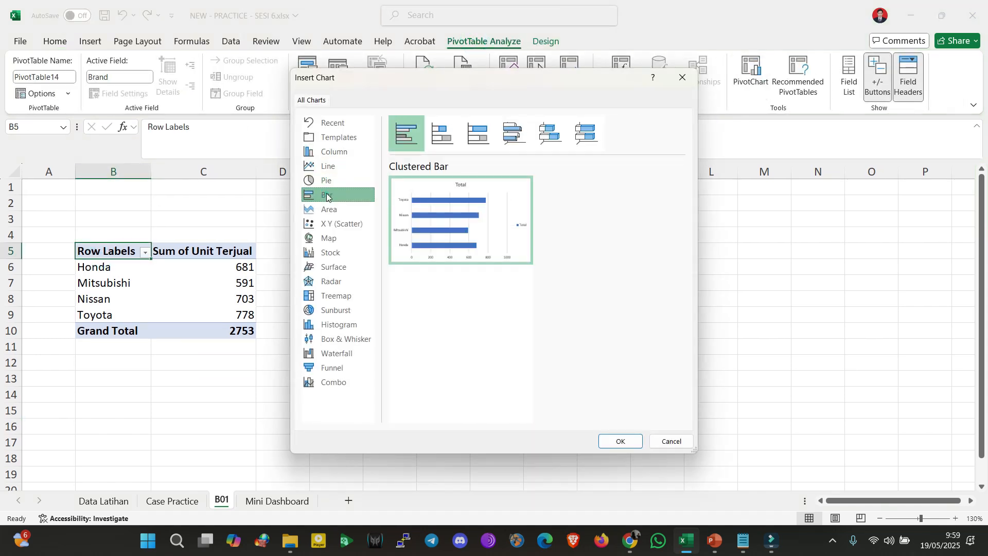
pyautogui.click(609, 447)
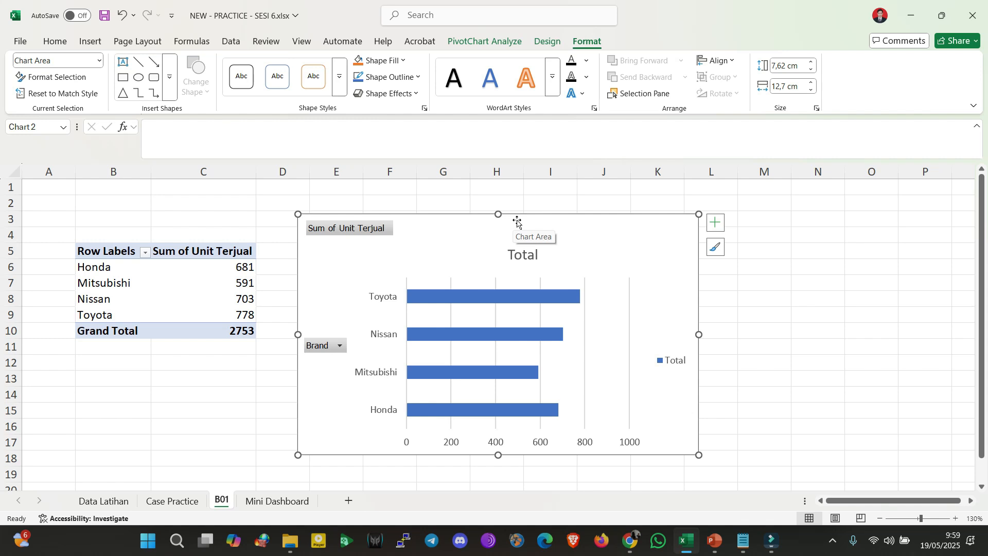
pyautogui.click(510, 254)
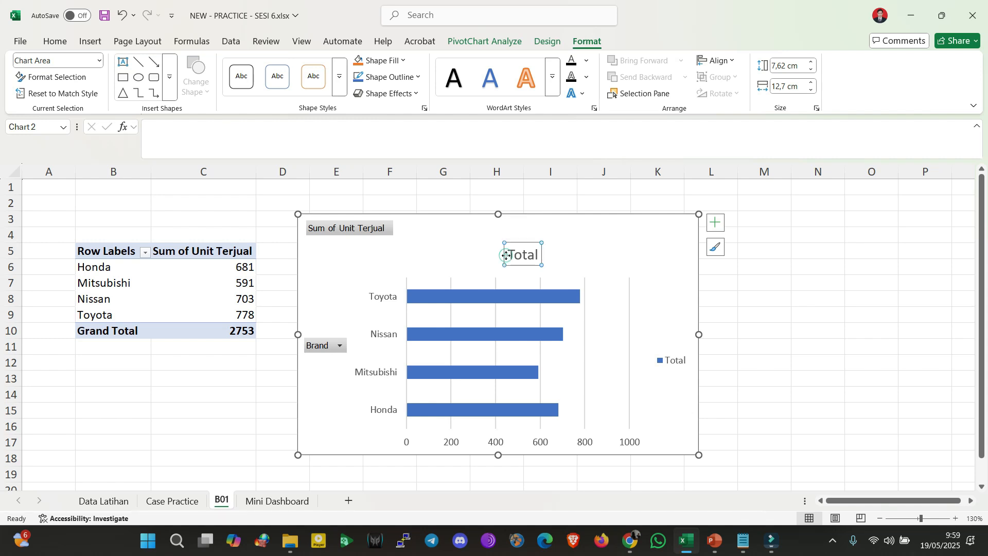
pyautogui.press('Delete')
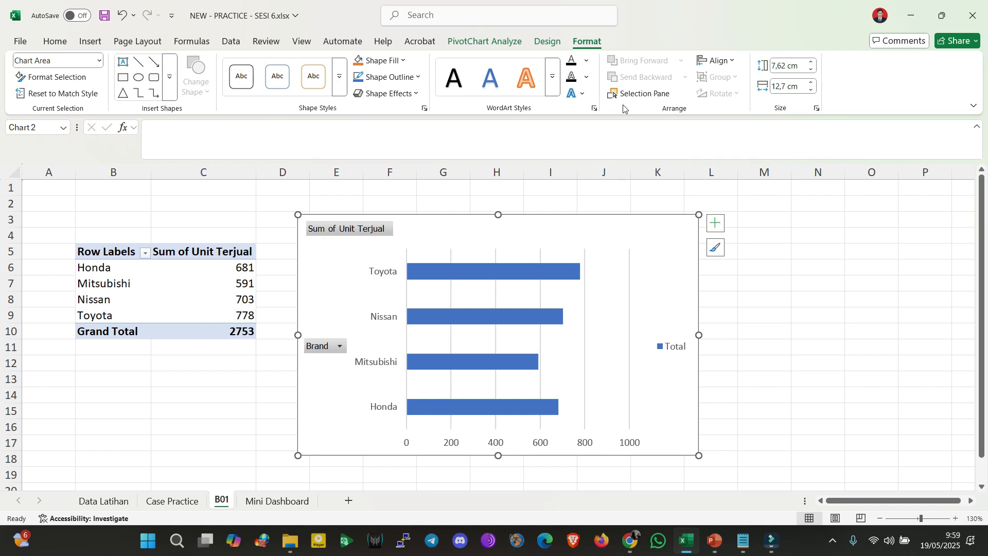
# Apply the grey gradient chart style with white data labels and uppercase brand names to the bar chart, leaving the chart deselected
pyautogui.click(544, 45)
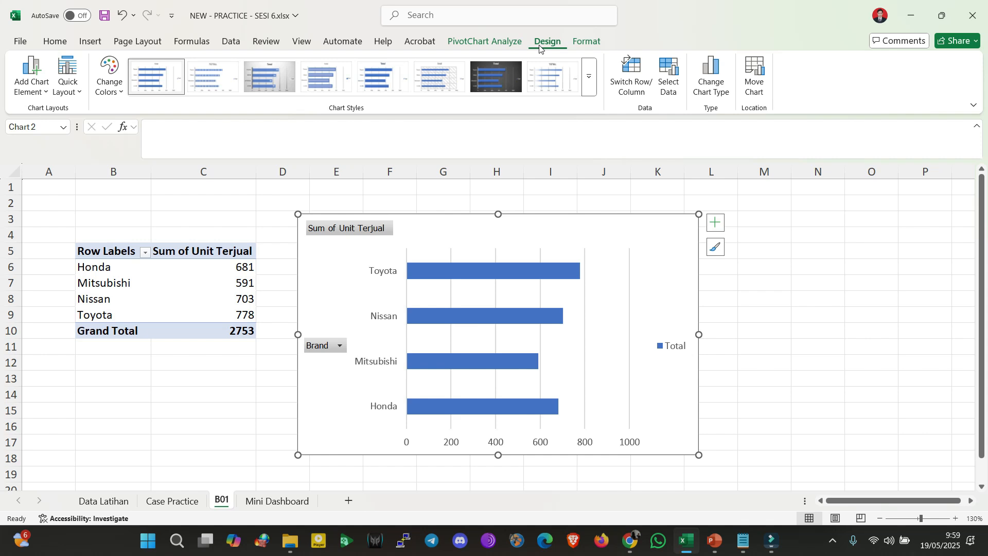
pyautogui.click(263, 82)
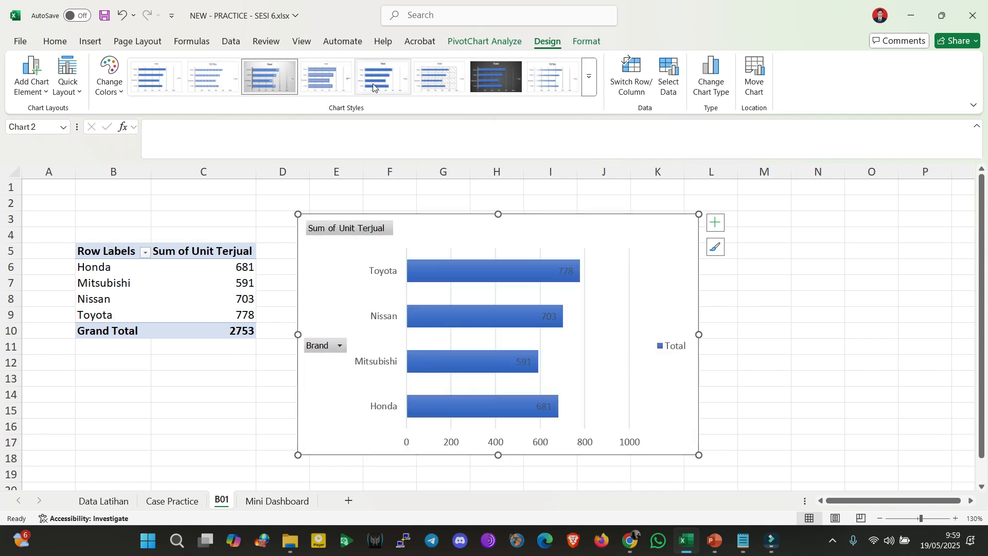
pyautogui.click(590, 78)
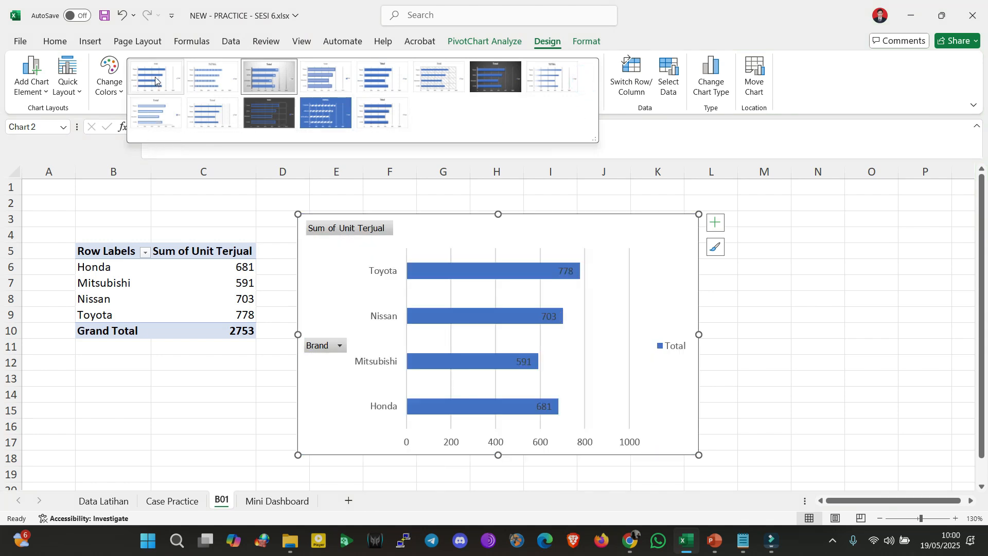
pyautogui.click(272, 75)
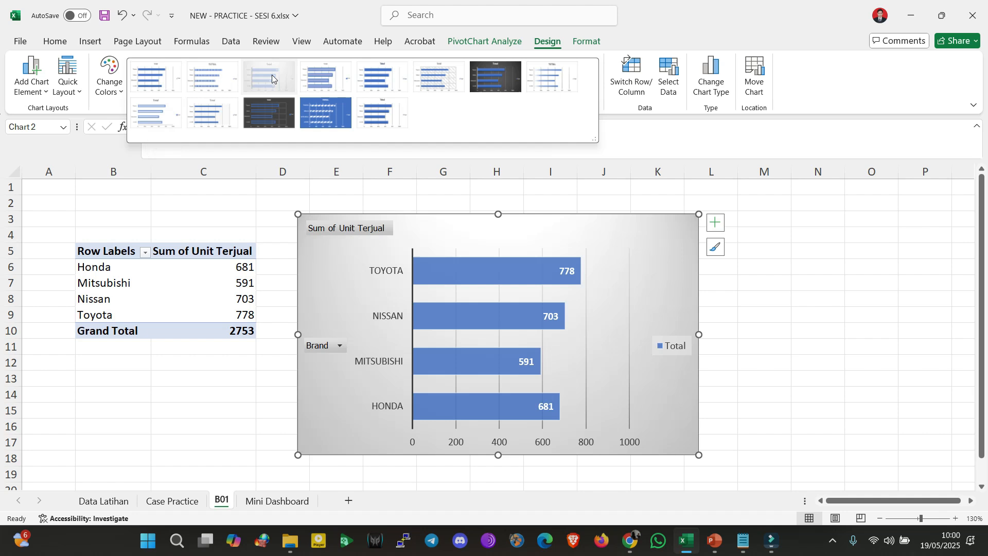
pyautogui.click(847, 346)
pyautogui.click(567, 294)
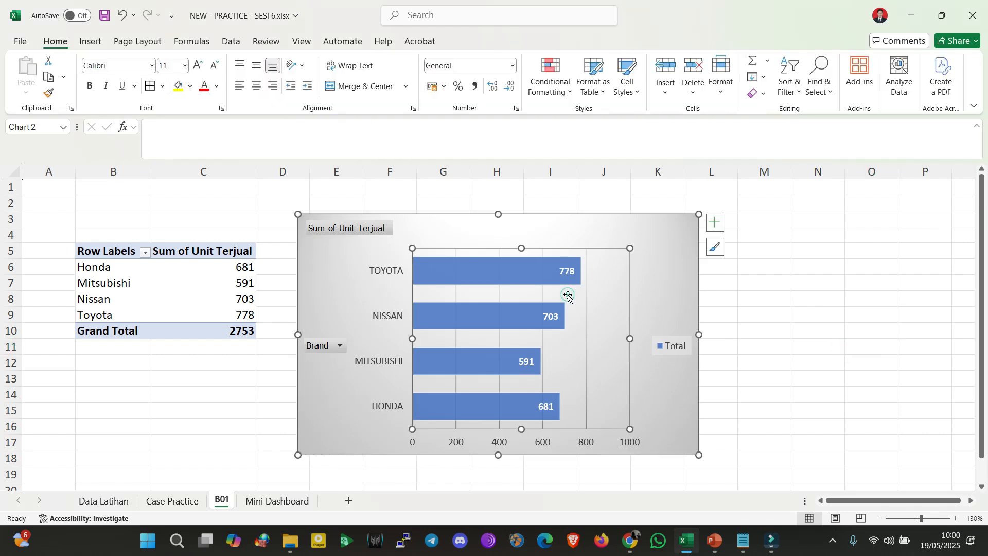
pyautogui.click(840, 316)
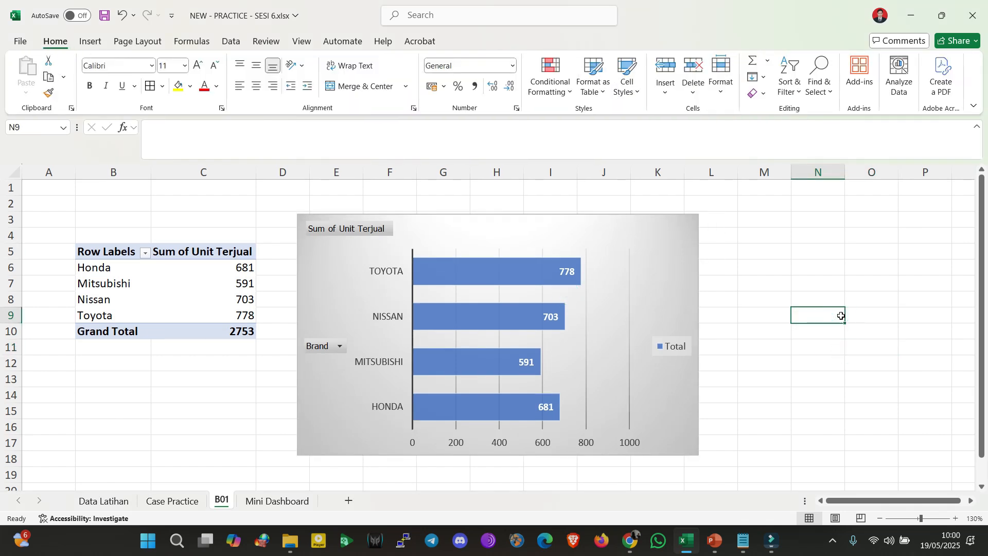
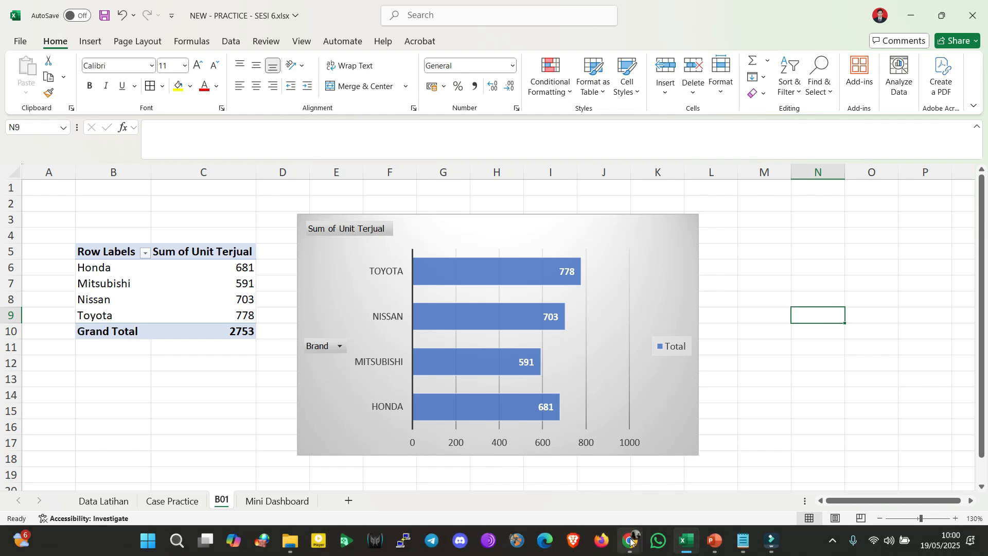
# Switch to Chrome to check the Google Meet call and its participants, and return to the Excel workbook
pyautogui.moveTo(631, 538)
pyautogui.click(594, 495)
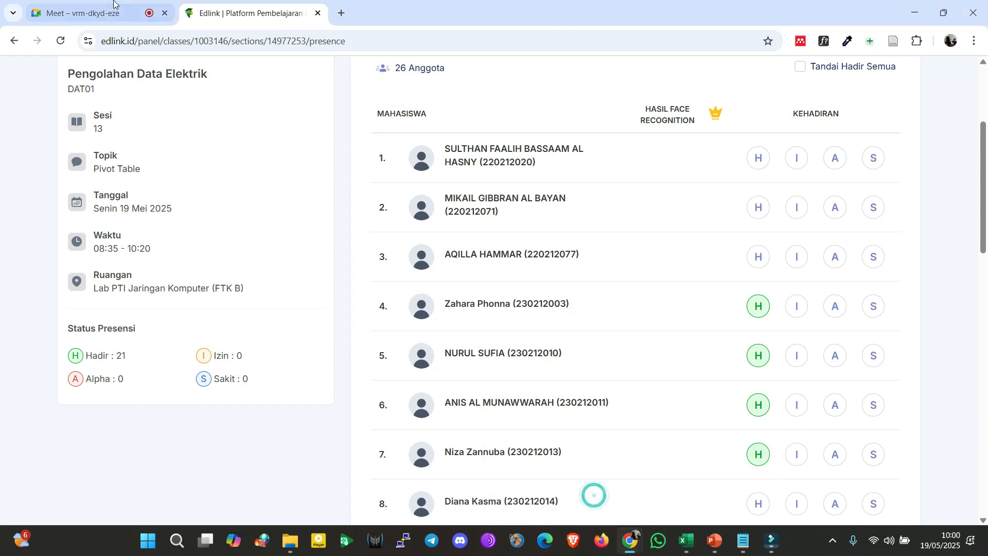
pyautogui.click(85, 13)
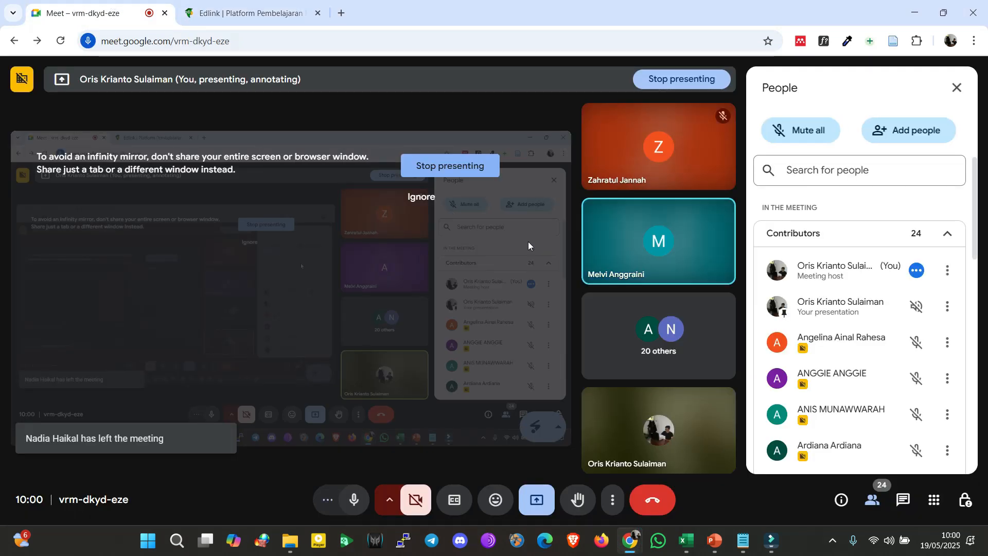
pyautogui.click(914, 12)
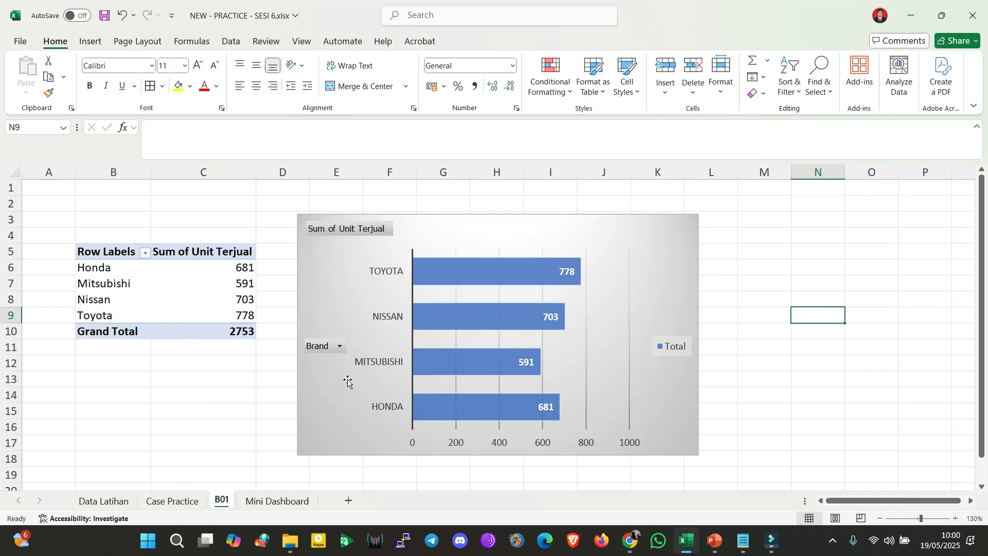
# Fill the Part B task 01 description in cell C15 of the Case Practice sheet with yellow
pyautogui.click(172, 501)
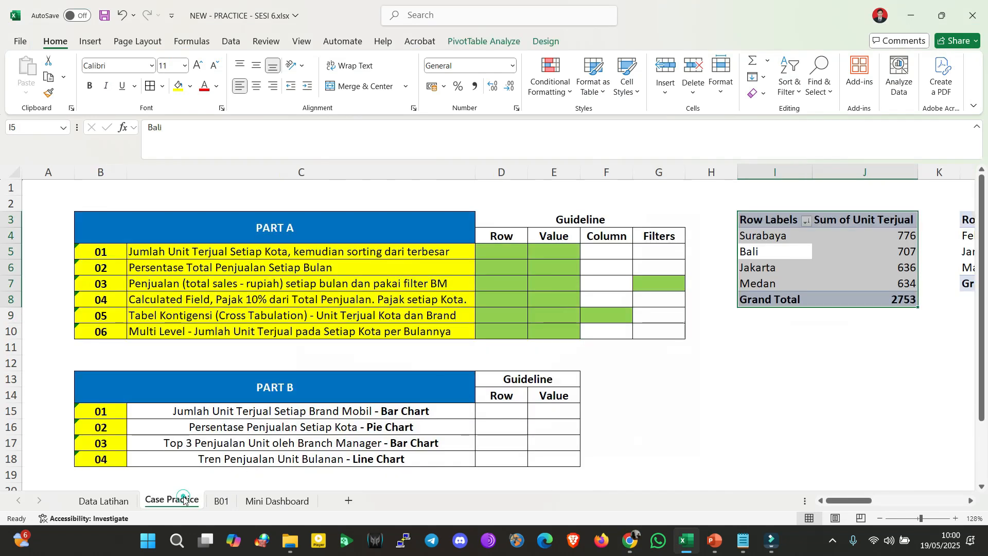
pyautogui.click(329, 410)
pyautogui.click(178, 86)
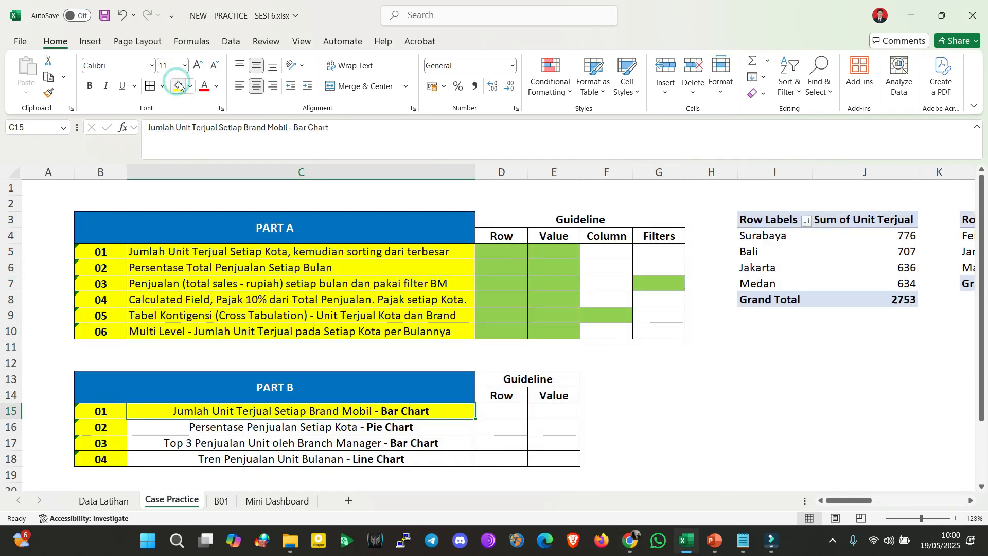
# Examine the Part B task 02 row on Case Practice and the existing PivotTables beside the task list
pyautogui.click(190, 423)
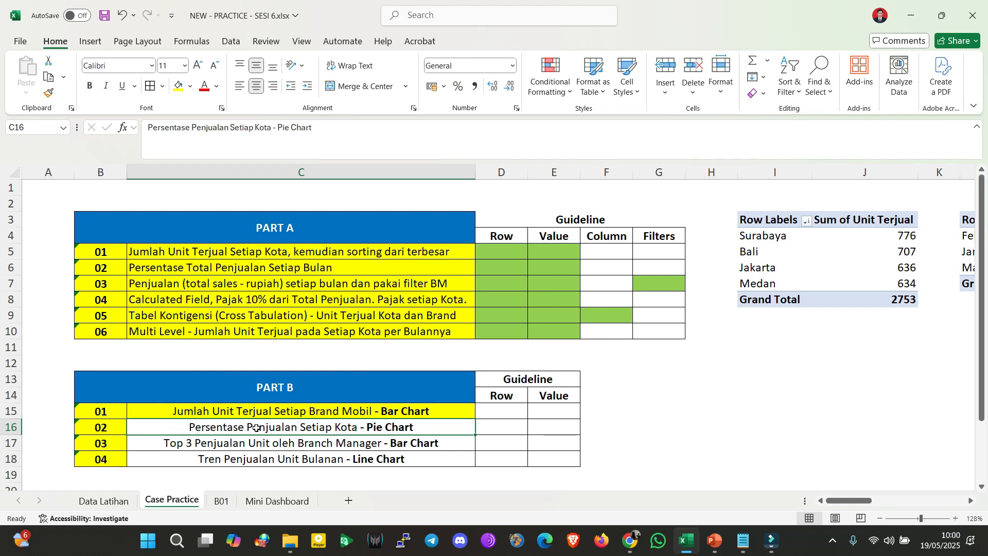
pyautogui.press('Right')
pyautogui.press('Right')
pyautogui.press('Right')
pyautogui.press('Right')
pyautogui.press('Right')
pyautogui.press('Right')
pyautogui.press('Right')
pyautogui.press('Right')
pyautogui.press('Right')
pyautogui.press('Right')
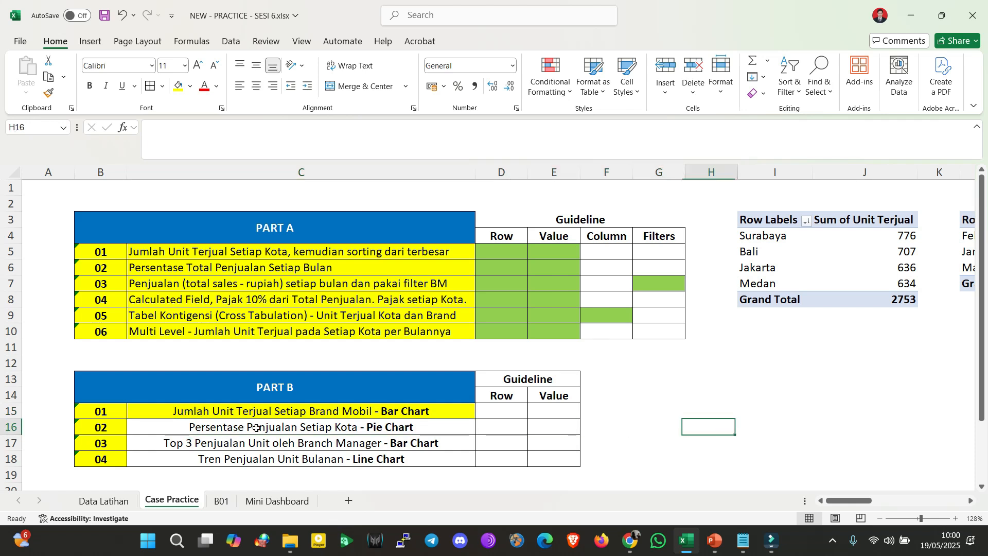
pyautogui.press('Right')
pyautogui.press('Left')
pyautogui.press('Left')
pyautogui.press('Left')
pyautogui.press('Left')
pyautogui.press('Left')
pyautogui.press('Left')
pyautogui.press('Left')
pyautogui.press('Left')
pyautogui.press('Left')
pyautogui.press('Left')
pyautogui.press('Left')
pyautogui.press('Left')
pyautogui.press('Left')
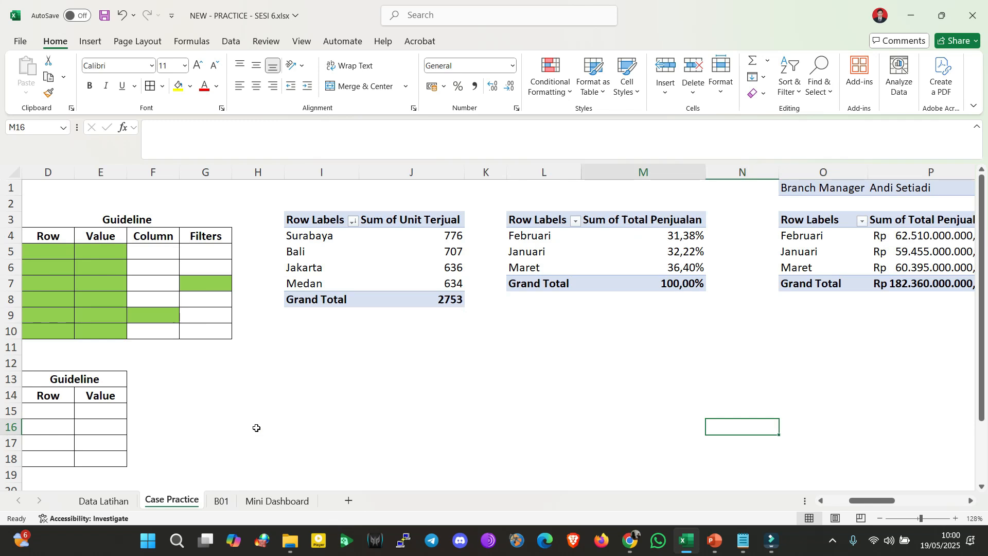
pyautogui.press('Right')
pyautogui.press('Right')
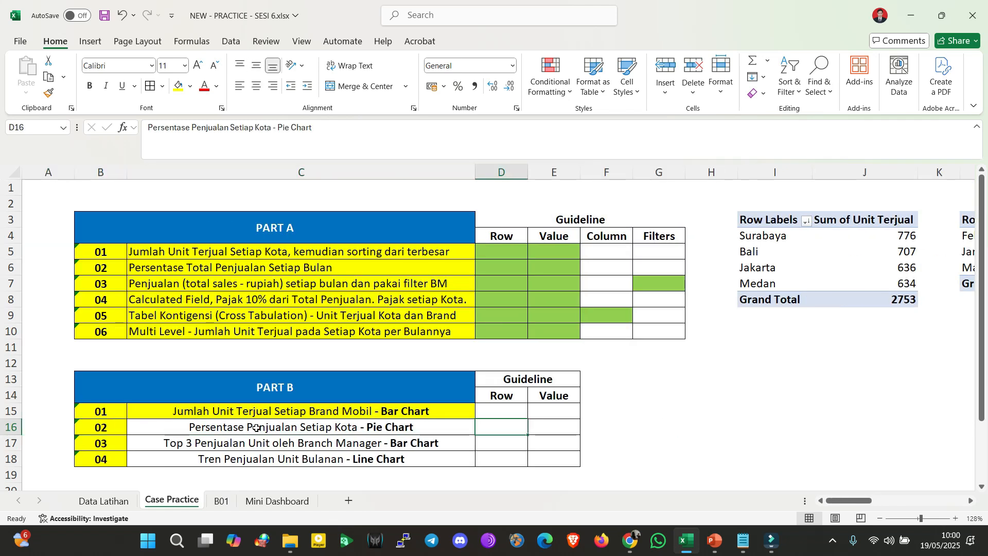
# Create a copy of the B01 sheet at the end of the workbook
pyautogui.click(221, 502)
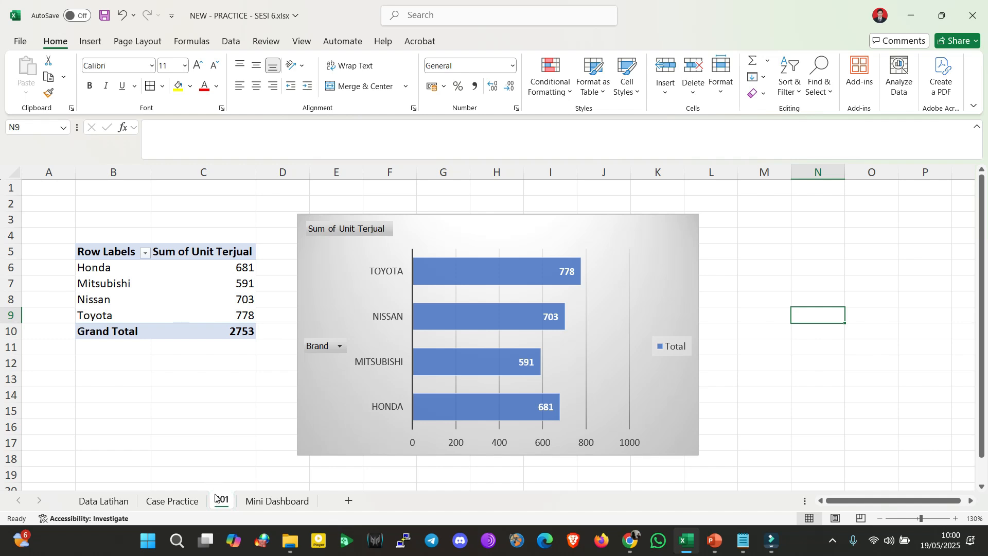
pyautogui.rightClick(216, 499)
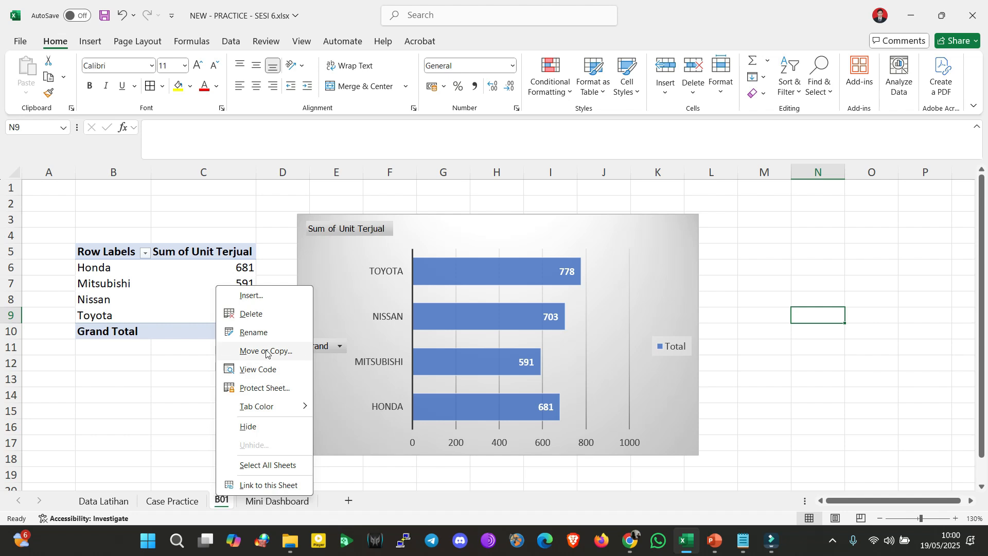
pyautogui.click(396, 489)
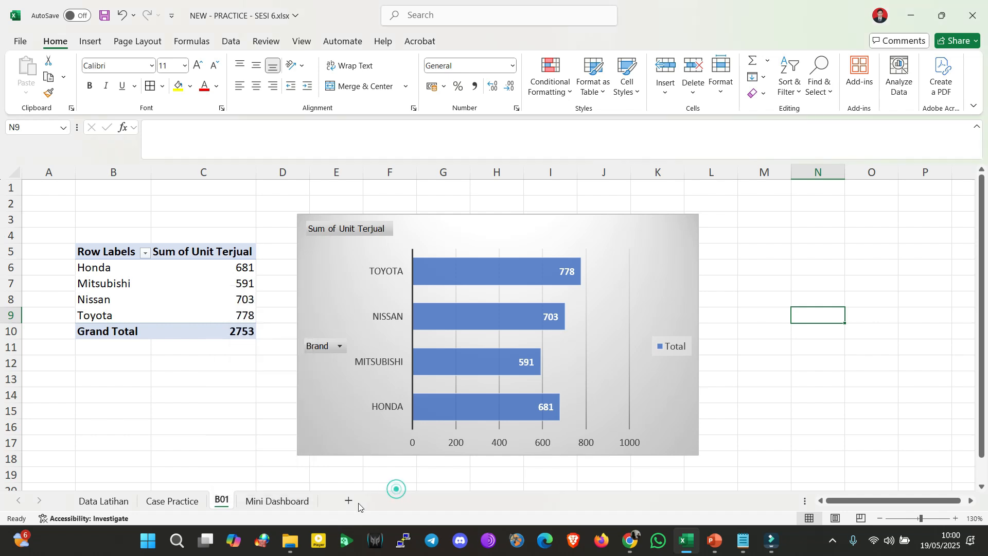
pyautogui.rightClick(222, 500)
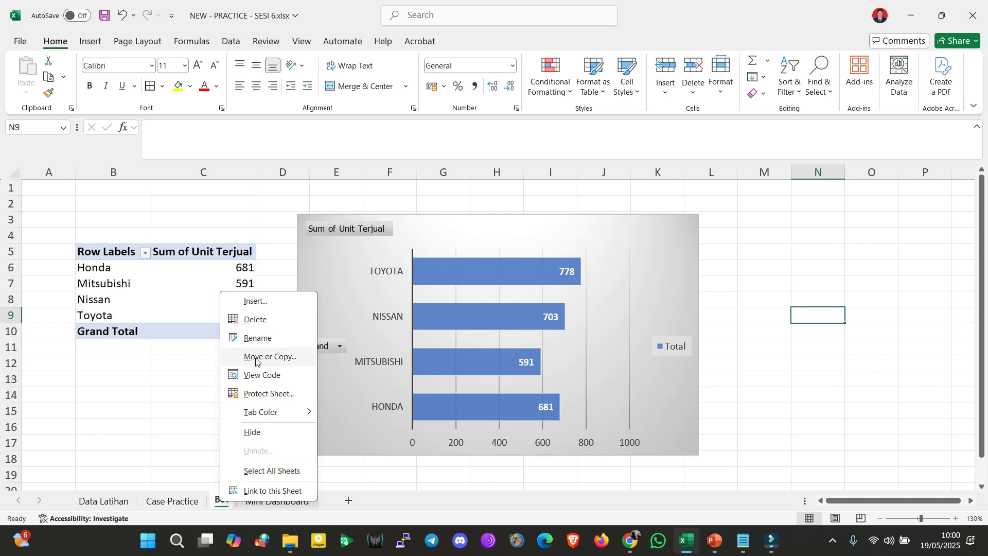
pyautogui.click(255, 360)
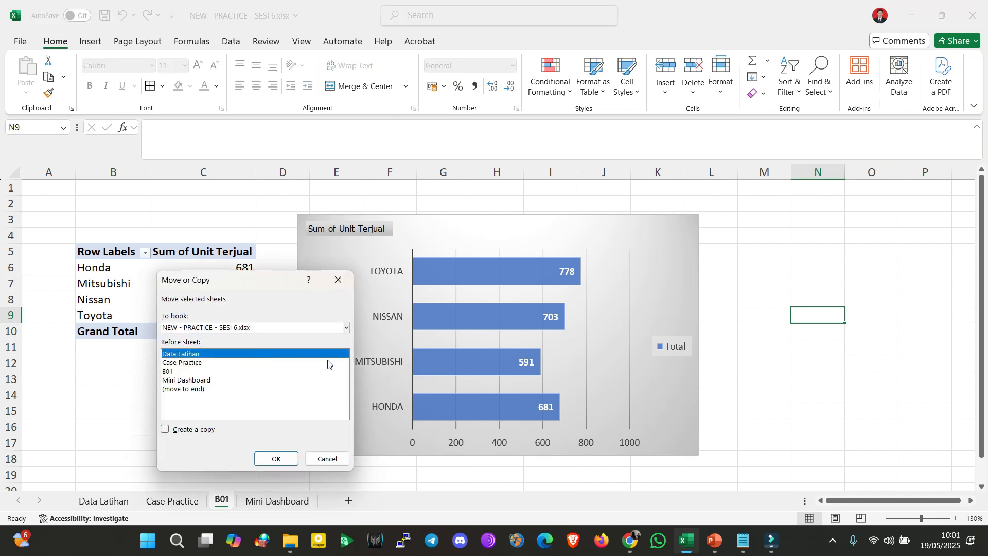
pyautogui.click(187, 390)
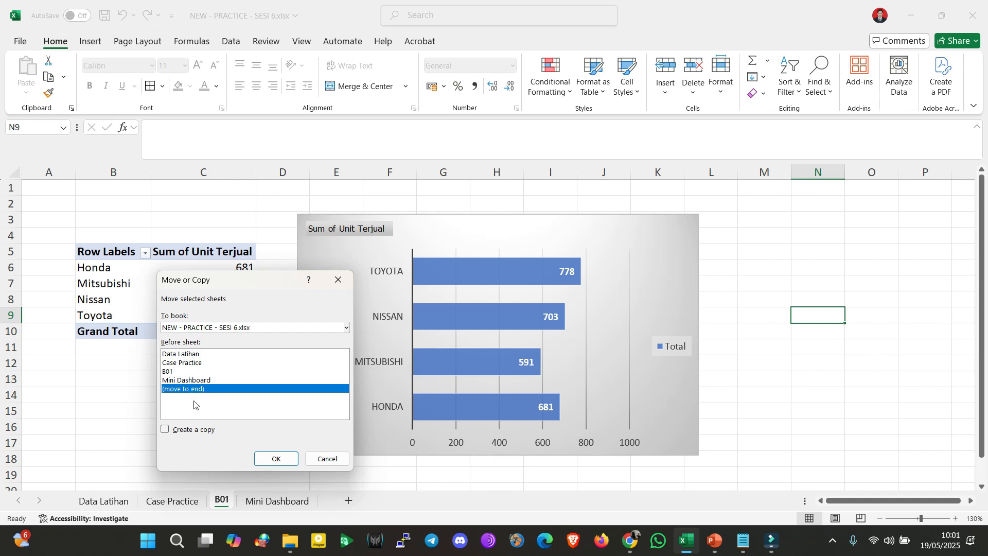
pyautogui.click(197, 430)
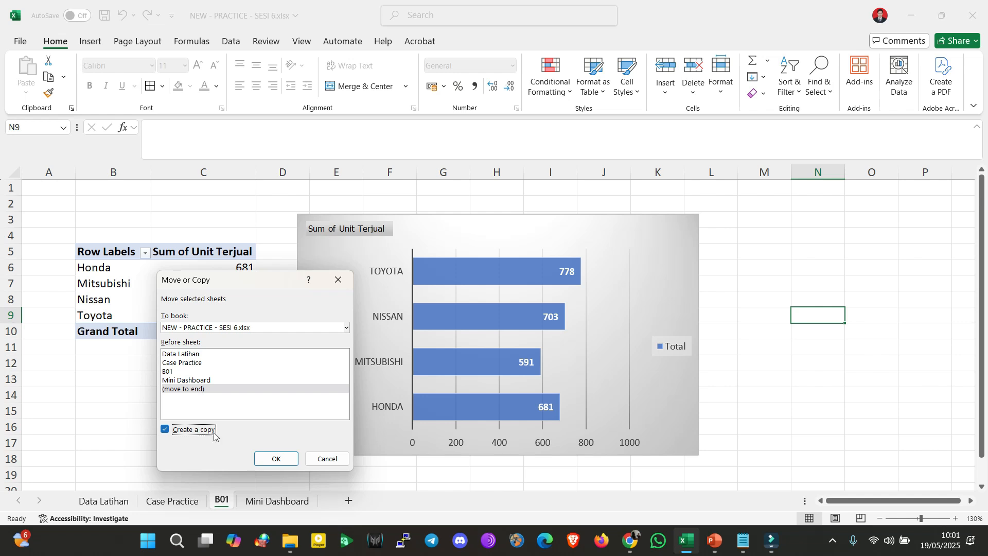
pyautogui.click(275, 458)
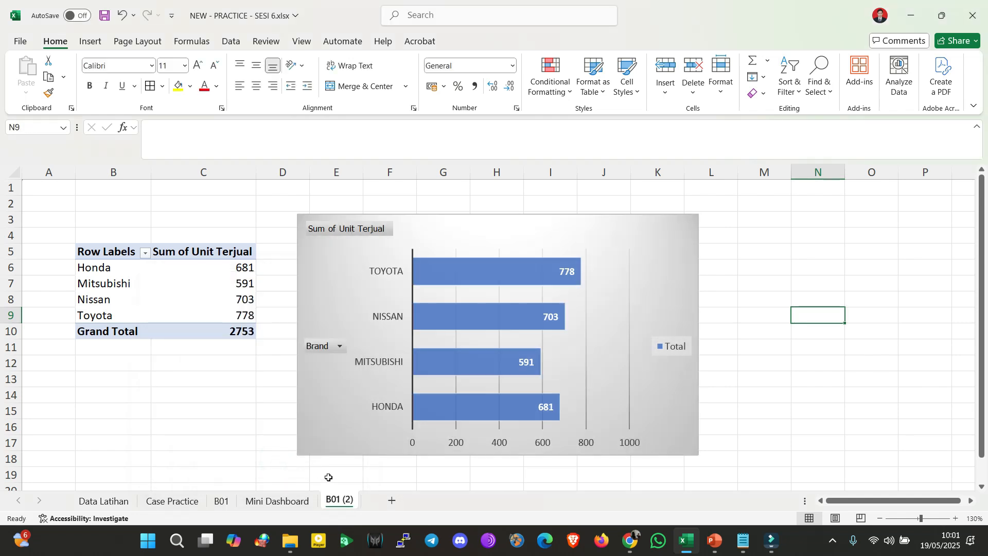
# Delete the bar chart from the copied sheet and move that sheet between B01 and Mini Dashboard
pyautogui.click(410, 387)
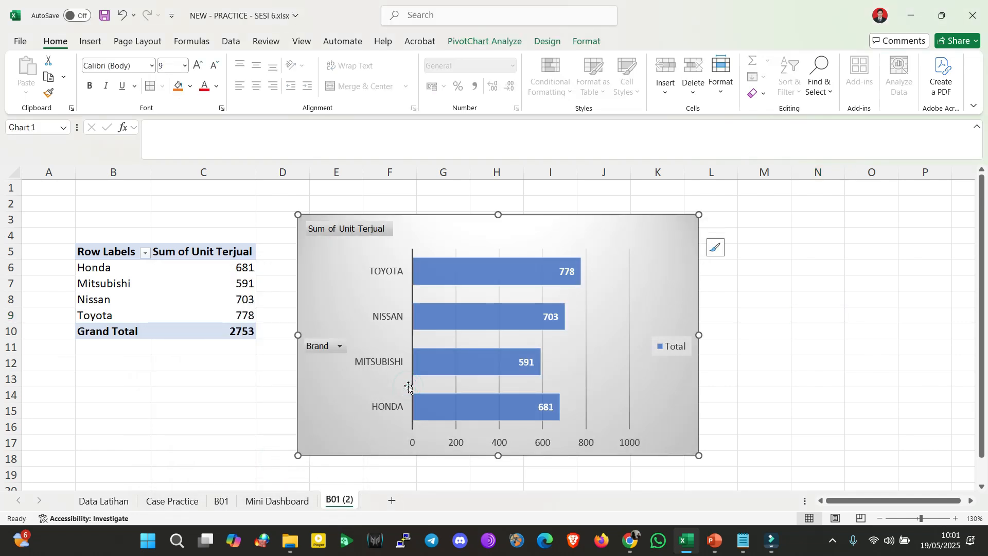
pyautogui.press('Delete')
pyautogui.moveTo(329, 500)
pyautogui.mouseDown()
pyautogui.moveTo(351, 505)
pyautogui.moveTo(255, 509)
pyautogui.mouseUp()
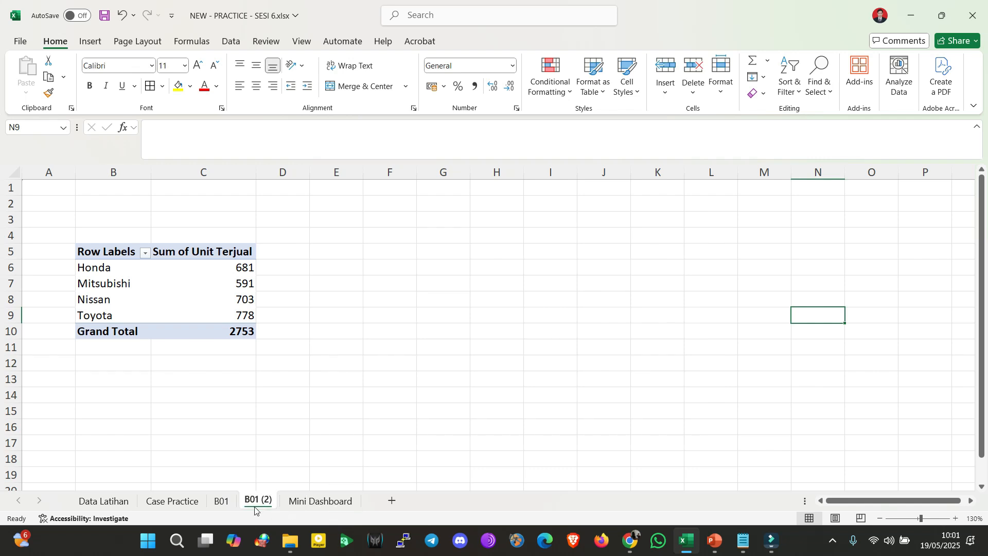
# Rename the copied sheet to B02
pyautogui.doubleClick(261, 504)
pyautogui.click(271, 498)
pyautogui.press('BackSpace')
pyautogui.press('BackSpace')
pyautogui.press('Delete')
pyautogui.press('BackSpace')
pyautogui.press('BackSpace')
pyautogui.write('2')
pyautogui.click(294, 440)
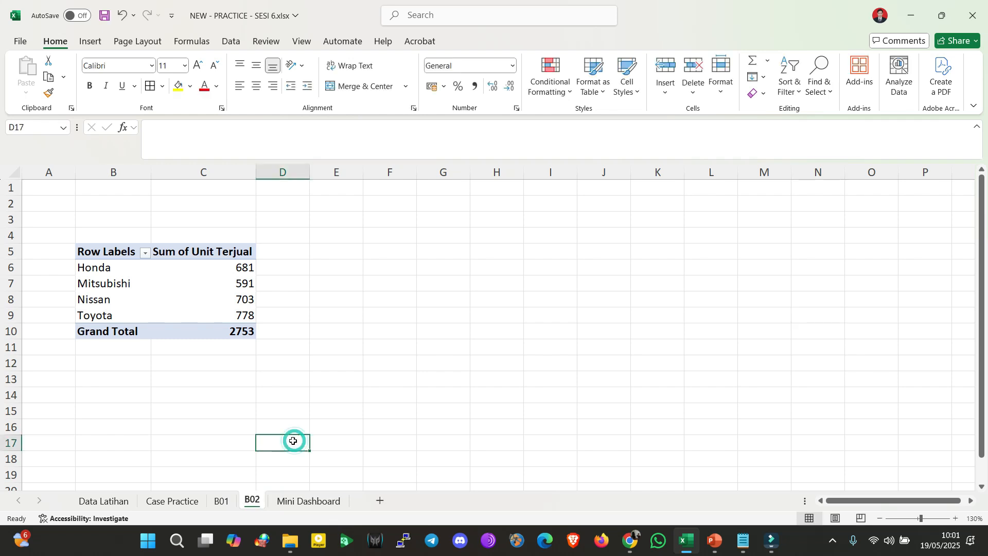
# Check the Part B task 02 description, and replace Brand with Kota in the rows of the B02 PivotTable
pyautogui.click(203, 340)
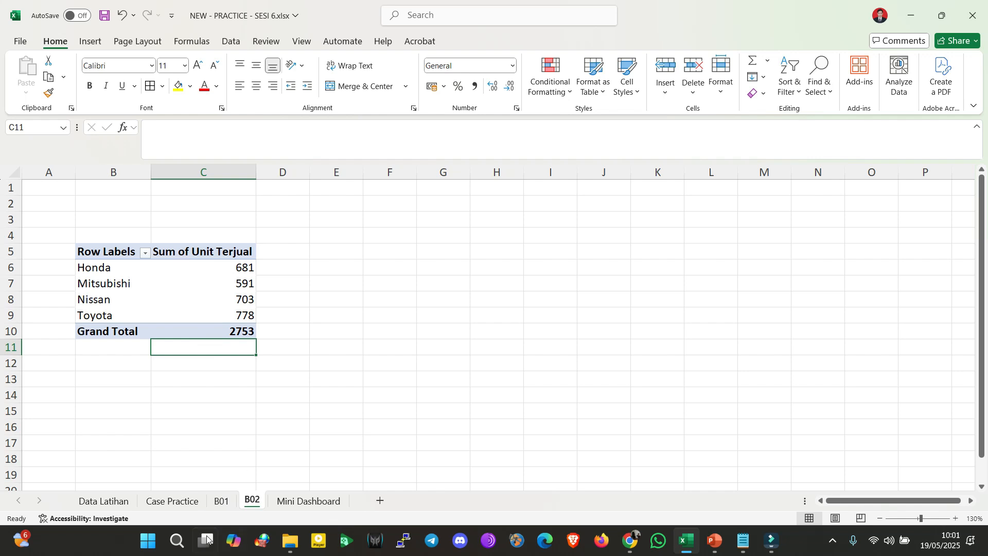
pyautogui.click(165, 502)
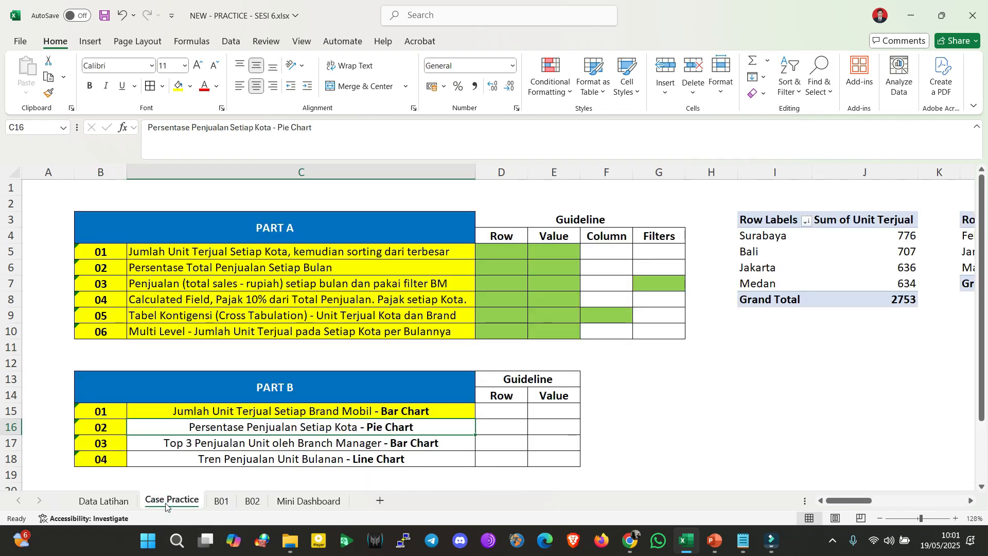
pyautogui.click(252, 500)
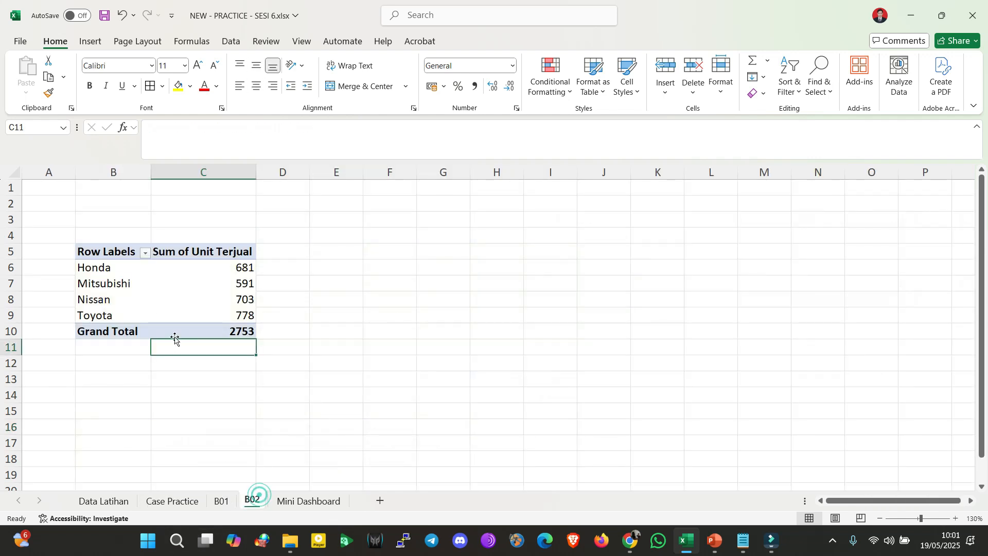
pyautogui.click(89, 266)
pyautogui.click(121, 283)
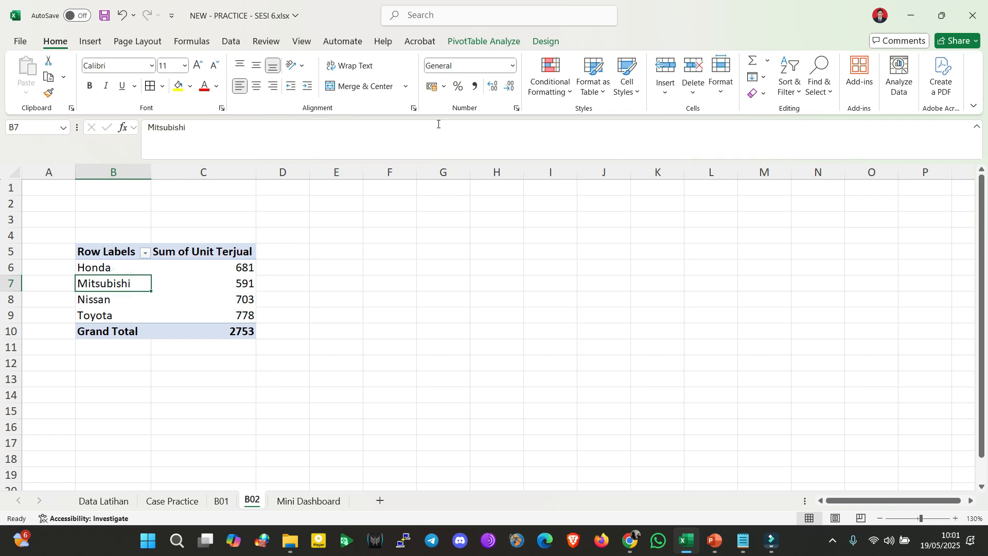
pyautogui.click(480, 43)
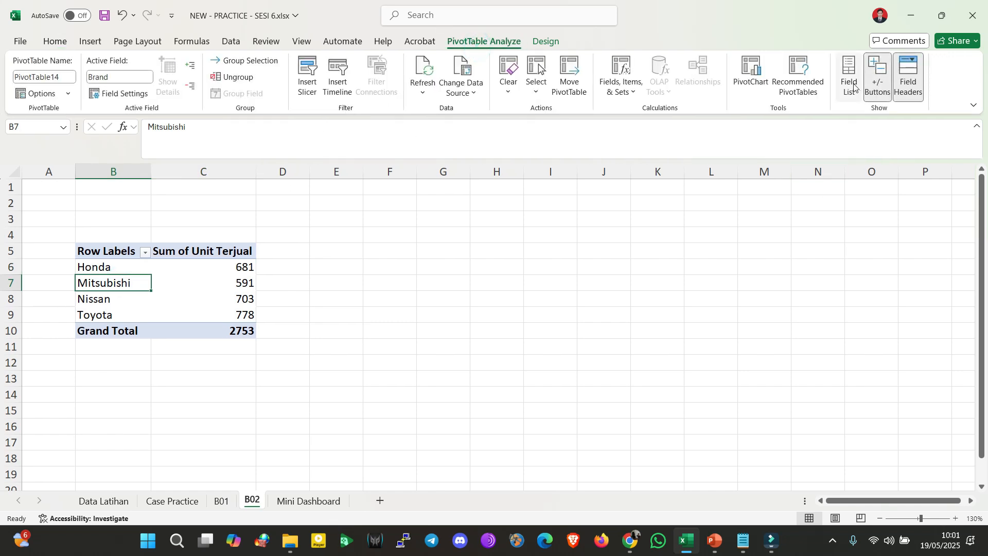
pyautogui.click(849, 77)
pyautogui.click(778, 247)
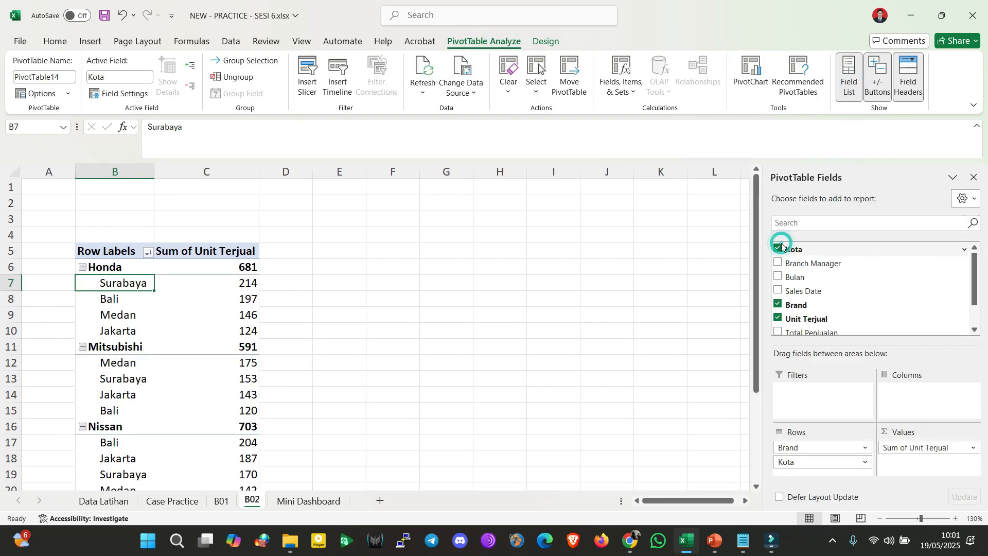
pyautogui.moveTo(797, 447); pyautogui.dragTo(766, 447)
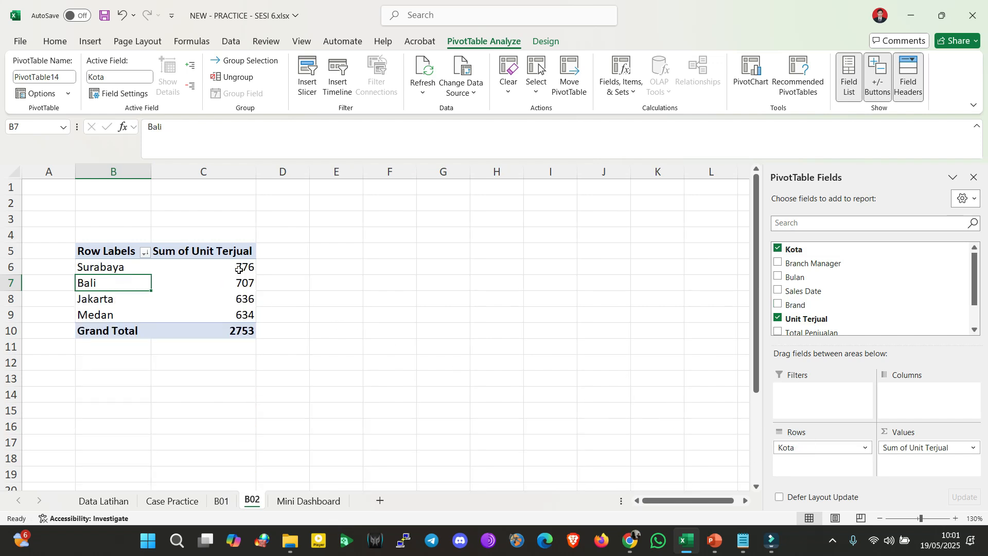
# Show the Sum of Unit Terjual values in the B02 PivotTable as % of Grand Total
pyautogui.moveTo(239, 269)
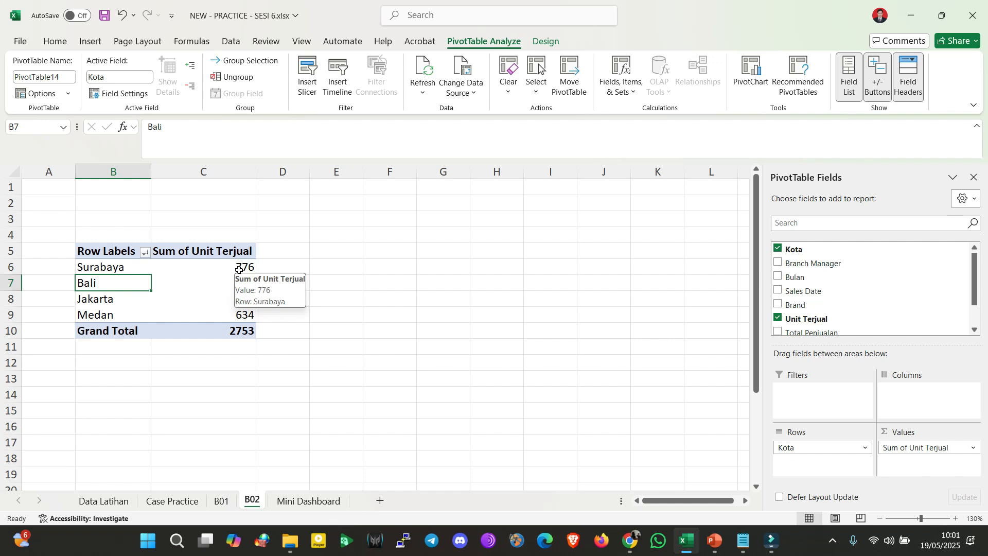
pyautogui.click(216, 281)
pyautogui.click(207, 267)
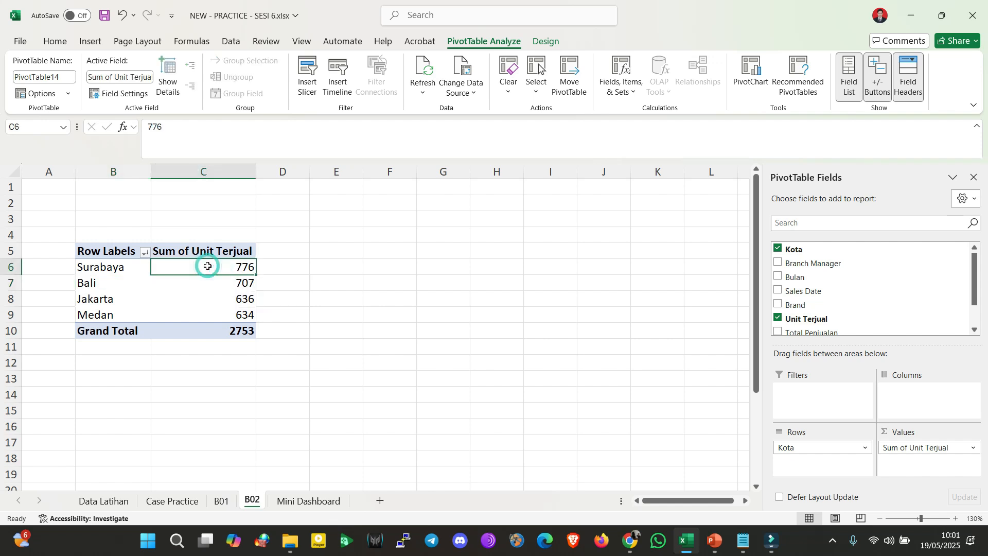
pyautogui.rightClick(208, 266)
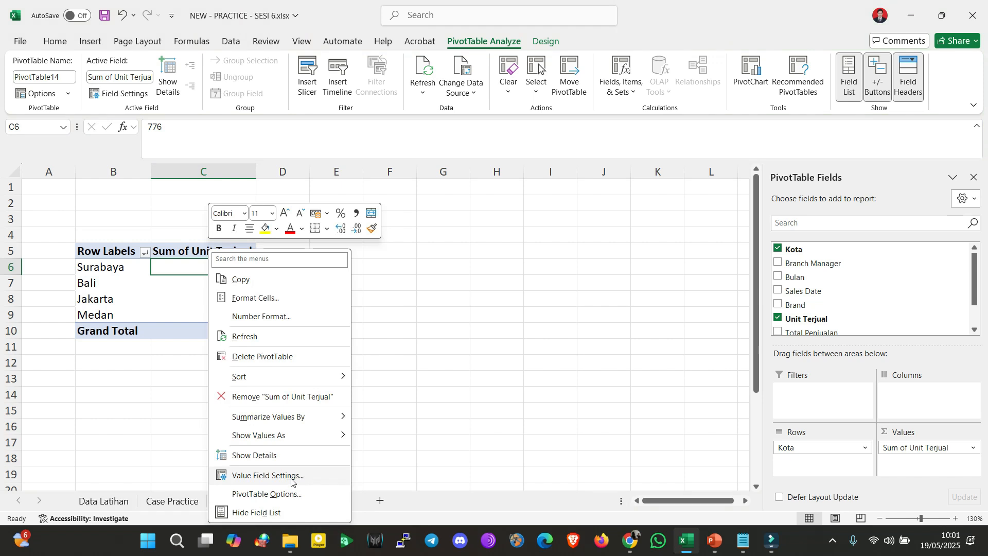
pyautogui.click(289, 476)
pyautogui.click(265, 377)
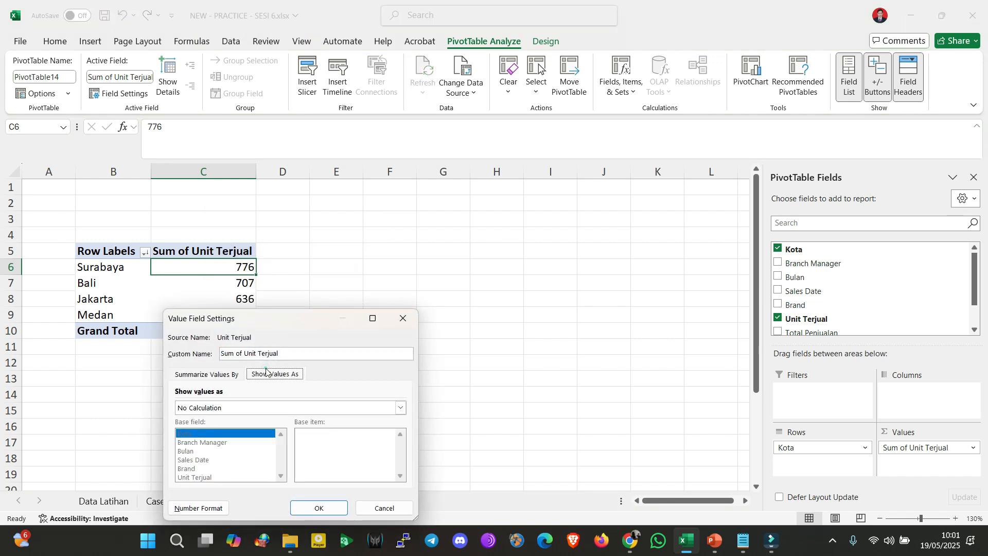
pyautogui.click(289, 407)
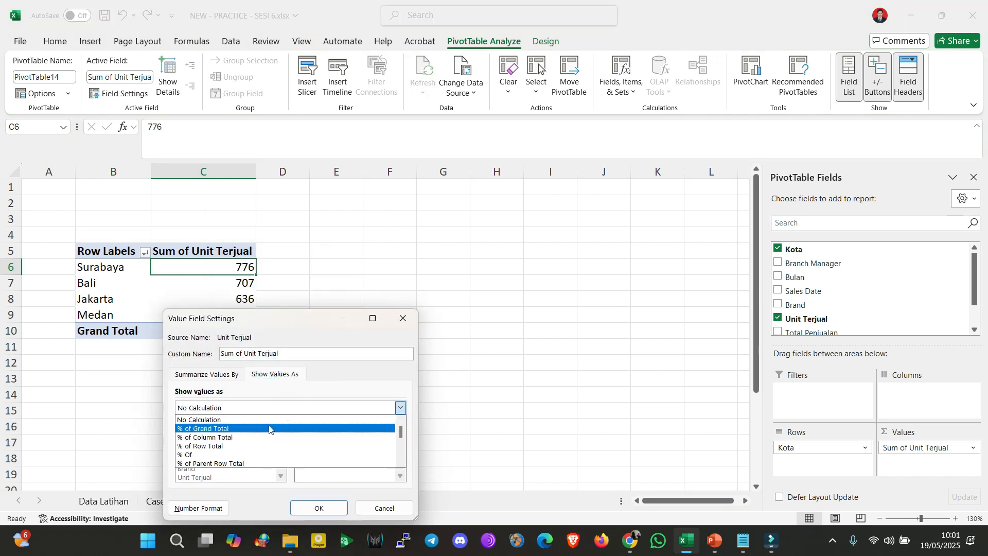
pyautogui.click(274, 428)
pyautogui.click(304, 507)
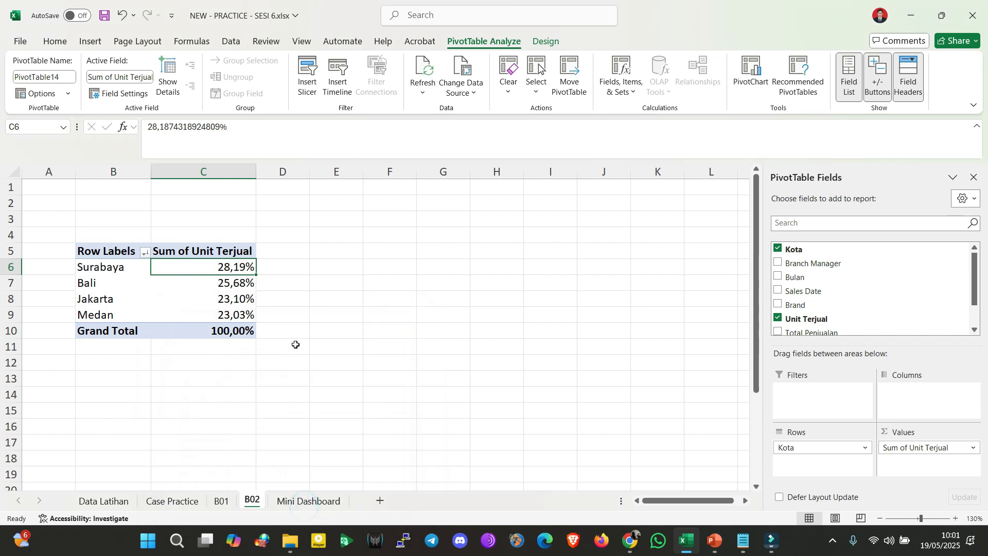
pyautogui.click(324, 256)
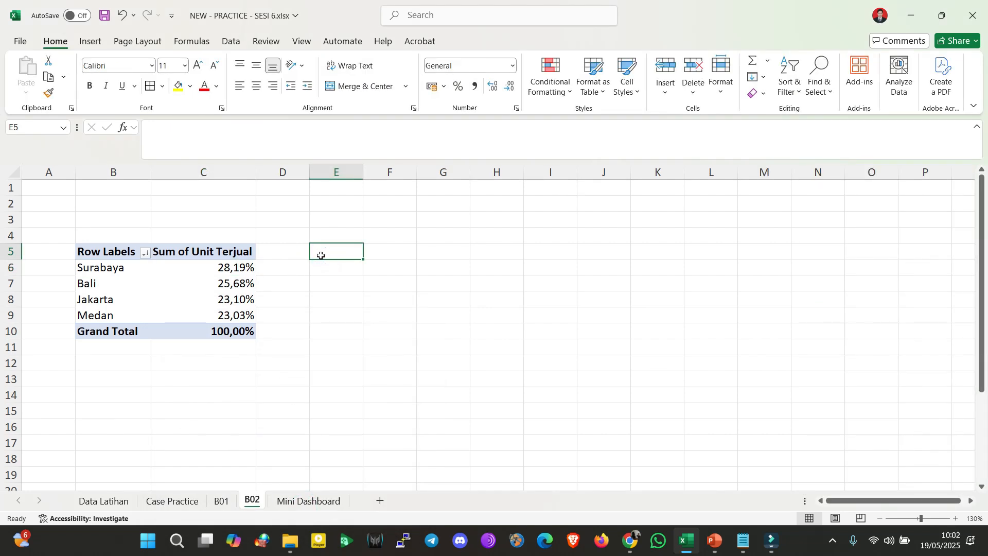
# Insert a standard Pie PivotChart from the Kota percentage PivotTable
pyautogui.click(219, 256)
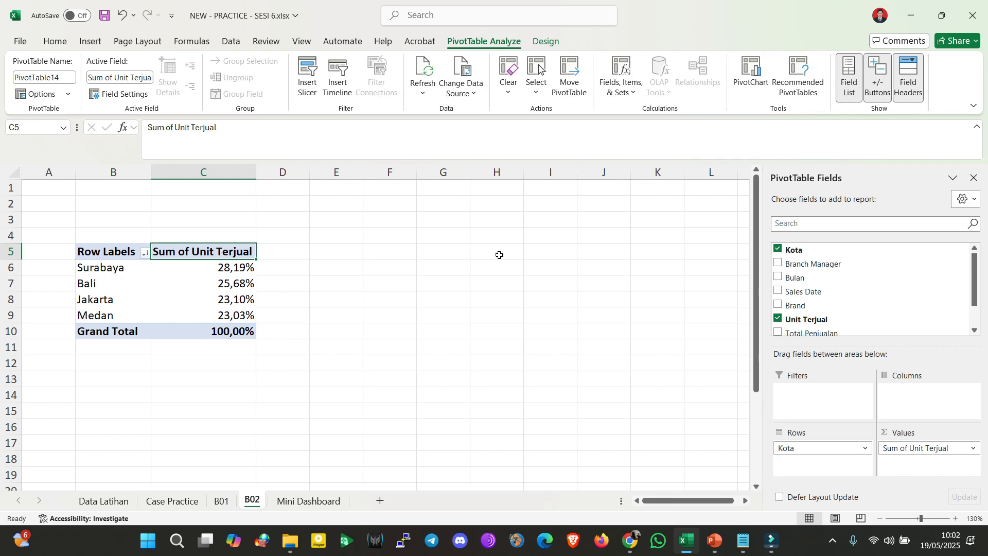
pyautogui.click(740, 92)
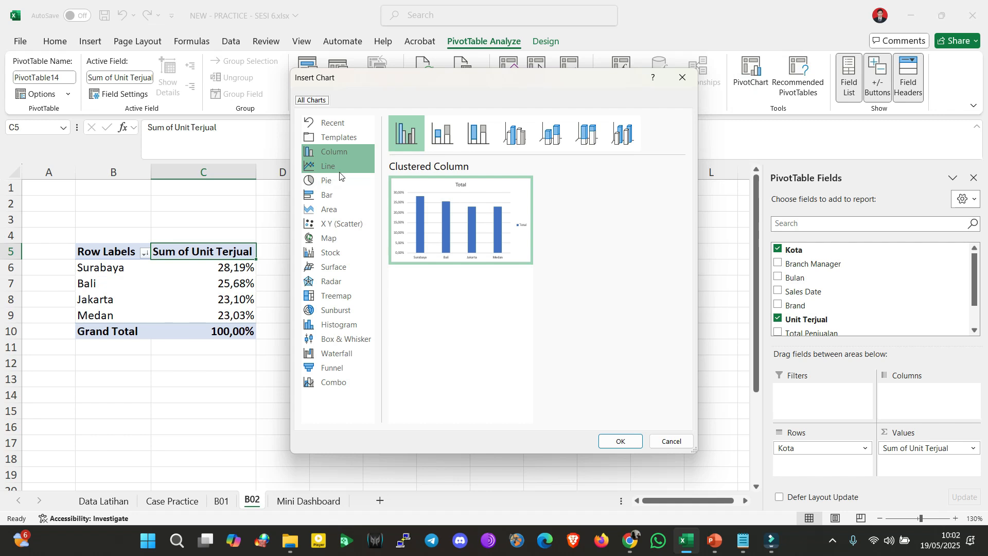
pyautogui.click(334, 180)
pyautogui.moveTo(409, 216)
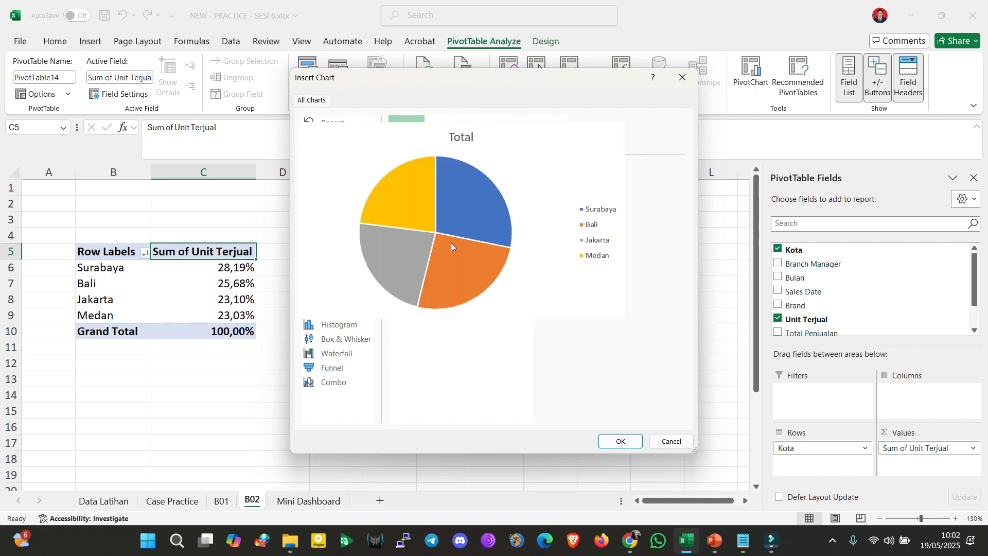
pyautogui.click(620, 441)
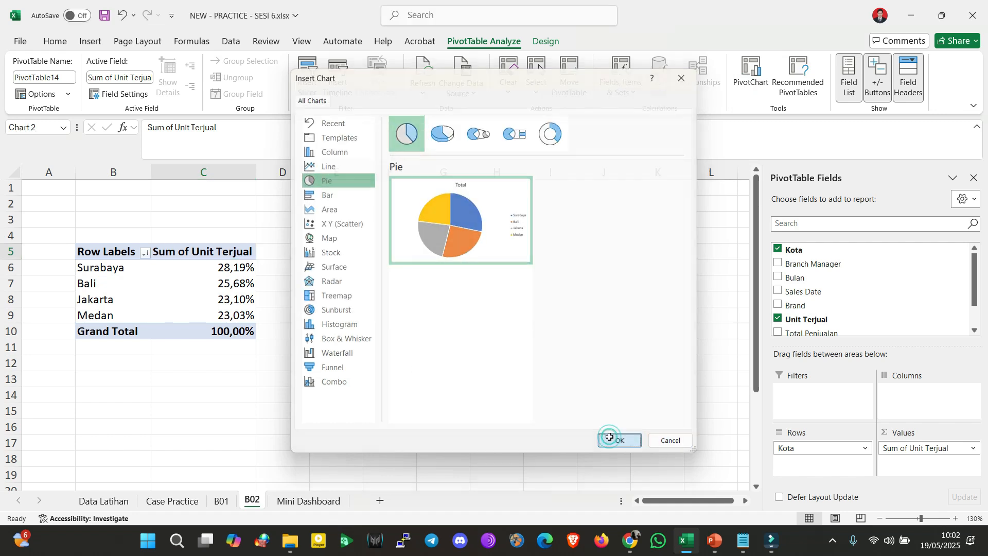
# Move the pie chart beside the PivotTable so it no longer covers it, and delete the chart's Total title
pyautogui.moveTo(388, 278); pyautogui.dragTo(482, 279)
pyautogui.hotkey('ctrl', 'z')
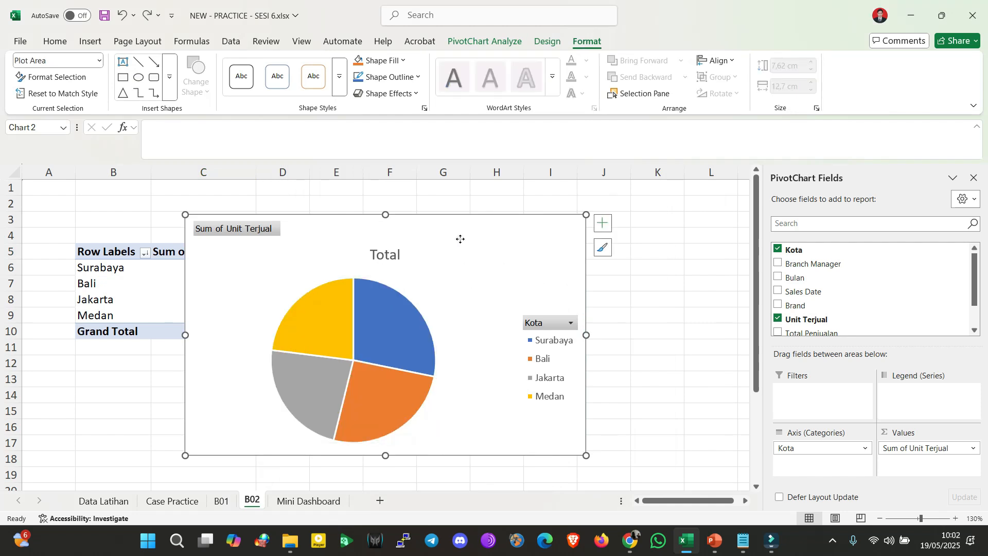
pyautogui.moveTo(461, 237); pyautogui.dragTo(548, 254)
pyautogui.click(473, 268)
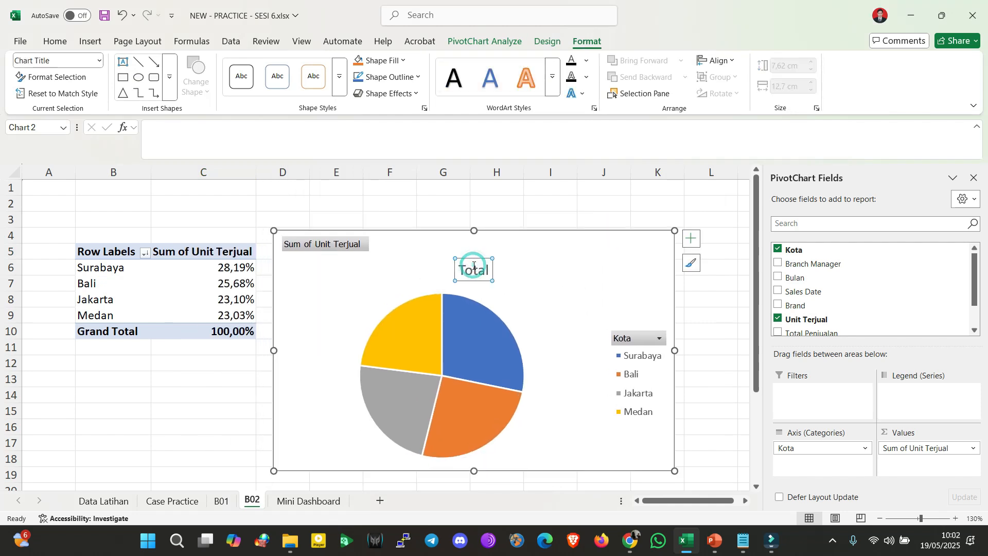
# Apply the grey gradient chart style with dark-boxed percentage labels to the pie chart, leaving the chart deselected
pyautogui.click(545, 42)
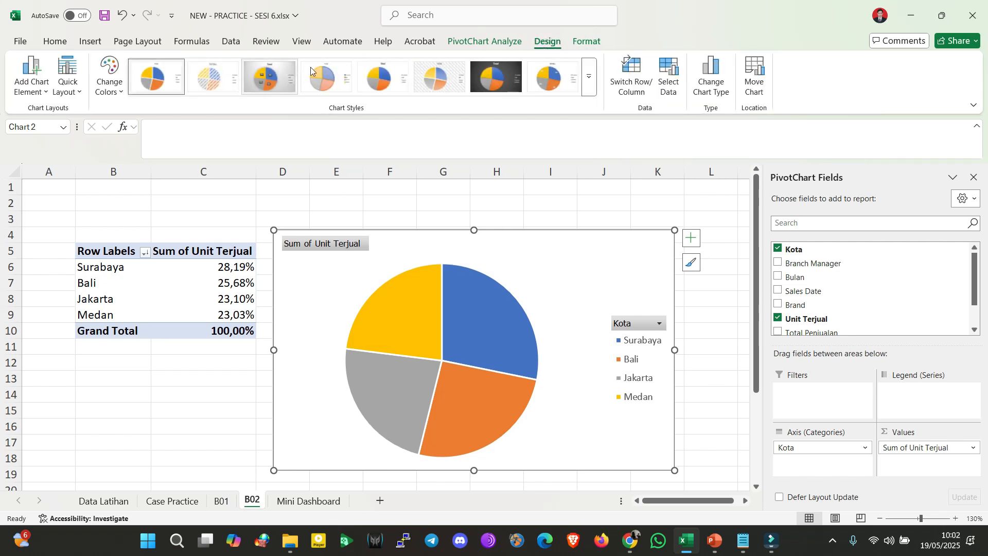
pyautogui.click(275, 71)
pyautogui.click(430, 215)
pyautogui.click(196, 389)
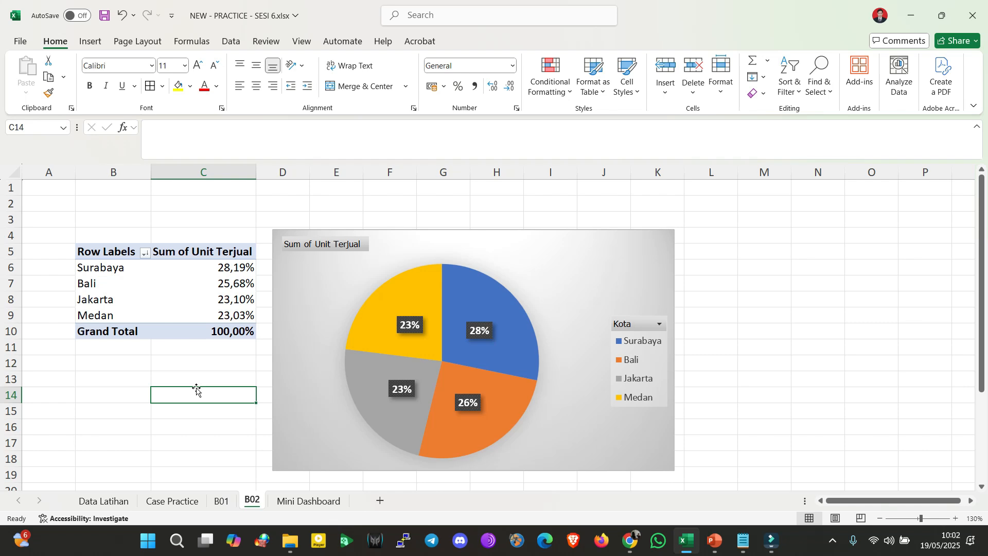
pyautogui.click(462, 406)
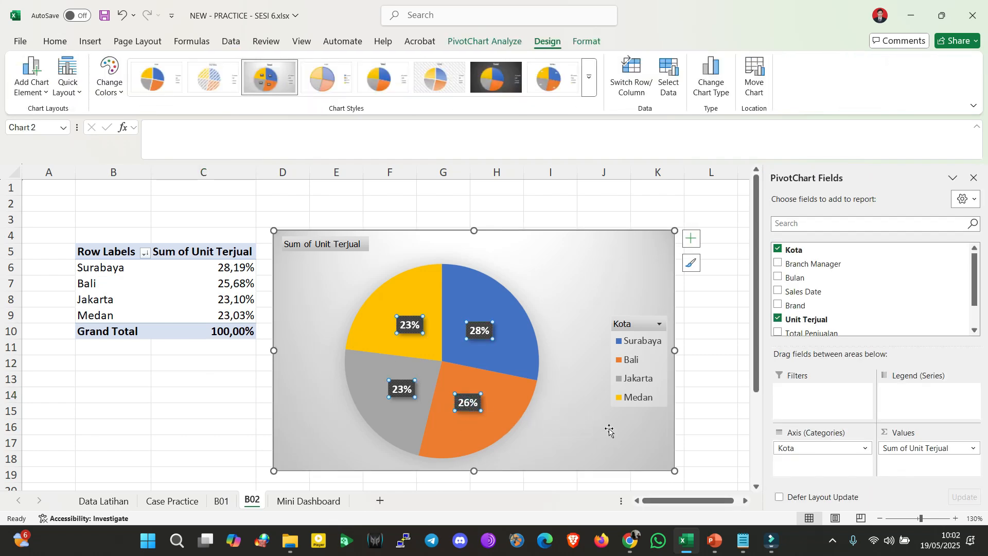
pyautogui.click(701, 407)
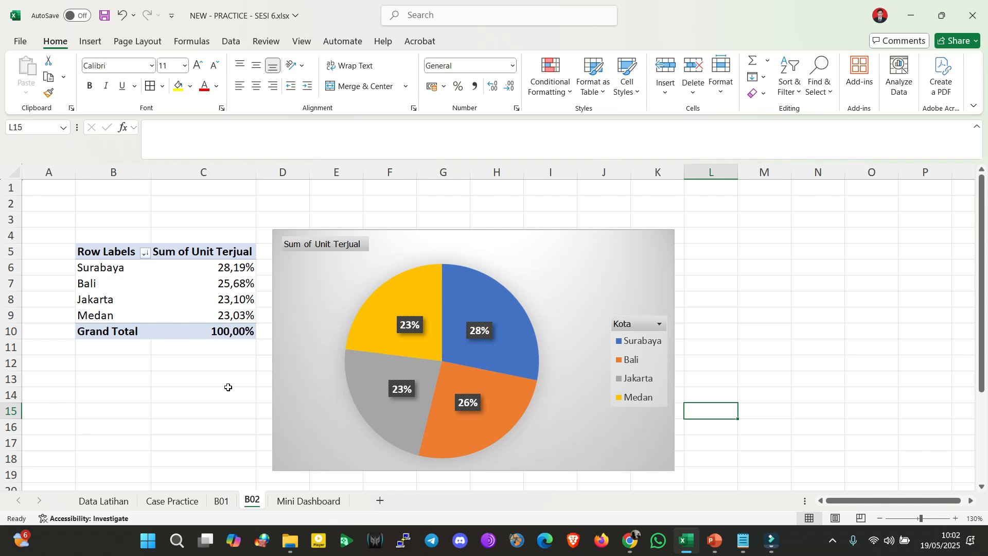
# Undo the pie chart's styling and title removal, and delete the B02 sheet from the workbook
pyautogui.hotkey('ctrl', 'z')
pyautogui.hotkey('ctrl', 'z')
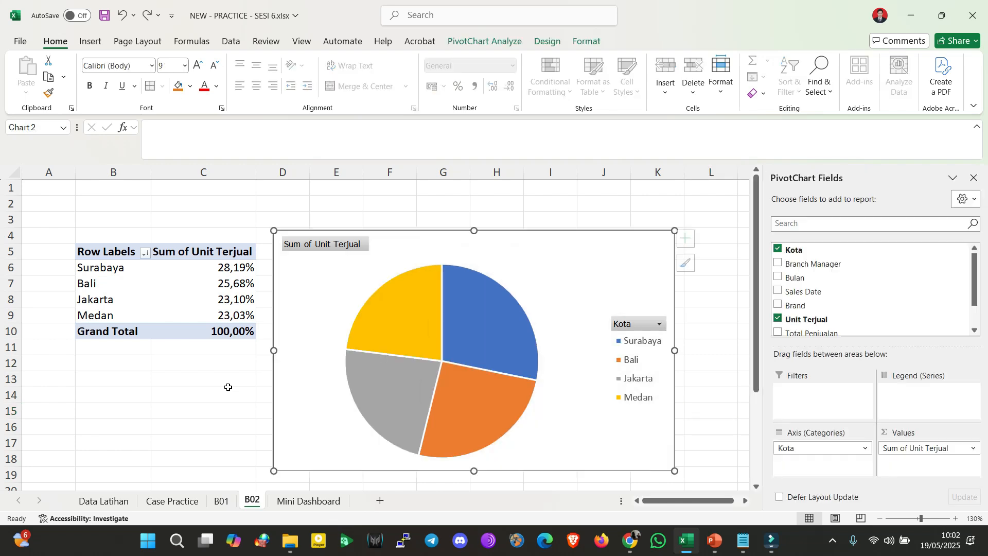
pyautogui.rightClick(249, 502)
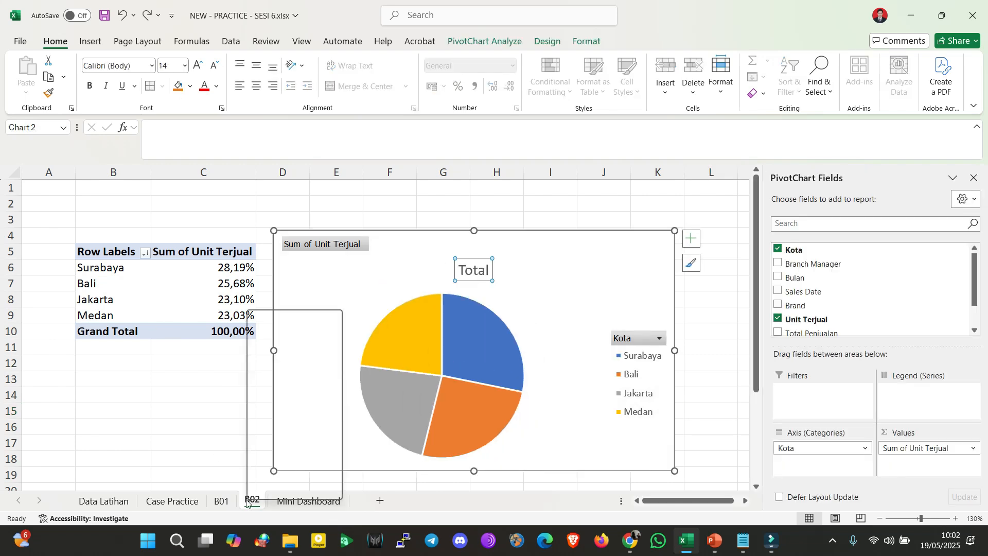
pyautogui.click(281, 339)
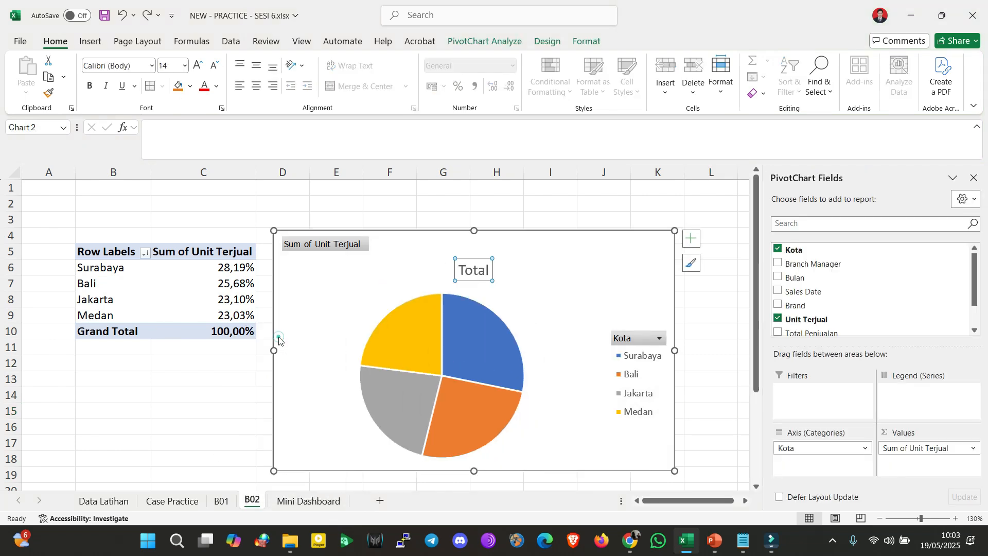
pyautogui.click(474, 304)
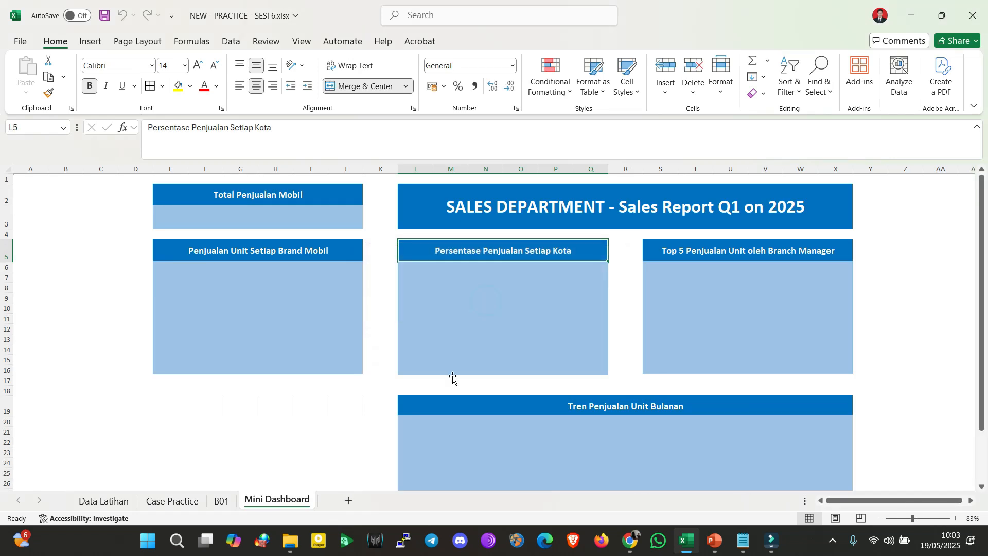
pyautogui.click(170, 502)
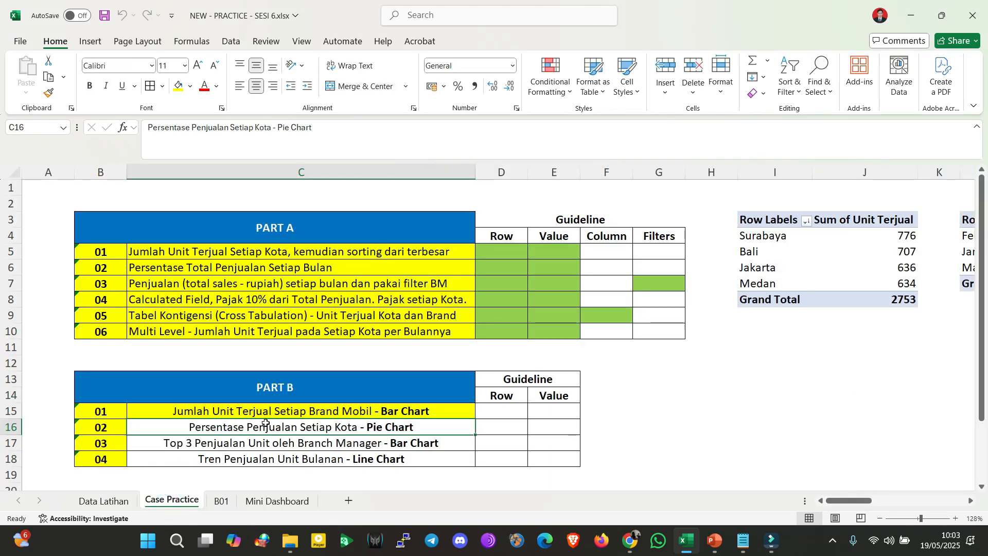
pyautogui.click(219, 507)
pyautogui.rightClick(226, 505)
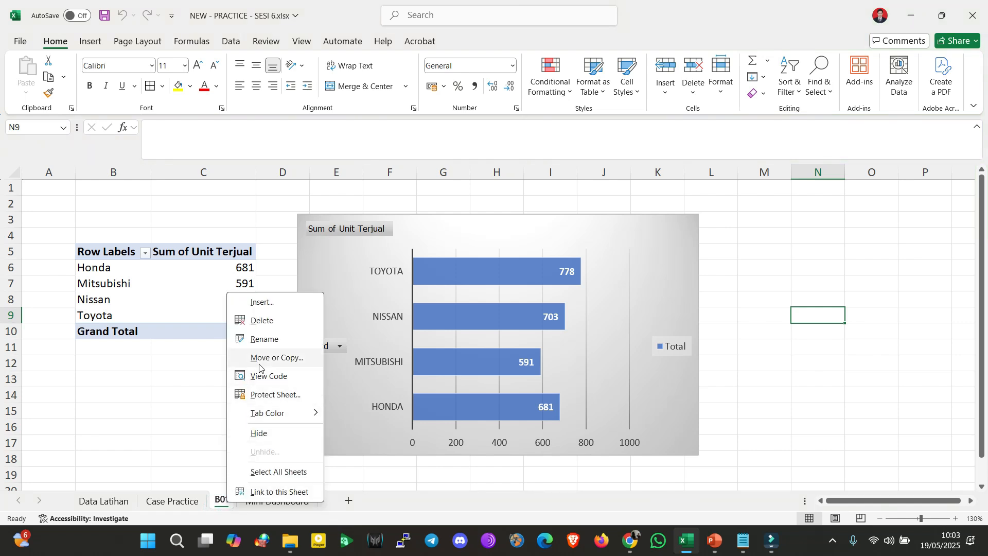
pyautogui.rightClick(217, 505)
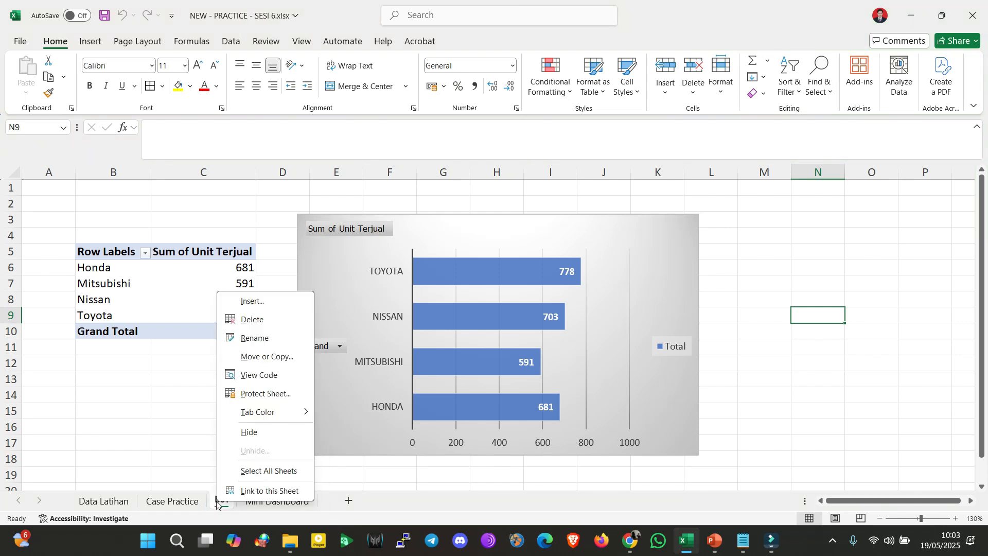
pyautogui.click(369, 502)
pyautogui.click(347, 501)
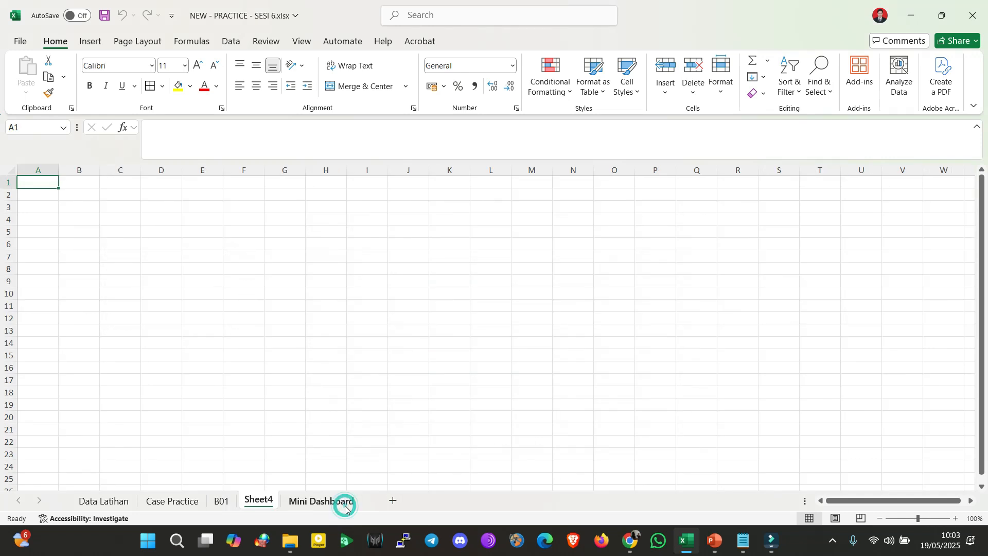
pyautogui.rightClick(256, 502)
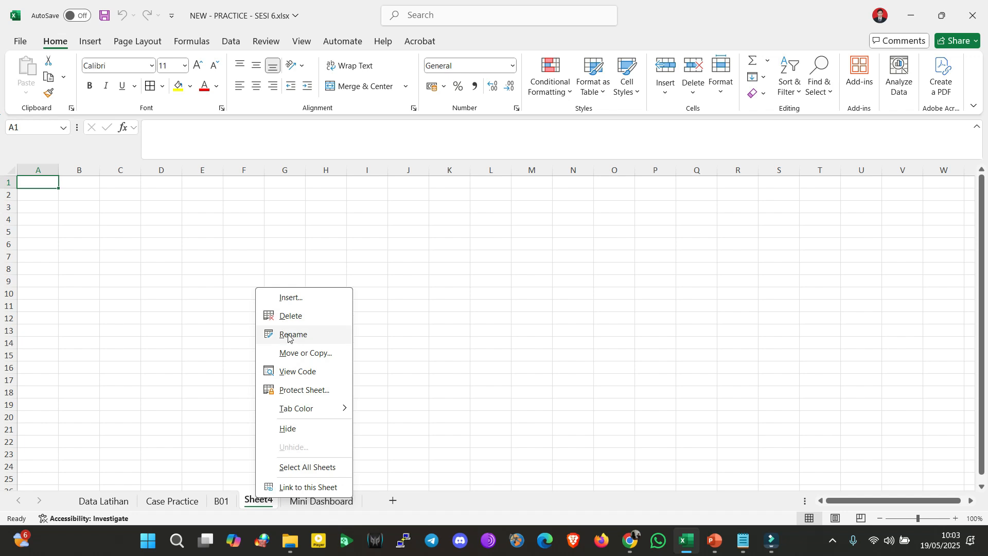
pyautogui.click(290, 316)
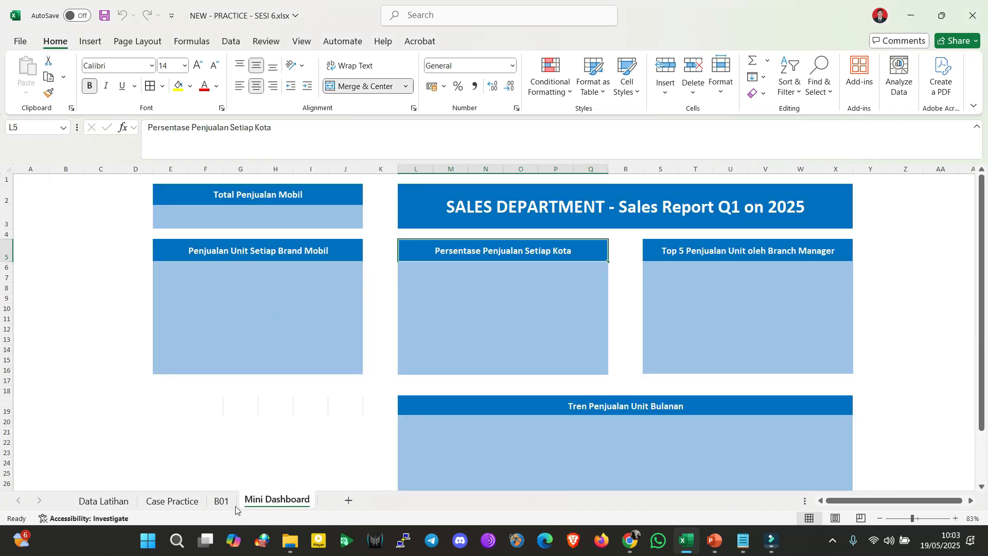
# Create a copy of the B01 sheet and place it directly before the Mini Dashboard sheet
pyautogui.click(221, 501)
pyautogui.rightClick(222, 501)
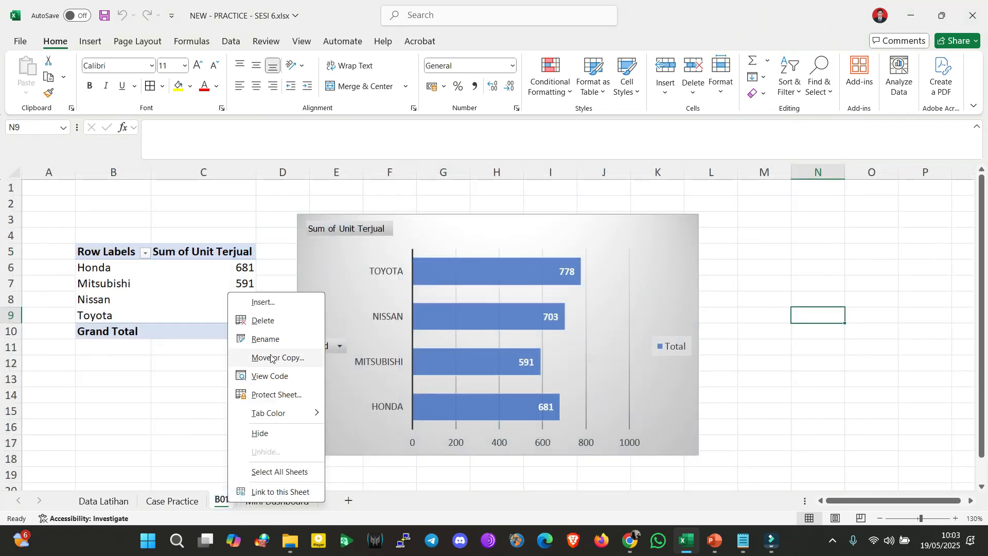
pyautogui.click(286, 358)
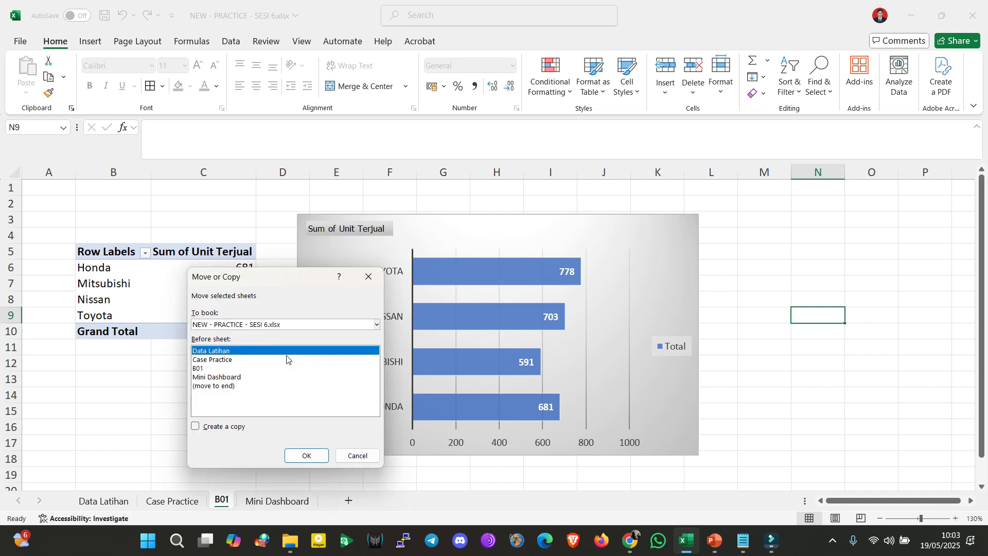
pyautogui.click(206, 386)
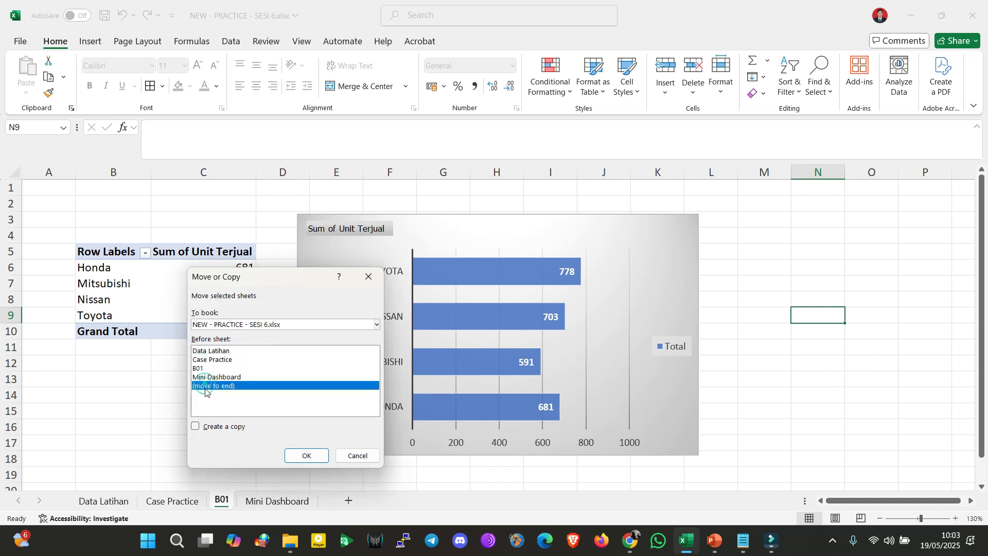
pyautogui.click(221, 427)
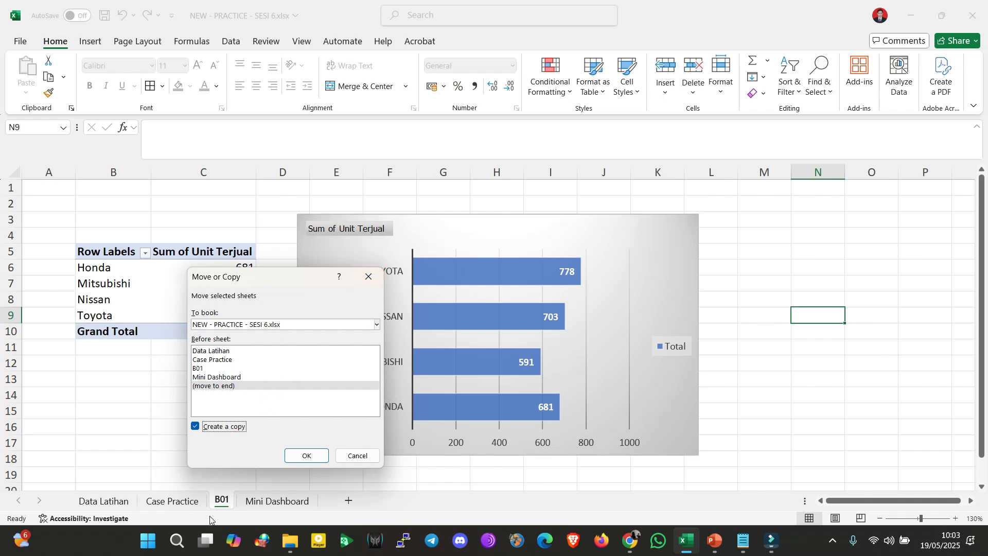
pyautogui.click(304, 455)
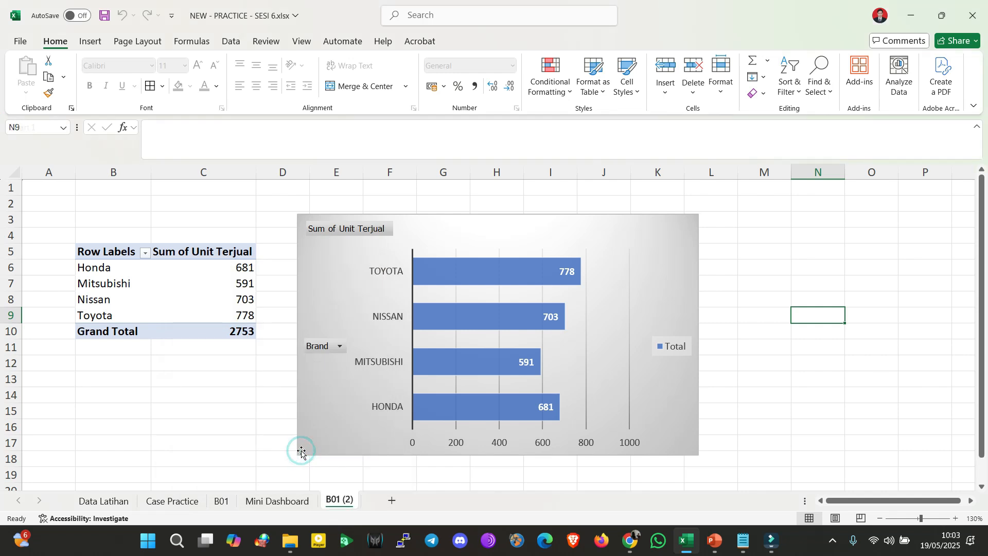
pyautogui.moveTo(333, 500); pyautogui.dragTo(261, 499)
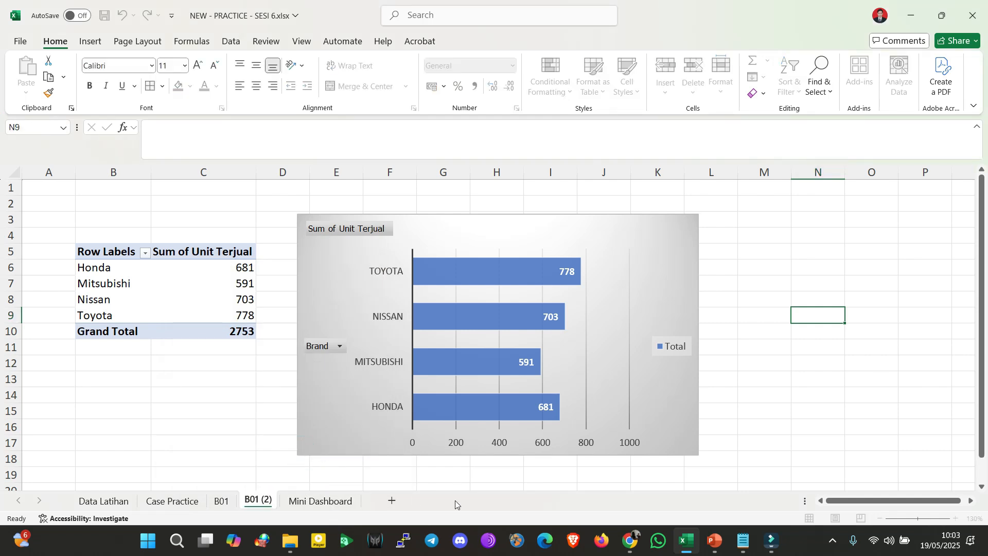
# Rename the copied B01 sheet as B02 and delete its bar chart
pyautogui.click(255, 502)
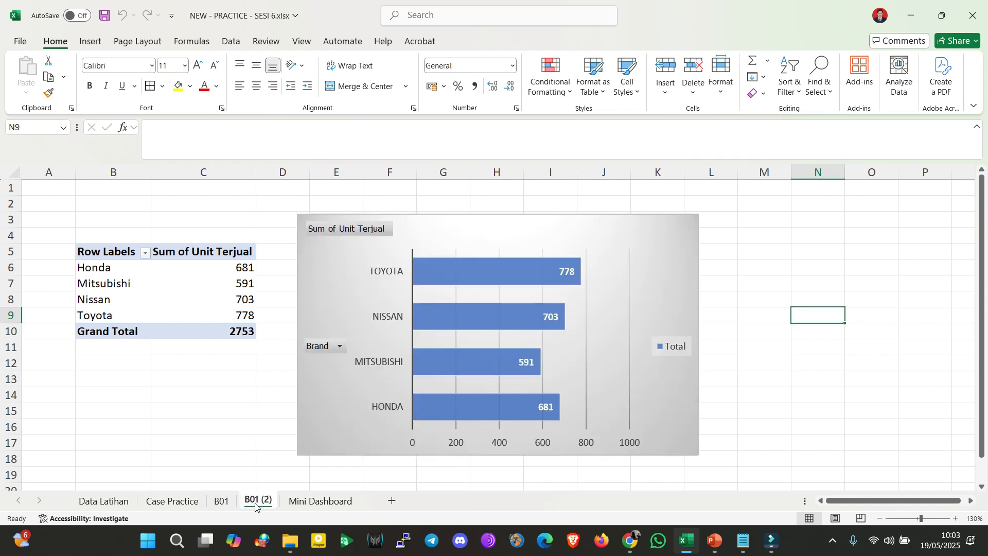
pyautogui.doubleClick(256, 501)
pyautogui.write('B02')
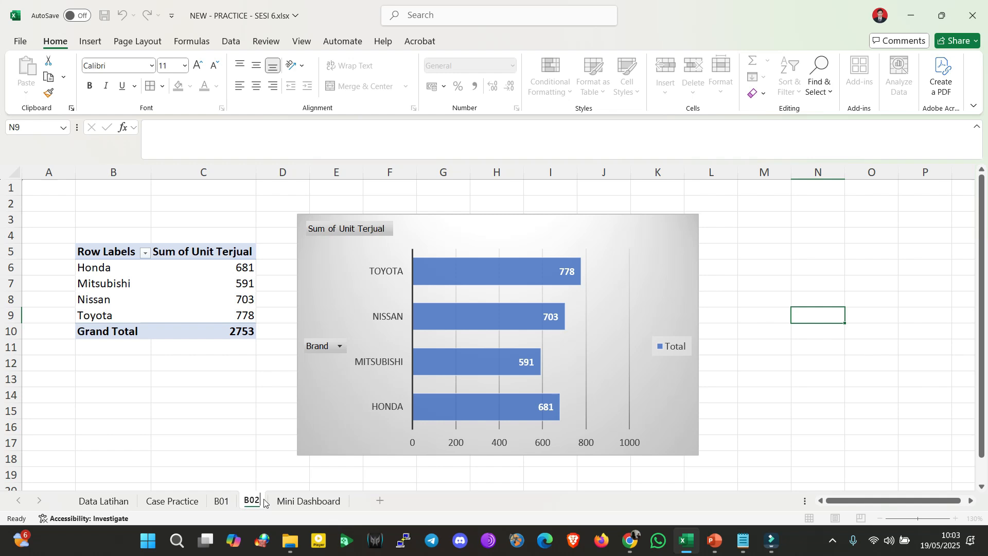
pyautogui.click(642, 302)
pyautogui.press('Delete')
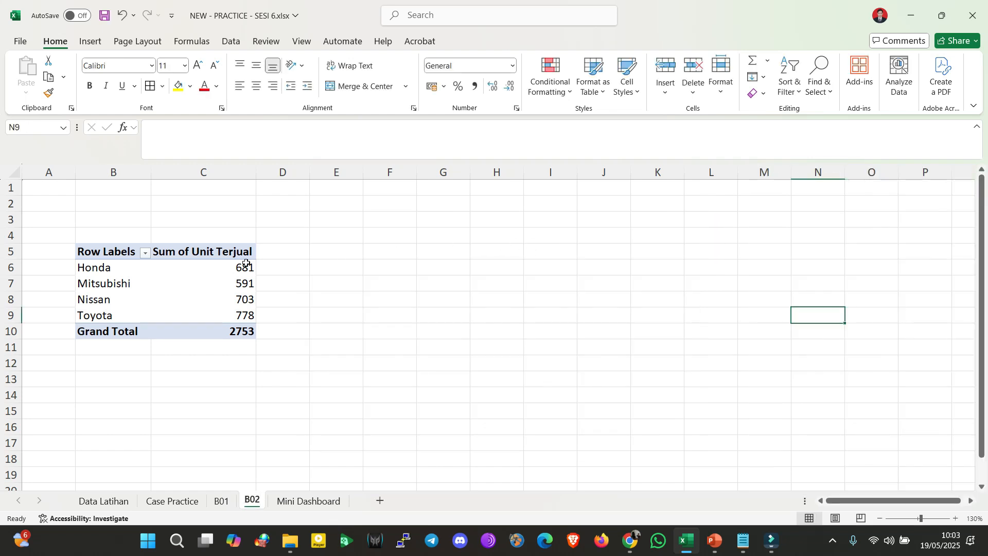
# Replace Brand with Kota as the row field of the B02 PivotTable
pyautogui.click(112, 268)
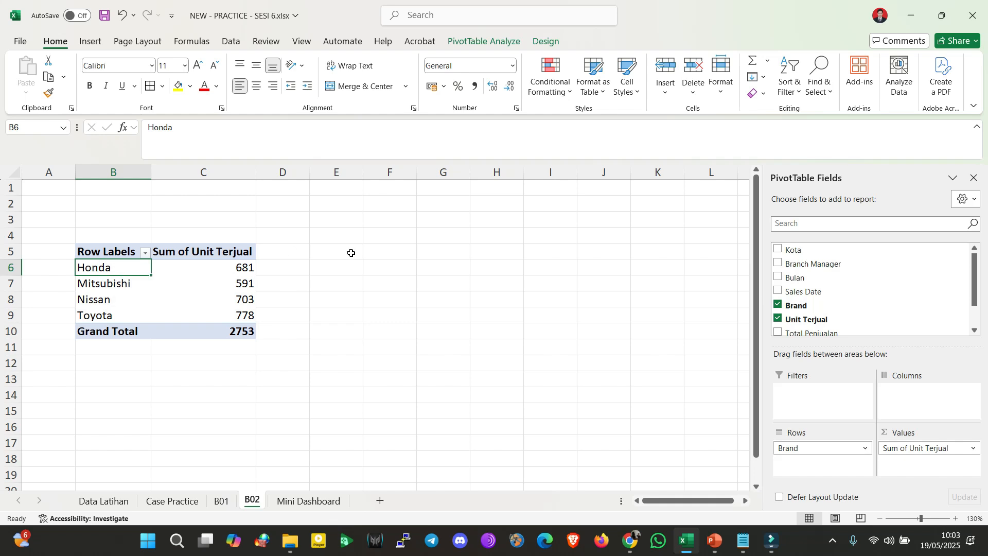
pyautogui.click(777, 305)
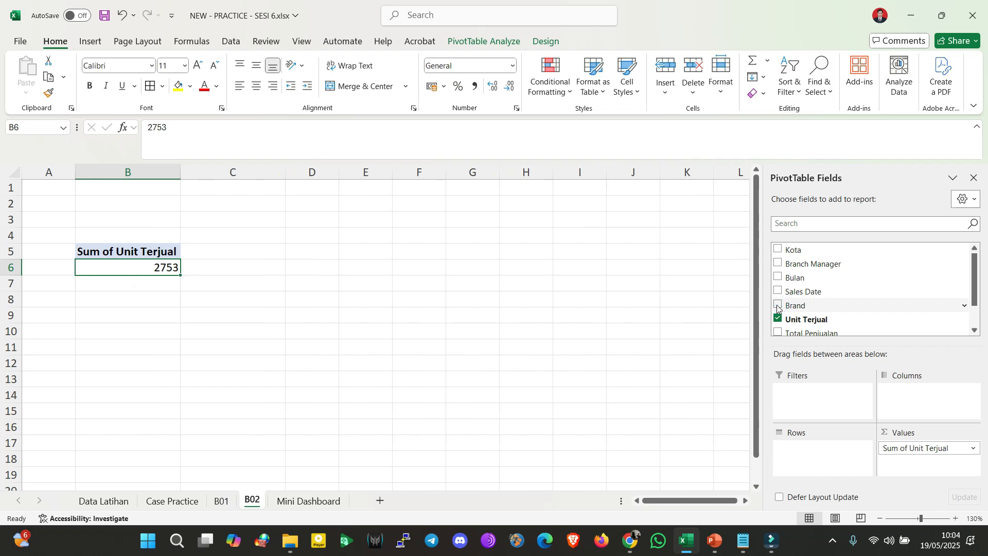
pyautogui.click(777, 249)
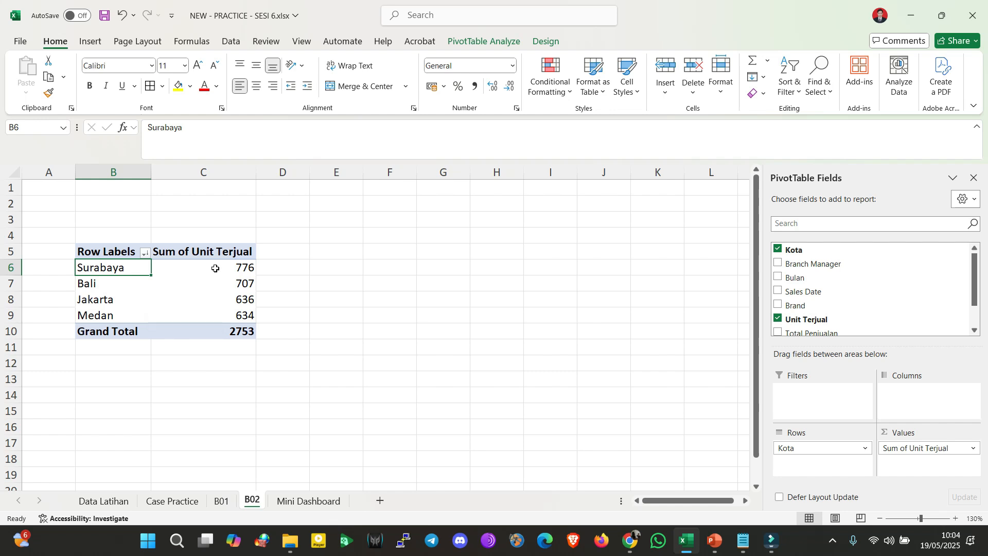
pyautogui.moveTo(229, 267); pyautogui.dragTo(232, 303)
pyautogui.click(219, 268)
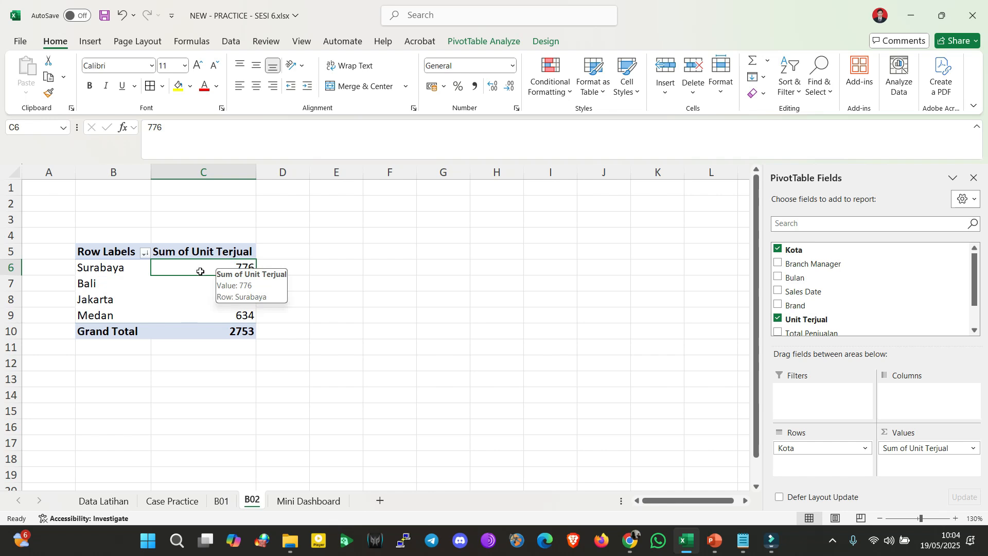
pyautogui.click(303, 271)
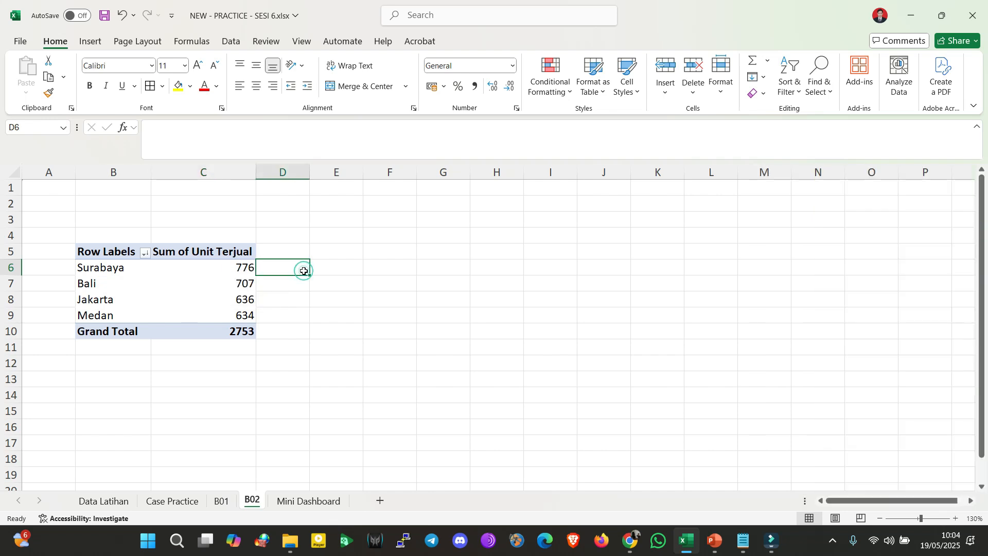
pyautogui.moveTo(238, 267)
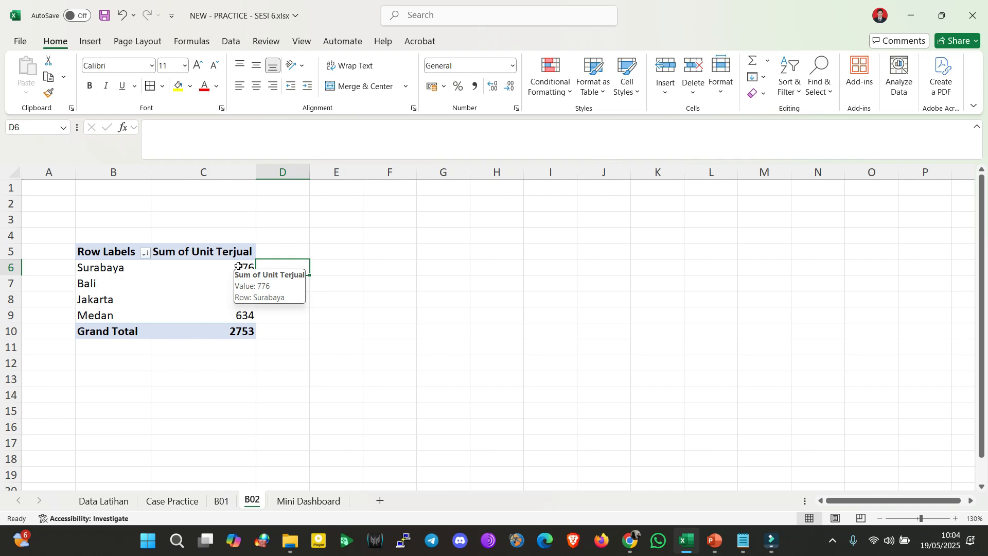
pyautogui.doubleClick(238, 266)
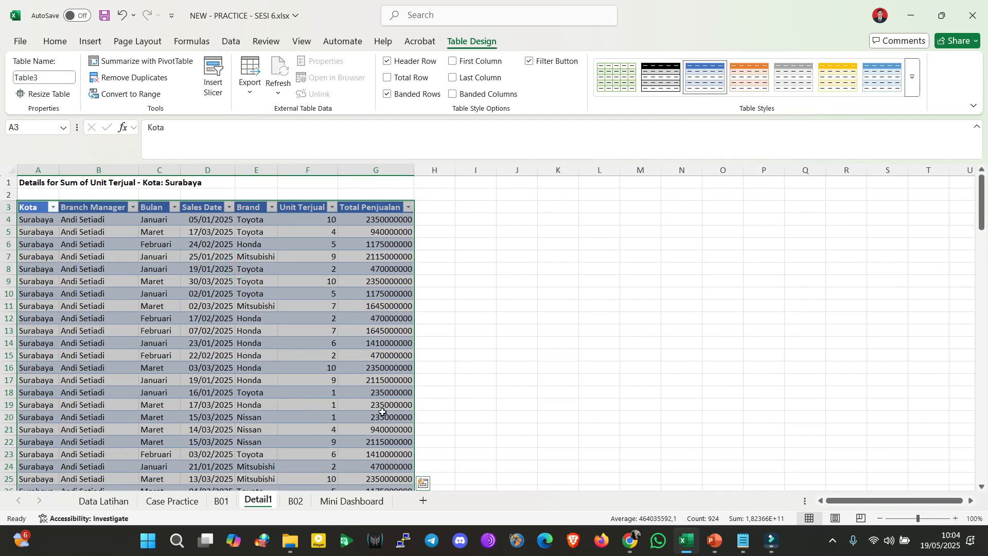
pyautogui.hotkey('ctrl', 'z')
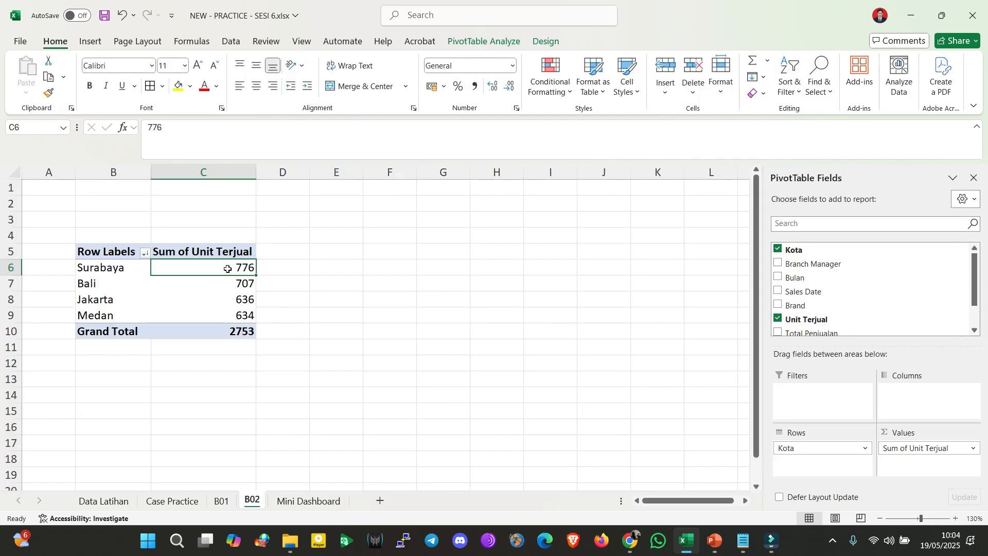
pyautogui.rightClick(227, 268)
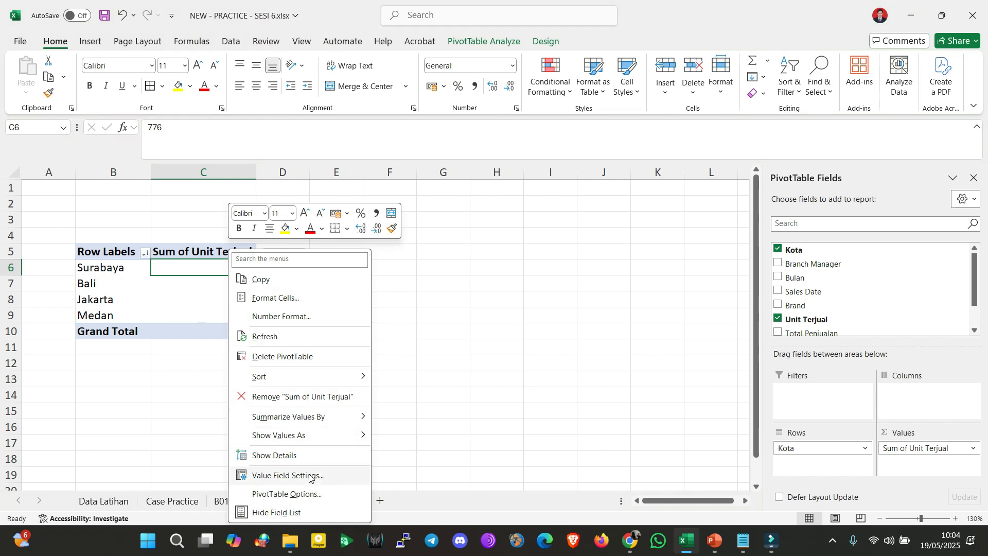
pyautogui.click(464, 285)
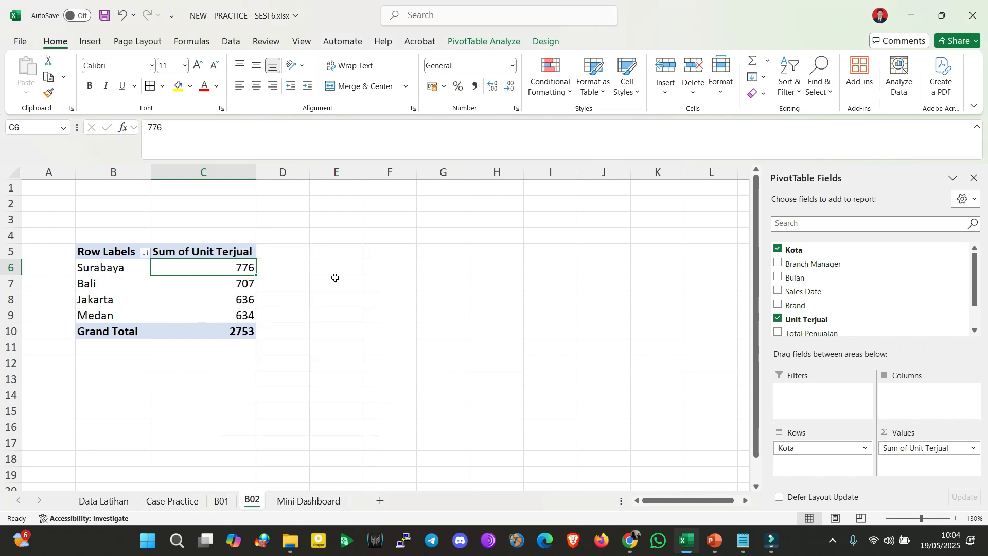
# Examine the source records behind Surabaya's Unit Terjual sum on a detail sheet, and undo the detail sheet's creation
pyautogui.doubleClick(225, 269)
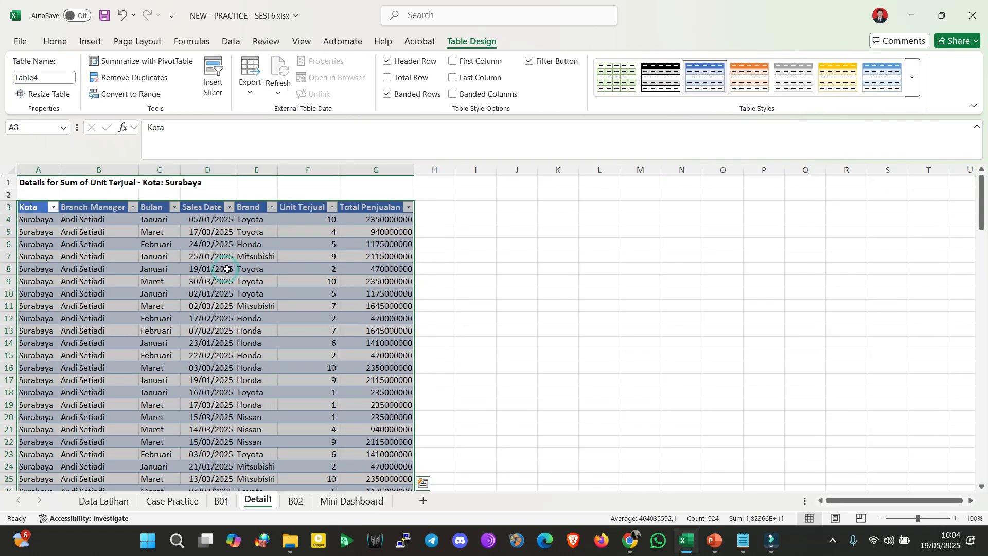
pyautogui.click(299, 281)
pyautogui.press('Down')
pyautogui.press('Down')
pyautogui.press('Down')
pyautogui.press('Down')
pyautogui.press('Down')
pyautogui.press('Down')
pyautogui.press('Down')
pyautogui.press('Down')
pyautogui.press('Down')
pyautogui.press('Down')
pyautogui.press('Down')
pyautogui.press('Down')
pyautogui.press('Down')
pyautogui.press('Down')
pyautogui.press('Down')
pyautogui.press('Down')
pyautogui.press('Down')
pyautogui.press('Down')
pyautogui.press('Down')
pyautogui.press('Down')
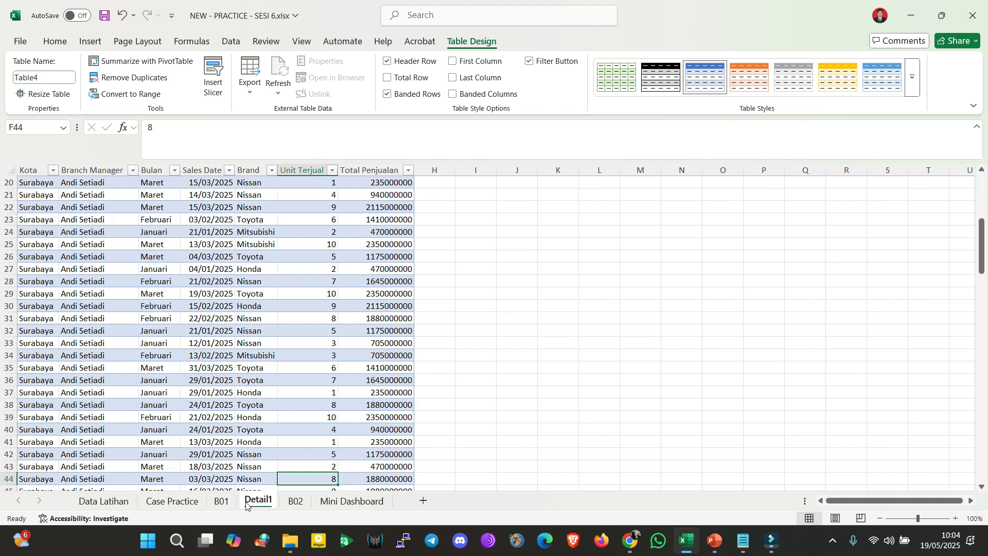
pyautogui.click(306, 241)
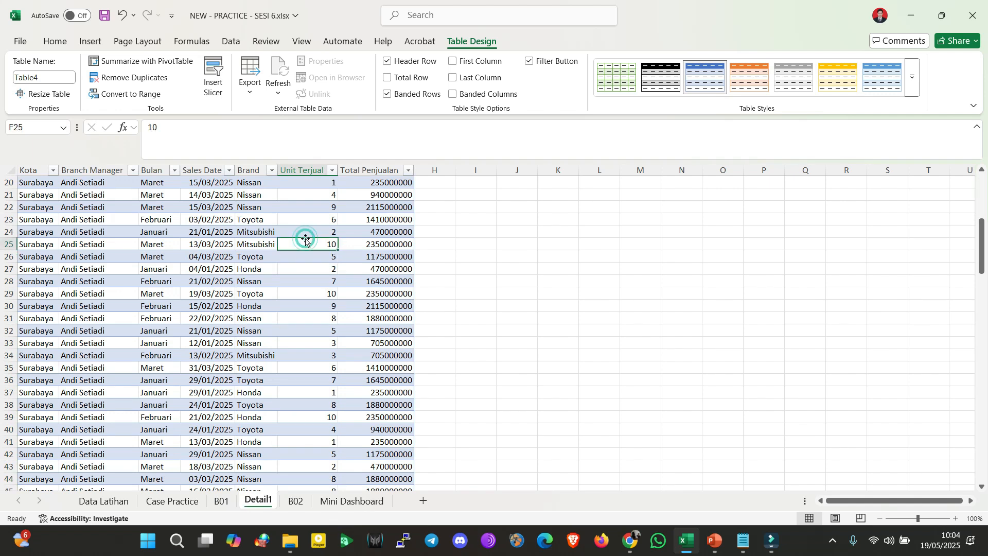
pyautogui.hotkey('ctrl', 'pagedown')
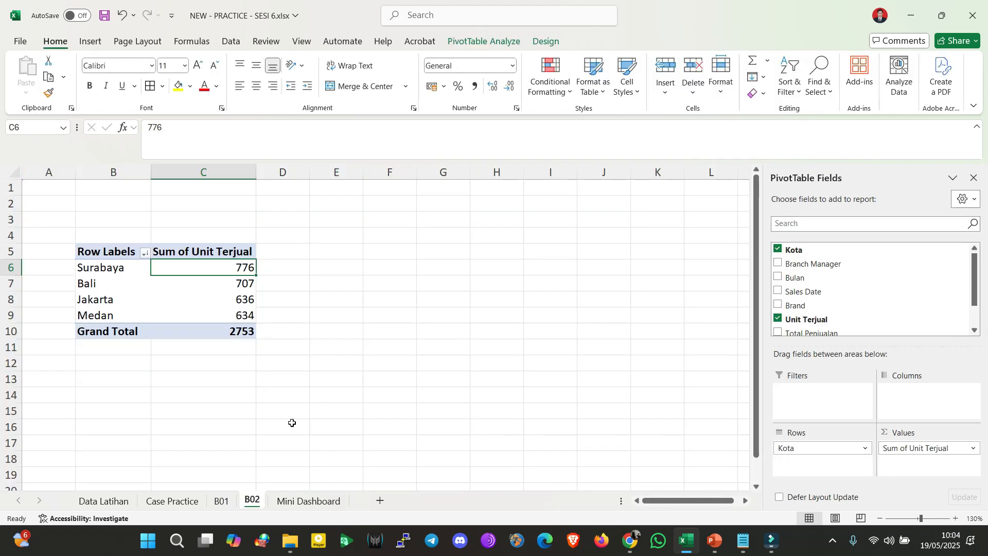
# Show the Unit Terjual values in the B02 PivotTable as % of Grand Total
pyautogui.rightClick(234, 272)
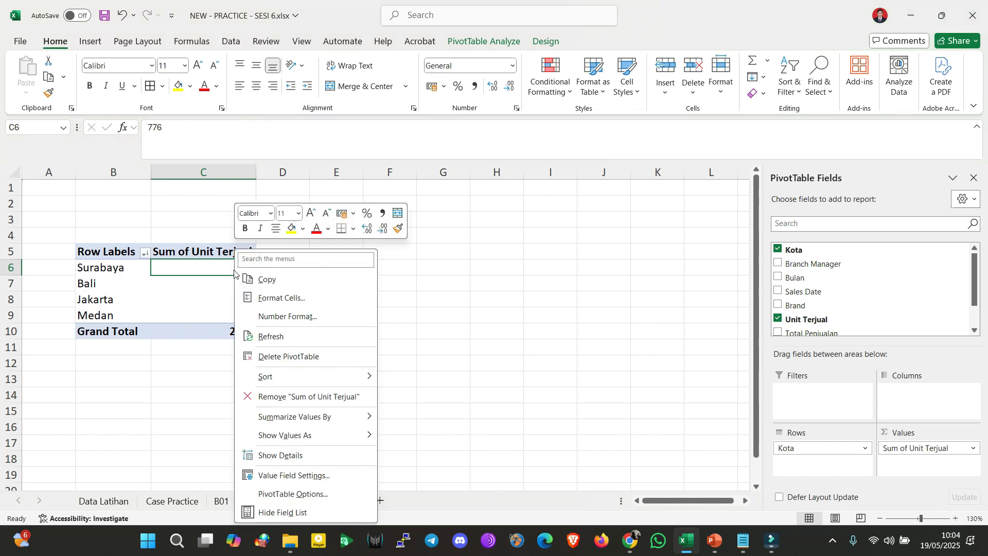
pyautogui.click(333, 476)
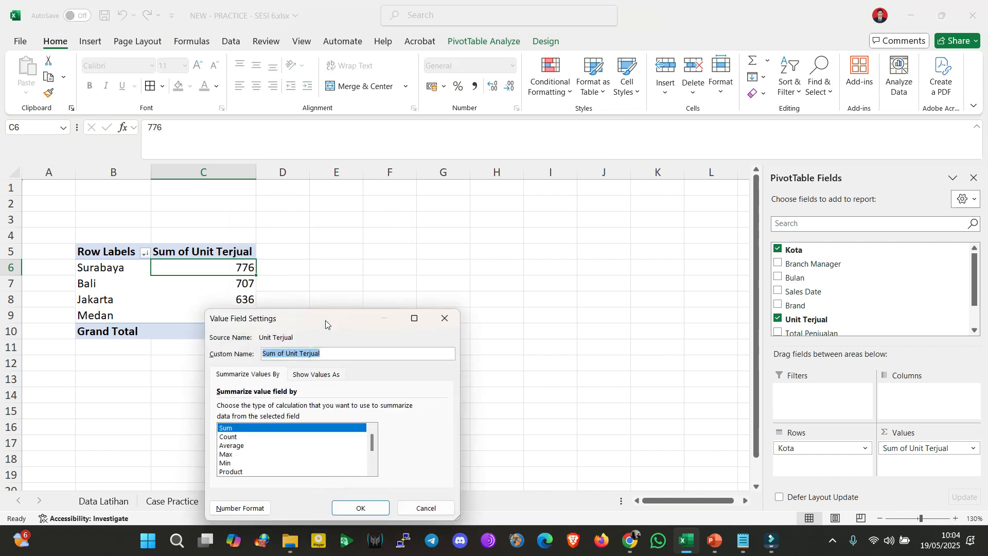
pyautogui.moveTo(326, 323); pyautogui.dragTo(477, 214)
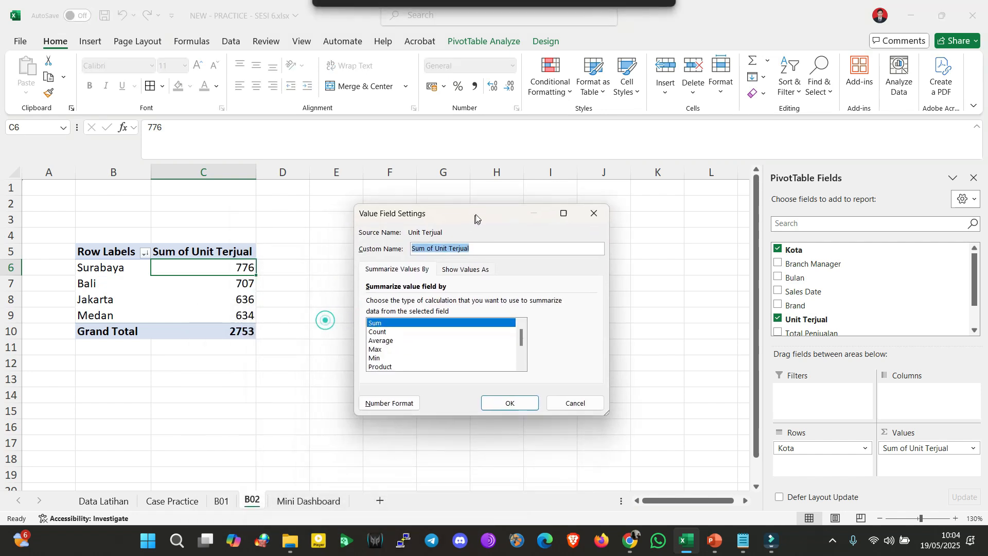
pyautogui.click(466, 270)
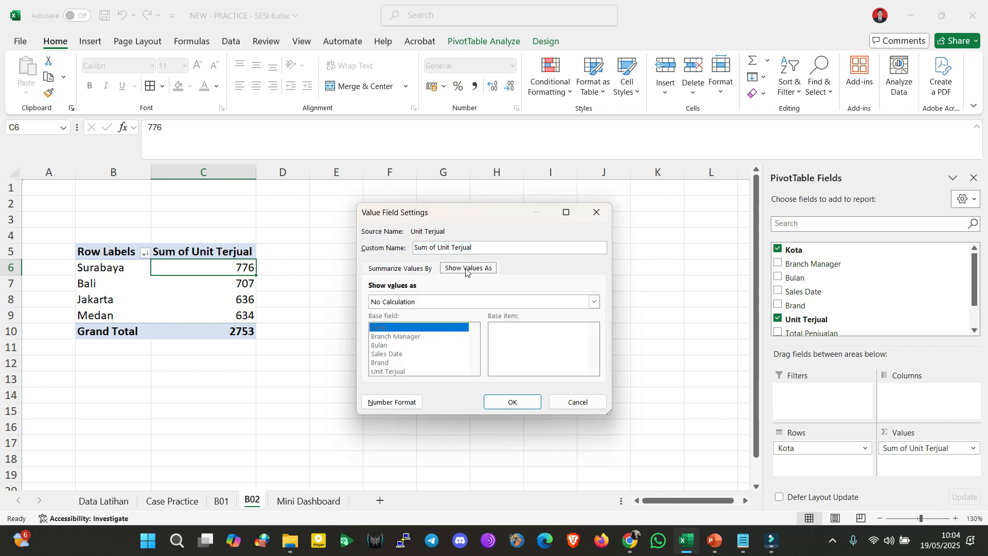
pyautogui.click(460, 304)
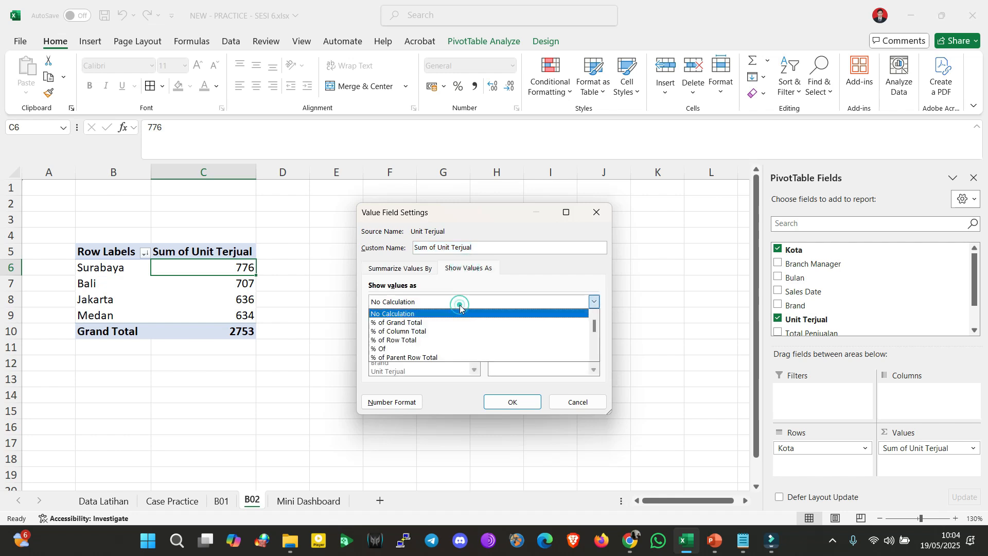
pyautogui.click(428, 323)
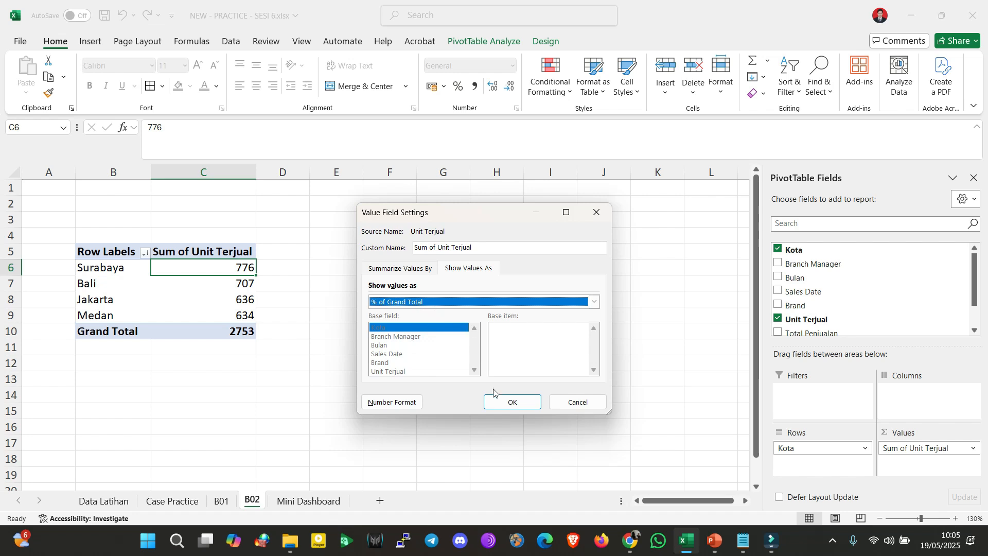
pyautogui.click(495, 403)
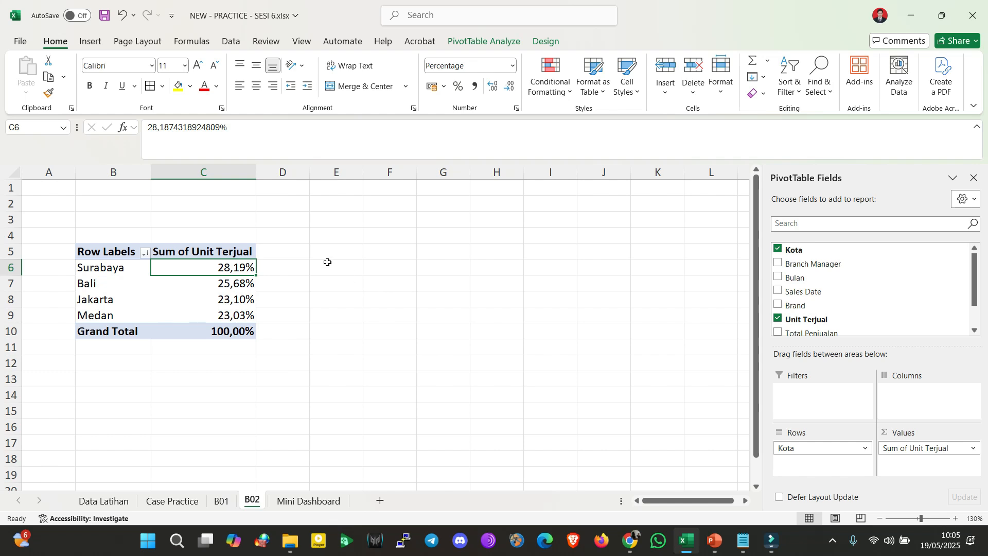
# Compare previews of the pie, column, bar and line chart types for a PivotChart of the city percentages
pyautogui.click(500, 43)
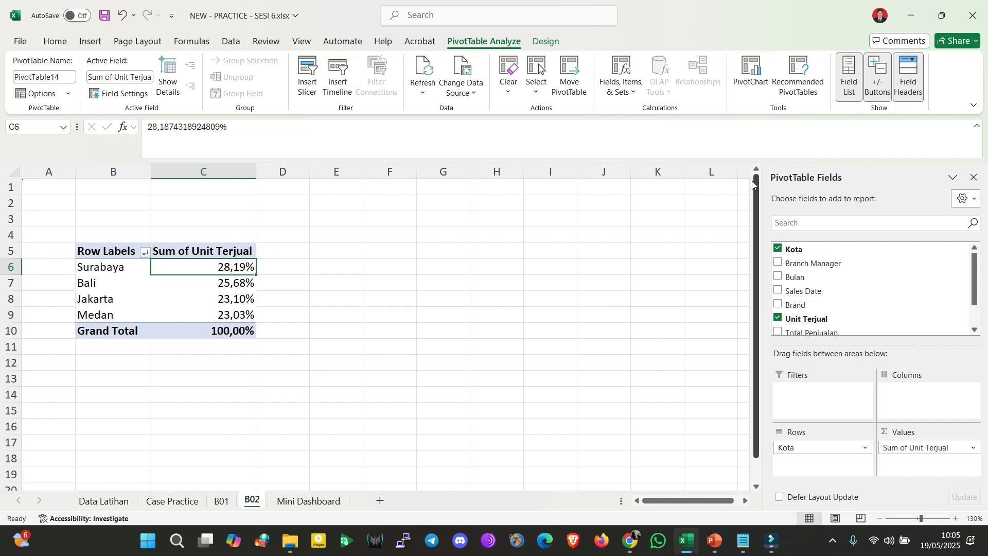
pyautogui.click(752, 72)
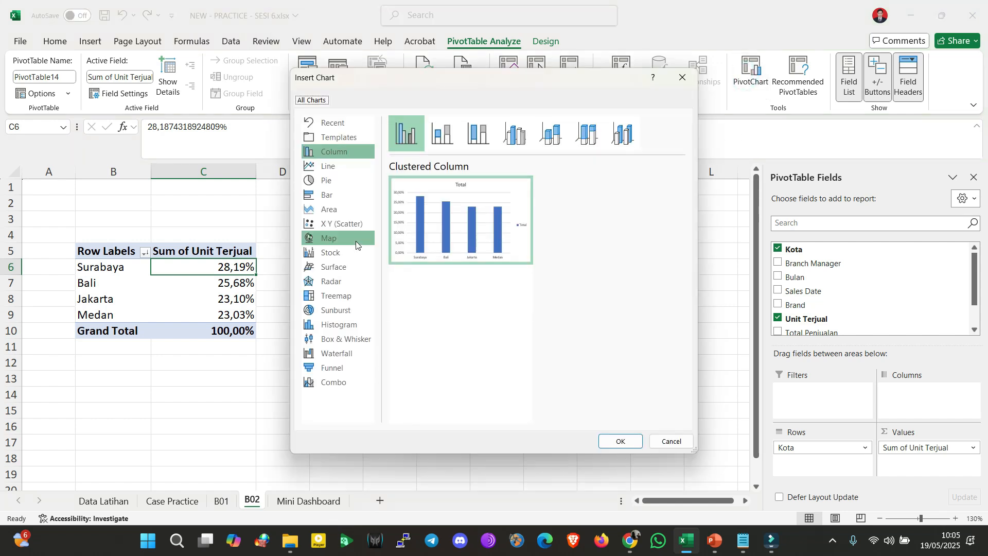
pyautogui.click(335, 183)
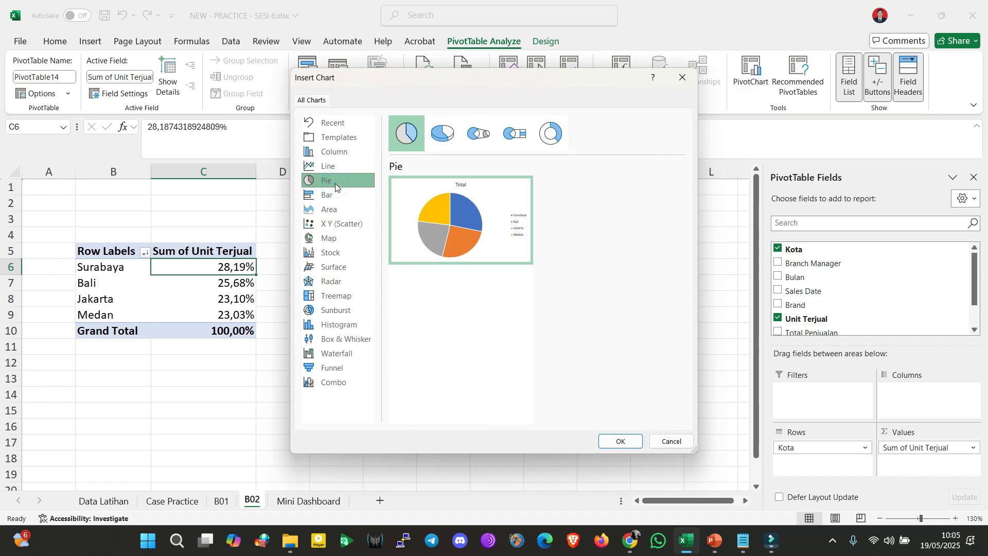
pyautogui.click(335, 311)
pyautogui.click(335, 267)
pyautogui.click(337, 196)
pyautogui.click(339, 150)
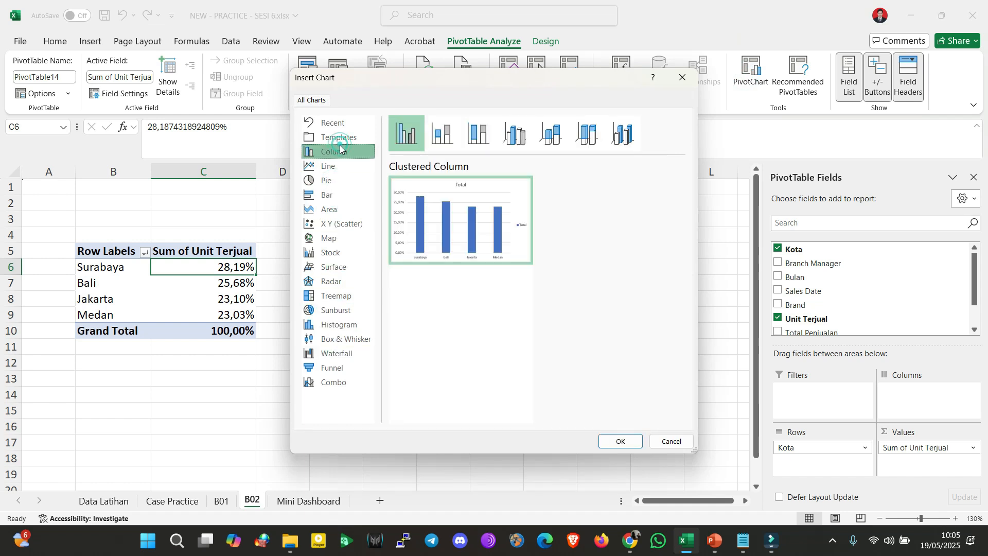
pyautogui.click(338, 181)
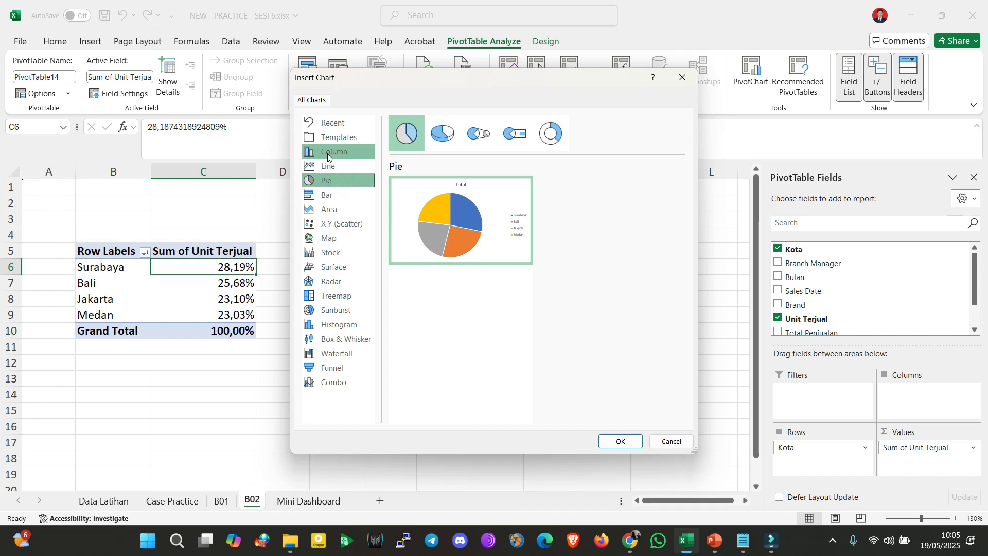
pyautogui.click(332, 153)
pyautogui.click(334, 195)
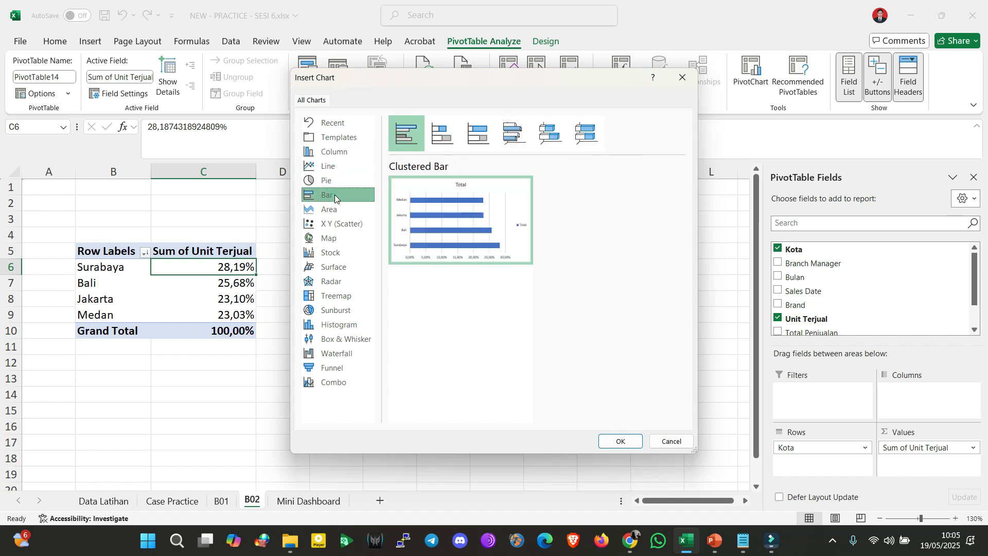
pyautogui.click(337, 167)
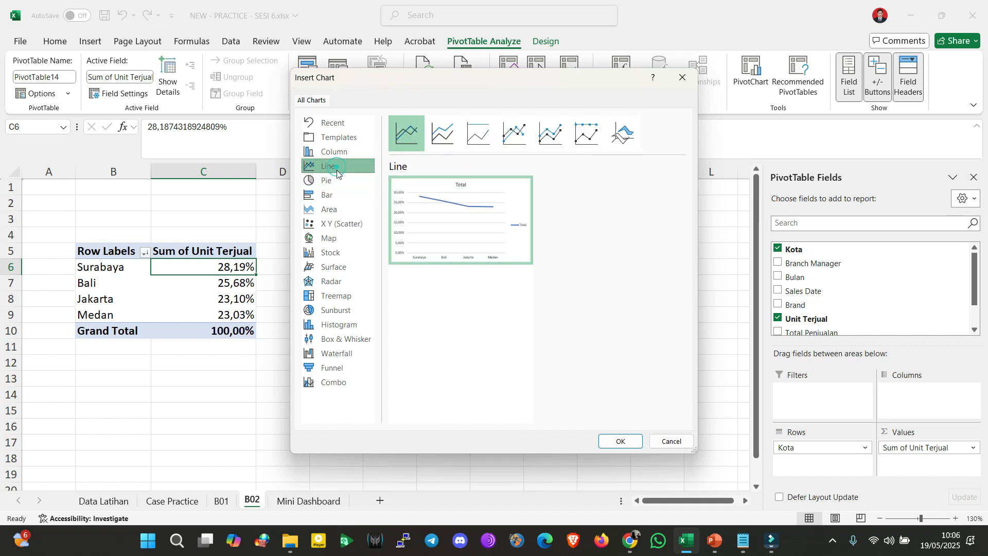
pyautogui.click(337, 181)
pyautogui.click(344, 152)
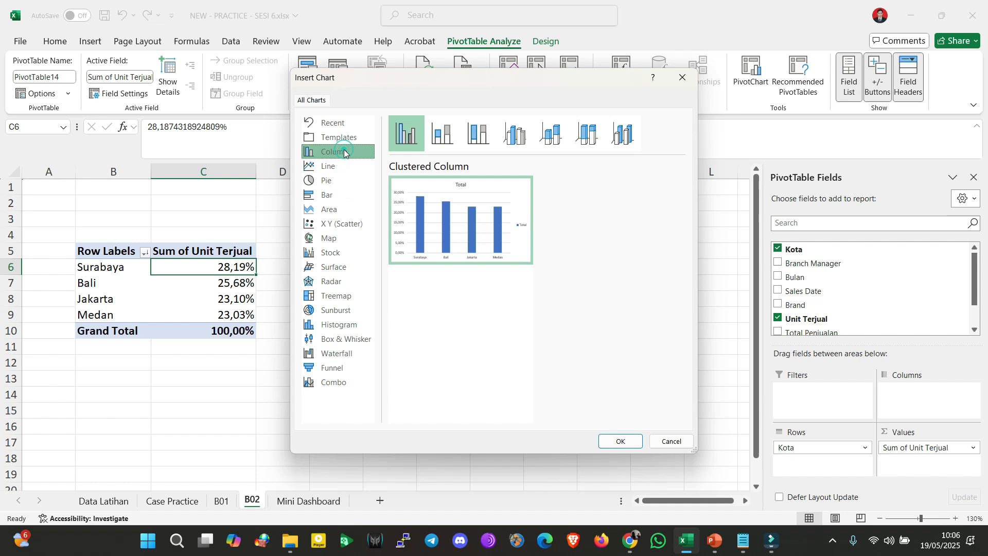
# Insert a pie PivotChart, place it beside the B02 PivotTable and delete its chart title
pyautogui.click(344, 181)
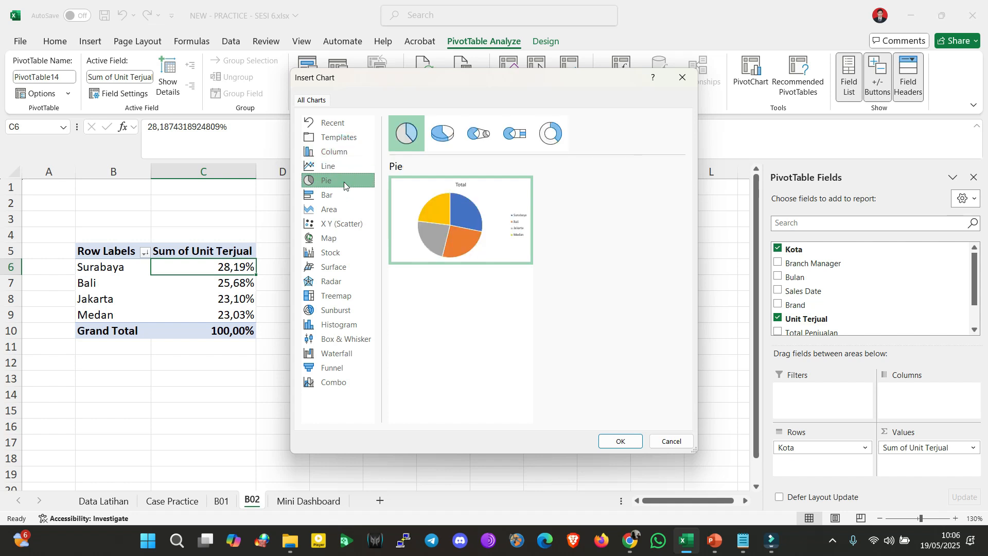
pyautogui.click(621, 442)
pyautogui.moveTo(431, 226); pyautogui.dragTo(520, 227)
pyautogui.click(478, 259)
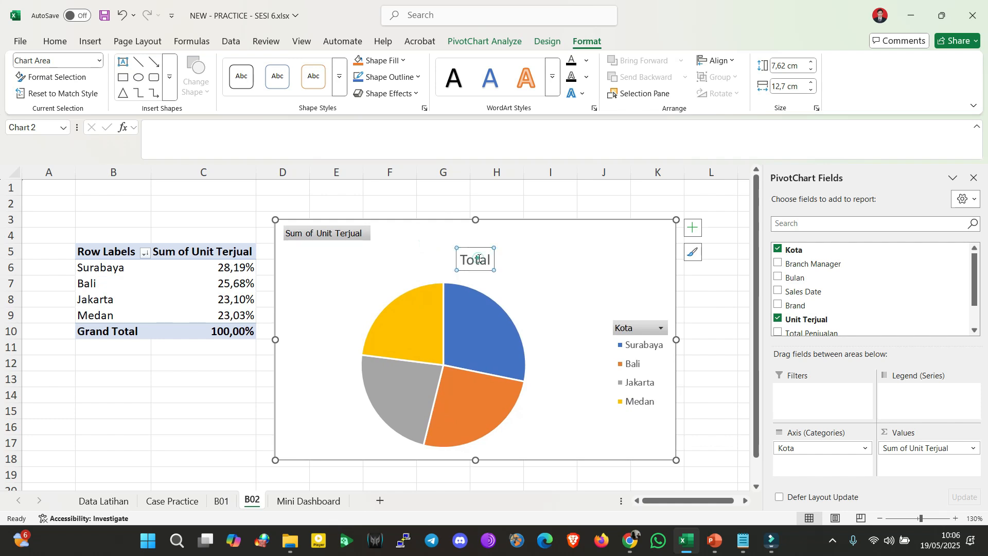
pyautogui.press('Delete')
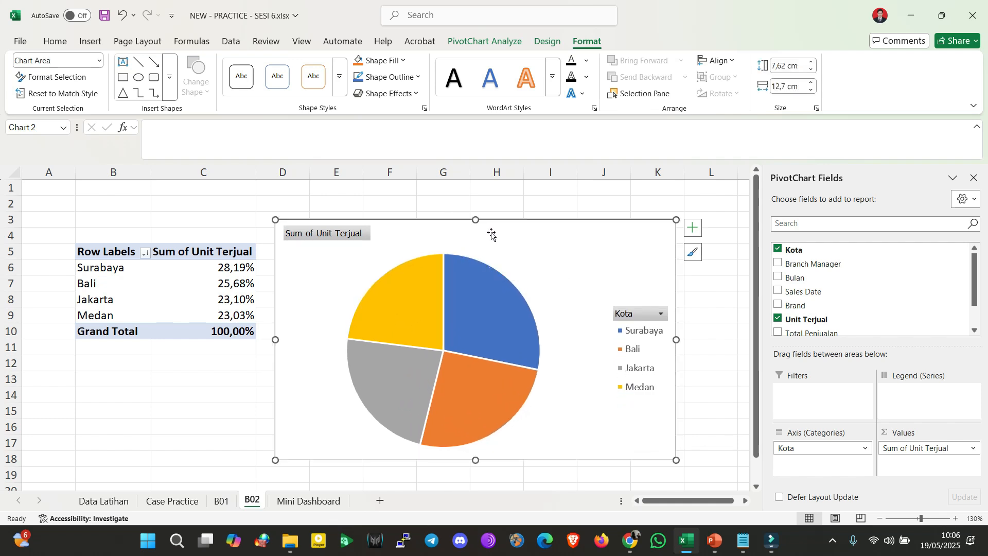
pyautogui.moveTo(492, 234)
pyautogui.mouseDown()
pyautogui.moveTo(530, 245)
pyautogui.moveTo(500, 246)
pyautogui.mouseUp()
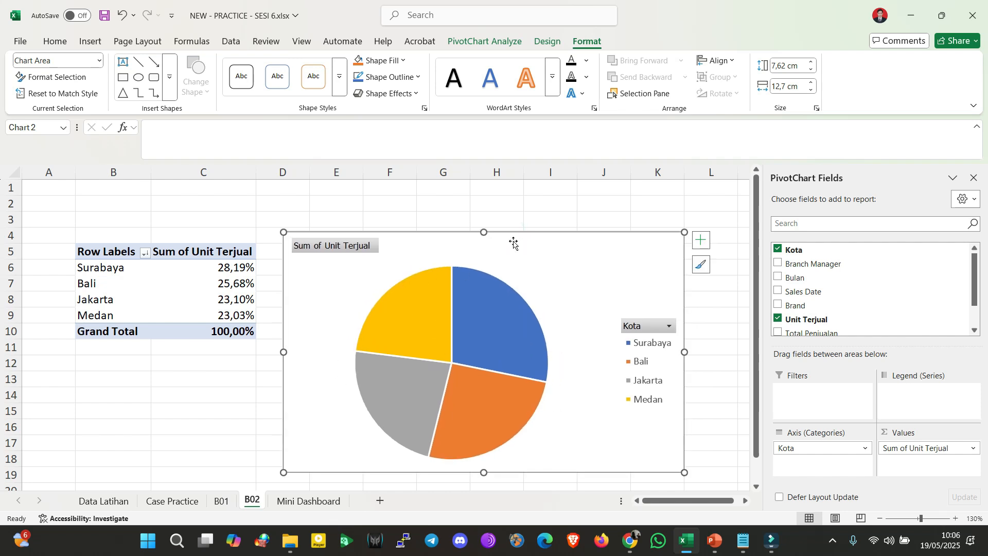
# Apply the eighth chart style, with white percentage labels inside darker-edged slices, to the city pie chart
pyautogui.click(547, 41)
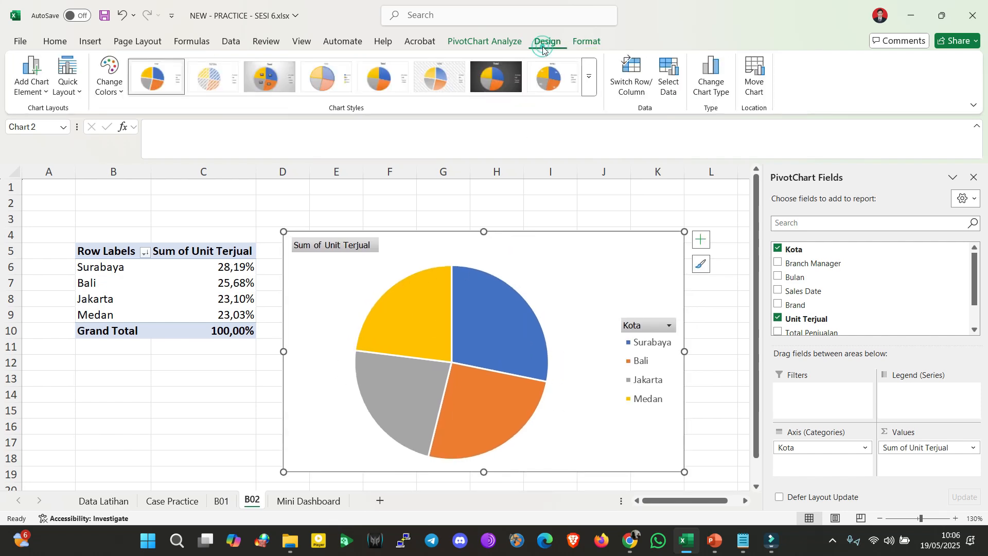
pyautogui.click(589, 77)
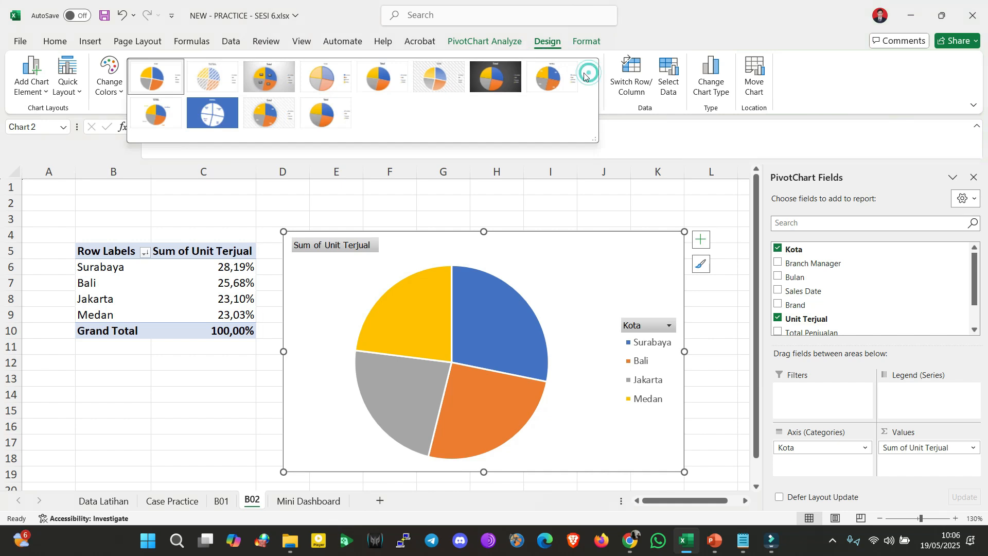
pyautogui.click(556, 77)
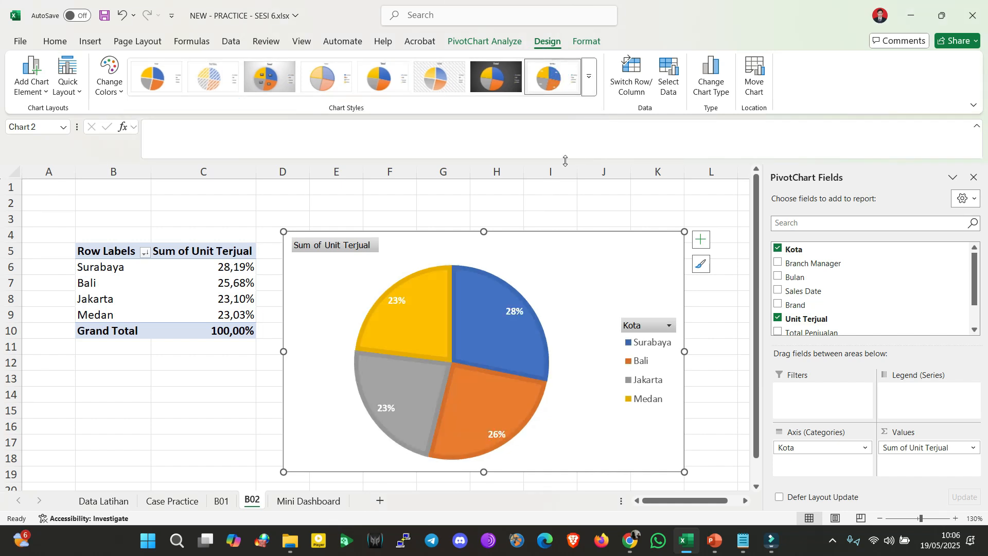
pyautogui.click(549, 219)
pyautogui.click(264, 409)
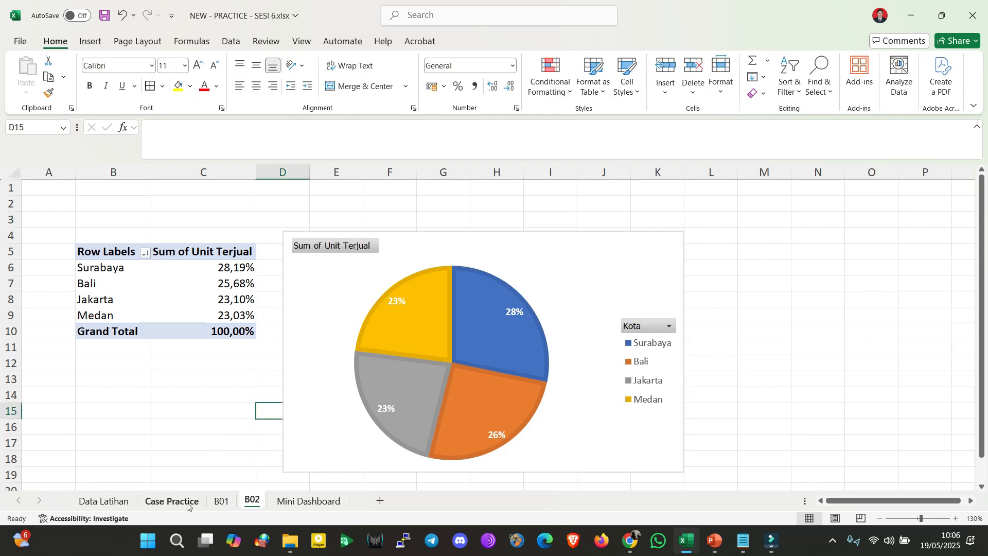
# Check the Part B task list on the Case Practice sheet and return to B02
pyautogui.click(169, 501)
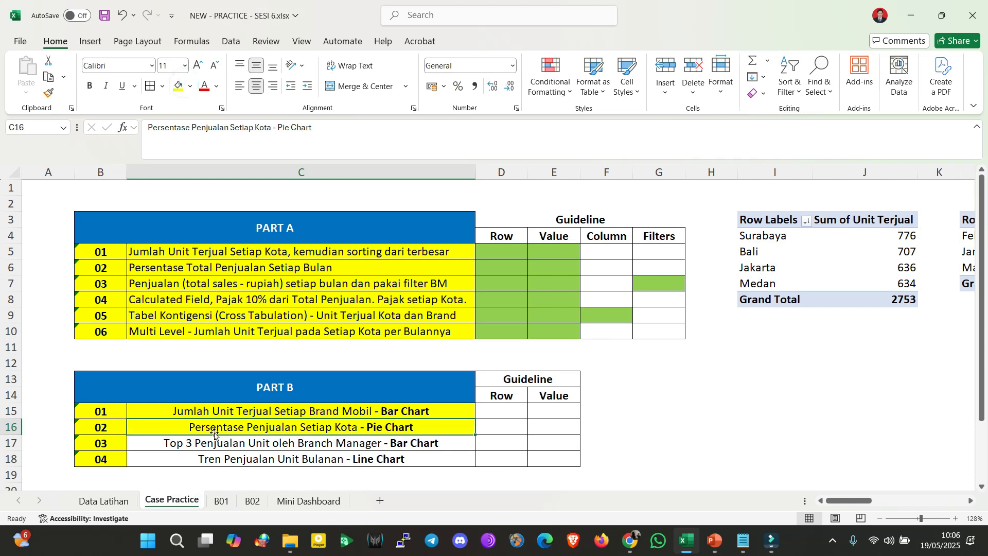
pyautogui.click(254, 502)
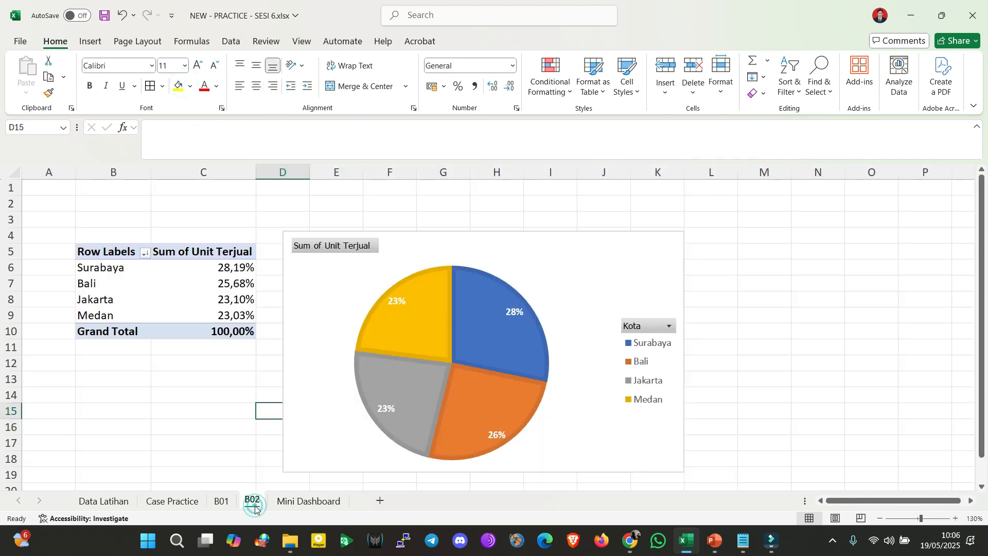
pyautogui.click(187, 406)
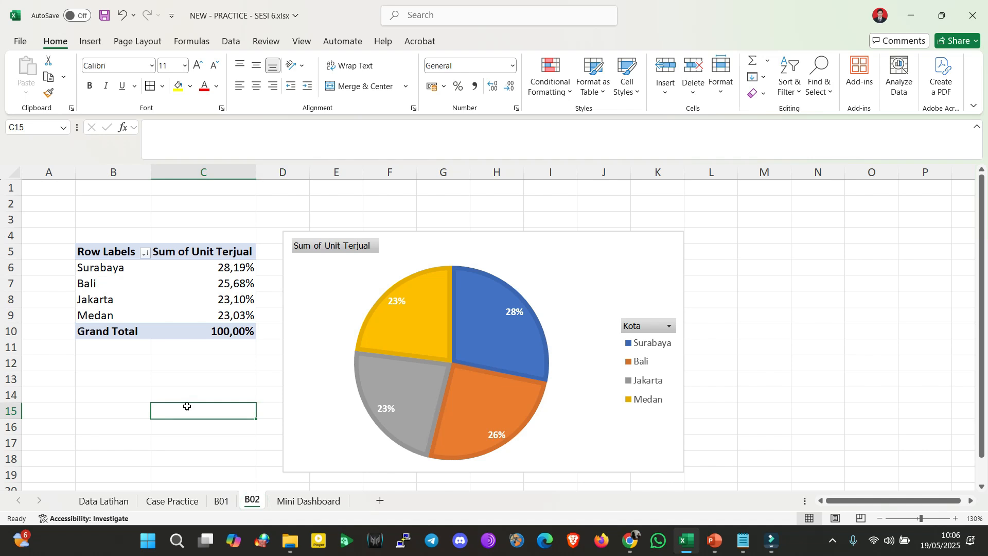
# Create a copy of the B01 sheet at the end of the workbook and move it between B02 and Mini Dashboard
pyautogui.rightClick(254, 499)
pyautogui.click(234, 501)
pyautogui.click(231, 502)
pyautogui.rightClick(229, 503)
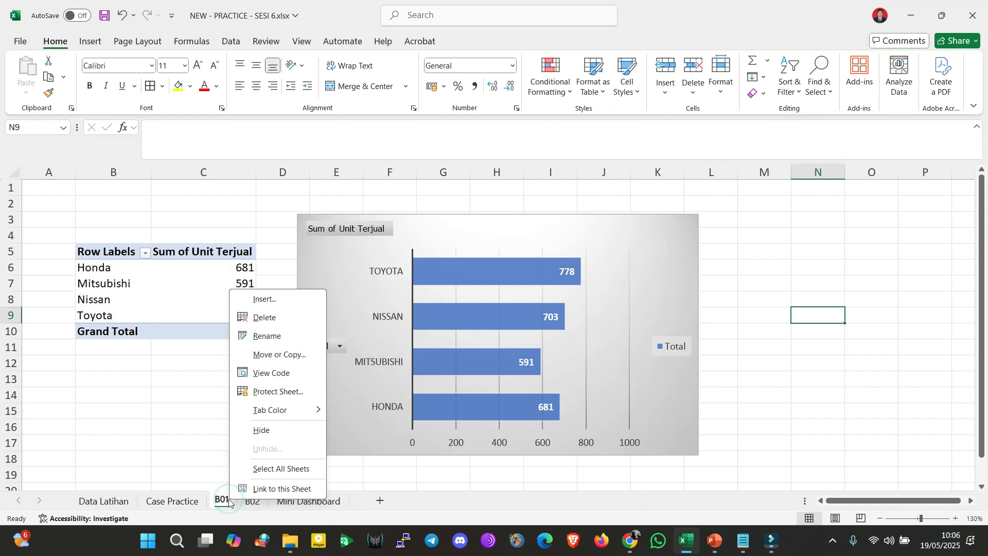
pyautogui.click(264, 363)
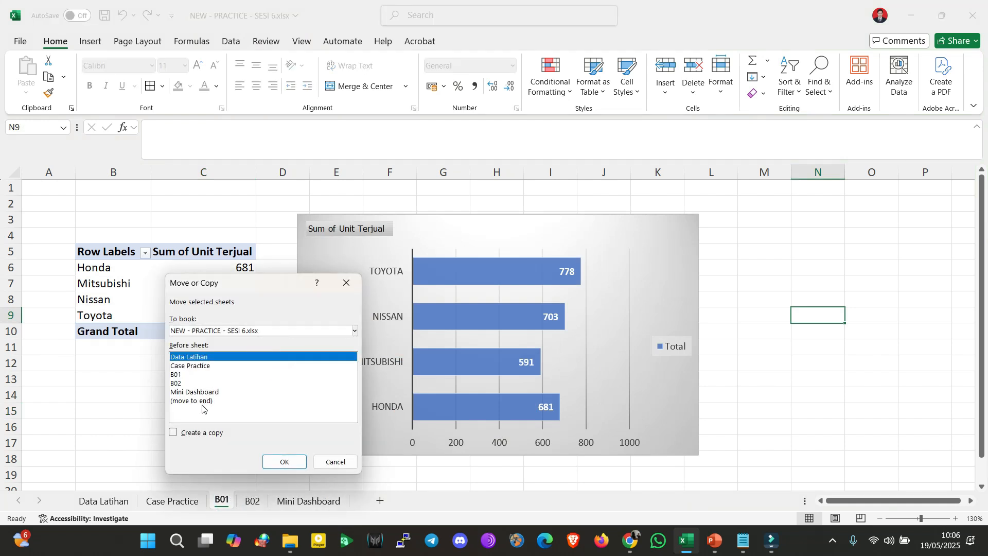
pyautogui.click(202, 405)
pyautogui.click(184, 433)
pyautogui.click(184, 434)
pyautogui.click(285, 461)
pyautogui.moveTo(364, 499); pyautogui.dragTo(289, 501)
# Rename the copied B01 sheet as B03 and delete its bar chart
pyautogui.doubleClick(291, 500)
pyautogui.press('BackSpace')
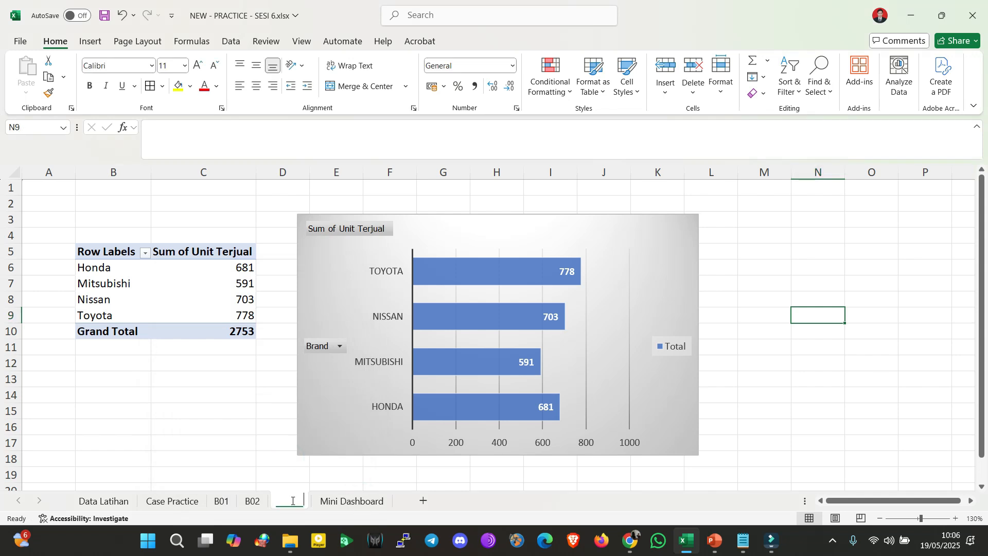
pyautogui.write('B03')
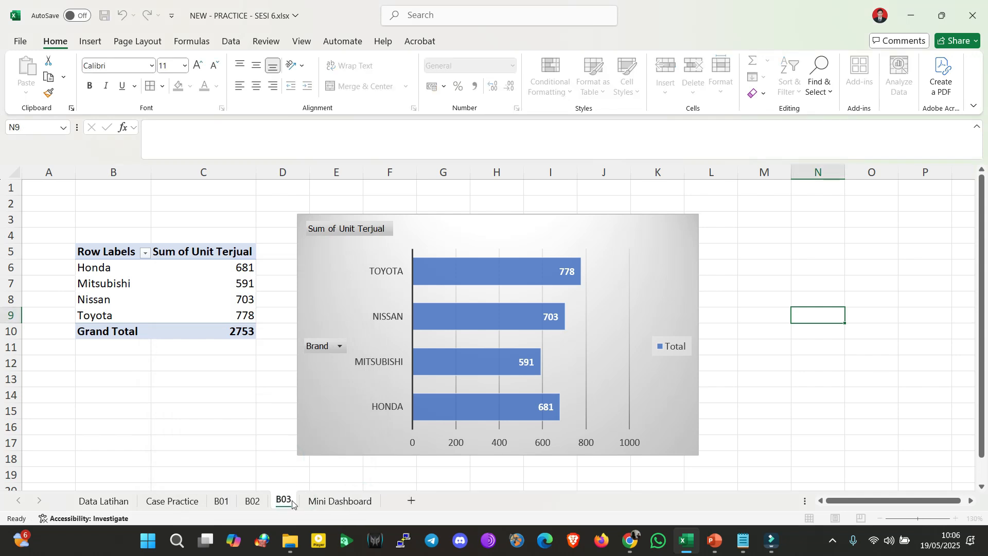
pyautogui.press('Return')
pyautogui.click(326, 422)
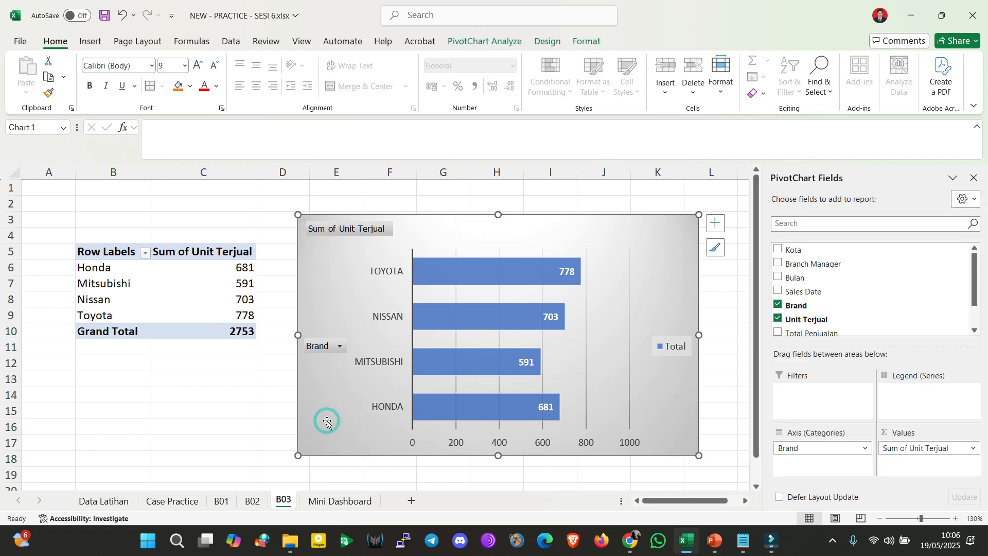
pyautogui.press('Delete')
# Copy the task text "Top 3 Penjualan Unit oleh Branch Manager - Bar Chart" from Case Practice into cell B13 of B03
pyautogui.click(172, 500)
pyautogui.doubleClick(201, 440)
pyautogui.hotkey('ctrl', 'a')
pyautogui.hotkey('ctrl', 'c')
pyautogui.click(283, 500)
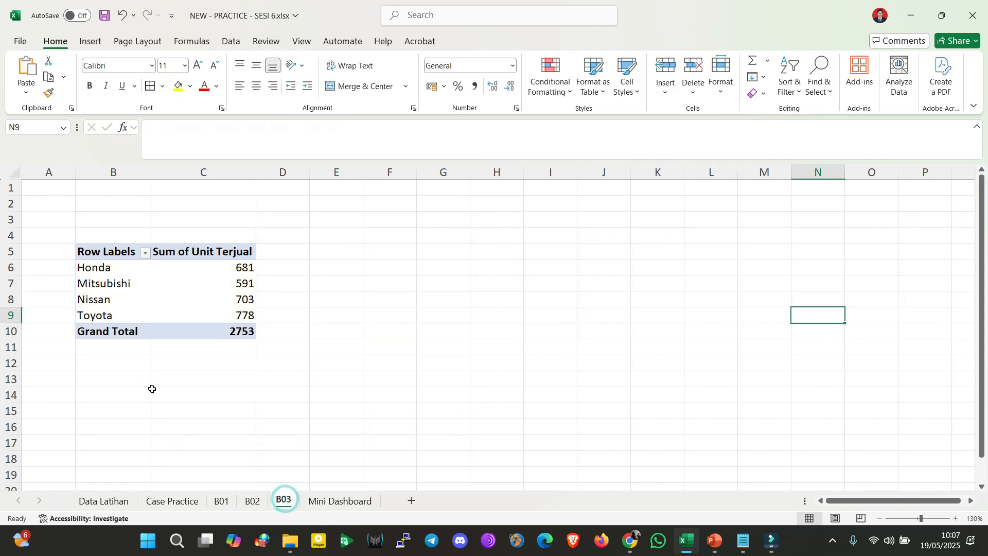
pyautogui.click(132, 377)
pyautogui.hotkey('ctrl', 'v')
# Replace Brand with Branch Manager in the rows of the B03 PivotTable, allowing the overlapping sheet data to be overwritten
pyautogui.click(190, 287)
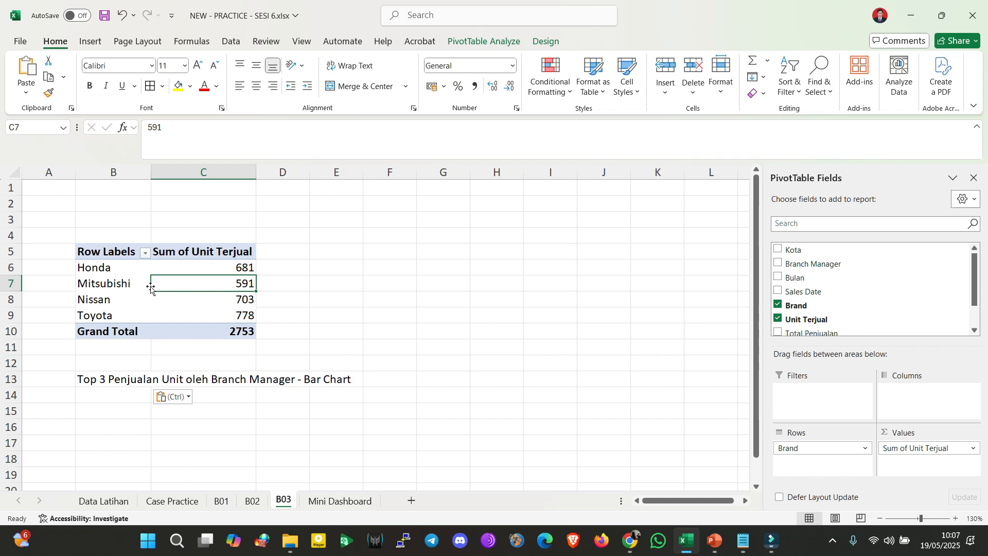
pyautogui.click(780, 263)
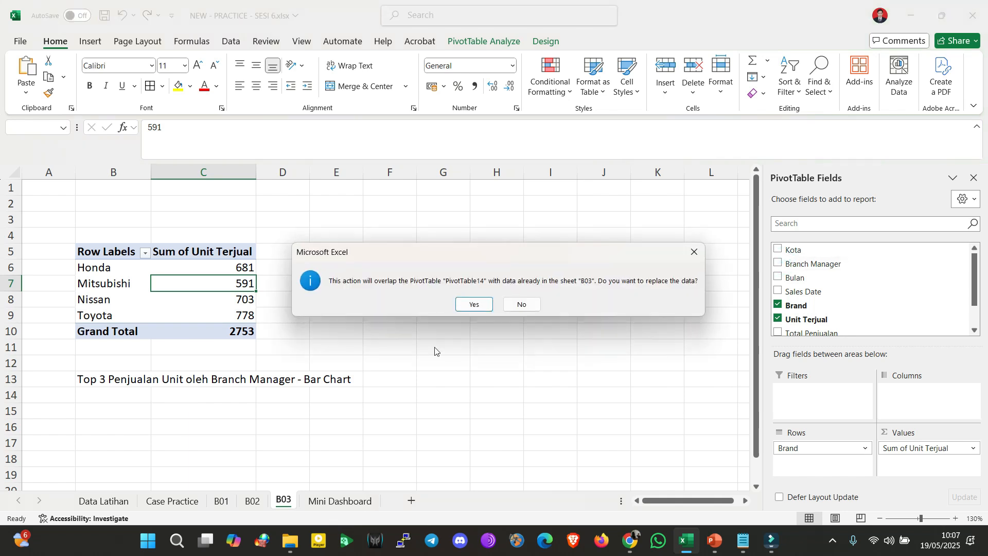
pyautogui.click(474, 305)
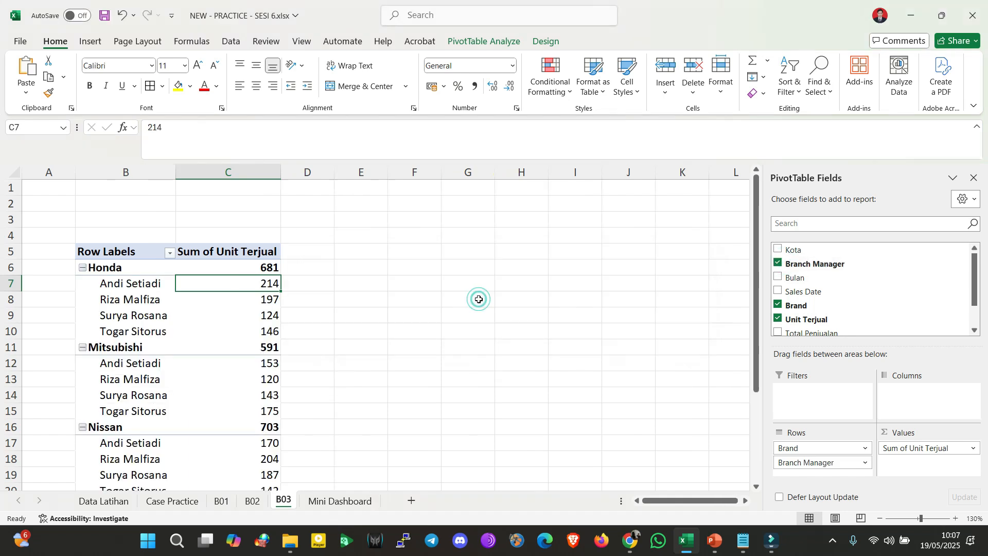
pyautogui.click(779, 306)
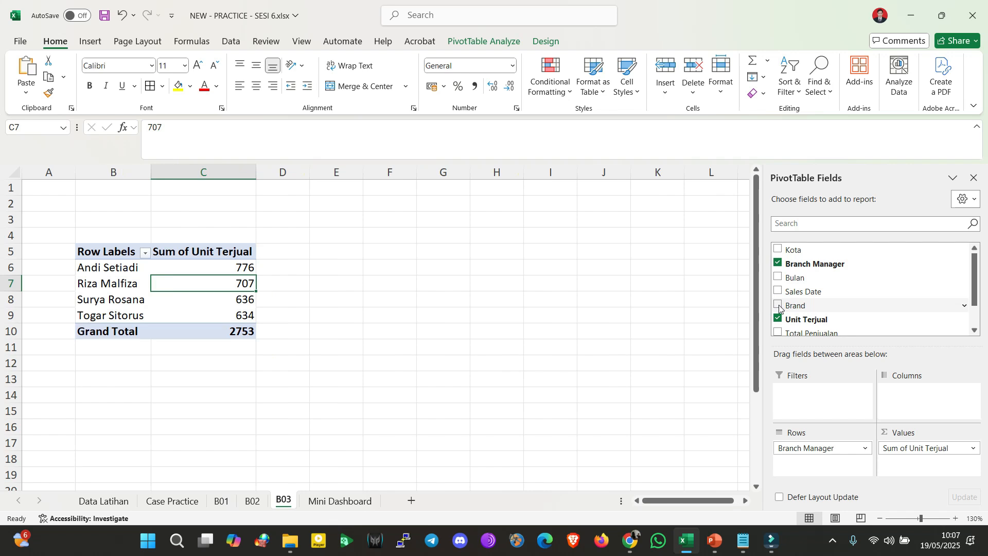
# Copy the task text "Top 3 Penjualan Unit oleh Branch Manager - Bar Chart" from Case Practice into cell G14 of B03
pyautogui.click(157, 378)
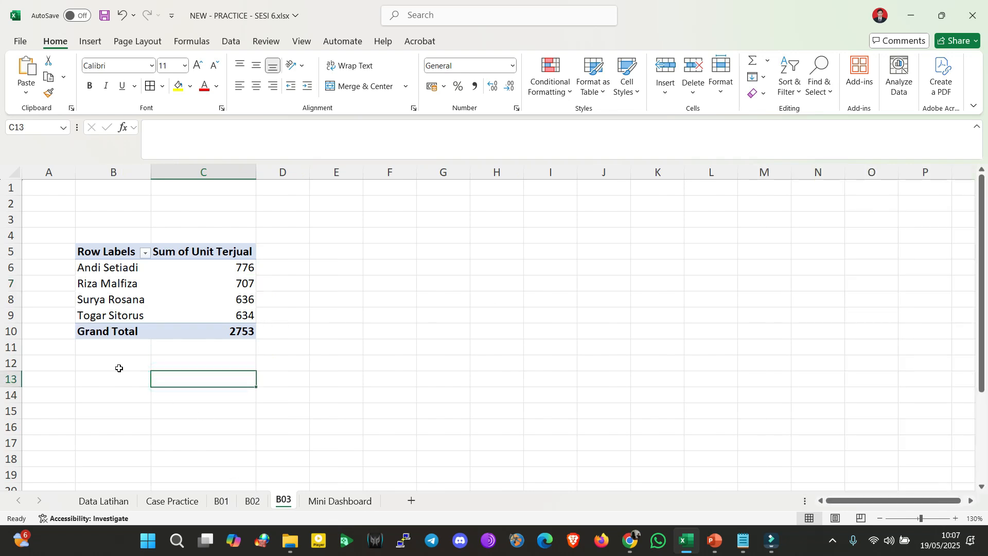
pyautogui.click(170, 500)
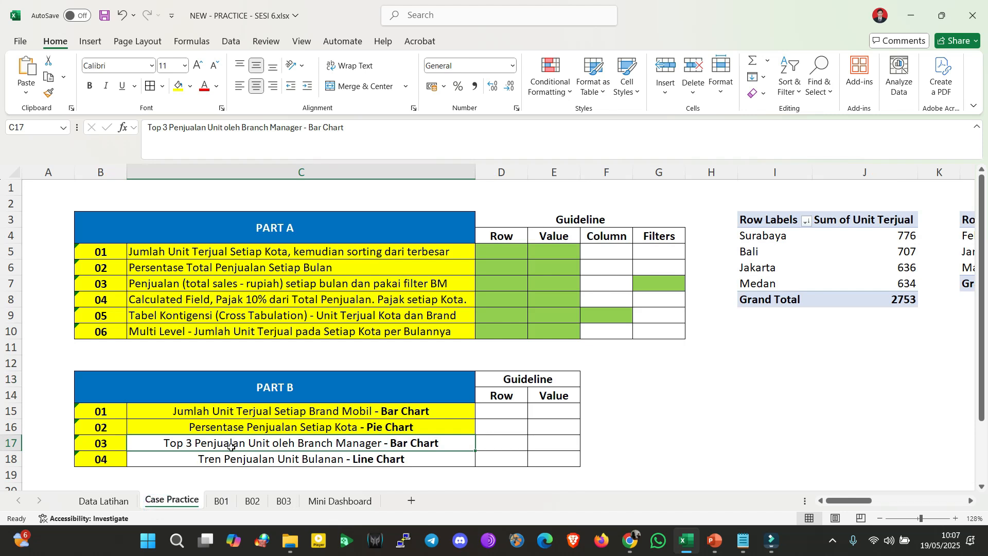
pyautogui.doubleClick(255, 444)
pyautogui.hotkey('ctrl', 'a')
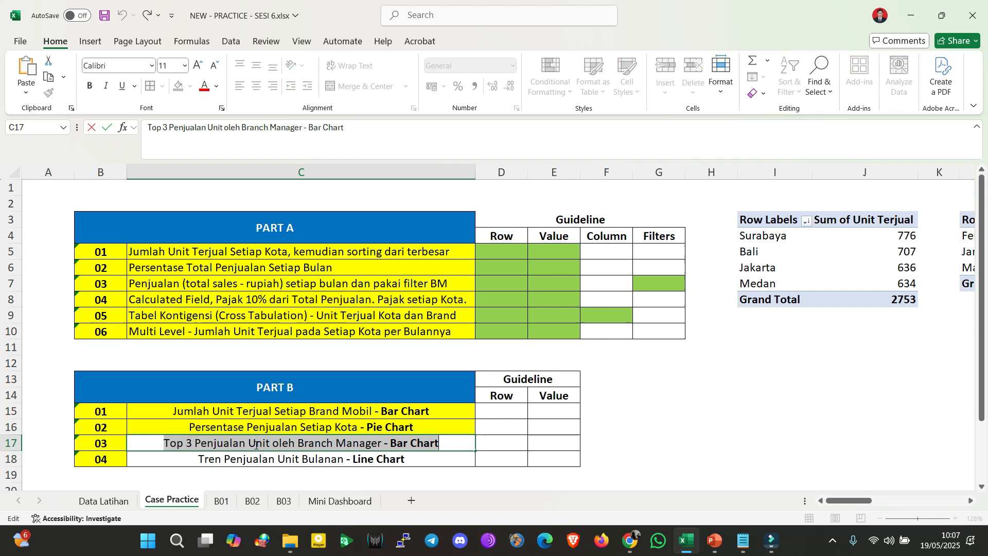
pyautogui.click(288, 502)
pyautogui.click(487, 400)
pyautogui.click(440, 399)
pyautogui.hotkey('ctrl', 'v')
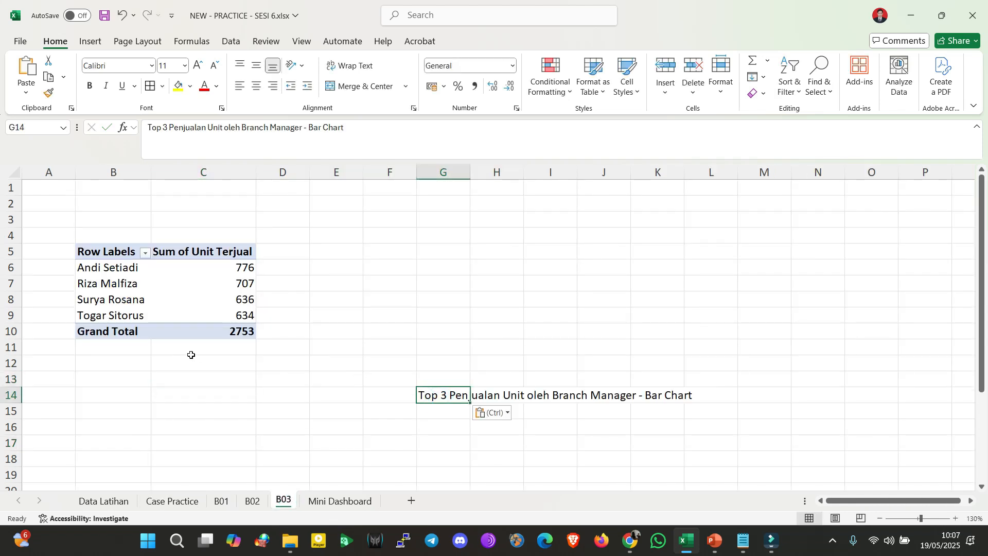
pyautogui.click(129, 283)
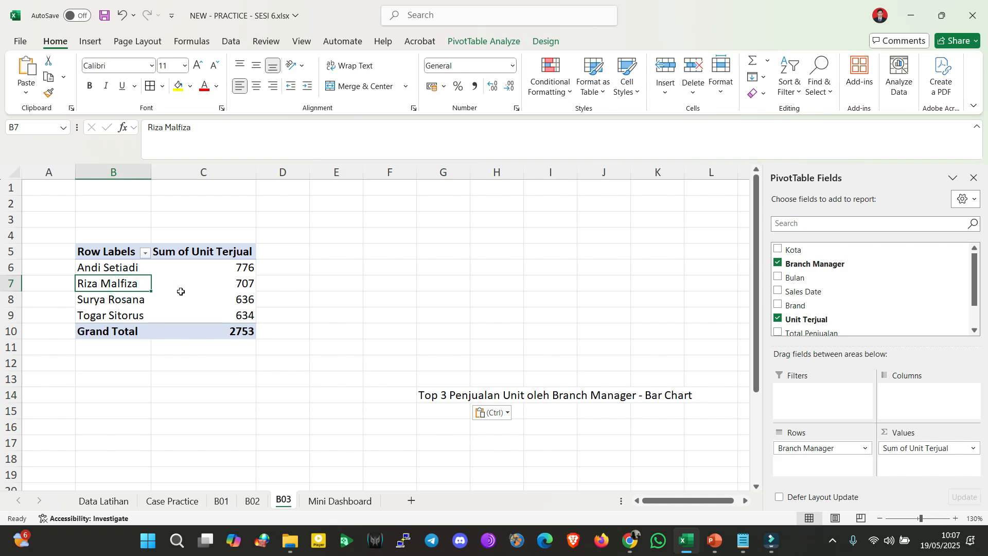
pyautogui.rightClick(129, 283)
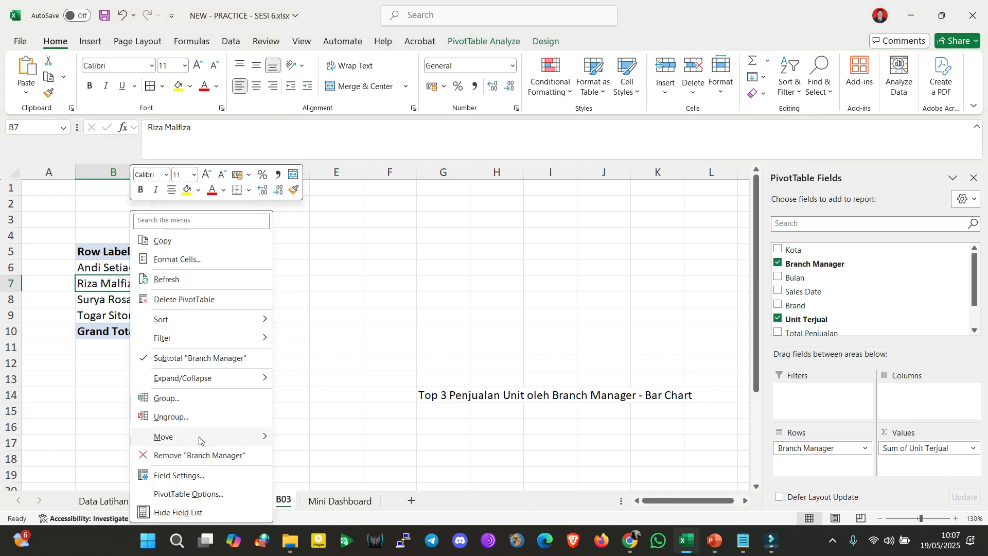
pyautogui.click(377, 205)
pyautogui.click(171, 274)
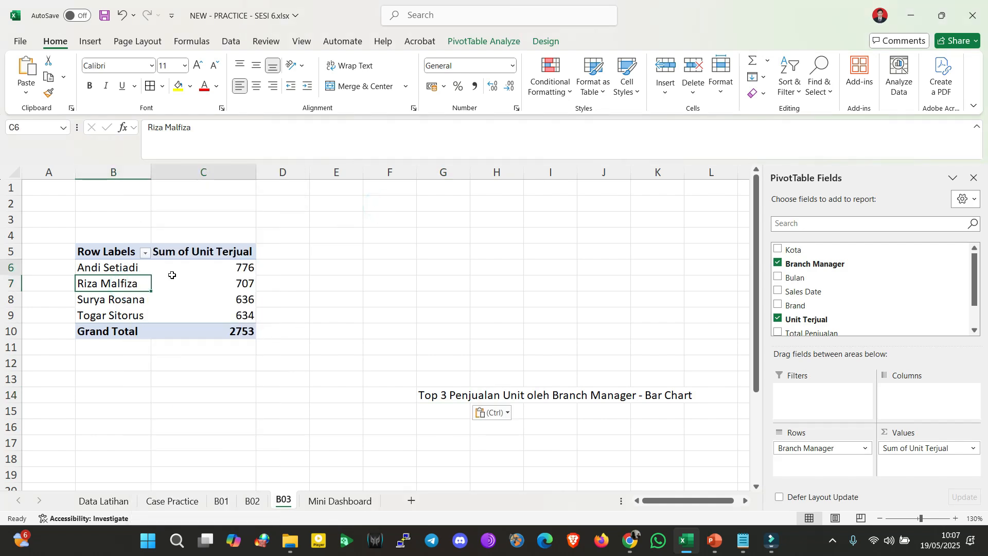
pyautogui.click(123, 267)
pyautogui.rightClick(122, 267)
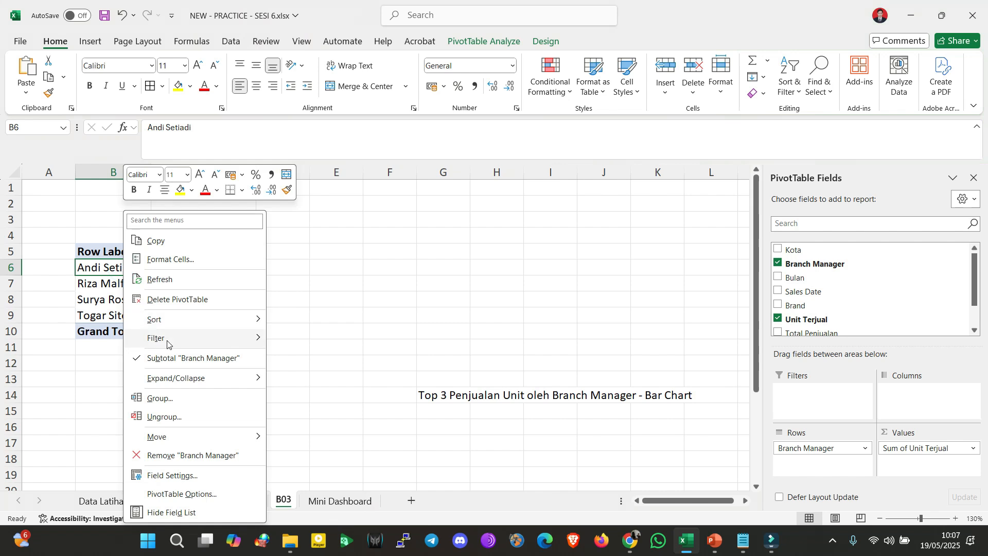
pyautogui.moveTo(169, 343)
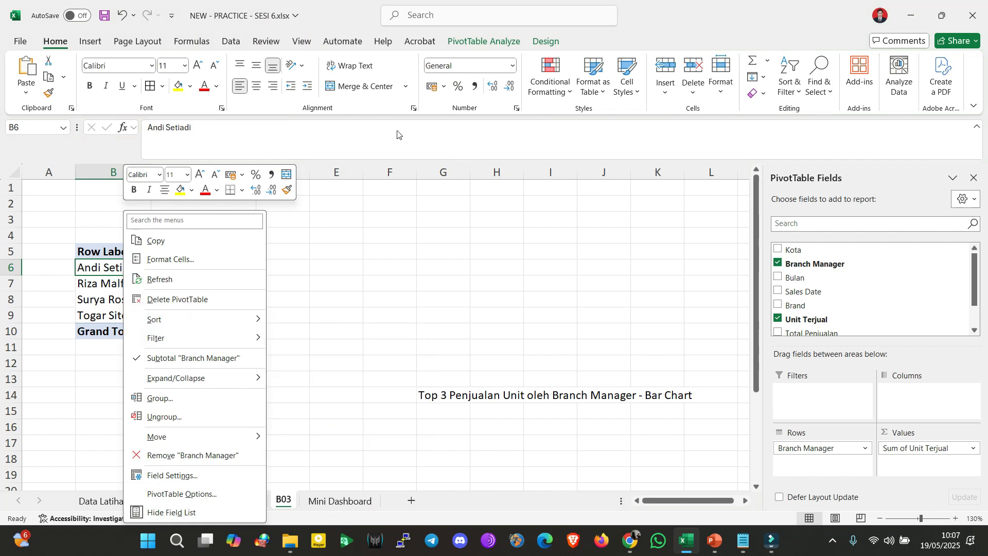
pyautogui.click(502, 46)
pyautogui.click(503, 45)
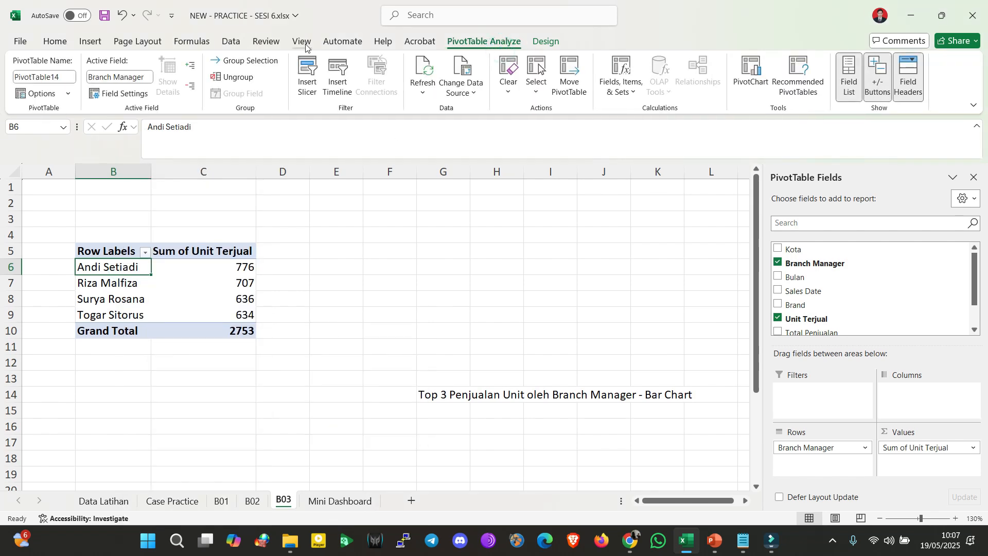
pyautogui.click(54, 41)
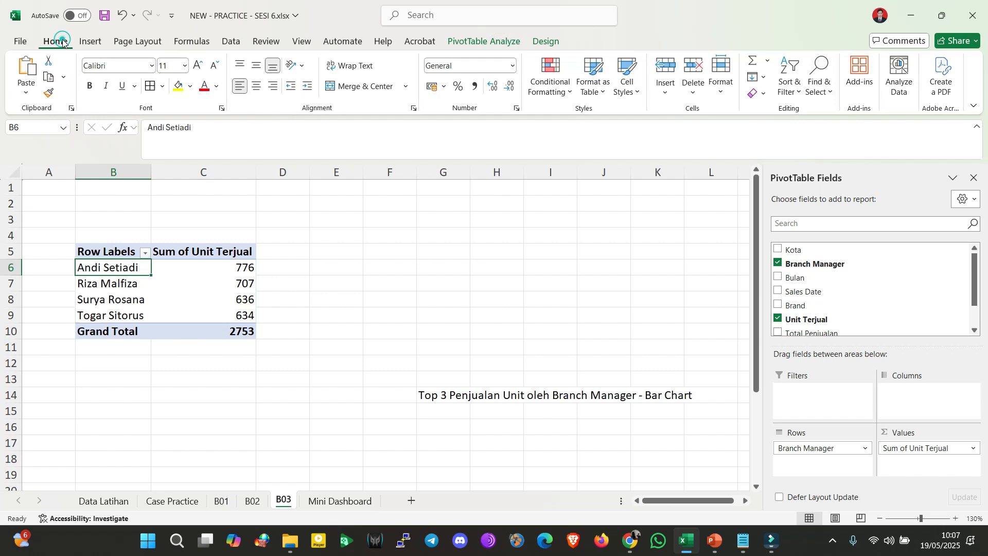
pyautogui.click(142, 249)
pyautogui.click(142, 249)
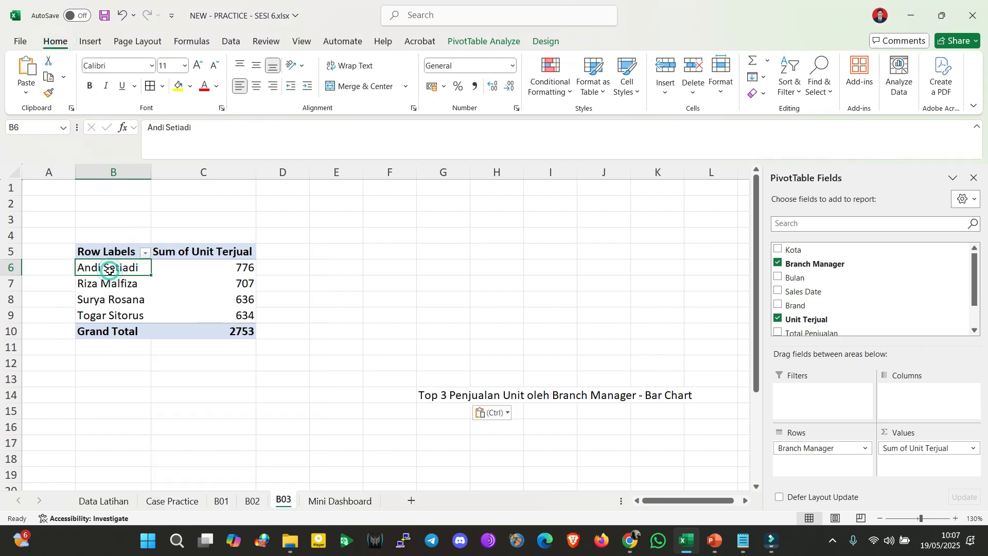
# Examine the Branch Manager field settings for subtotals, filters, layout and print, and close them
pyautogui.rightClick(110, 273)
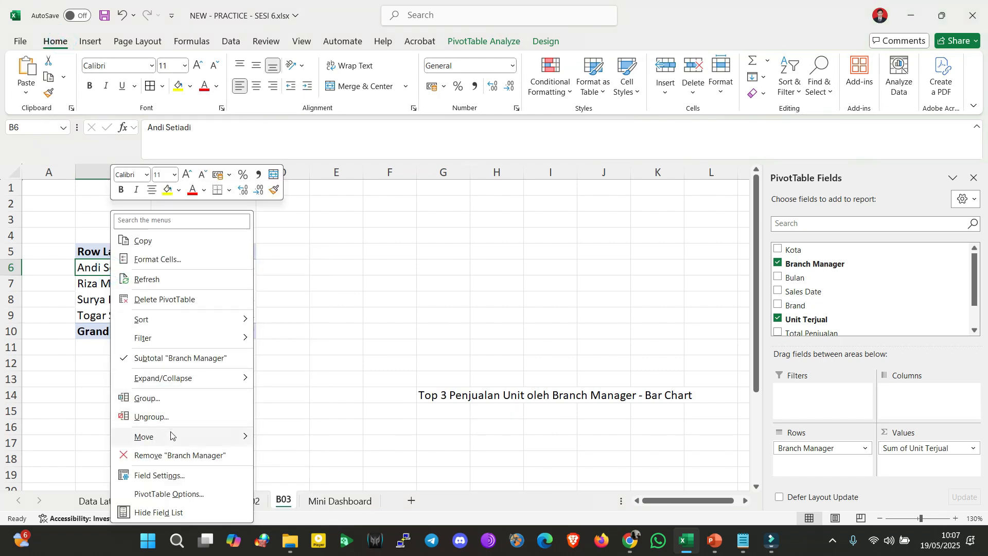
pyautogui.click(195, 474)
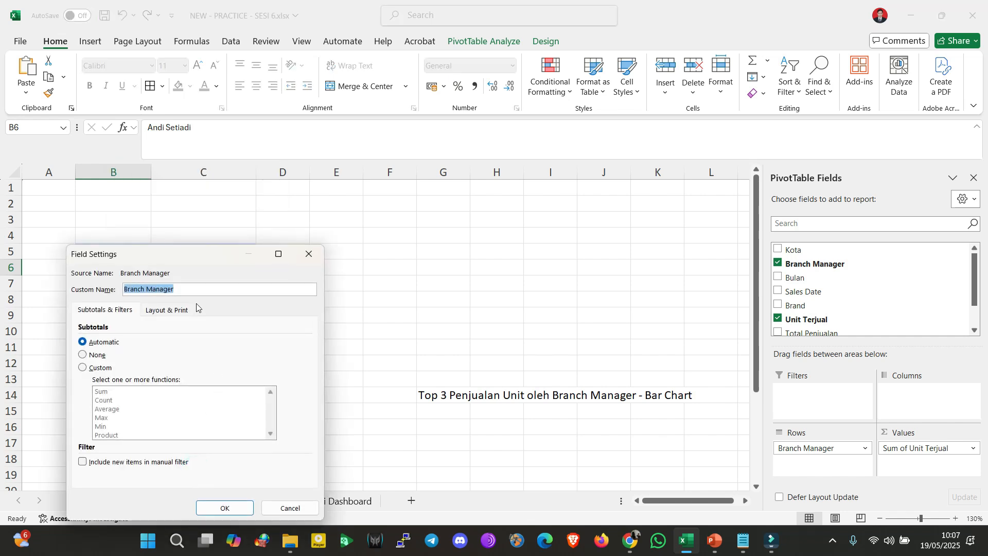
pyautogui.click(151, 309)
pyautogui.click(122, 308)
pyautogui.click(309, 254)
pyautogui.click(307, 252)
pyautogui.click(145, 273)
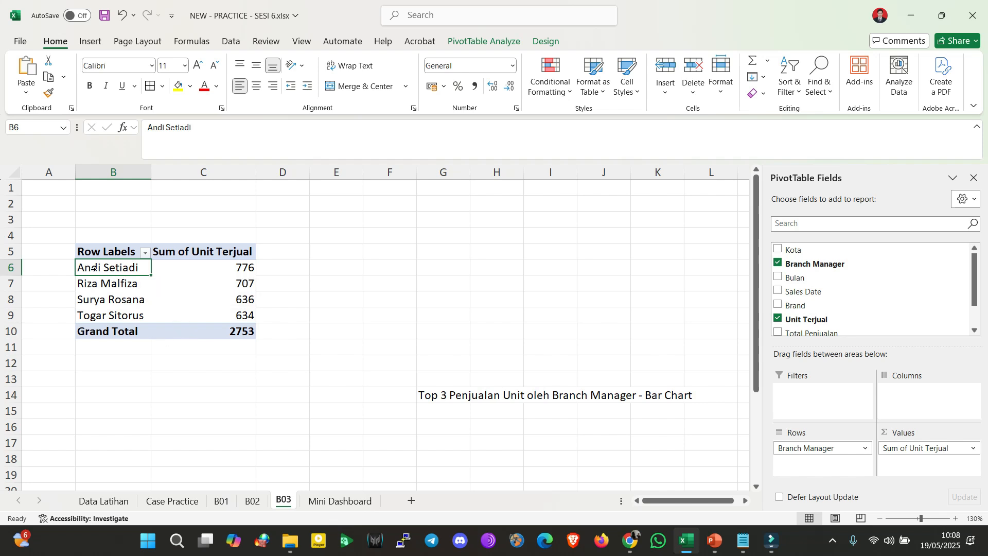
# Examine the value filter choices available for the Branch Manager row labels, including Top 10
pyautogui.click(145, 253)
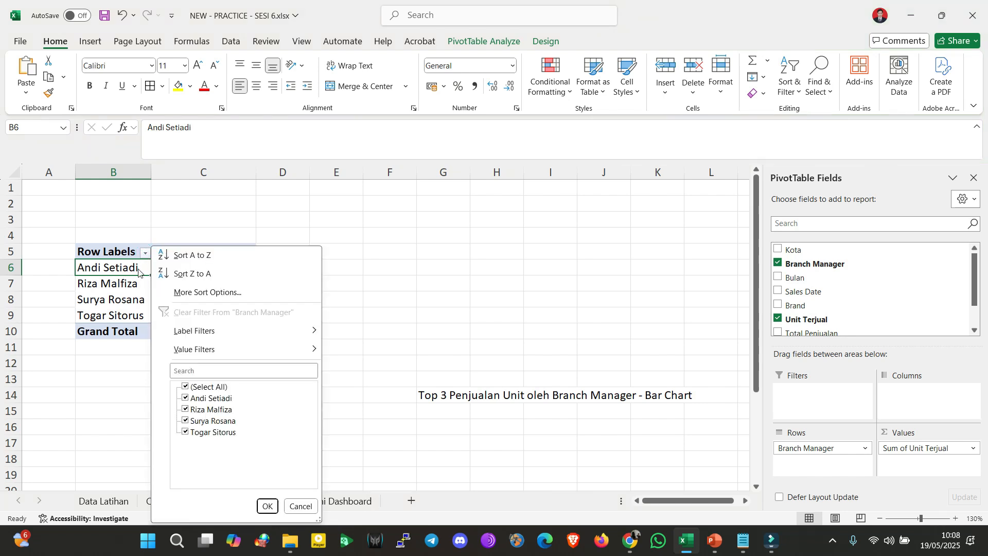
pyautogui.moveTo(214, 352)
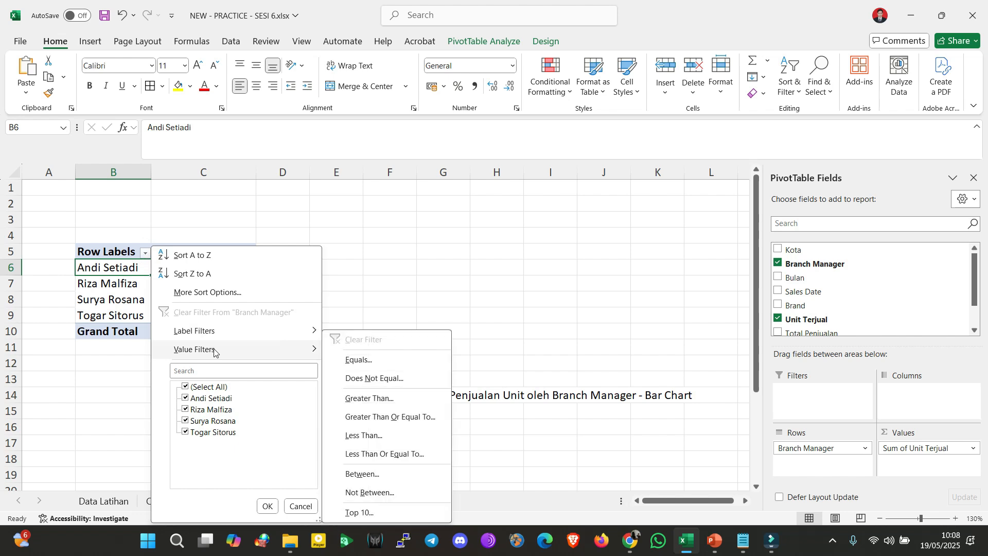
pyautogui.click(419, 276)
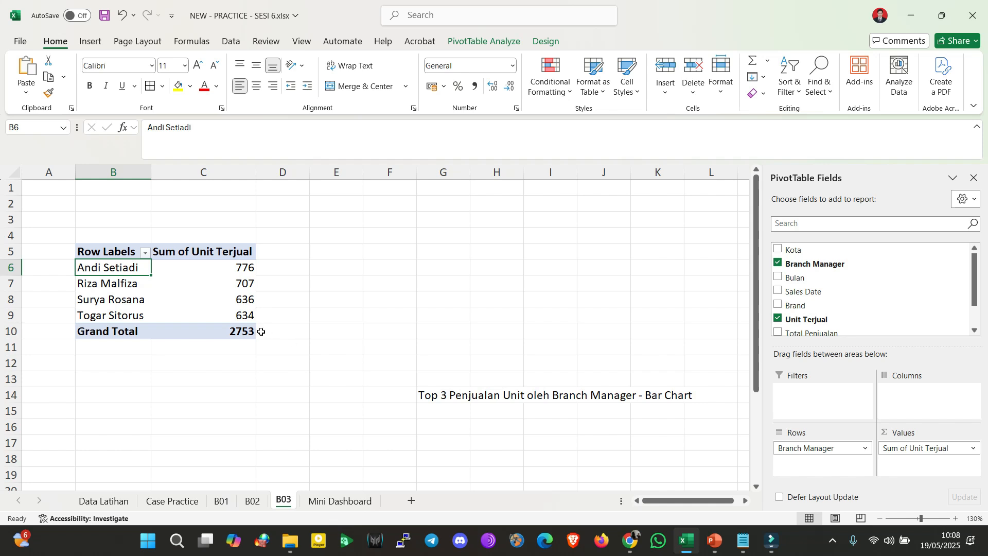
pyautogui.moveTo(97, 280); pyautogui.dragTo(139, 301)
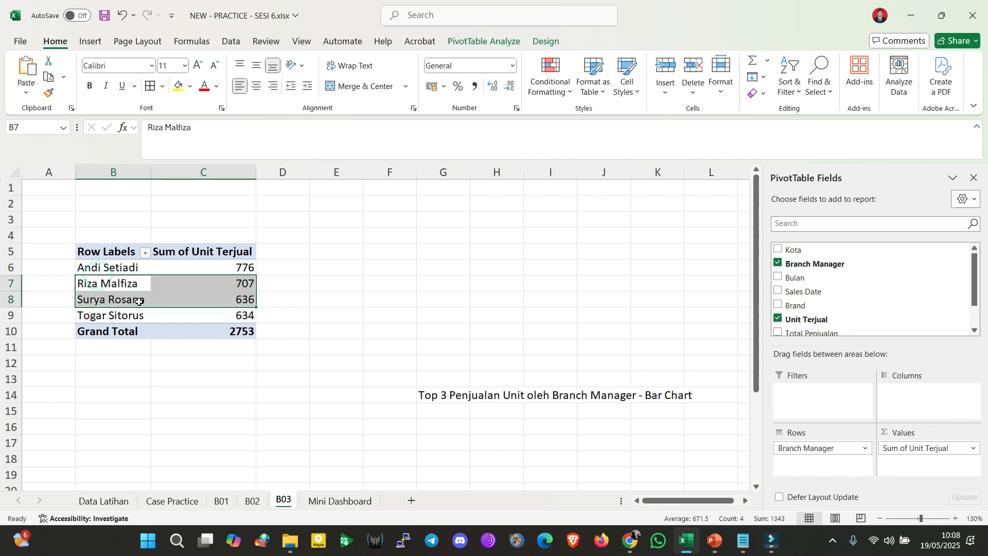
pyautogui.click(110, 270)
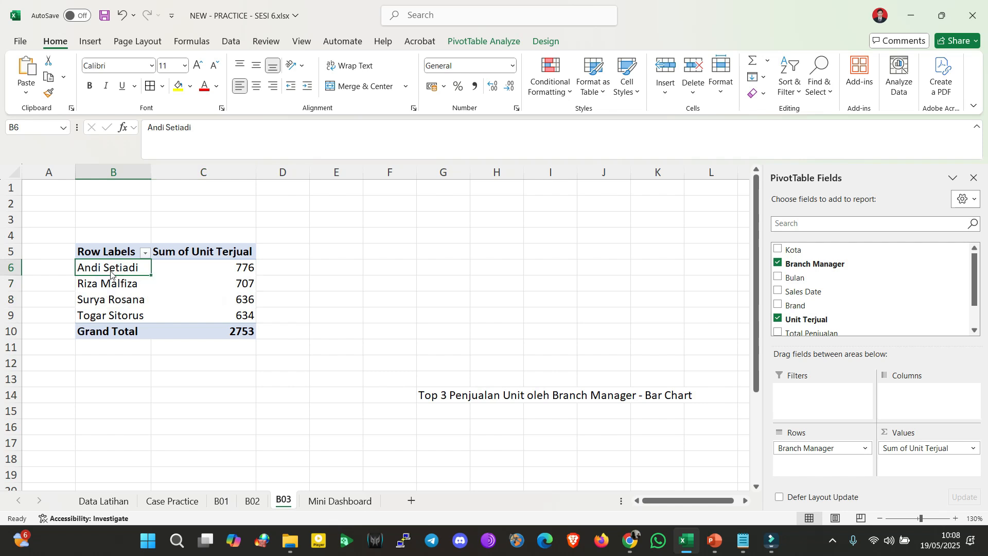
pyautogui.rightClick(110, 272)
pyautogui.press('Escape')
pyautogui.click(147, 254)
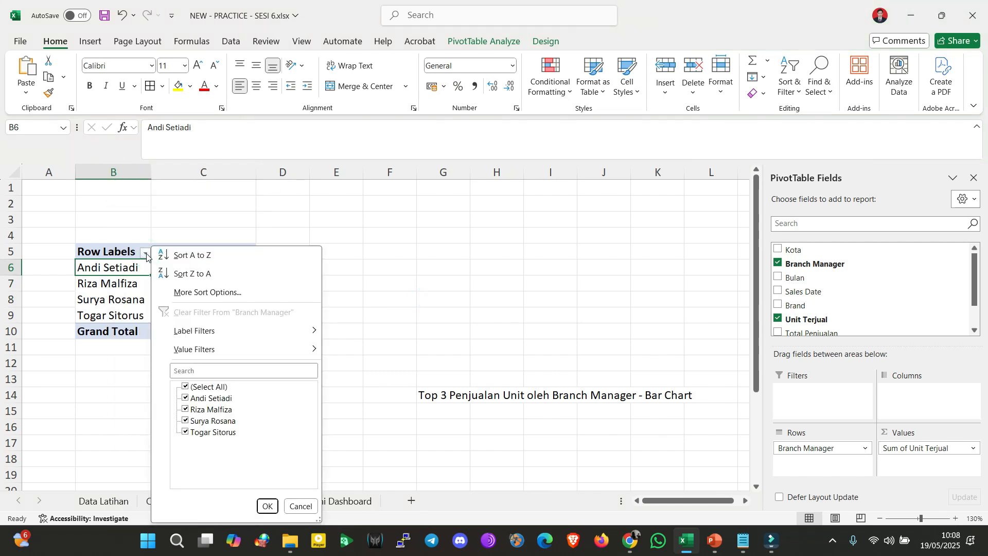
pyautogui.moveTo(274, 347)
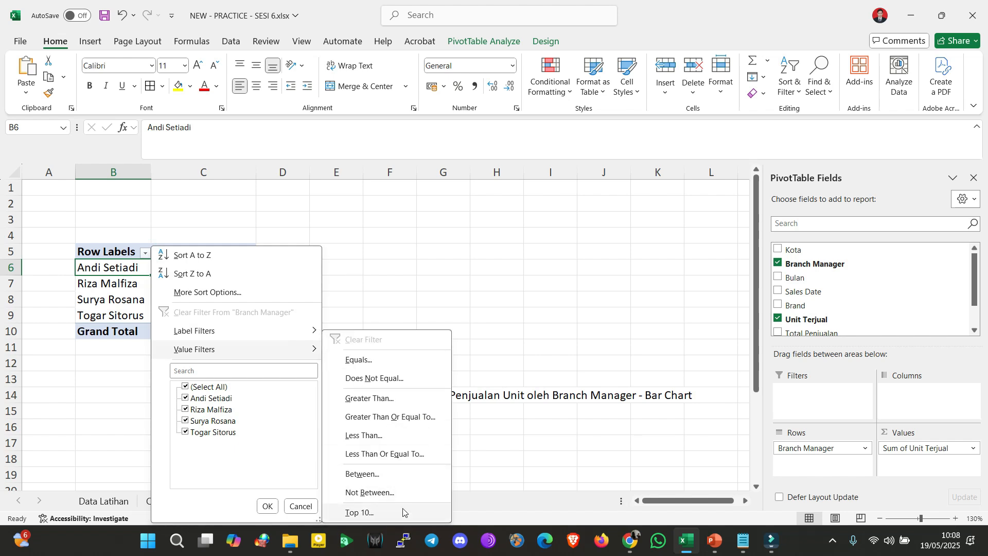
pyautogui.click(428, 279)
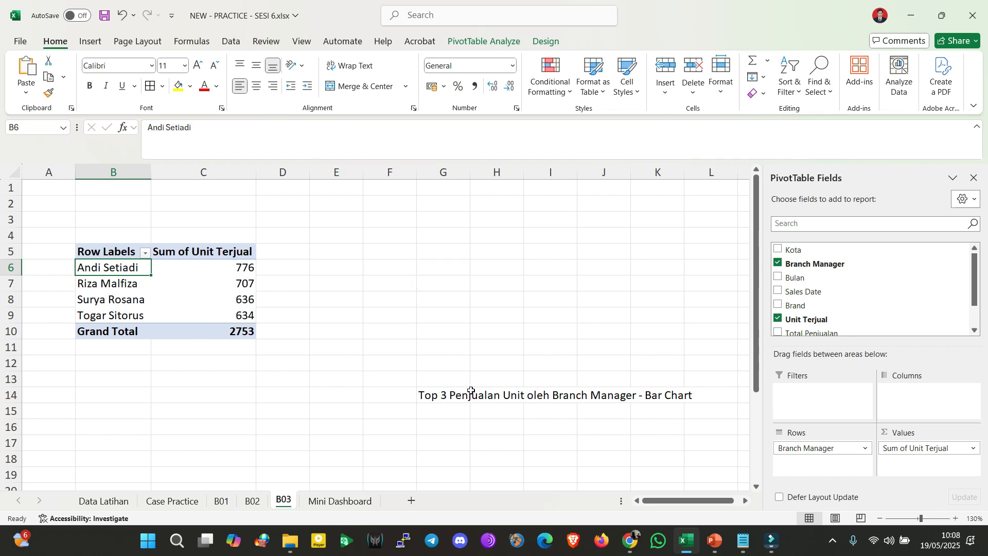
pyautogui.click(148, 255)
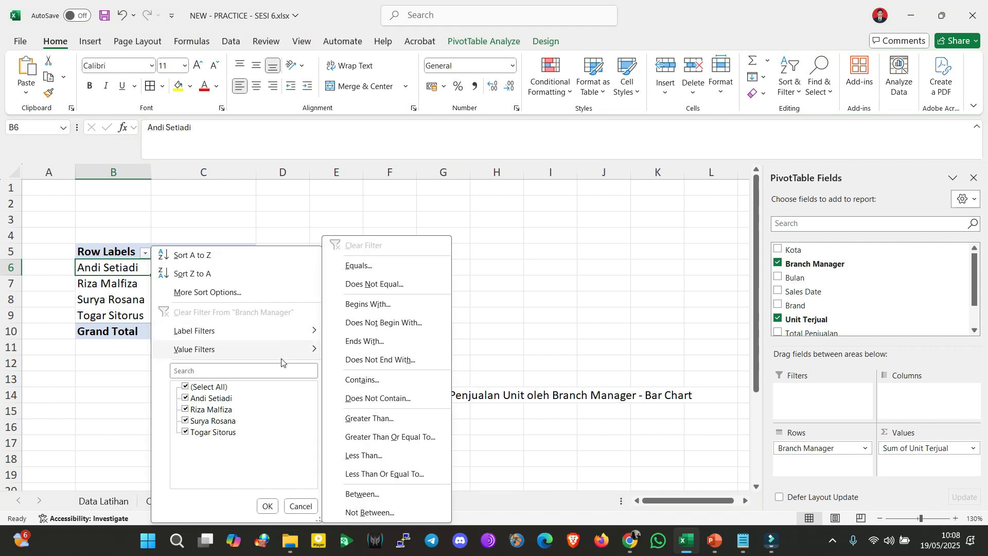
pyautogui.moveTo(282, 357)
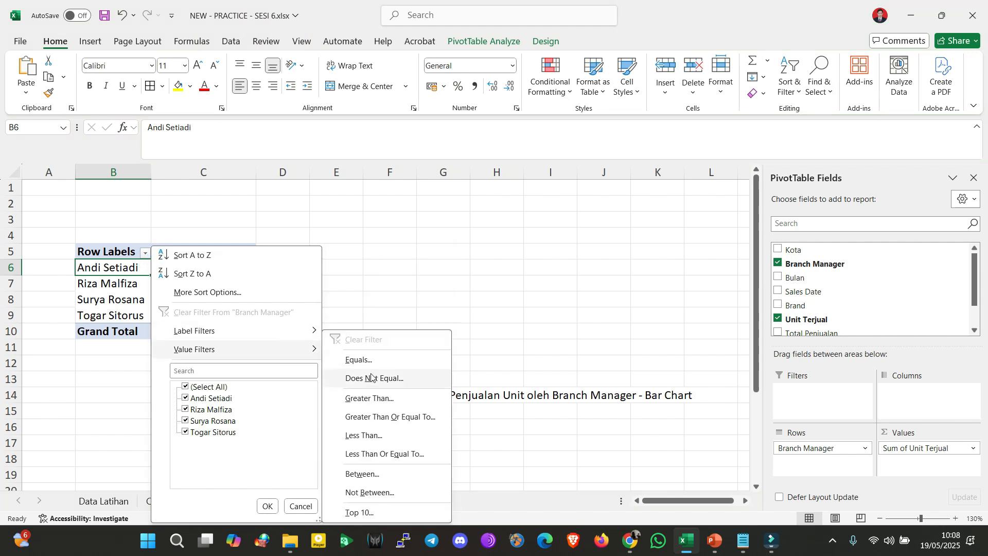
pyautogui.click(397, 513)
pyautogui.moveTo(717, 244); pyautogui.dragTo(510, 242)
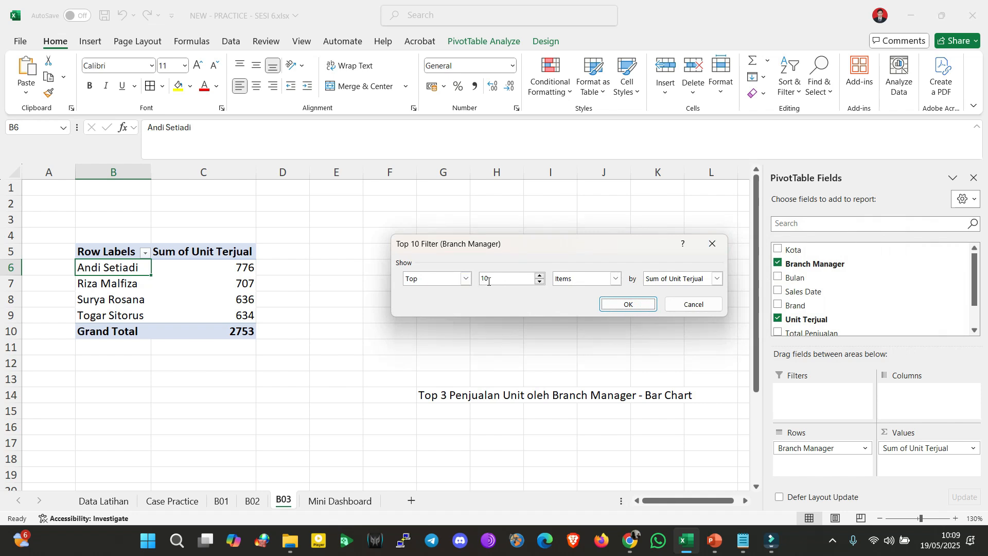
pyautogui.doubleClick(504, 280)
pyautogui.write('3')
pyautogui.click(465, 278)
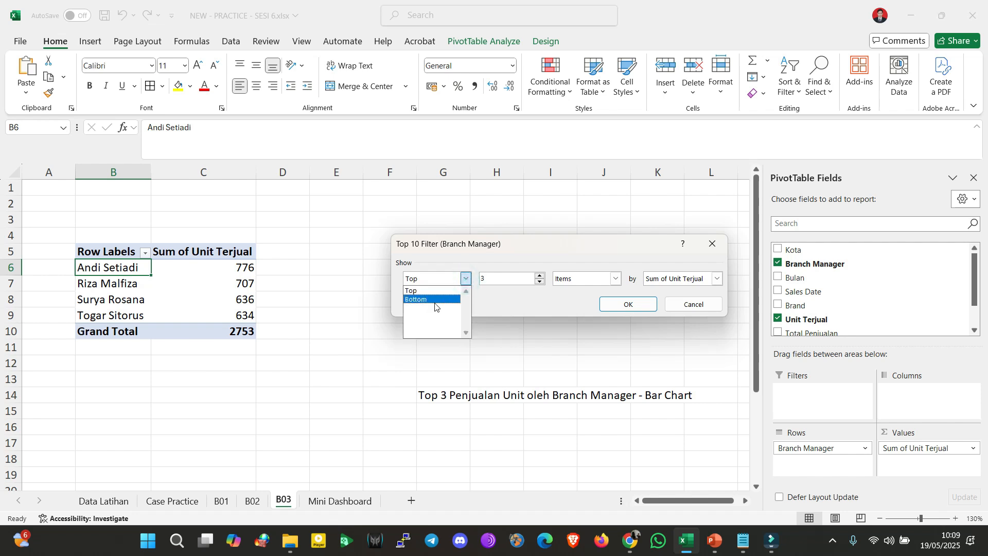
pyautogui.click(489, 260)
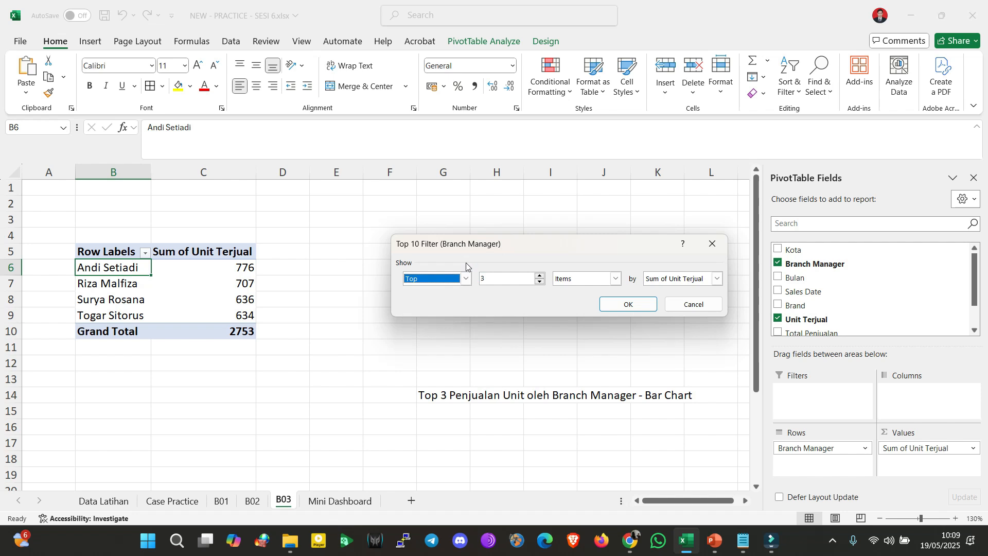
pyautogui.click(717, 278)
pyautogui.click(600, 257)
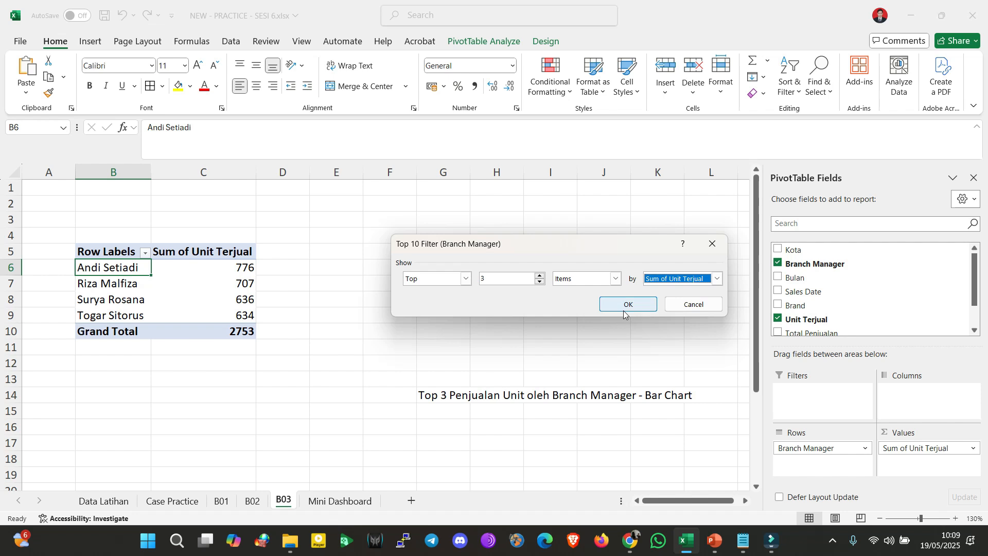
pyautogui.click(676, 306)
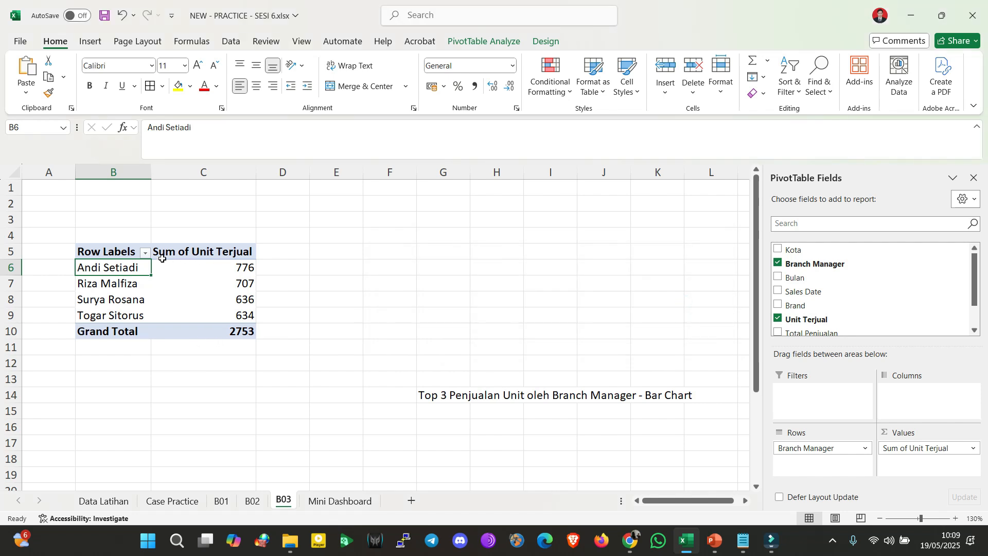
# Filter the Branch Manager row labels in the B03 PivotTable to the top 3 items by Sum of Unit Terjual
pyautogui.click(145, 253)
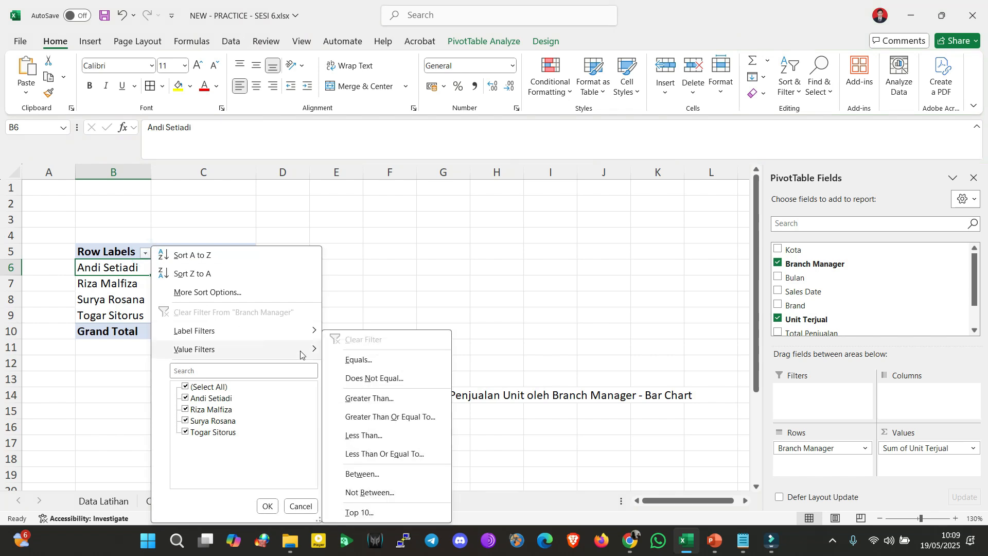
pyautogui.click(393, 513)
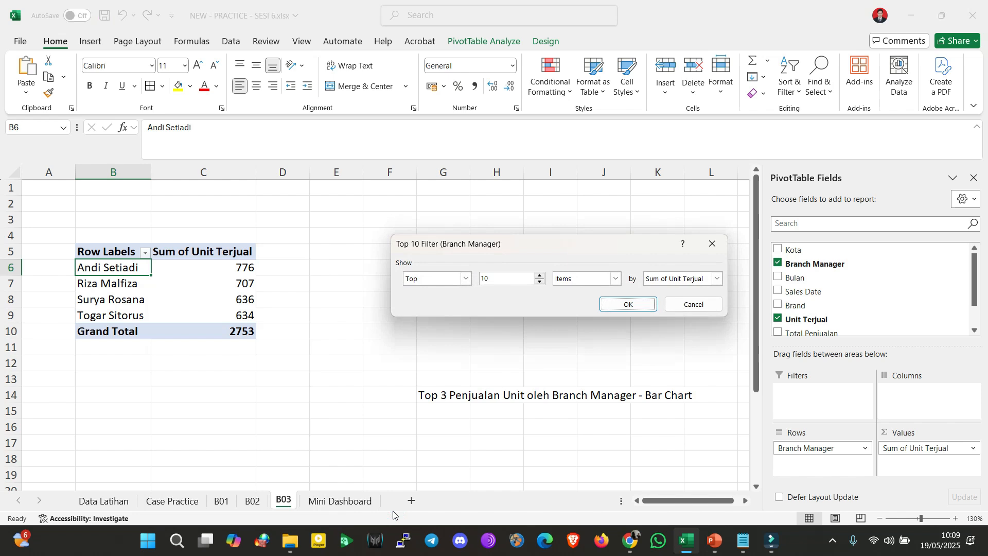
pyautogui.doubleClick(490, 279)
pyautogui.click(627, 303)
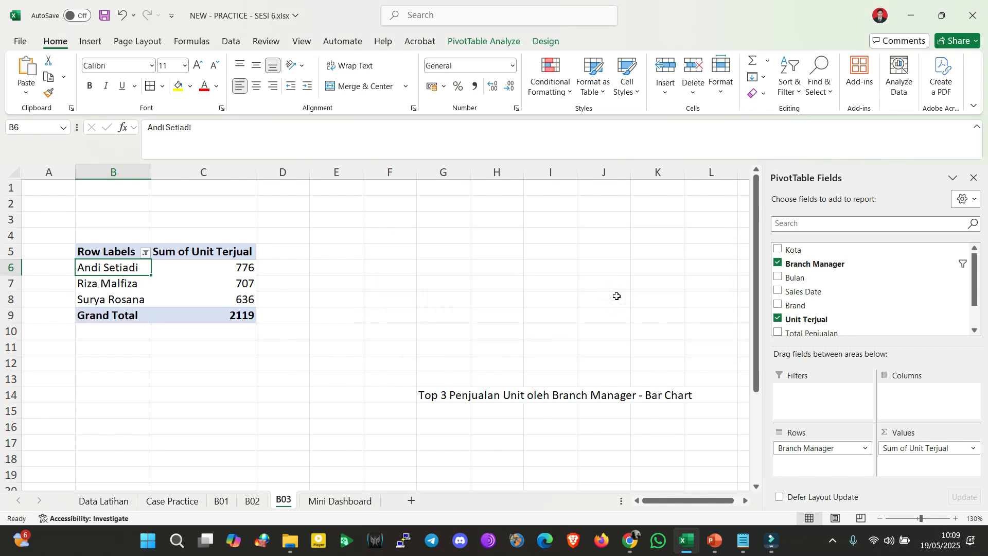
pyautogui.moveTo(434, 396); pyautogui.dragTo(652, 389)
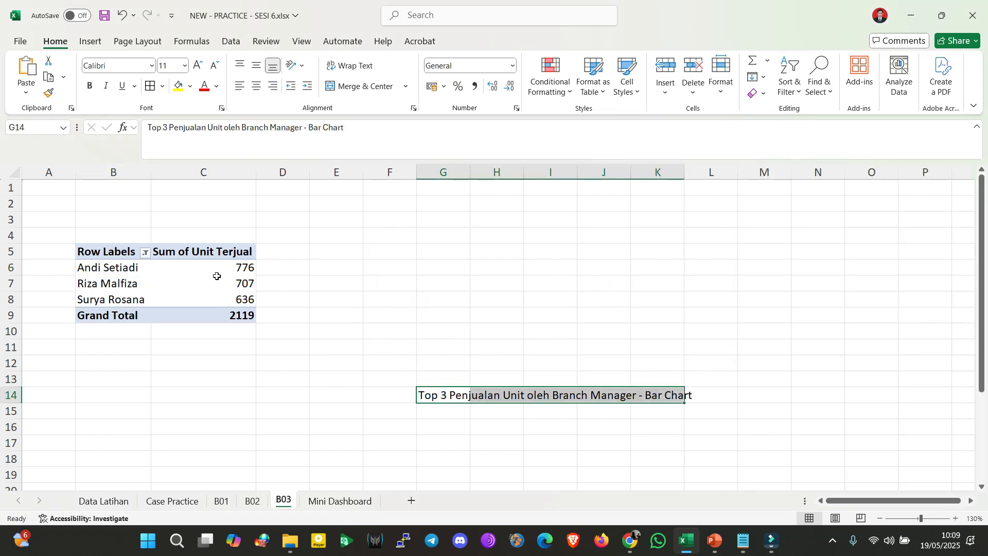
# Insert a Clustered Bar PivotChart from the B03 Branch Manager PivotTable
pyautogui.click(120, 252)
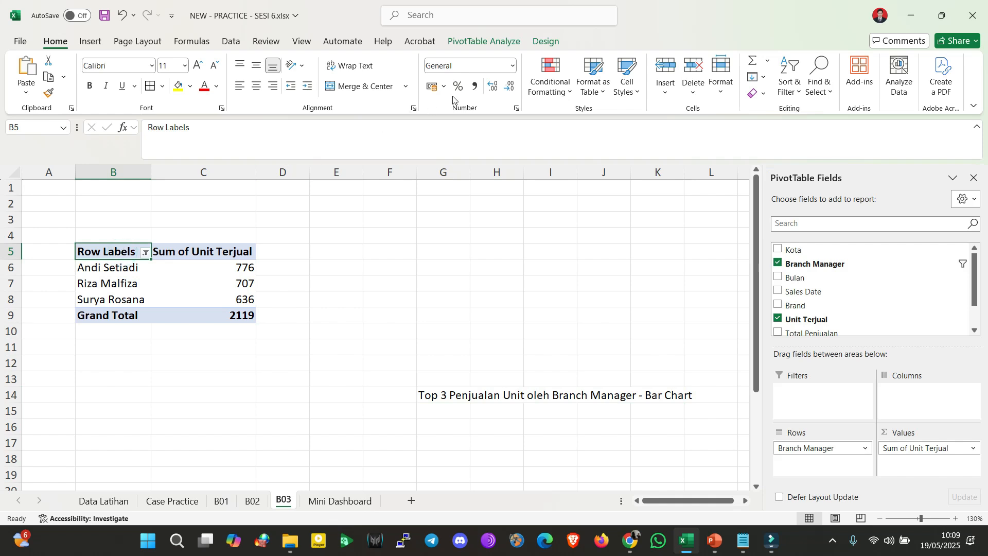
pyautogui.click(497, 43)
pyautogui.click(752, 77)
pyautogui.click(327, 196)
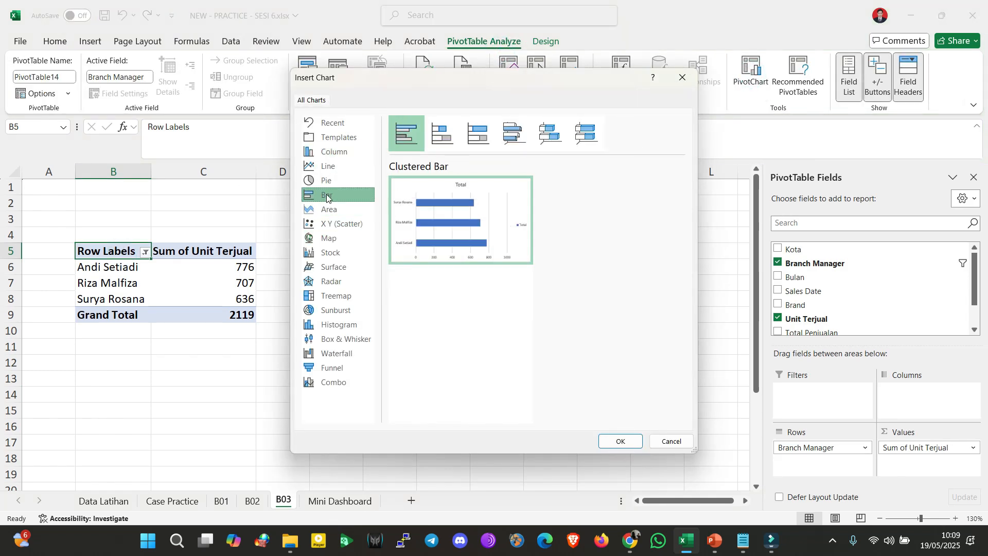
pyautogui.click(620, 441)
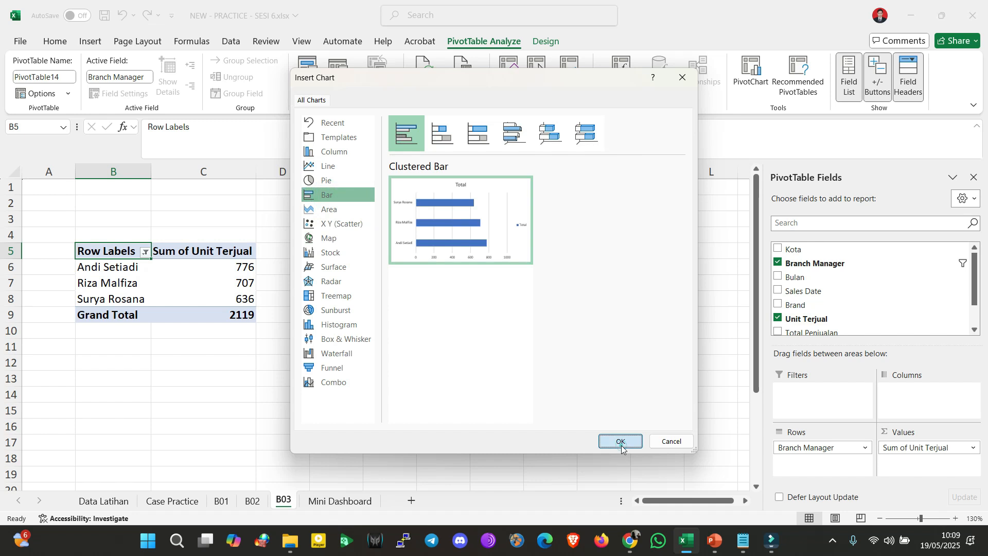
# Position the new bar chart beside the B03 PivotTable and delete its "Total" chart title
pyautogui.moveTo(390, 243); pyautogui.dragTo(496, 231)
pyautogui.click(530, 241)
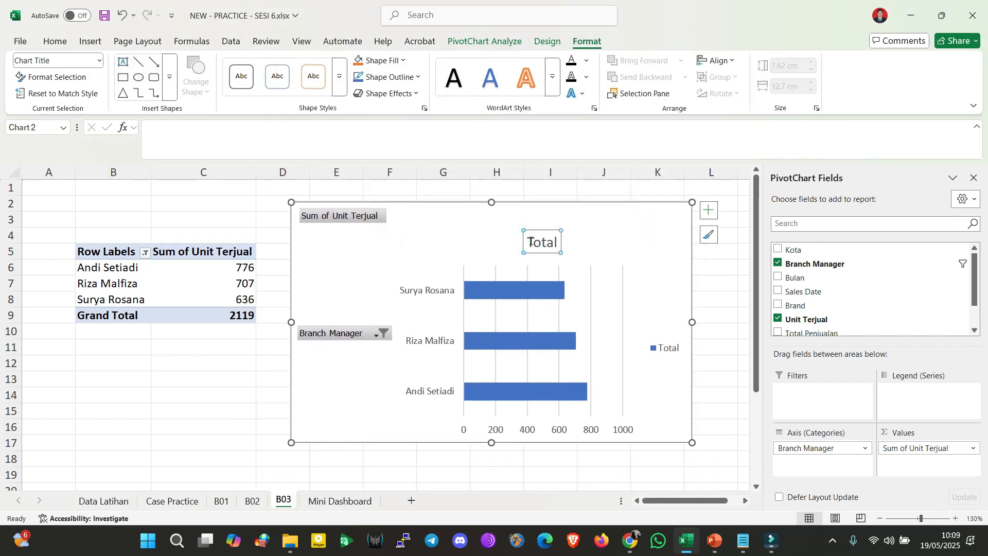
pyautogui.press('Delete')
# Apply the chart style with fading gradient bars to the B03 Branch Manager bar chart
pyautogui.click(547, 41)
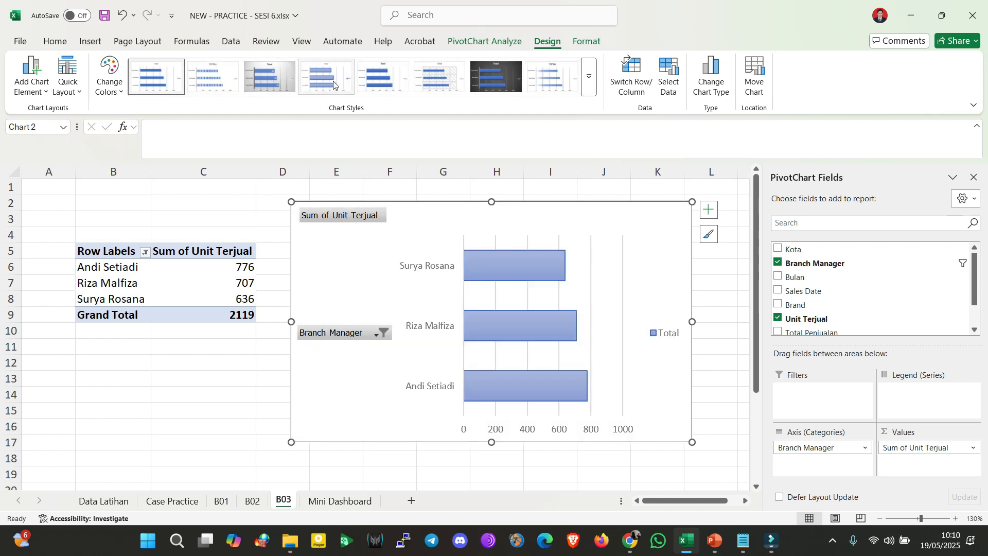
pyautogui.click(595, 92)
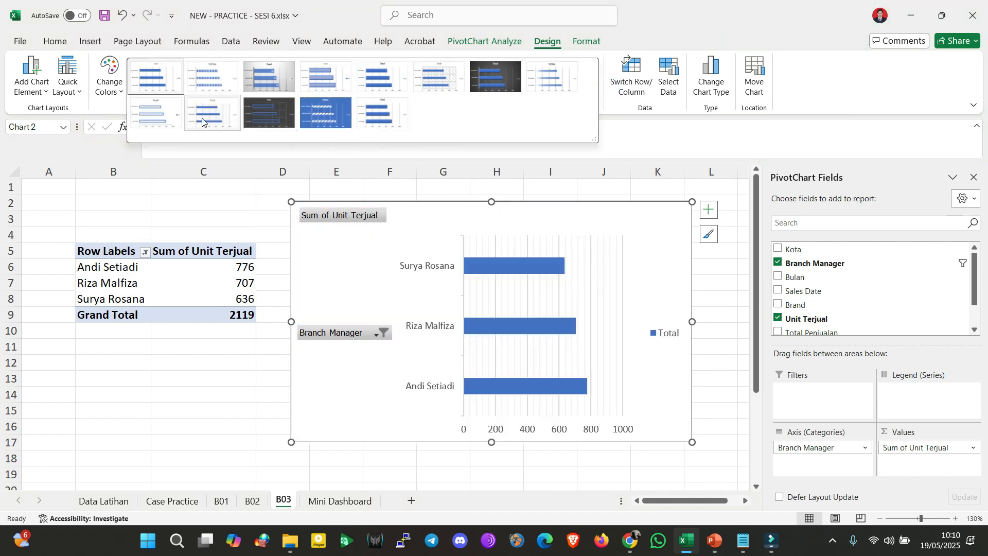
pyautogui.click(552, 77)
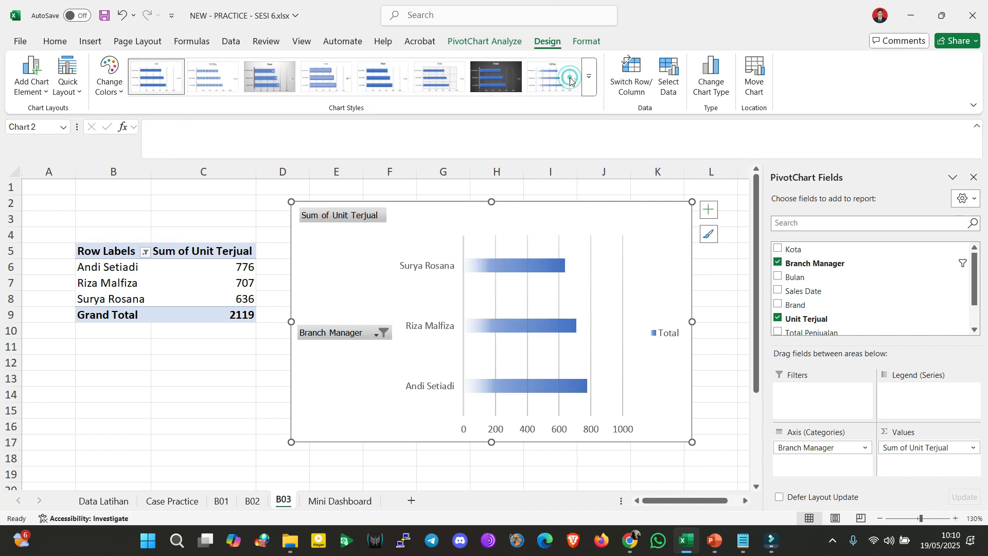
pyautogui.click(716, 351)
pyautogui.click(600, 342)
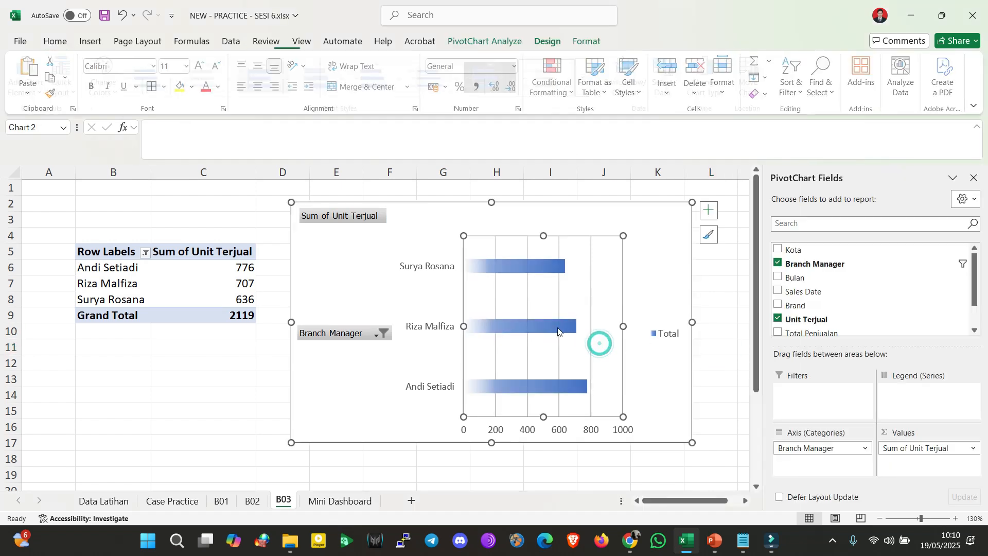
pyautogui.click(553, 327)
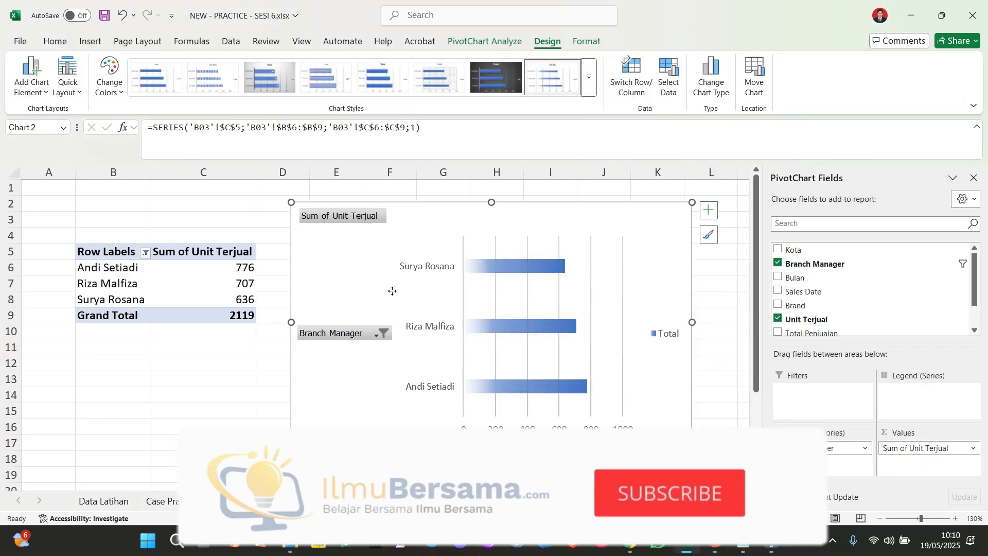
pyautogui.click(387, 267)
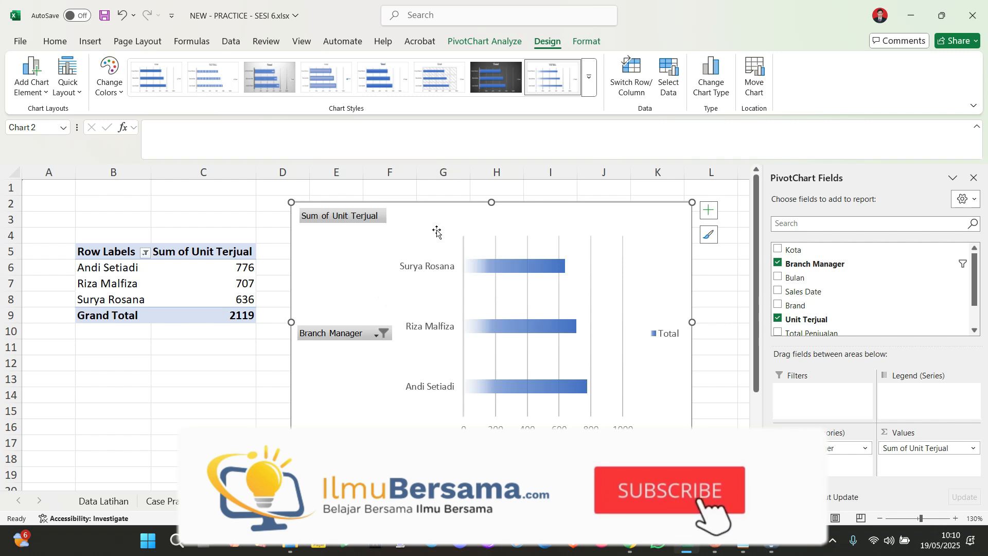
# Apply the chart style with a grey gradient background and data labels inside the bars to the B03 chart
pyautogui.click(372, 218)
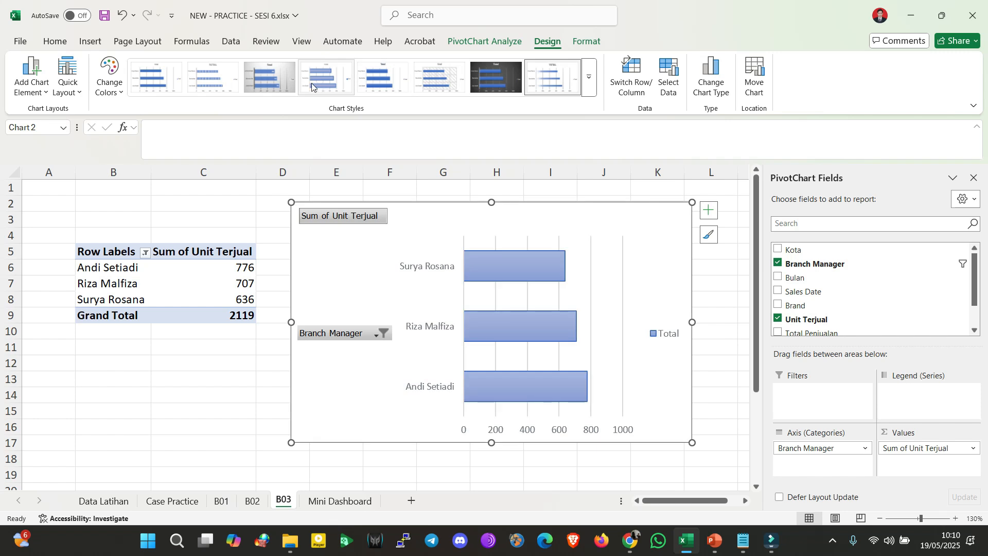
pyautogui.click(266, 78)
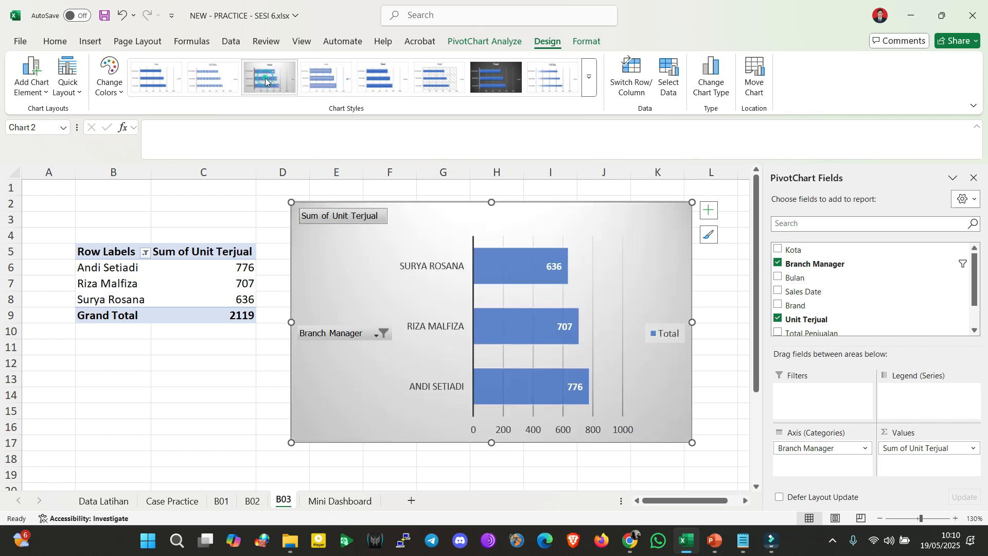
pyautogui.click(226, 467)
pyautogui.click(220, 378)
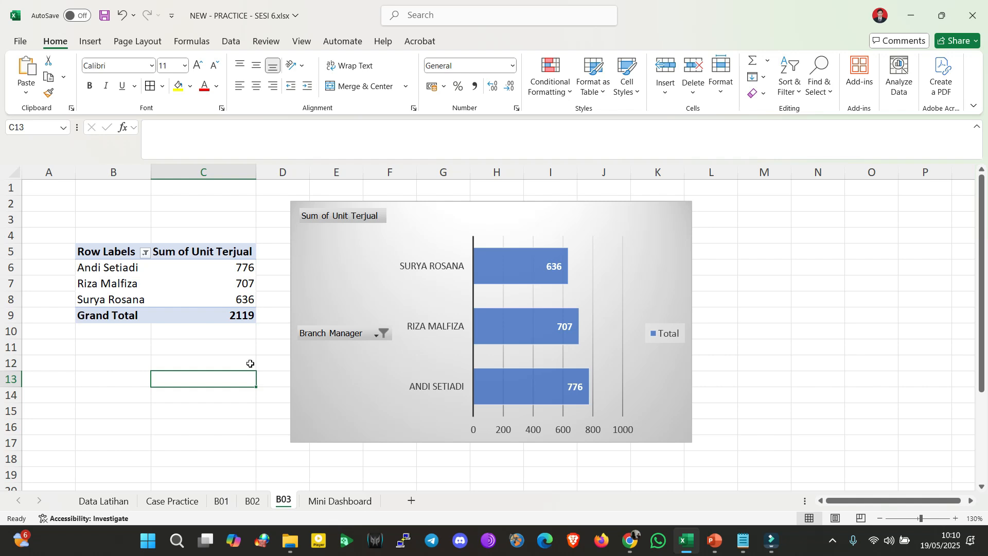
# Check task 04 of Part B in Case Practice and create a copy of sheet B01 at the end of the workbook
pyautogui.click(189, 500)
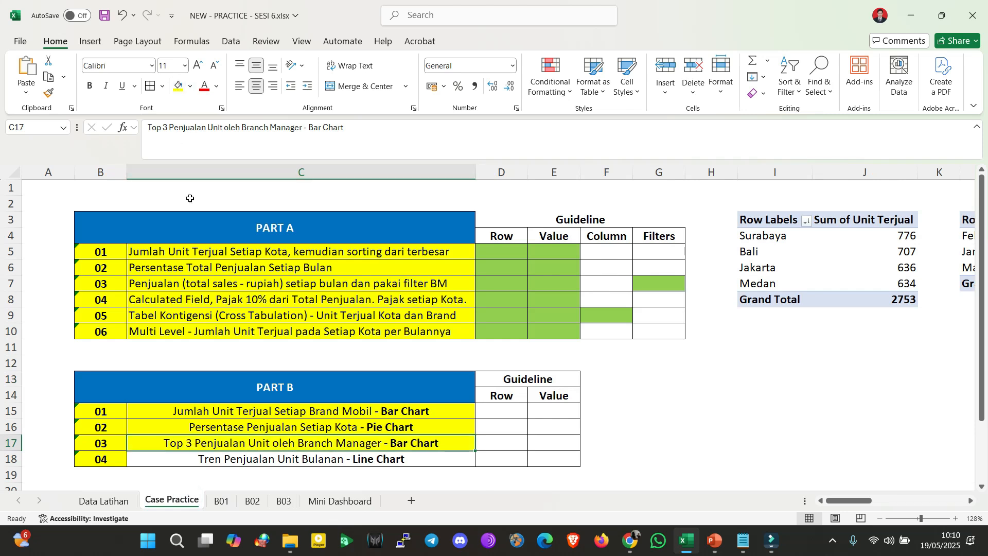
pyautogui.click(281, 463)
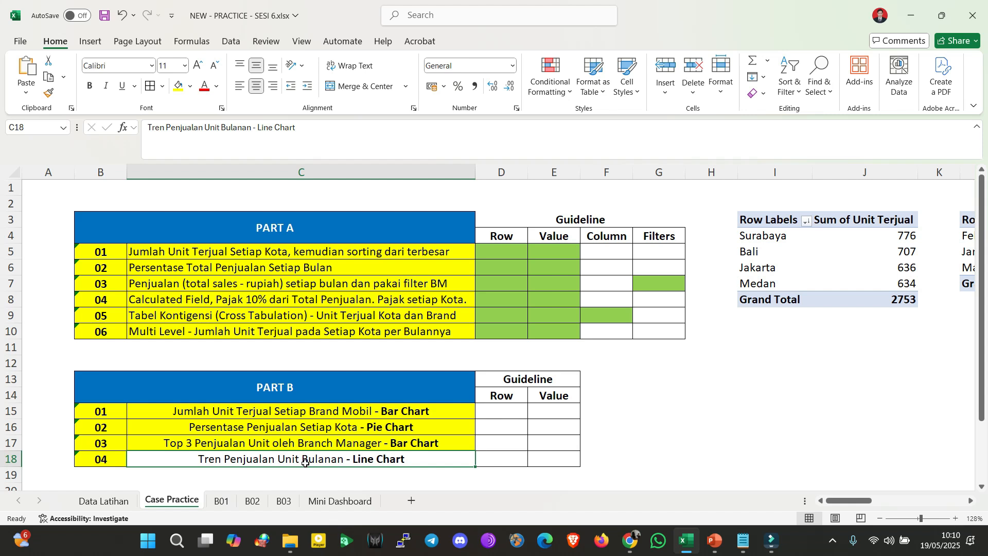
pyautogui.click(221, 500)
pyautogui.rightClick(222, 499)
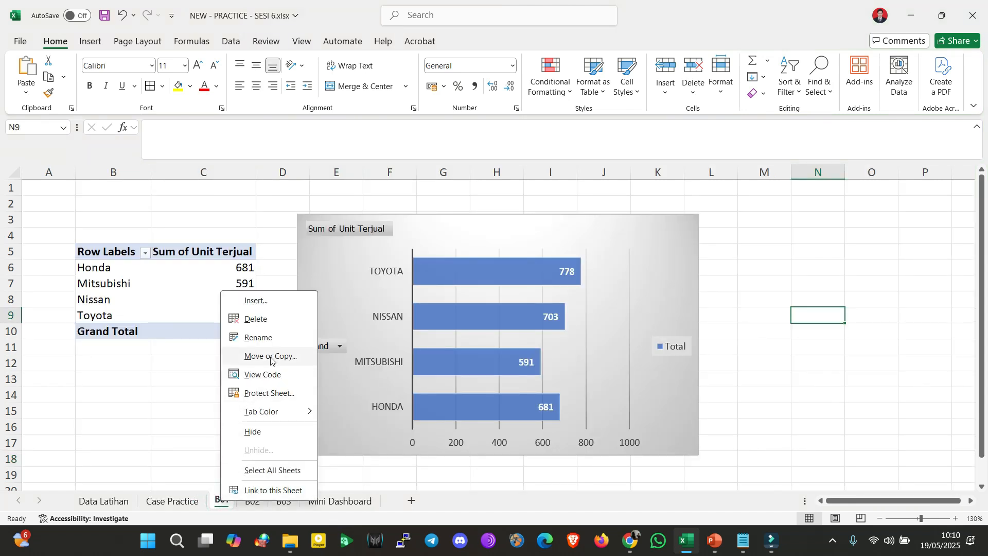
pyautogui.click(201, 407)
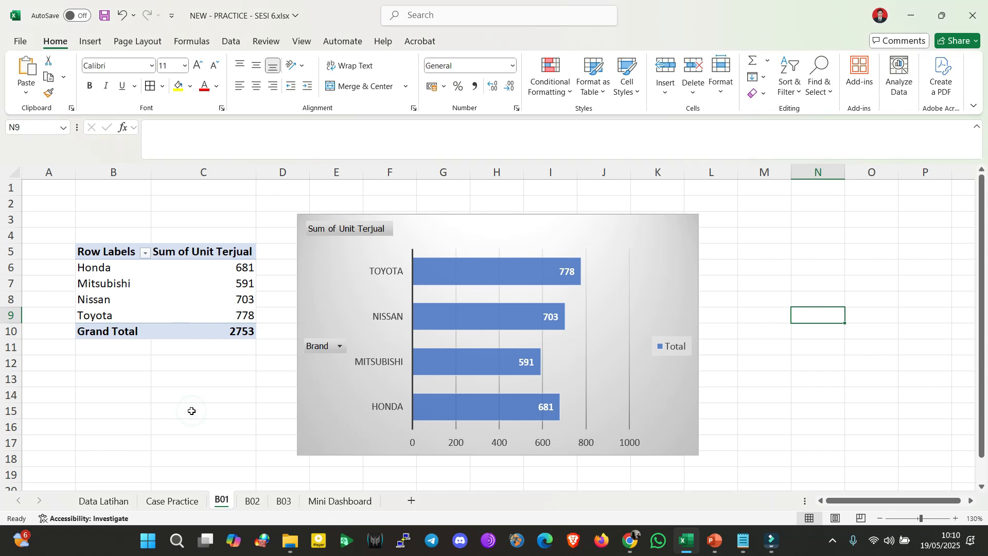
pyautogui.rightClick(222, 505)
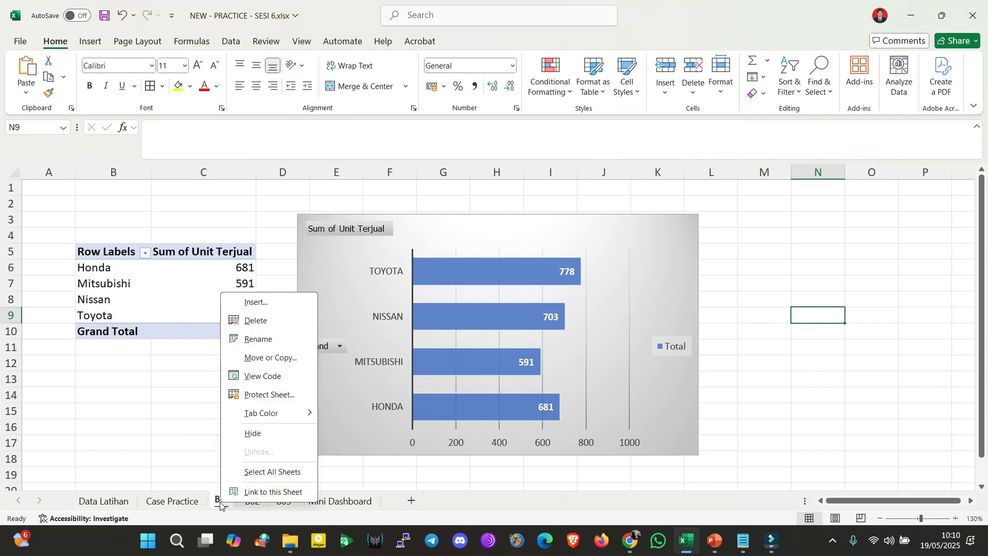
pyautogui.click(255, 357)
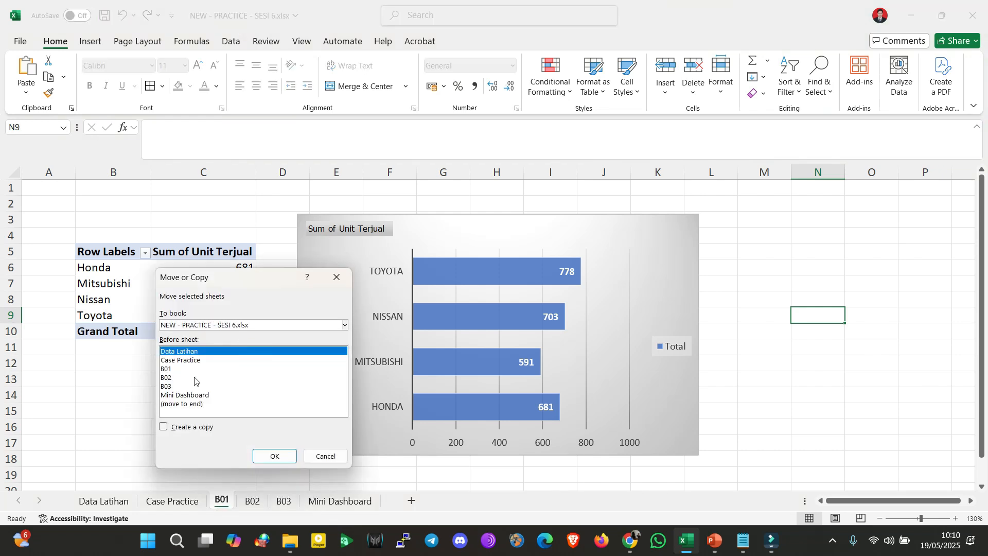
pyautogui.click(184, 404)
pyautogui.click(182, 427)
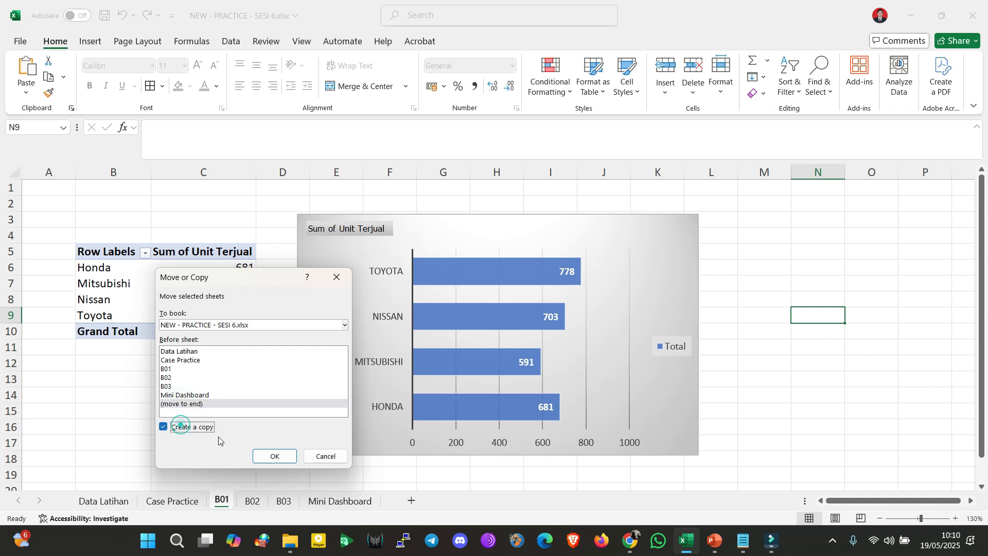
pyautogui.click(255, 455)
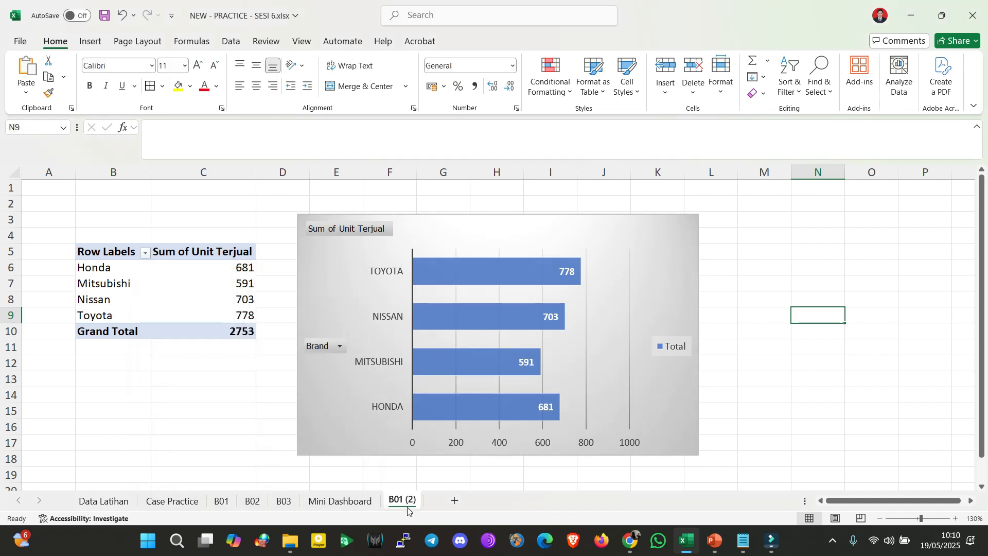
# Rename the copied sheet as B04 and move it between B03 and Mini Dashboard
pyautogui.doubleClick(402, 500)
pyautogui.write('B04')
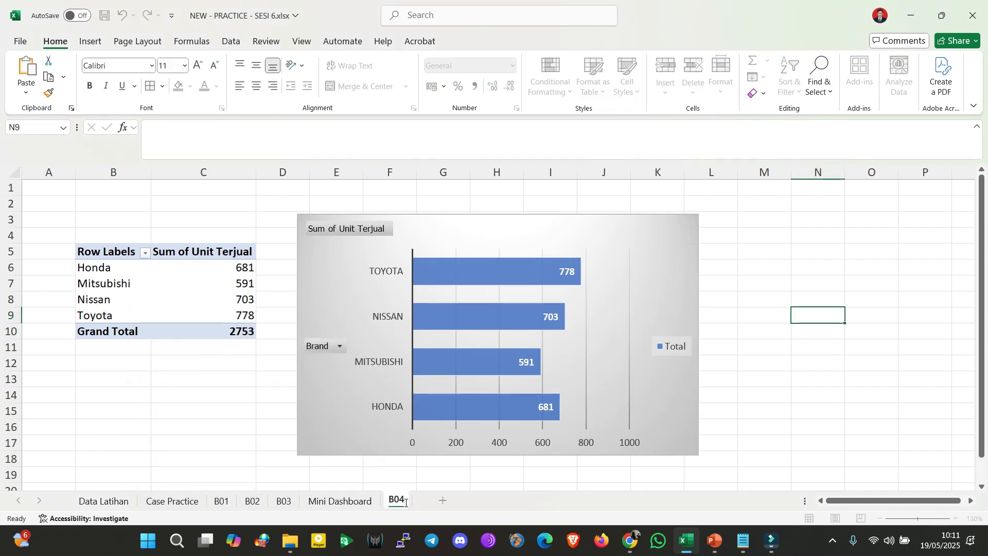
pyautogui.press('Return')
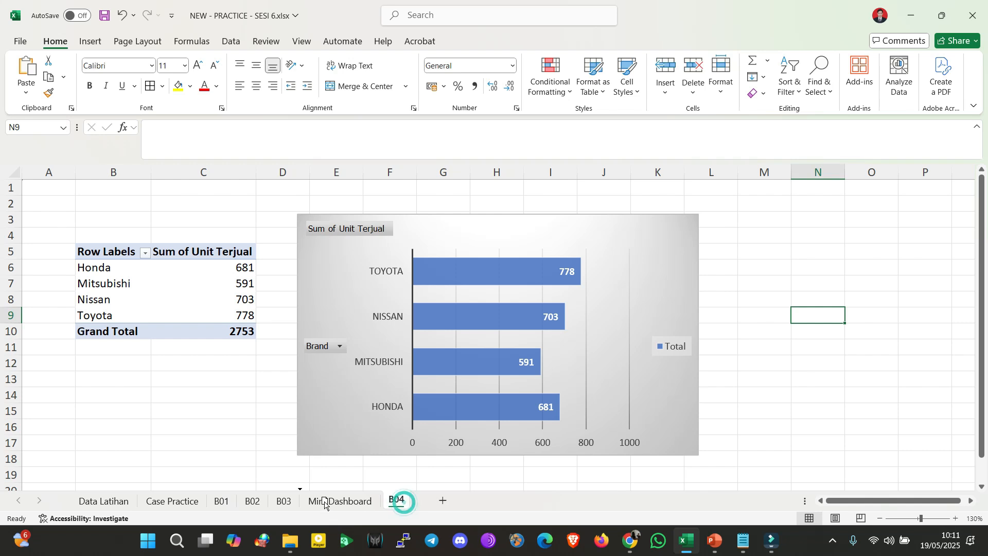
pyautogui.moveTo(324, 505); pyautogui.dragTo(324, 505)
# Delete the copied bar chart from sheet B04 and recheck the monthly trend task in Case Practice
pyautogui.click(403, 393)
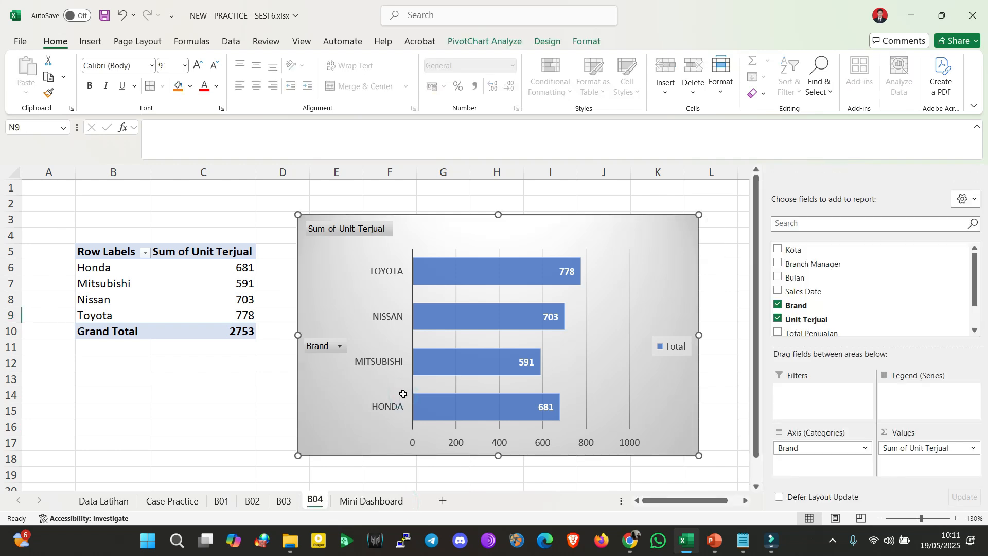
pyautogui.press('Delete')
pyautogui.click(177, 501)
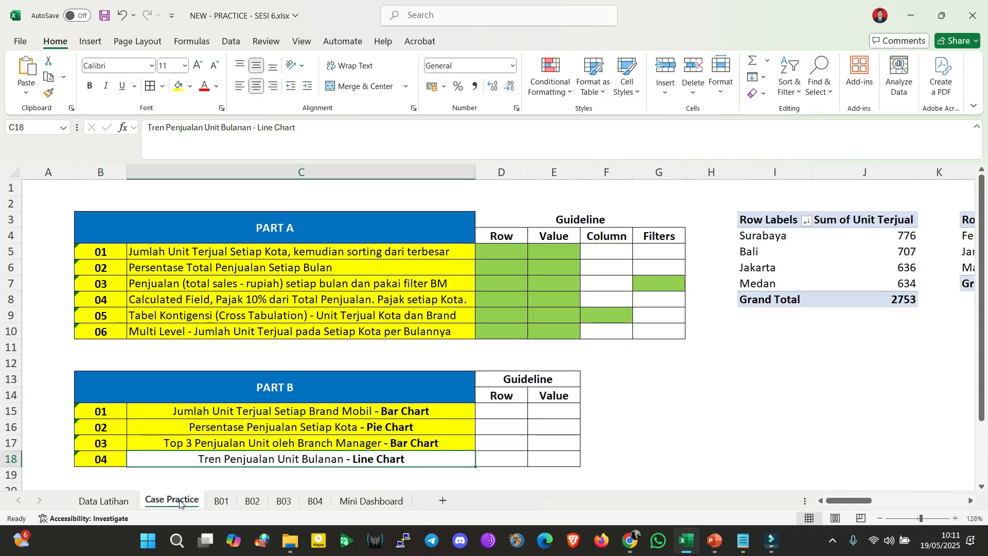
pyautogui.click(311, 502)
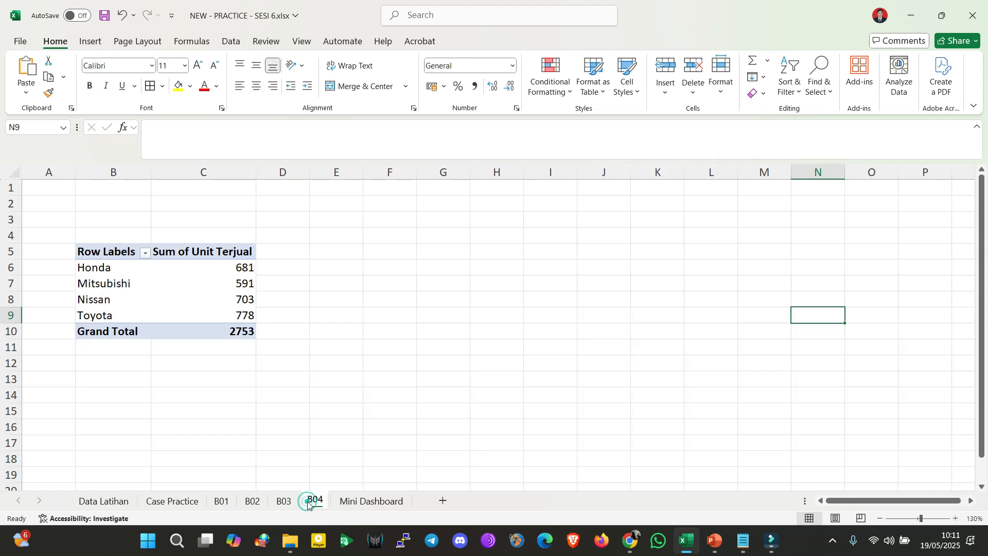
# Replace Brand with Bulan in the rows of the B04 PivotTable
pyautogui.click(159, 292)
pyautogui.click(124, 282)
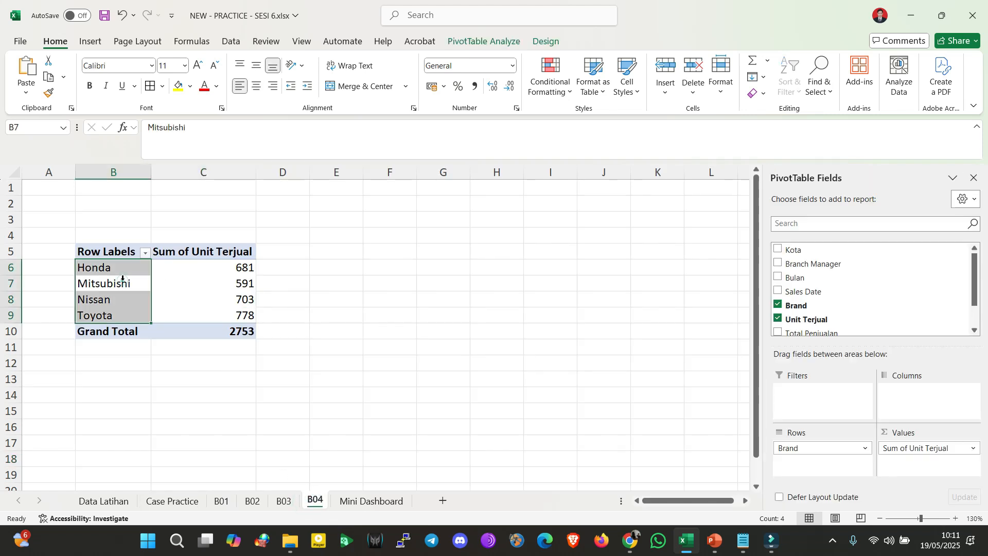
pyautogui.click(778, 304)
pyautogui.click(779, 278)
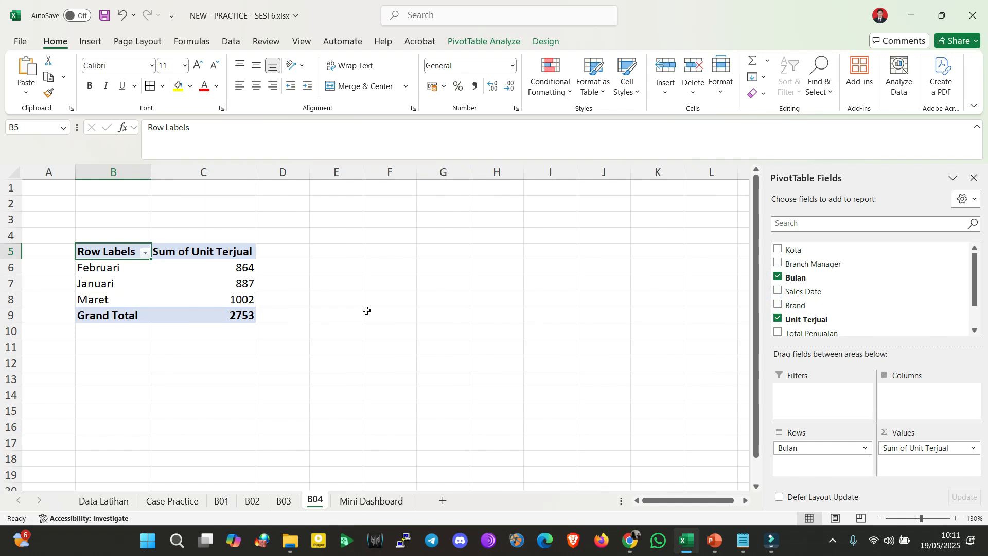
pyautogui.click(324, 256)
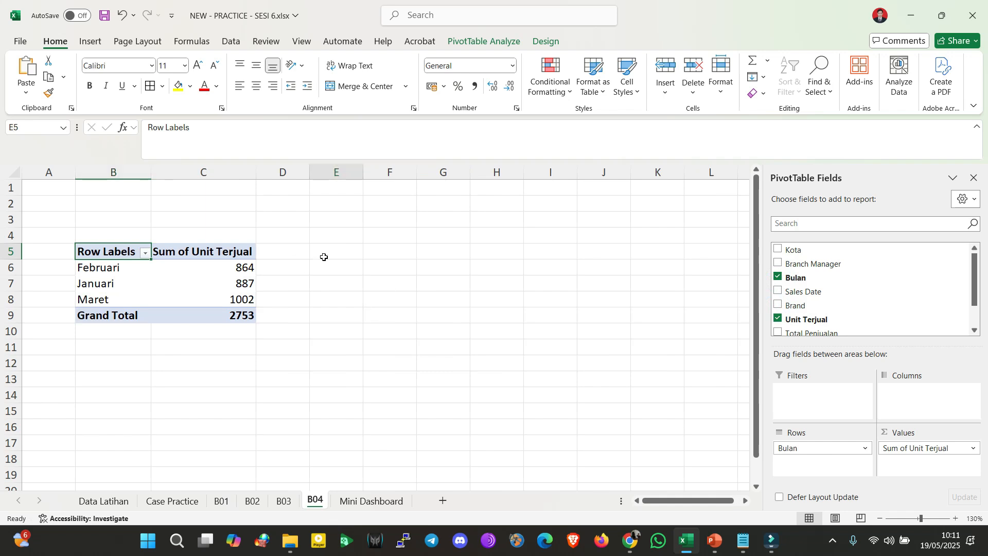
# Insert a Line PivotChart from the B04 PivotTable and place it beside the table
pyautogui.click(91, 256)
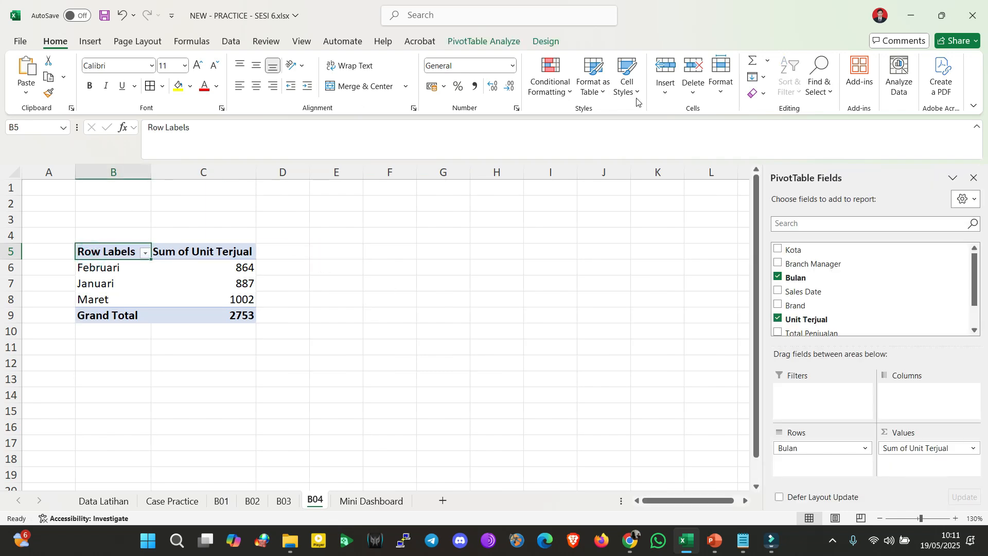
pyautogui.click(511, 52)
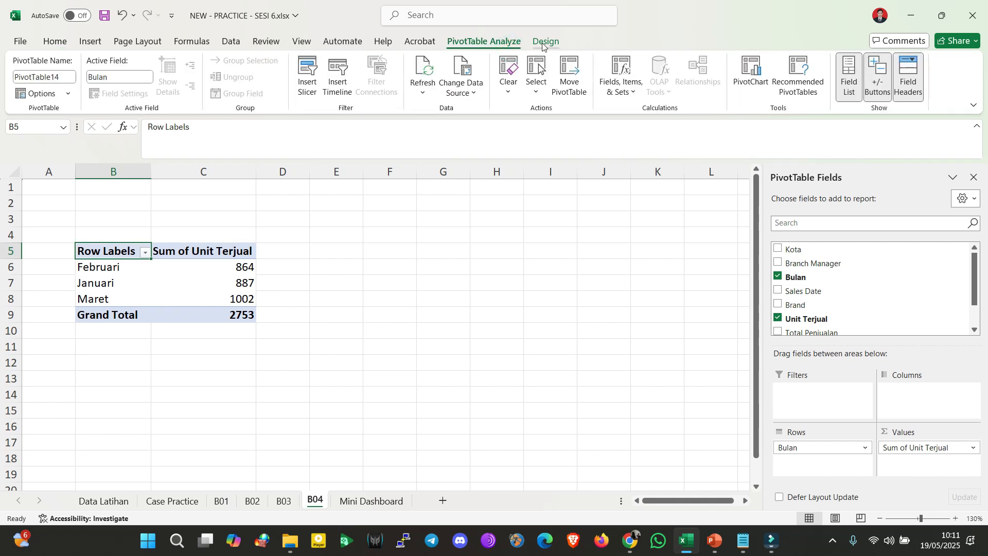
pyautogui.click(750, 75)
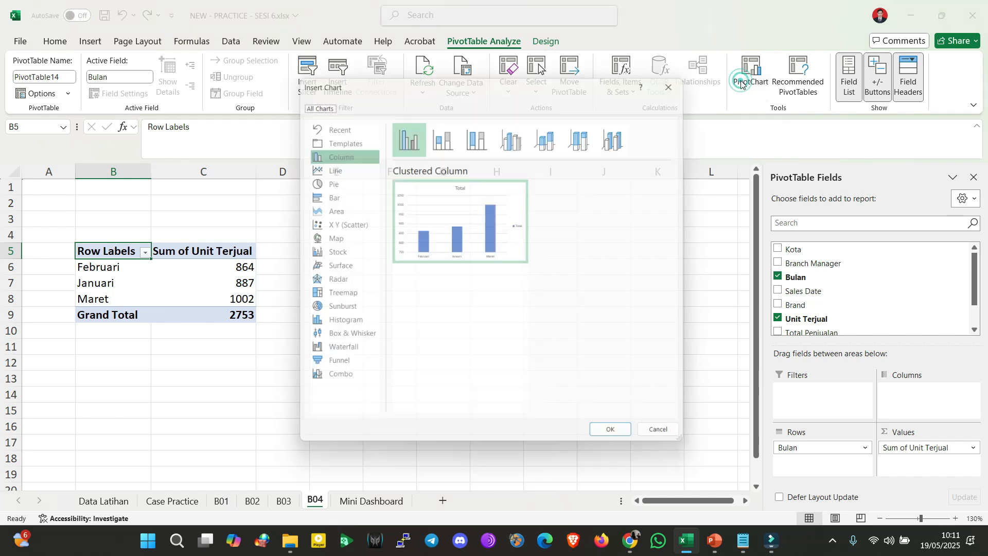
pyautogui.click(328, 165)
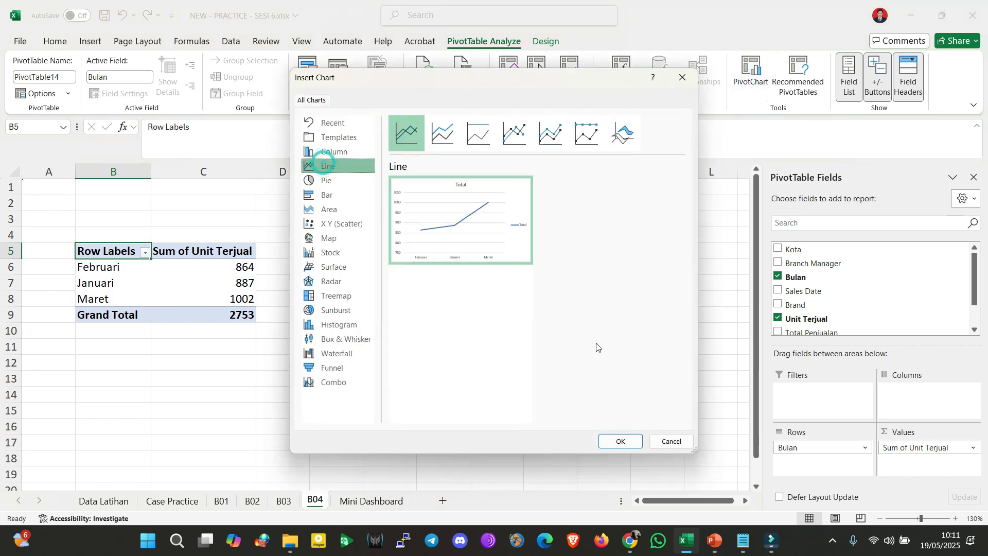
pyautogui.click(602, 442)
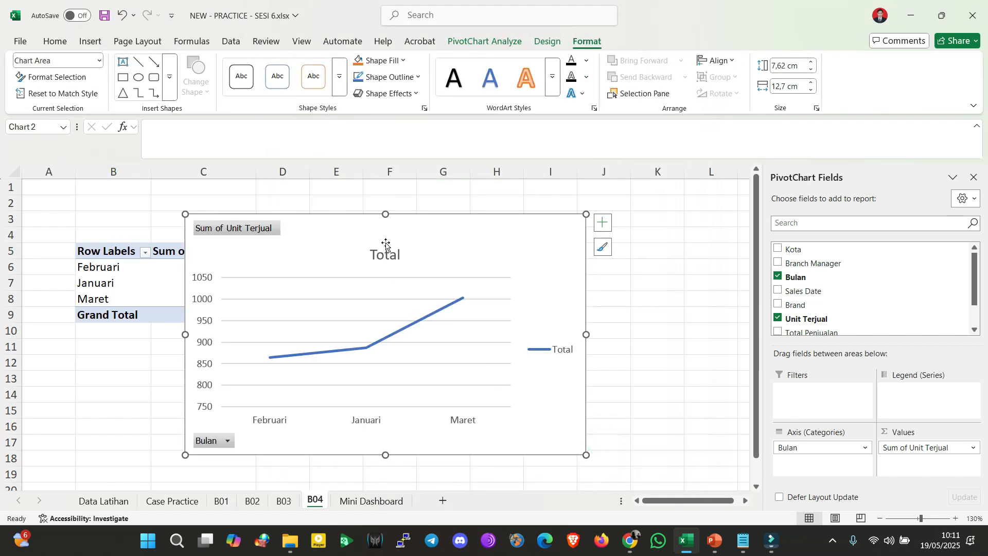
pyautogui.moveTo(429, 235); pyautogui.dragTo(533, 259)
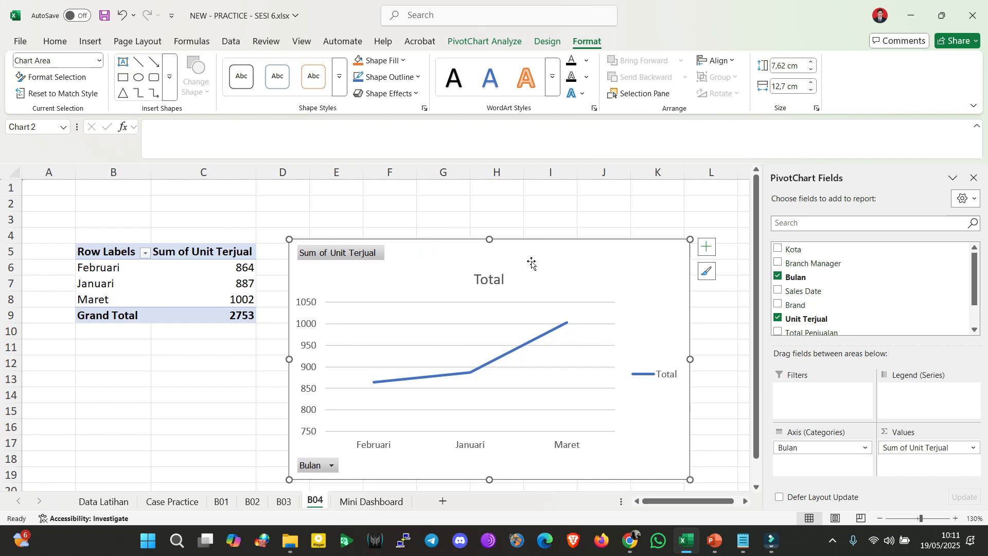
# Delete the line chart's title, nudge the chart upward and apply the chart style with data labels and no gridlines
pyautogui.click(486, 283)
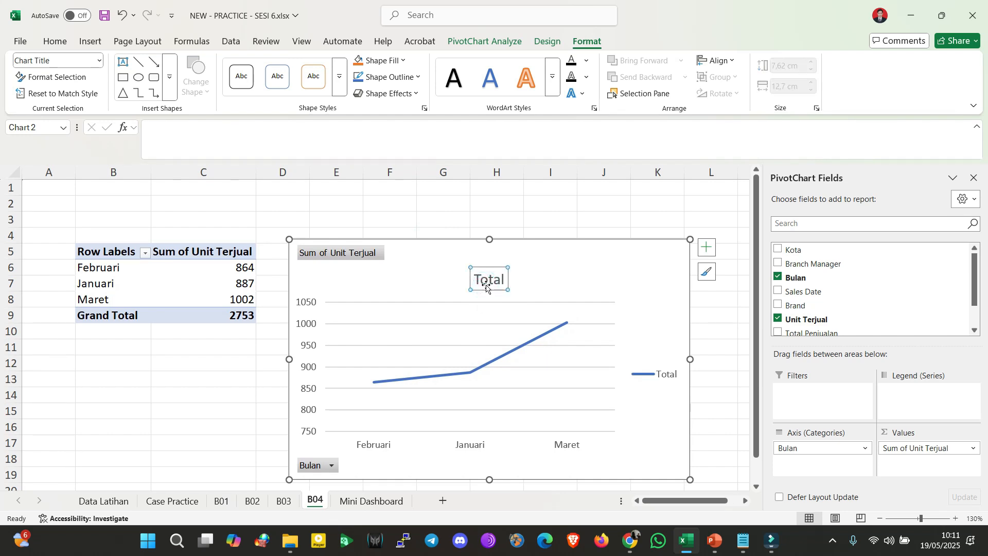
pyautogui.press('Delete')
pyautogui.moveTo(533, 246); pyautogui.dragTo(537, 232)
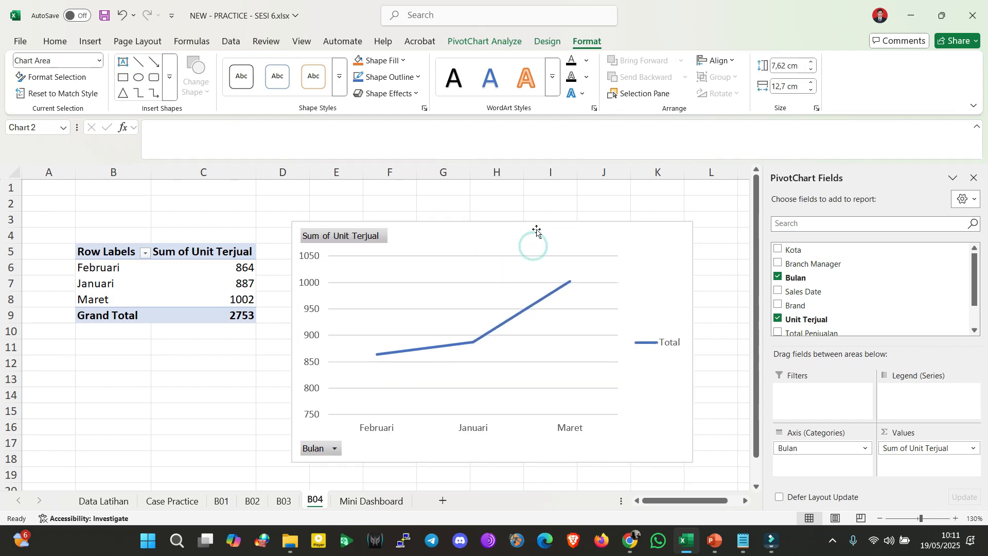
pyautogui.click(540, 38)
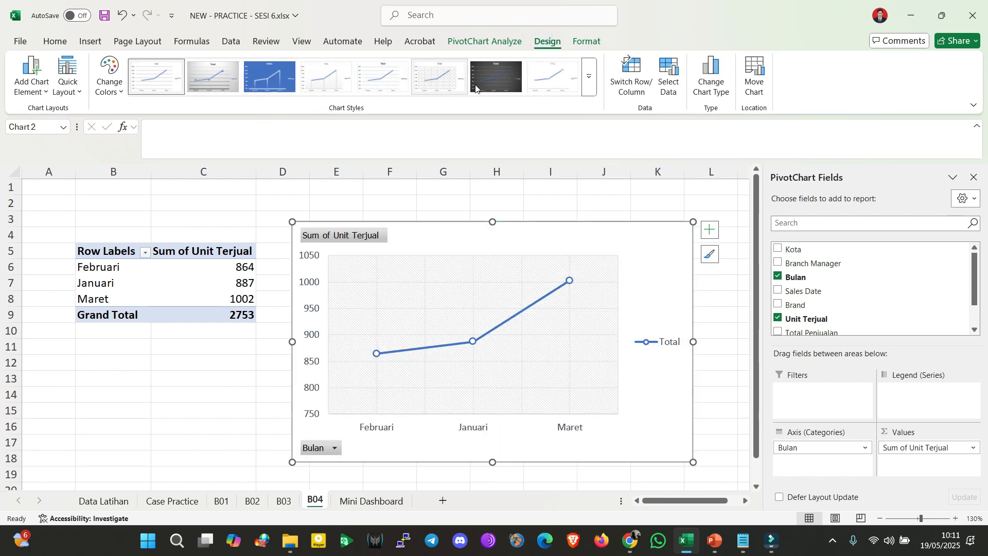
pyautogui.click(572, 91)
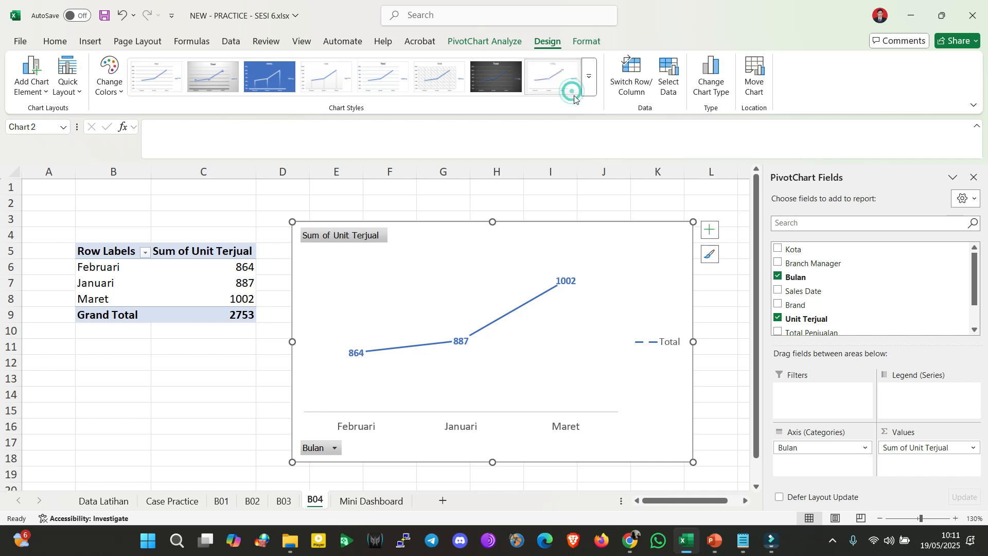
pyautogui.click(742, 314)
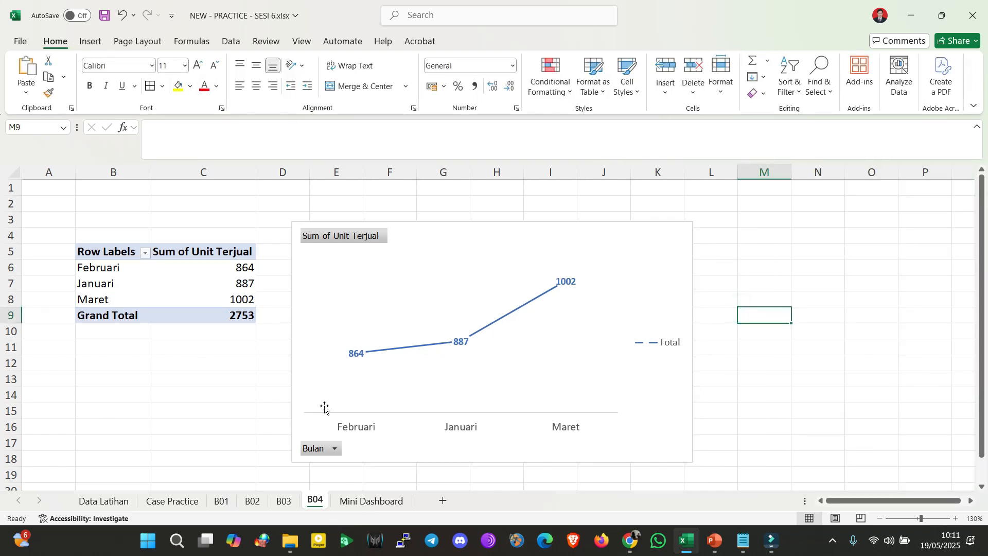
# Filter Januari out of the chart's Bulan field, and restore all months
pyautogui.click(320, 449)
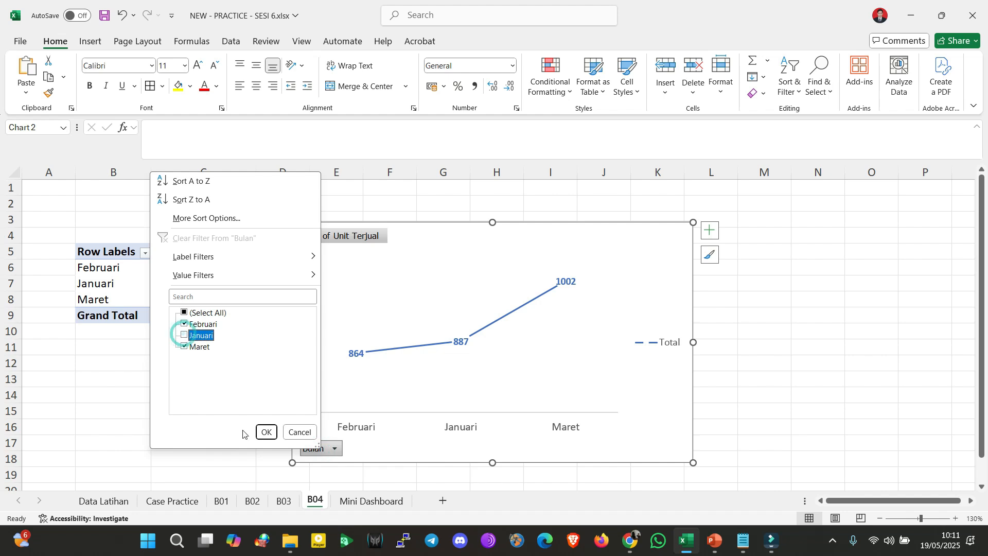
pyautogui.click(259, 433)
pyautogui.click(317, 448)
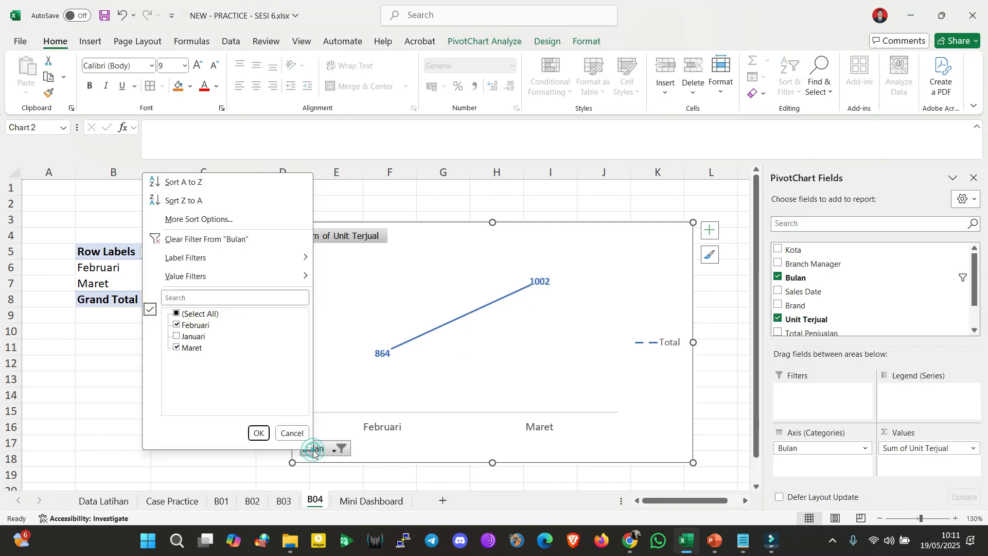
pyautogui.click(177, 314)
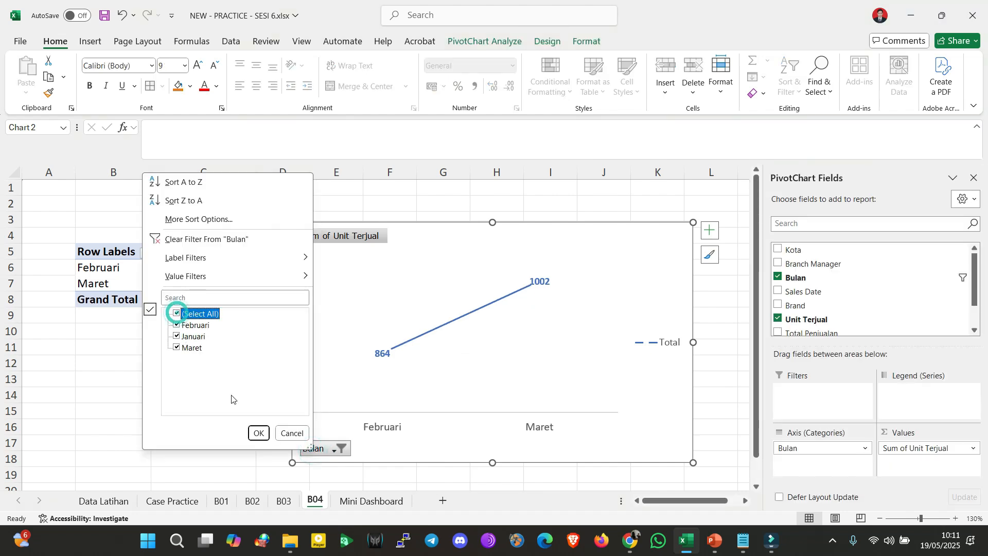
pyautogui.click(259, 433)
pyautogui.click(194, 347)
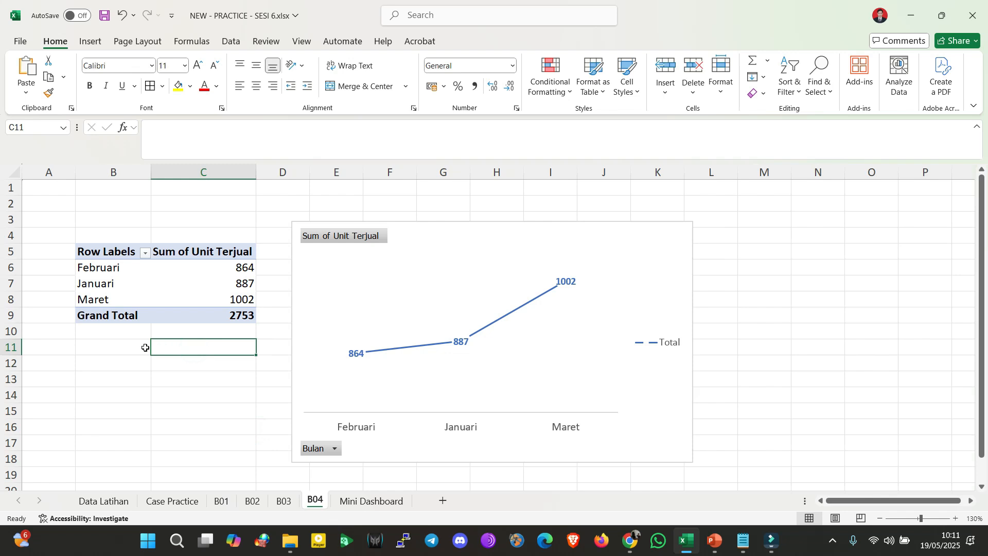
# Fill the Part B task 04 description cell in Case Practice yellow and return to the B04 PivotTable
pyautogui.click(173, 501)
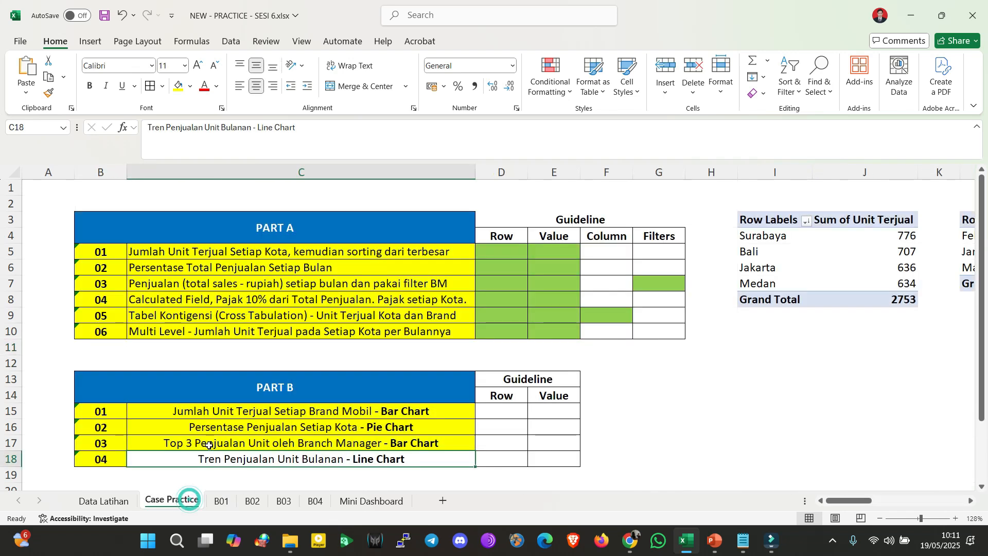
pyautogui.click(178, 87)
pyautogui.click(316, 501)
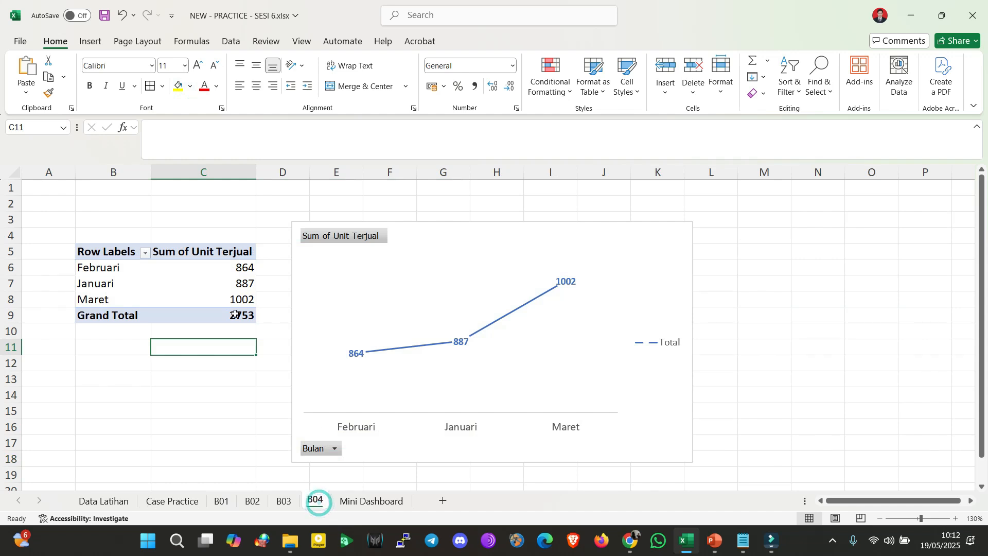
pyautogui.click(199, 289)
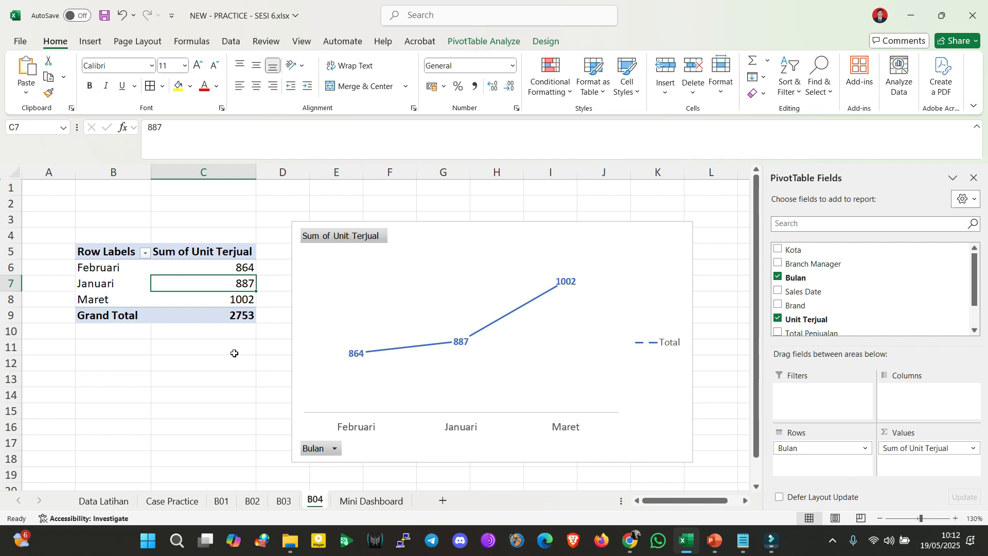
# Delete the bar chart and the Branch Manager PivotTable from sheet B03
pyautogui.click(283, 501)
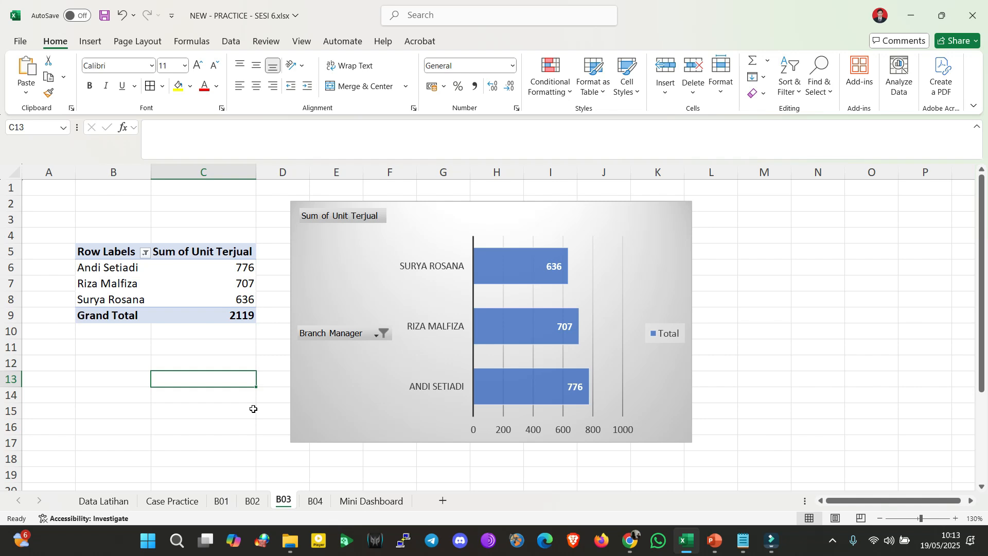
pyautogui.click(108, 267)
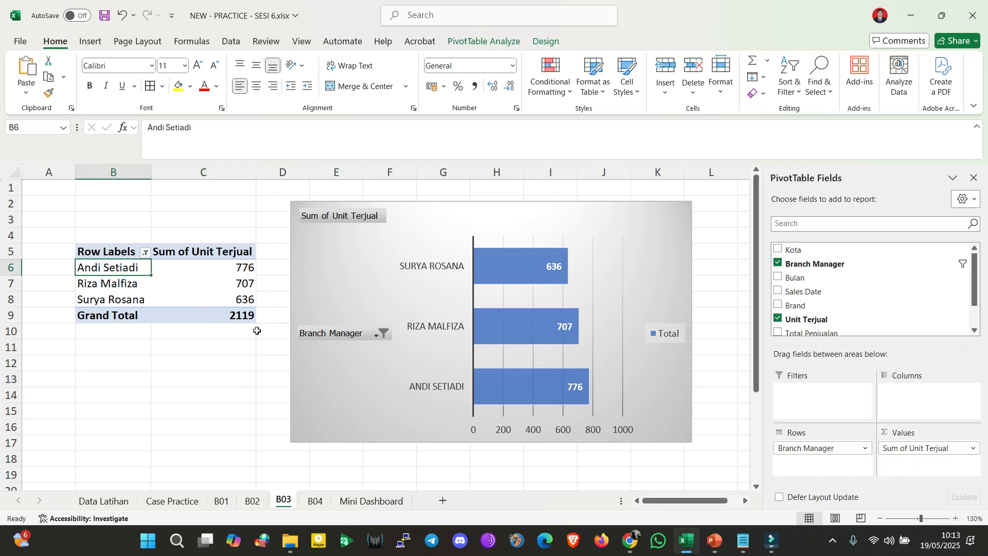
pyautogui.moveTo(184, 289)
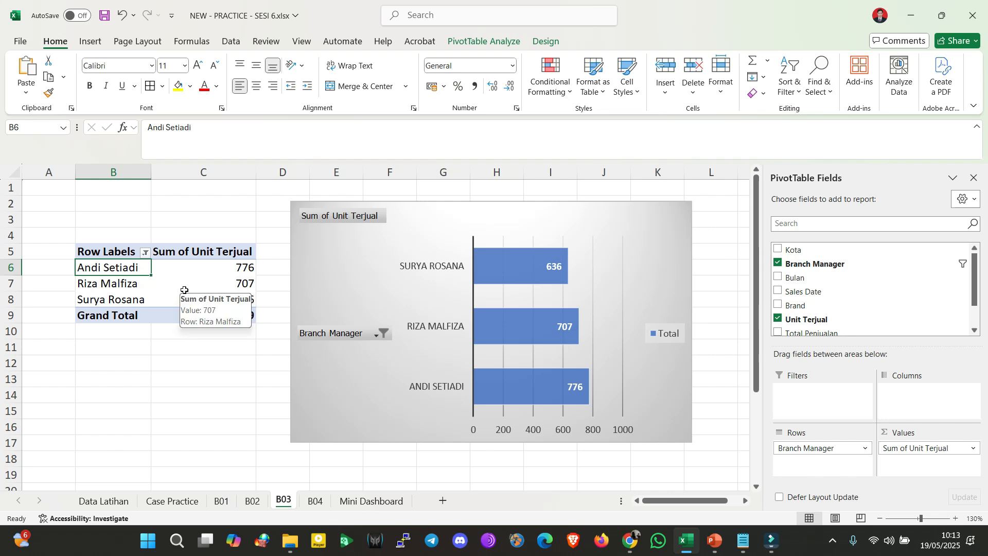
pyautogui.click(330, 263)
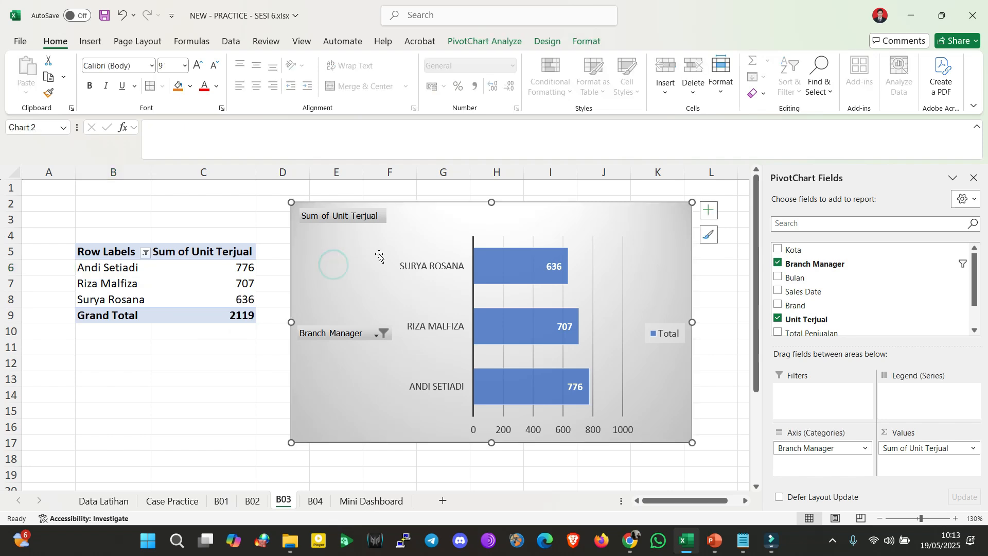
pyautogui.press('Delete')
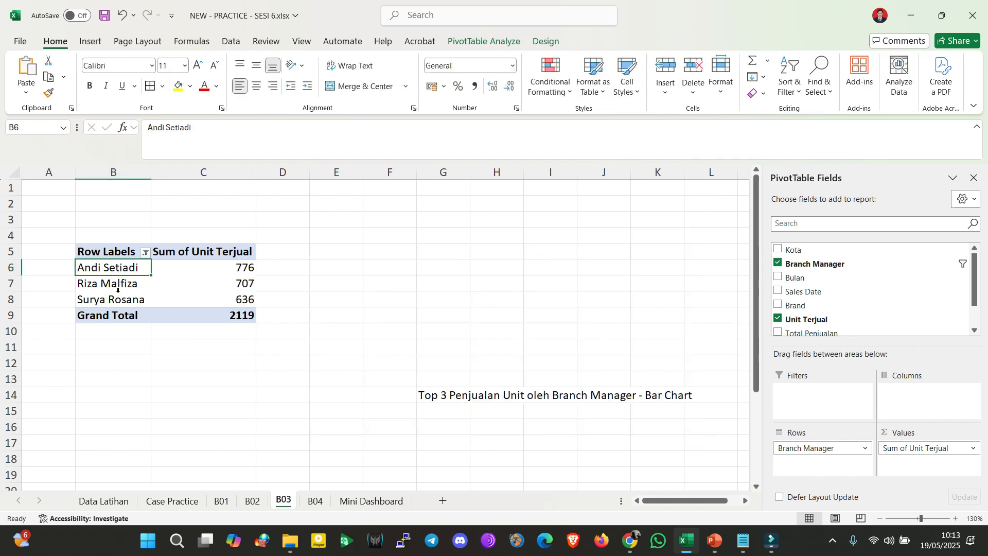
pyautogui.moveTo(118, 249); pyautogui.dragTo(250, 331)
pyautogui.press('Delete')
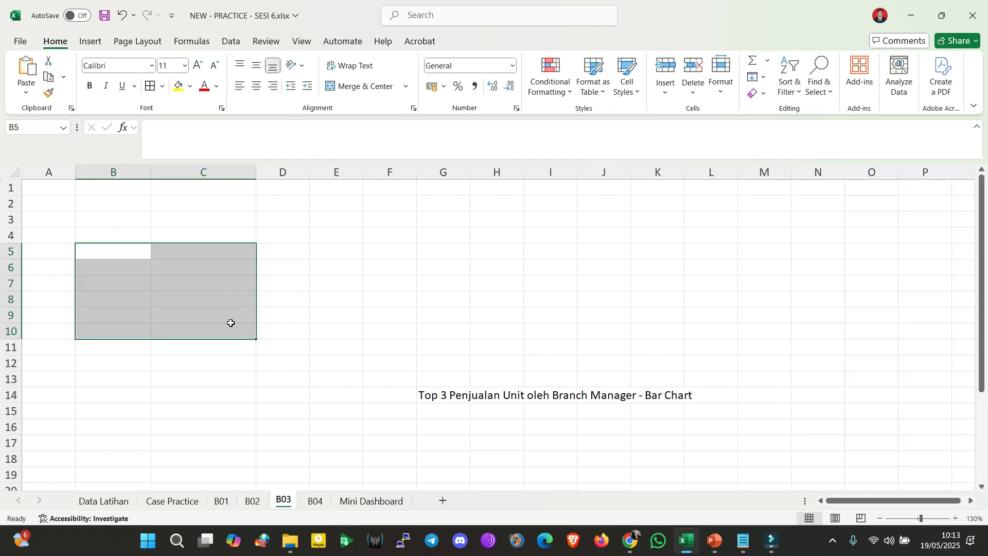
# Copy the PivotTable from sheet B01 to cell B5 of sheet B03 and widen columns B and C
pyautogui.click(227, 501)
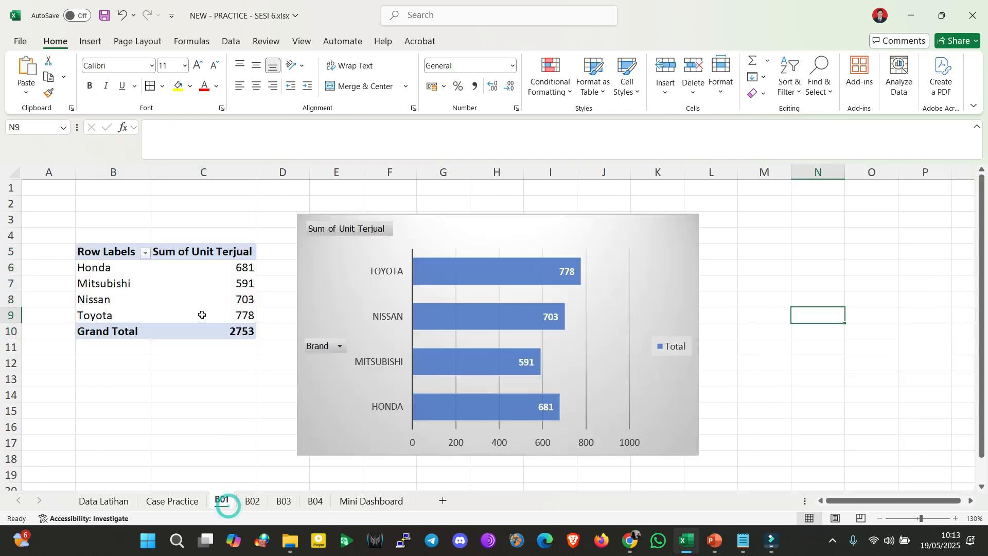
pyautogui.moveTo(108, 253); pyautogui.dragTo(234, 334)
pyautogui.hotkey('ctrl', 'c')
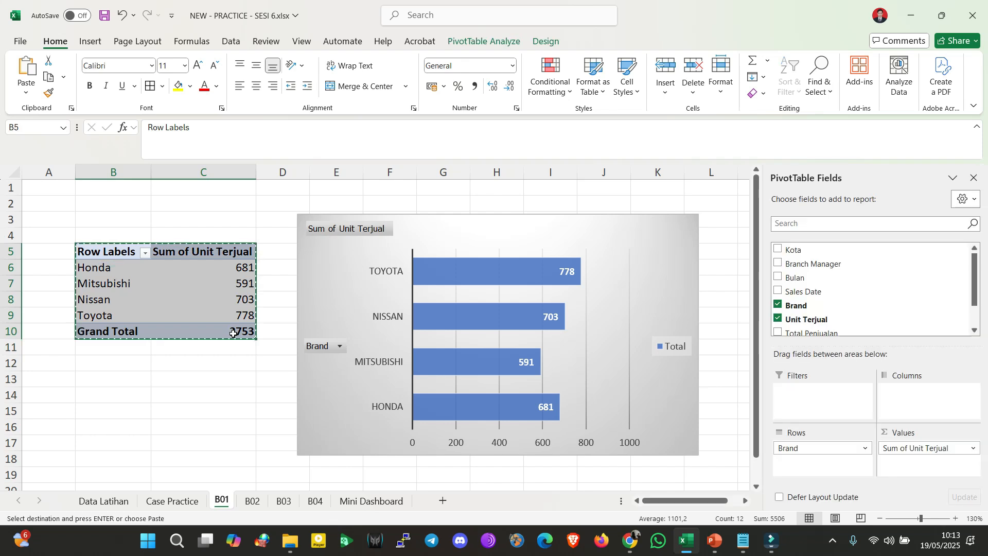
pyautogui.click(283, 500)
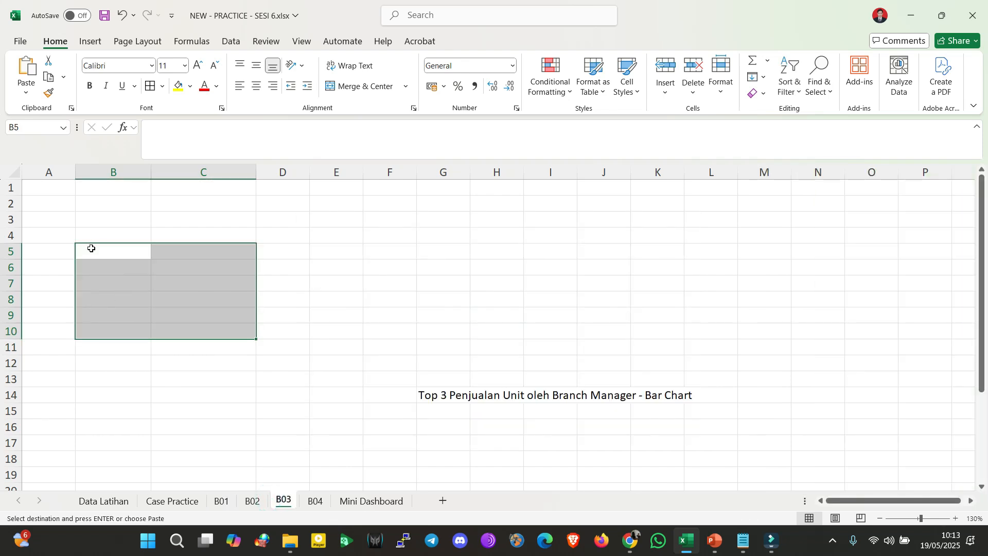
pyautogui.hotkey('ctrl', 'v')
pyautogui.moveTo(151, 170); pyautogui.dragTo(165, 169)
pyautogui.moveTo(274, 174); pyautogui.dragTo(294, 174)
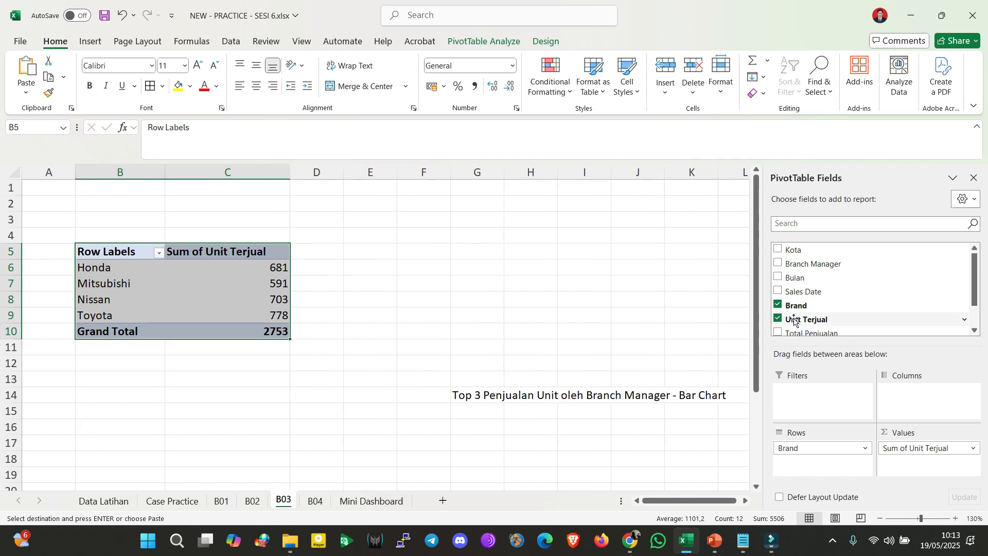
# Replace Brand with Branch Manager in the rows of the B03 PivotTable
pyautogui.click(799, 448)
pyautogui.click(854, 292)
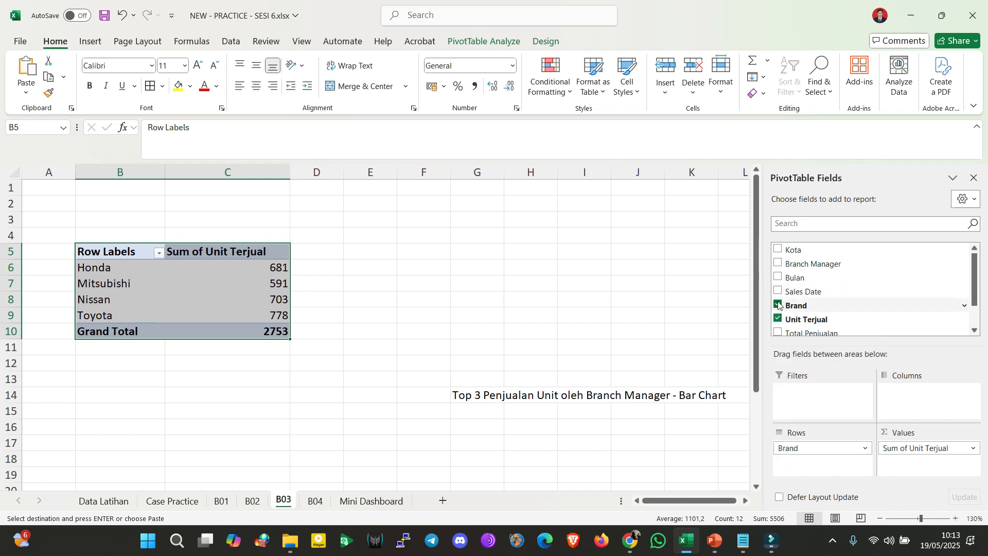
pyautogui.click(807, 450)
pyautogui.moveTo(654, 434); pyautogui.dragTo(385, 408)
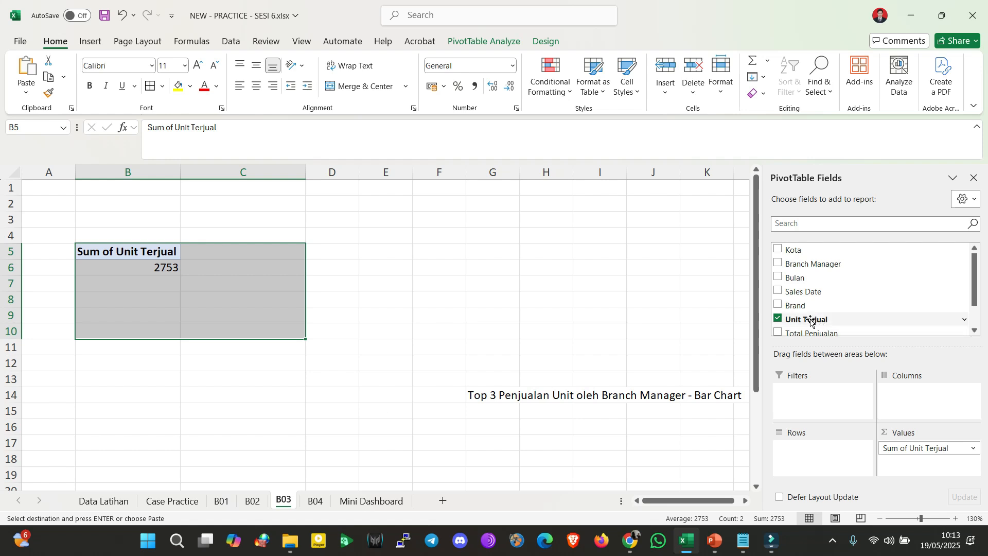
pyautogui.click(778, 264)
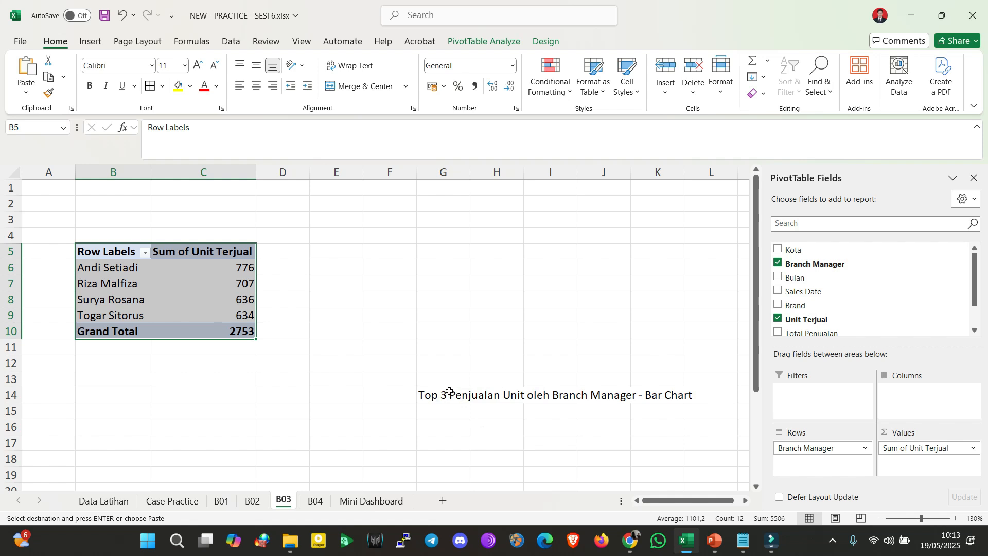
pyautogui.click(113, 276)
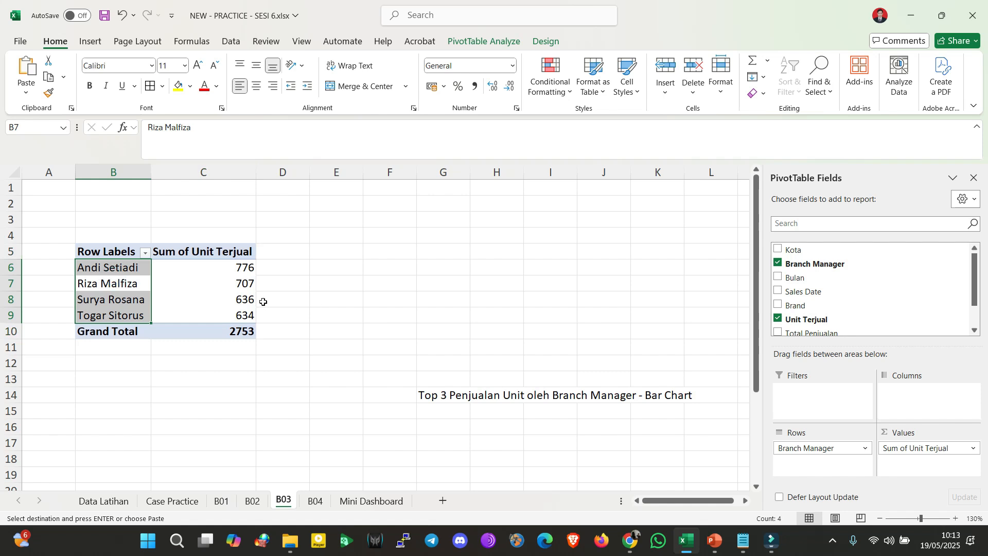
pyautogui.click(442, 394)
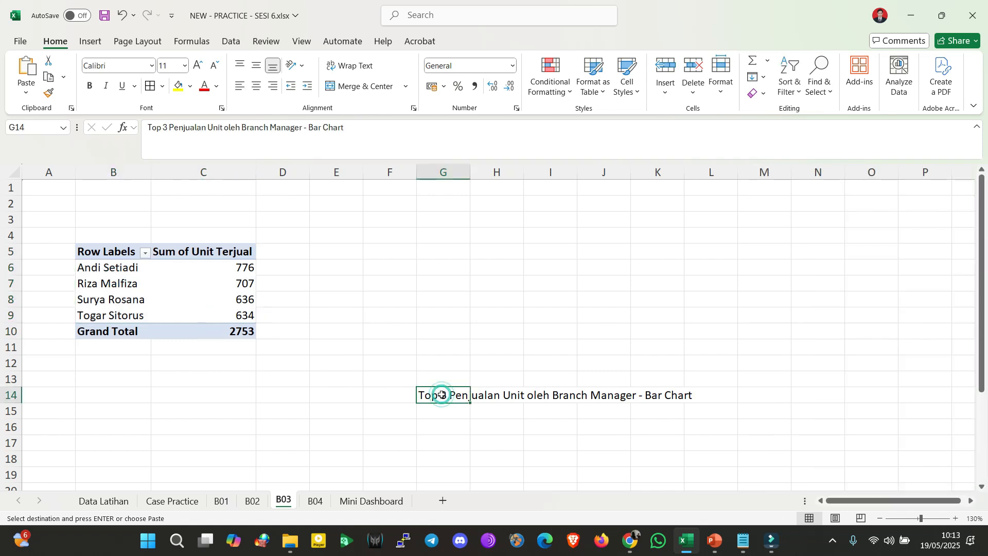
pyautogui.click(154, 300)
pyautogui.click(144, 283)
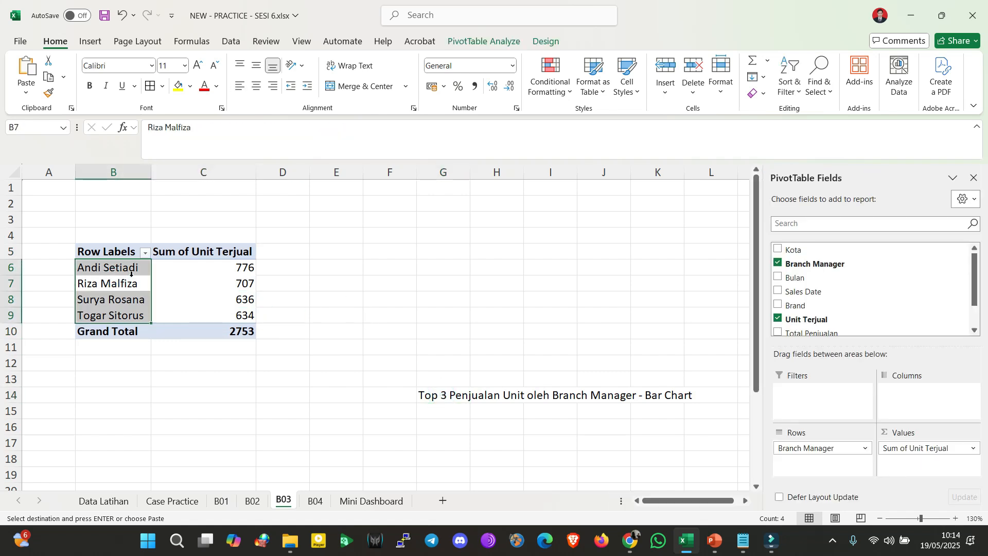
pyautogui.click(149, 254)
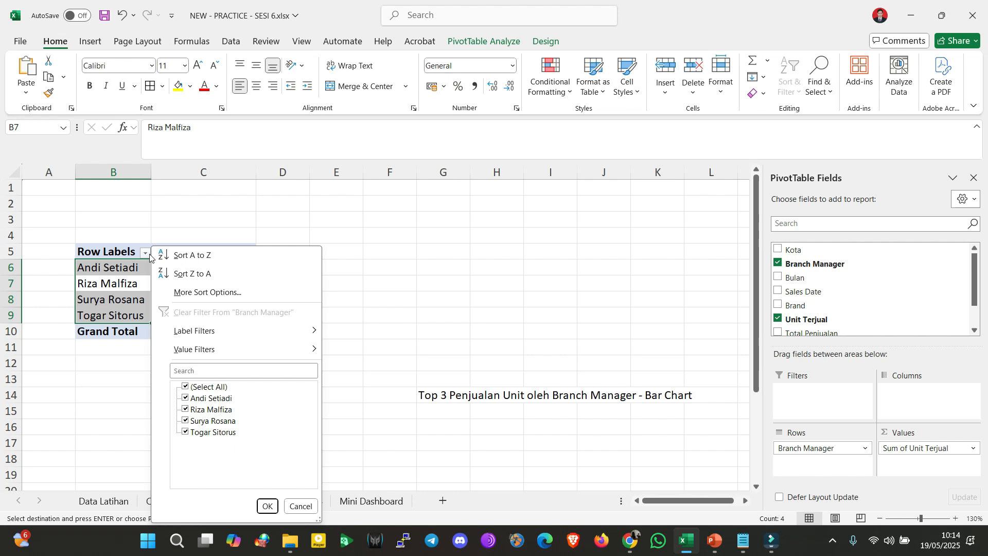
pyautogui.moveTo(266, 351)
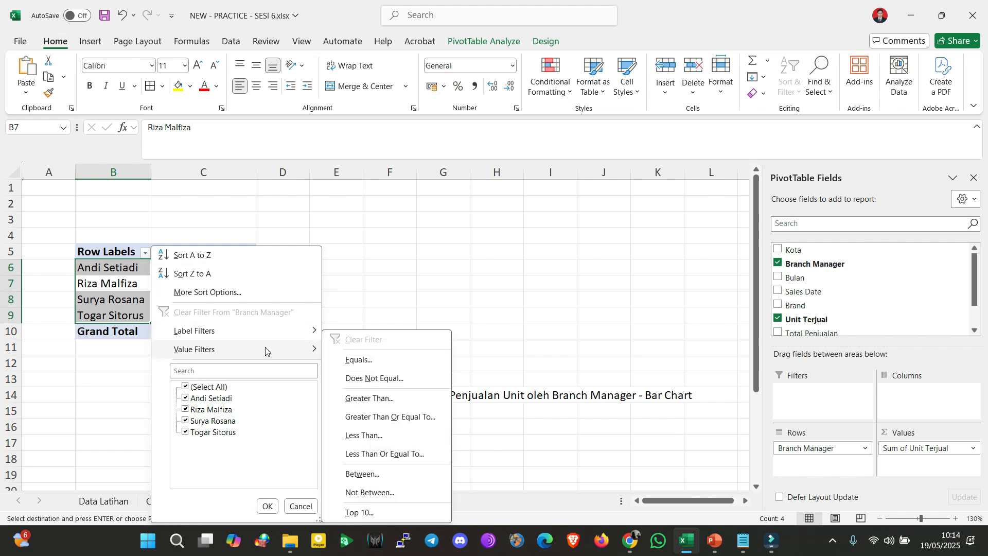
pyautogui.click(385, 285)
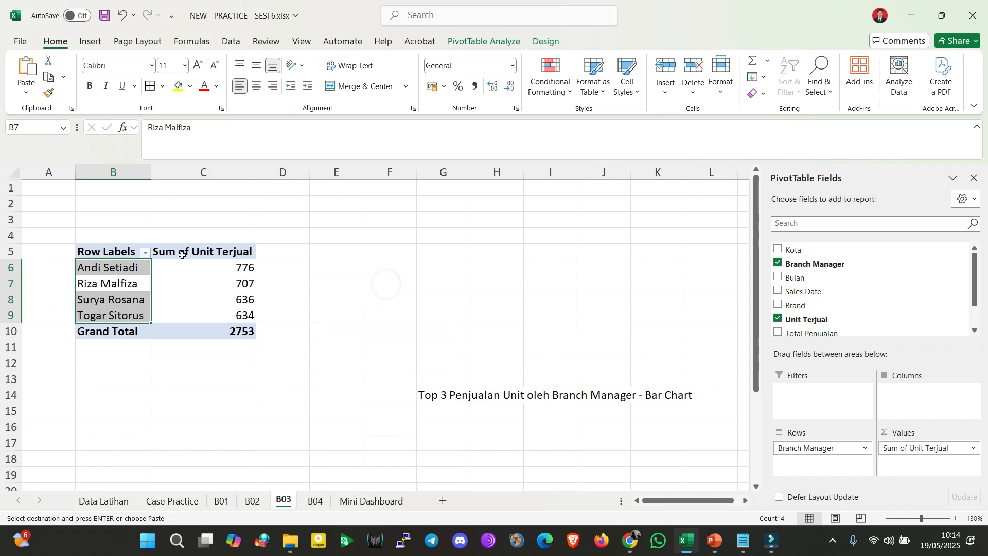
# Filter the B03 PivotTable to the top 3 Branch Manager items by Sum of Unit Terjual
pyautogui.click(146, 253)
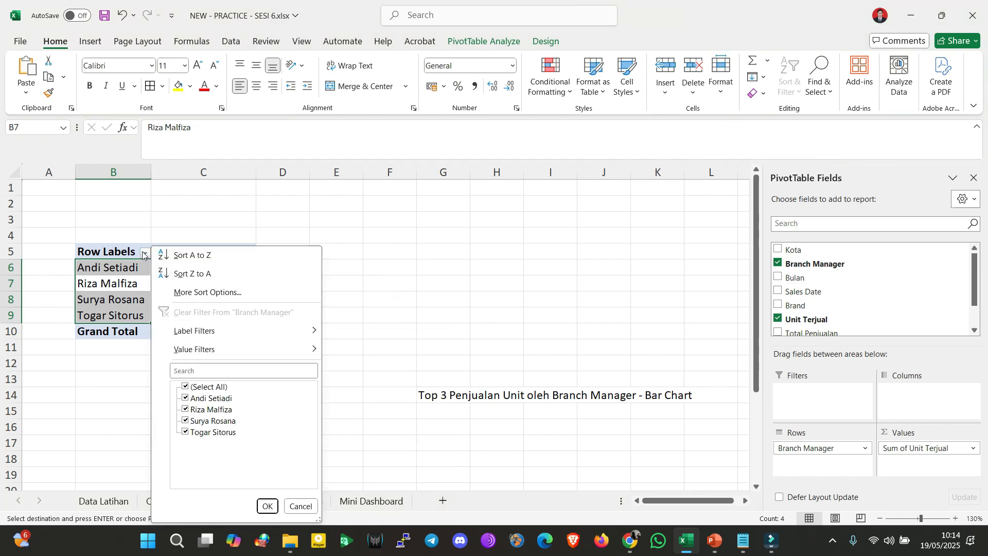
pyautogui.moveTo(279, 349)
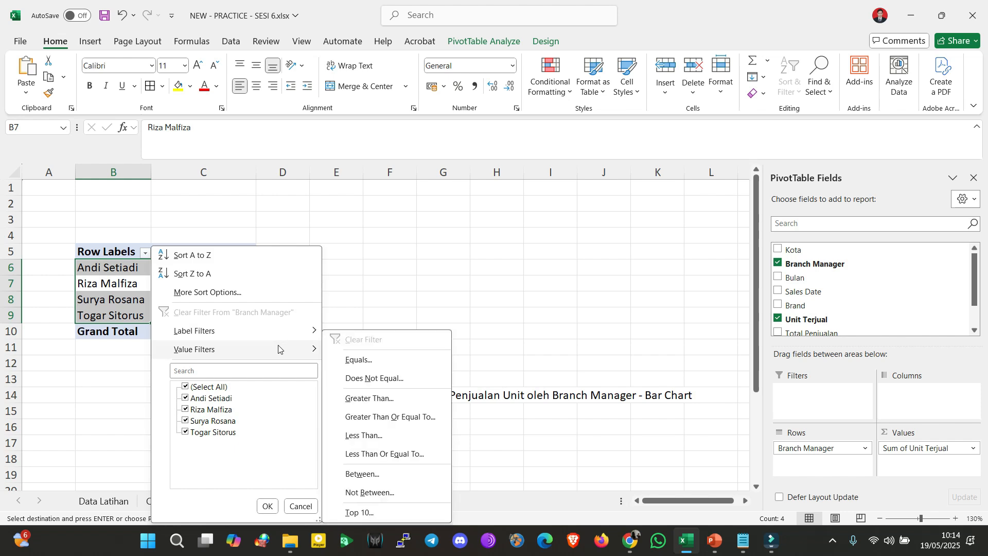
pyautogui.click(384, 511)
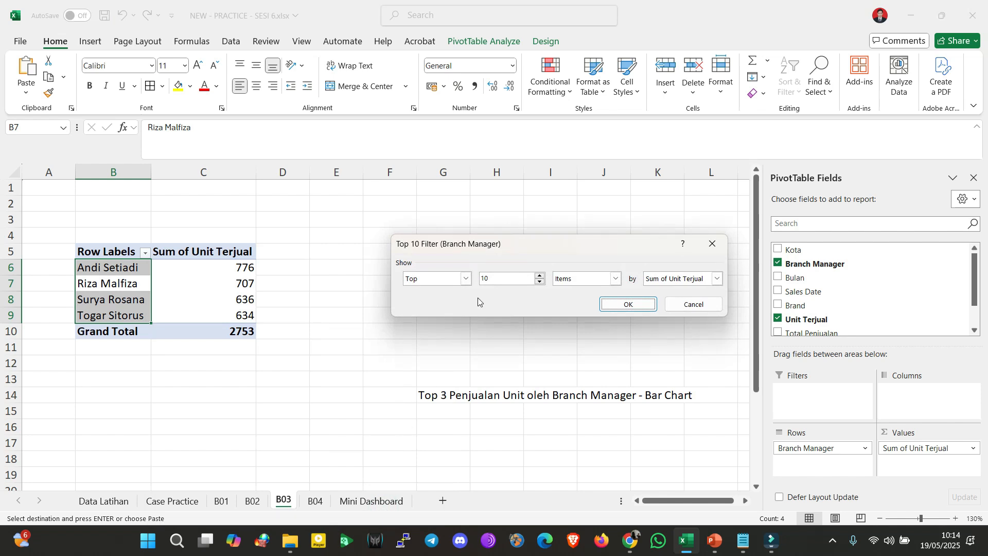
pyautogui.moveTo(496, 278); pyautogui.dragTo(480, 280)
pyautogui.click(435, 277)
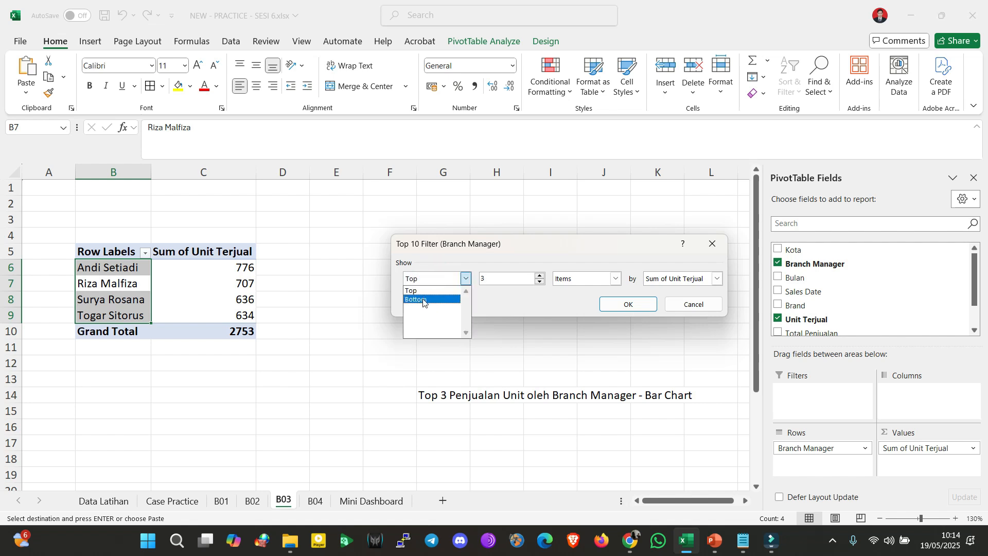
pyautogui.click(502, 268)
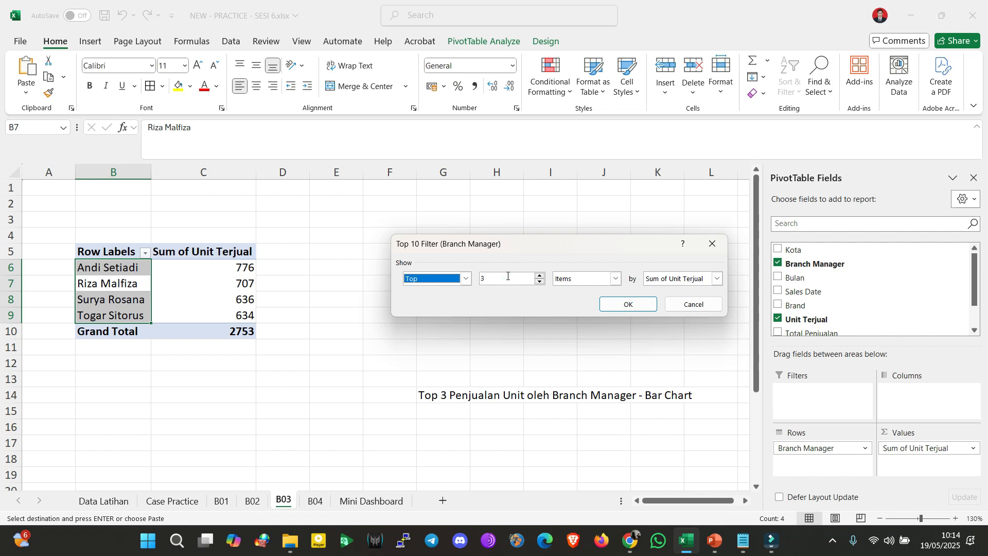
pyautogui.click(626, 303)
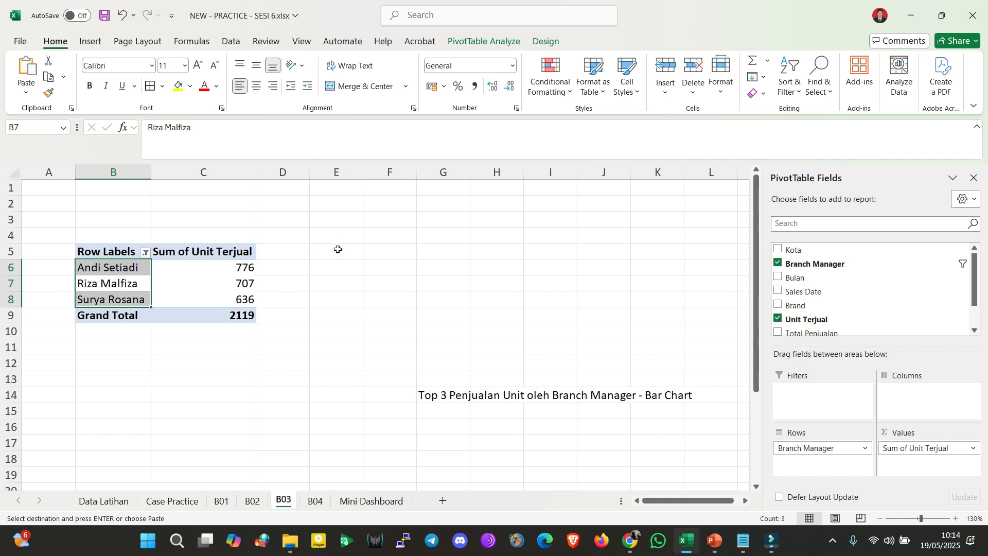
# Insert a Clustered Column PivotChart for the top 3 Branch Managers and place it beside the PivotTable
pyautogui.click(465, 43)
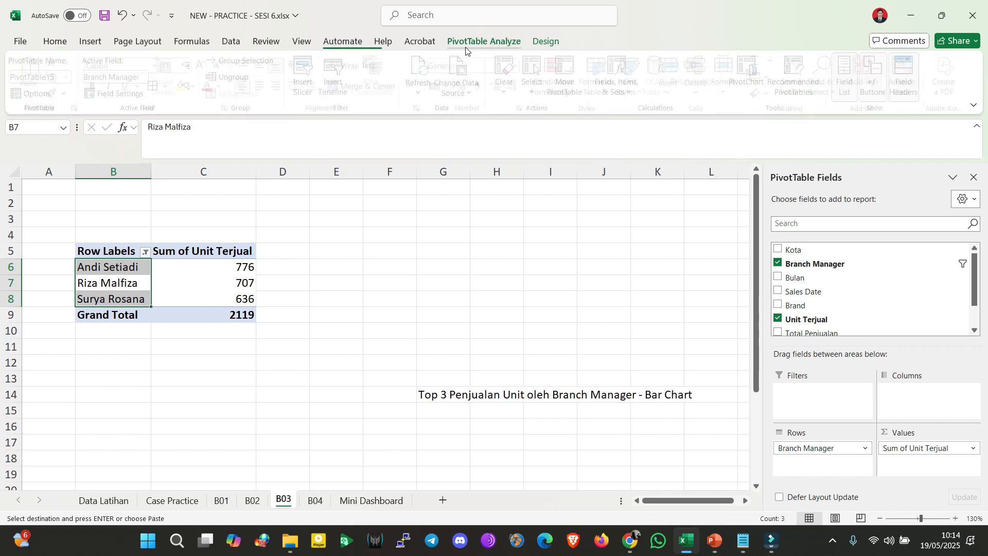
pyautogui.click(753, 77)
pyautogui.moveTo(449, 211)
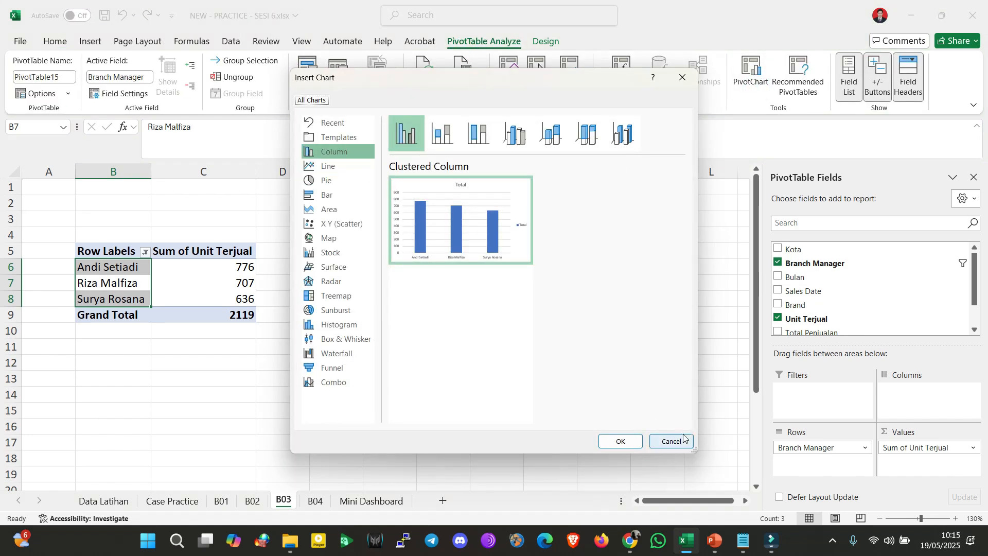
pyautogui.click(620, 441)
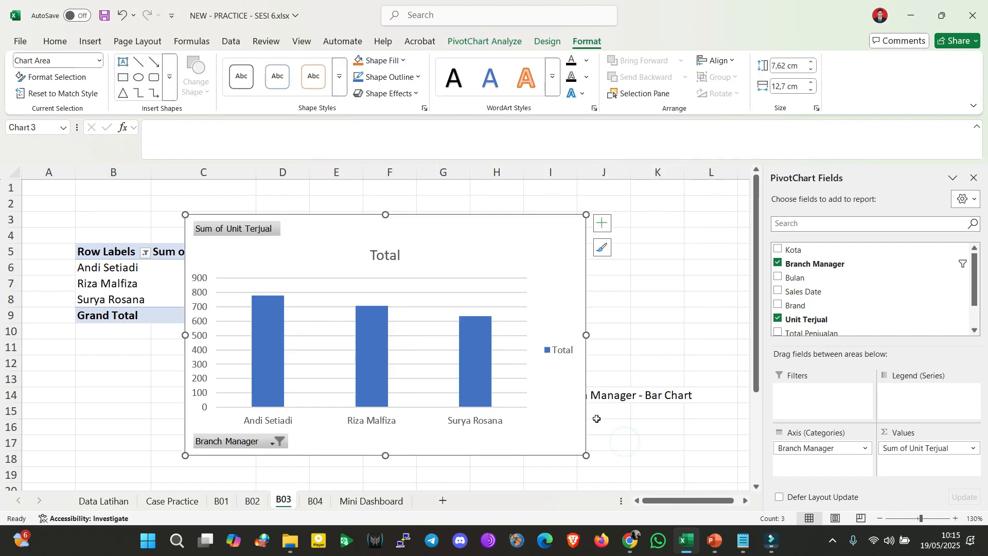
pyautogui.moveTo(433, 242); pyautogui.dragTo(541, 239)
# Apply the chart style with wide shadowed columns and white inside data labels, and shift the chart slightly further from the PivotTable
pyautogui.click(548, 42)
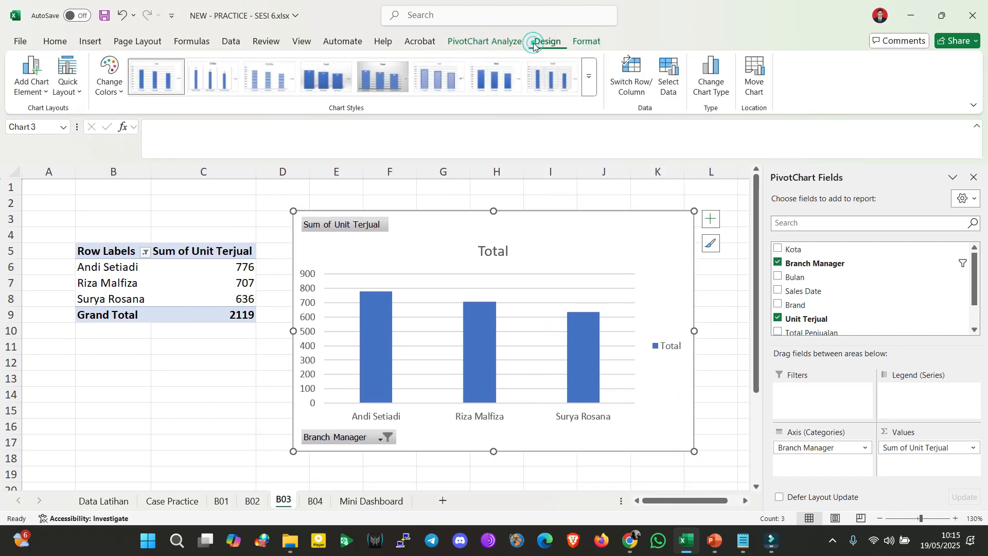
pyautogui.click(385, 69)
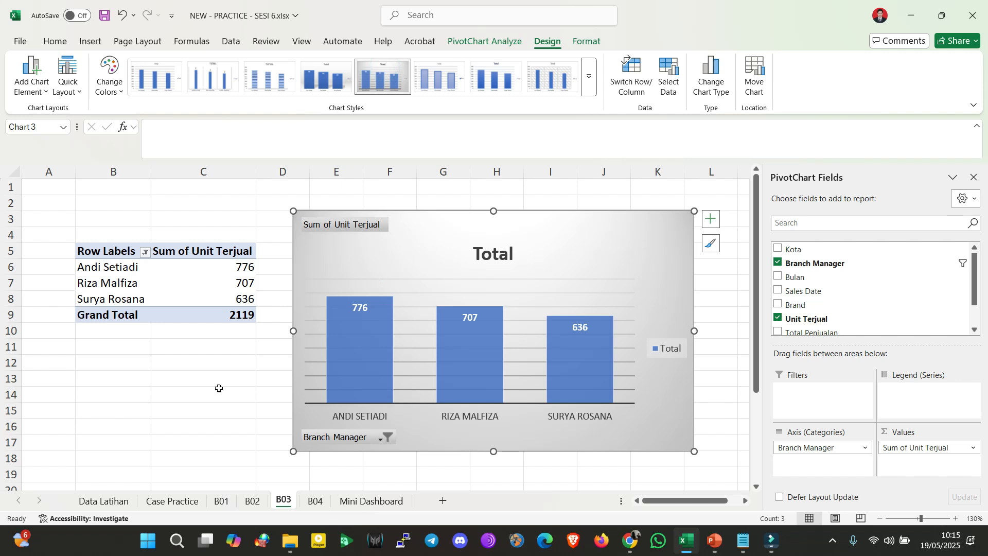
pyautogui.click(444, 77)
pyautogui.click(486, 76)
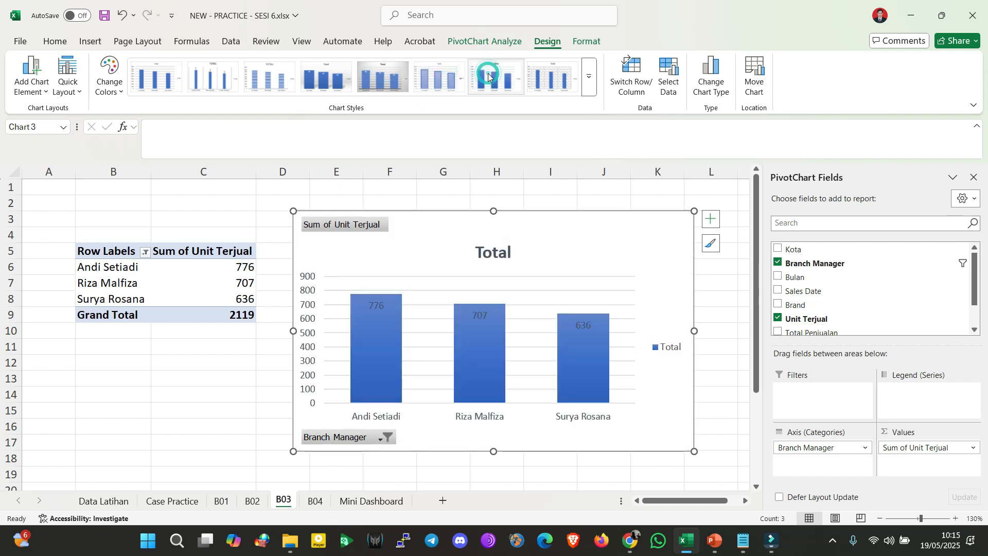
pyautogui.click(548, 77)
pyautogui.click(306, 81)
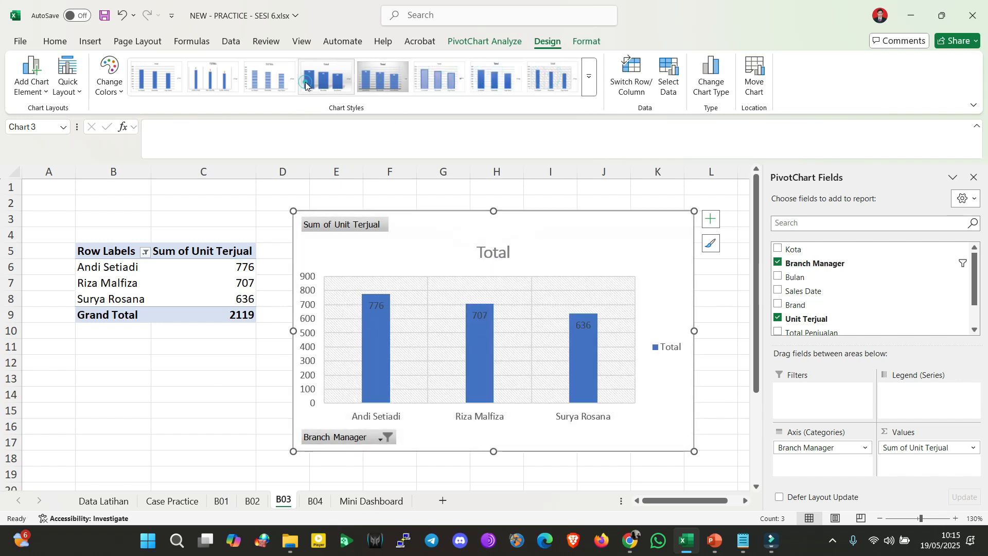
pyautogui.click(216, 379)
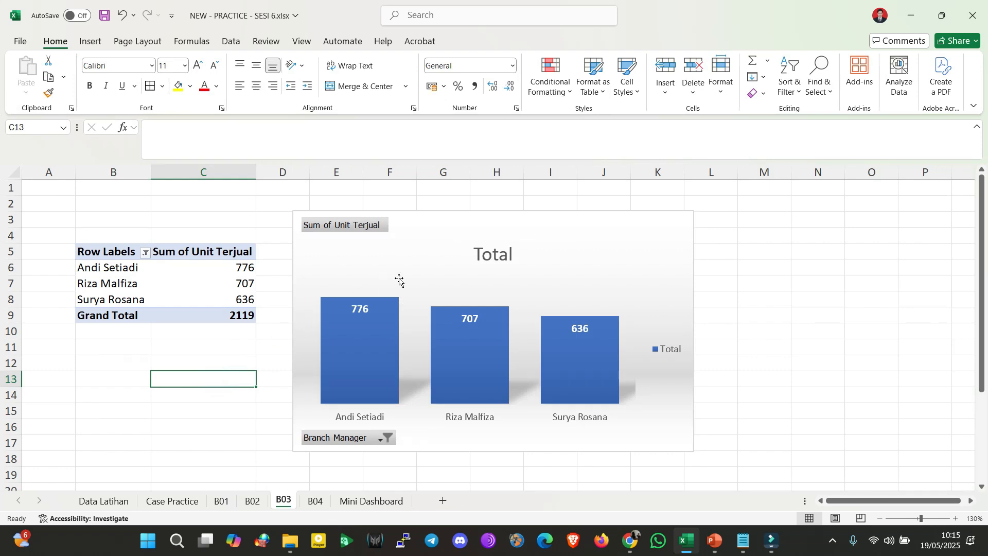
pyautogui.moveTo(458, 227); pyautogui.dragTo(487, 223)
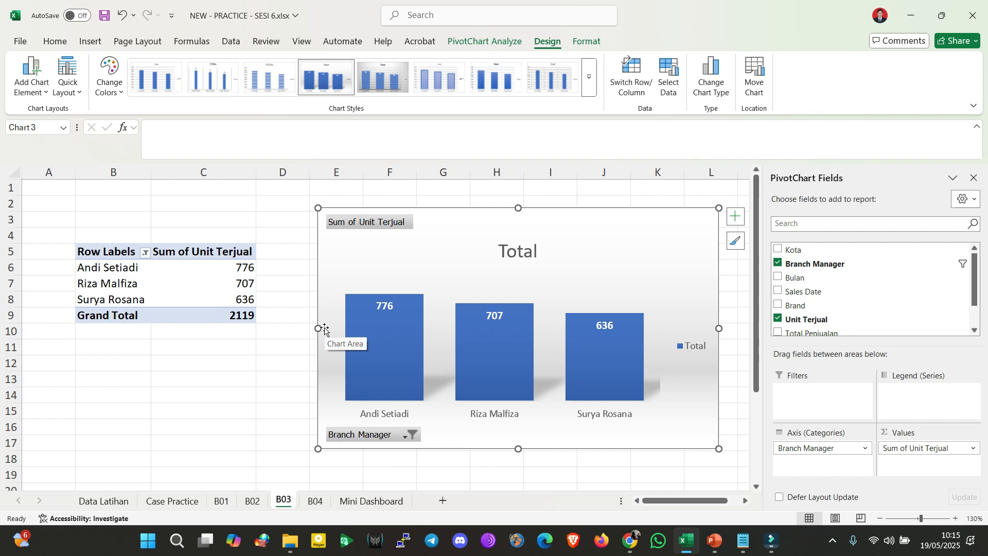
# Review the Mini Dashboard layout, the Part B task list in Case Practice and the charts on sheets B01 to B04
pyautogui.click(352, 491)
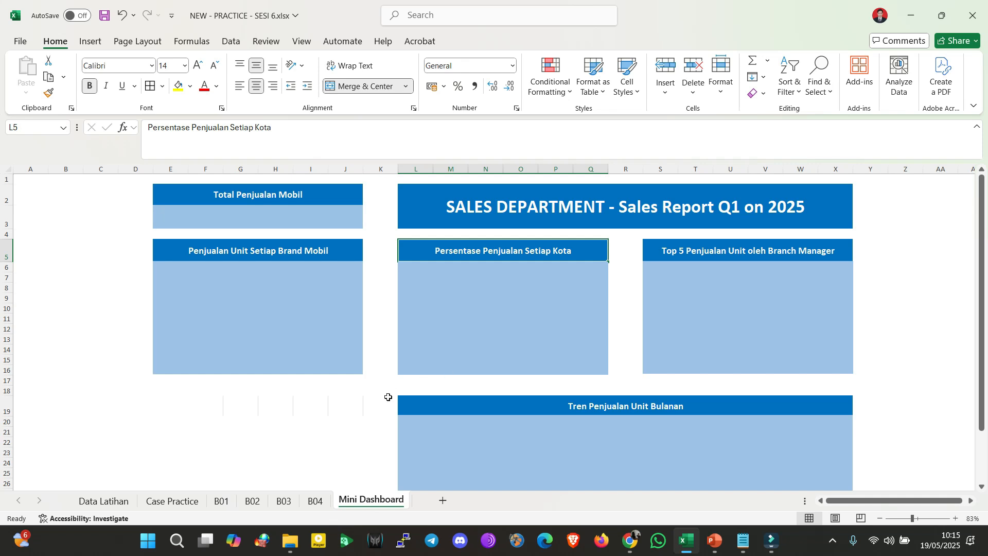
pyautogui.click(315, 501)
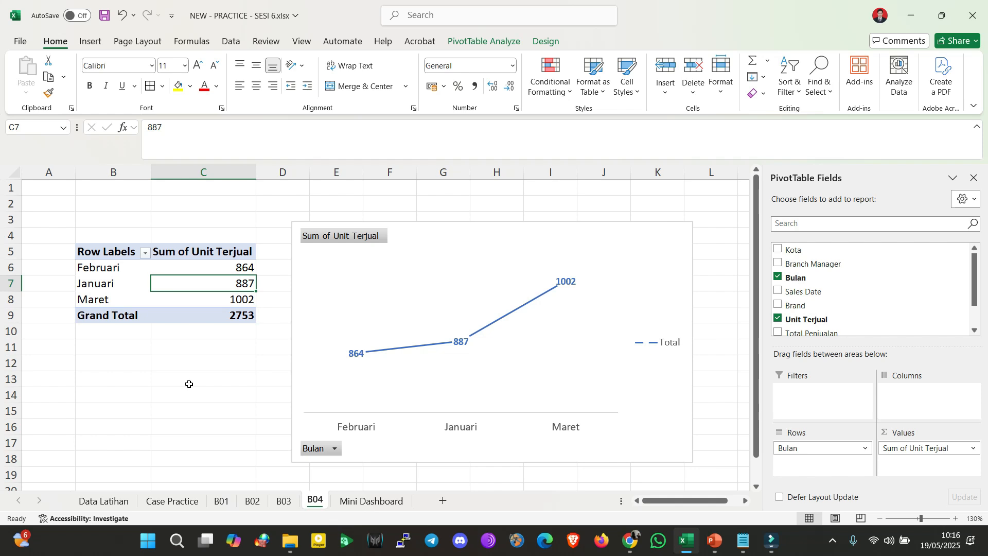
pyautogui.click(102, 501)
pyautogui.click(171, 501)
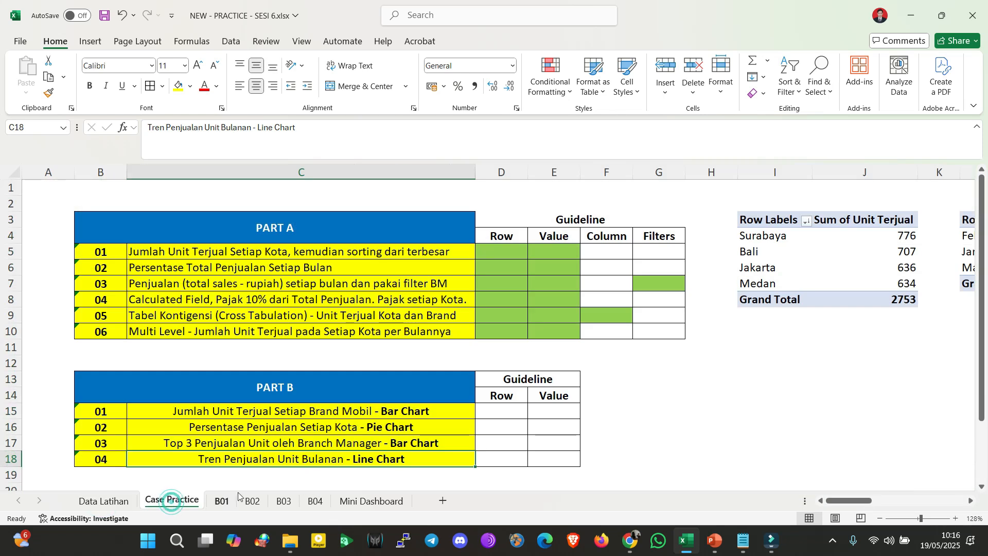
pyautogui.moveTo(858, 501); pyautogui.dragTo(838, 494)
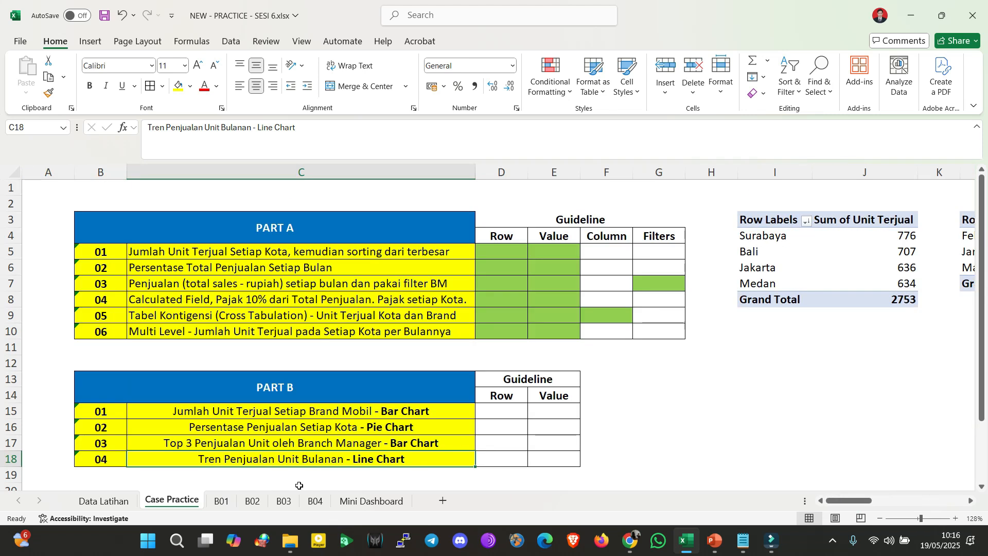
pyautogui.click(224, 502)
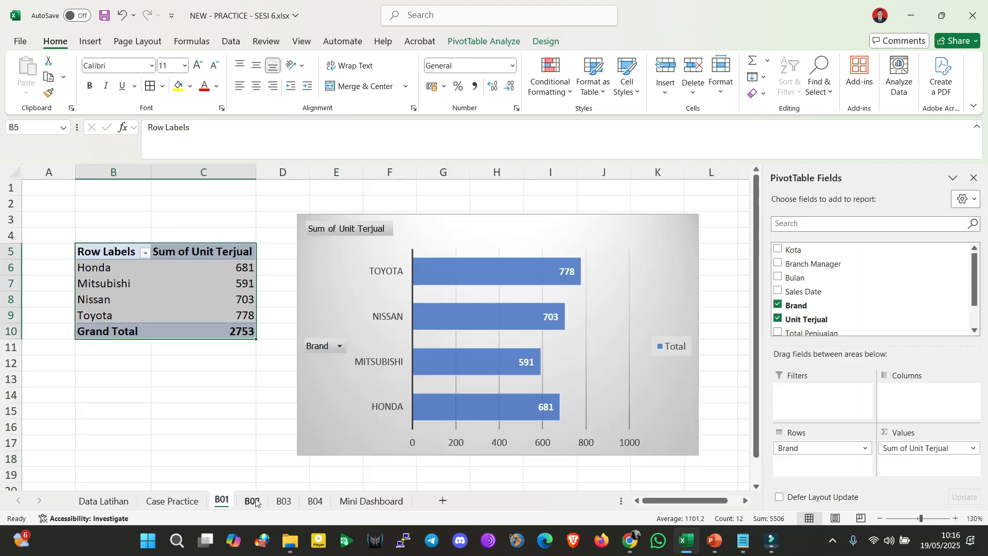
pyautogui.click(253, 501)
pyautogui.click(283, 502)
pyautogui.click(305, 502)
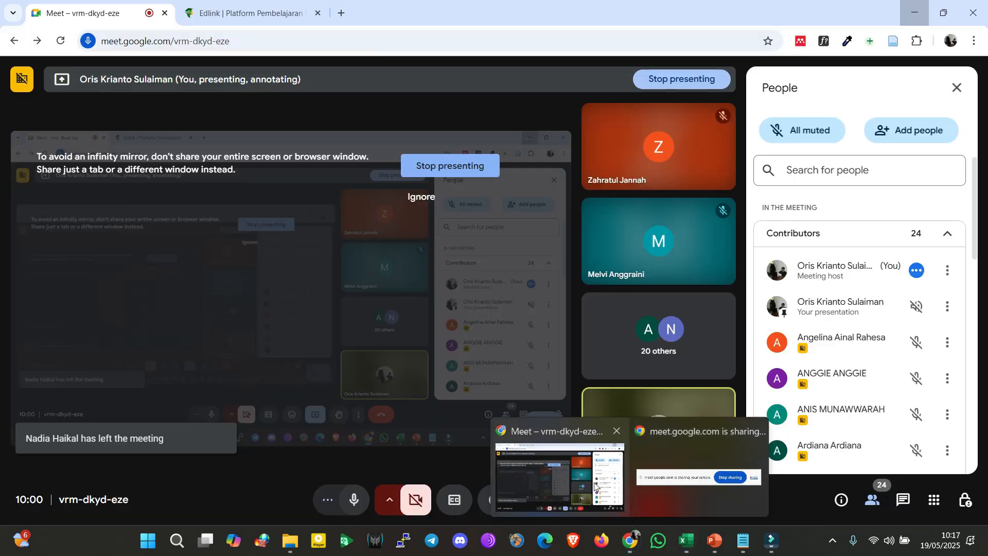
# Switch to the Google Meet window and mute the microphone
pyautogui.click(560, 477)
pyautogui.click(351, 497)
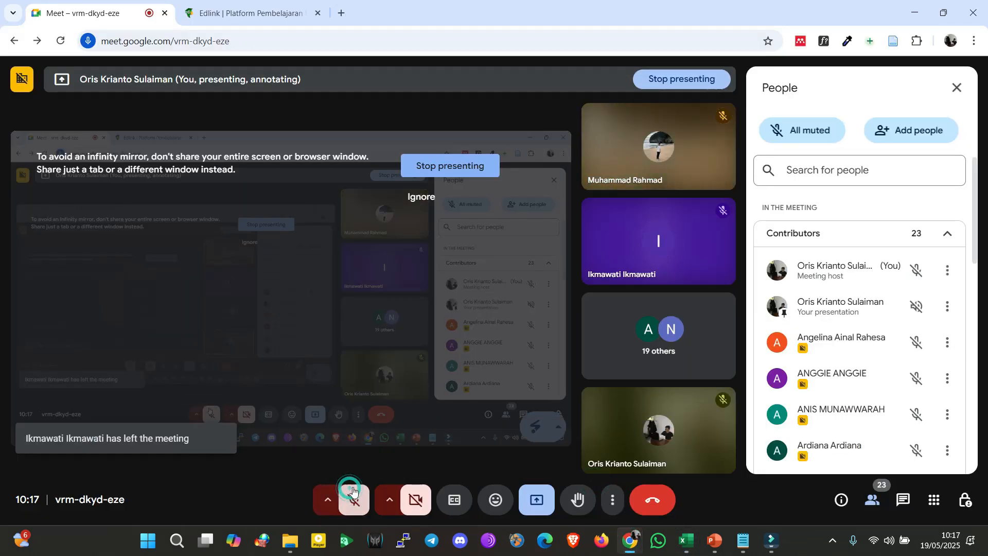